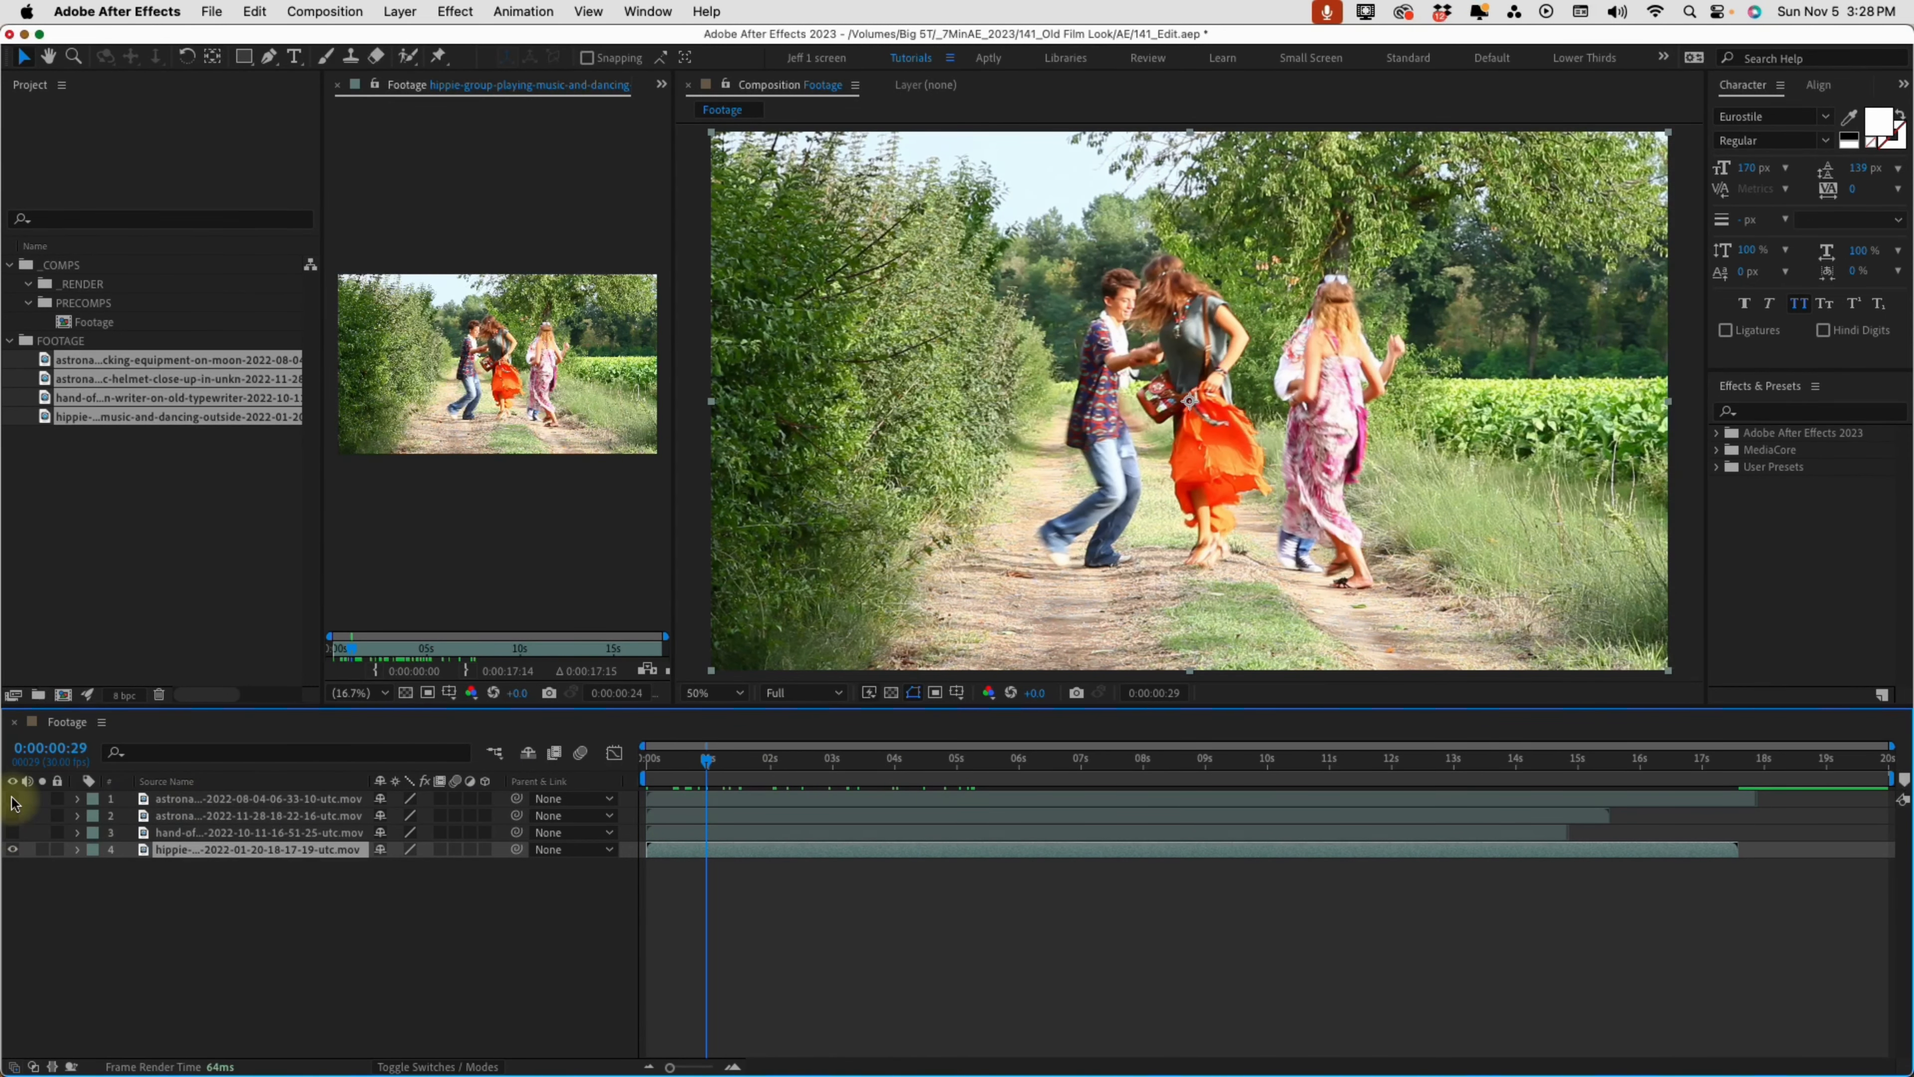
Make all four footage layers visible and trim the first astronaut layer's out-point to 0:00:02:15
{"action": "left_click_drag", "start_coordinate": [13, 799], "coordinate": [15, 849]}
{"action": "left_click_drag", "start_coordinate": [751, 757], "coordinate": [799, 755]}
{"action": "left_click", "coordinate": [806, 799]}
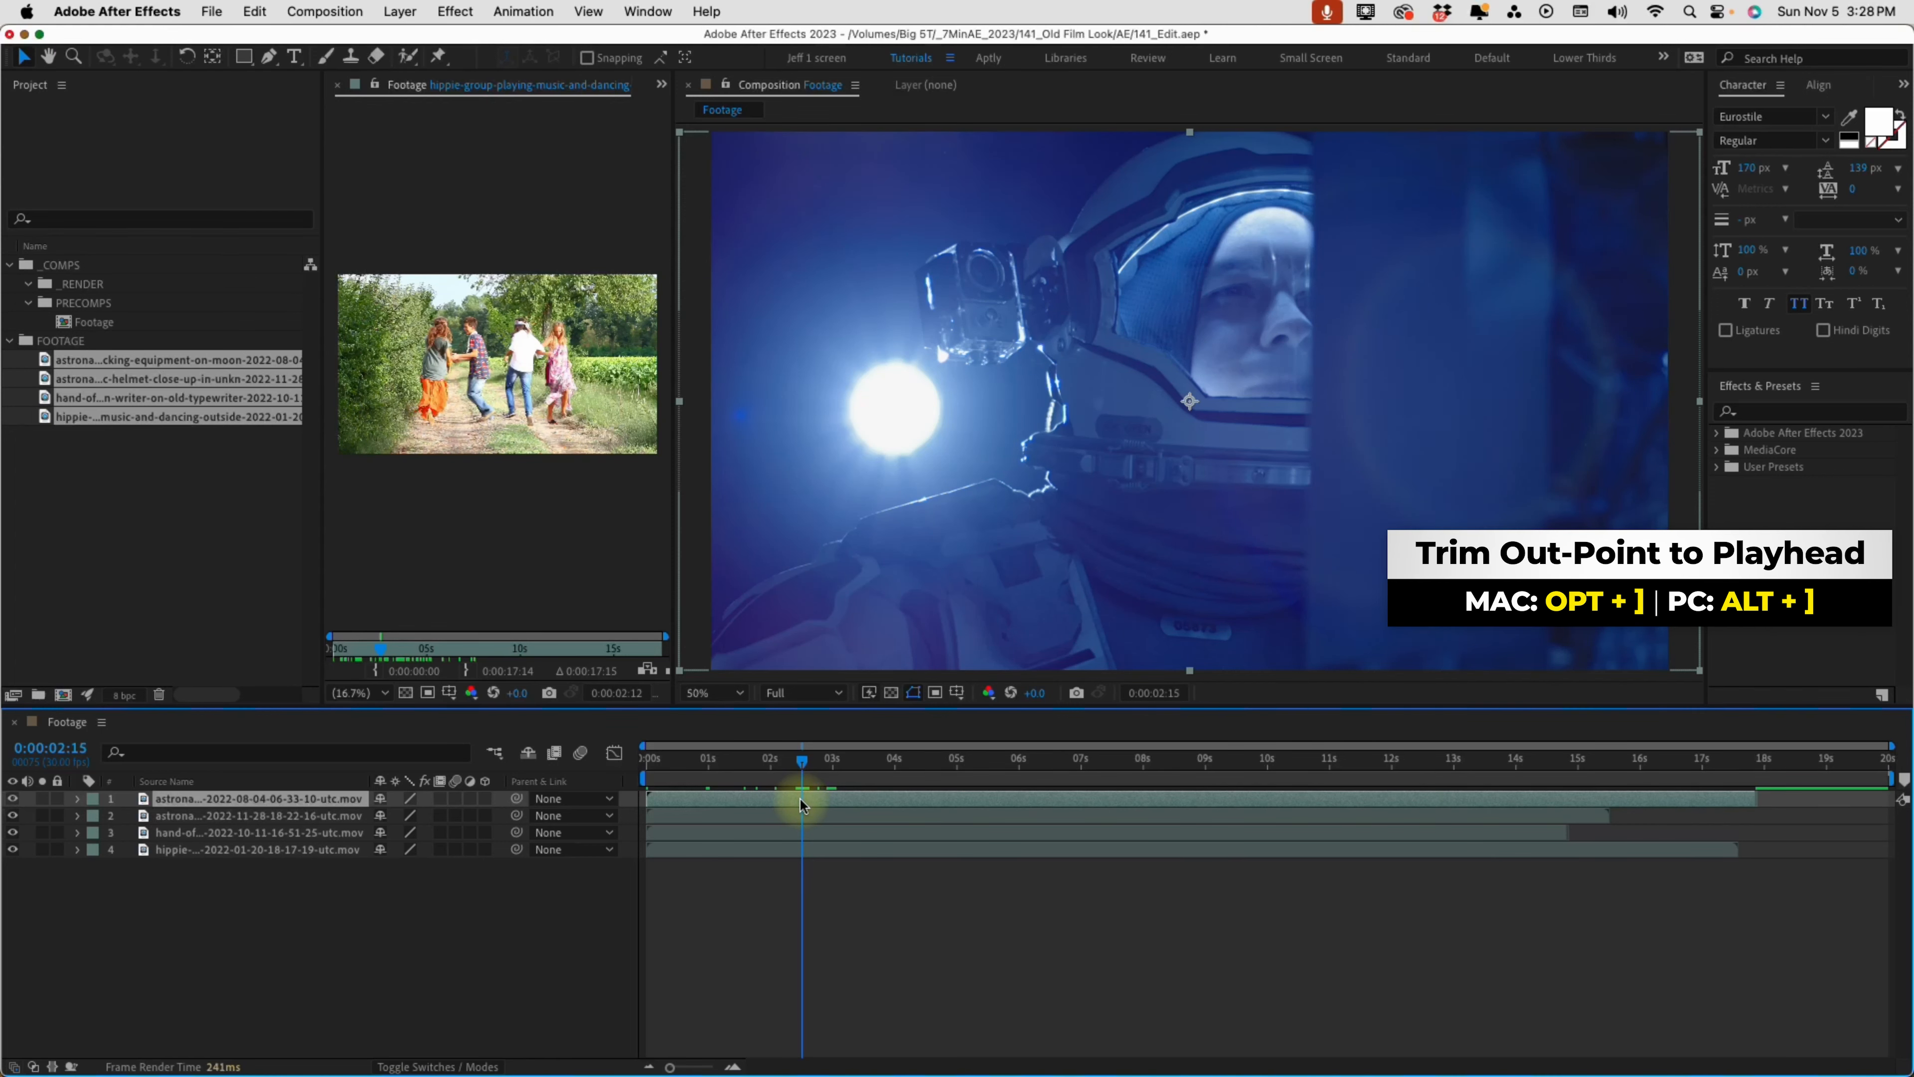
{"action": "key", "text": "alt+bracketright"}
Move the second astronaut layer's in-point to 0:00:02:15 and trim its out-point to 0:00:04:27
{"action": "left_click", "coordinate": [747, 816]}
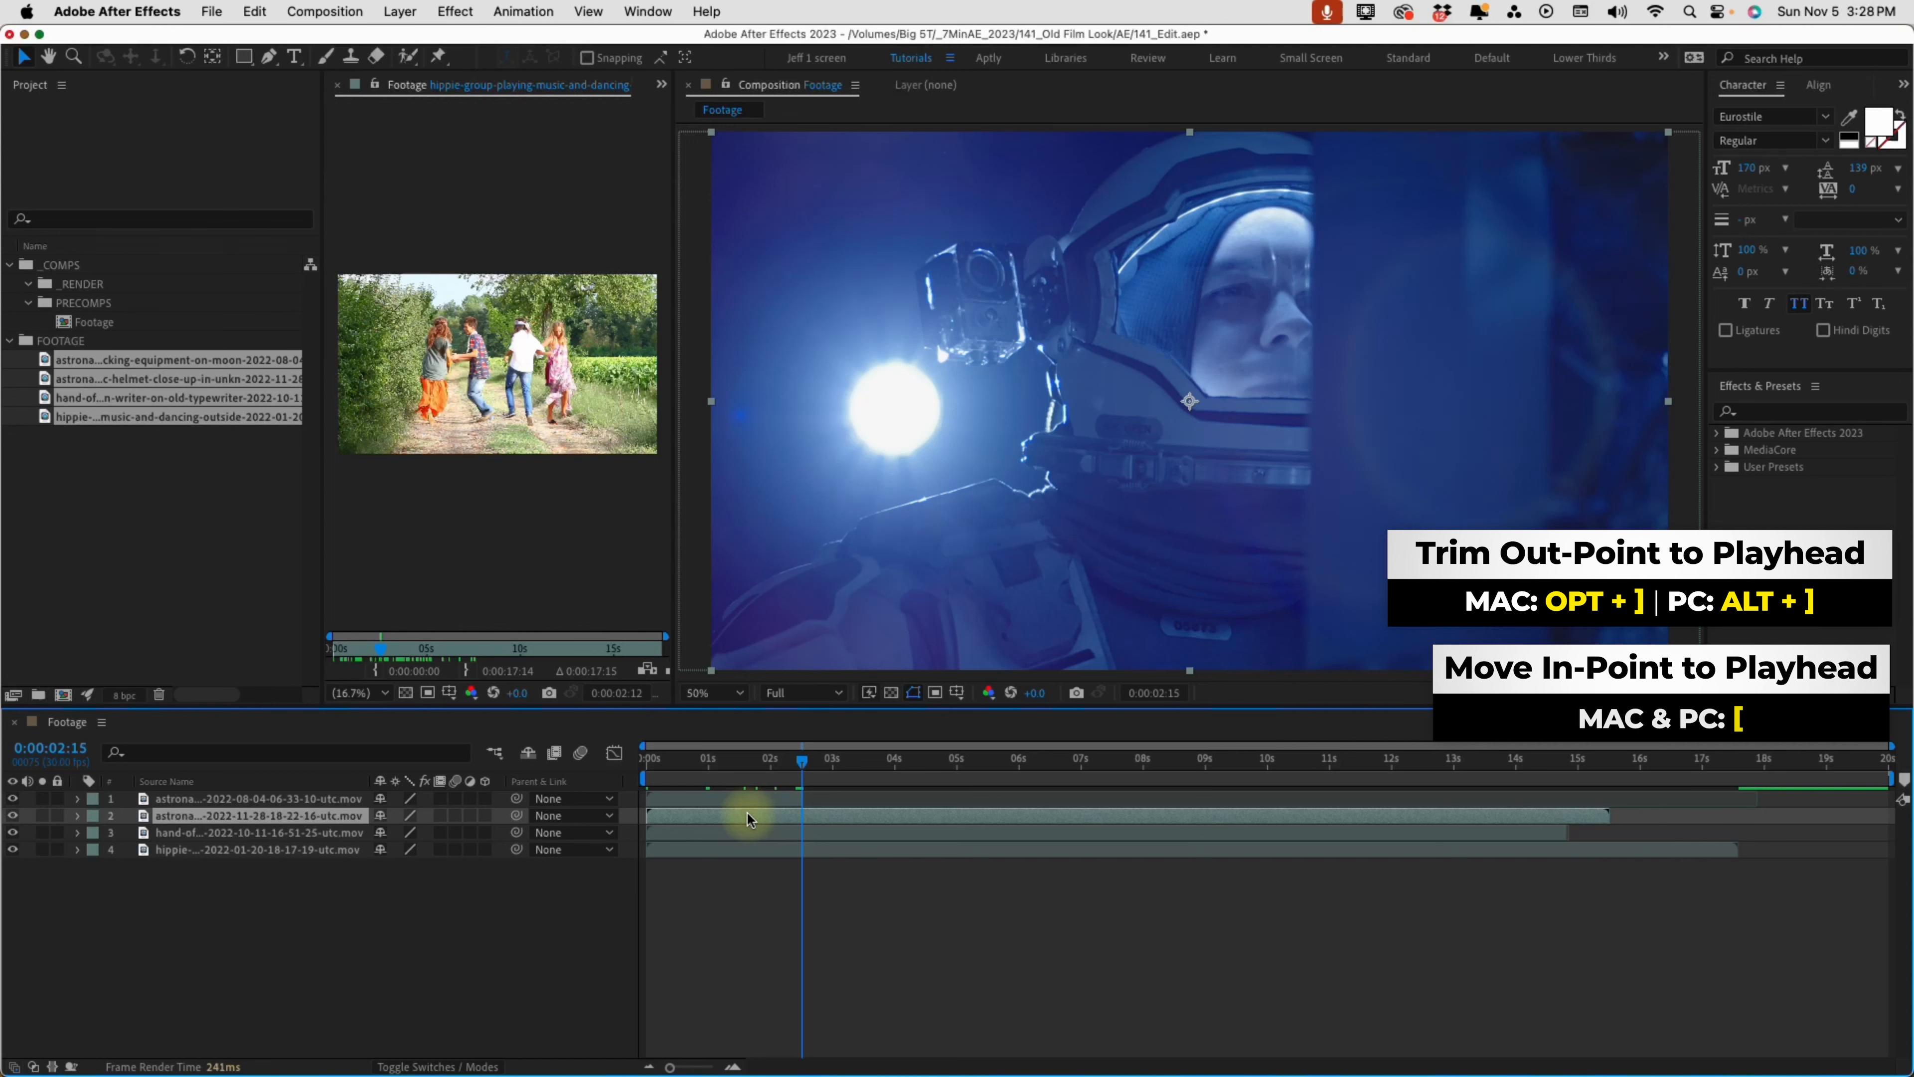
{"action": "key", "text": "bracketleft"}
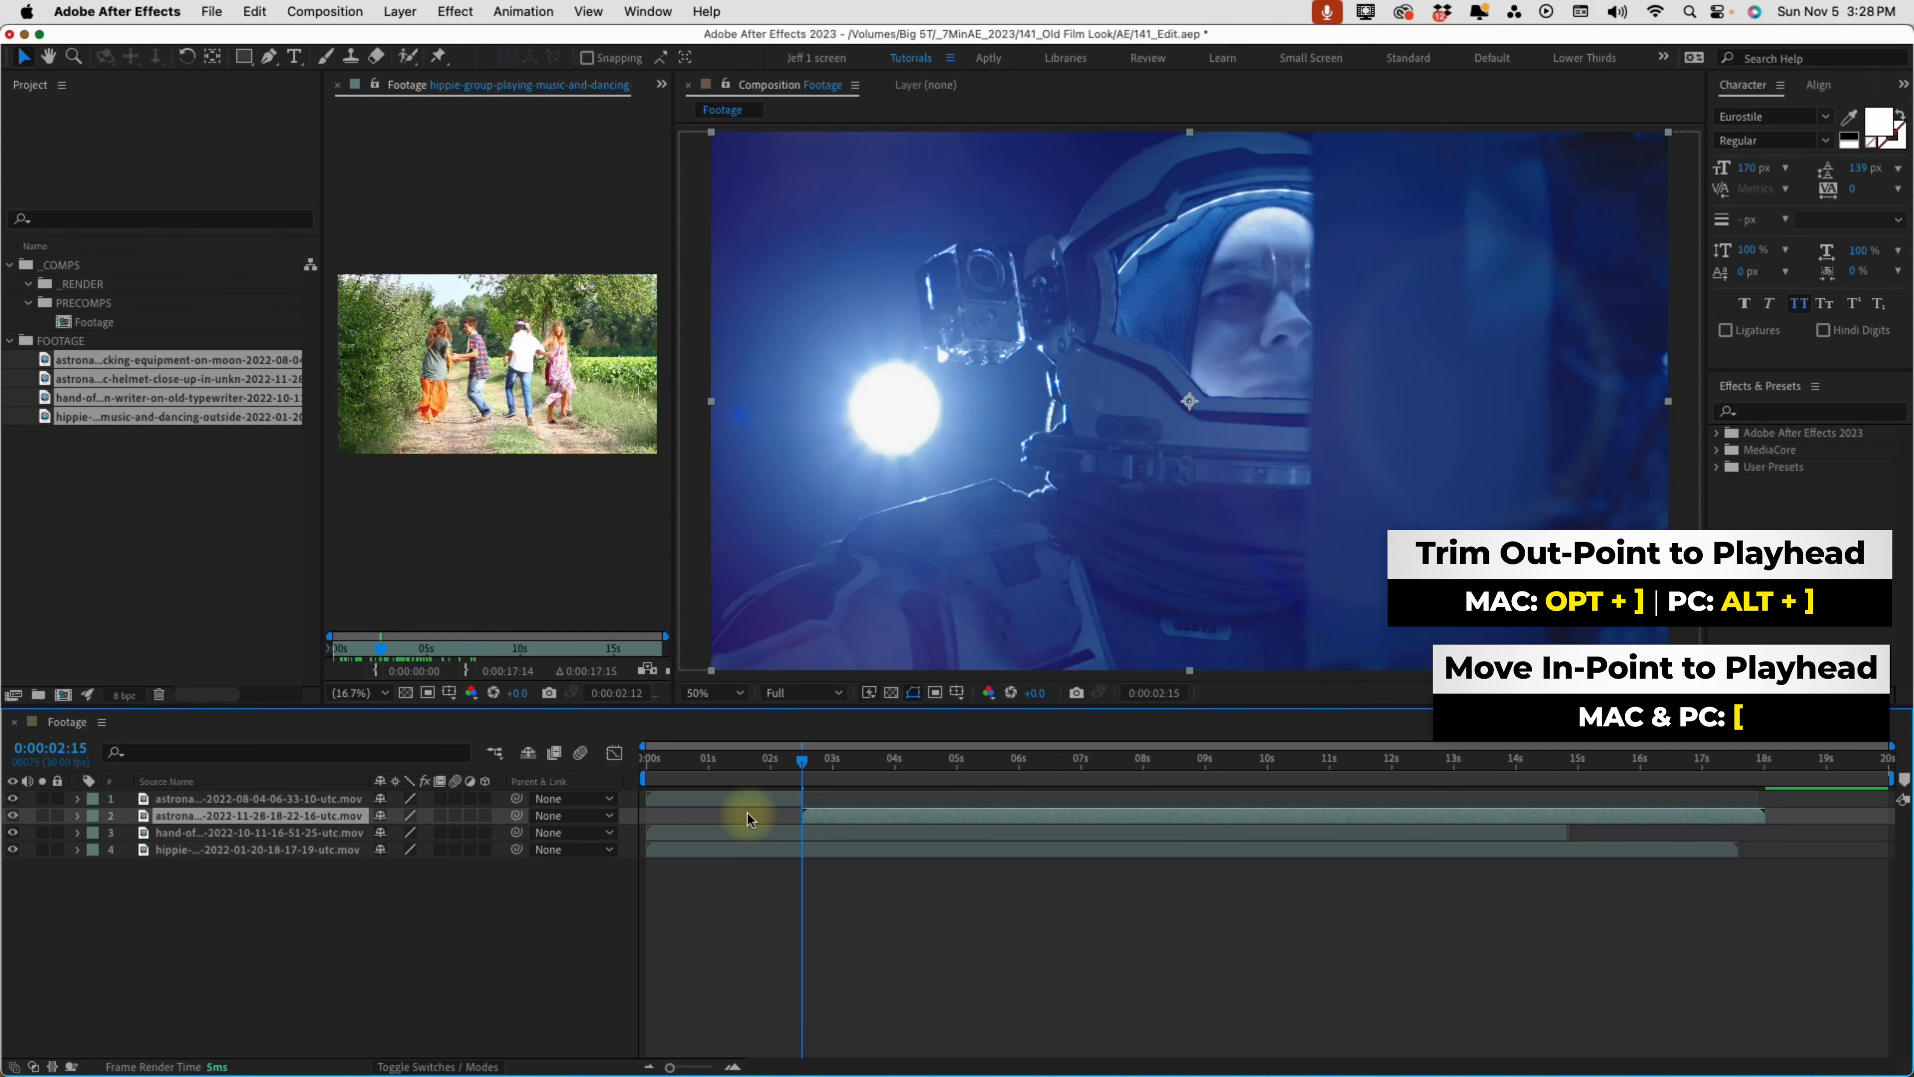
{"action": "left_click", "coordinate": [951, 761]}
{"action": "key", "text": "alt+bracketright"}
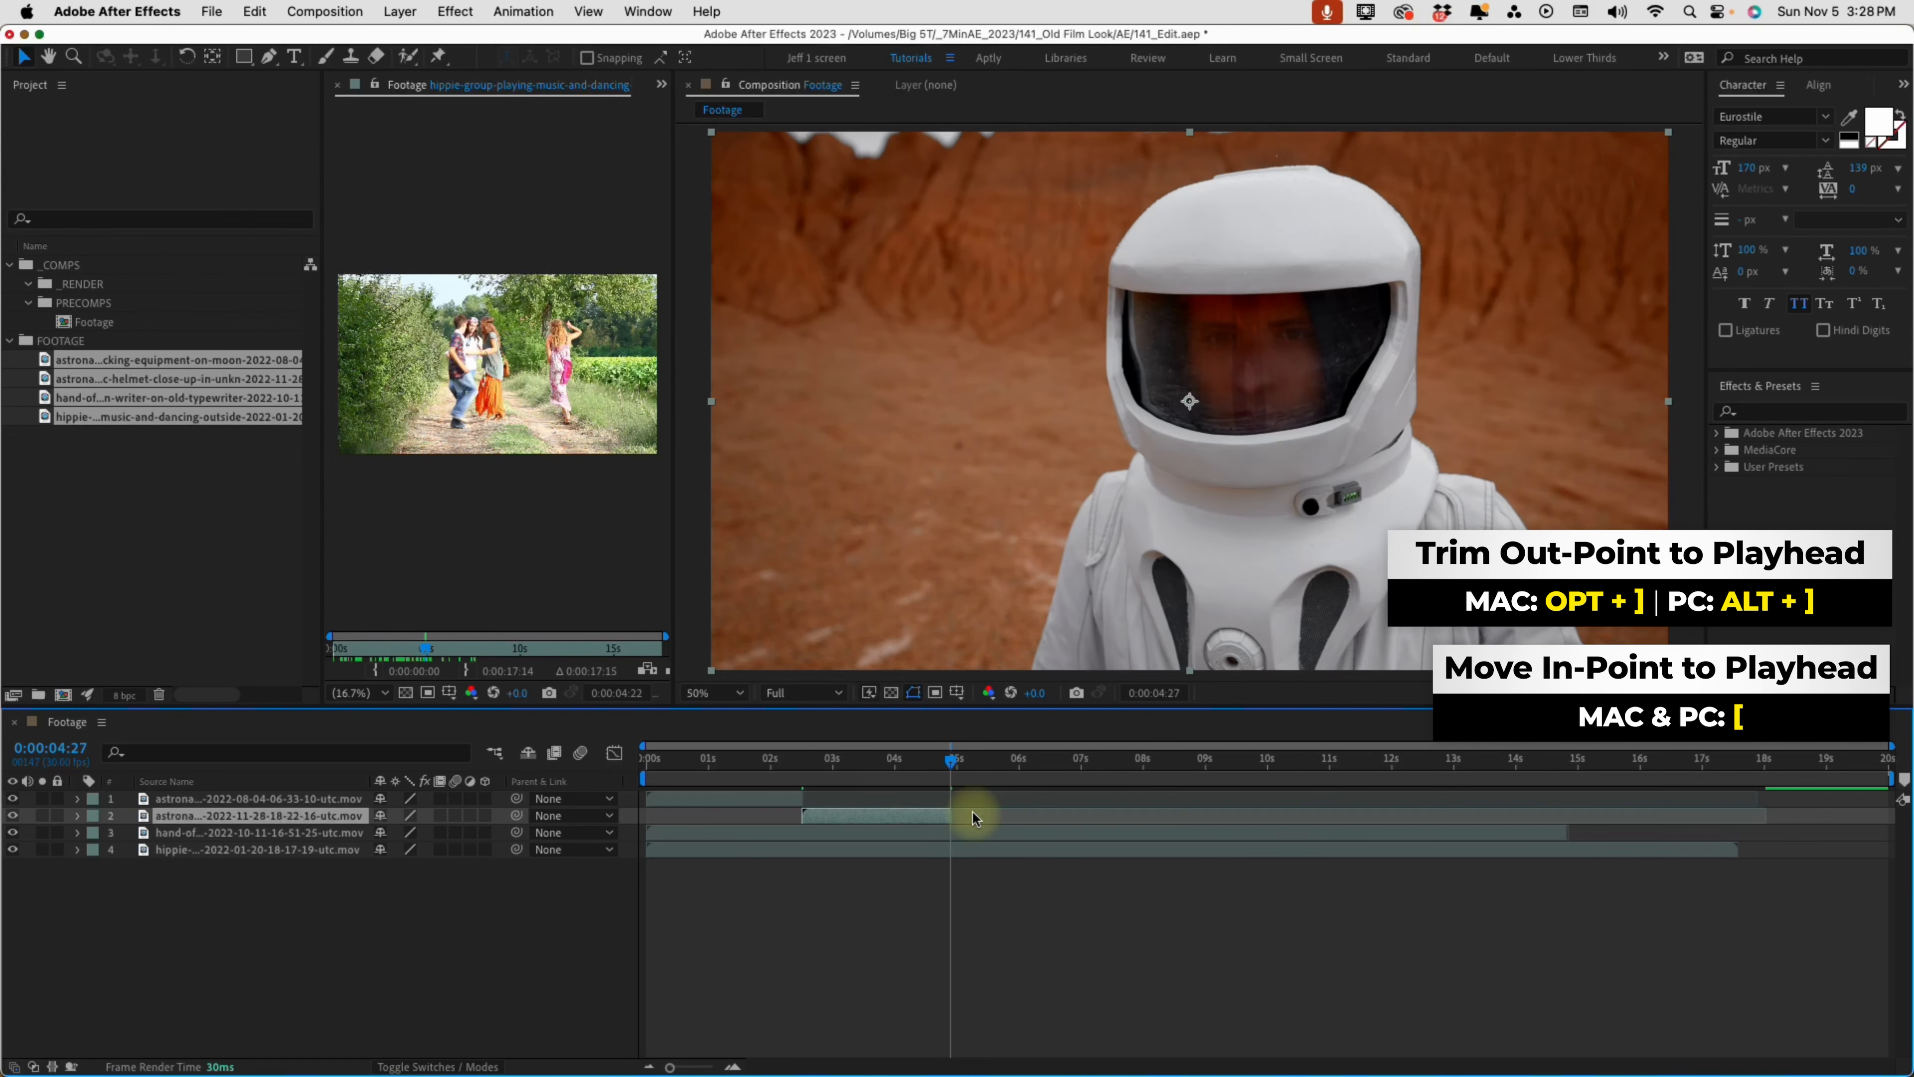
Start the typewriter layer at 0:00:04:27 and trim its out-point to 0:00:07:15
{"action": "left_click", "coordinate": [796, 833]}
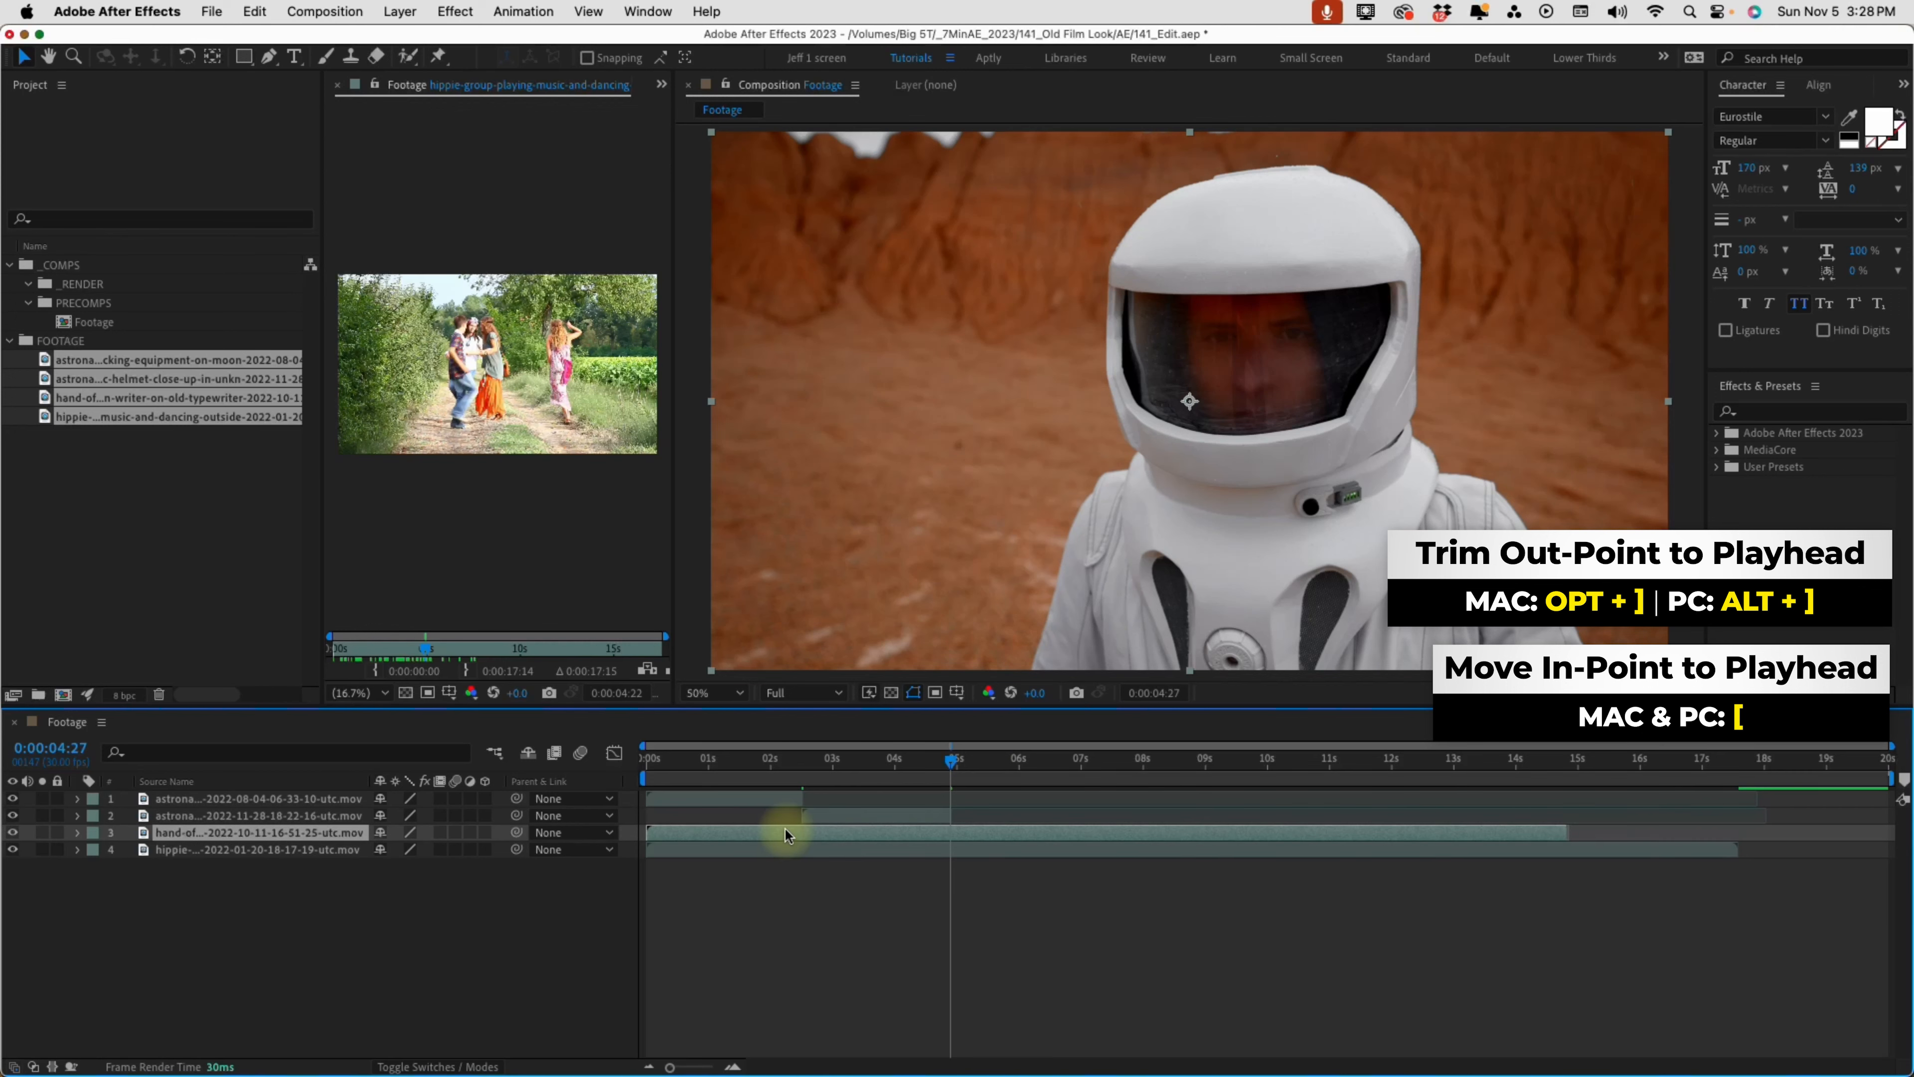
{"action": "key", "text": "bracketleft"}
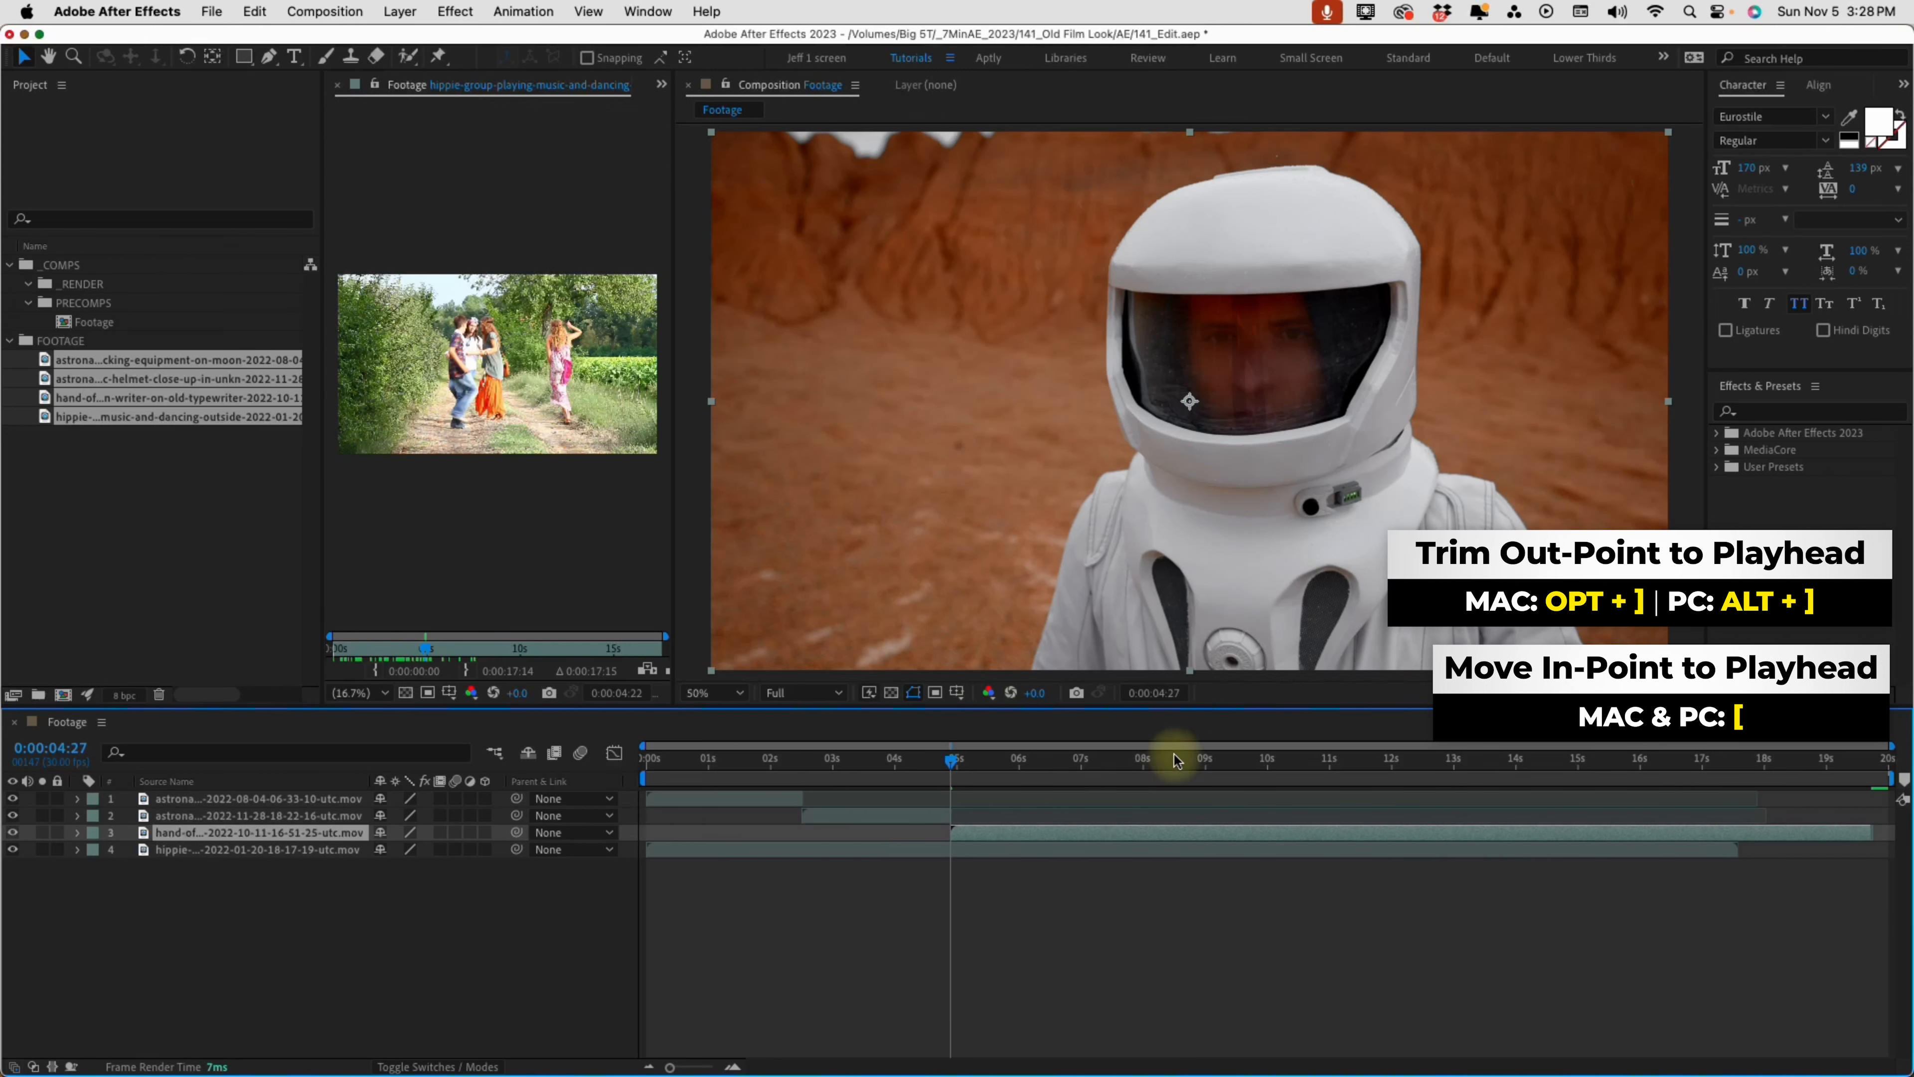
{"action": "left_click_drag", "start_coordinate": [957, 763], "coordinate": [1112, 763]}
{"action": "left_click", "coordinate": [1198, 832]}
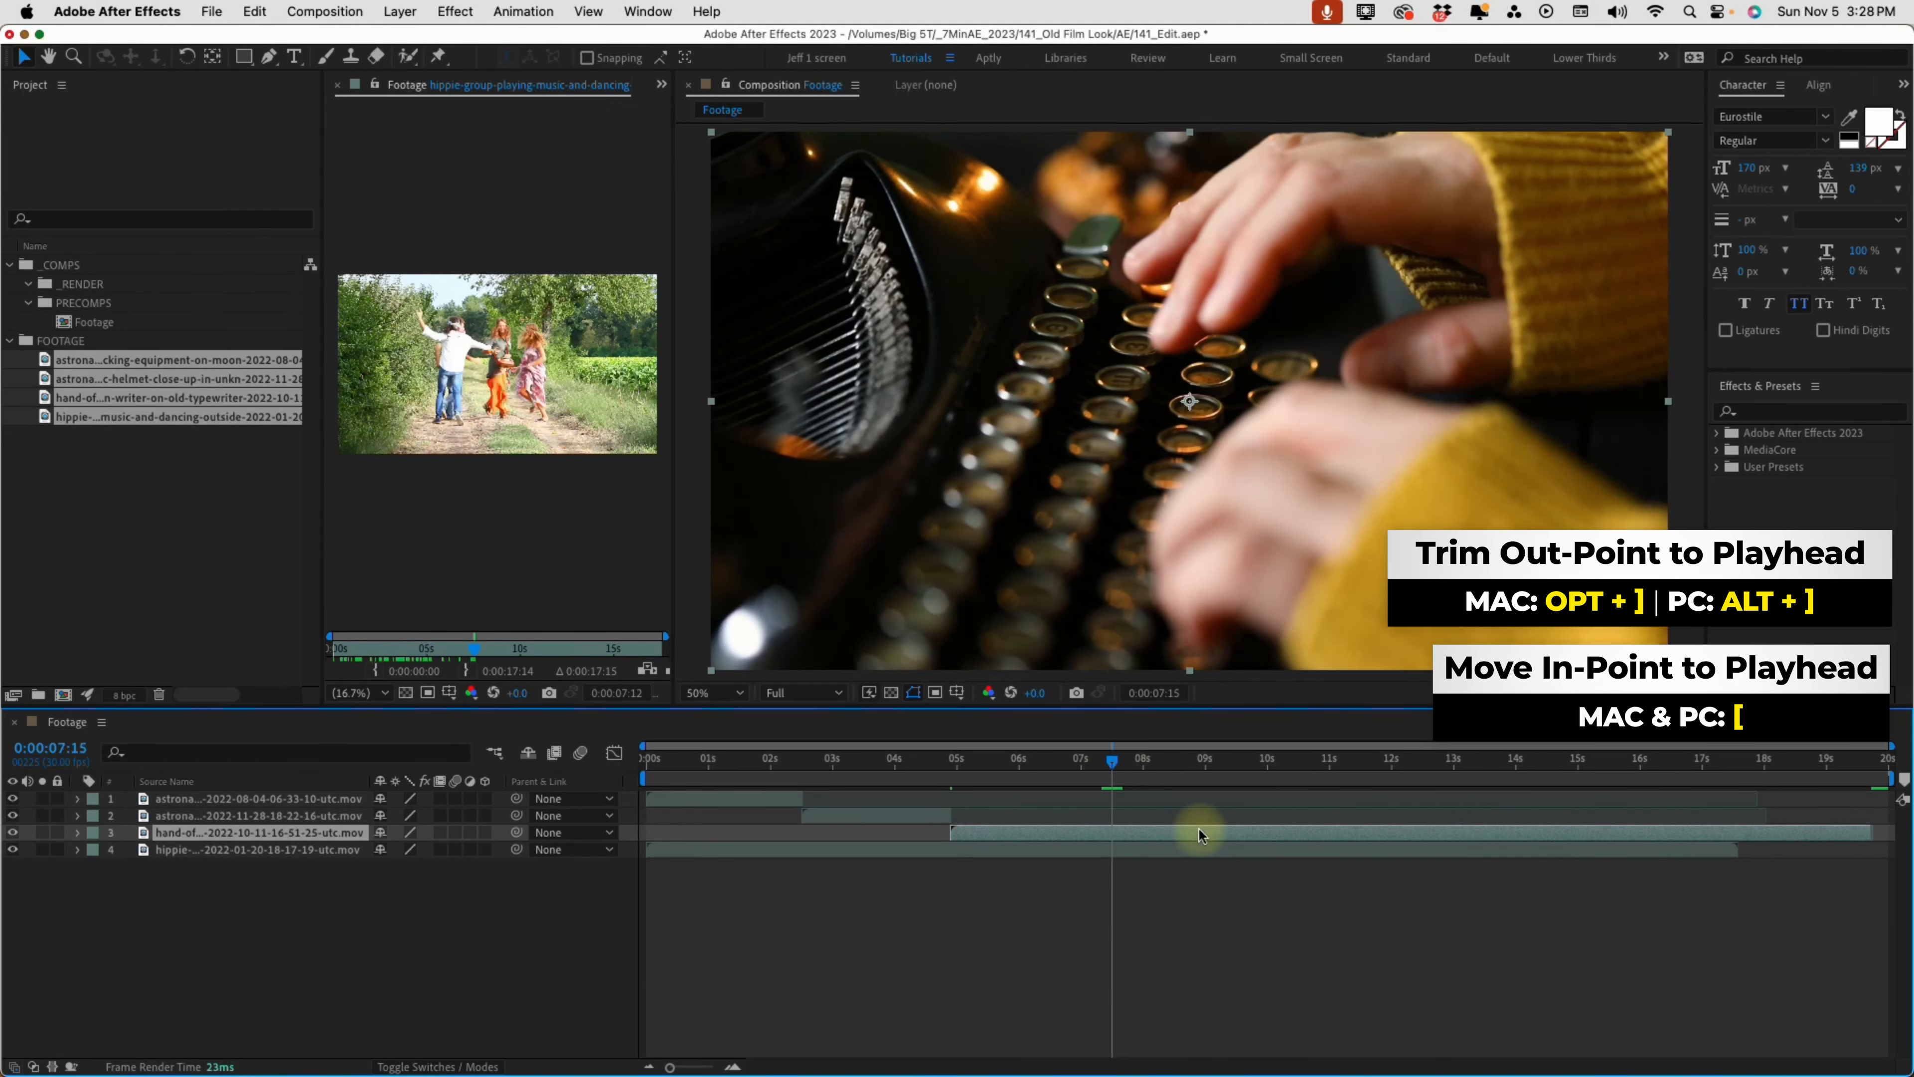
{"action": "key", "text": "alt+bracketright"}
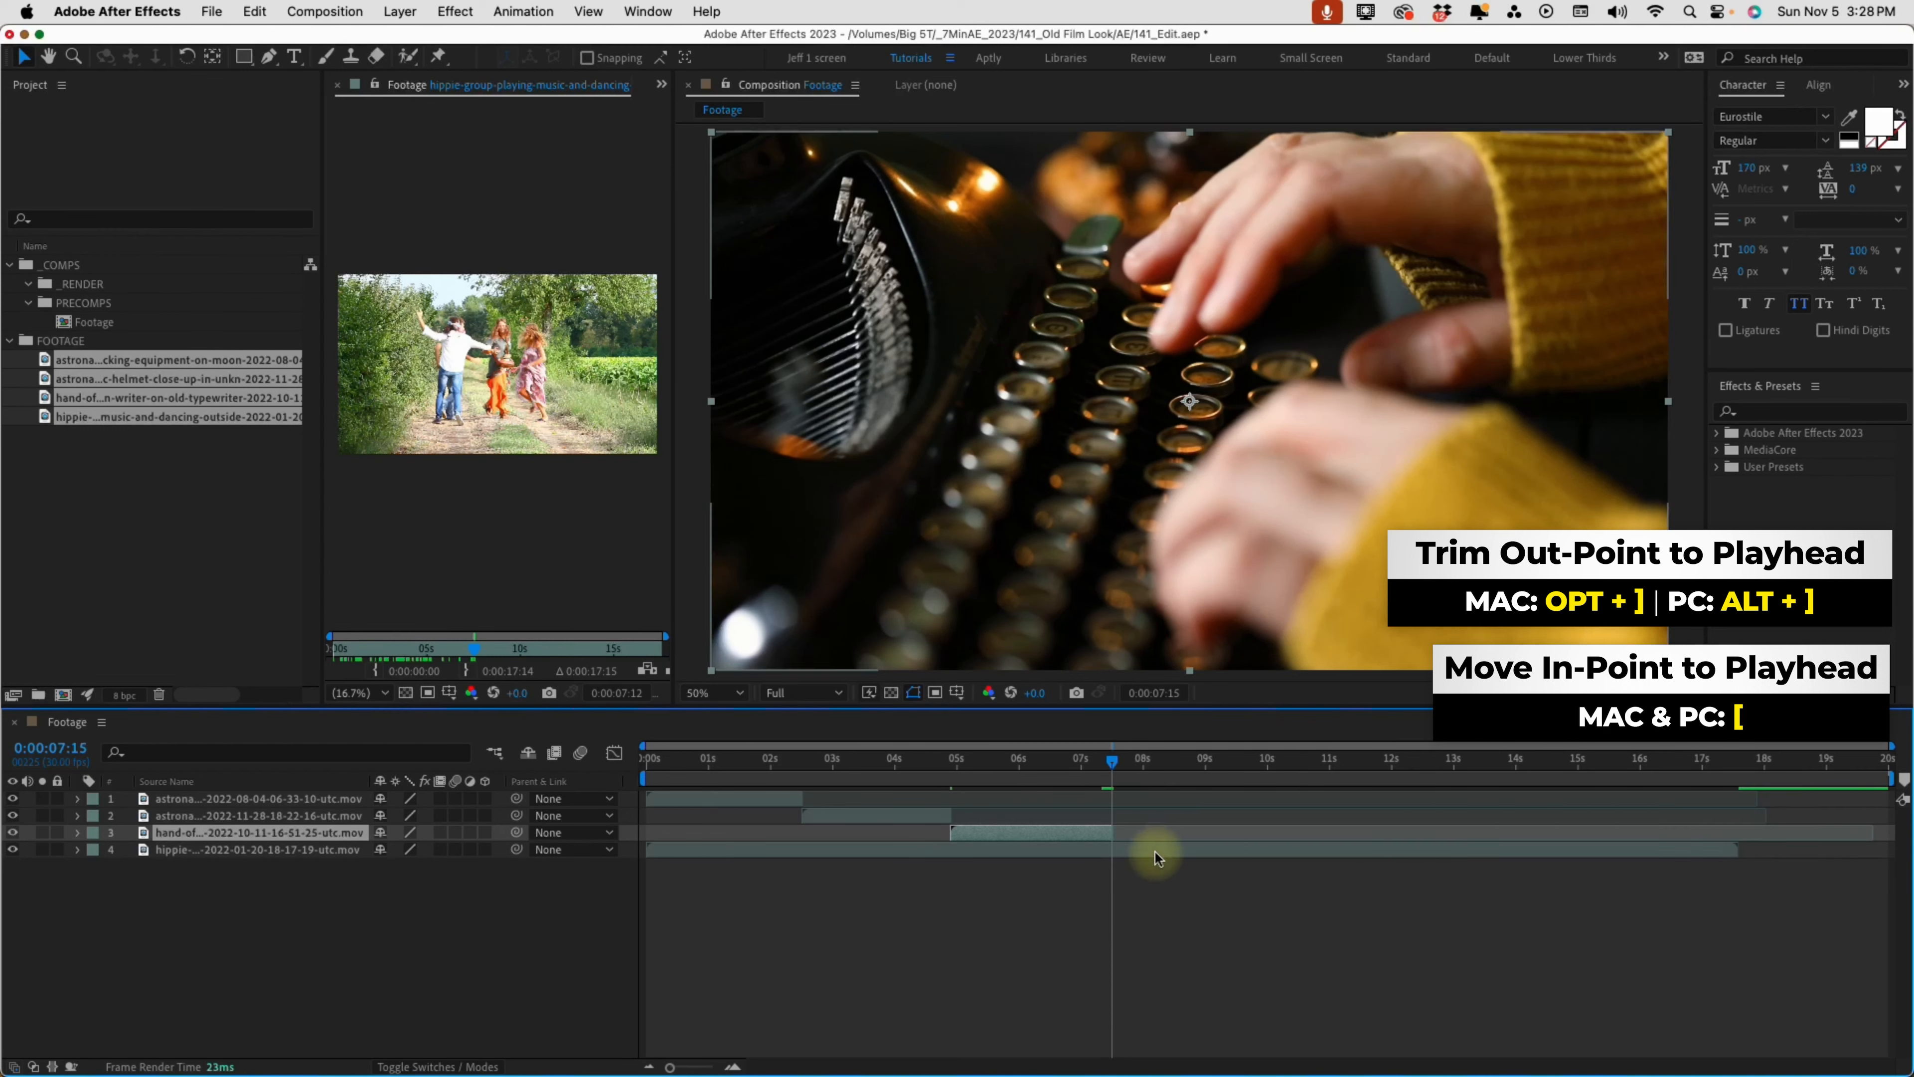
Start the hippie dancing layer at 0:00:07:15 and trim the composition to a work area ending at 0:00:09:29
{"action": "left_click", "coordinate": [1127, 850]}
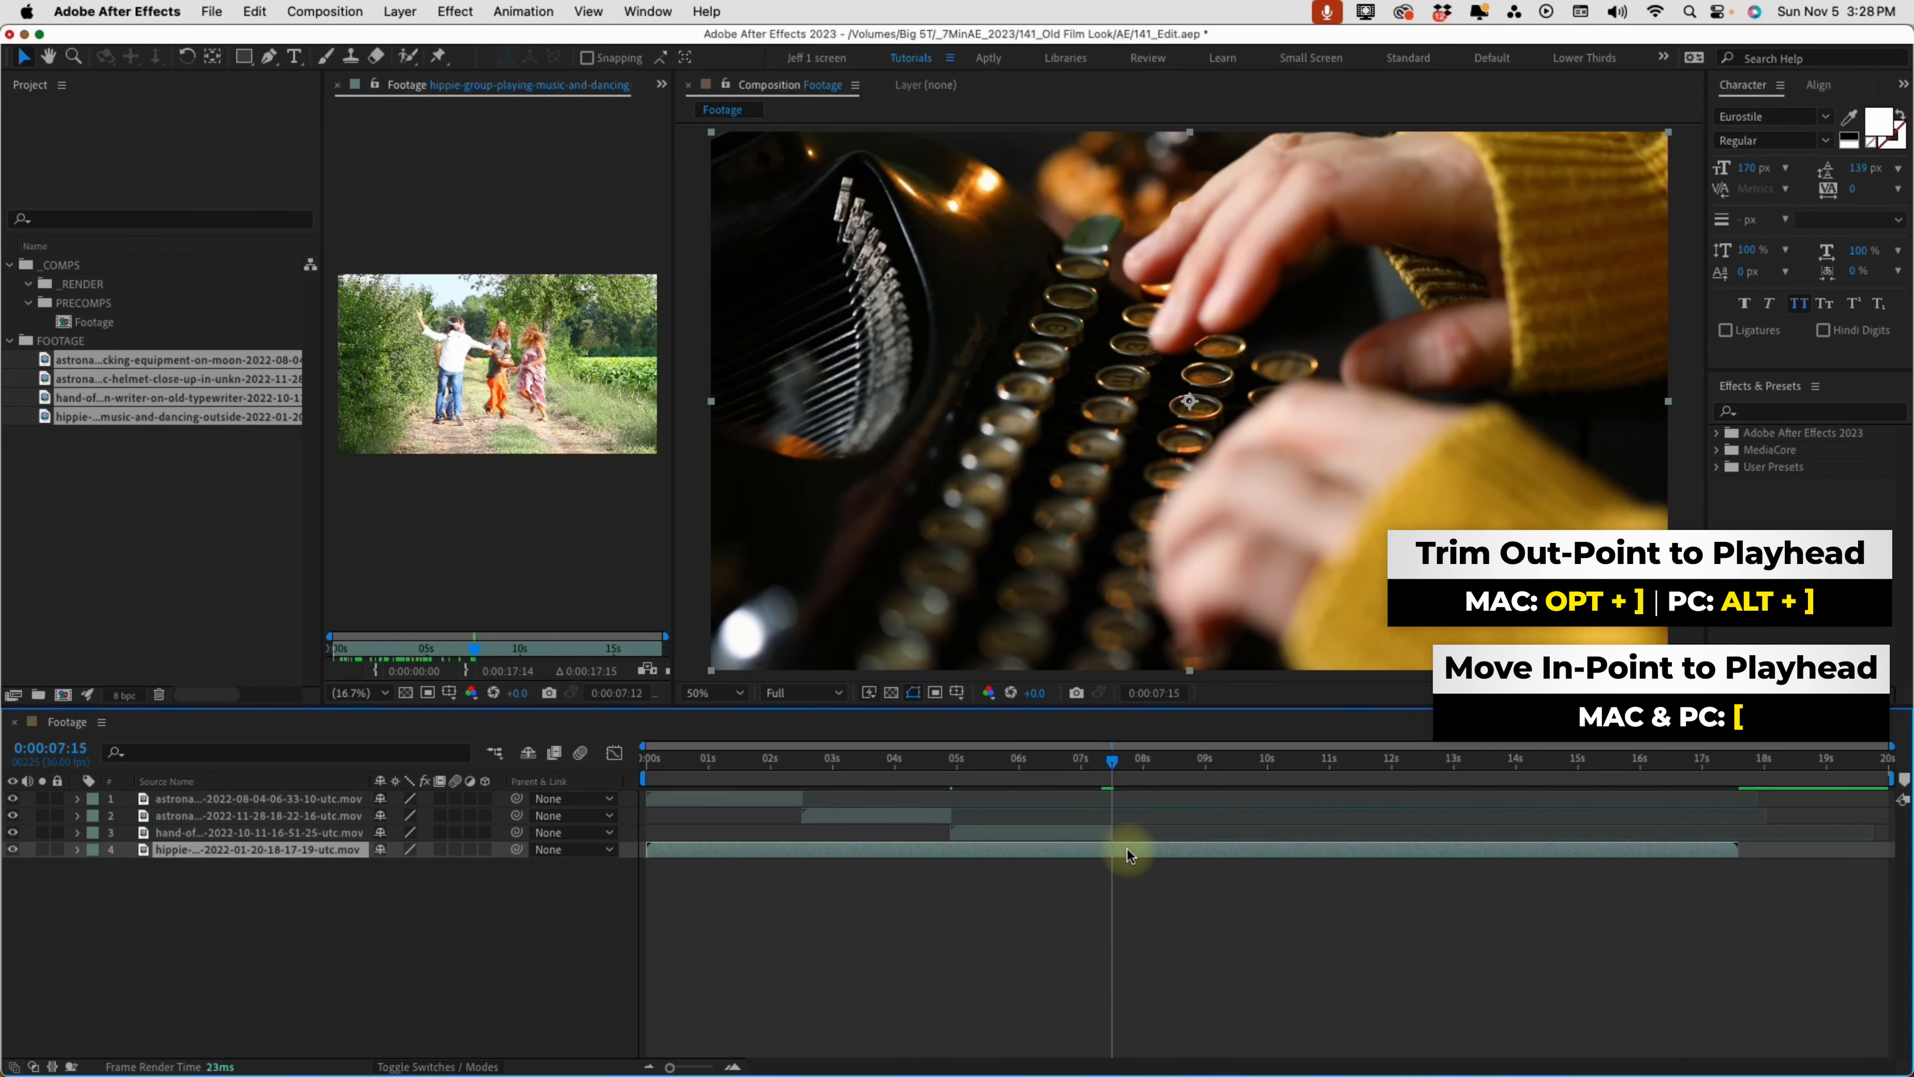
{"action": "key", "text": "bracketleft"}
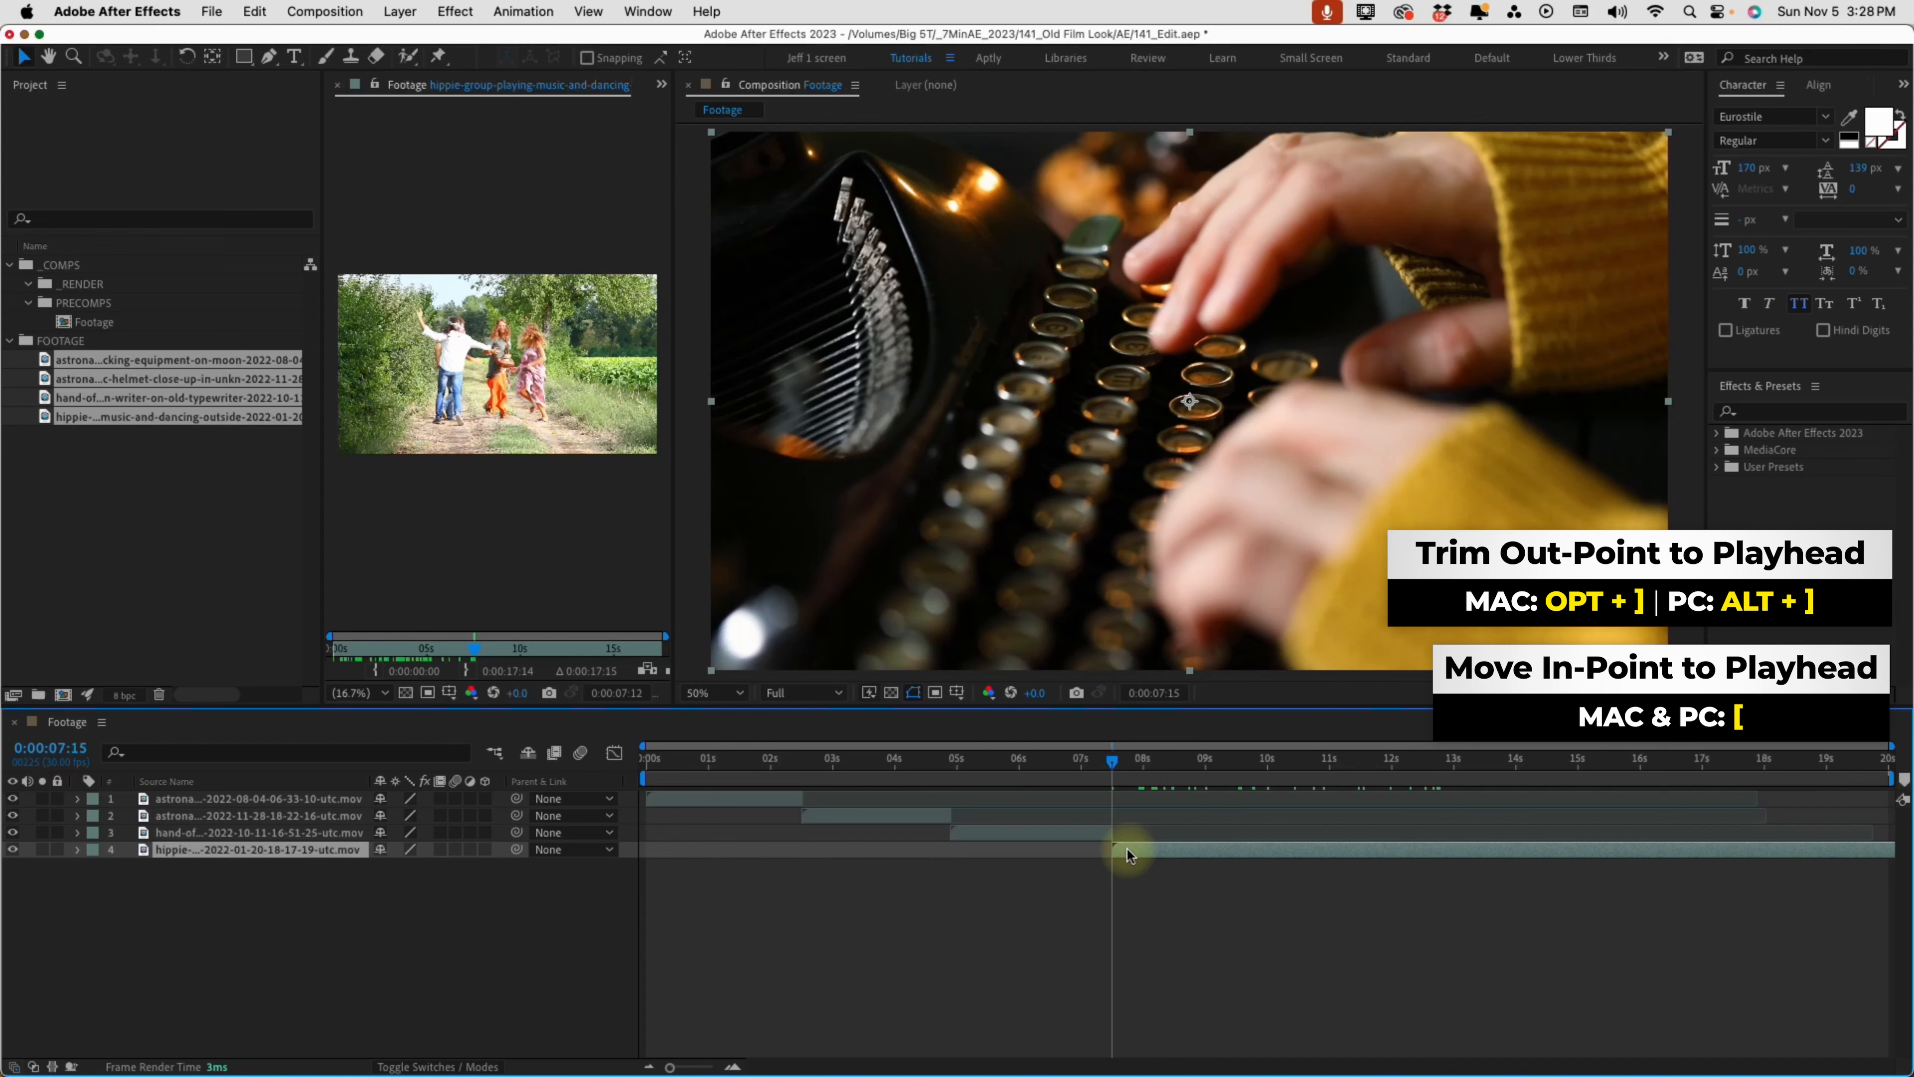
{"action": "left_click_drag", "start_coordinate": [1118, 759], "coordinate": [1271, 779]}
{"action": "key", "text": "n"}
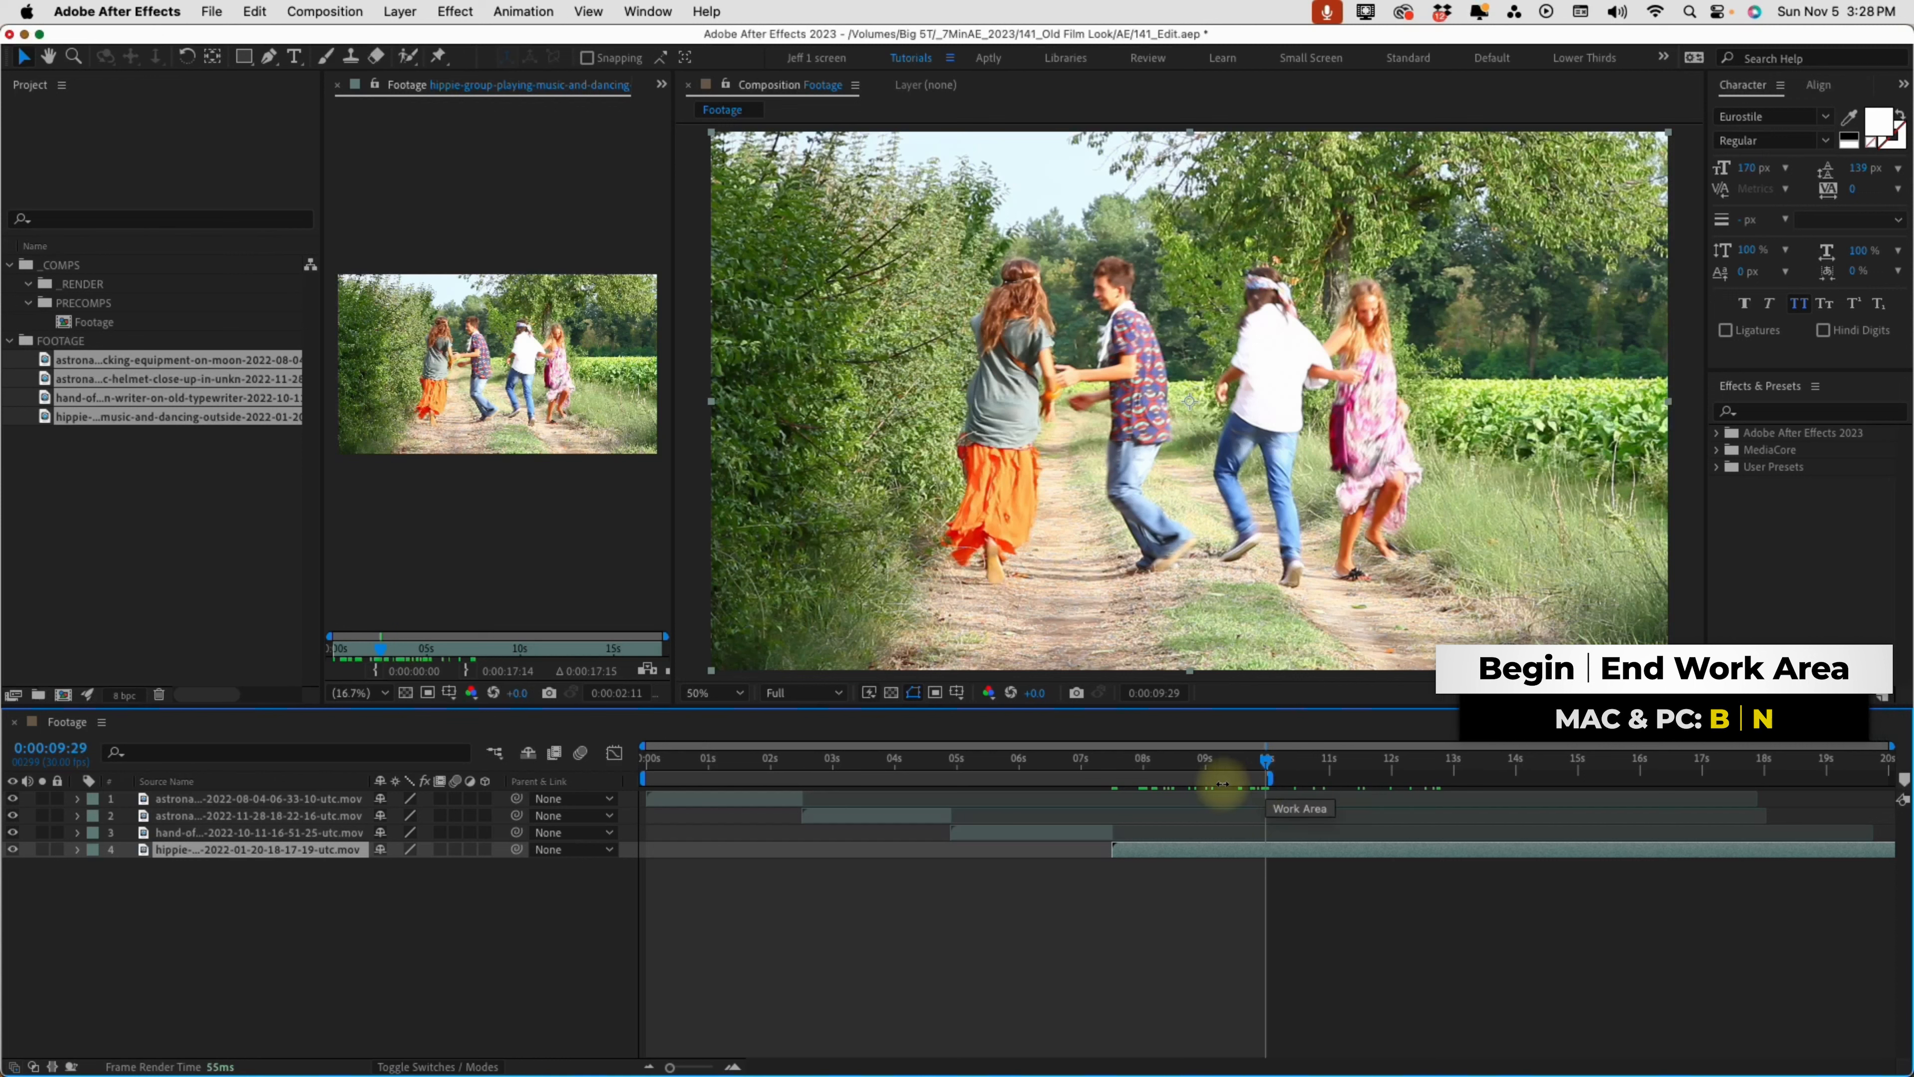
{"action": "right_click", "coordinate": [1151, 779]}
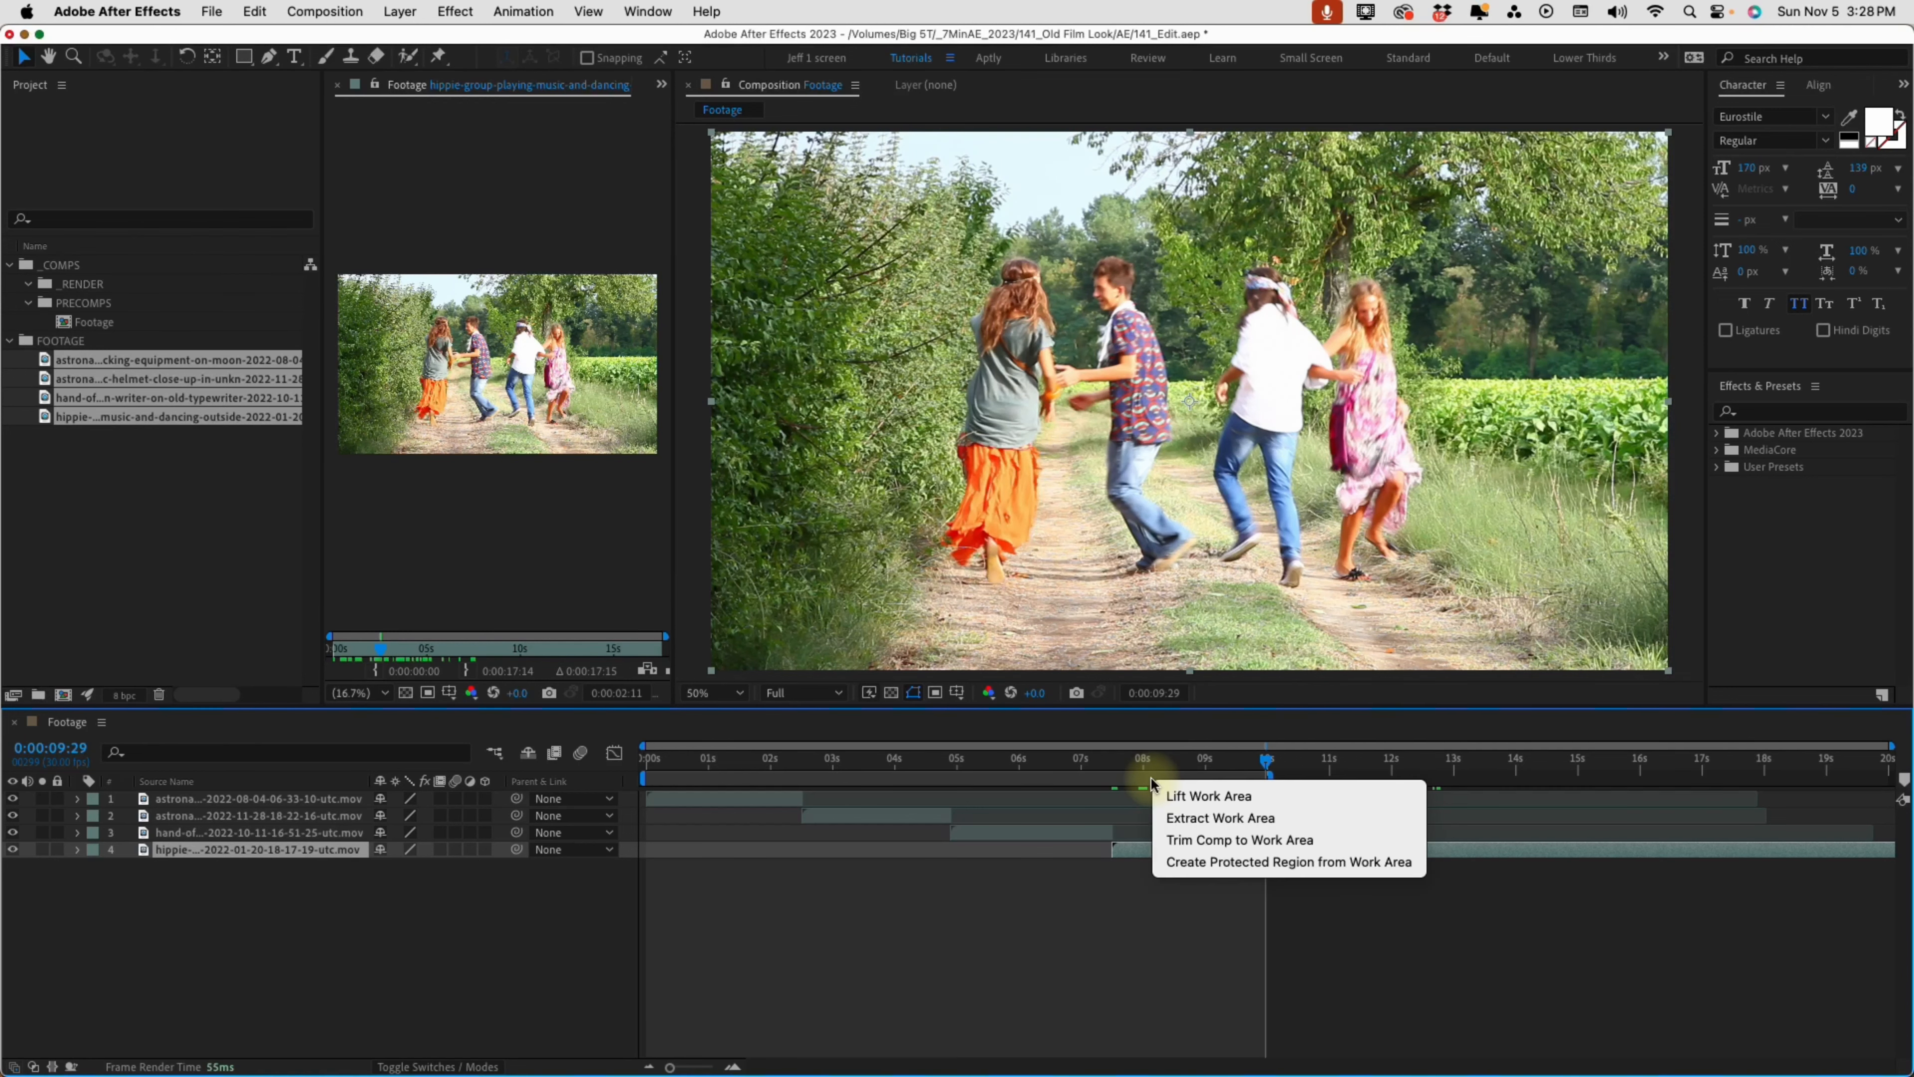
{"action": "left_click", "coordinate": [1190, 839]}
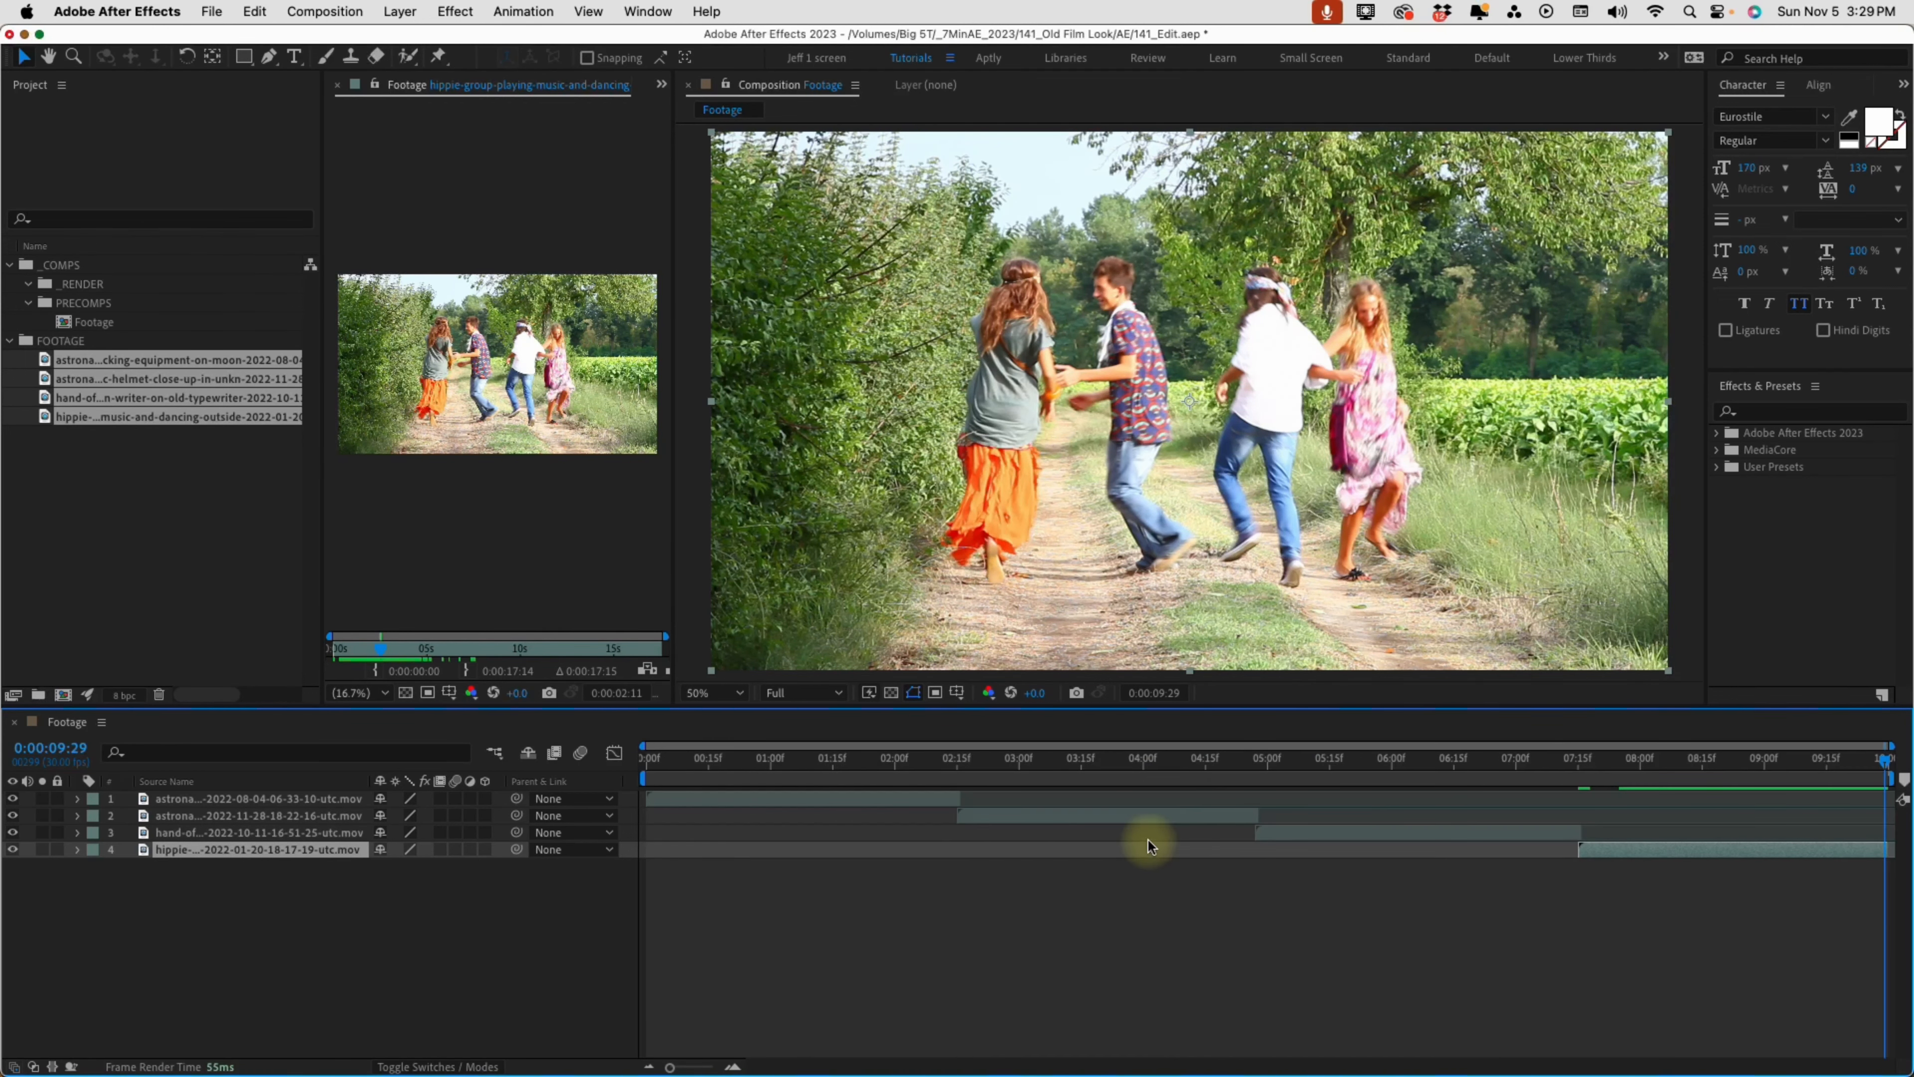
{"action": "left_click", "coordinate": [648, 759]}
{"action": "left_click_drag", "start_coordinate": [648, 759], "coordinate": [865, 765]}
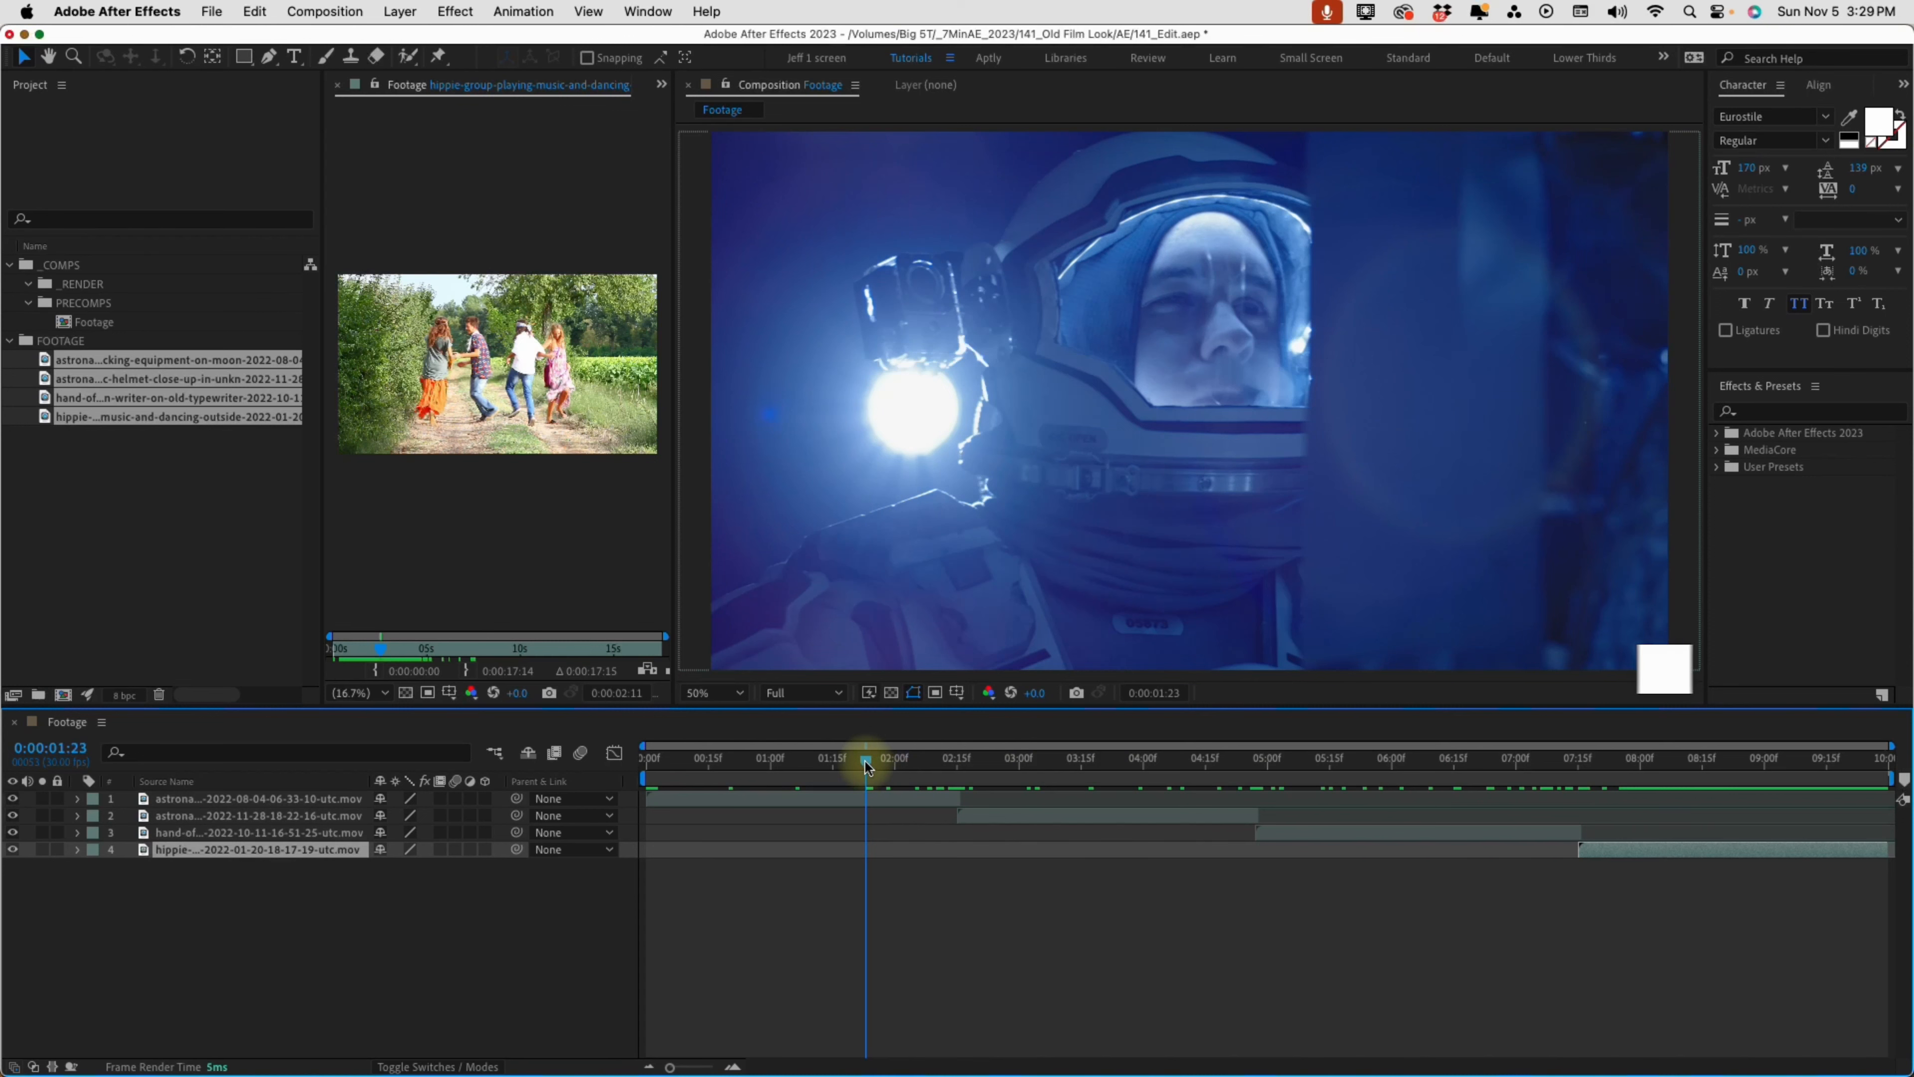
Create a new 1920x1080, 30 fps composition named Old Film Look with a duration of 0:00:10:00
{"action": "left_click", "coordinate": [90, 722]}
{"action": "key", "text": "super+n"}
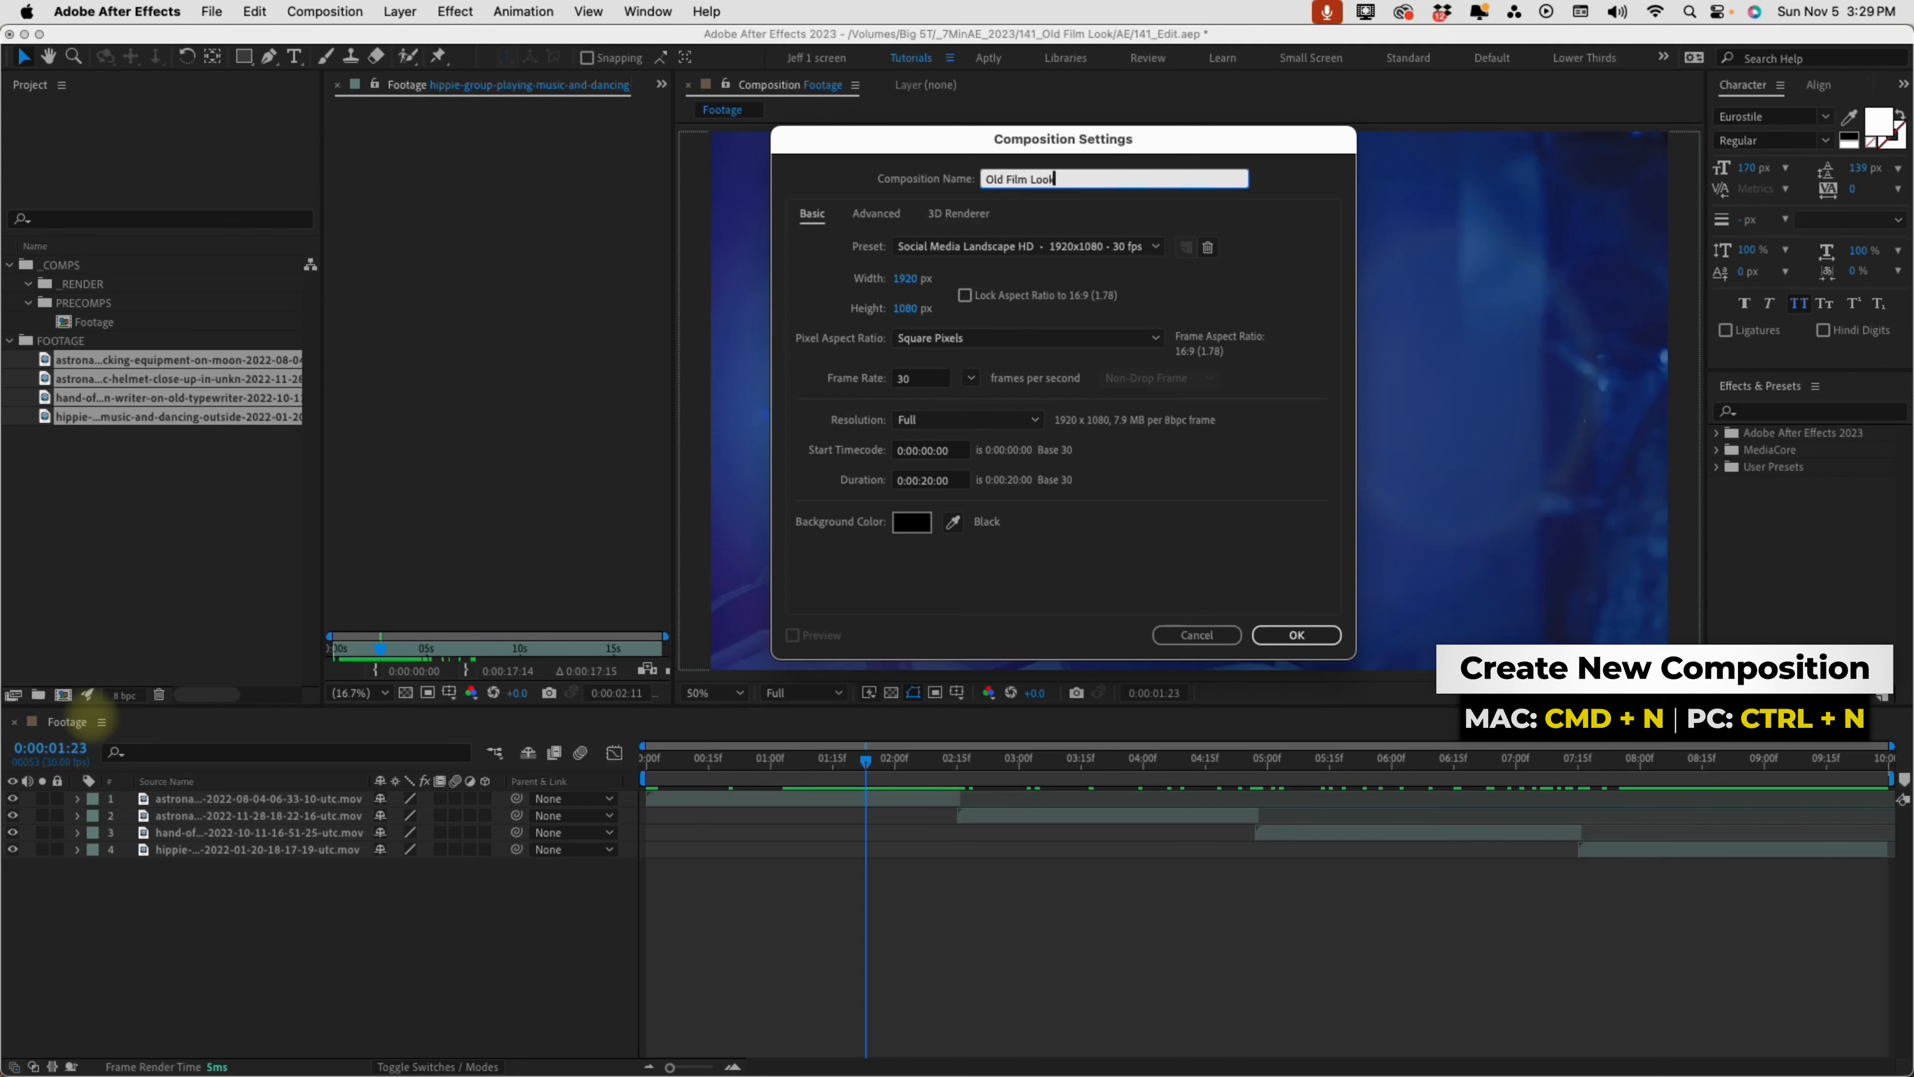
{"action": "left_click", "coordinate": [931, 481]}
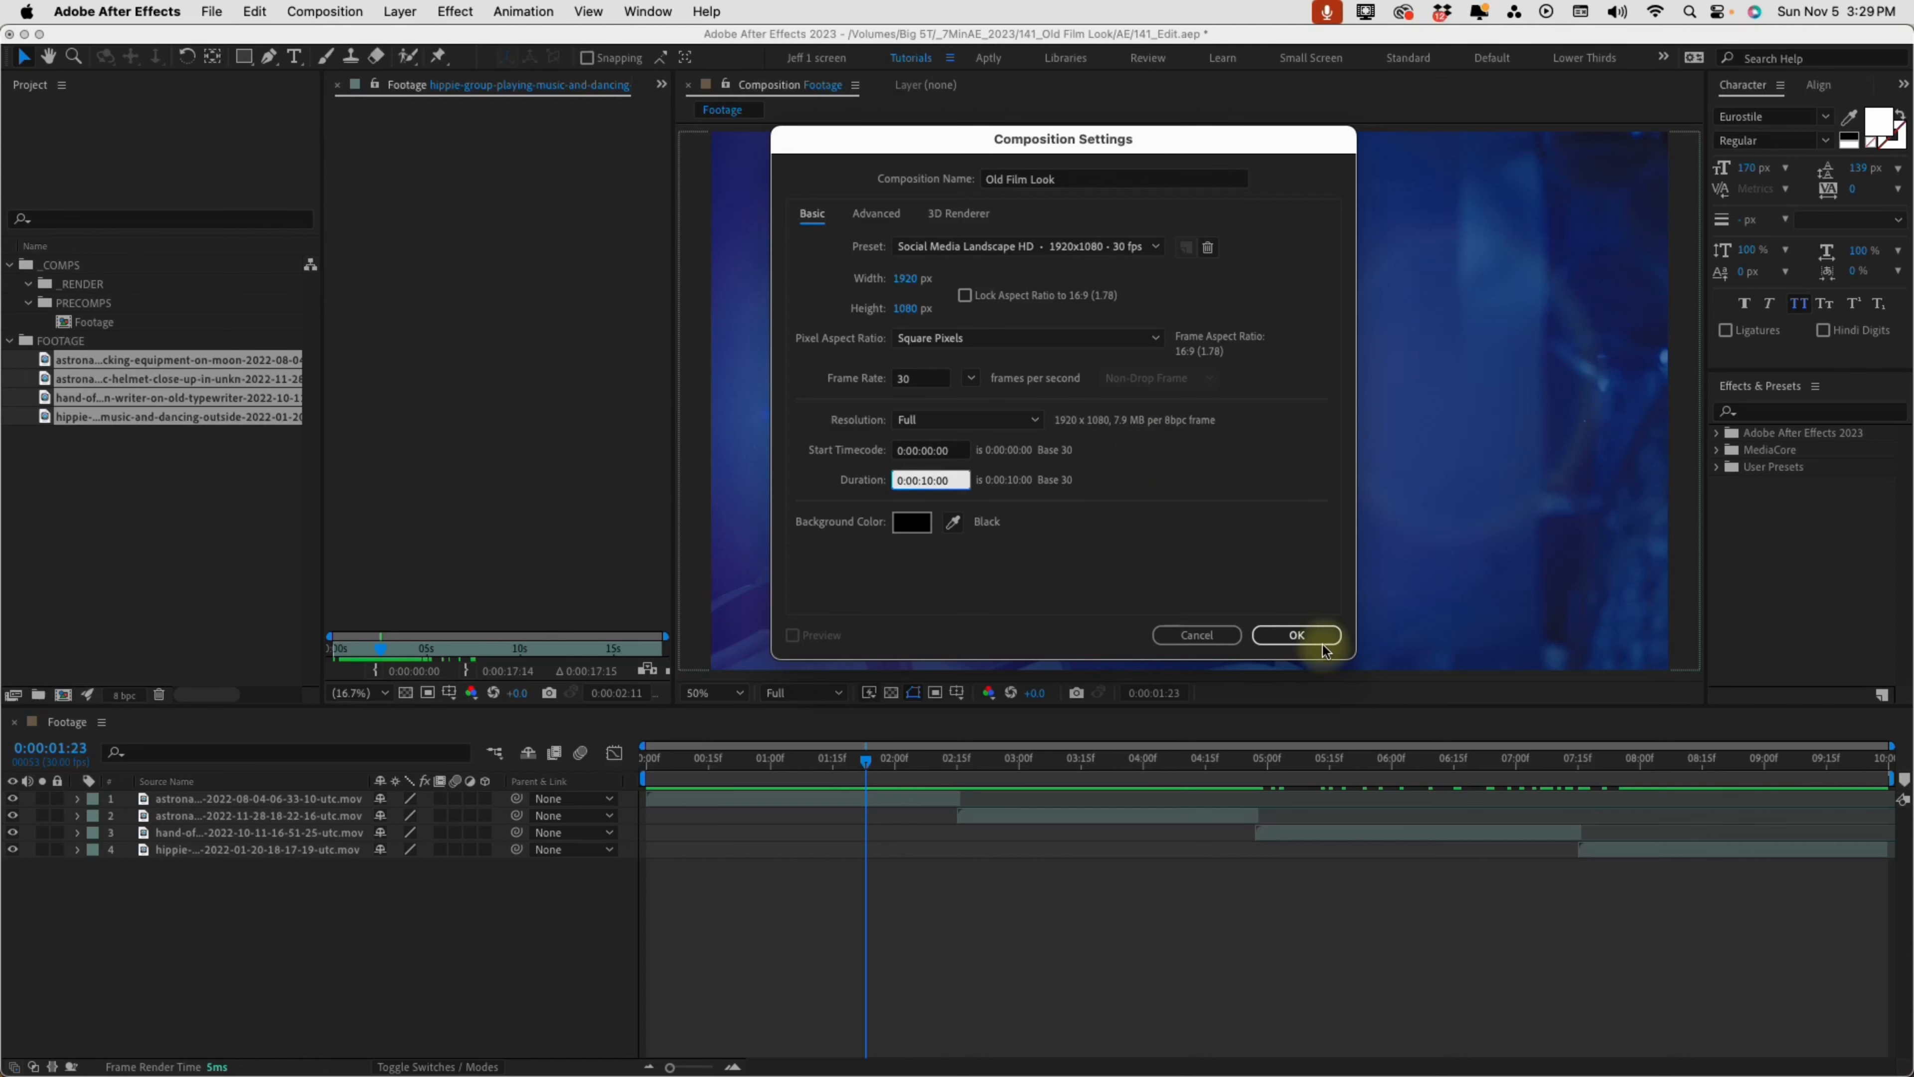
{"action": "left_click", "coordinate": [1296, 636]}
Add the Footage precomp as a layer in the Old Film Look composition
{"action": "left_click_drag", "start_coordinate": [86, 441], "coordinate": [278, 841]}
{"action": "left_click", "coordinate": [87, 340]}
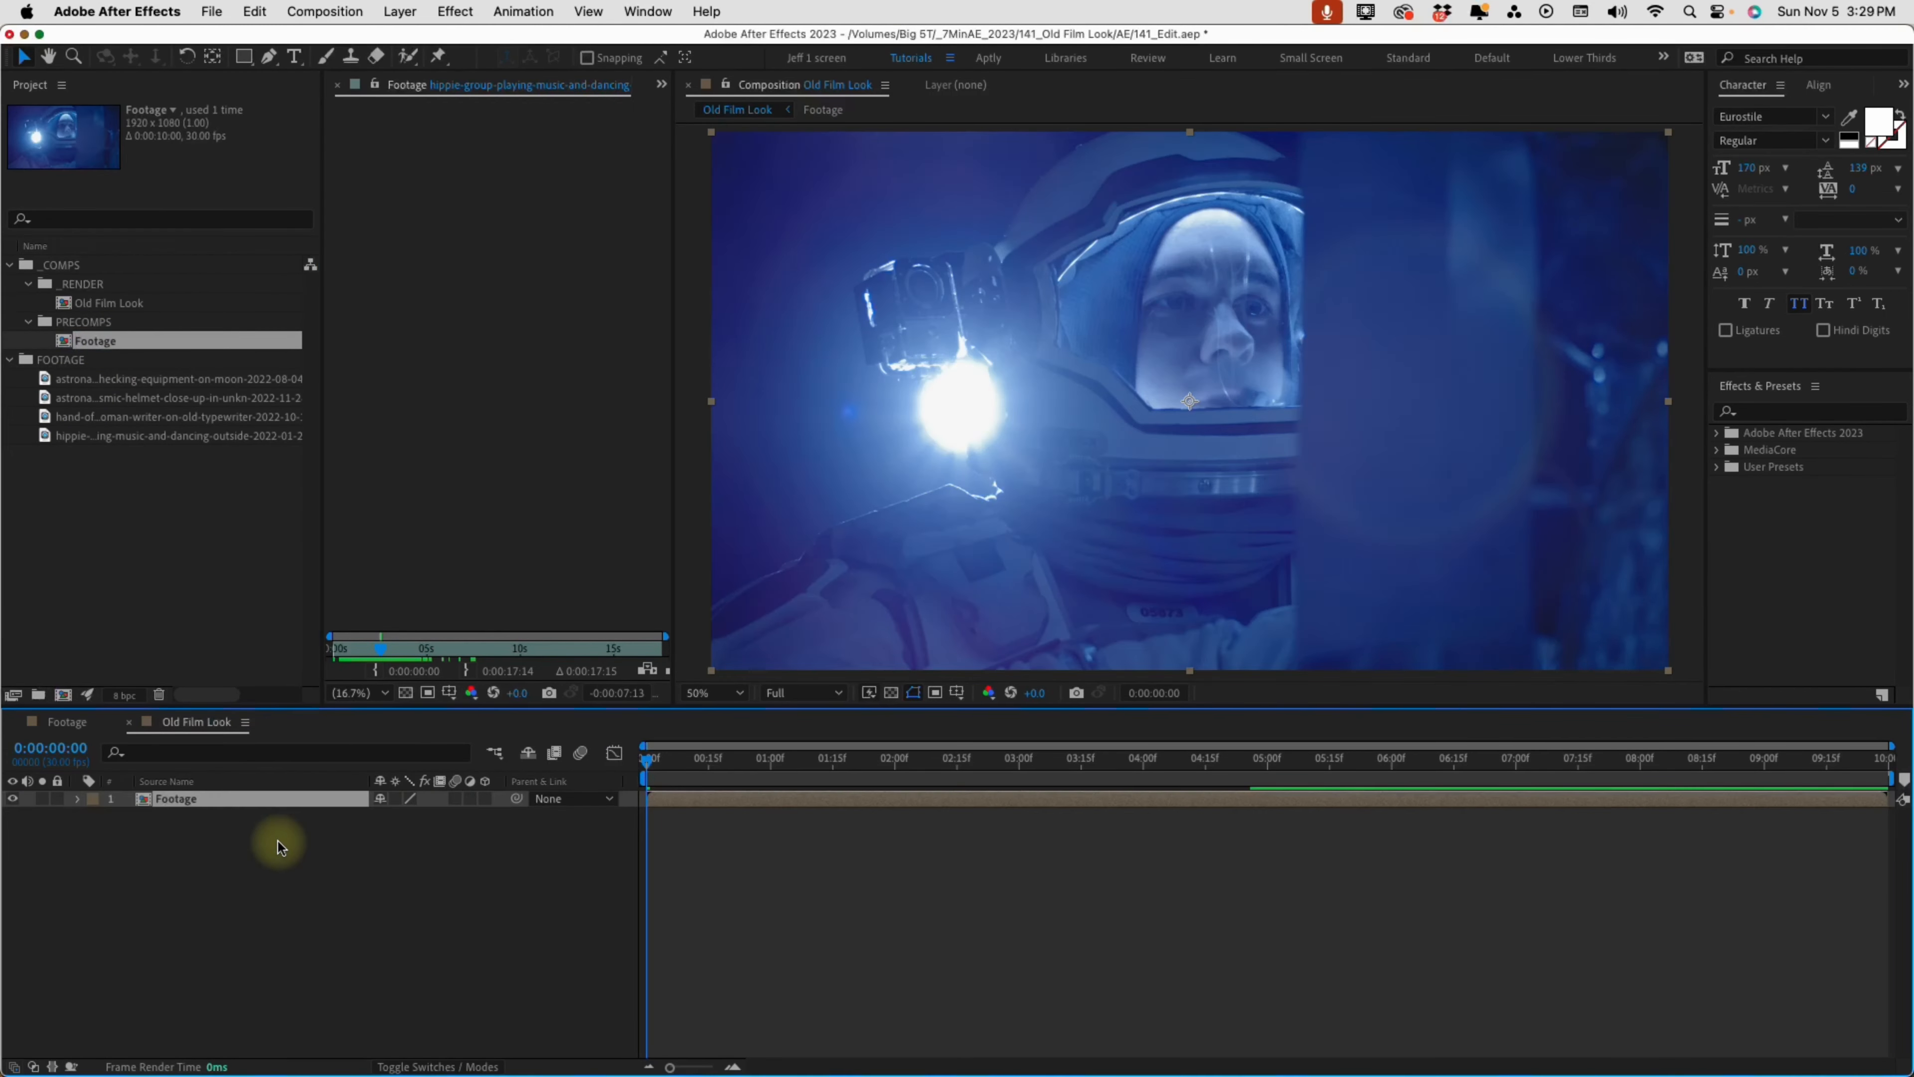
{"action": "left_click", "coordinate": [289, 902]}
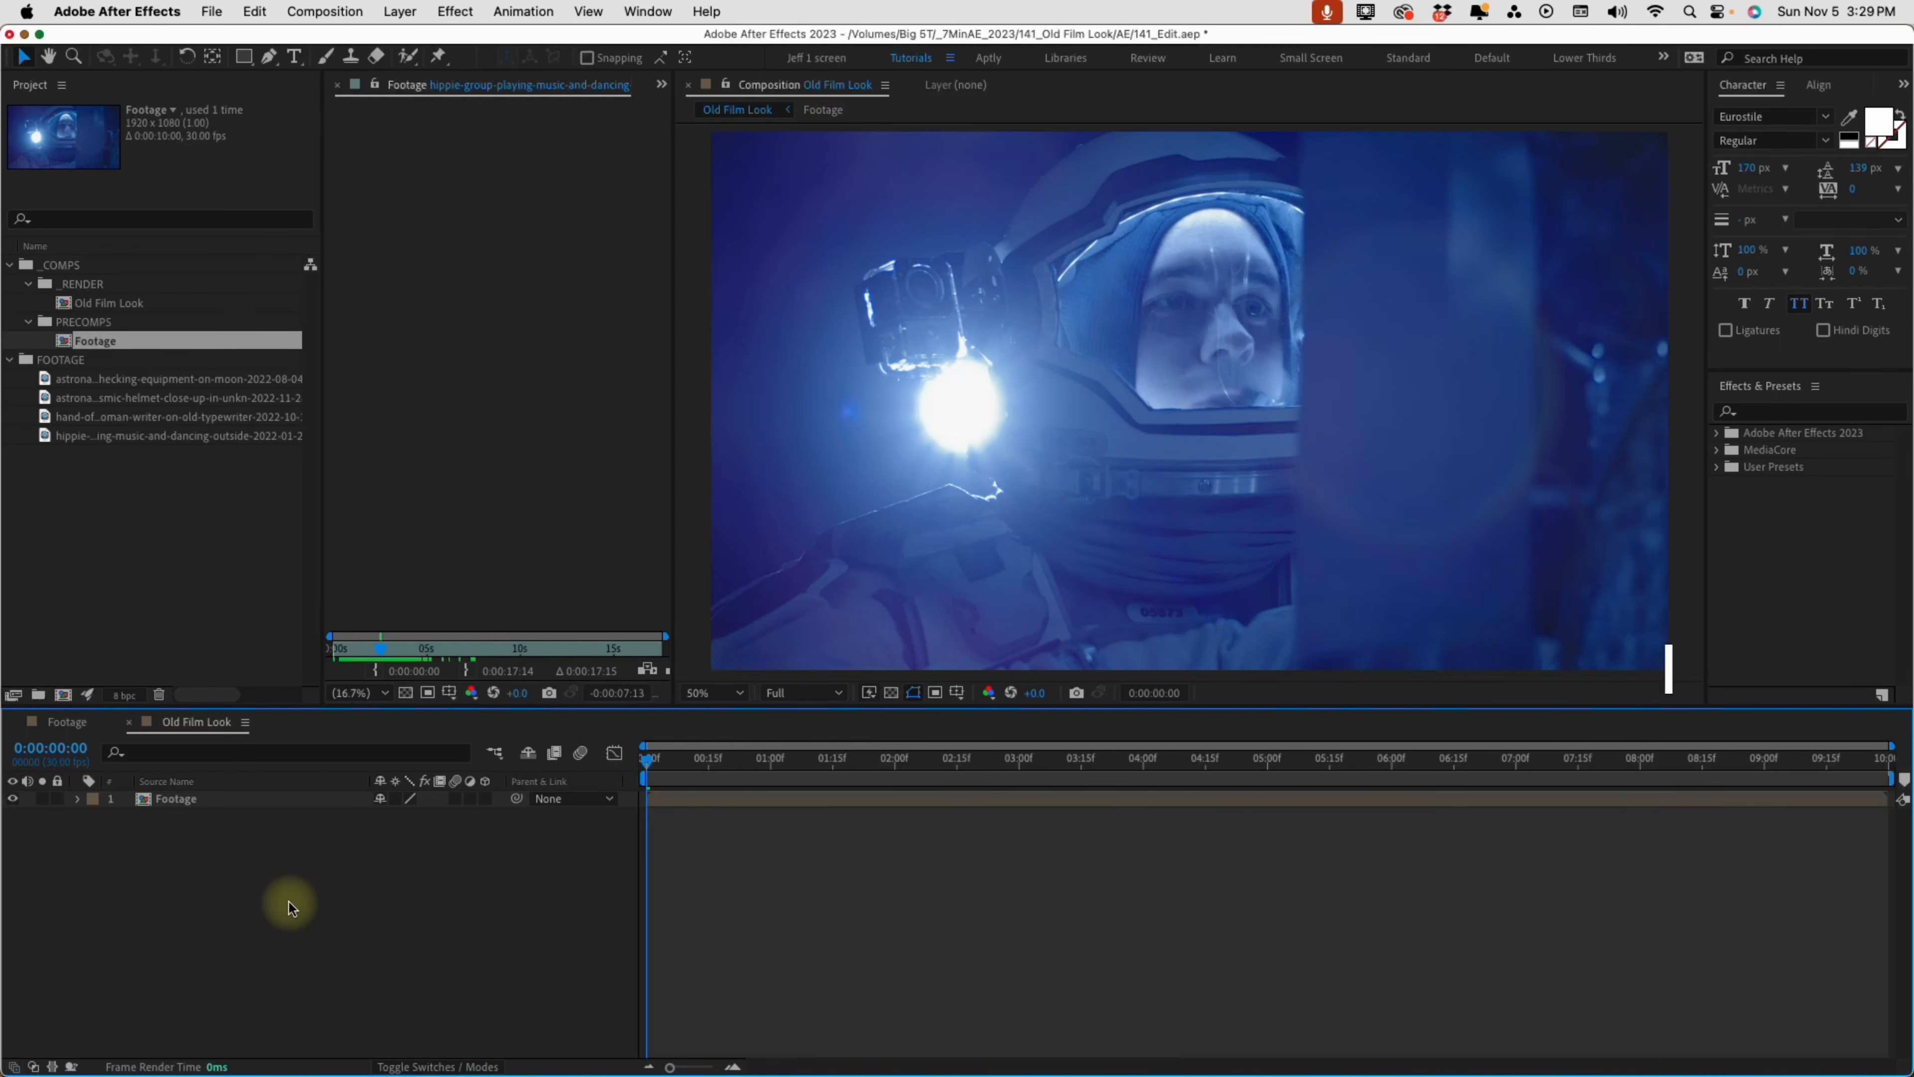
Create a black (000000) solid named BG at 1920 x 1080 px and place it below the Footage layer
{"action": "key", "text": "super+y"}
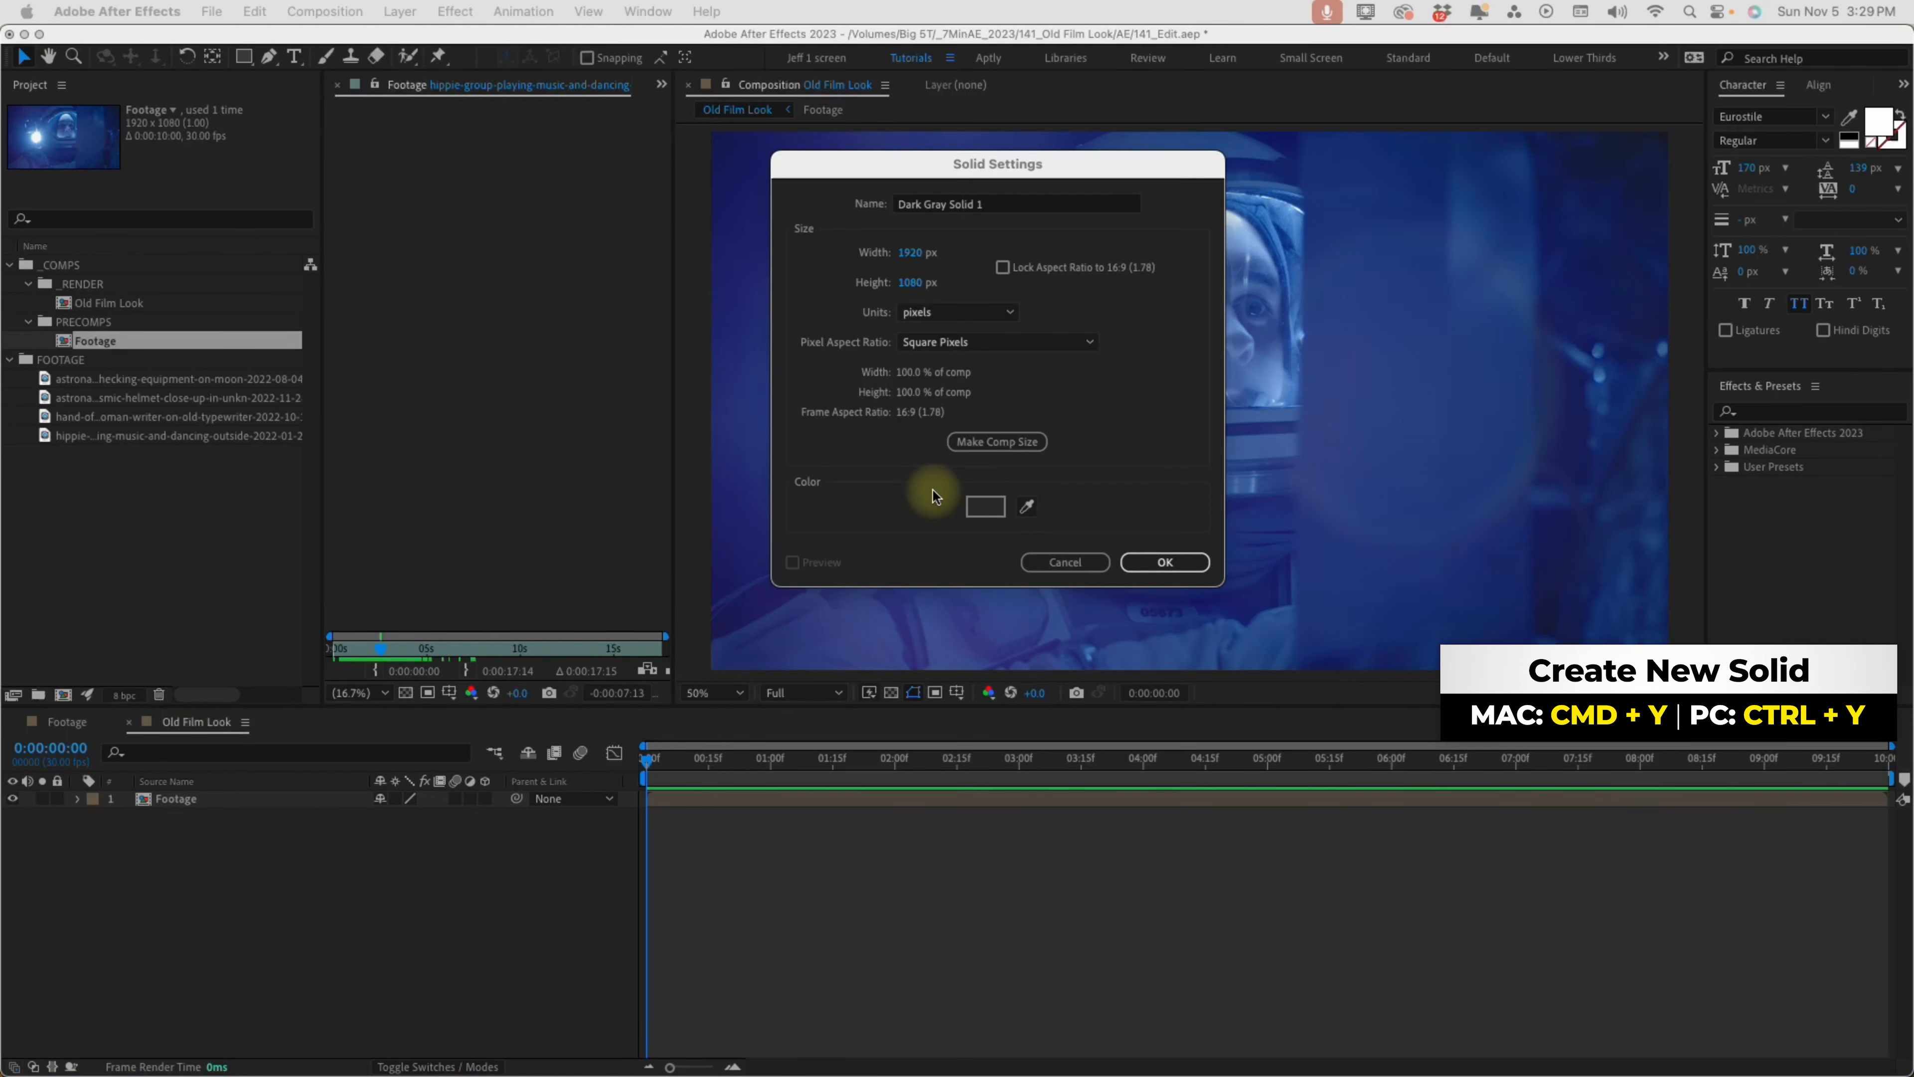
{"action": "left_click", "coordinate": [990, 522]}
{"action": "left_click", "coordinate": [1175, 534]}
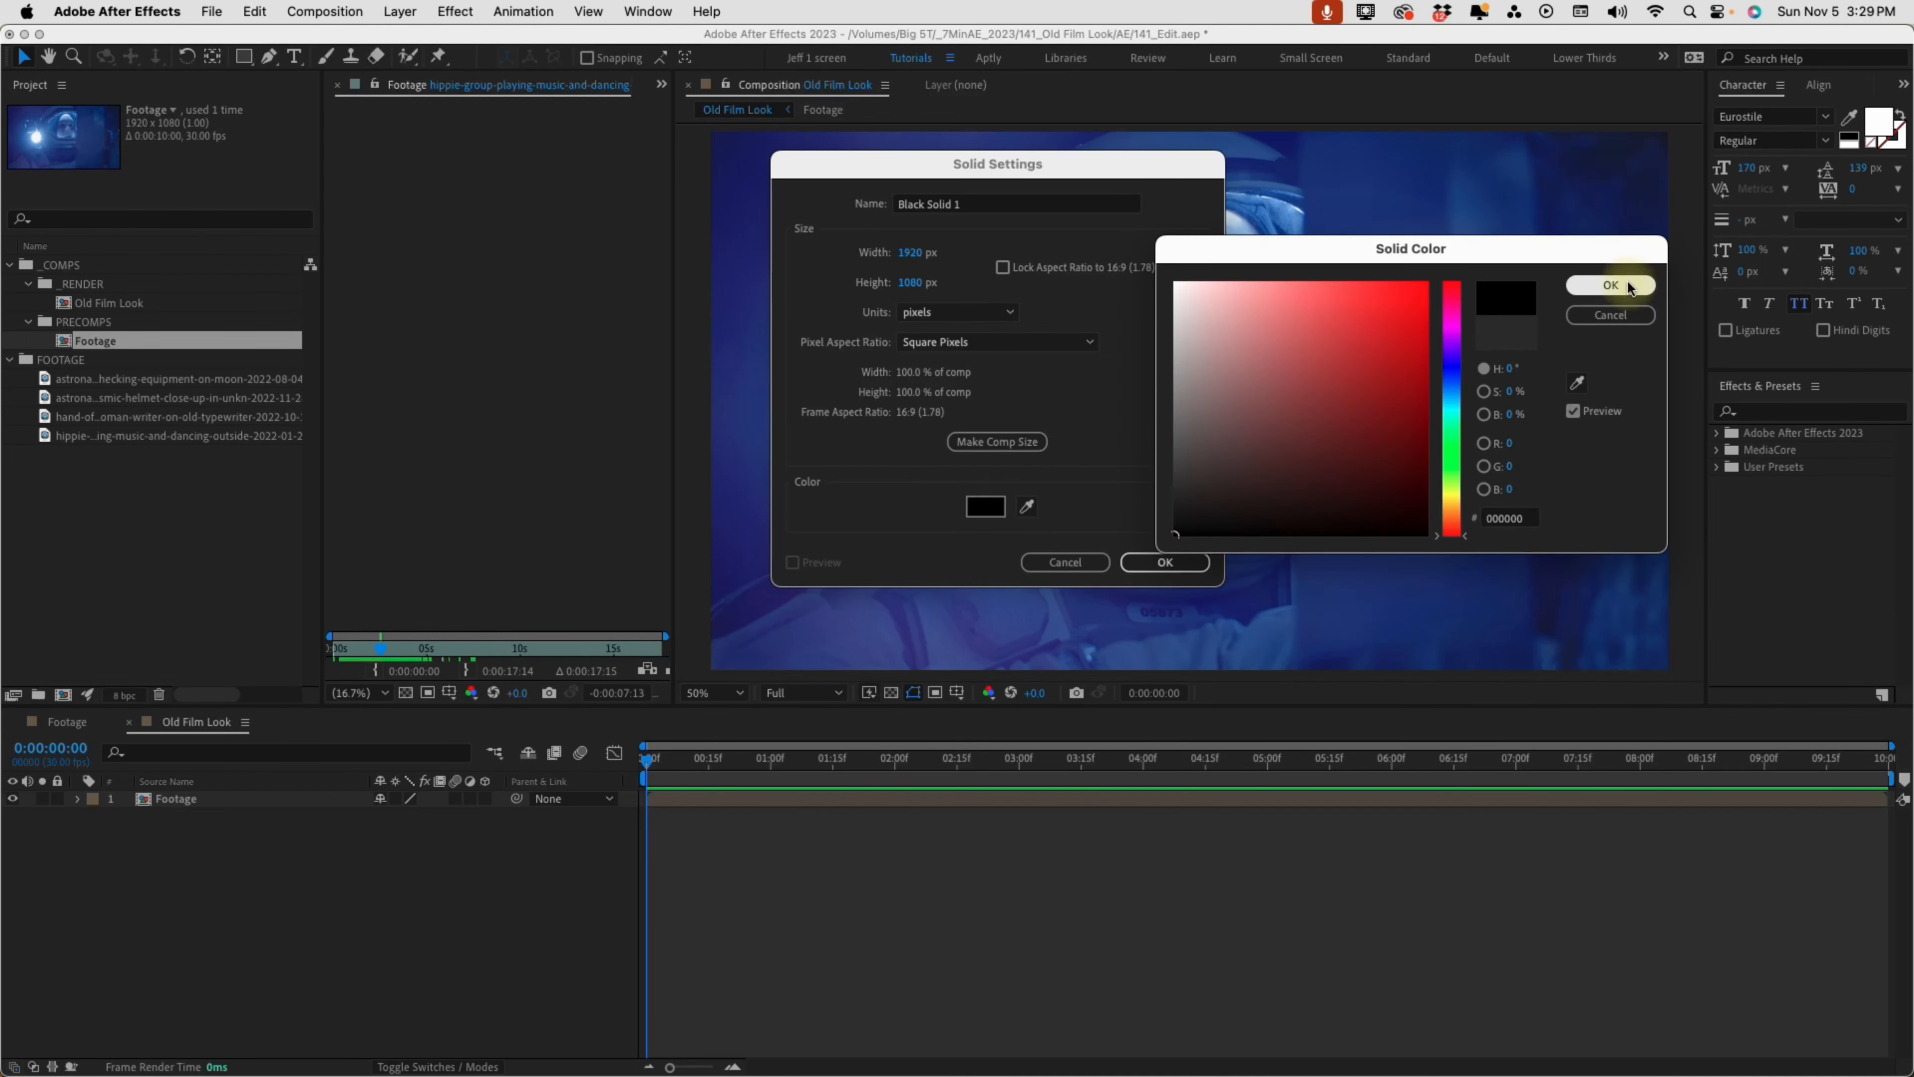
{"action": "left_click", "coordinate": [1611, 285]}
{"action": "left_click", "coordinate": [967, 203]}
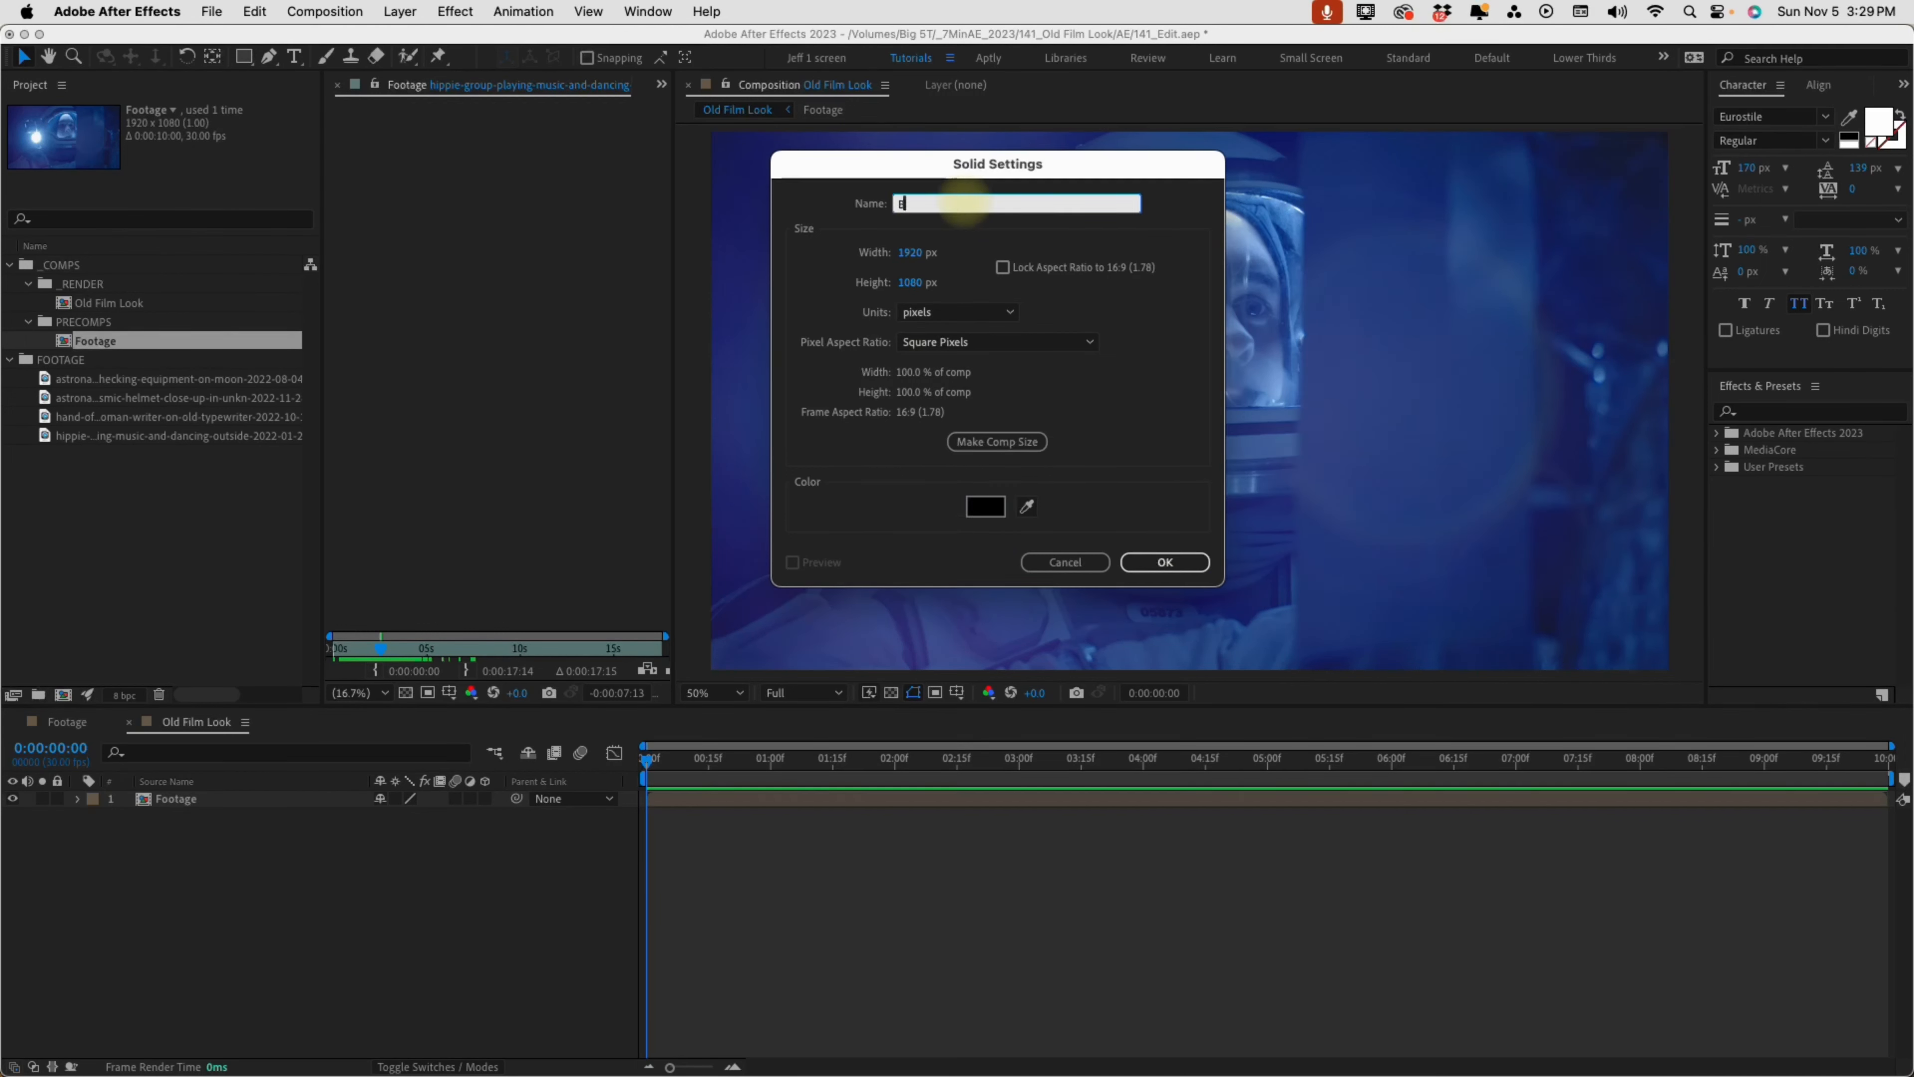
{"action": "type", "text": "BG"}
{"action": "left_click", "coordinate": [1165, 562]}
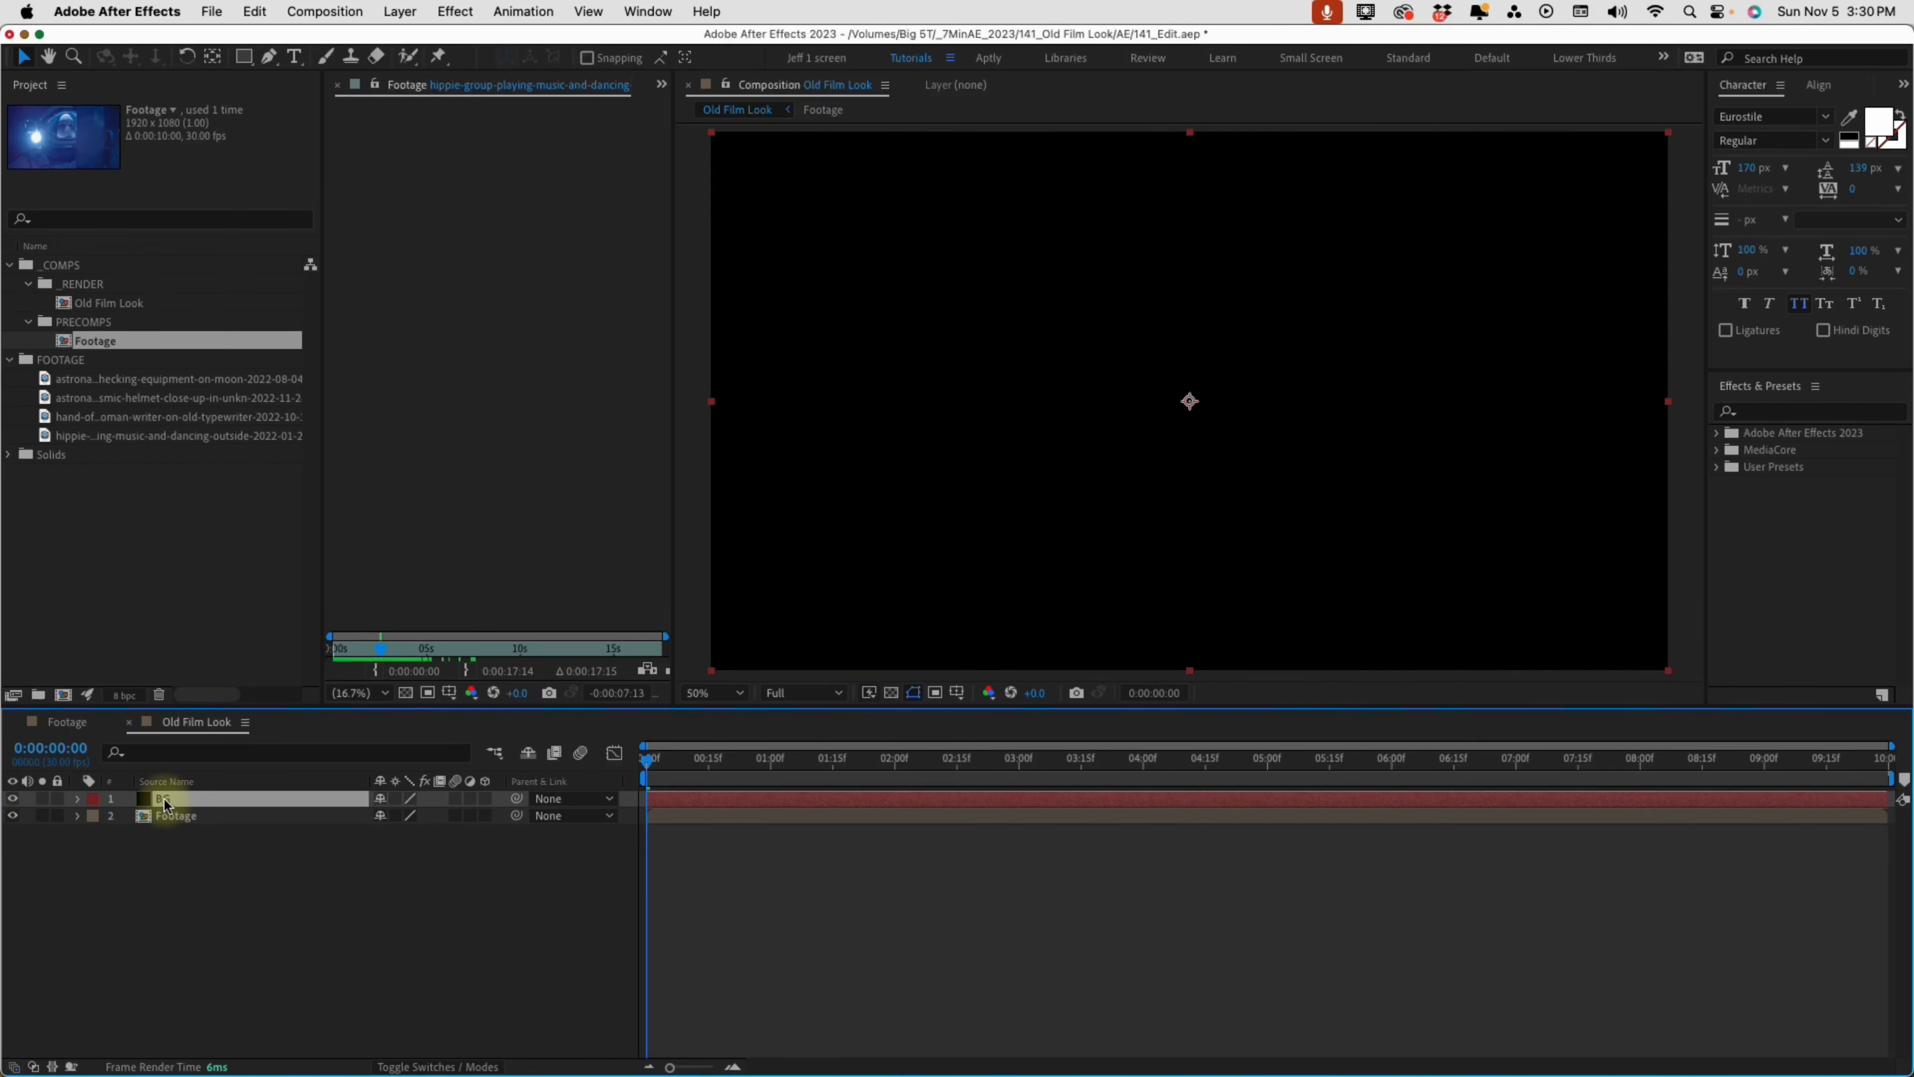
{"action": "left_click_drag", "start_coordinate": [162, 799], "coordinate": [163, 843]}
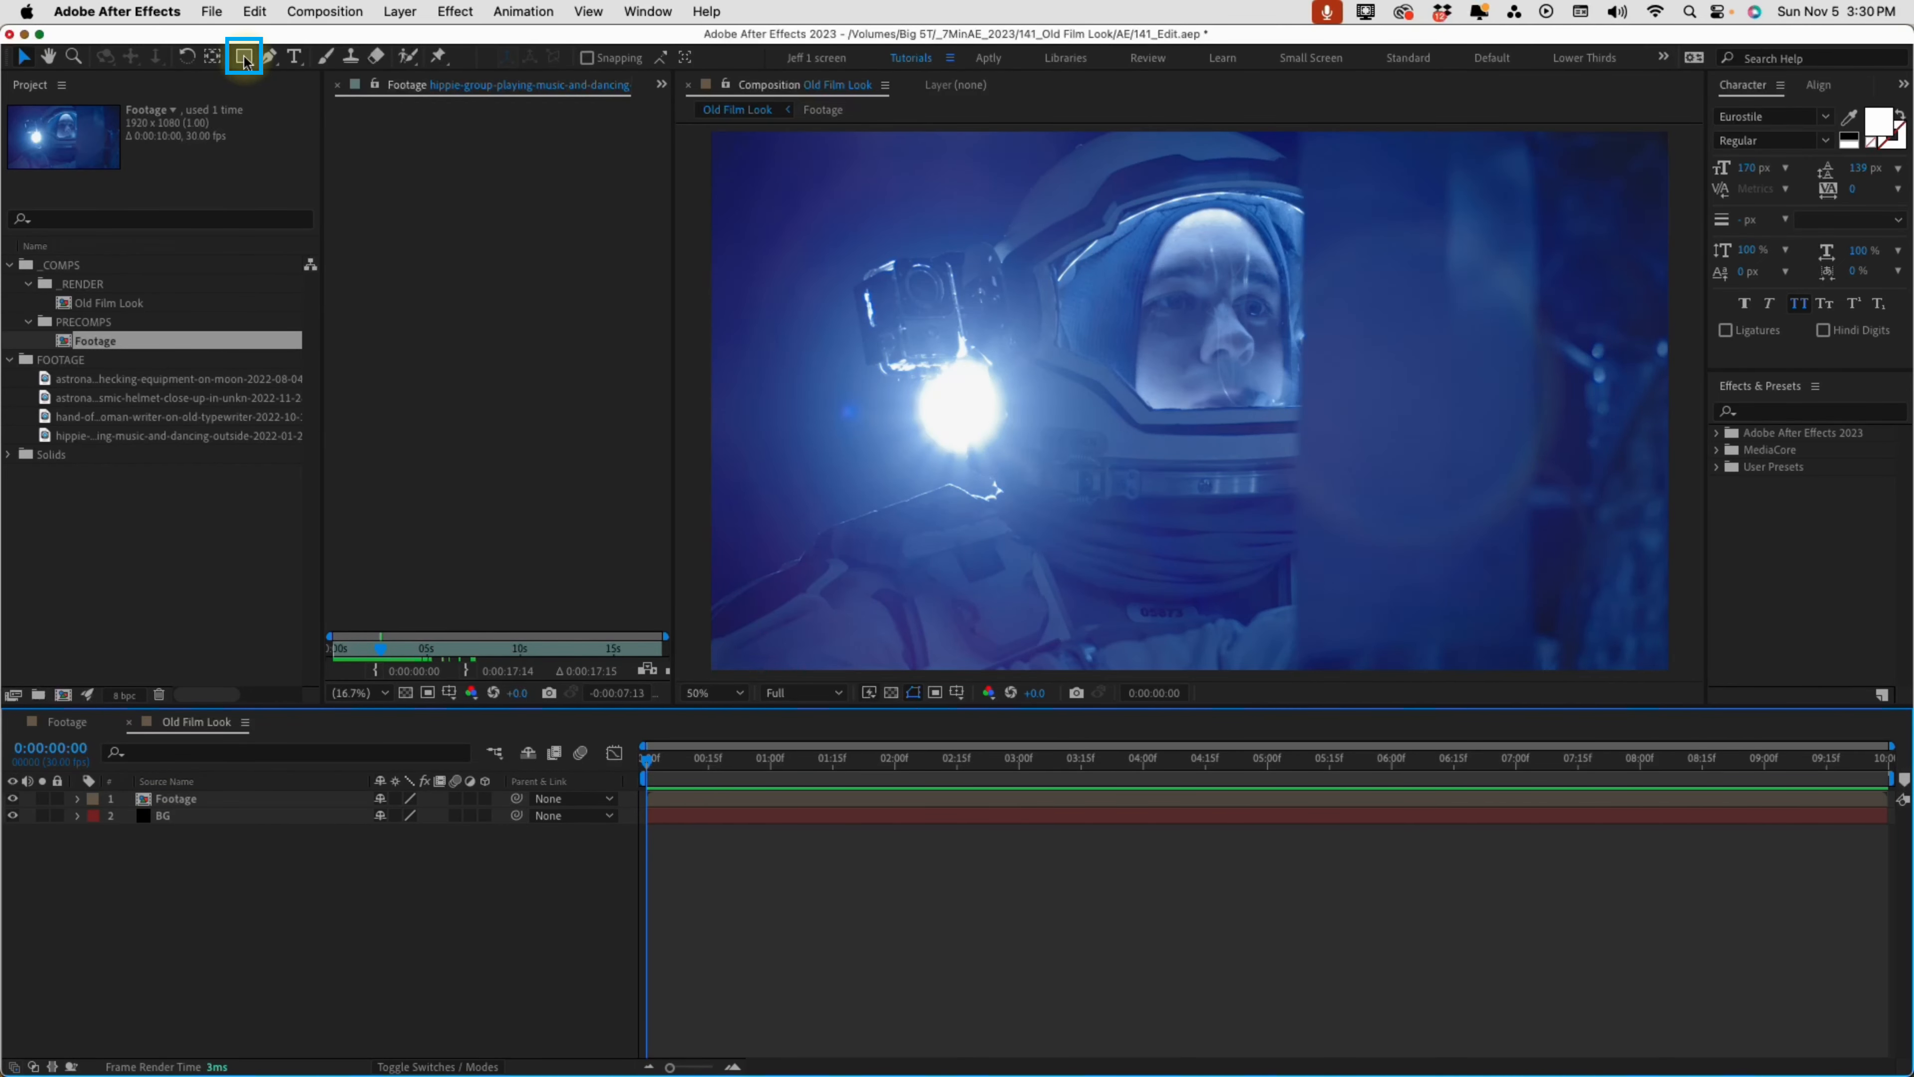
Create a full-frame rectangle shape layer and delete its fill
{"action": "double_click", "coordinate": [244, 60]}
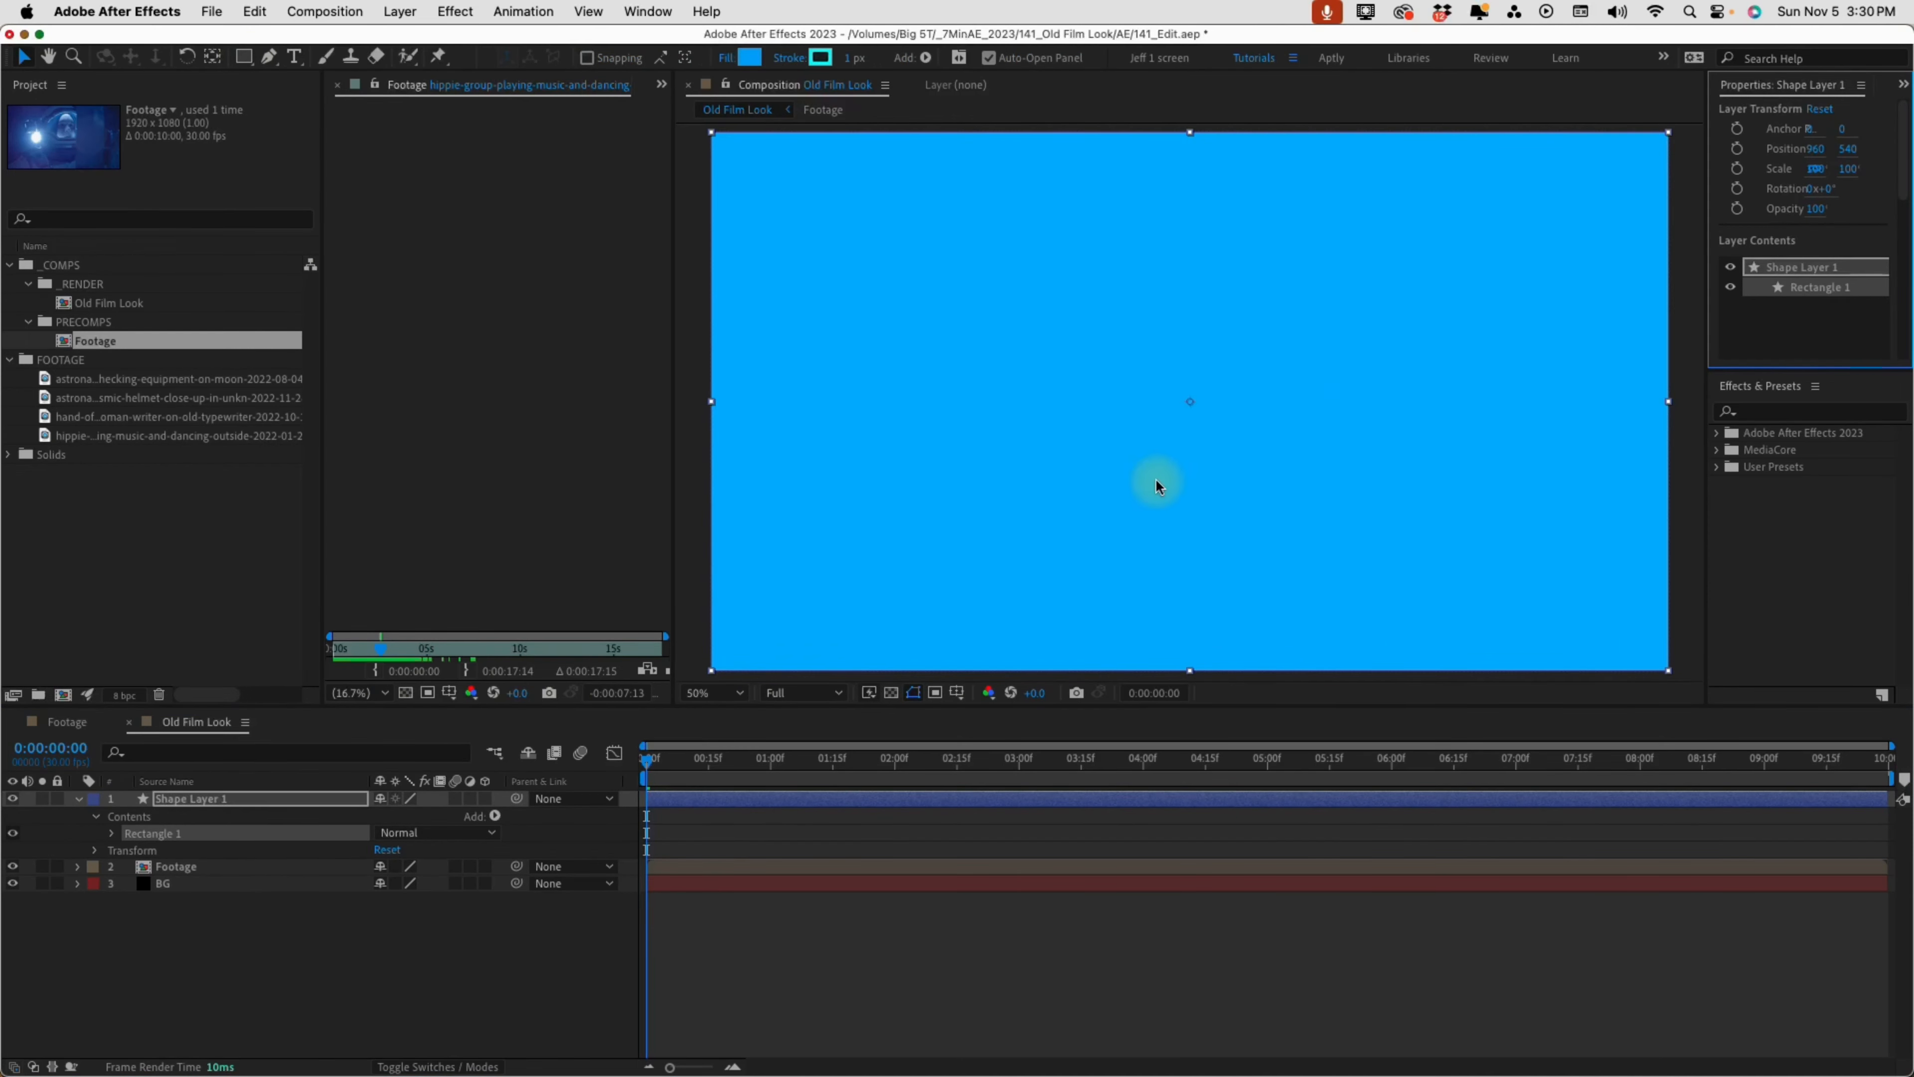
{"action": "left_click", "coordinate": [112, 832]}
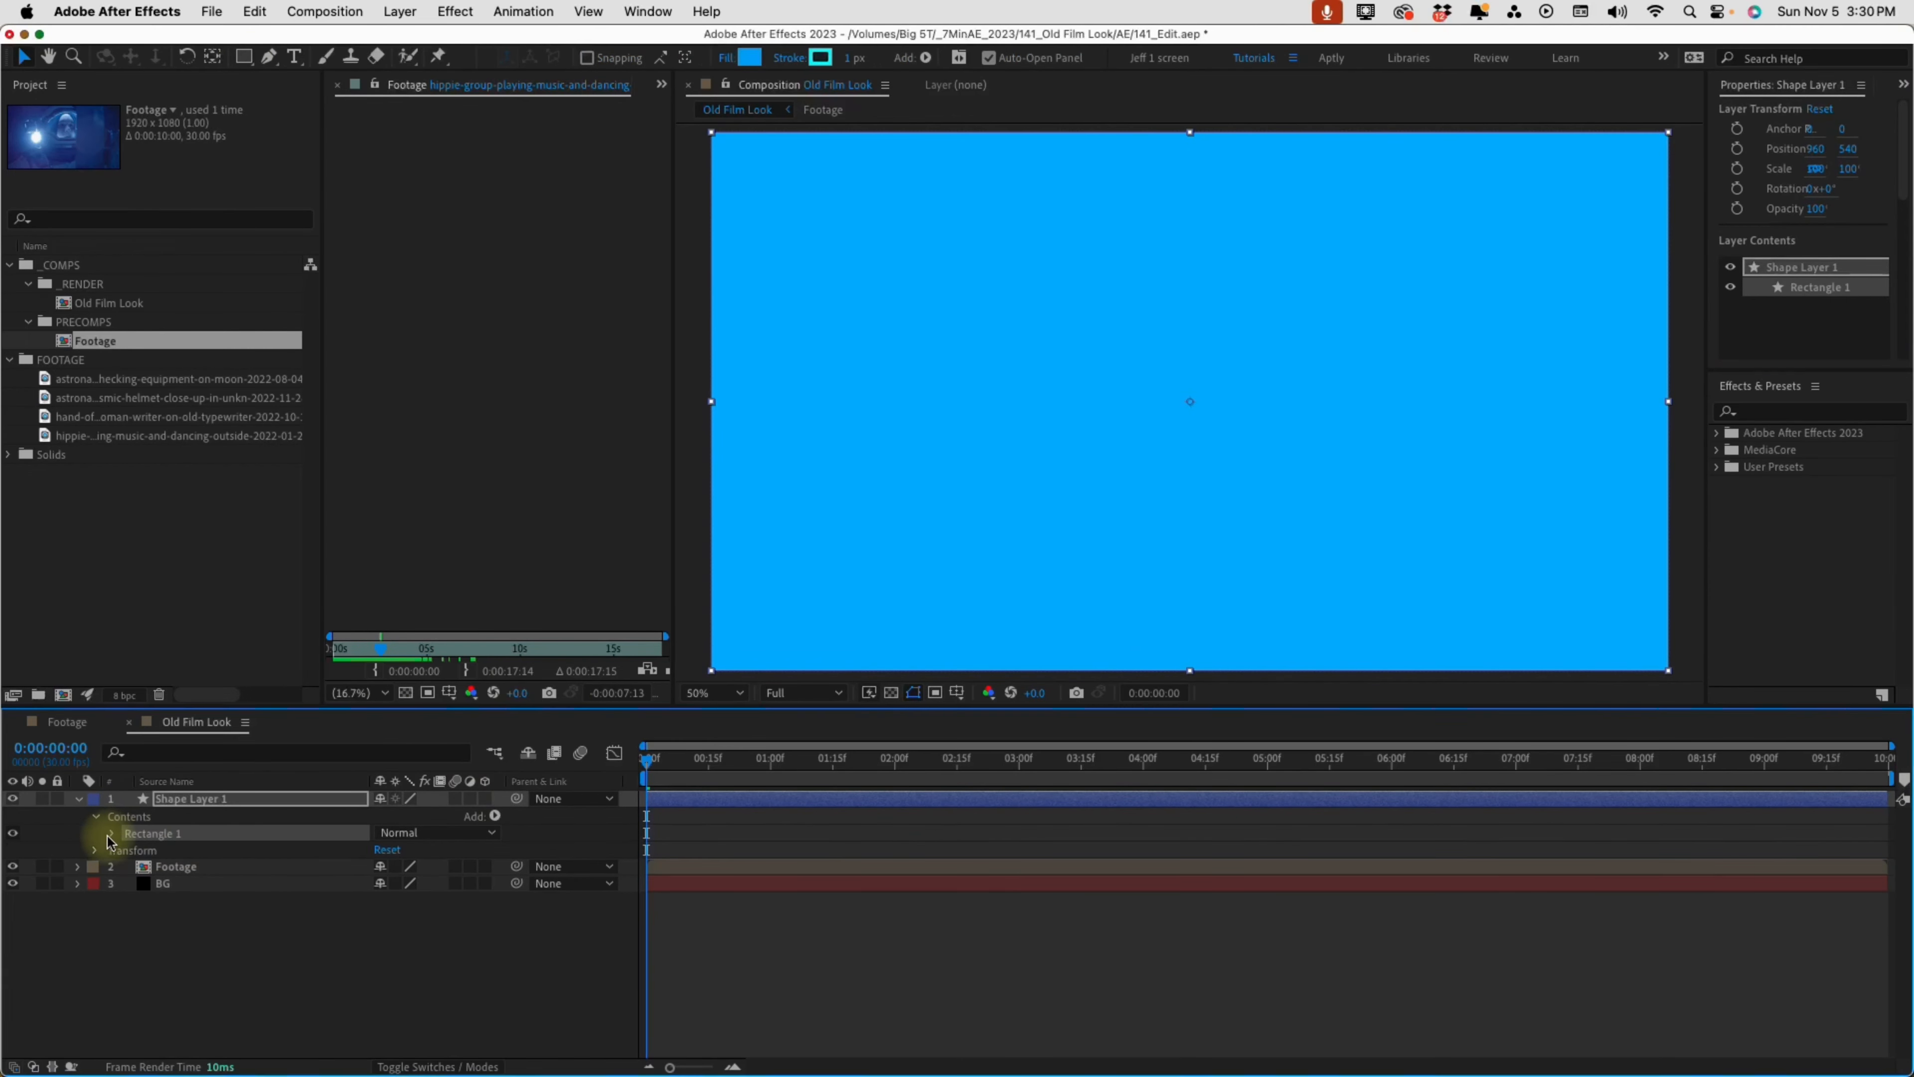
{"action": "left_click", "coordinate": [182, 850]}
{"action": "left_click", "coordinate": [175, 868]}
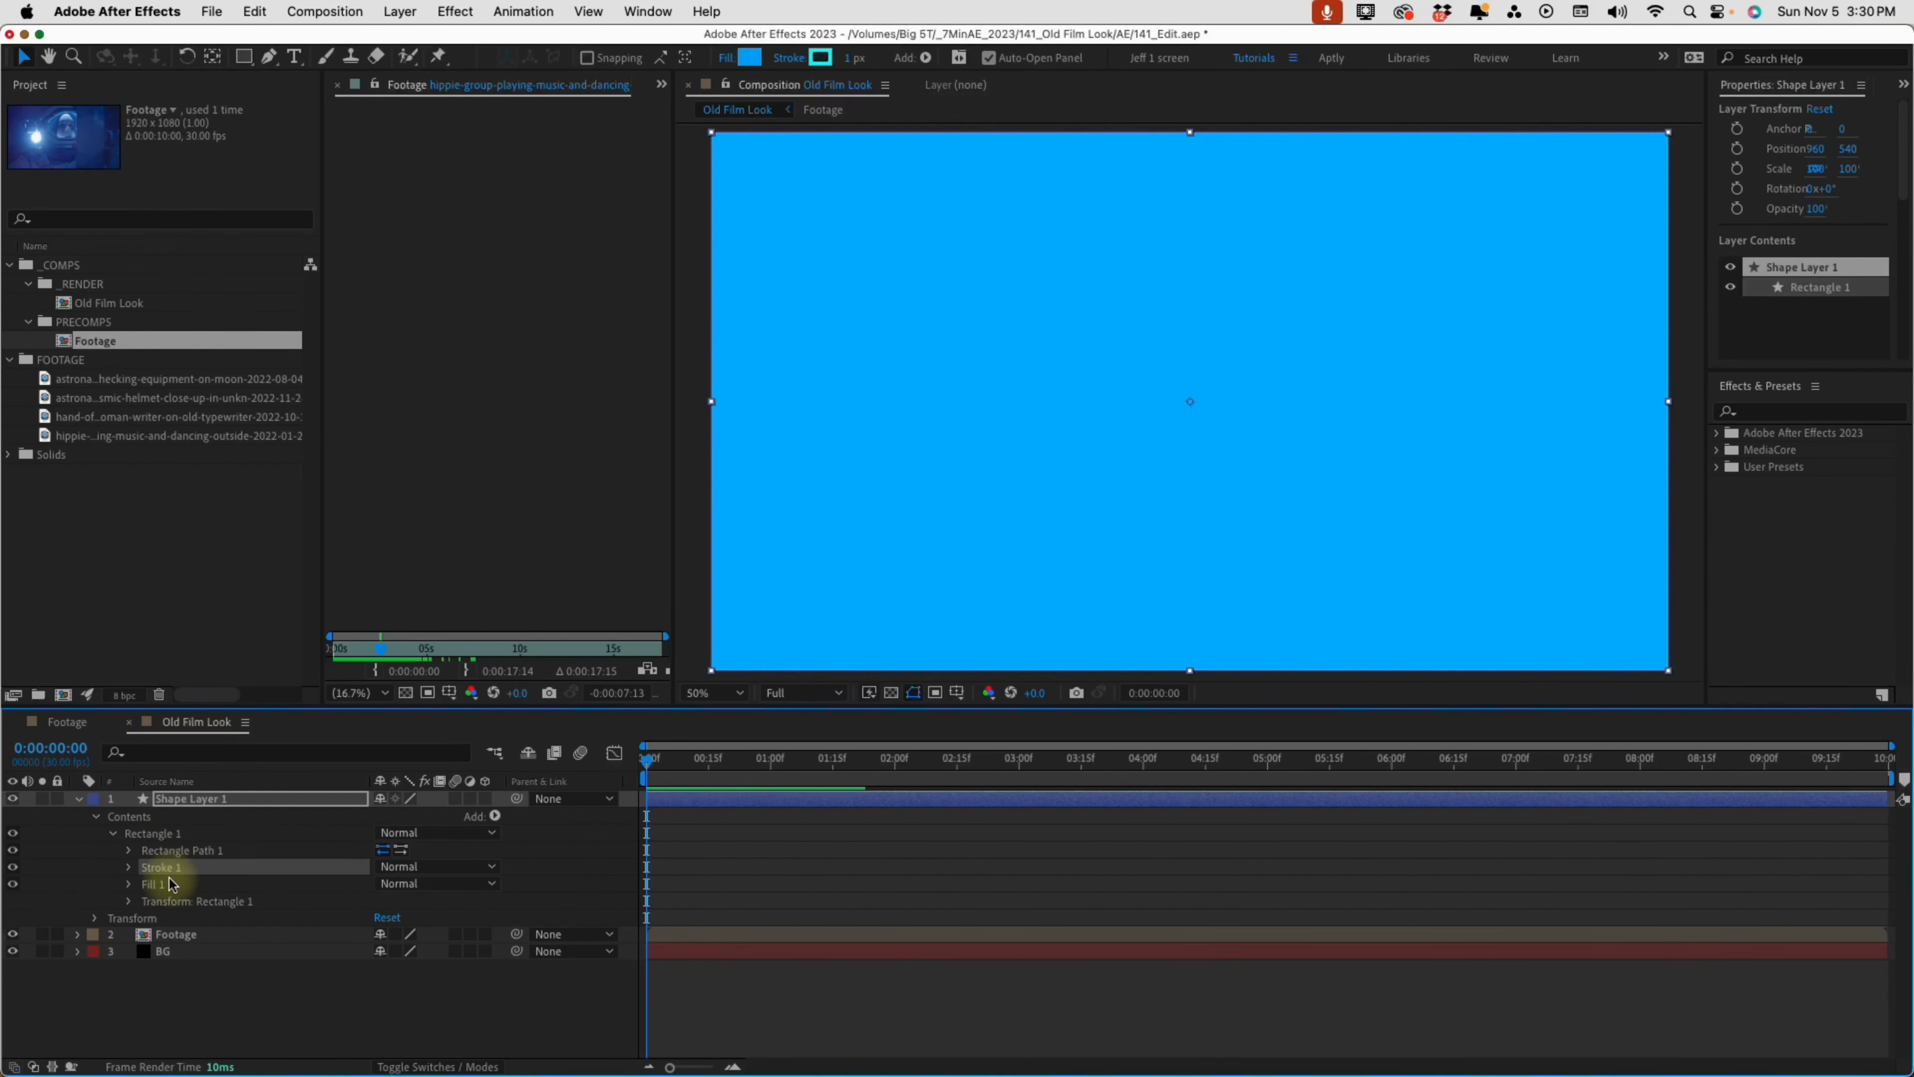
{"action": "left_click", "coordinate": [181, 885]}
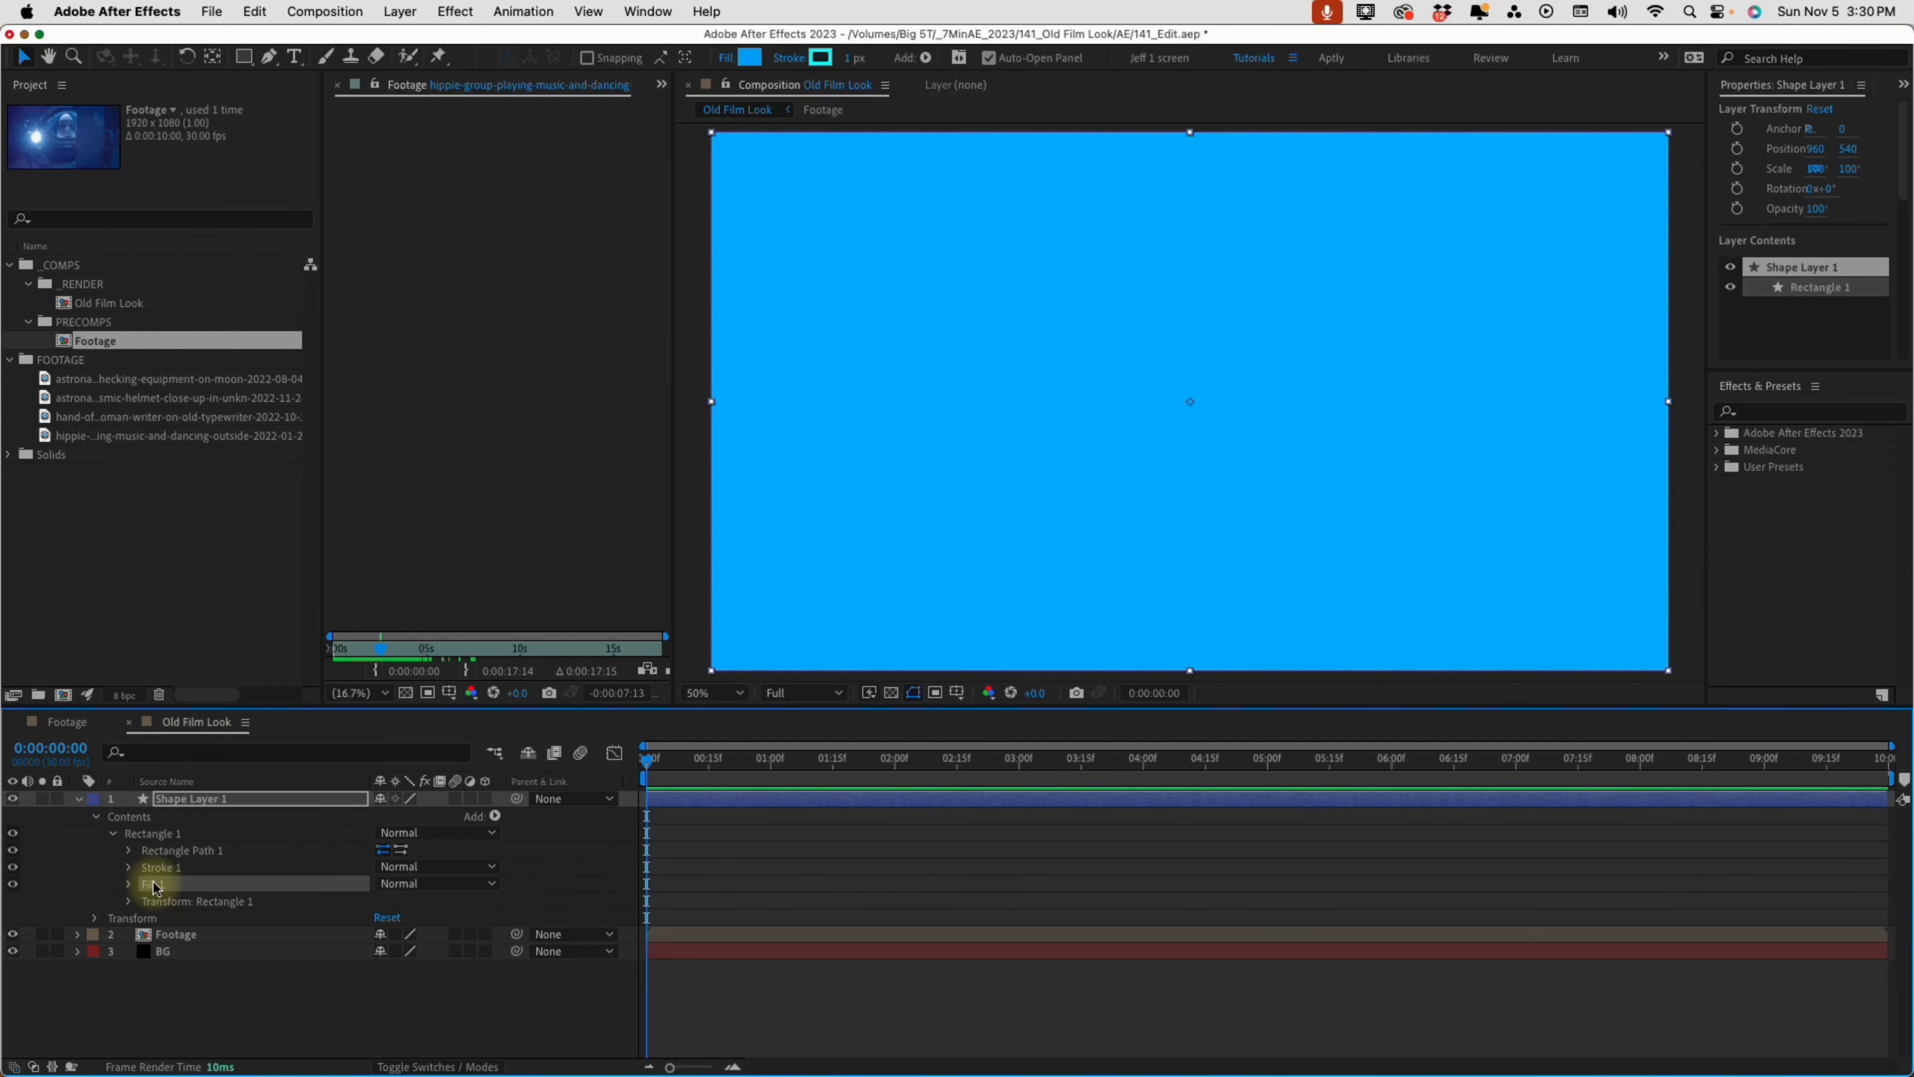
{"action": "key", "text": "Delete"}
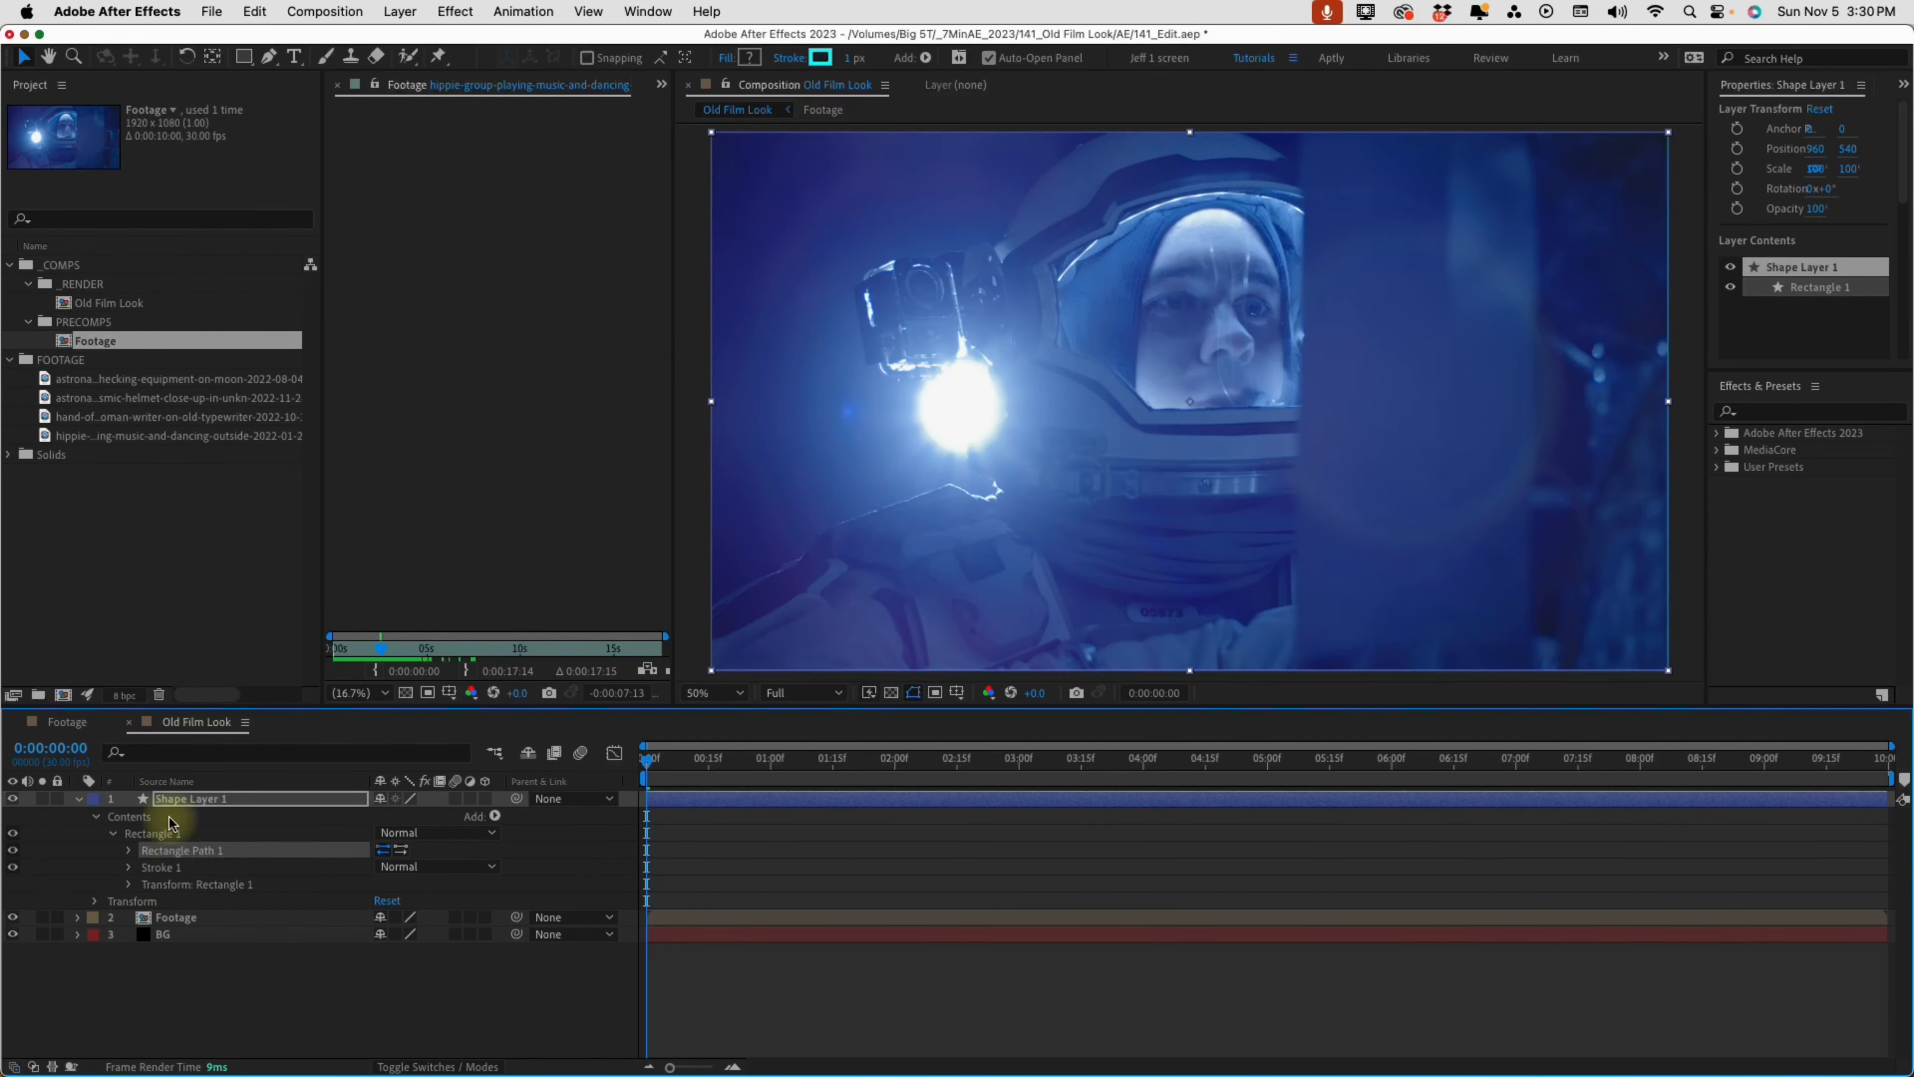
Set the rectangle's stroke to black (000000) with a width of 165 px
{"action": "left_click", "coordinate": [820, 56]}
{"action": "left_click_drag", "start_coordinate": [1302, 456], "coordinate": [1206, 531]}
{"action": "left_click", "coordinate": [1611, 285]}
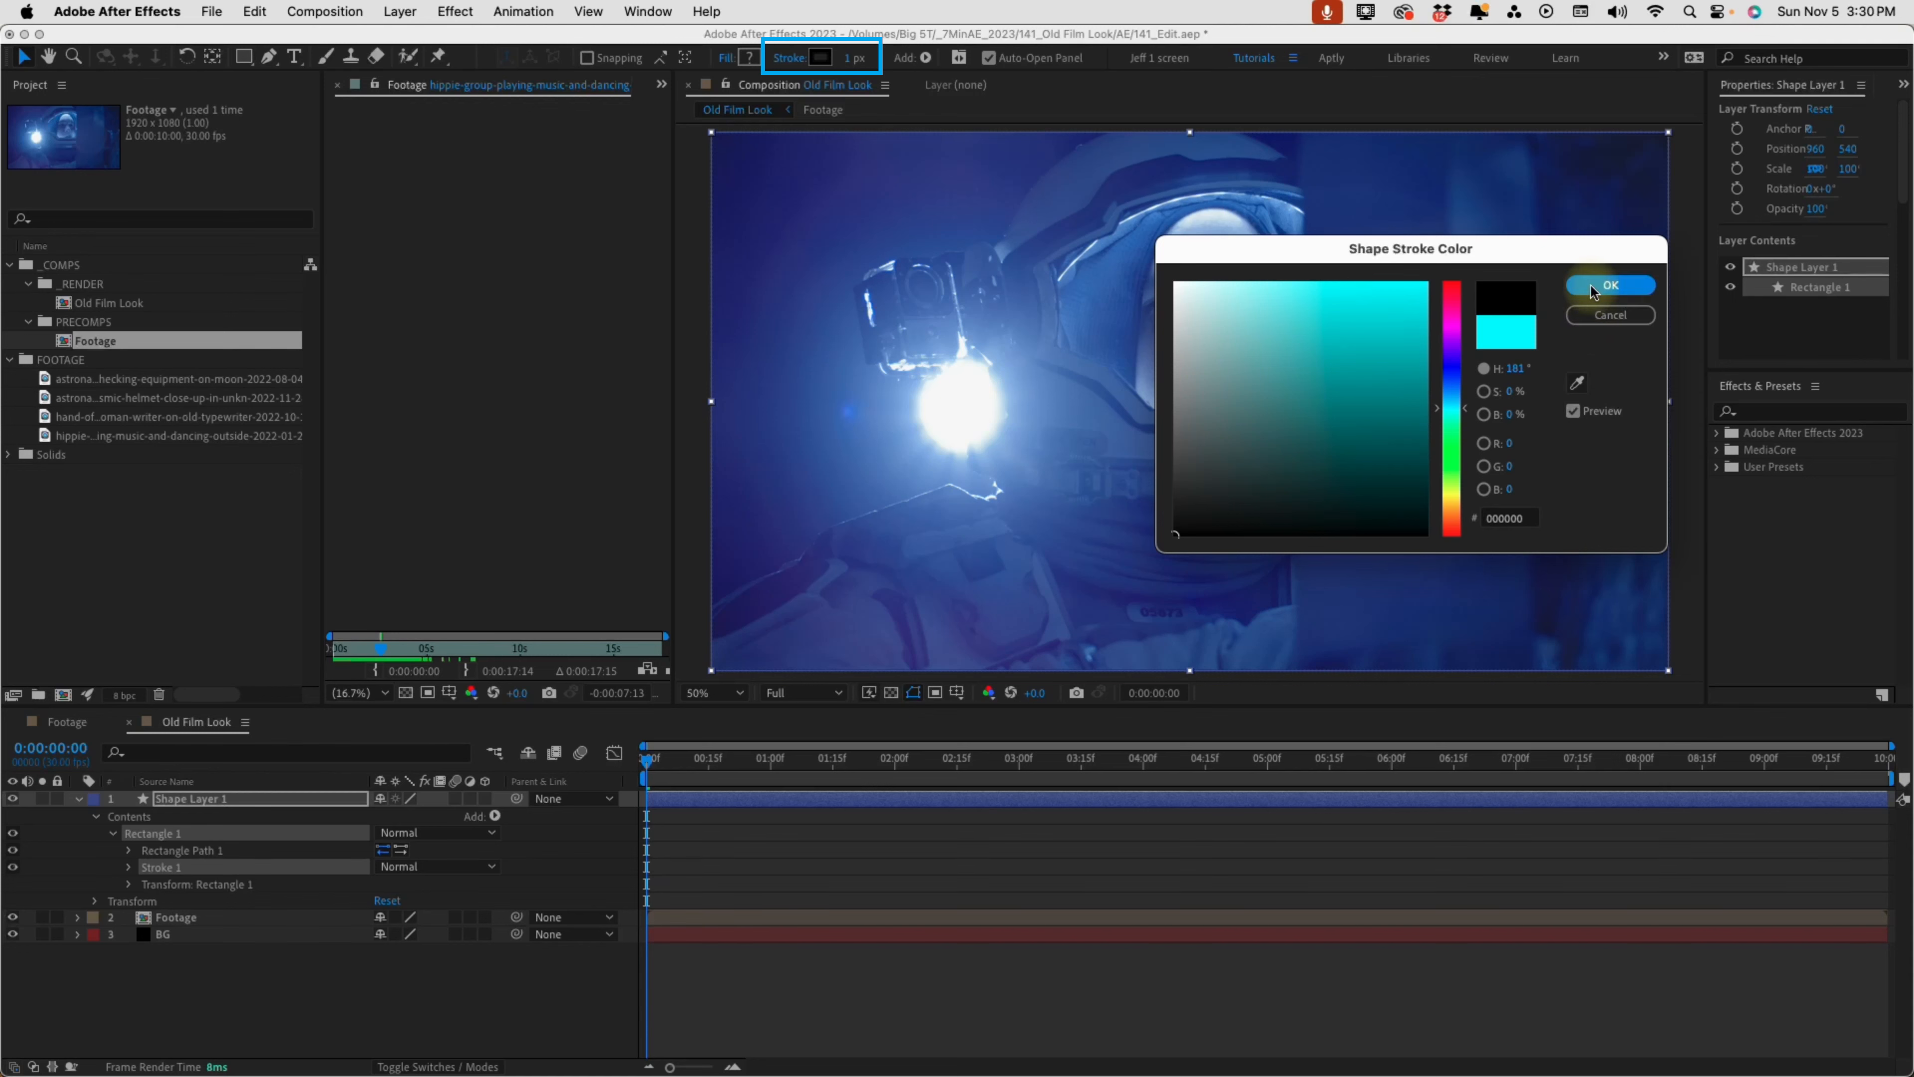
{"action": "mouse_move", "coordinate": [859, 61]}
{"action": "left_mouse_down"}
{"action": "mouse_move", "coordinate": [1037, 64]}
{"action": "mouse_move", "coordinate": [1026, 80]}
{"action": "left_mouse_up"}
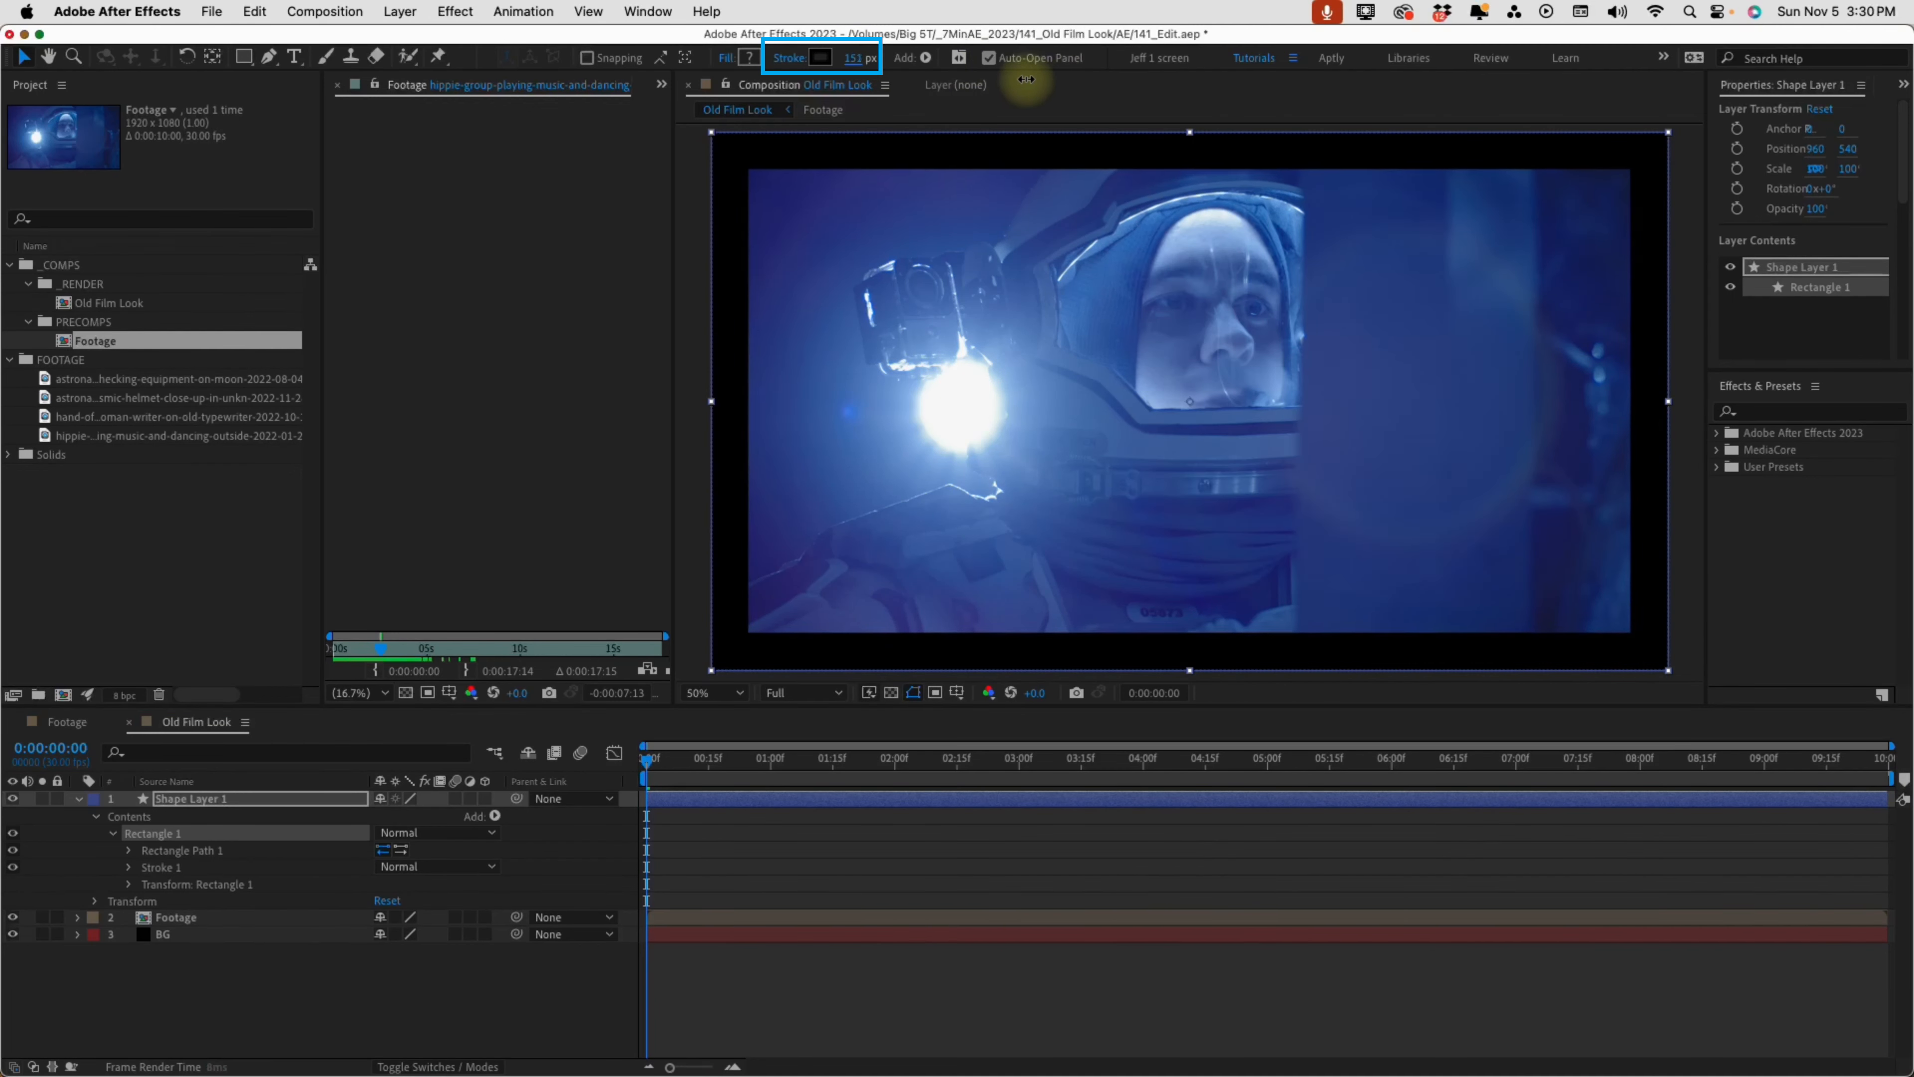
{"action": "left_click", "coordinate": [853, 59]}
{"action": "type", "text": "165"}
{"action": "key", "text": "Return"}
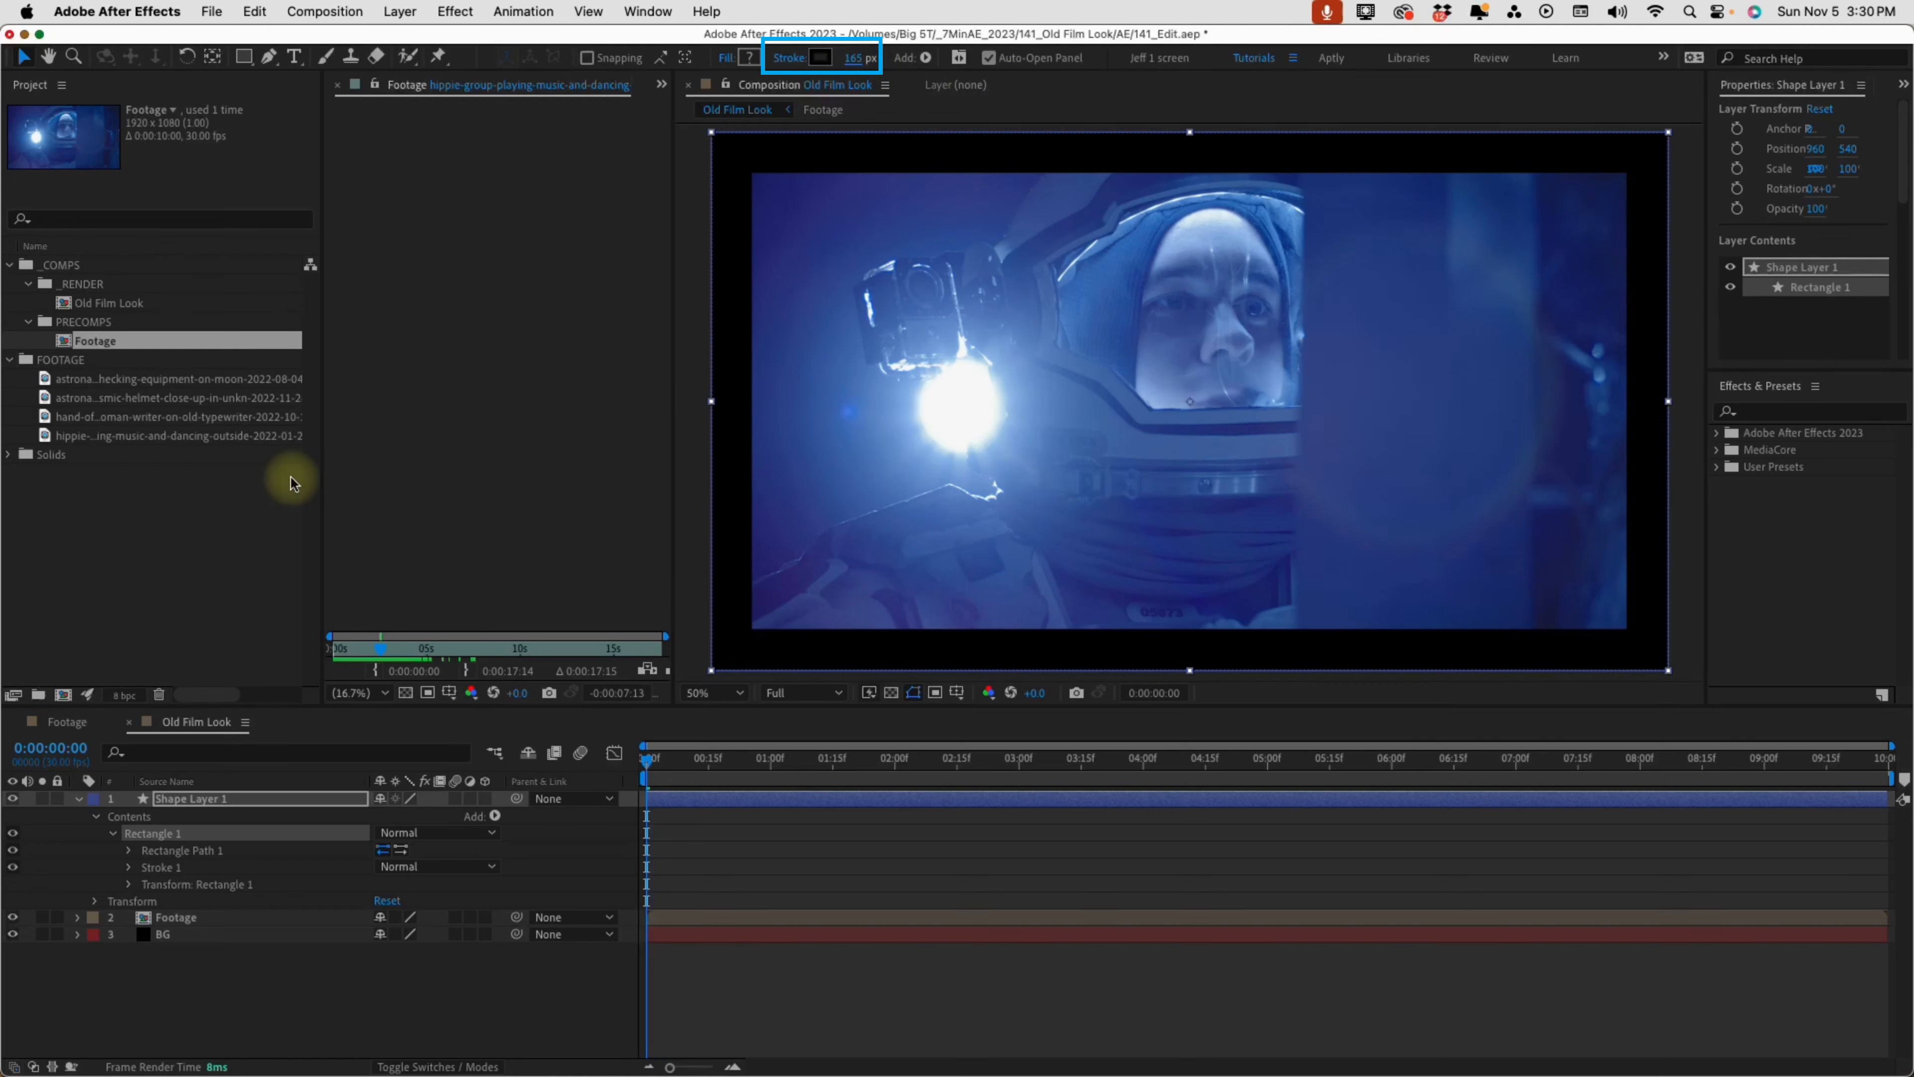
Rename the rectangle's shape layer as Border
{"action": "left_click", "coordinate": [232, 792]}
{"action": "key", "text": "Return"}
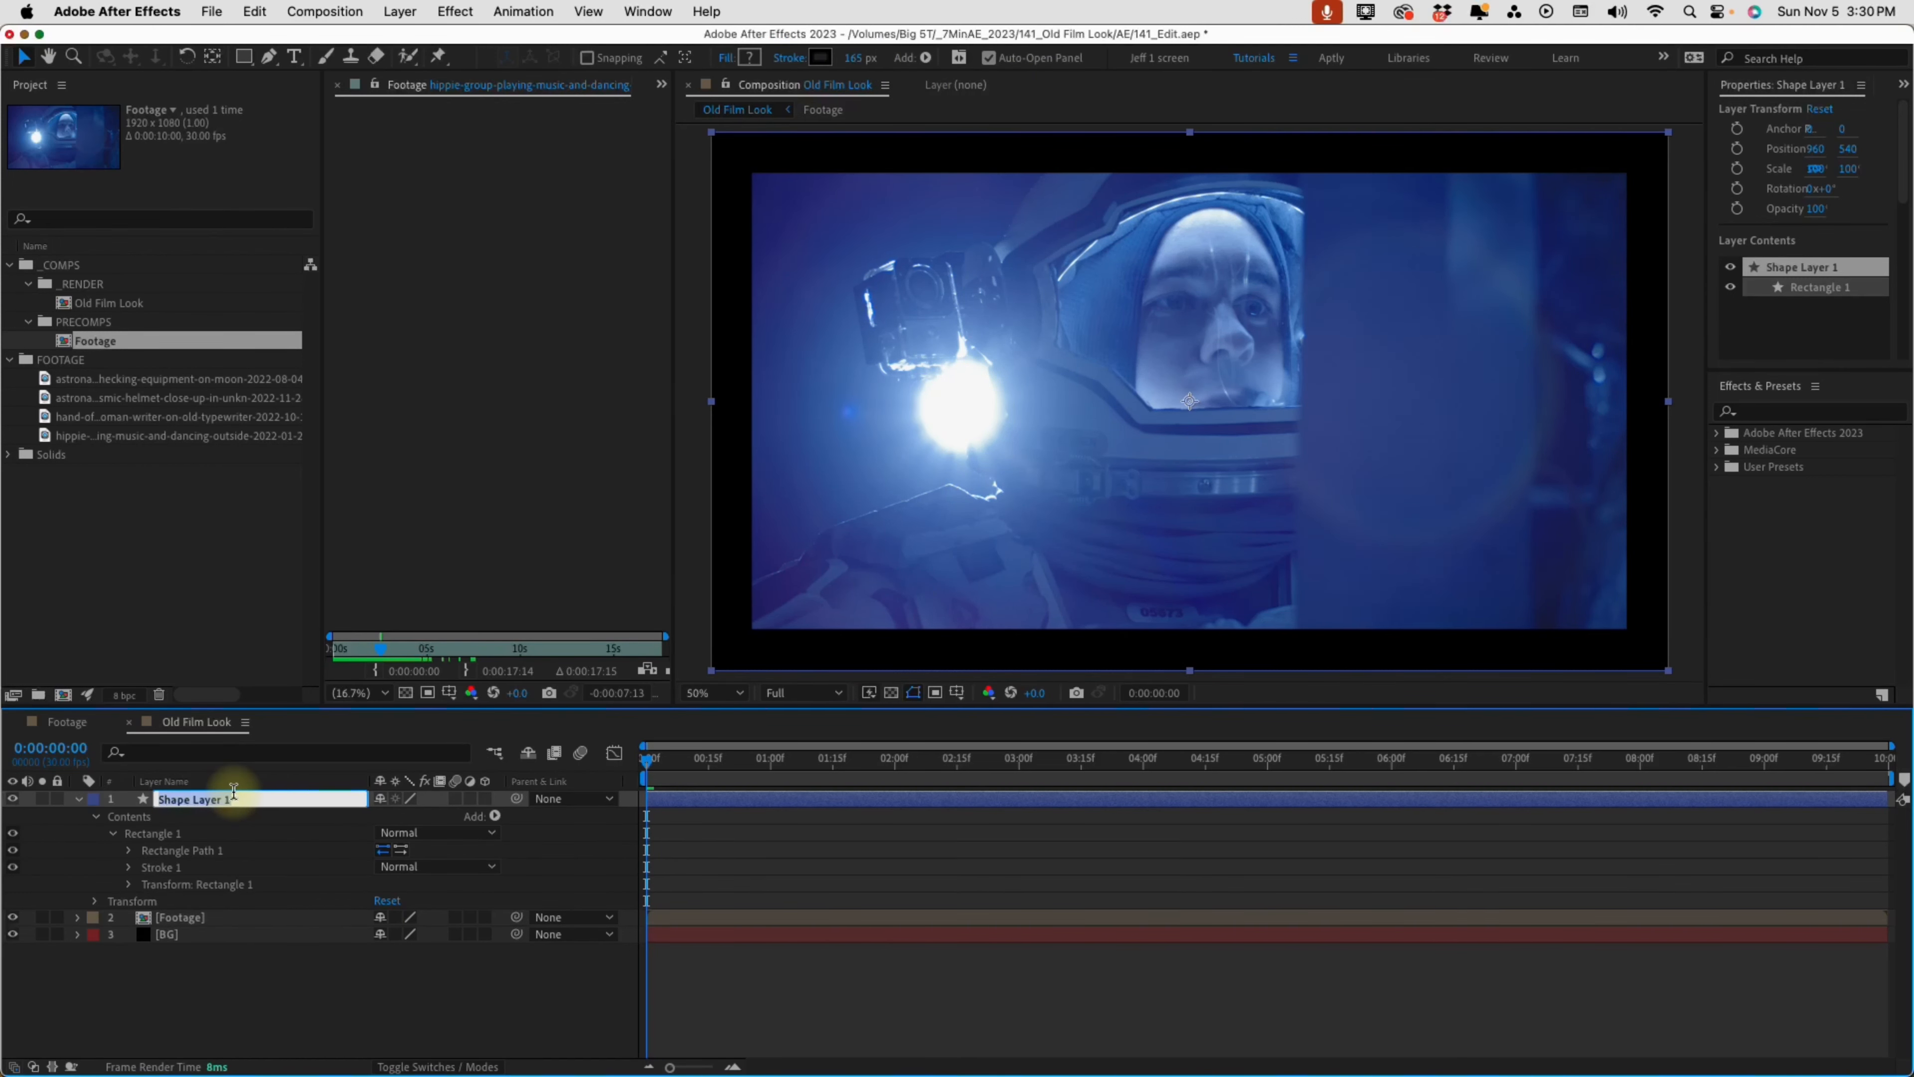
{"action": "type", "text": "Border"}
{"action": "key", "text": "Return"}
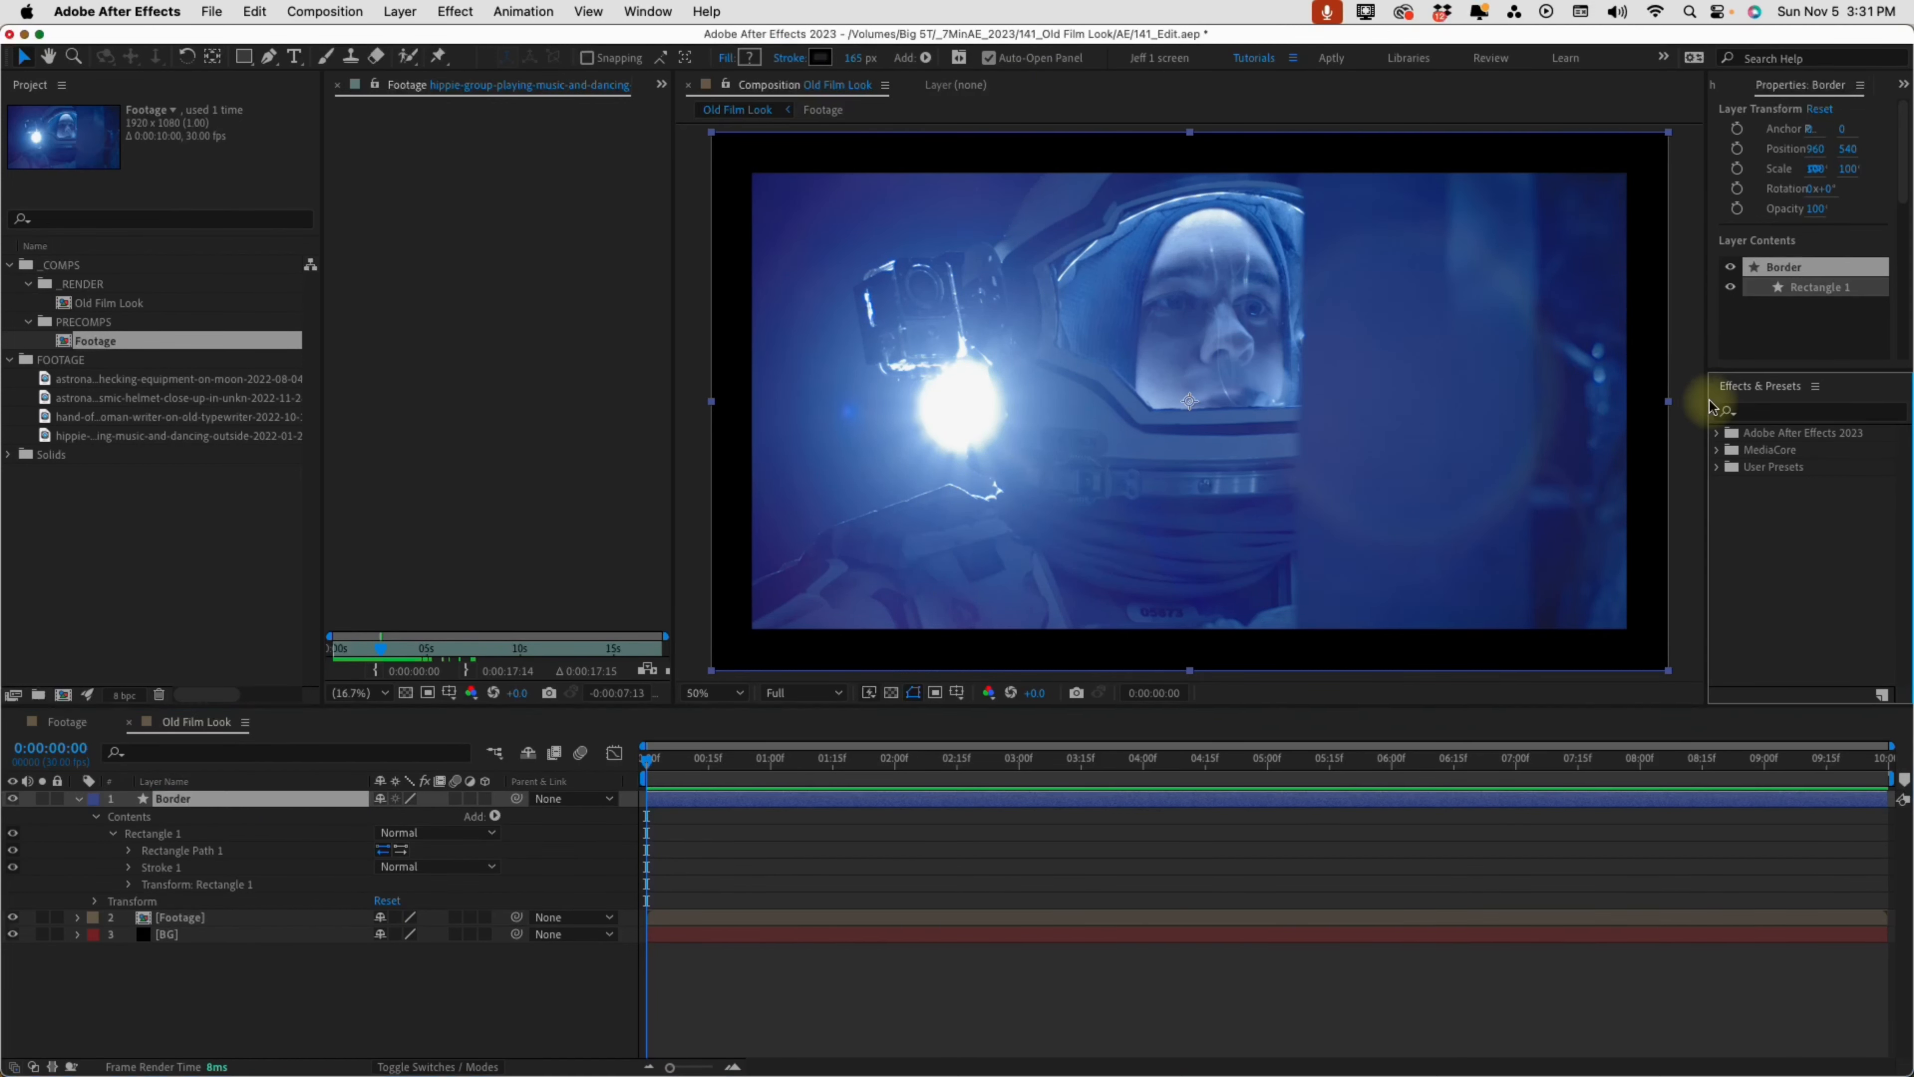
Find the Roughen Edges effect and apply it to the Border layer
{"action": "left_click_drag", "start_coordinate": [1708, 394], "coordinate": [1650, 403]}
{"action": "left_click", "coordinate": [1698, 413]}
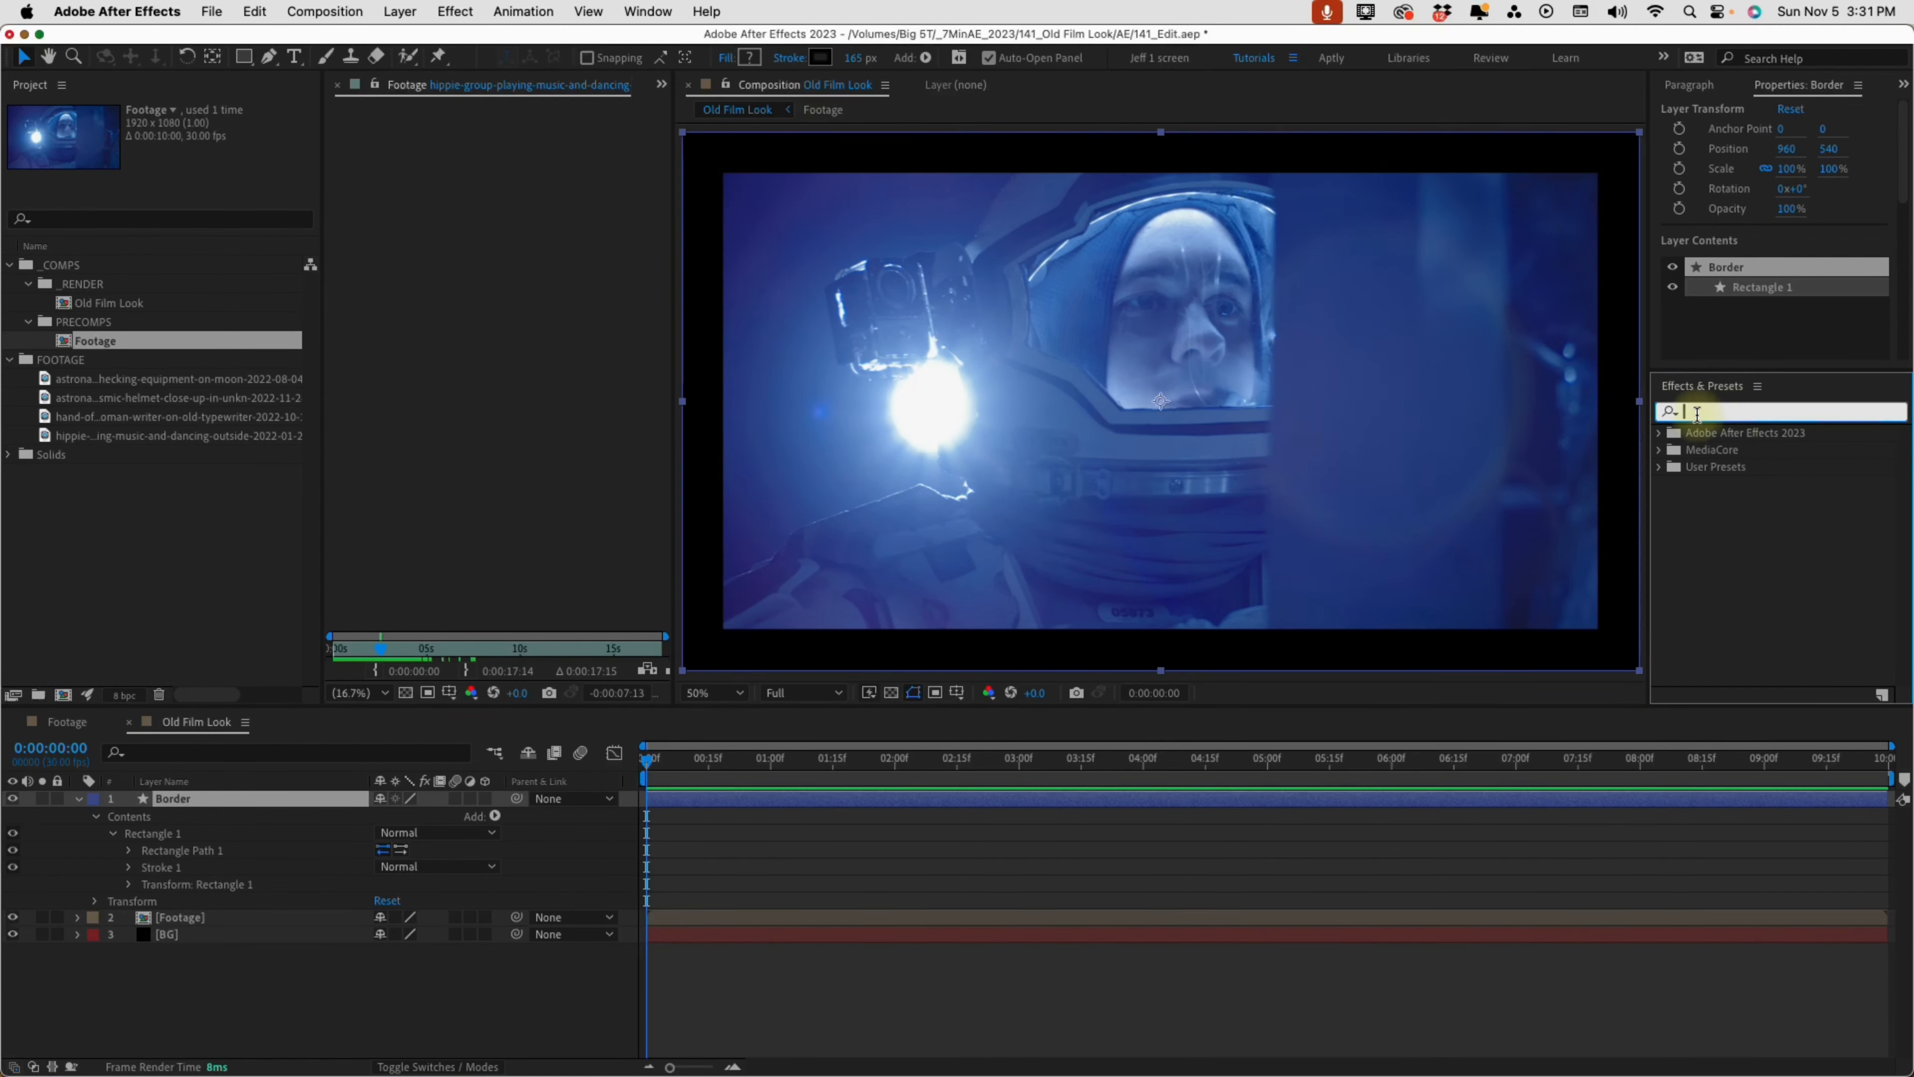
{"action": "type", "text": "roughen"}
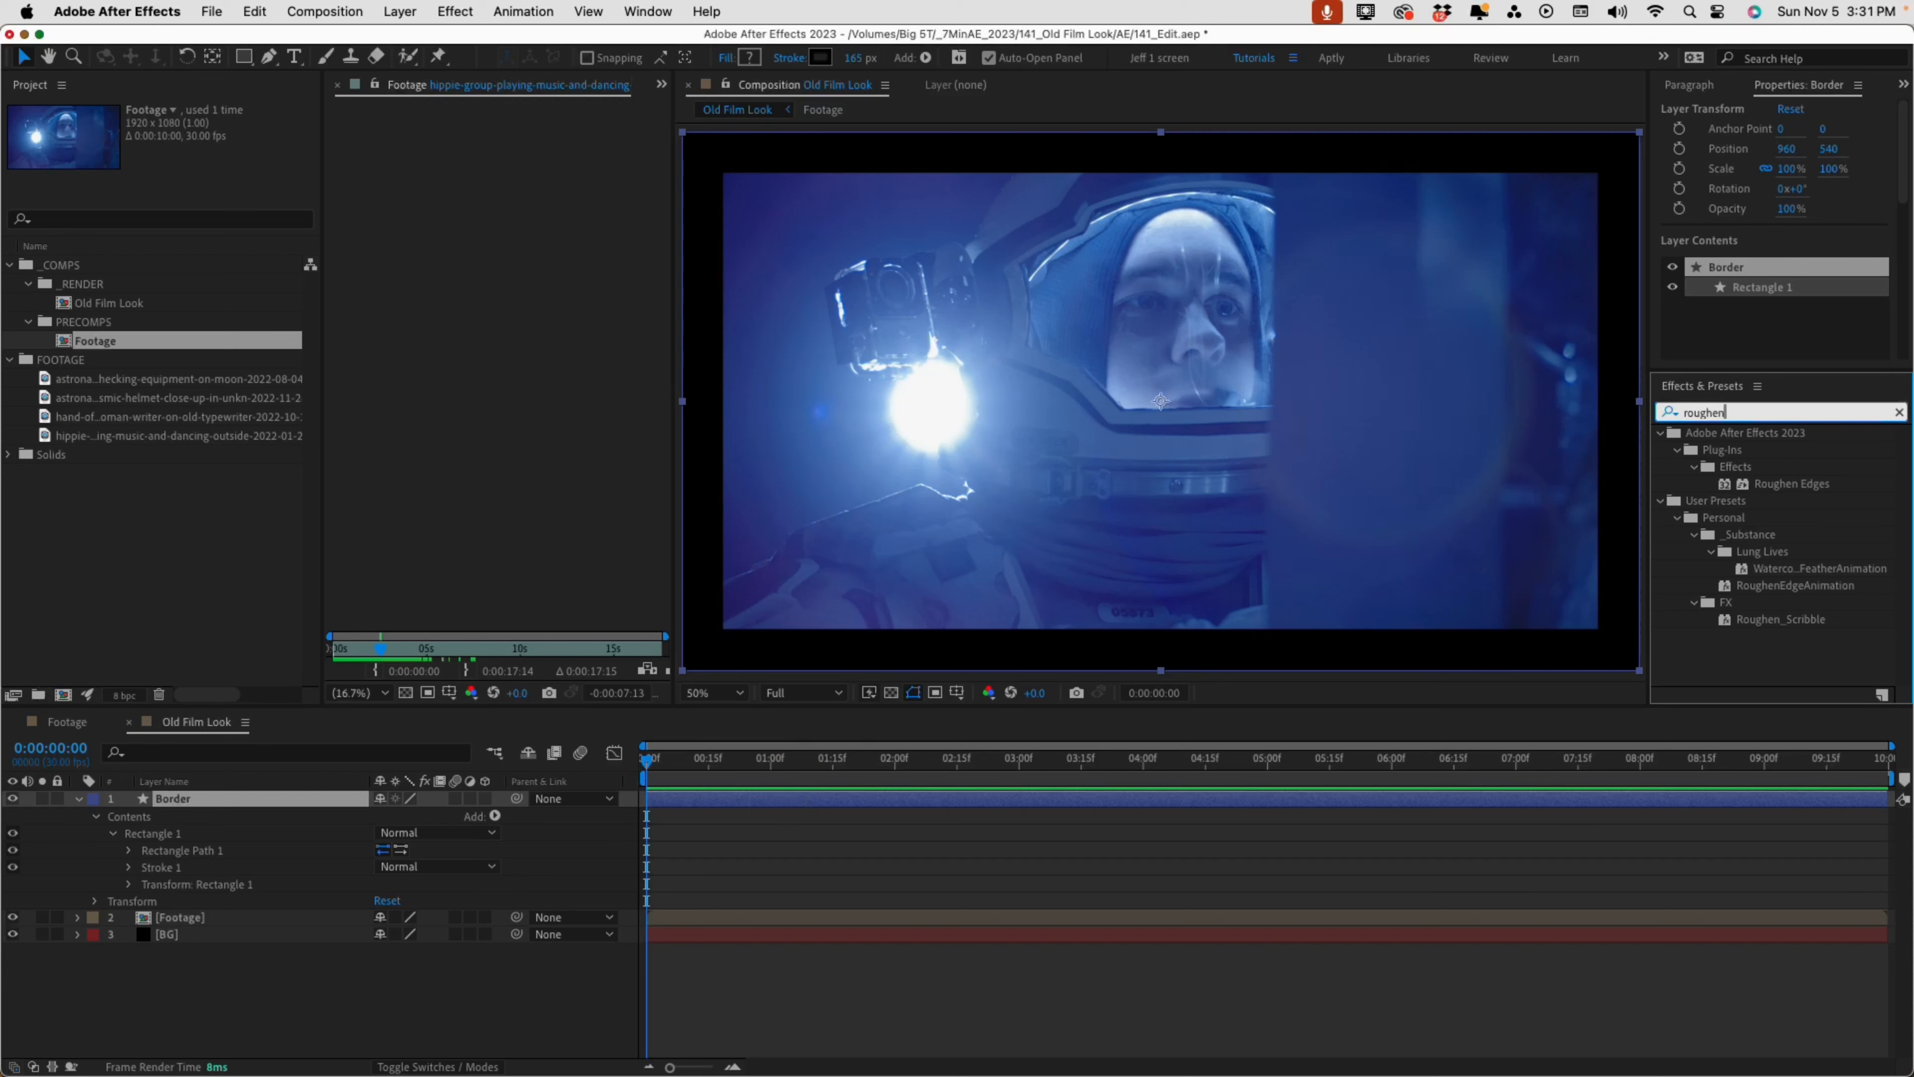
{"action": "double_click", "coordinate": [1792, 484]}
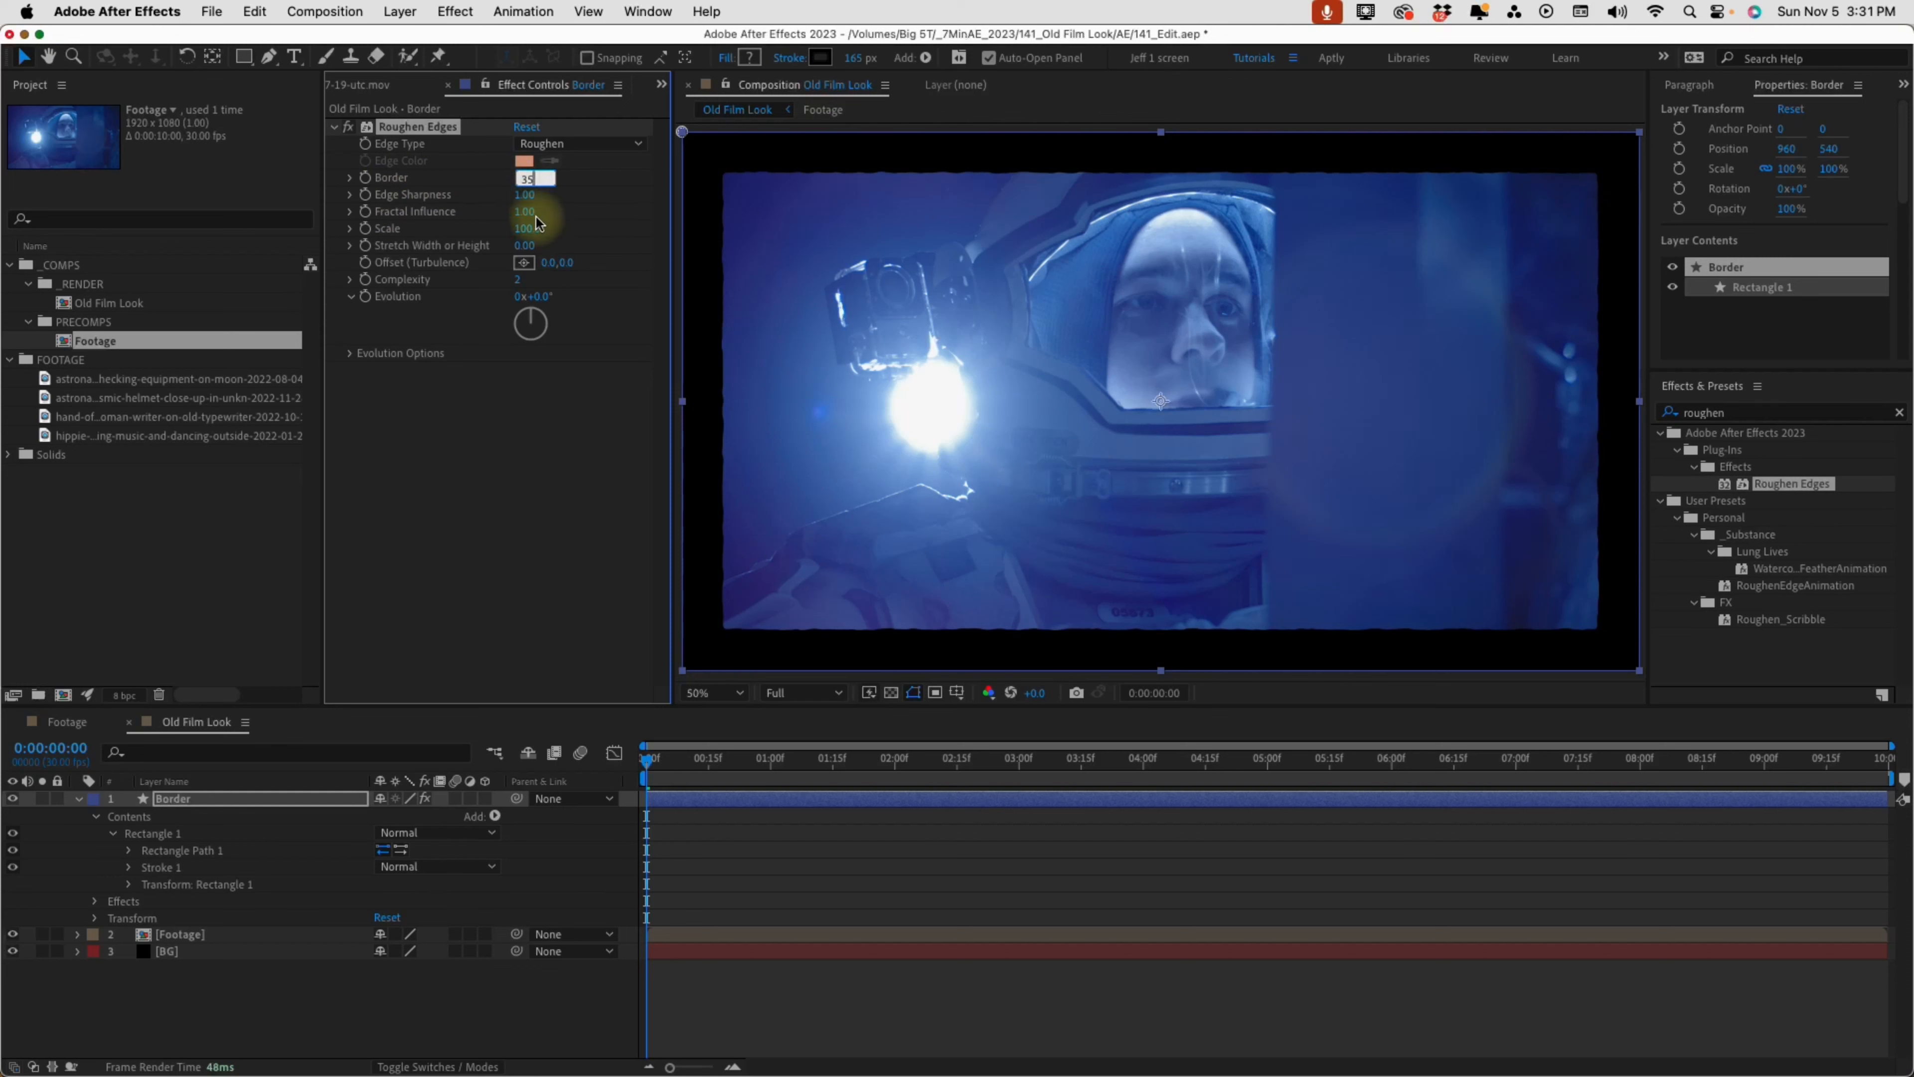
Set the Border layer's Roughen Edges effect to a Border of 35 and an Edge Sharpness of 0
{"action": "left_click", "coordinate": [527, 194]}
{"action": "type", "text": "0"}
{"action": "key", "text": "Return"}
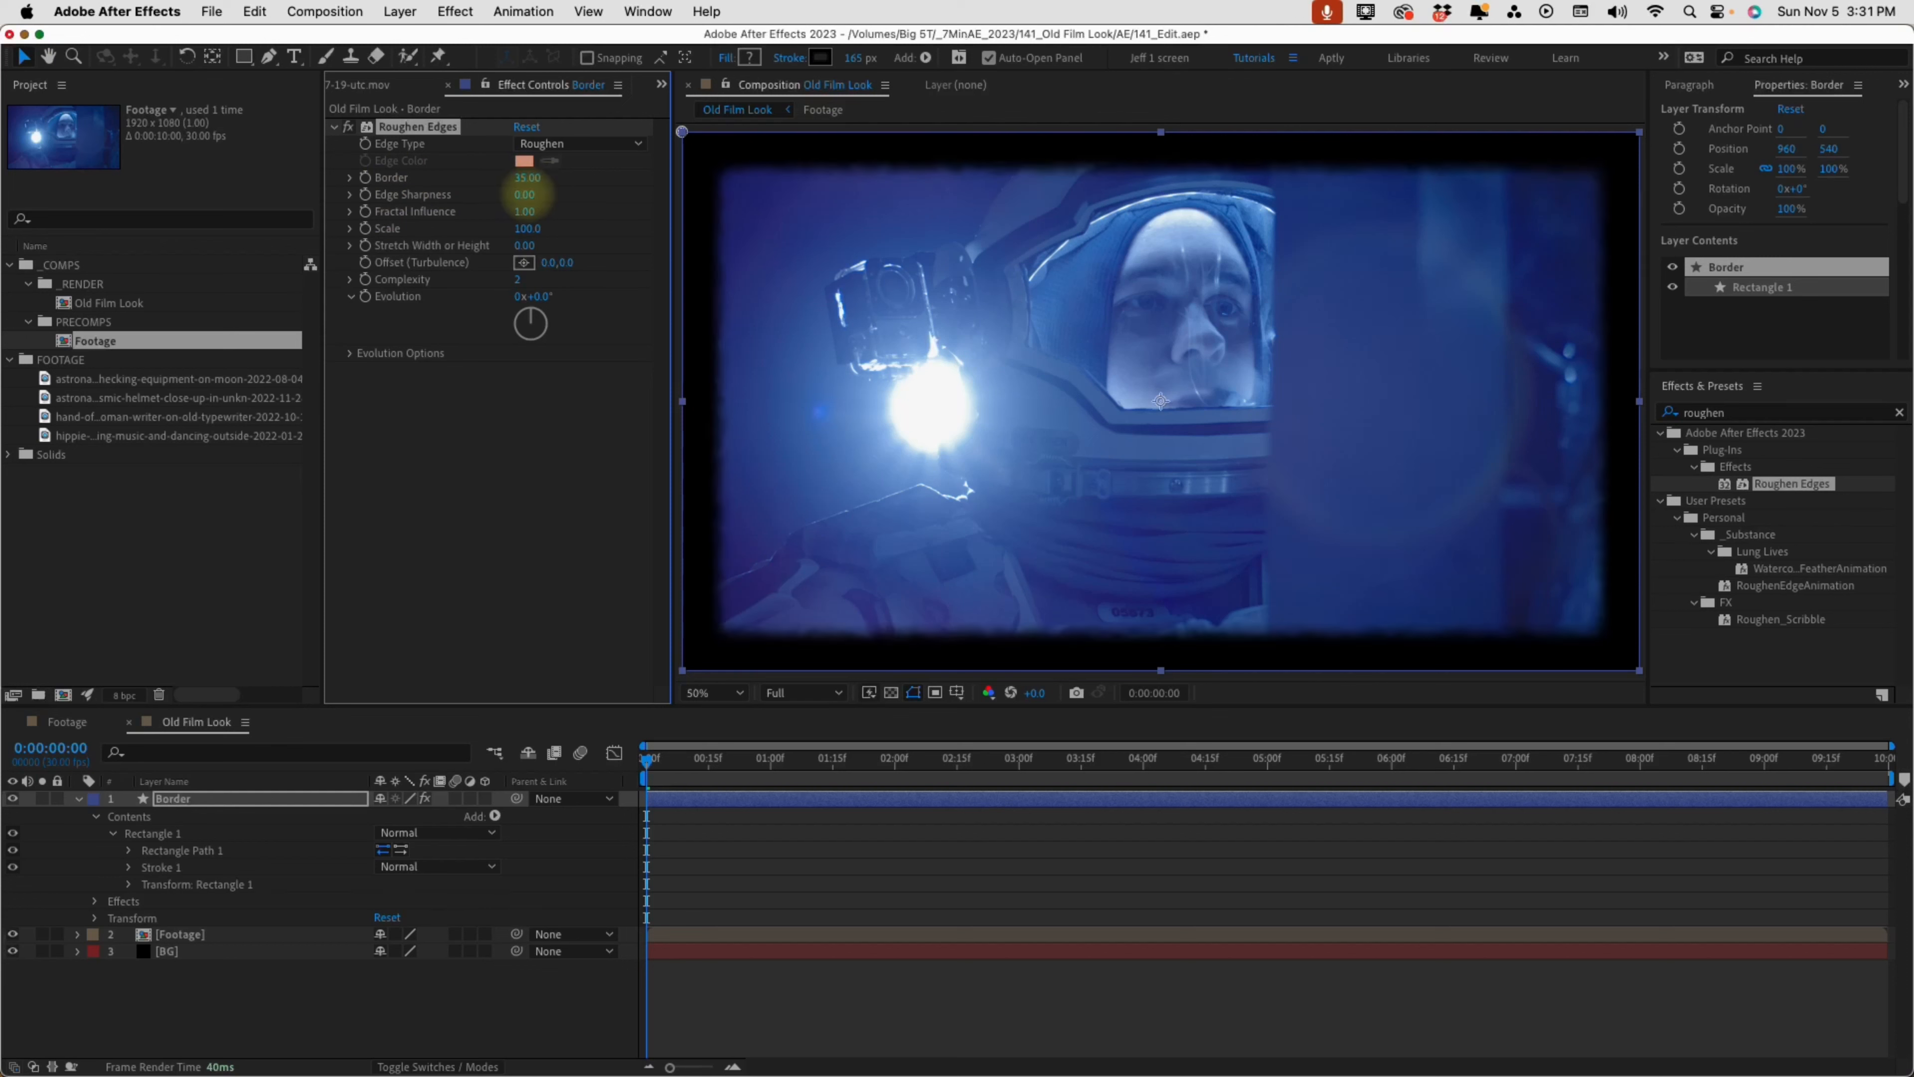
Open the Footage precomp and add a composition marker commented CUT at the first clip change, 0:00:02:15
{"action": "left_click", "coordinate": [184, 937]}
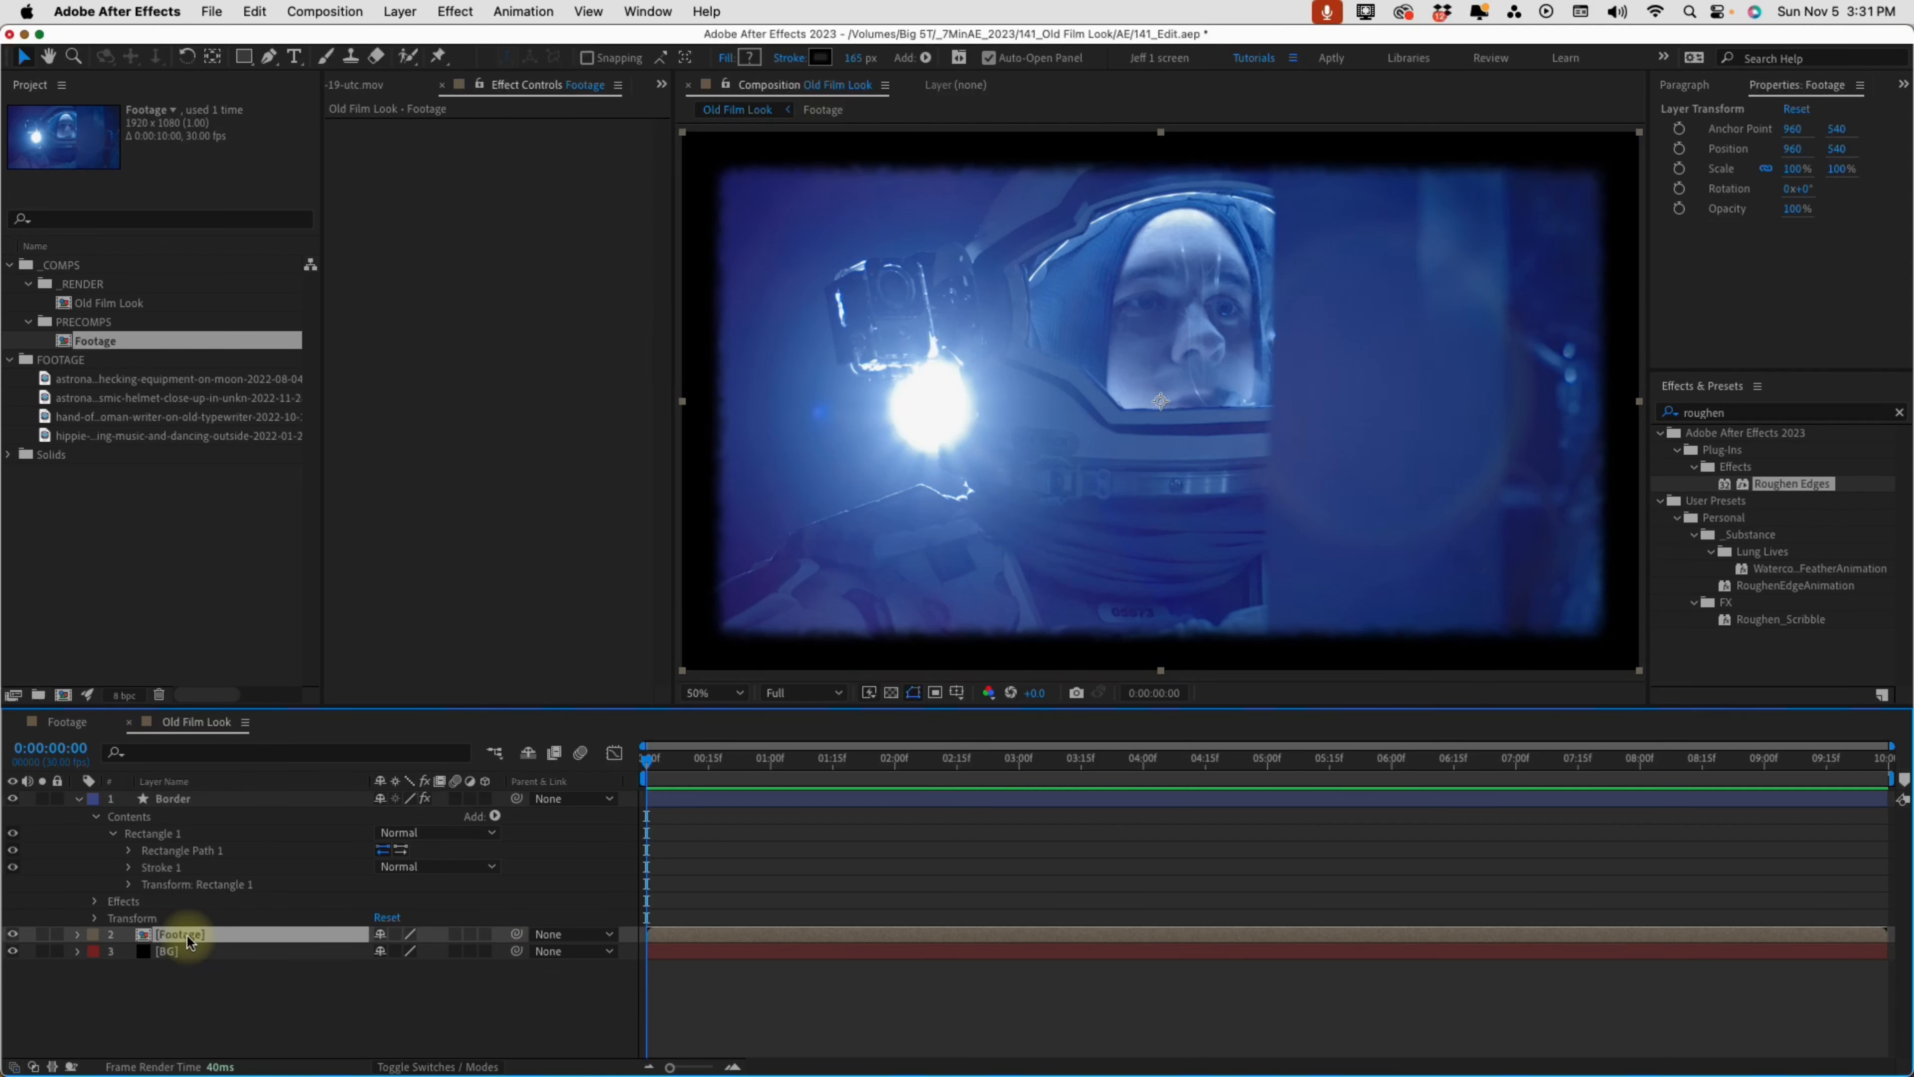
{"action": "double_click", "coordinate": [189, 941]}
{"action": "left_click_drag", "start_coordinate": [945, 763], "coordinate": [957, 782]}
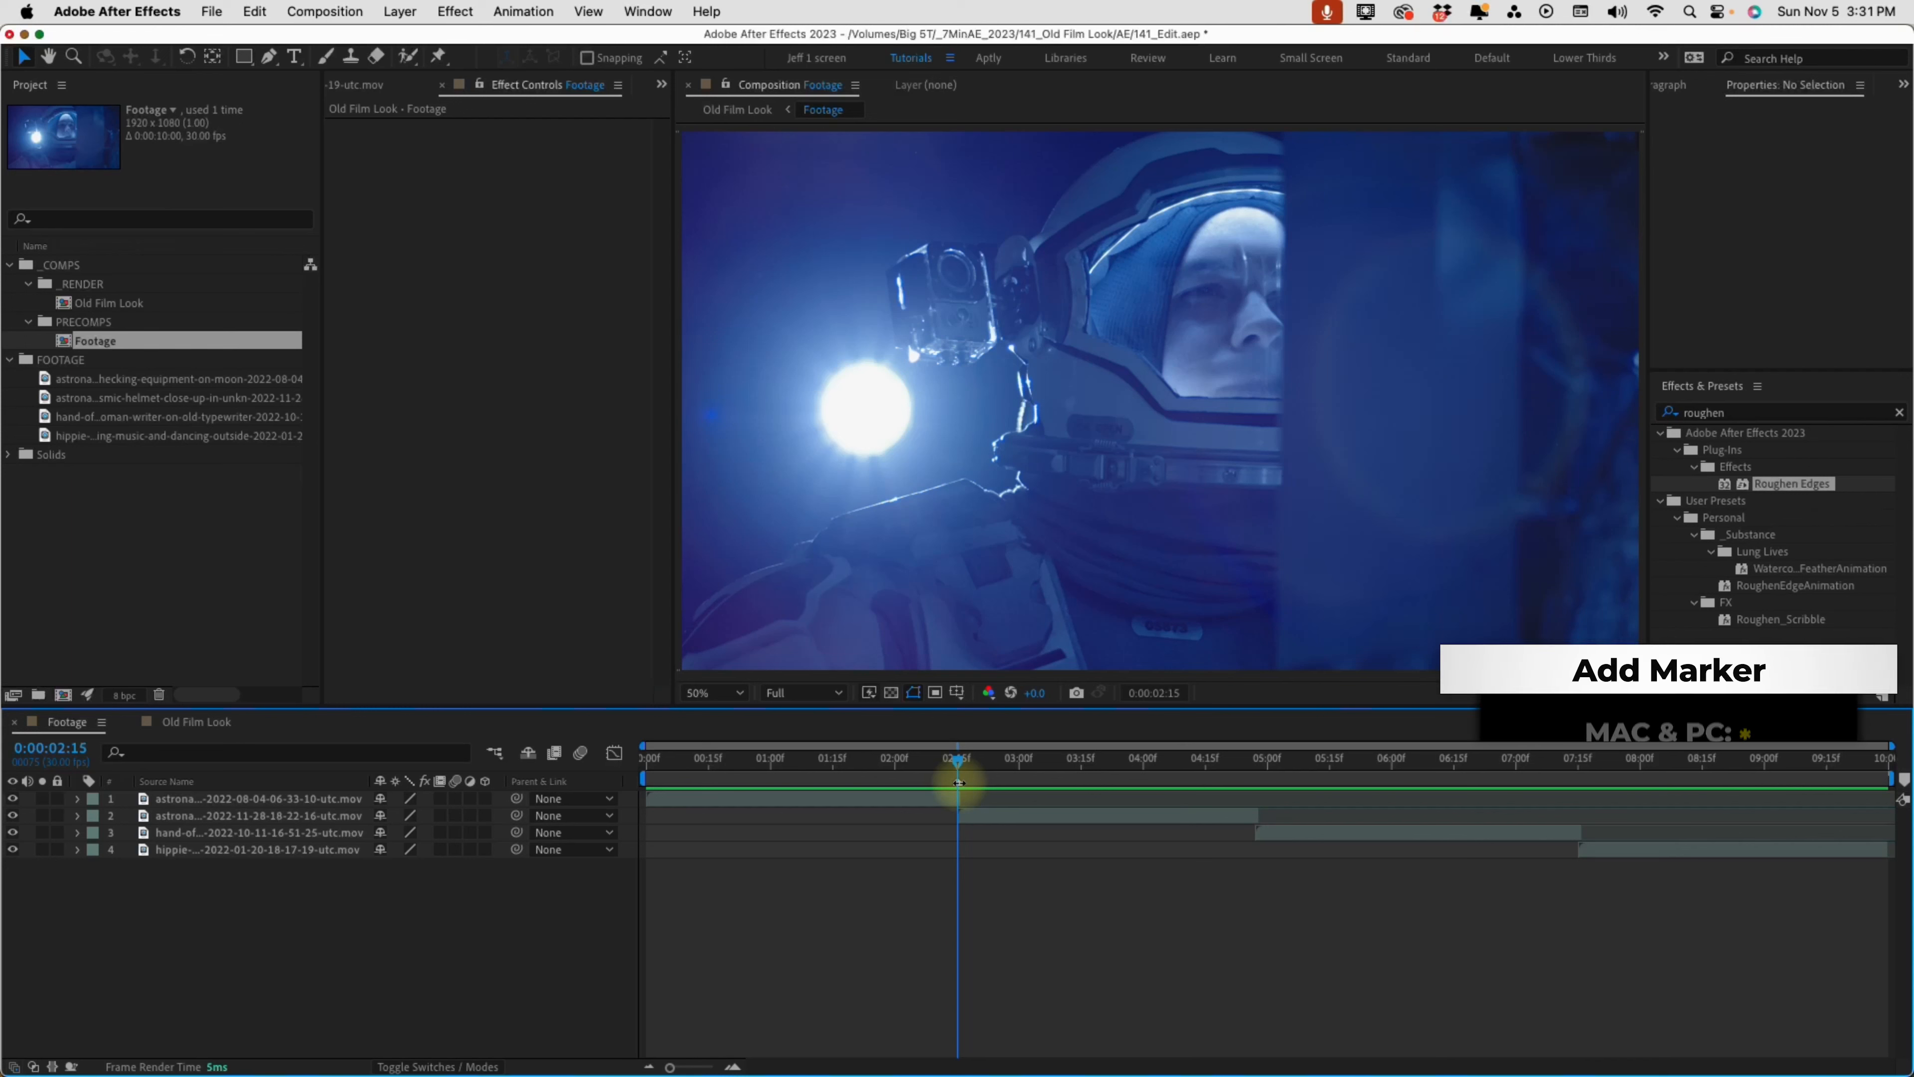
{"action": "left_click", "coordinate": [400, 11]}
{"action": "mouse_move", "coordinate": [543, 390]}
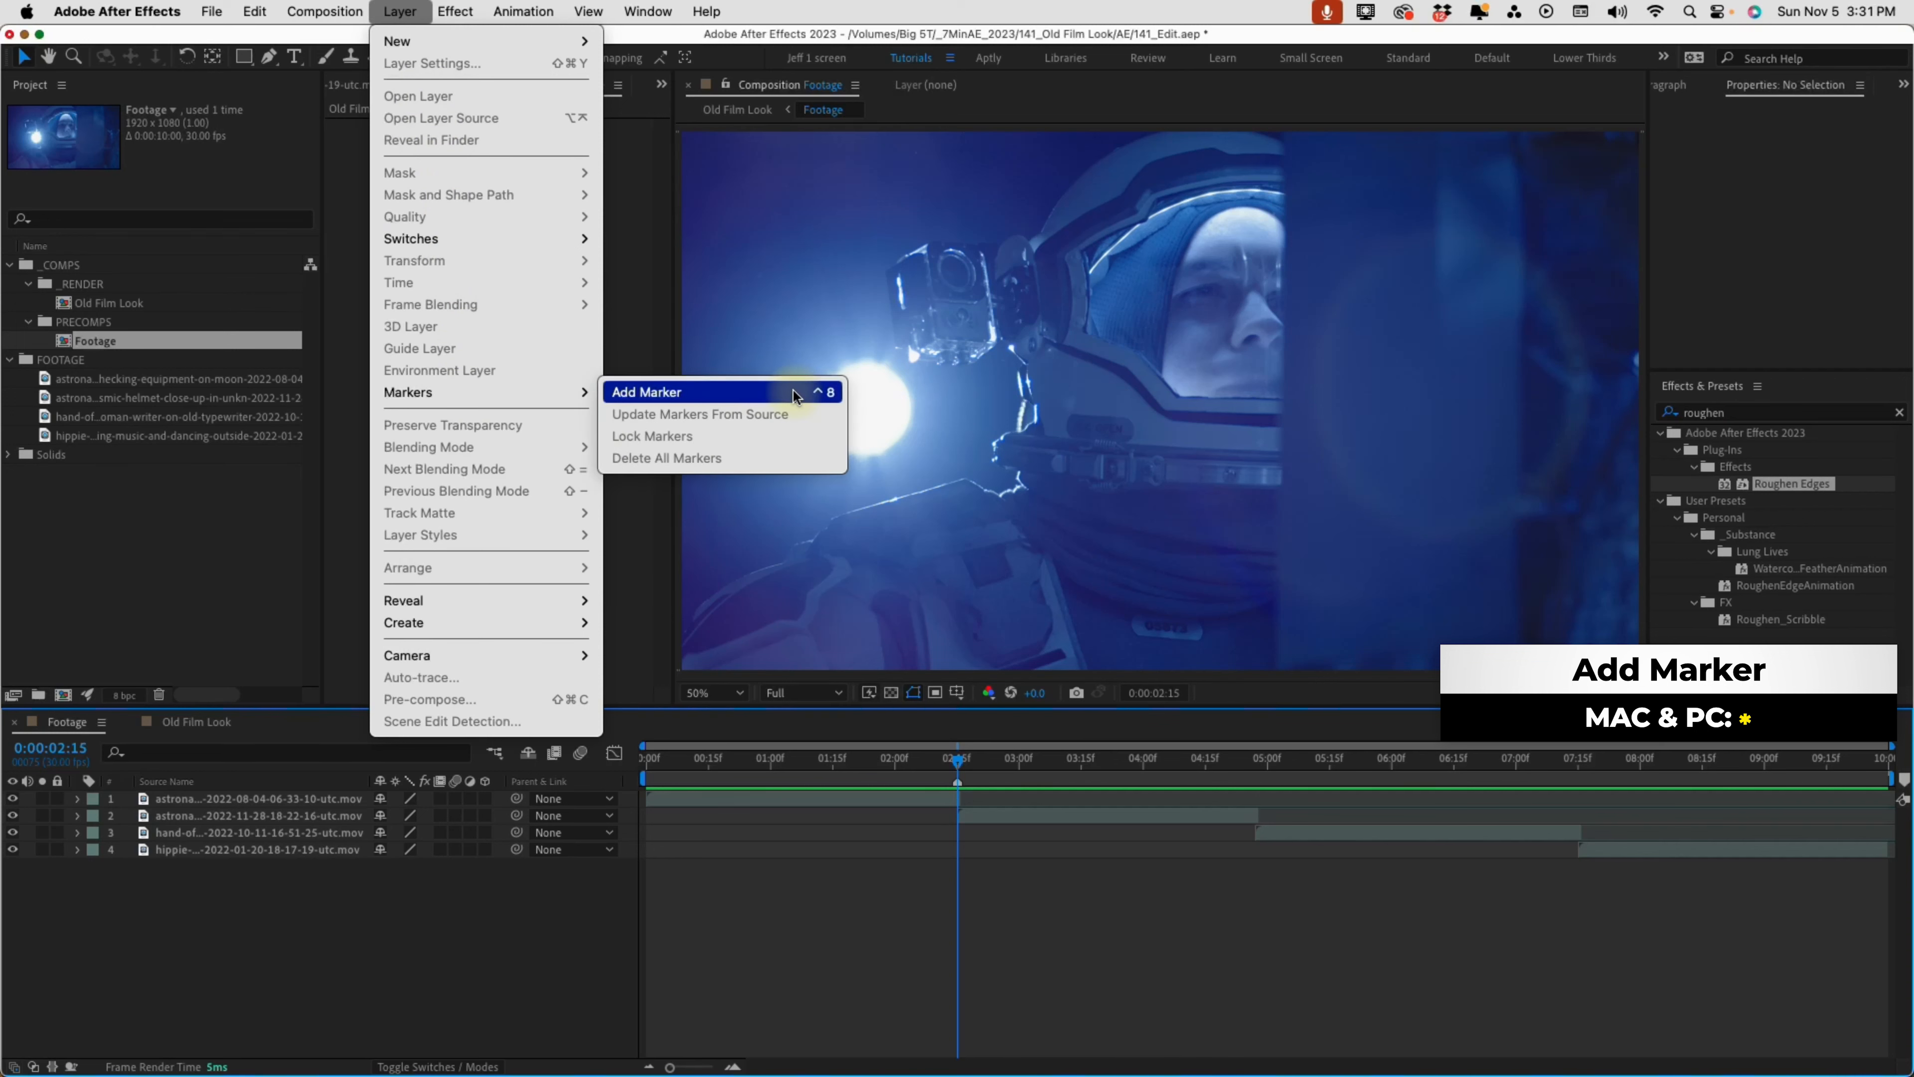
{"action": "left_click", "coordinate": [965, 779]}
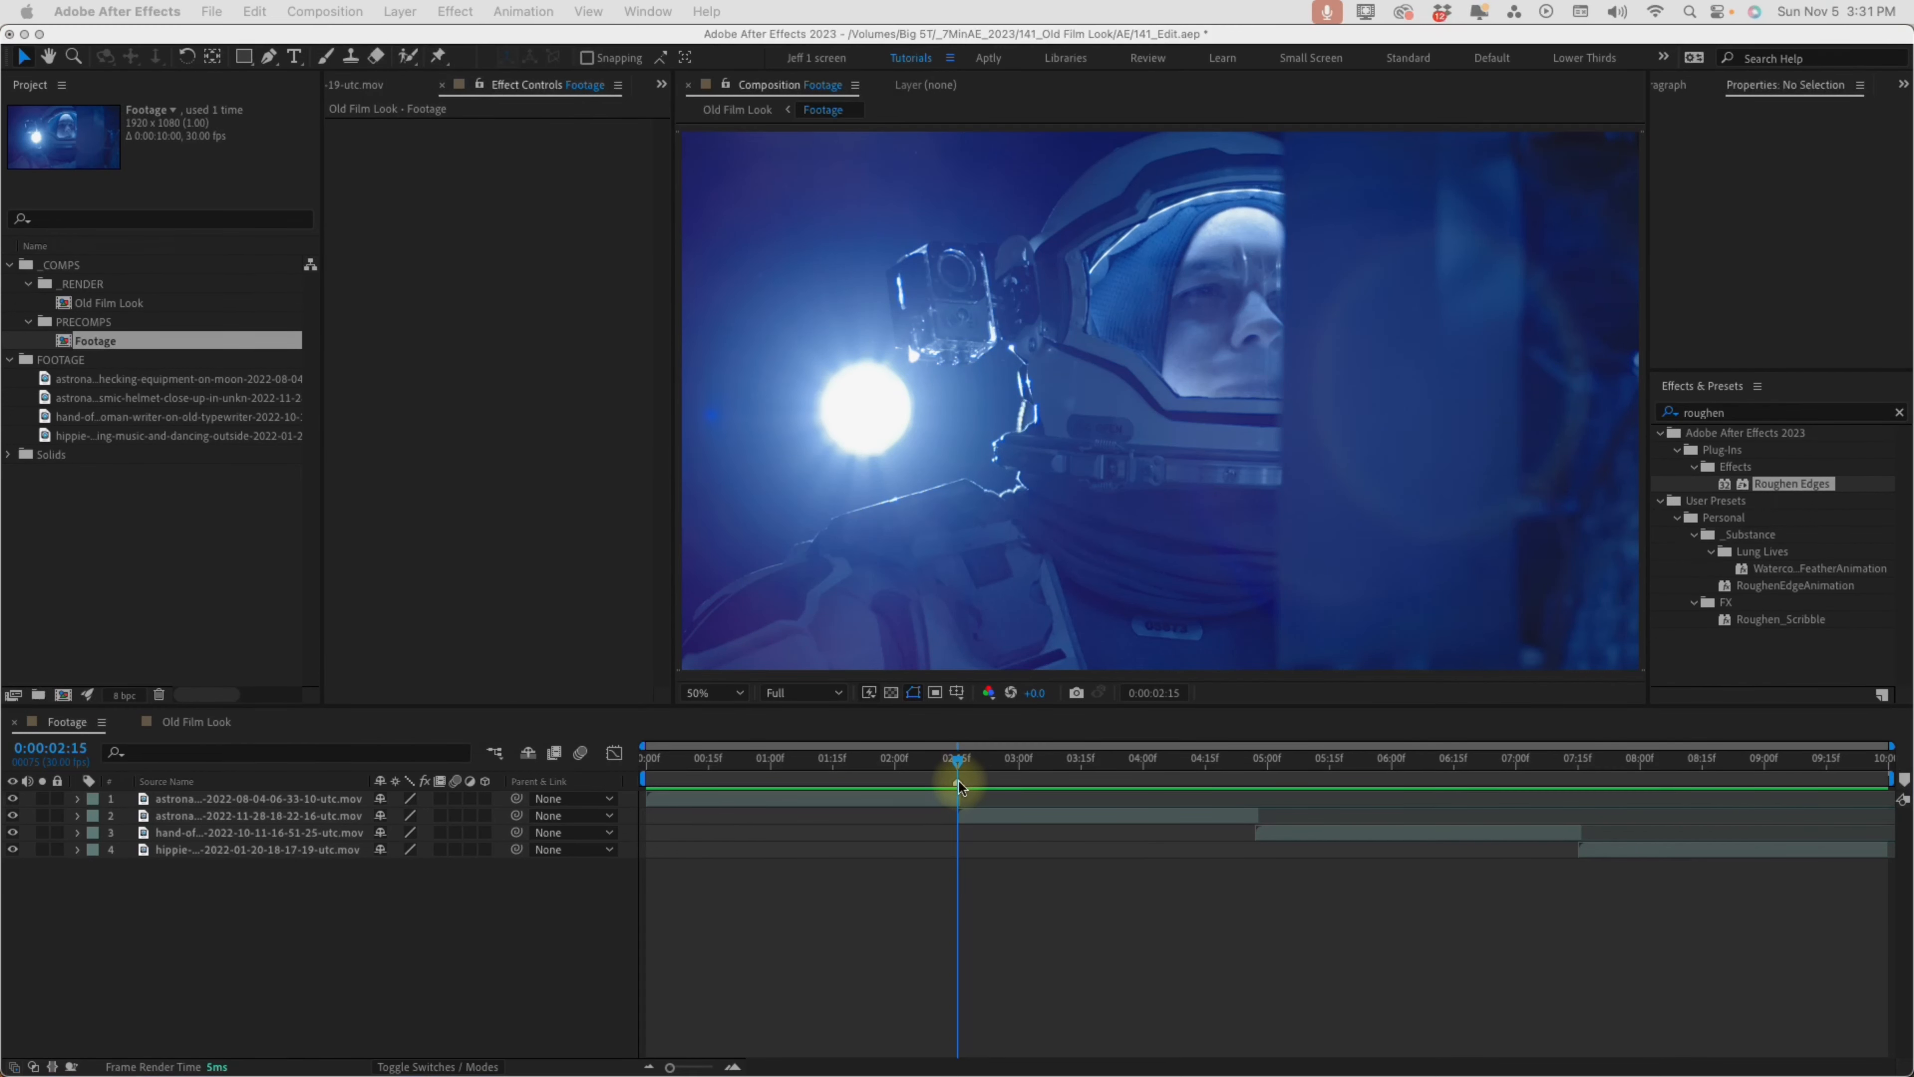
{"action": "double_click", "coordinate": [959, 781]}
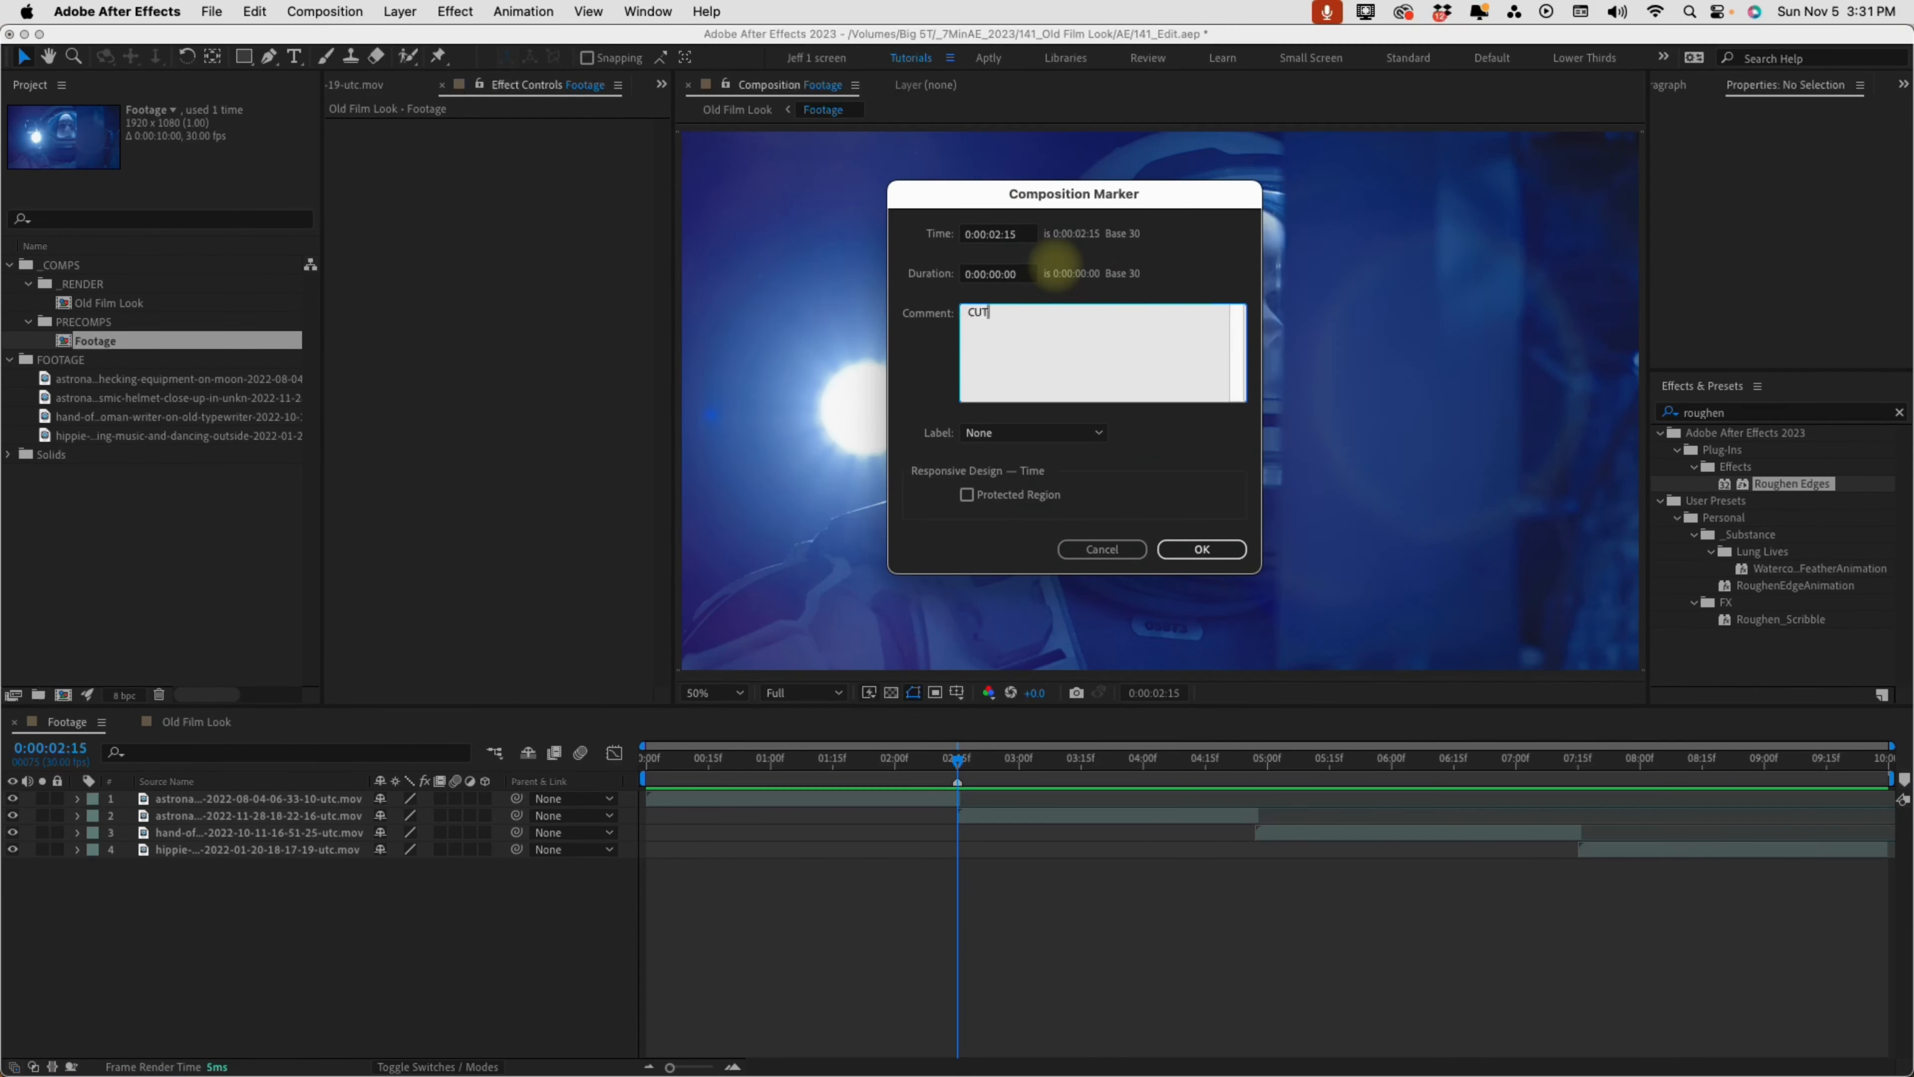
{"action": "key", "text": "Return"}
Add a composition marker commented CUT at the second clip change, 0:00:04:28
{"action": "left_click_drag", "start_coordinate": [1260, 759], "coordinate": [1269, 765]}
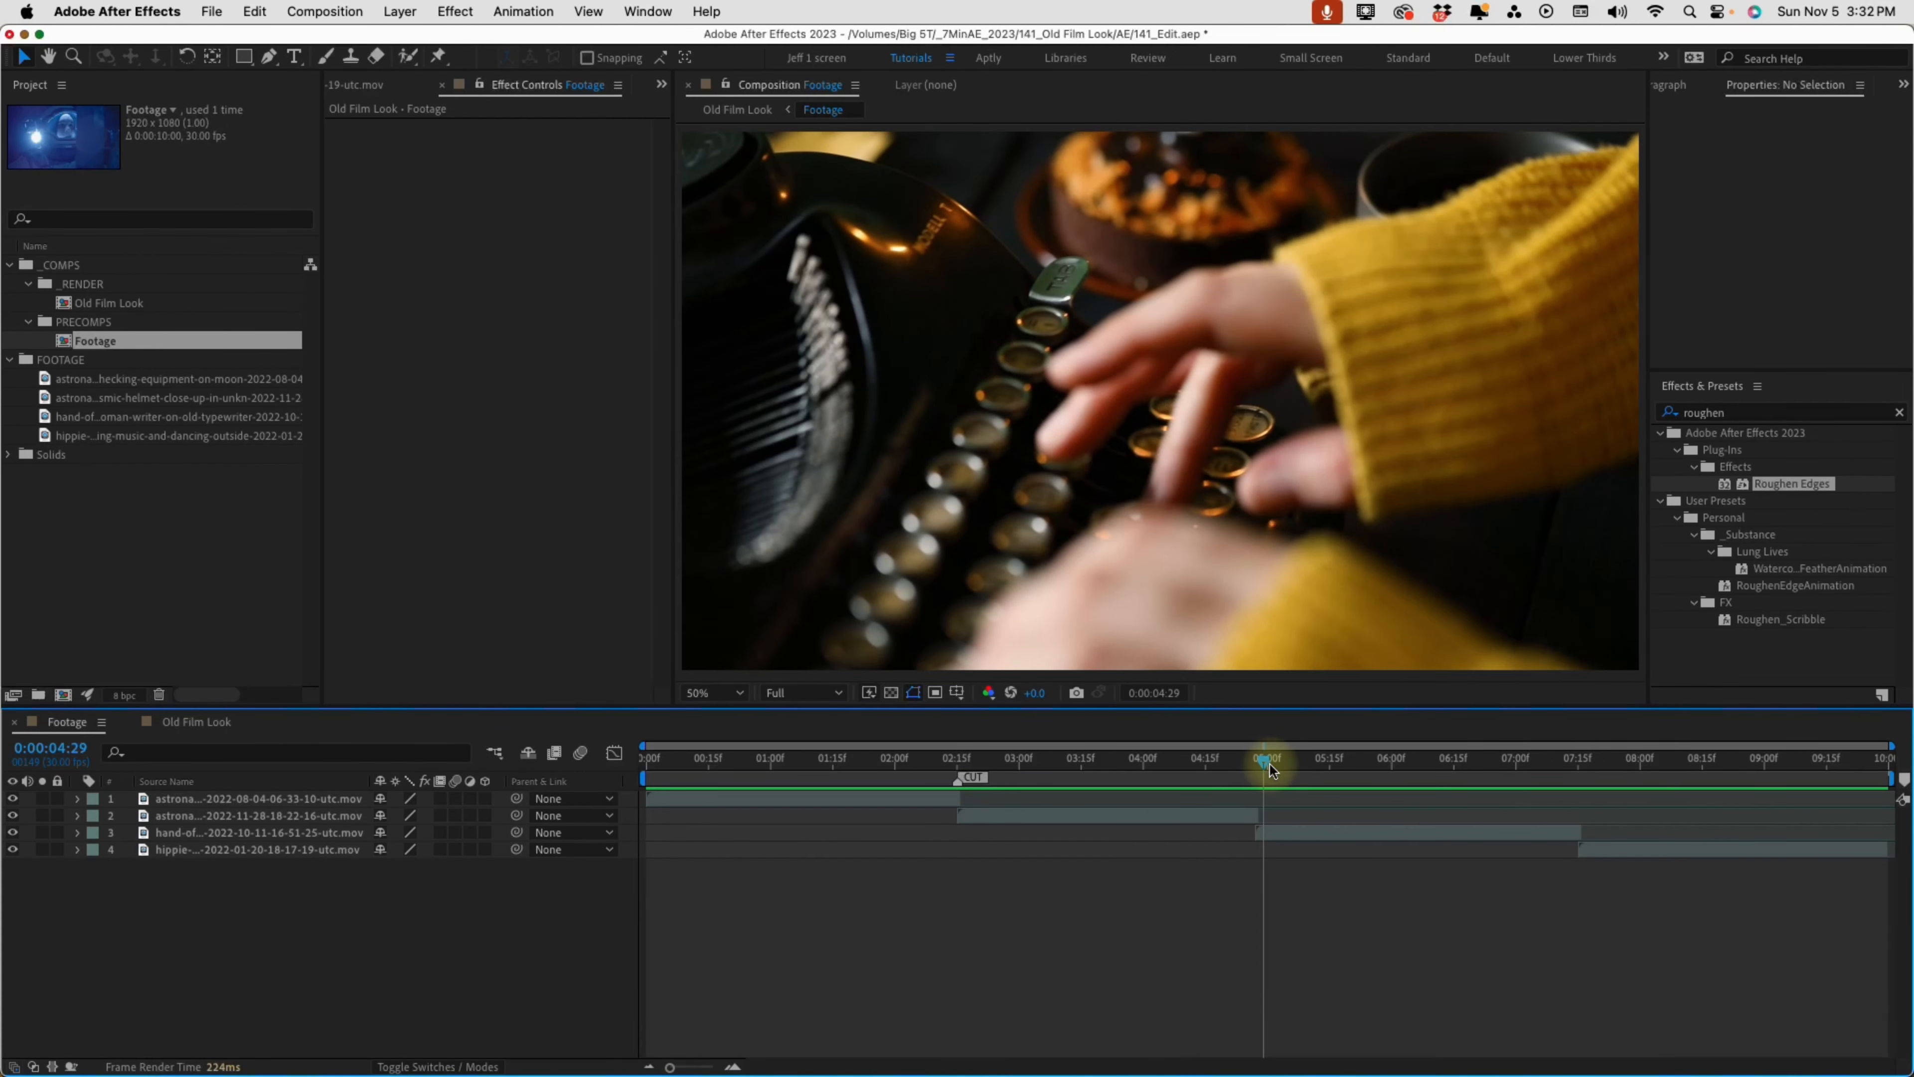
{"action": "key", "text": "Page_Up"}
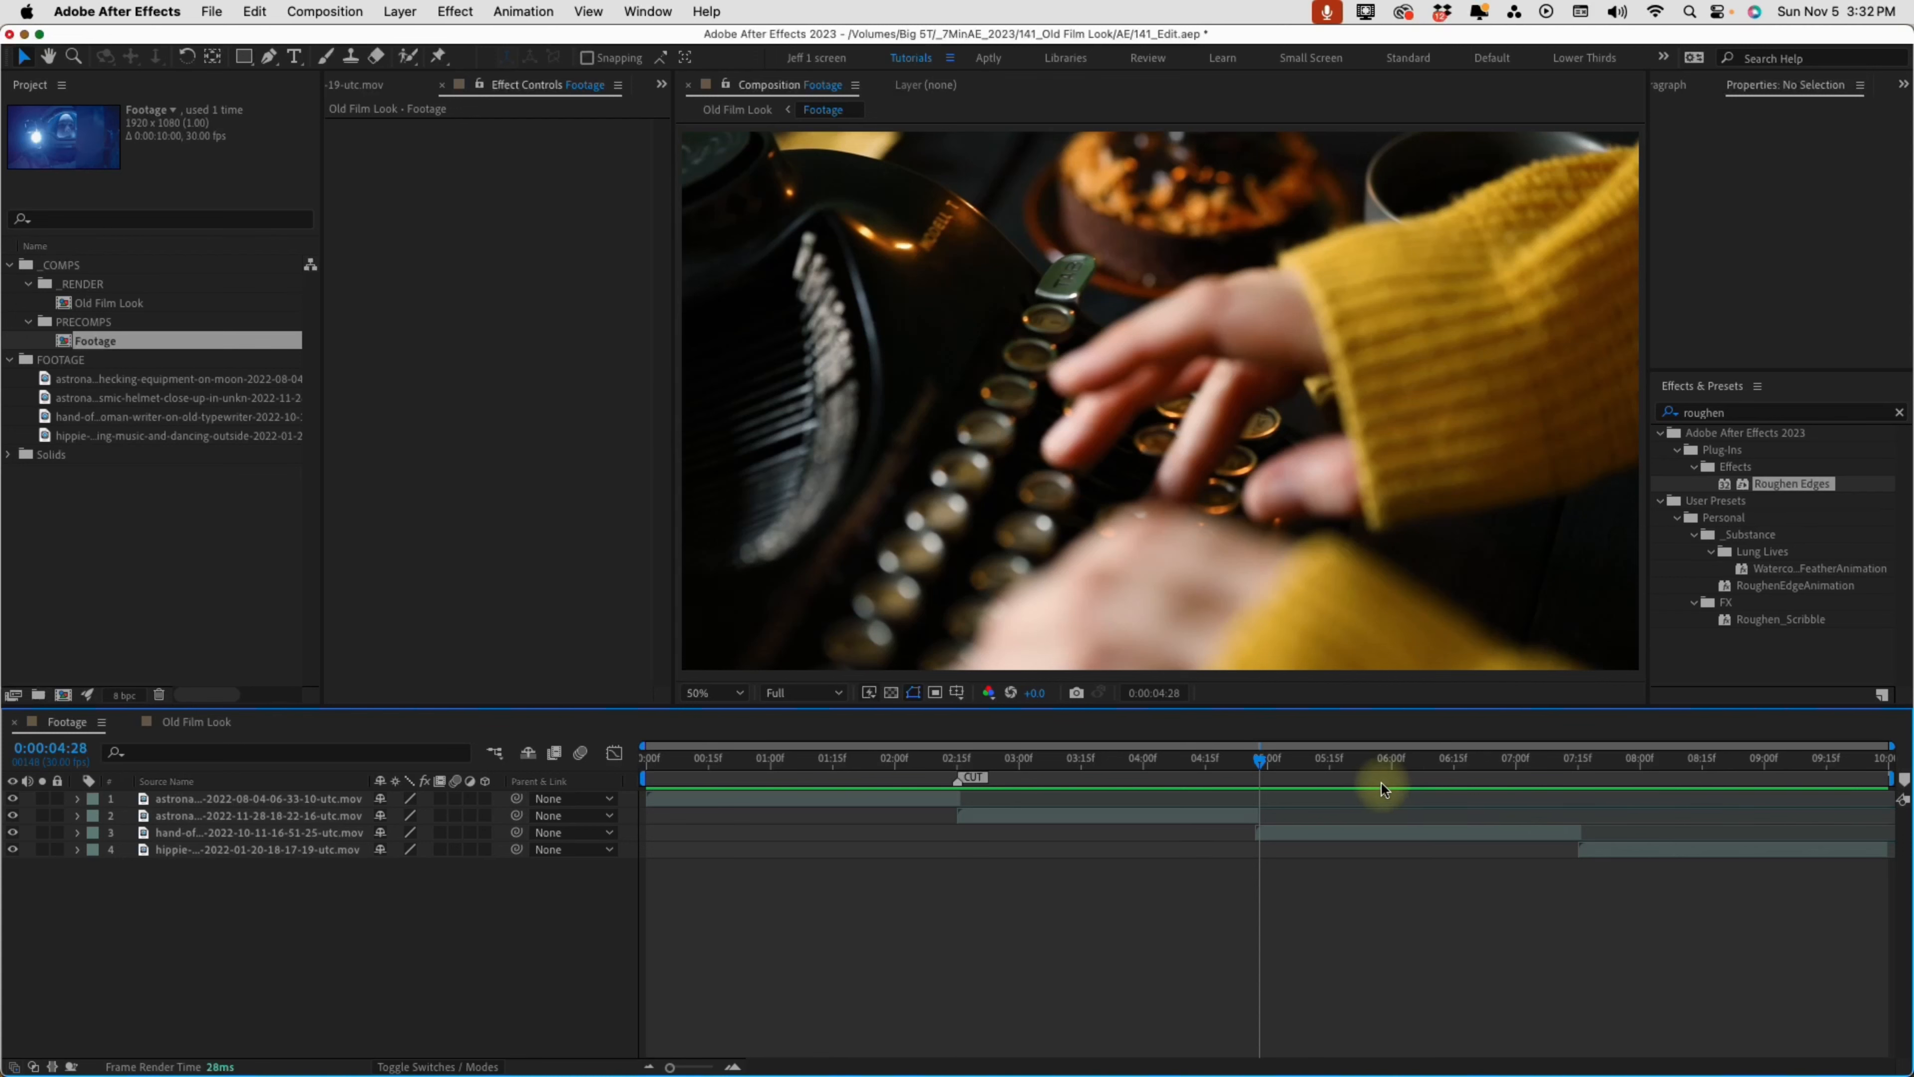
{"action": "double_click", "coordinate": [1258, 779]}
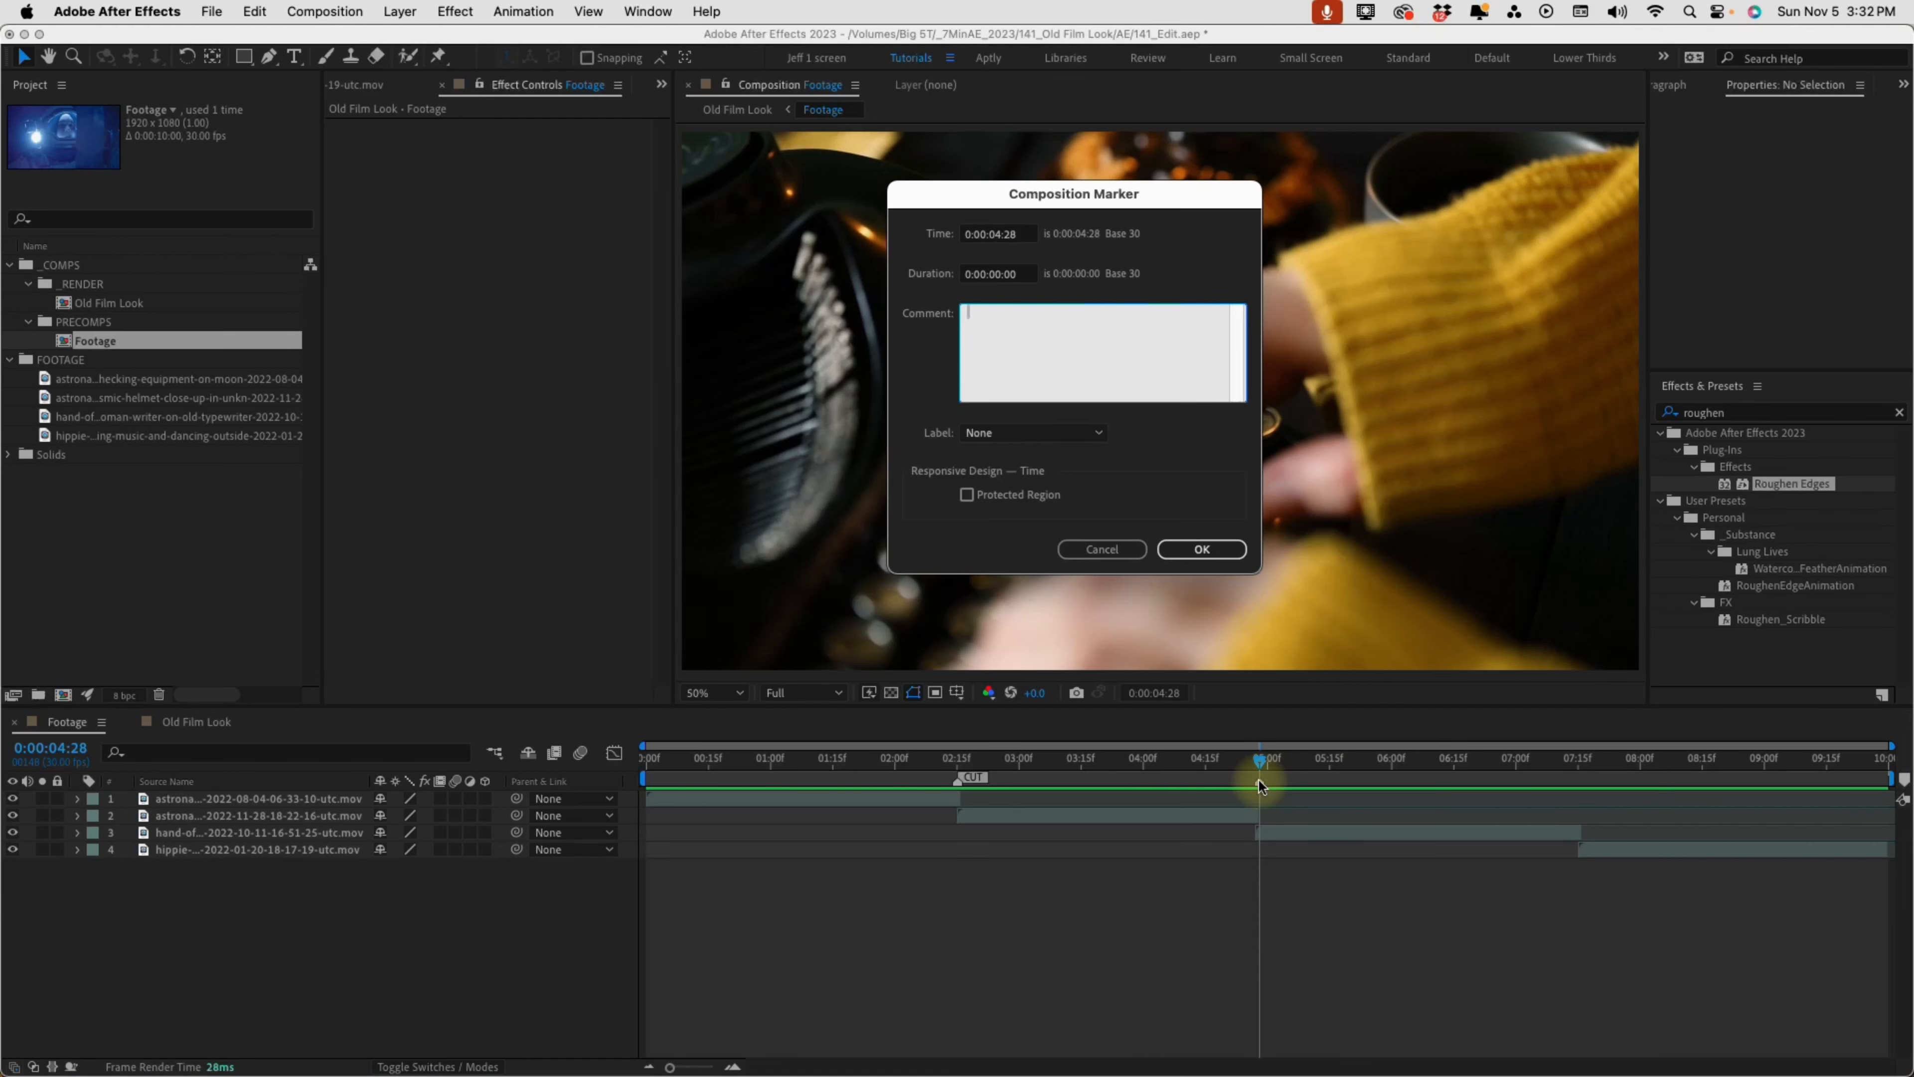
{"action": "type", "text": "CUT"}
{"action": "left_click", "coordinate": [1192, 556]}
Add a composition marker commented CUT at the third clip change, 0:00:07:15
{"action": "left_click", "coordinate": [1578, 763]}
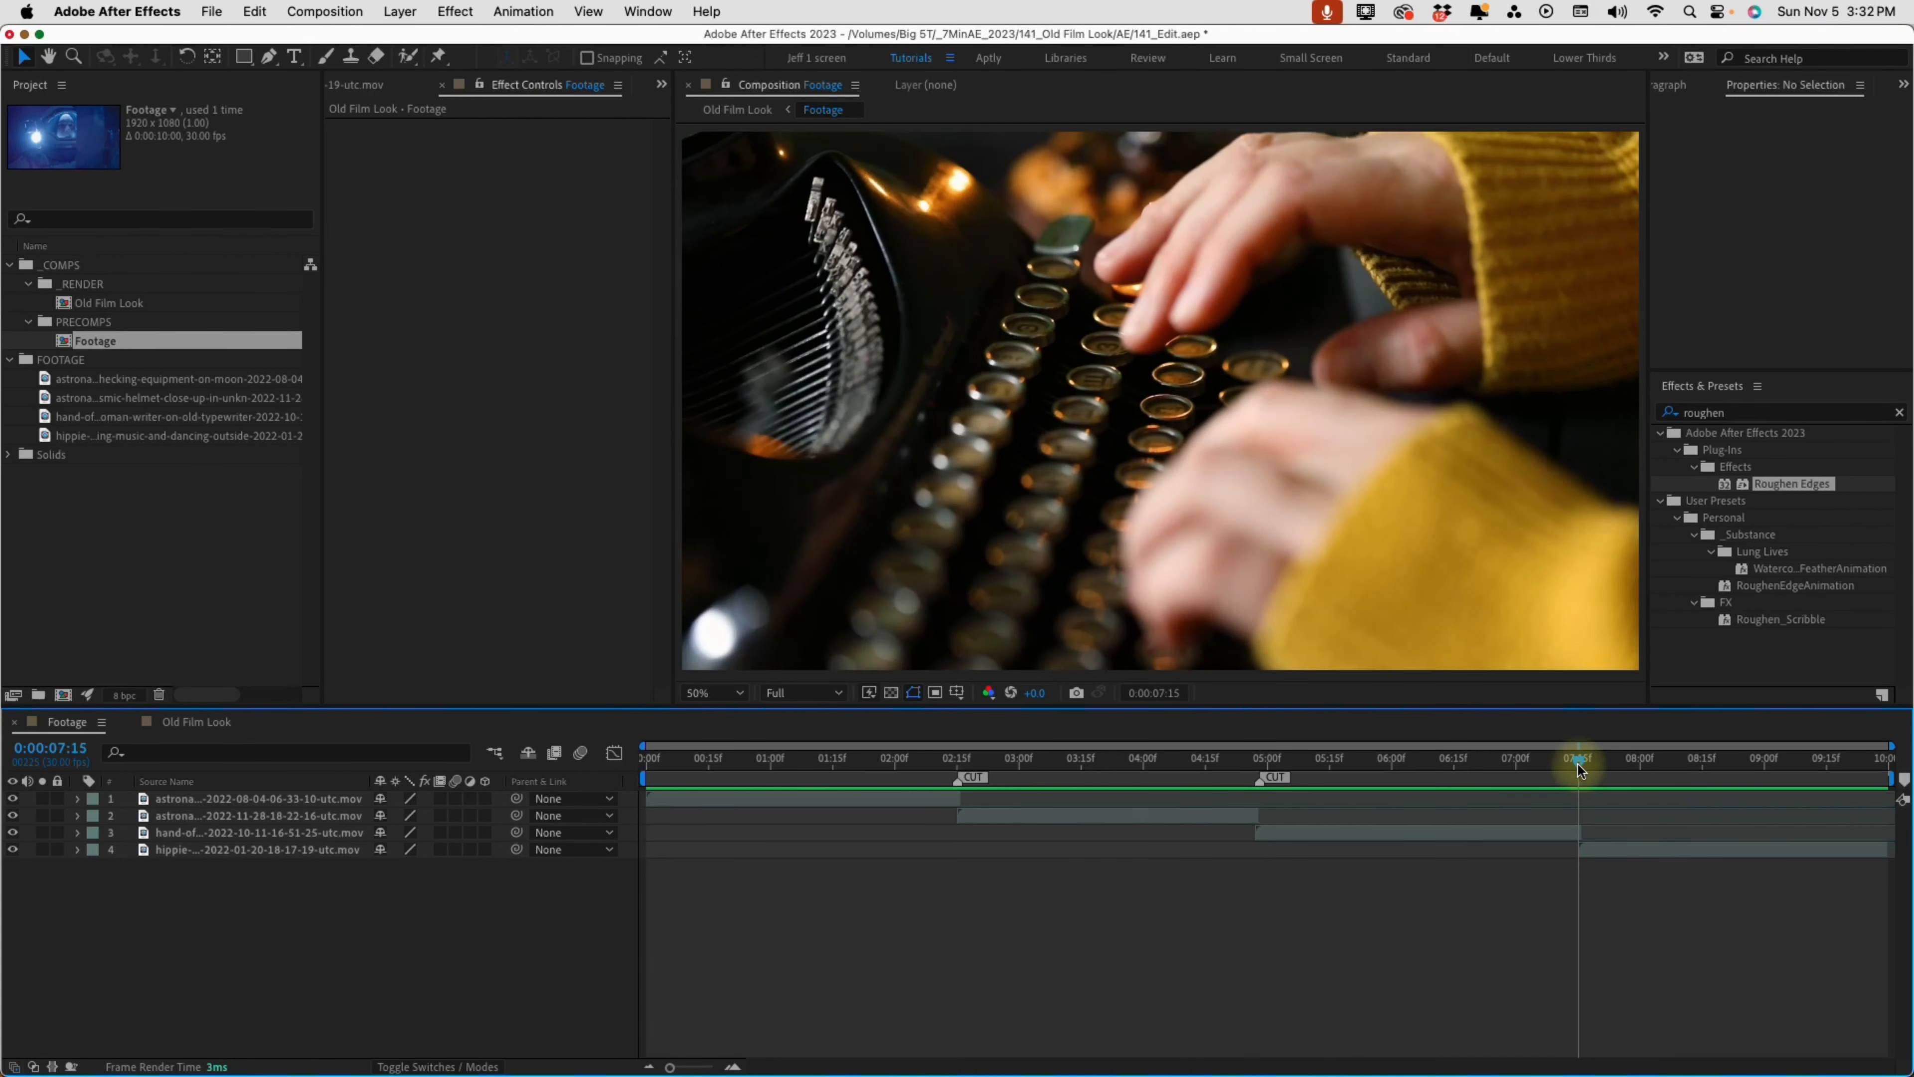
{"action": "key", "text": "KP_Multiply"}
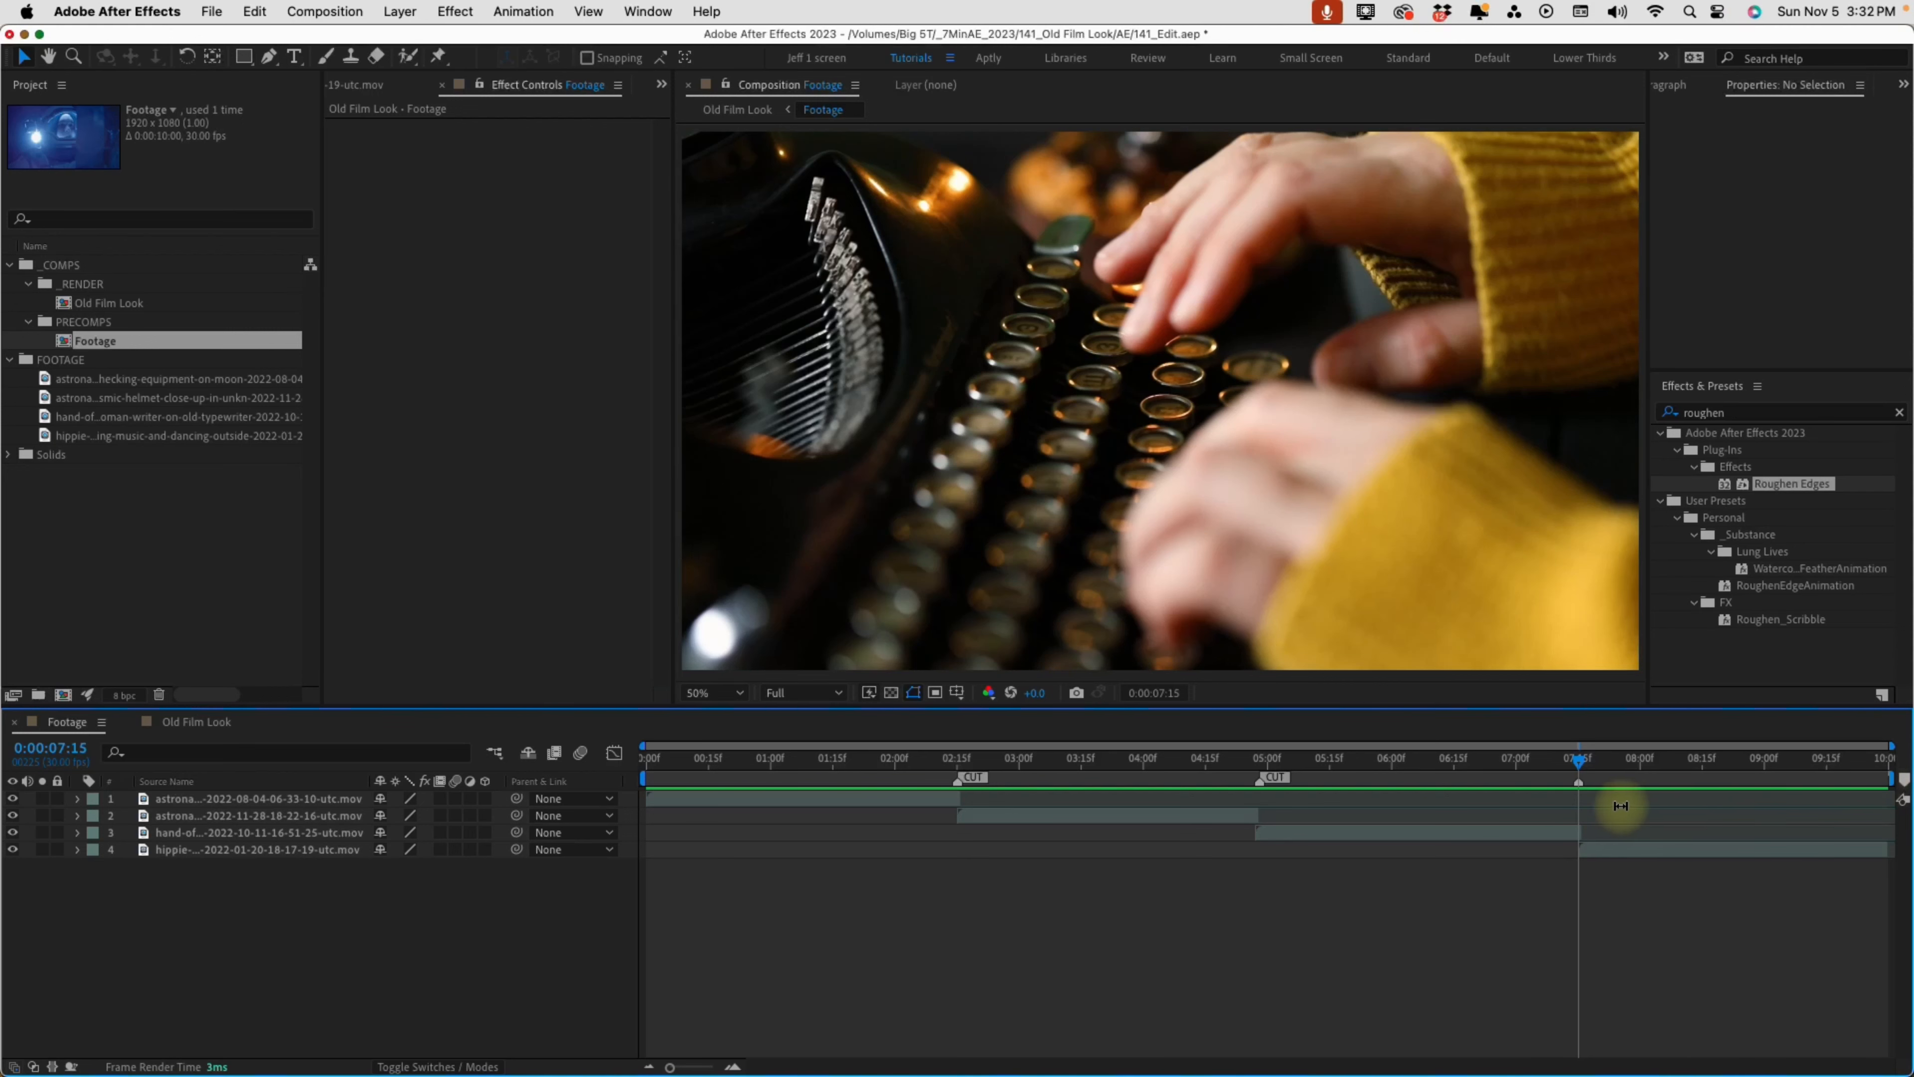
{"action": "double_click", "coordinate": [1579, 784]}
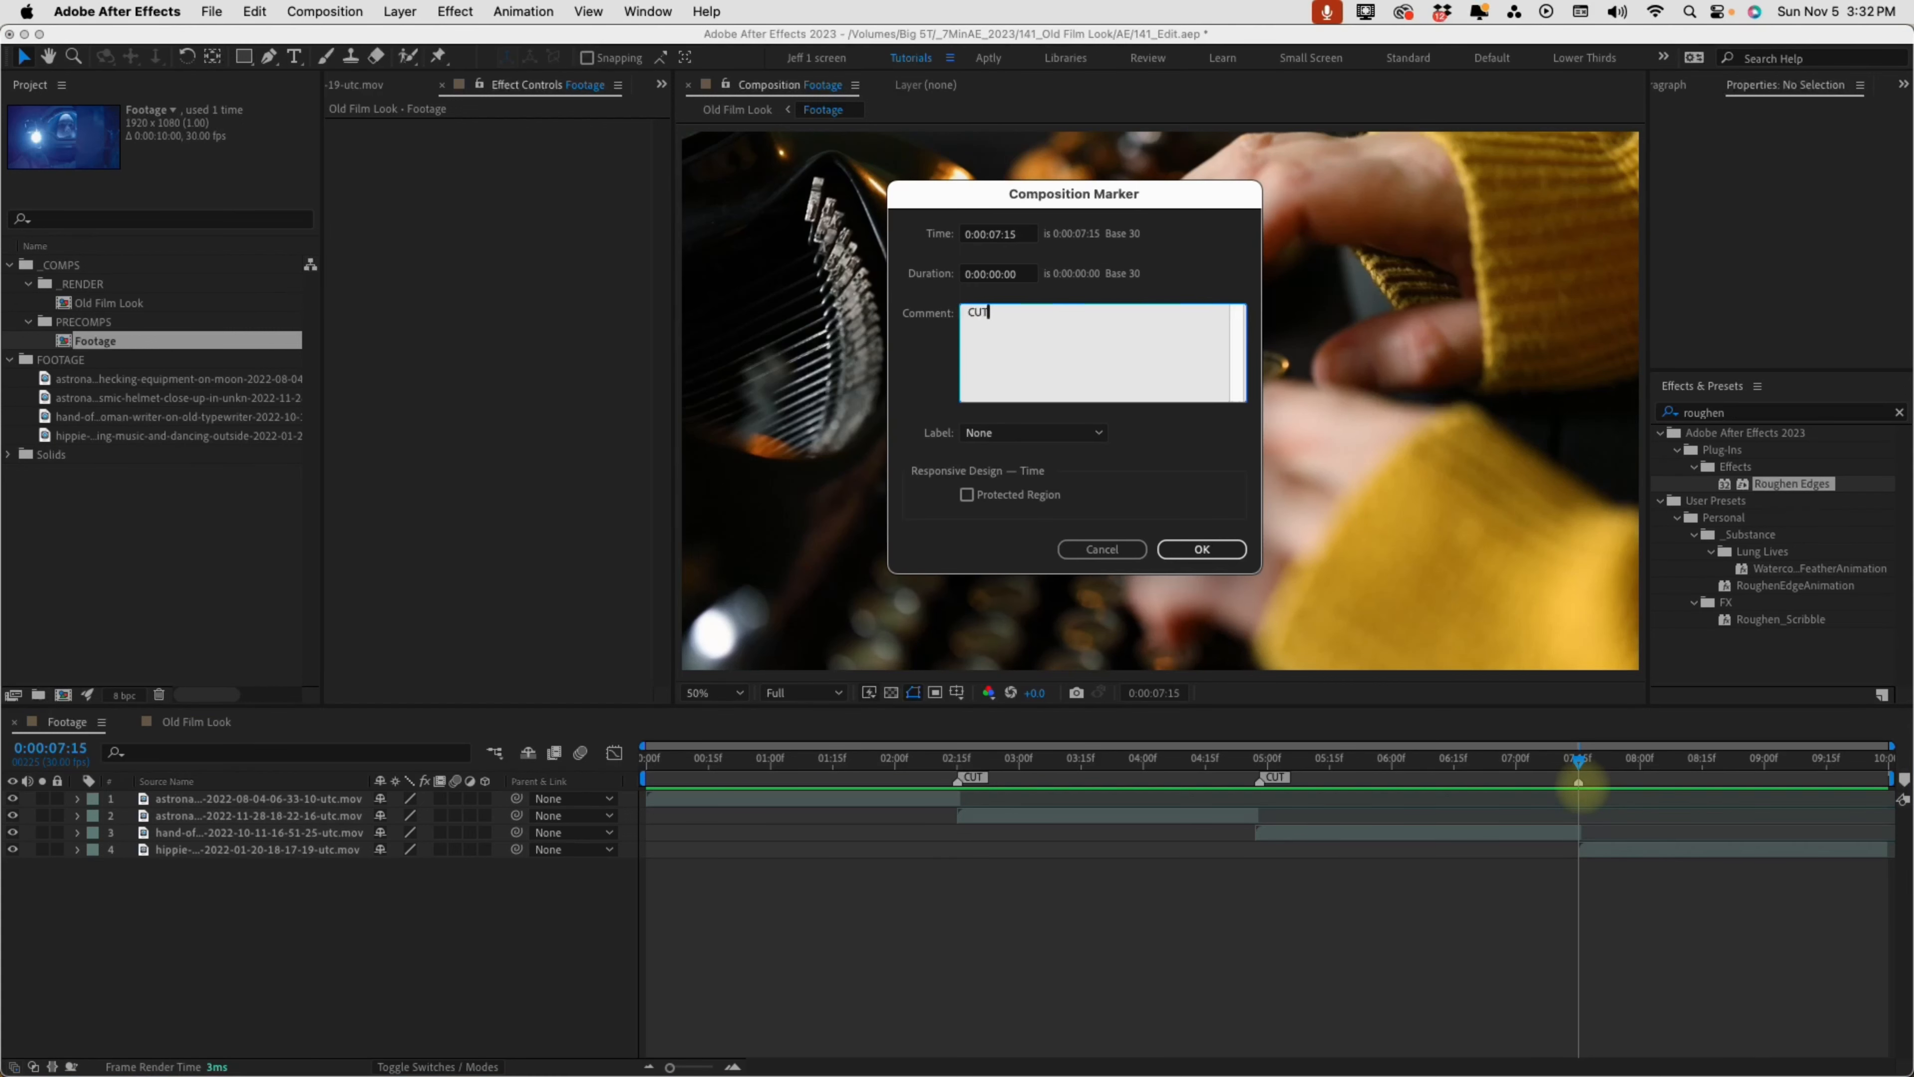
{"action": "left_click", "coordinate": [1194, 550]}
Return to the Old Film Look composition, update the Footage layer's markers from source, and collapse the Border layer
{"action": "left_click", "coordinate": [494, 751]}
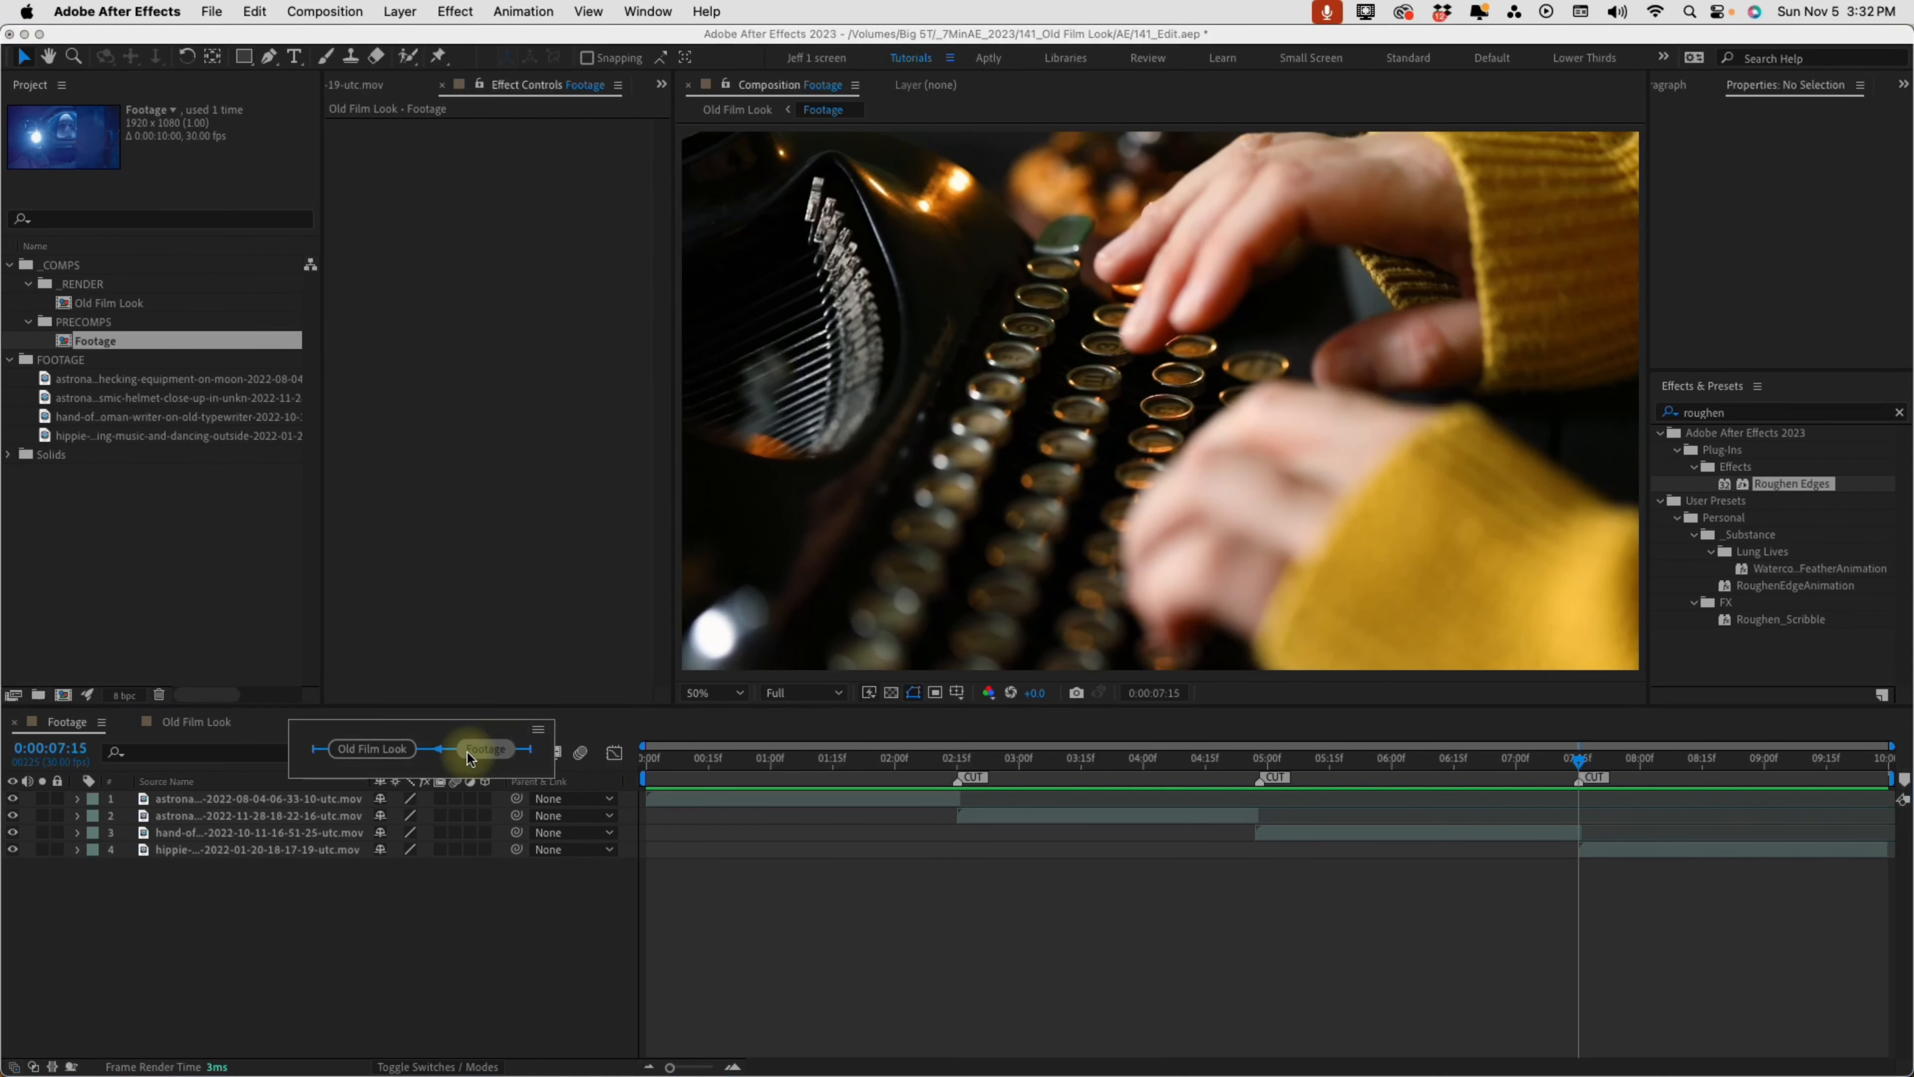
{"action": "left_click", "coordinate": [373, 748]}
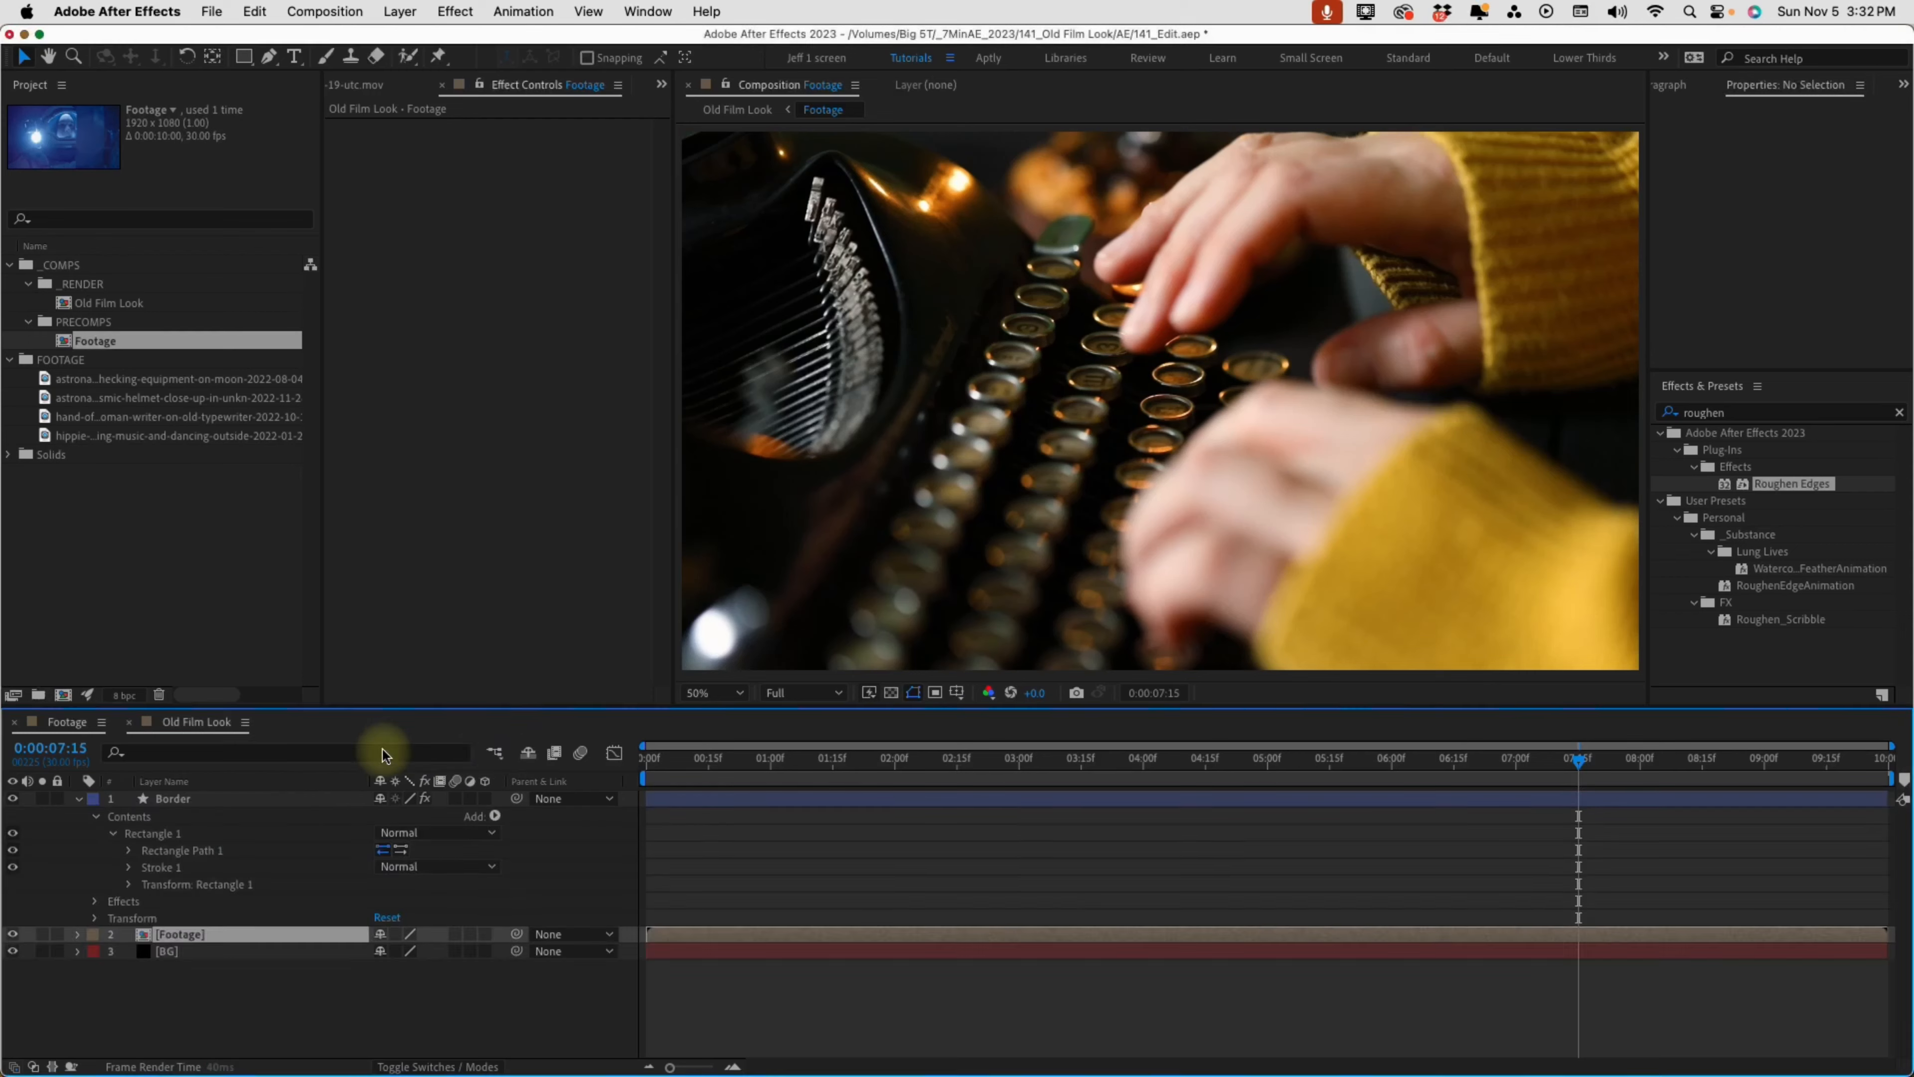
{"action": "right_click", "coordinate": [751, 933]}
{"action": "mouse_move", "coordinate": [884, 686]}
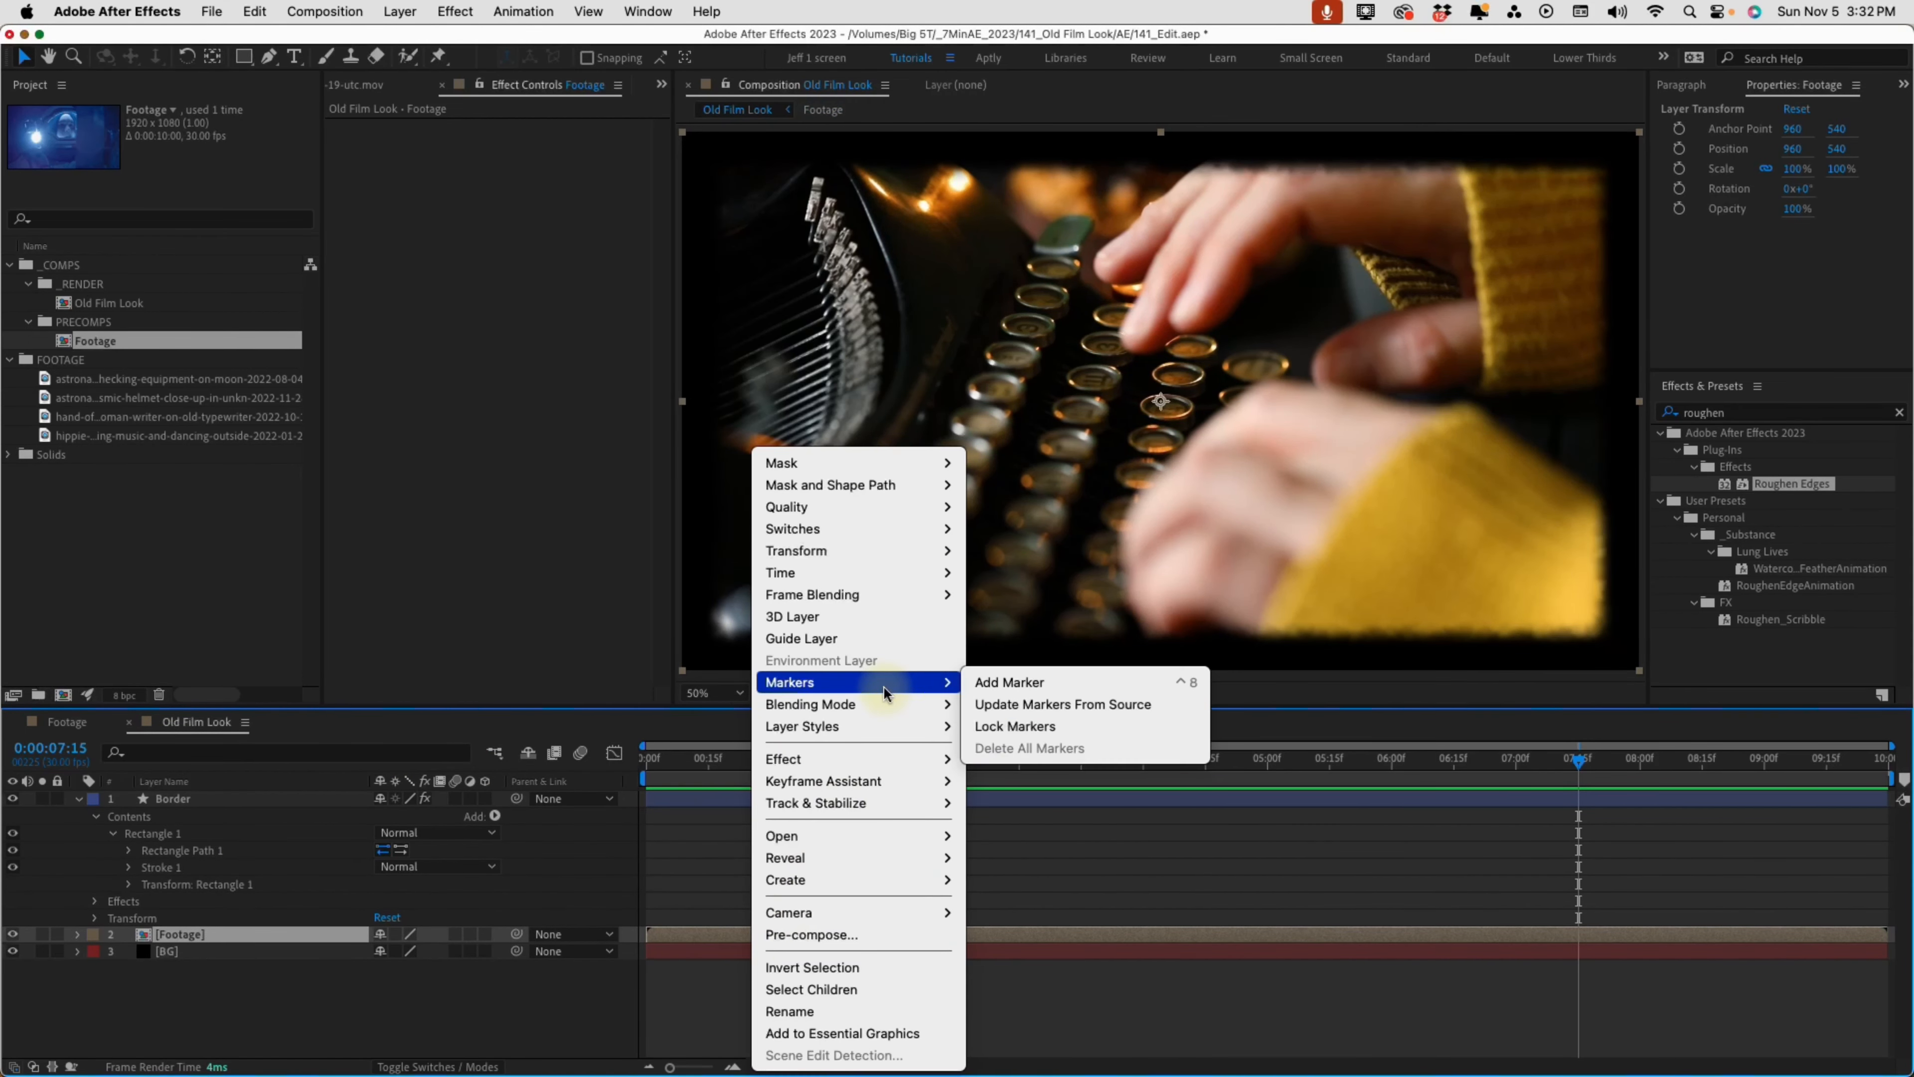
{"action": "left_click", "coordinate": [1057, 704]}
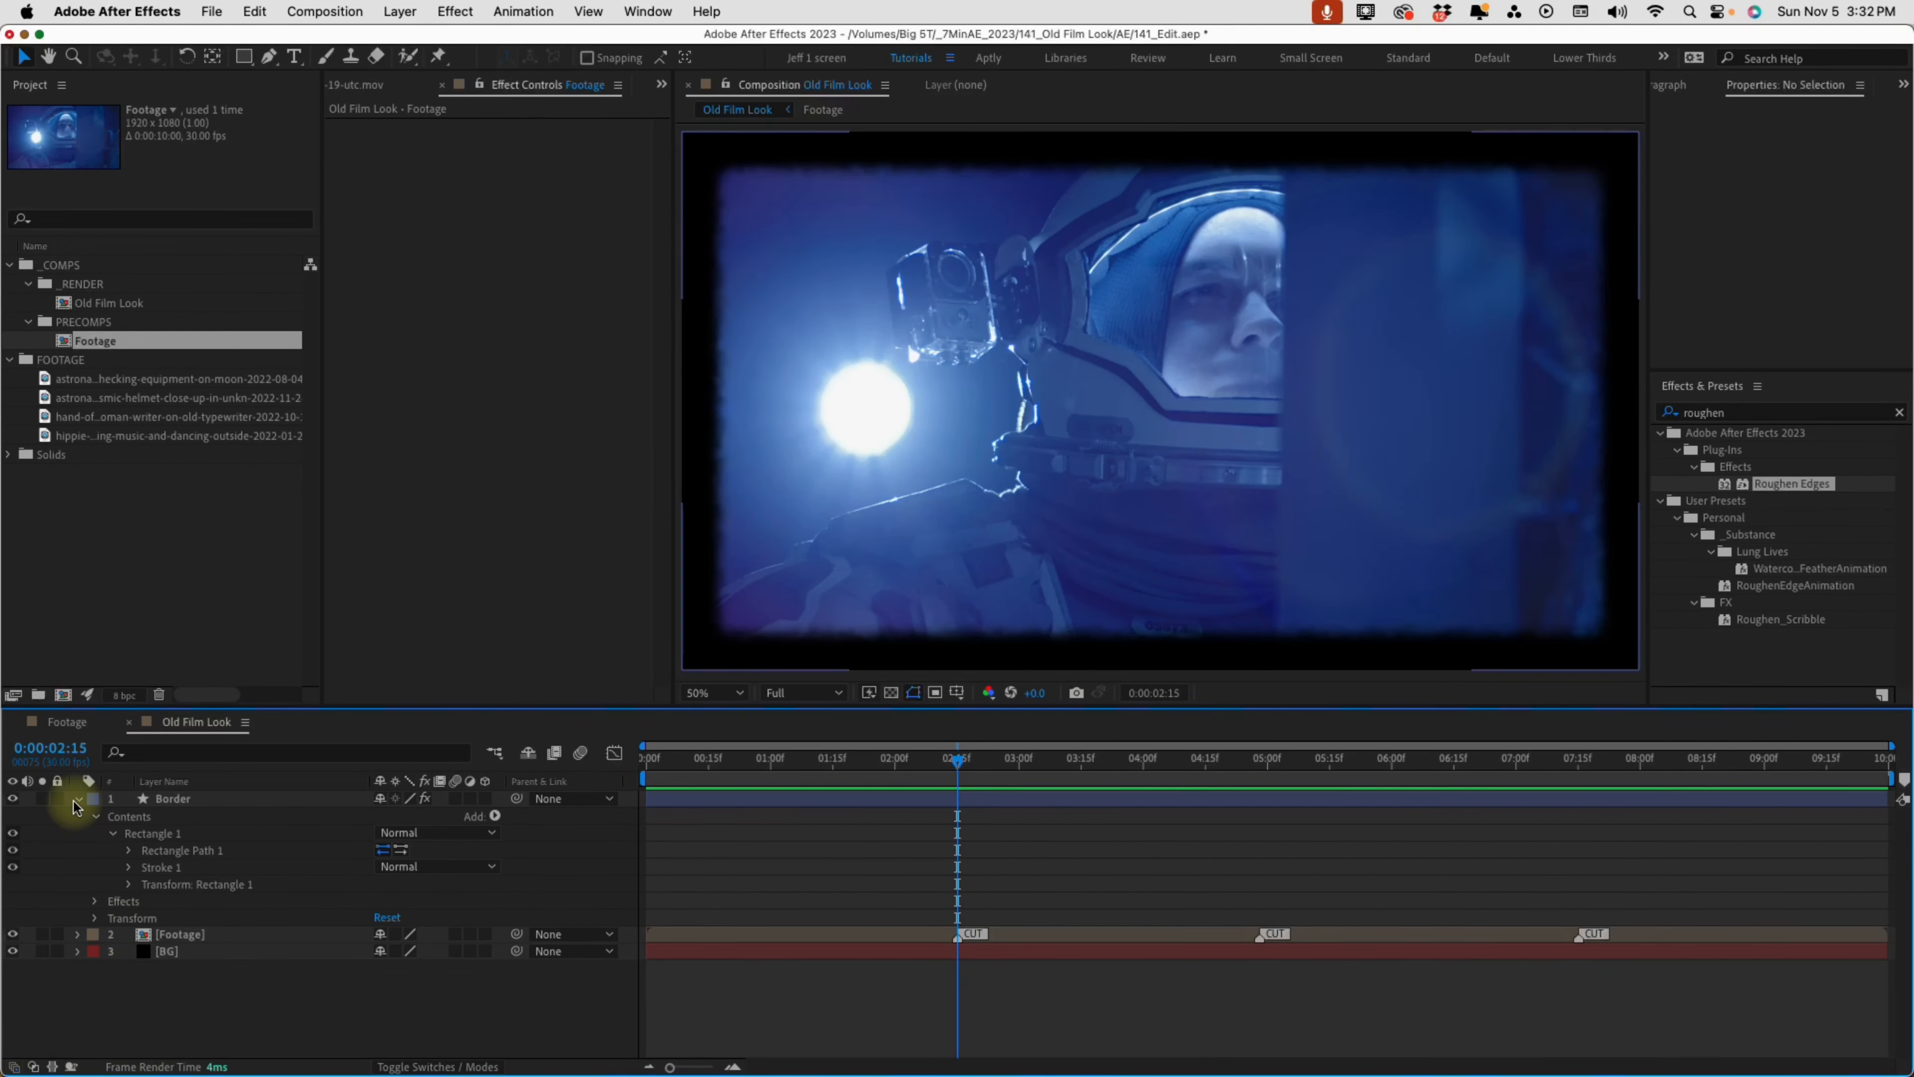
{"action": "left_click", "coordinate": [76, 799]}
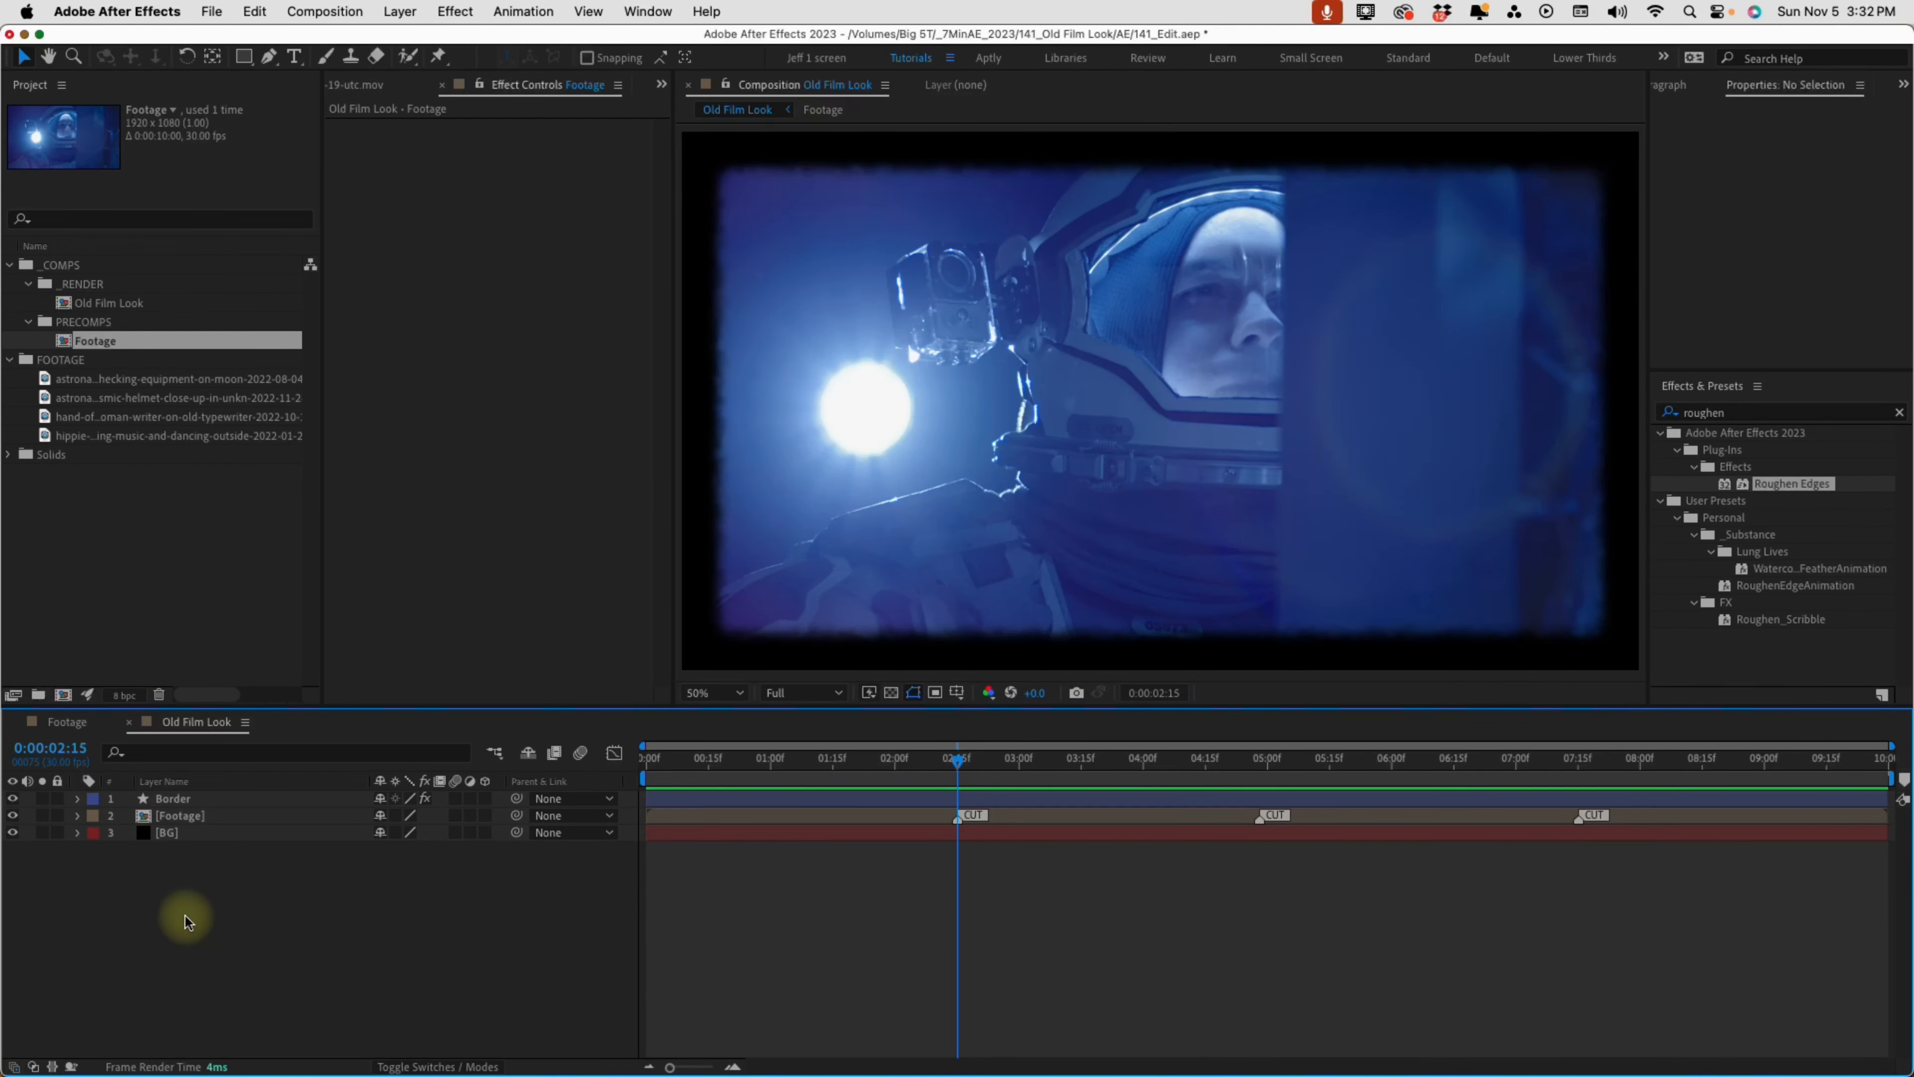
Create a new adjustment layer above the Border layer and name it Offset
{"action": "key", "text": "super+alt+y"}
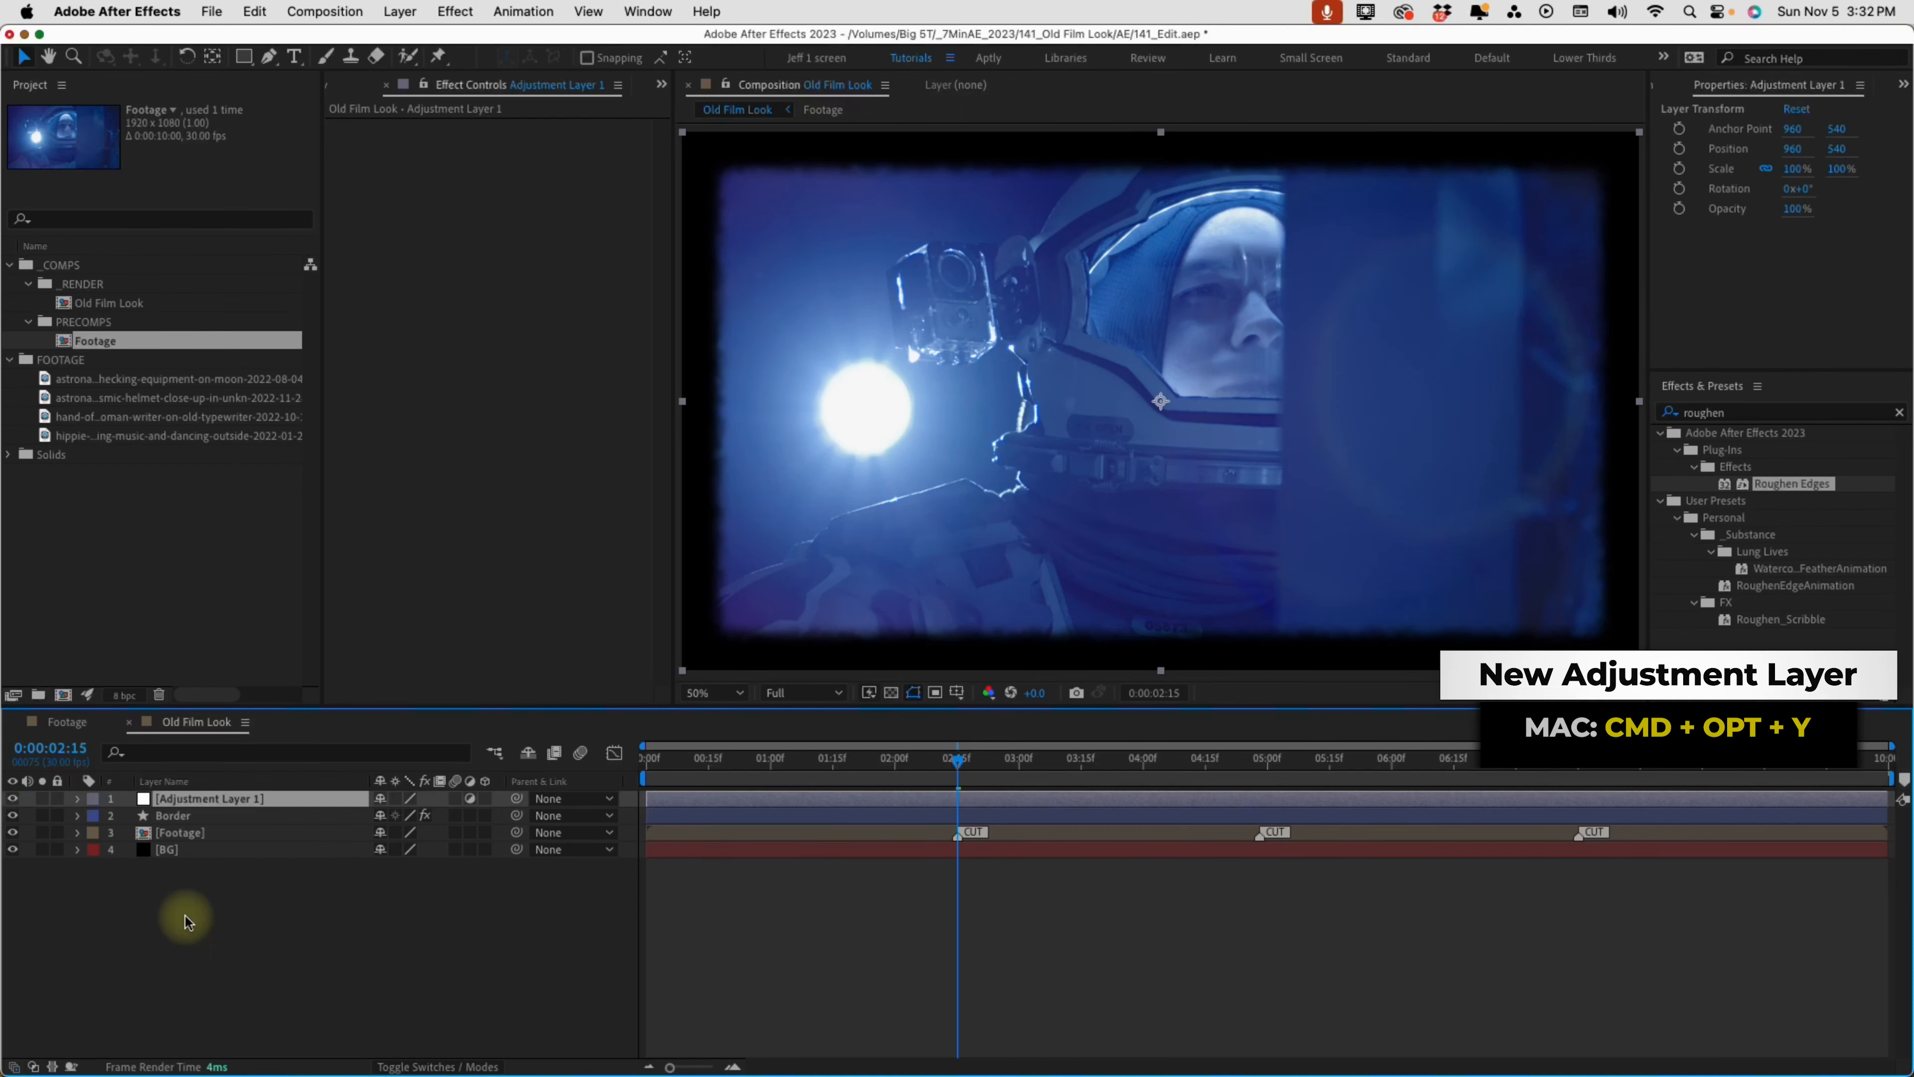
{"action": "key", "text": "Return"}
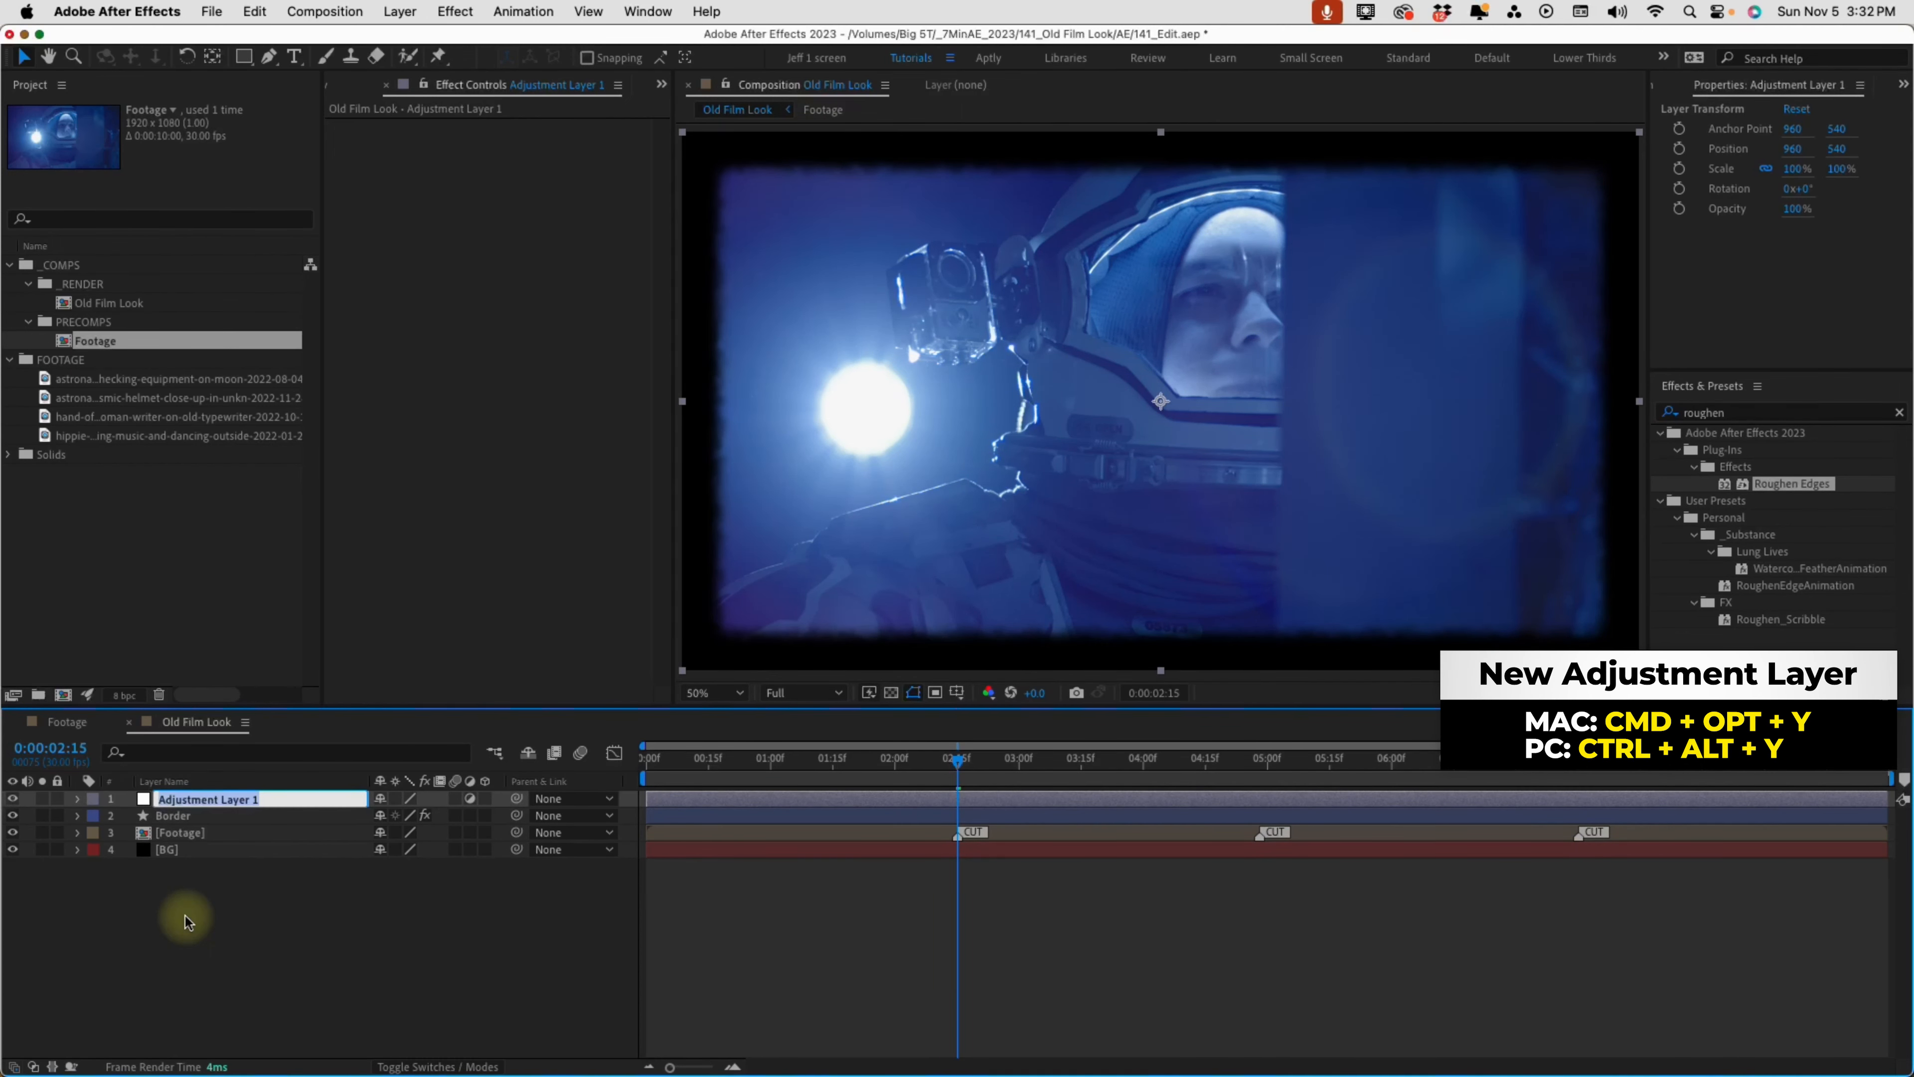
{"action": "type", "text": "Of"}
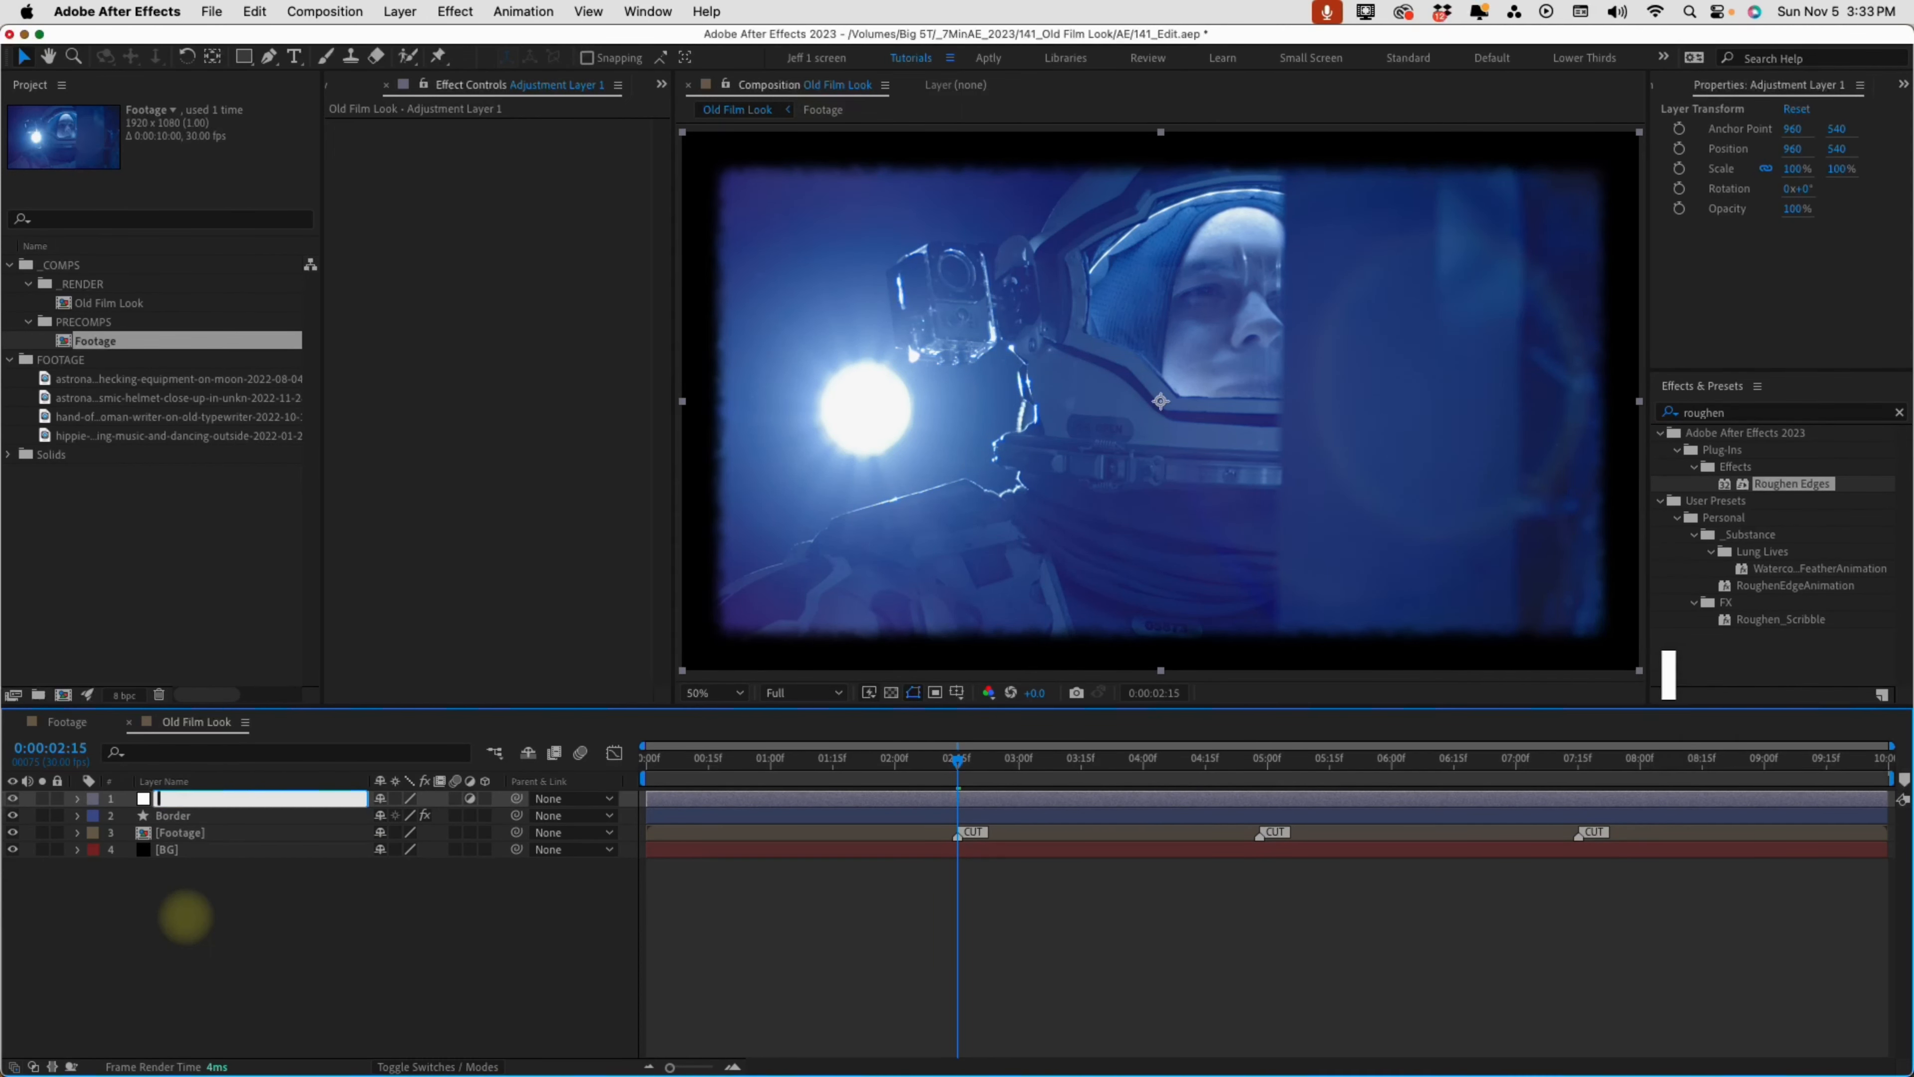
{"action": "type", "text": "fset"}
{"action": "key", "text": "Return"}
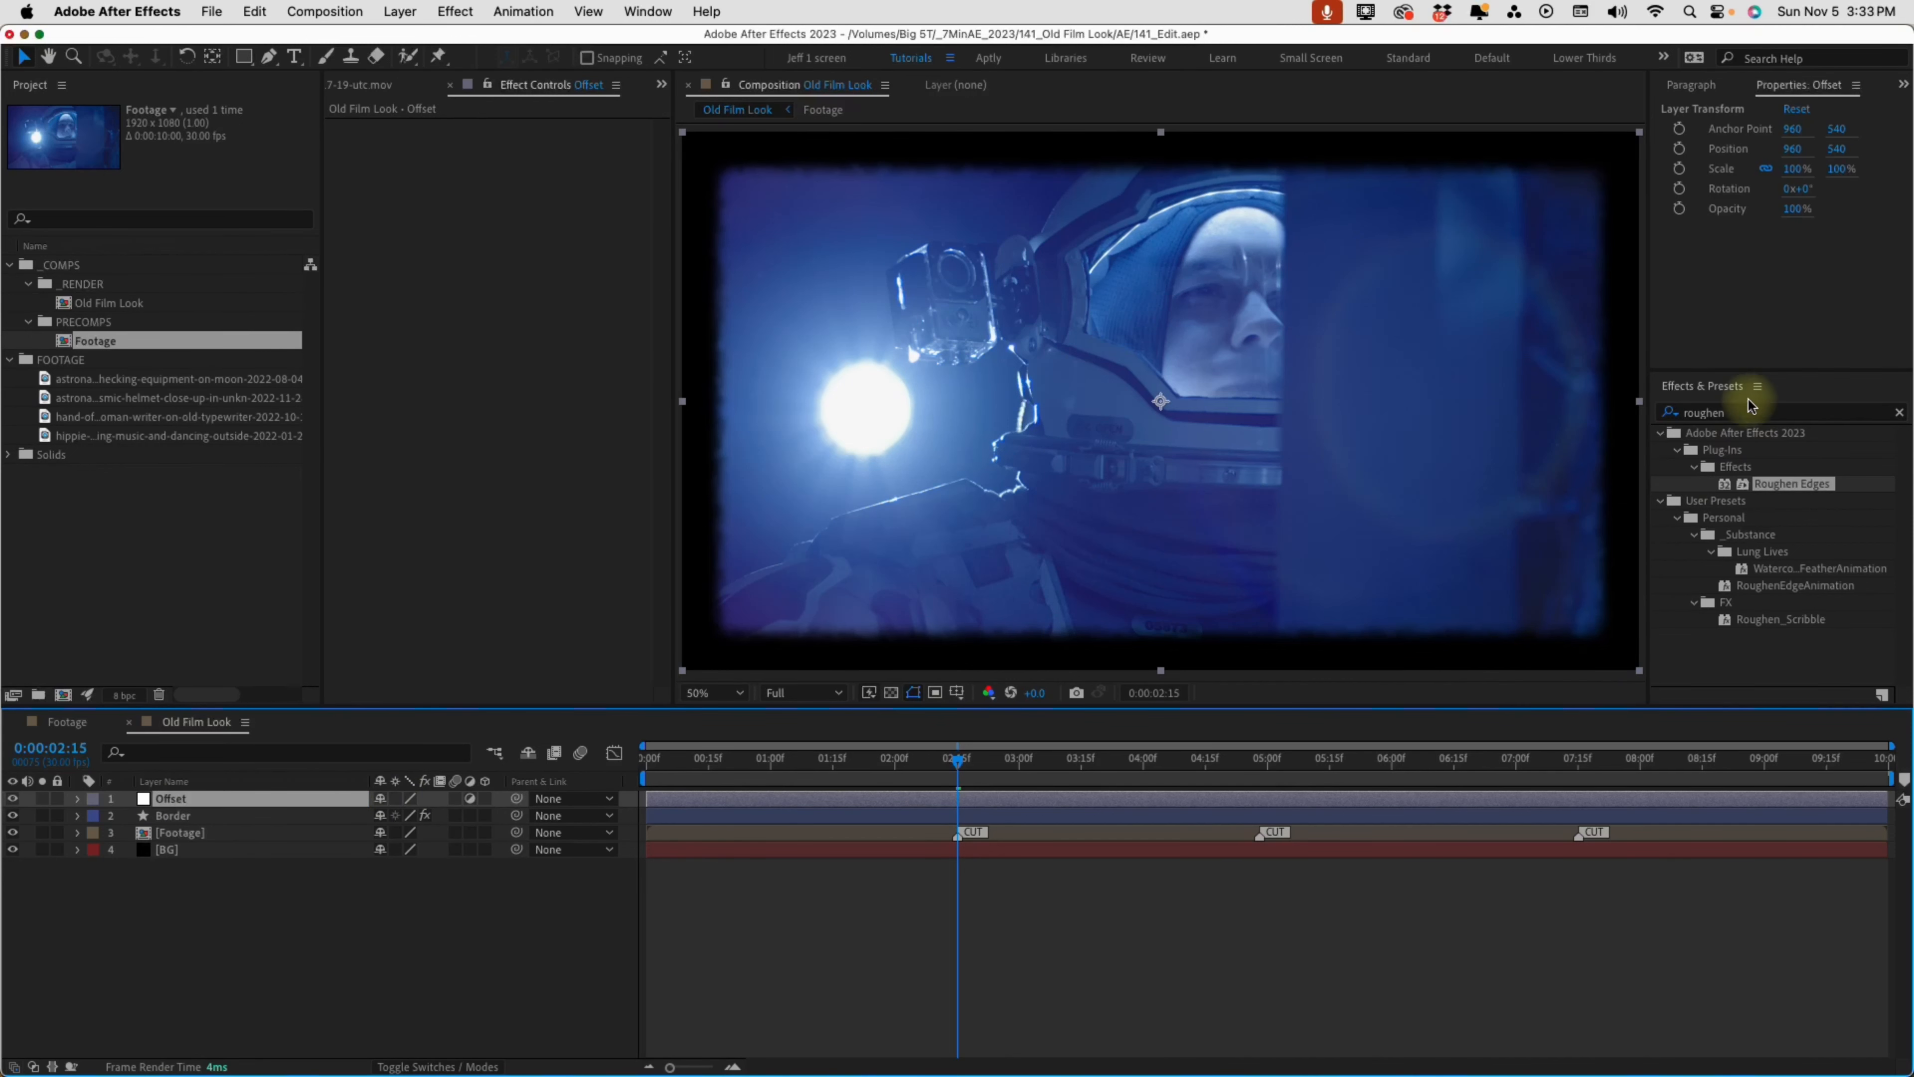
Find the Offset effect and apply it to the Offset adjustment layer
{"action": "left_click", "coordinate": [1742, 412]}
{"action": "type", "text": "offset"}
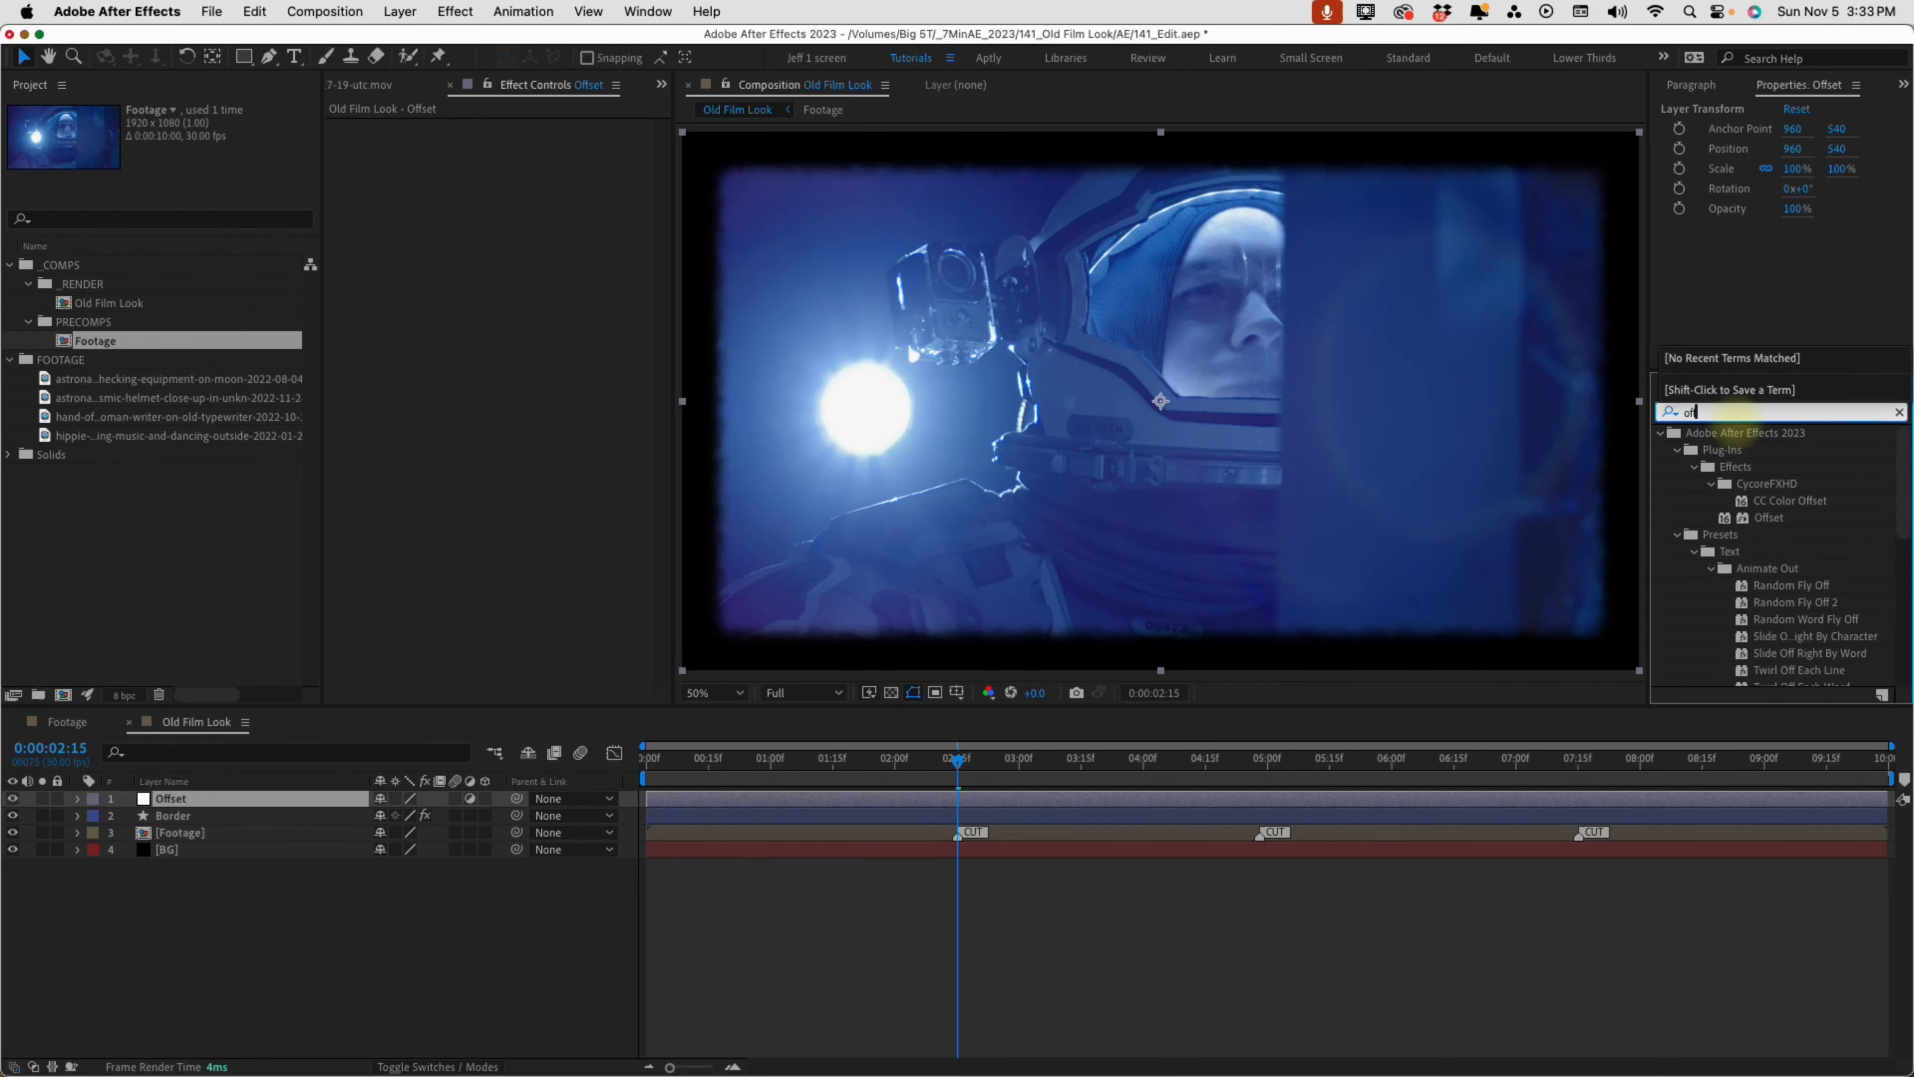
{"action": "double_click", "coordinate": [1765, 525]}
Try shifting the Offset effect's center vertically and horizontally, reverting each change
{"action": "mouse_move", "coordinate": [475, 89]}
{"action": "left_mouse_down"}
{"action": "mouse_move", "coordinate": [428, 65]}
{"action": "mouse_move", "coordinate": [172, 91]}
{"action": "mouse_move", "coordinate": [504, 75]}
{"action": "left_mouse_up"}
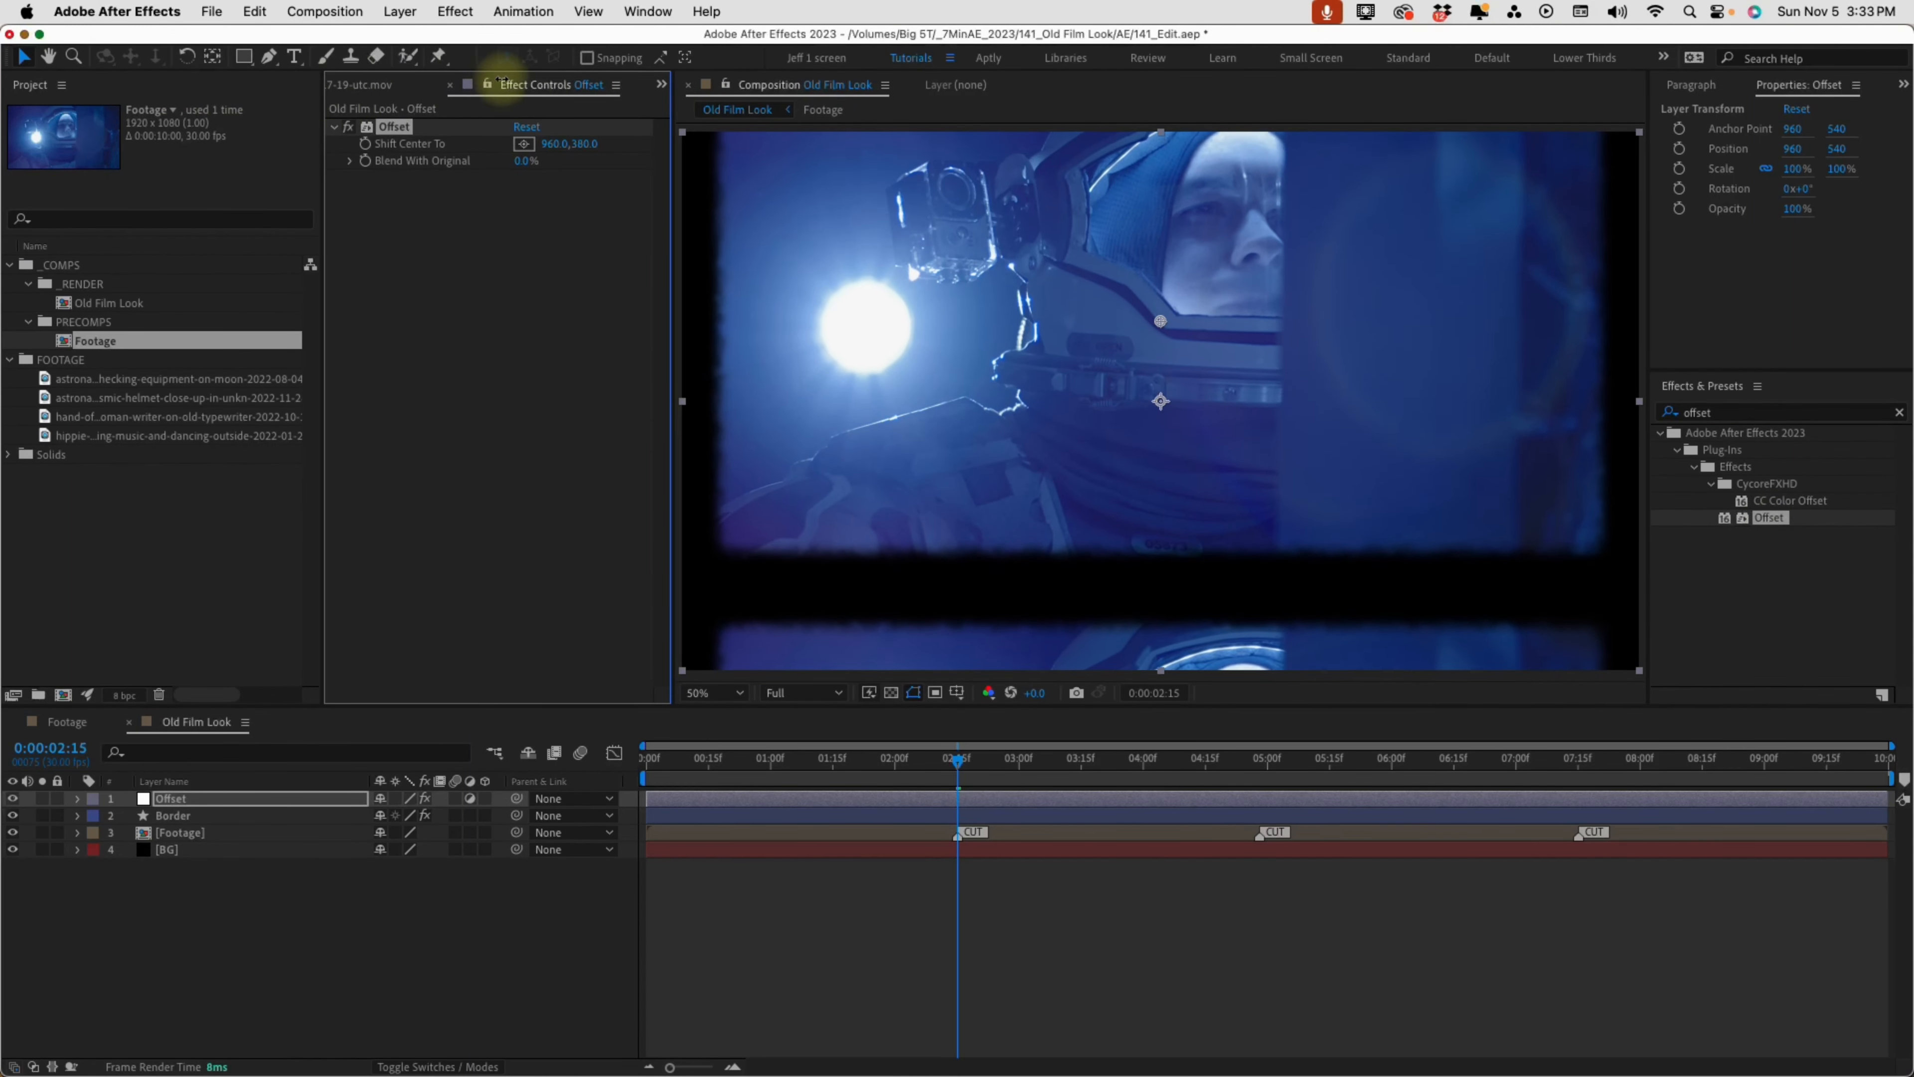
{"action": "left_click", "coordinate": [526, 127]}
{"action": "left_click_drag", "start_coordinate": [549, 149], "coordinate": [1670, 90]}
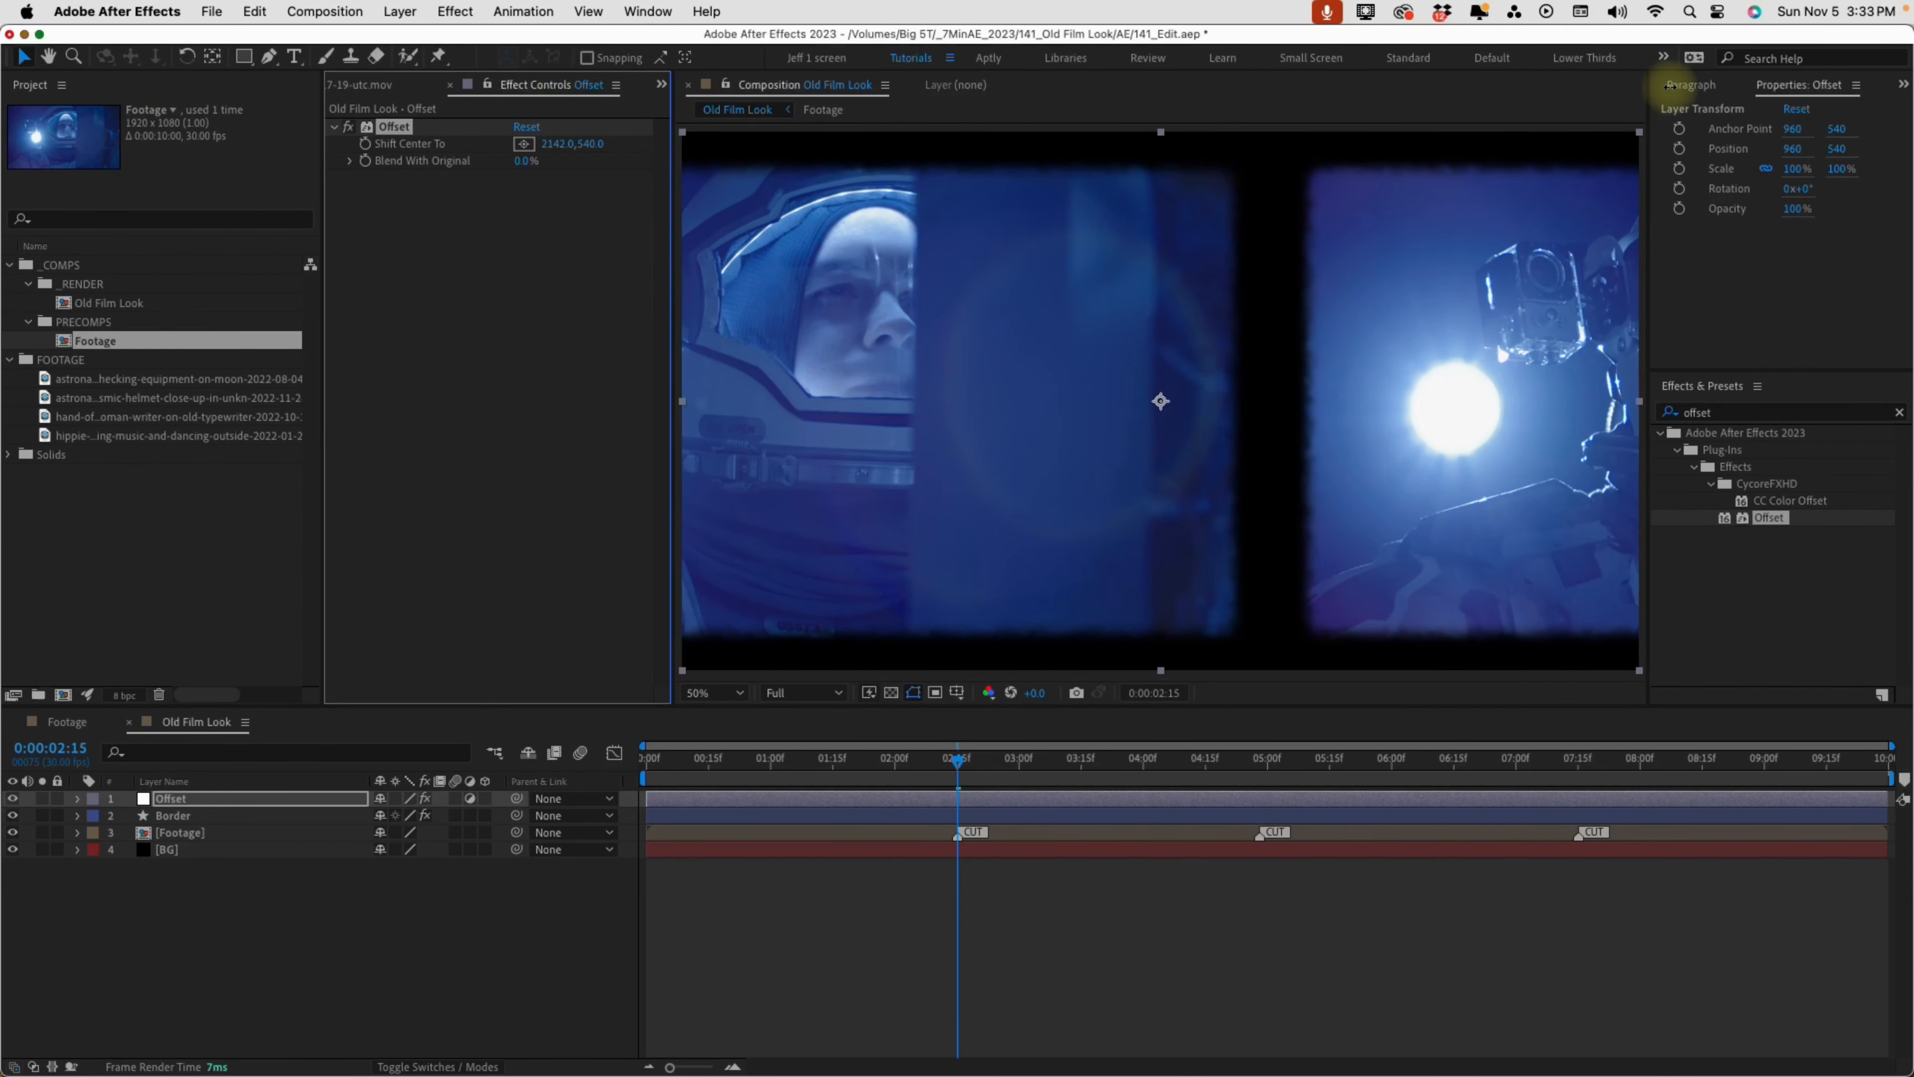
{"action": "key", "text": "super+z"}
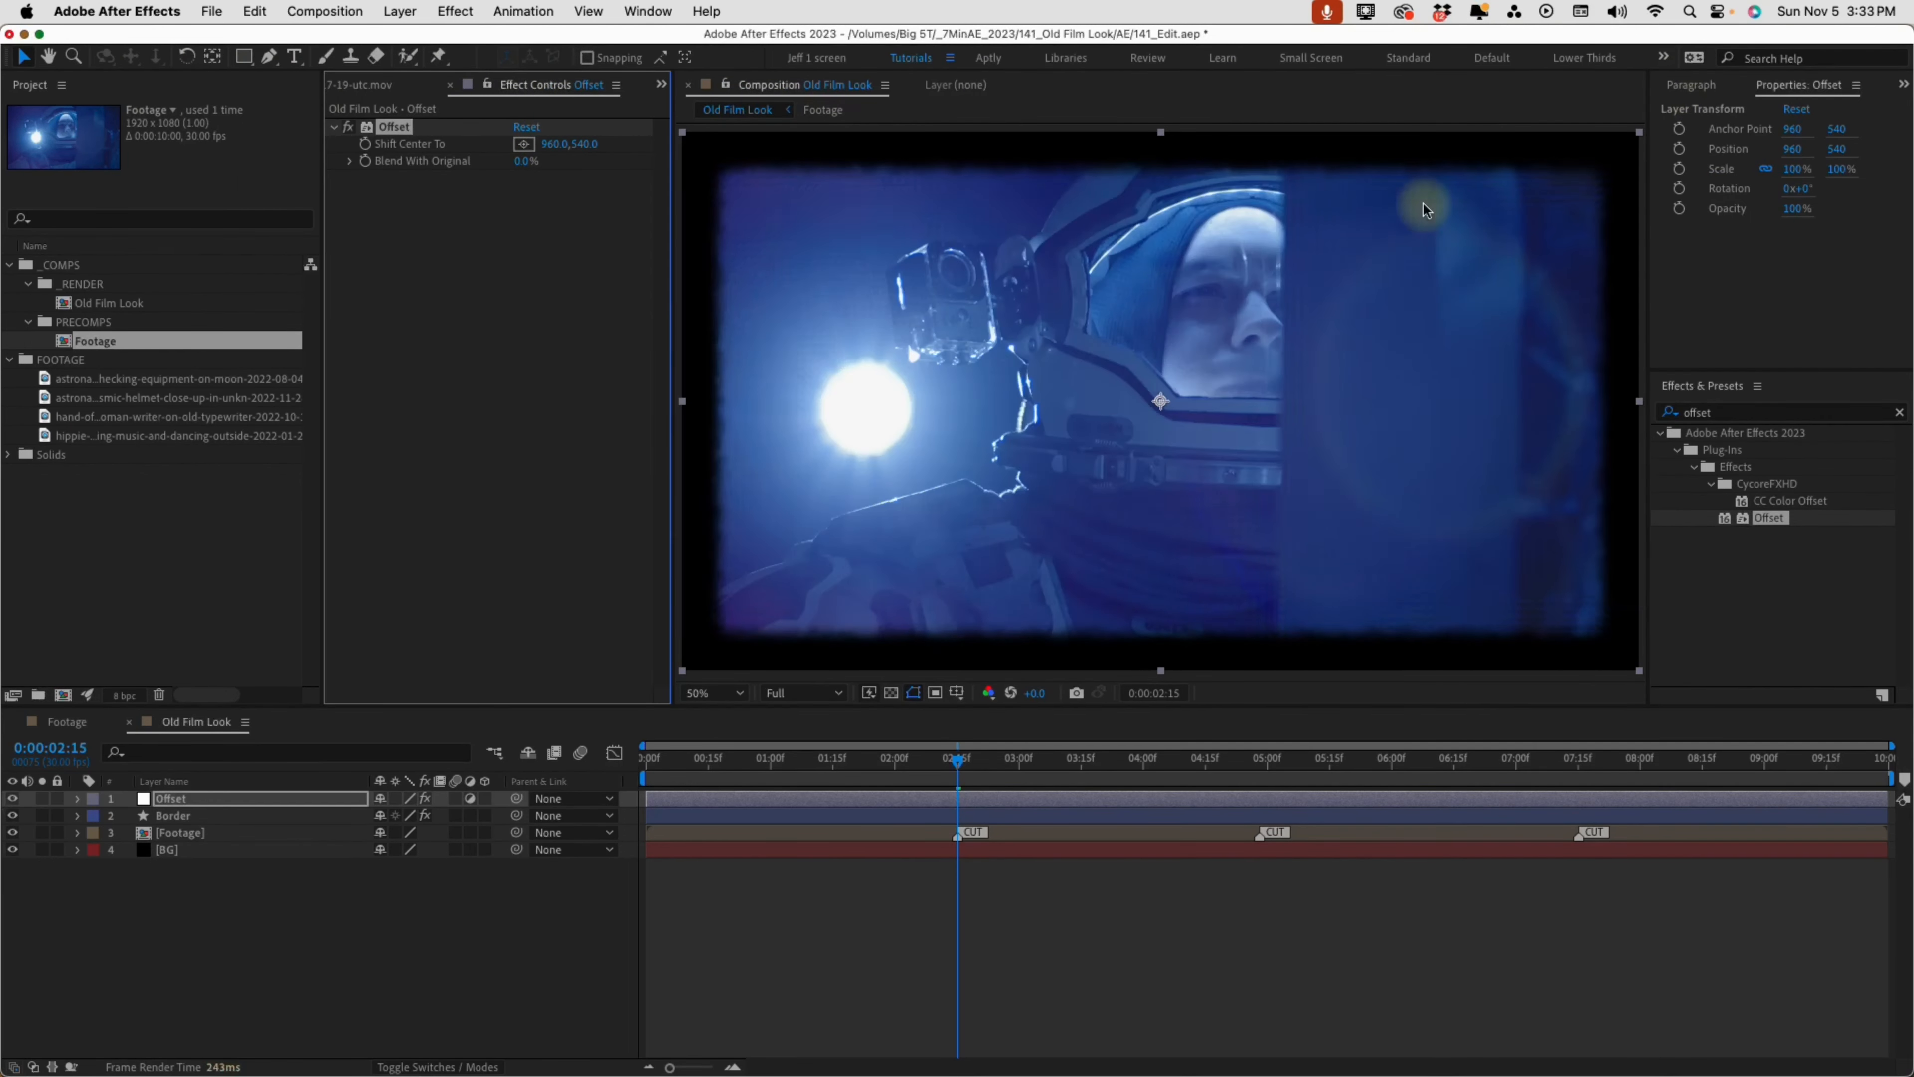
Set a Shift Center To keyframe at 0:00:02:05, ten frames before the first CUT marker, and reveal it in the timeline
{"action": "left_click", "coordinate": [957, 766]}
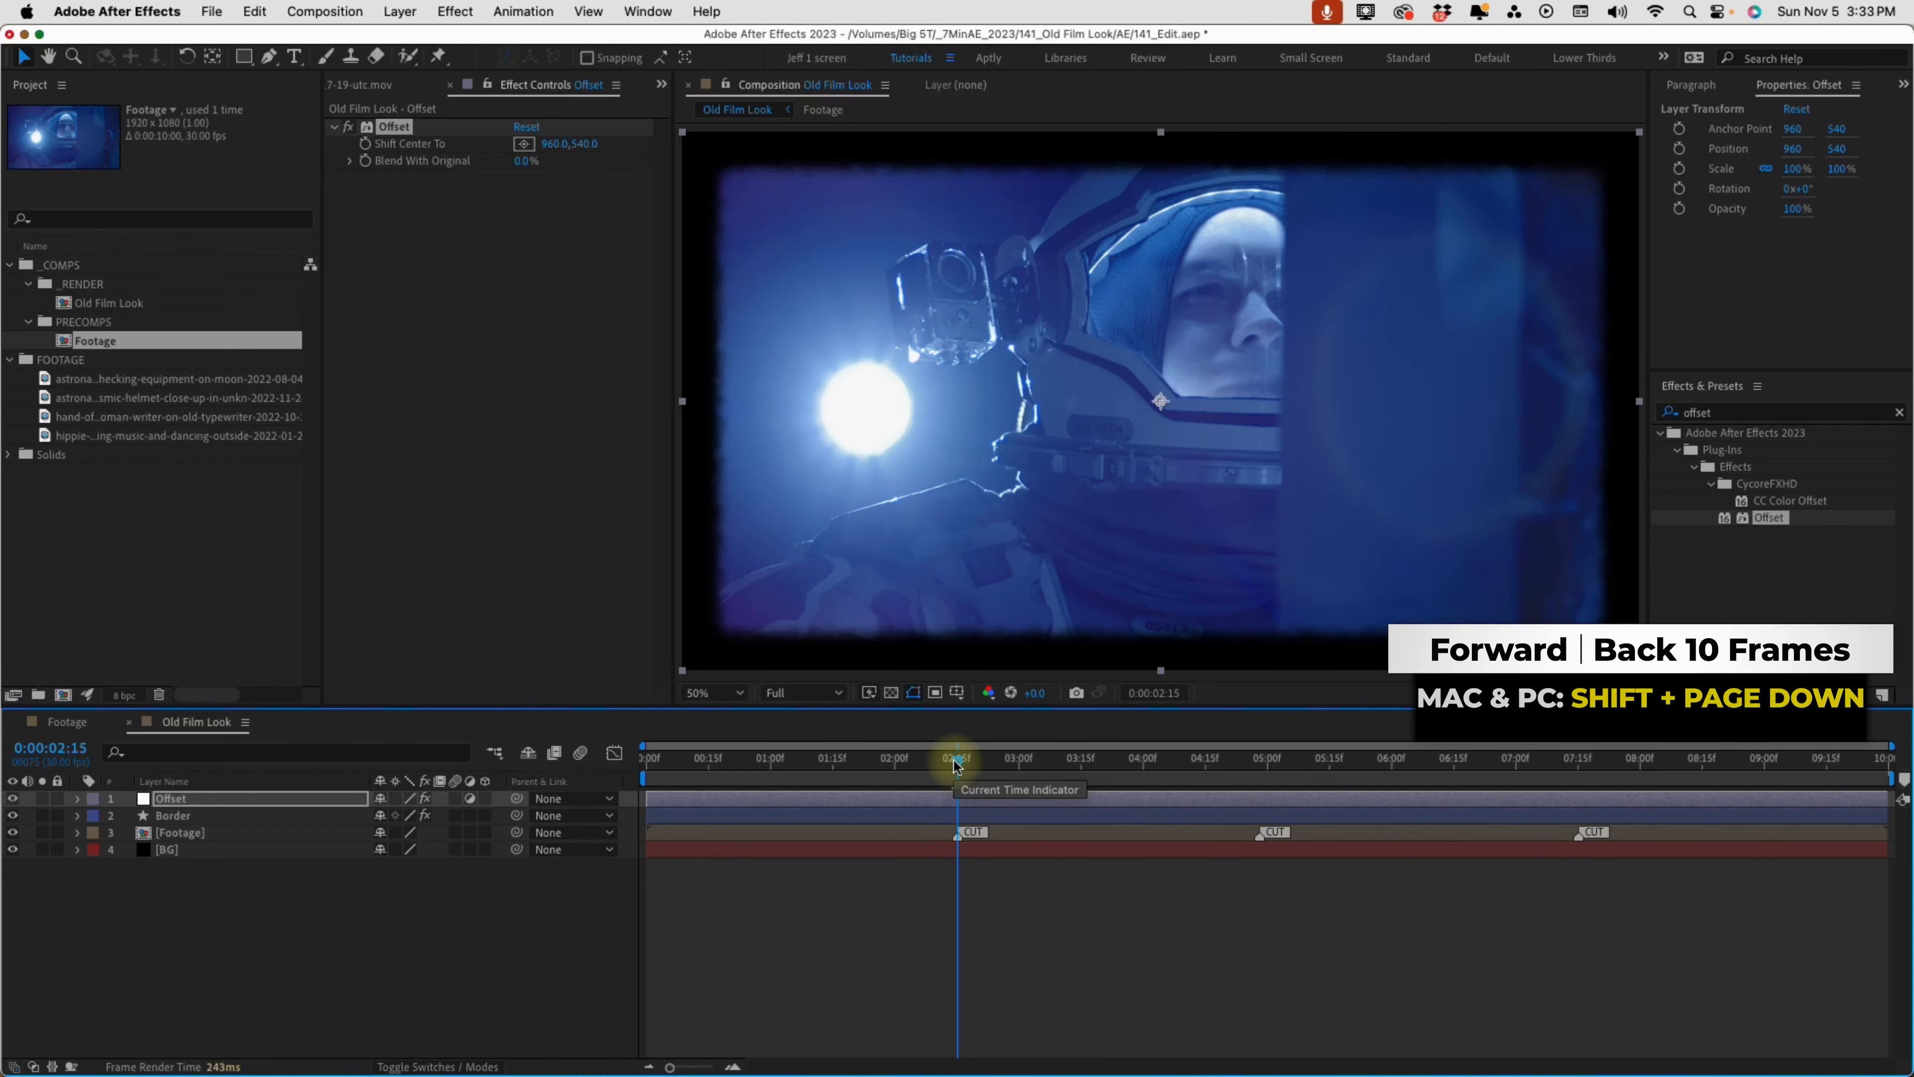
{"action": "key", "text": "shift+Page_Up"}
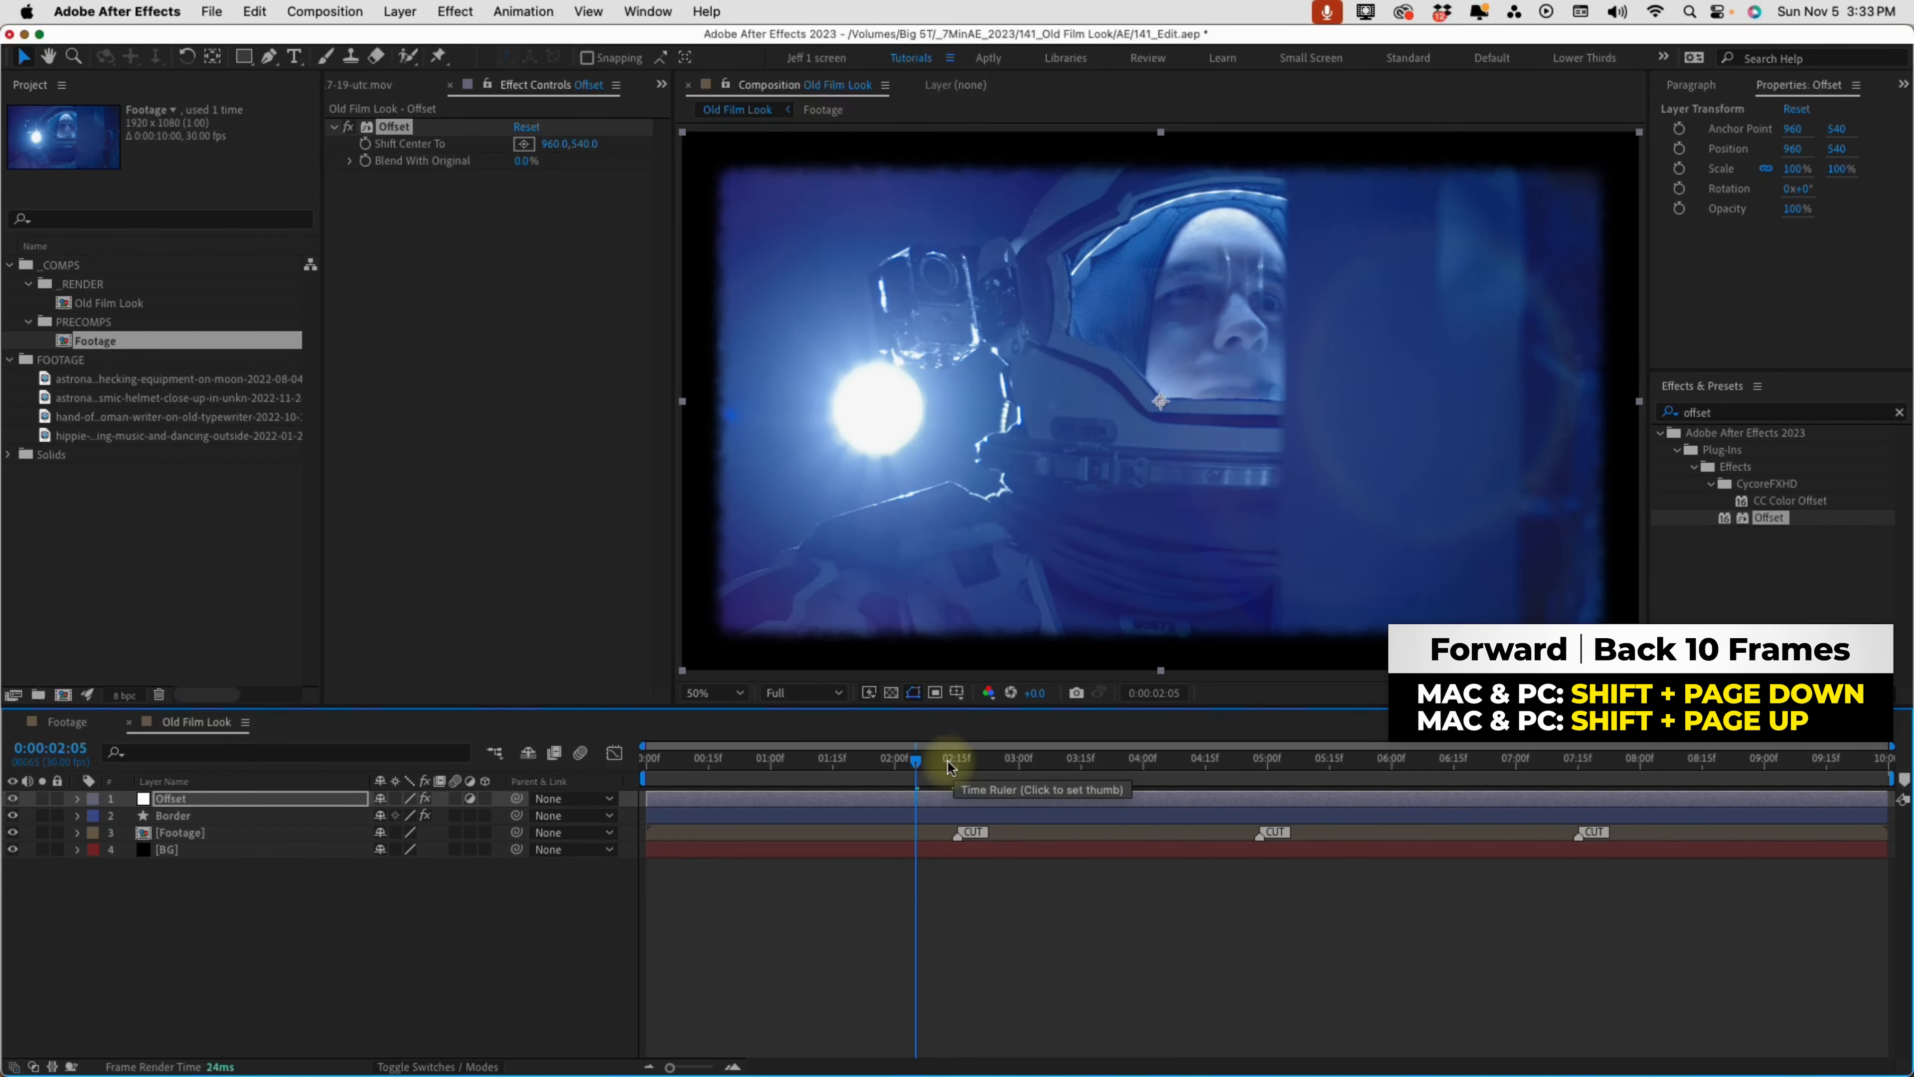
{"action": "left_click", "coordinate": [365, 144]}
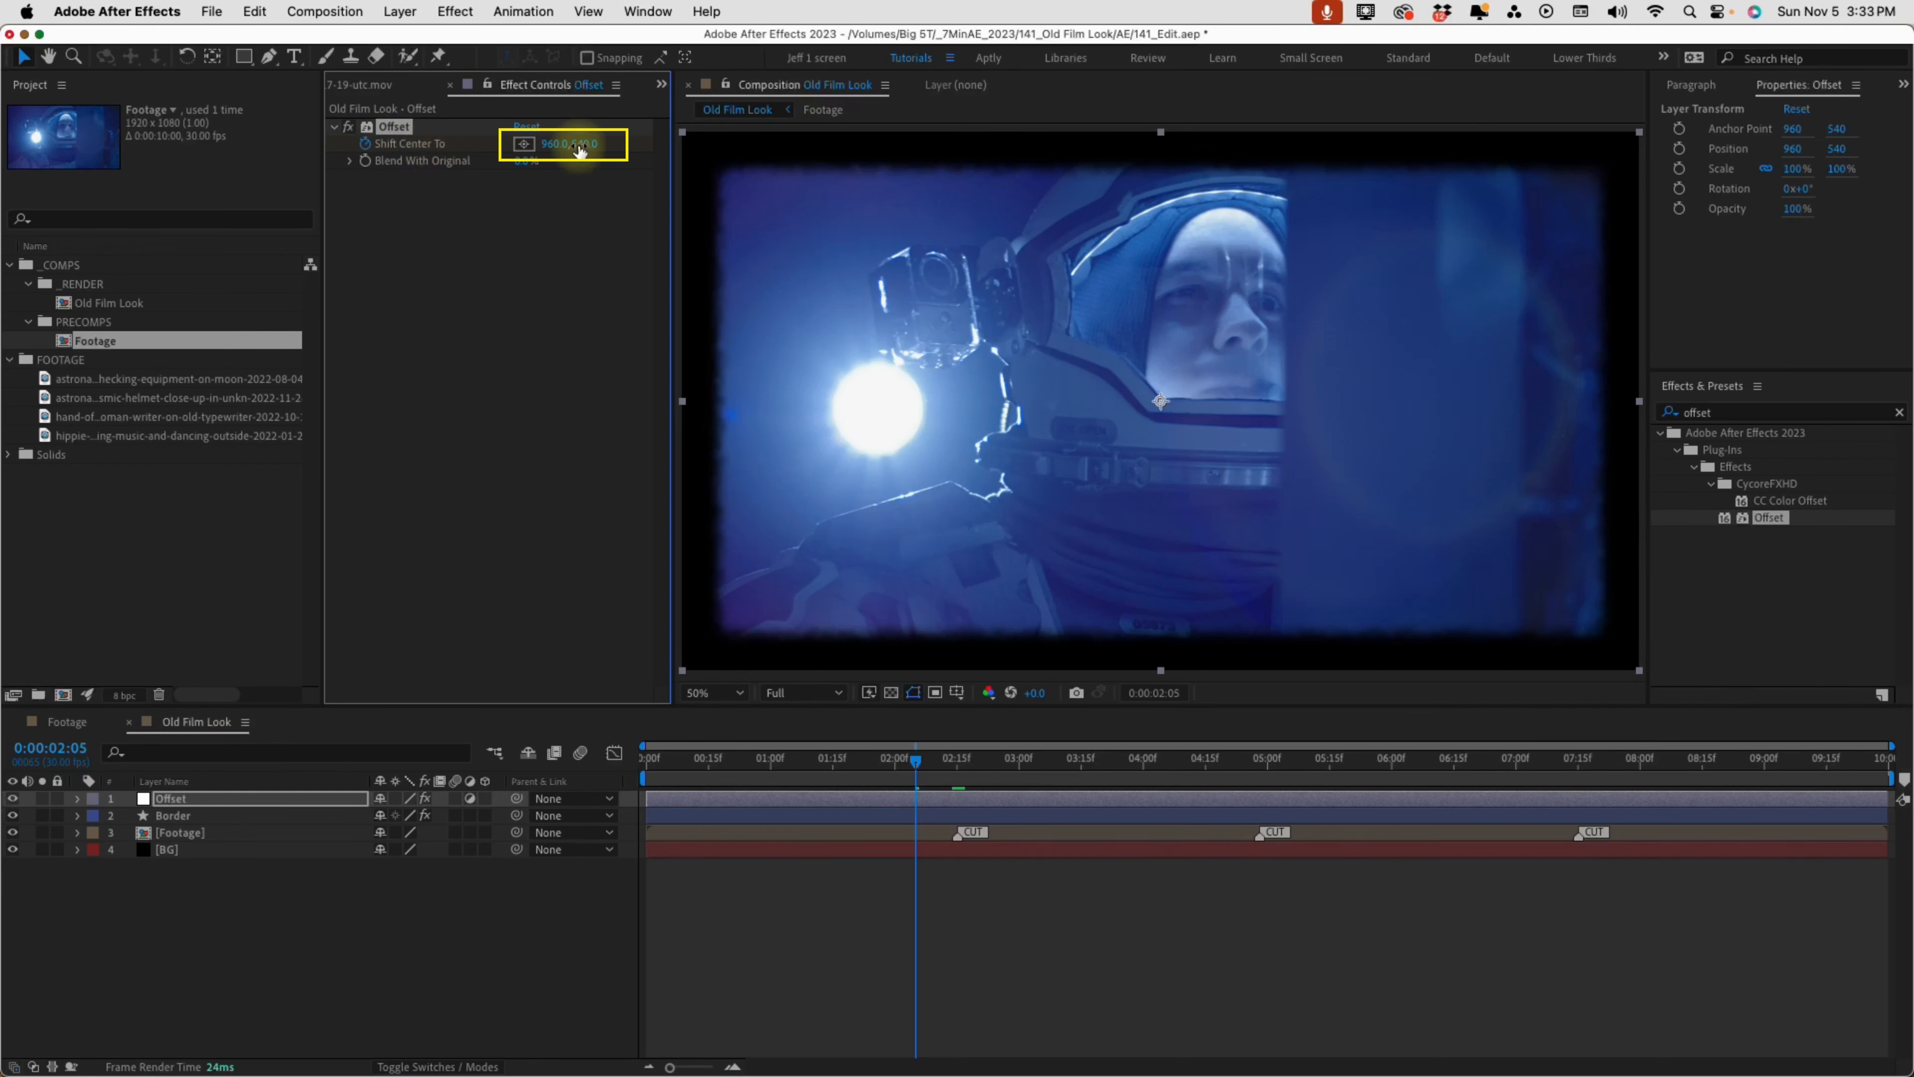
{"action": "key", "text": "u"}
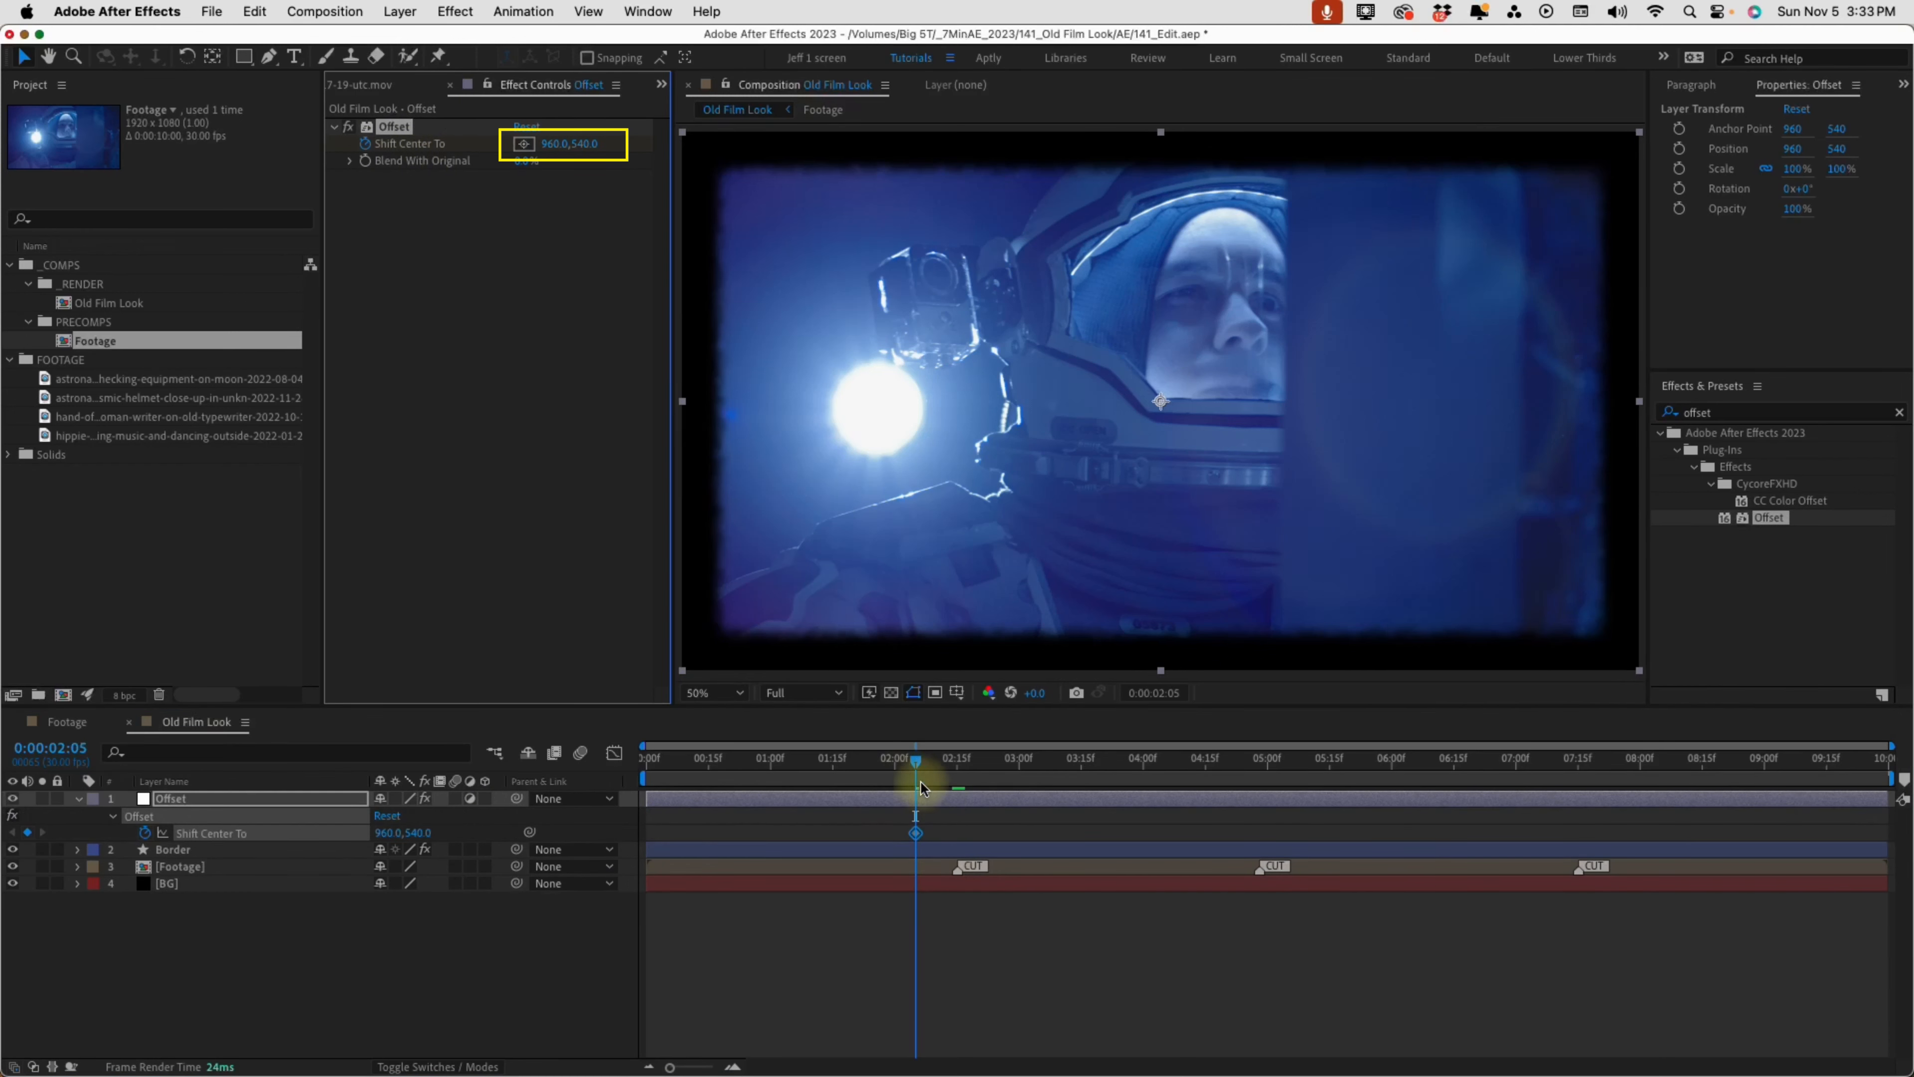
At 0:00:02:25, subtract 1080 from the vertical Shift Center To value to keyframe it at -540
{"action": "key", "text": "shift+Page_Down"}
{"action": "key", "text": "shift+Page_Down"}
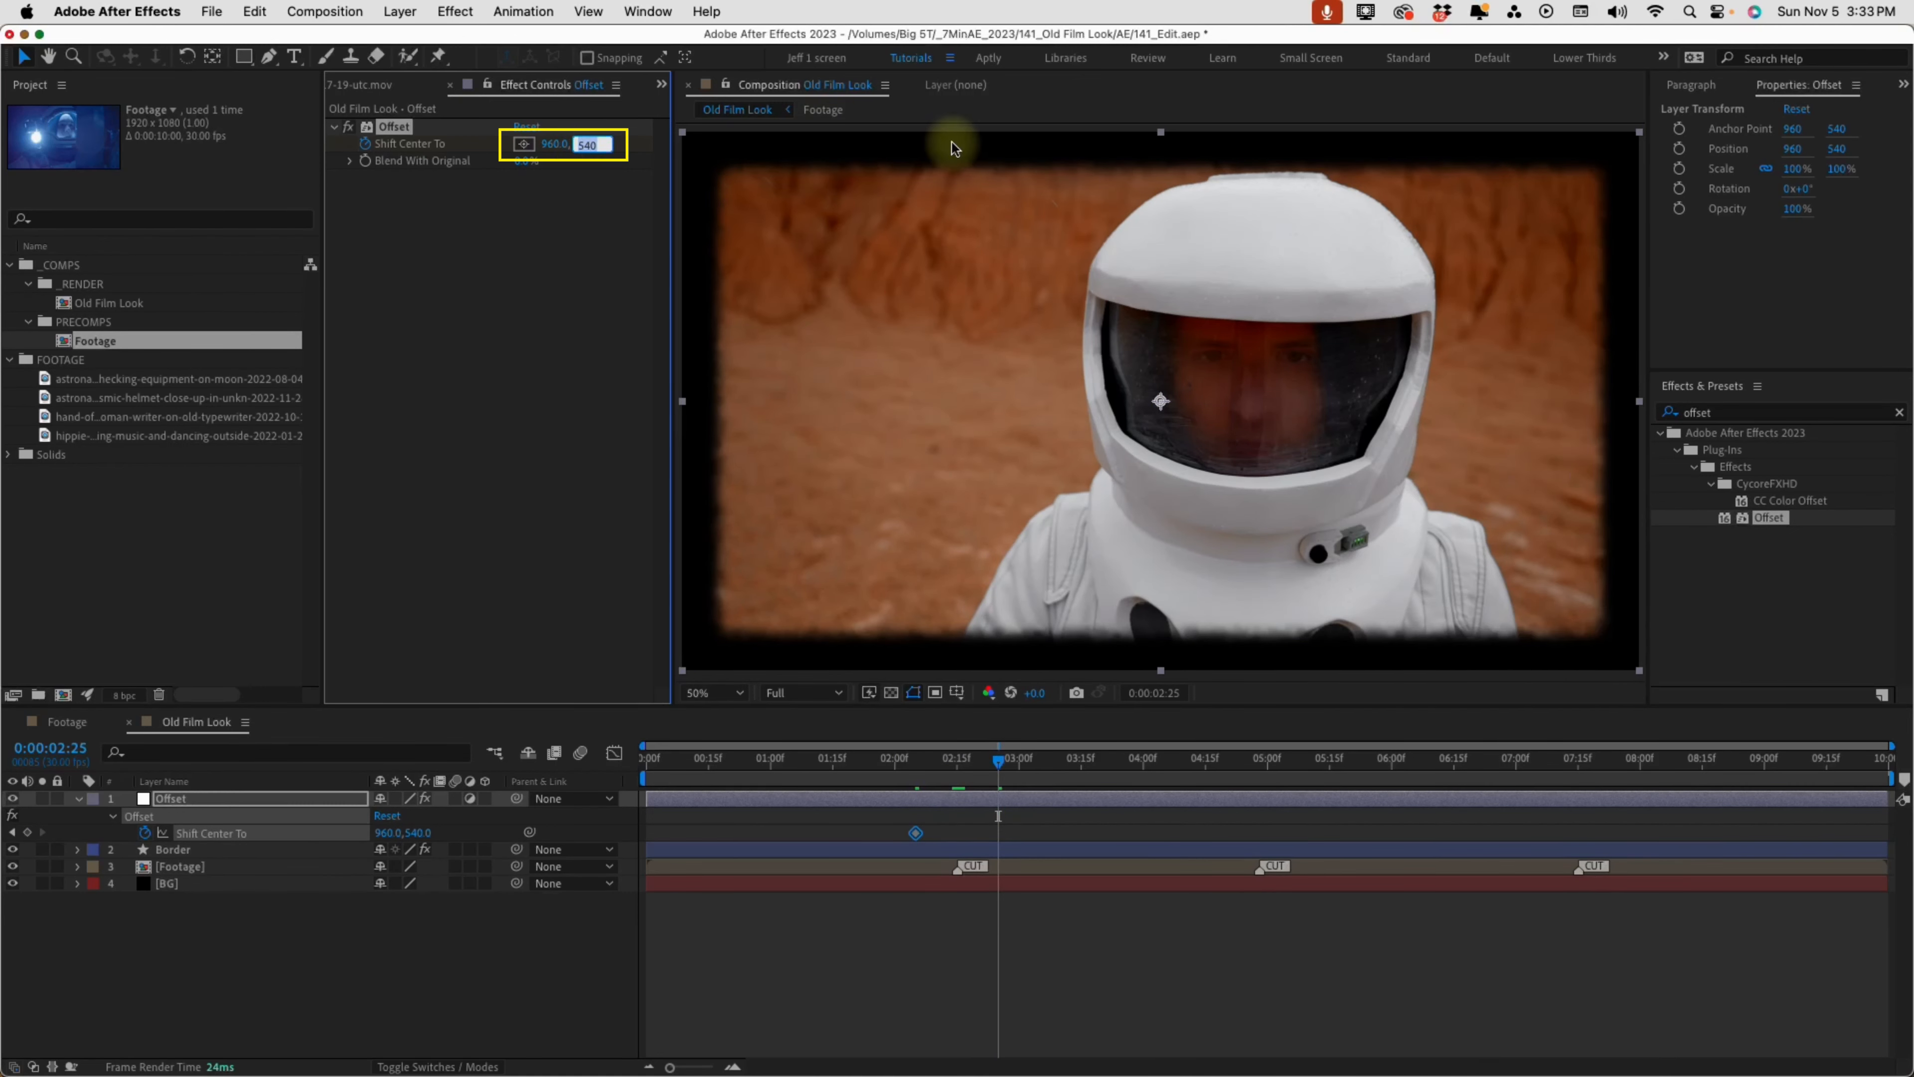
{"action": "key", "text": "Right"}
{"action": "type", "text": "-"}
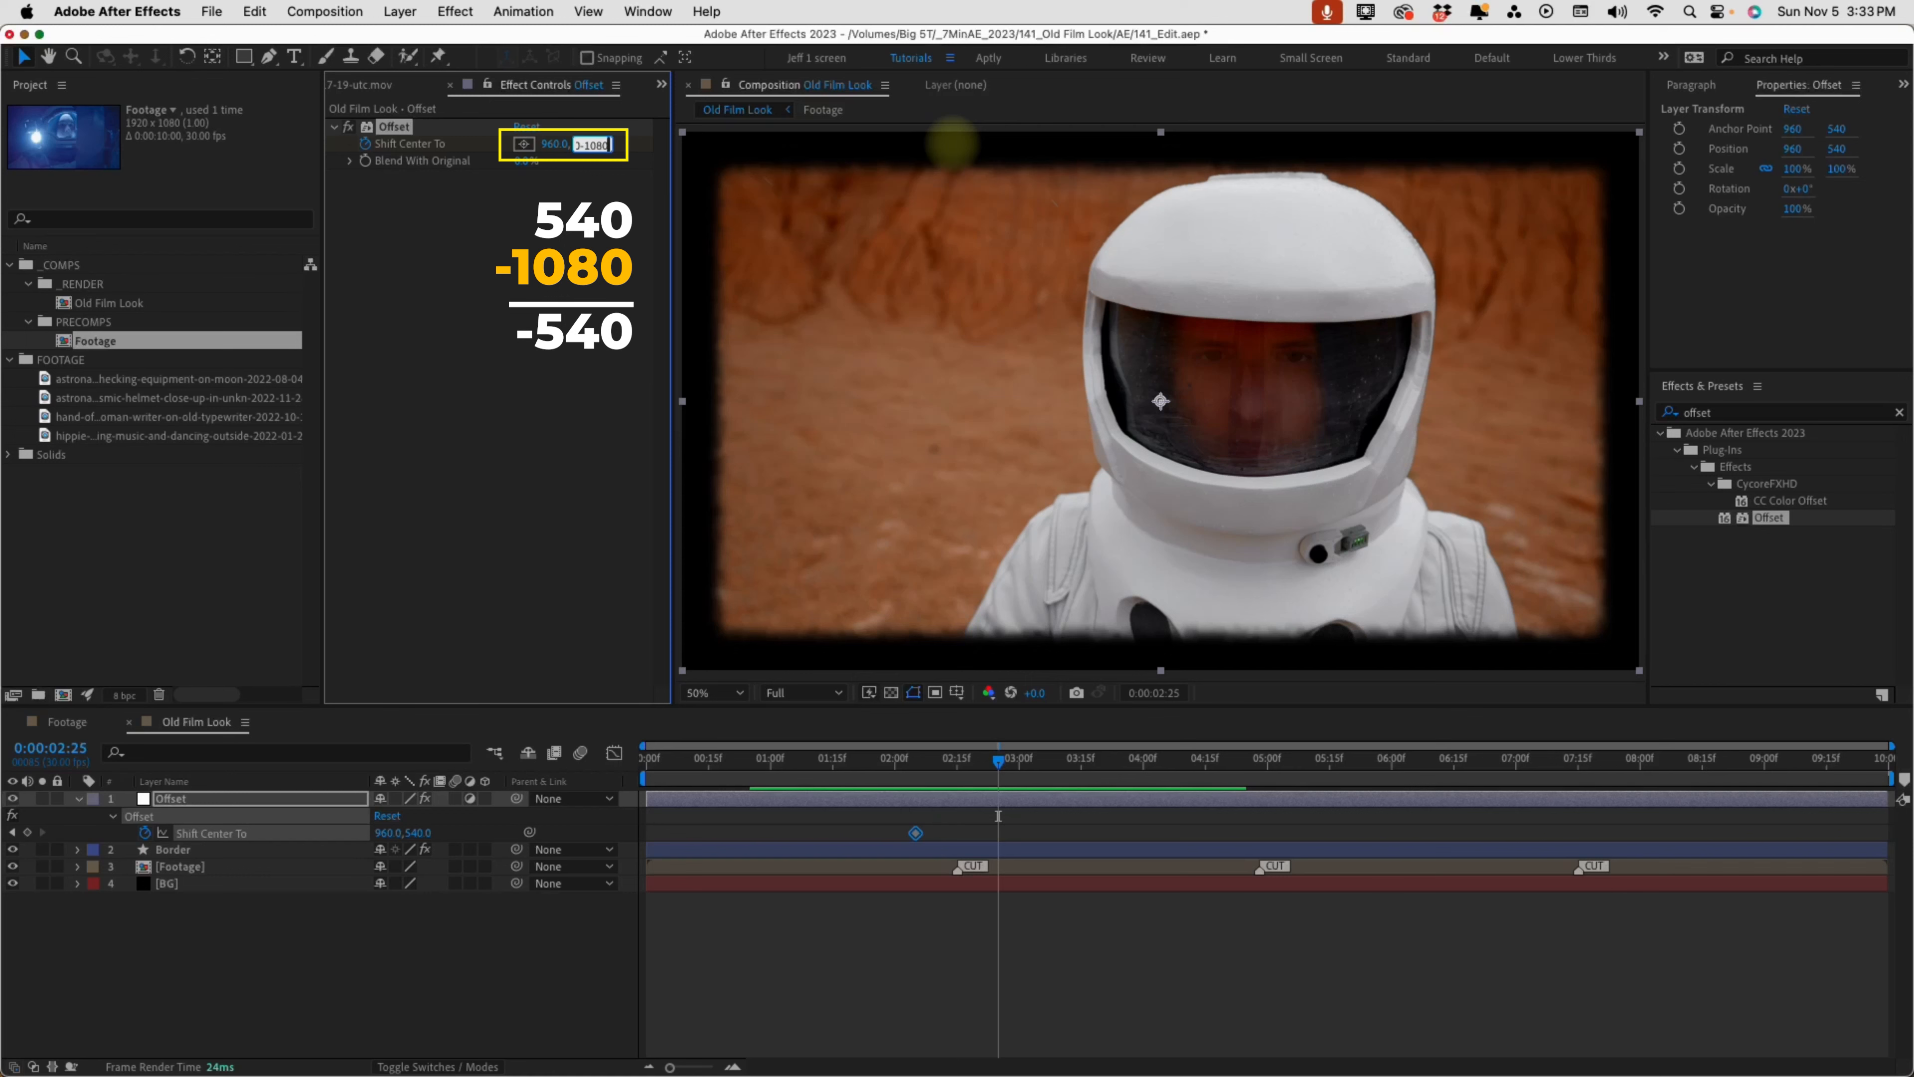
{"action": "type", "text": "1080"}
{"action": "key", "text": "Return"}
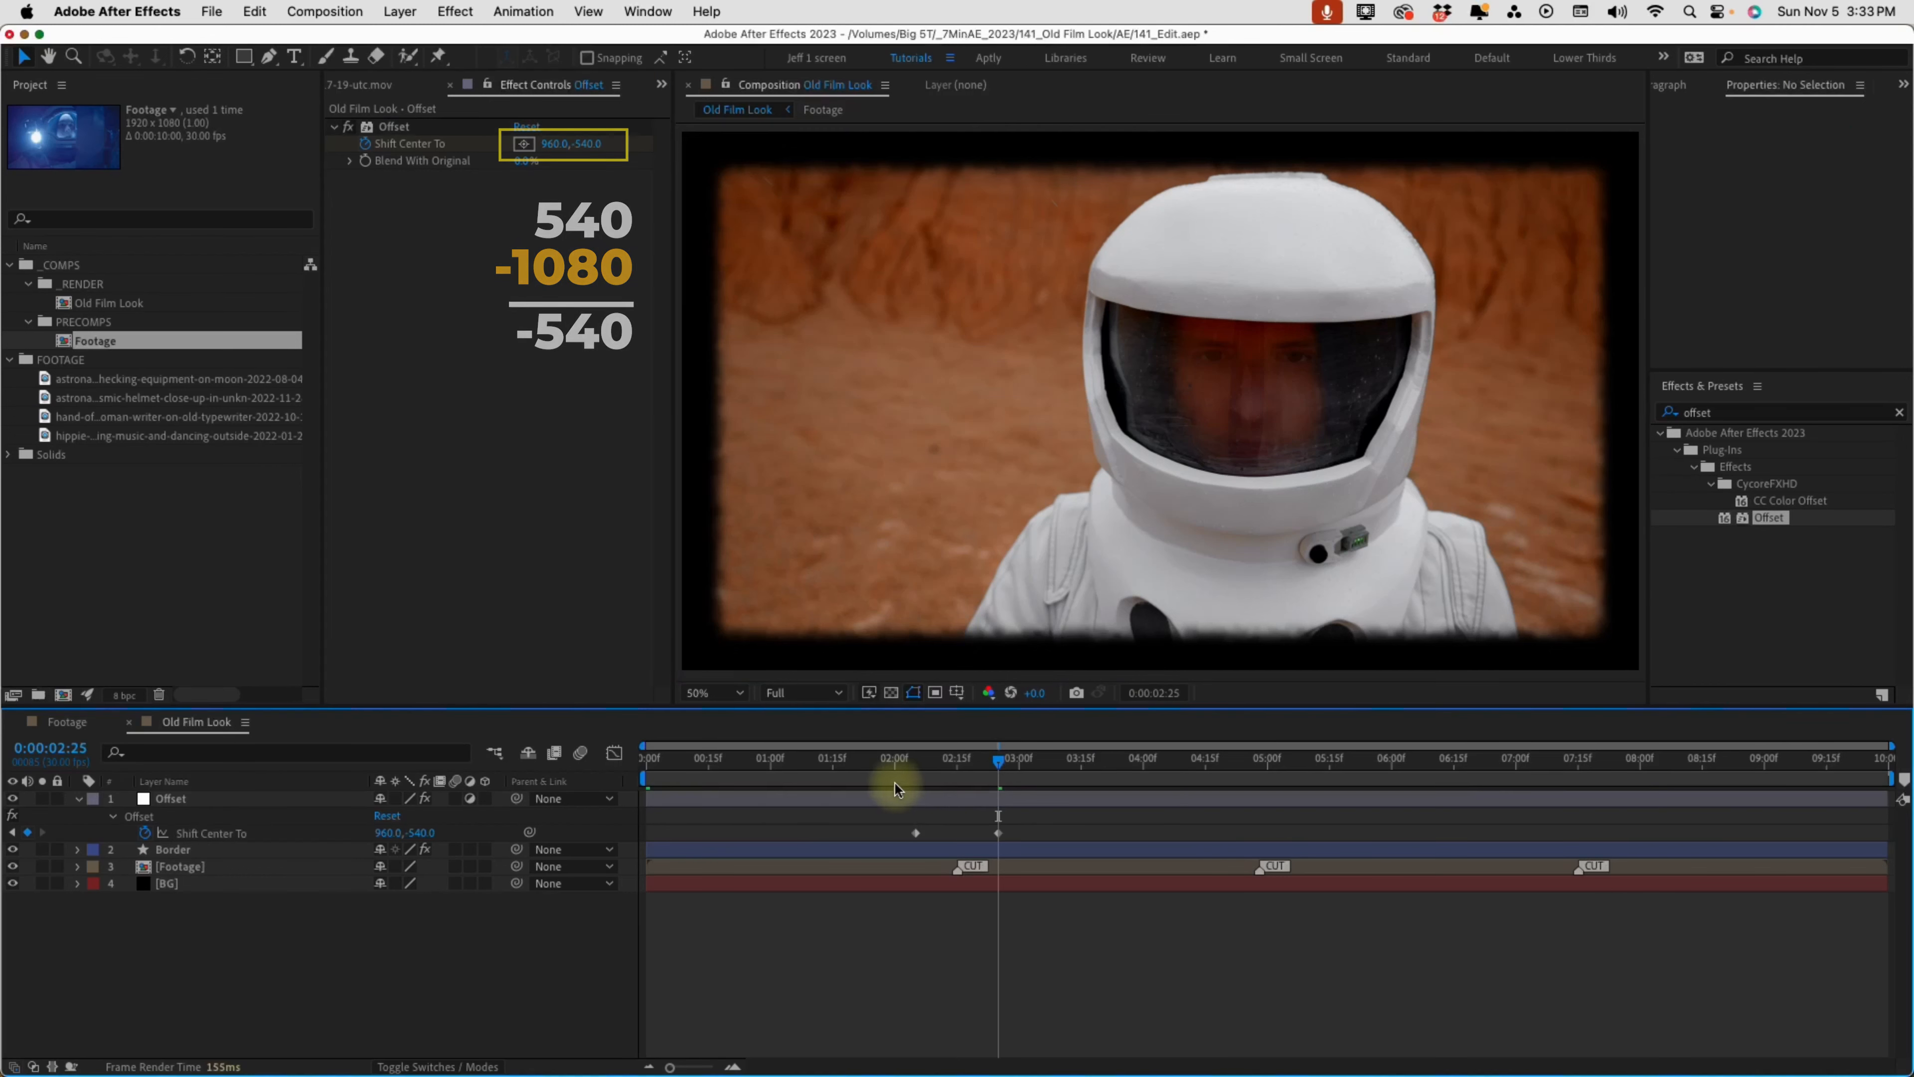
Tighten the first roll transition by moving its Shift Center To keyframes to 0:00:02:10 and 0:00:02:20, and preview it
{"action": "left_click", "coordinate": [921, 773]}
{"action": "left_click_drag", "start_coordinate": [920, 772], "coordinate": [958, 765]}
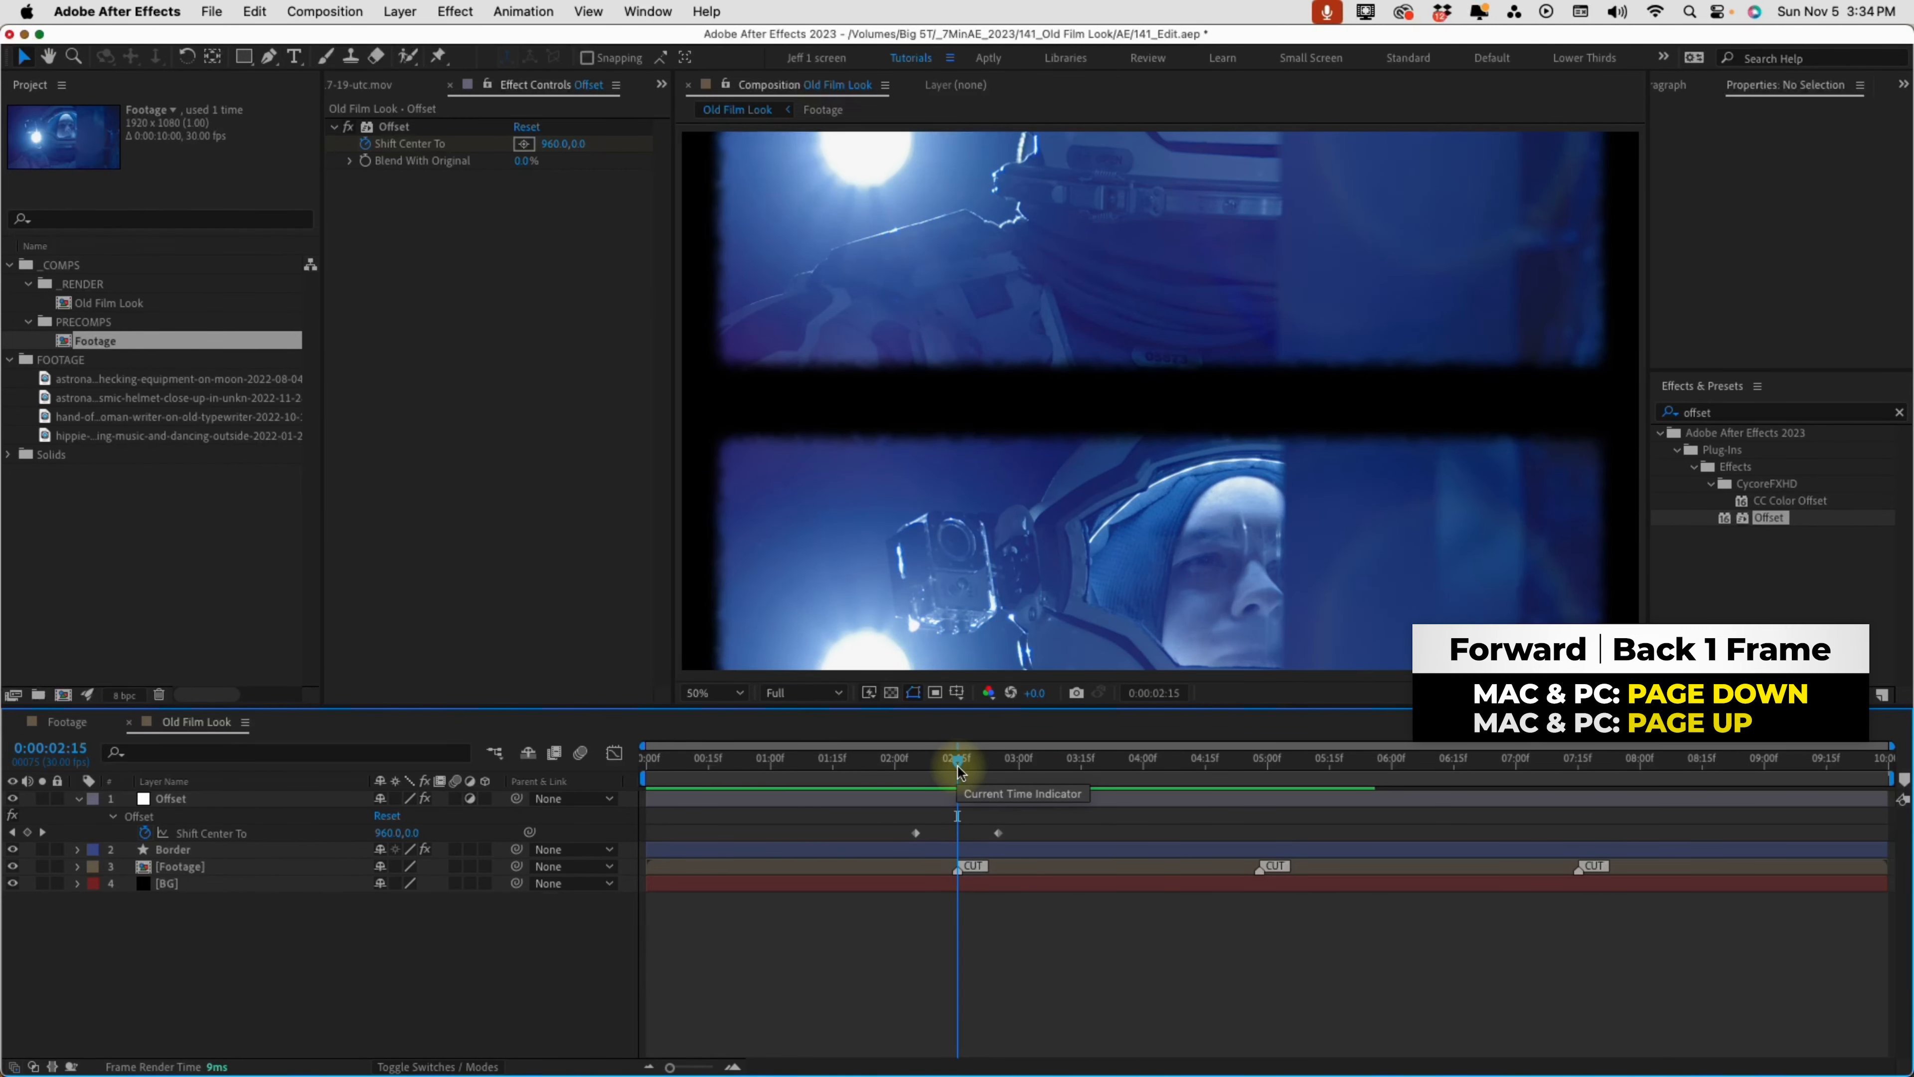
{"action": "key", "text": "Page_Up"}
{"action": "key", "text": "Page_Up"}
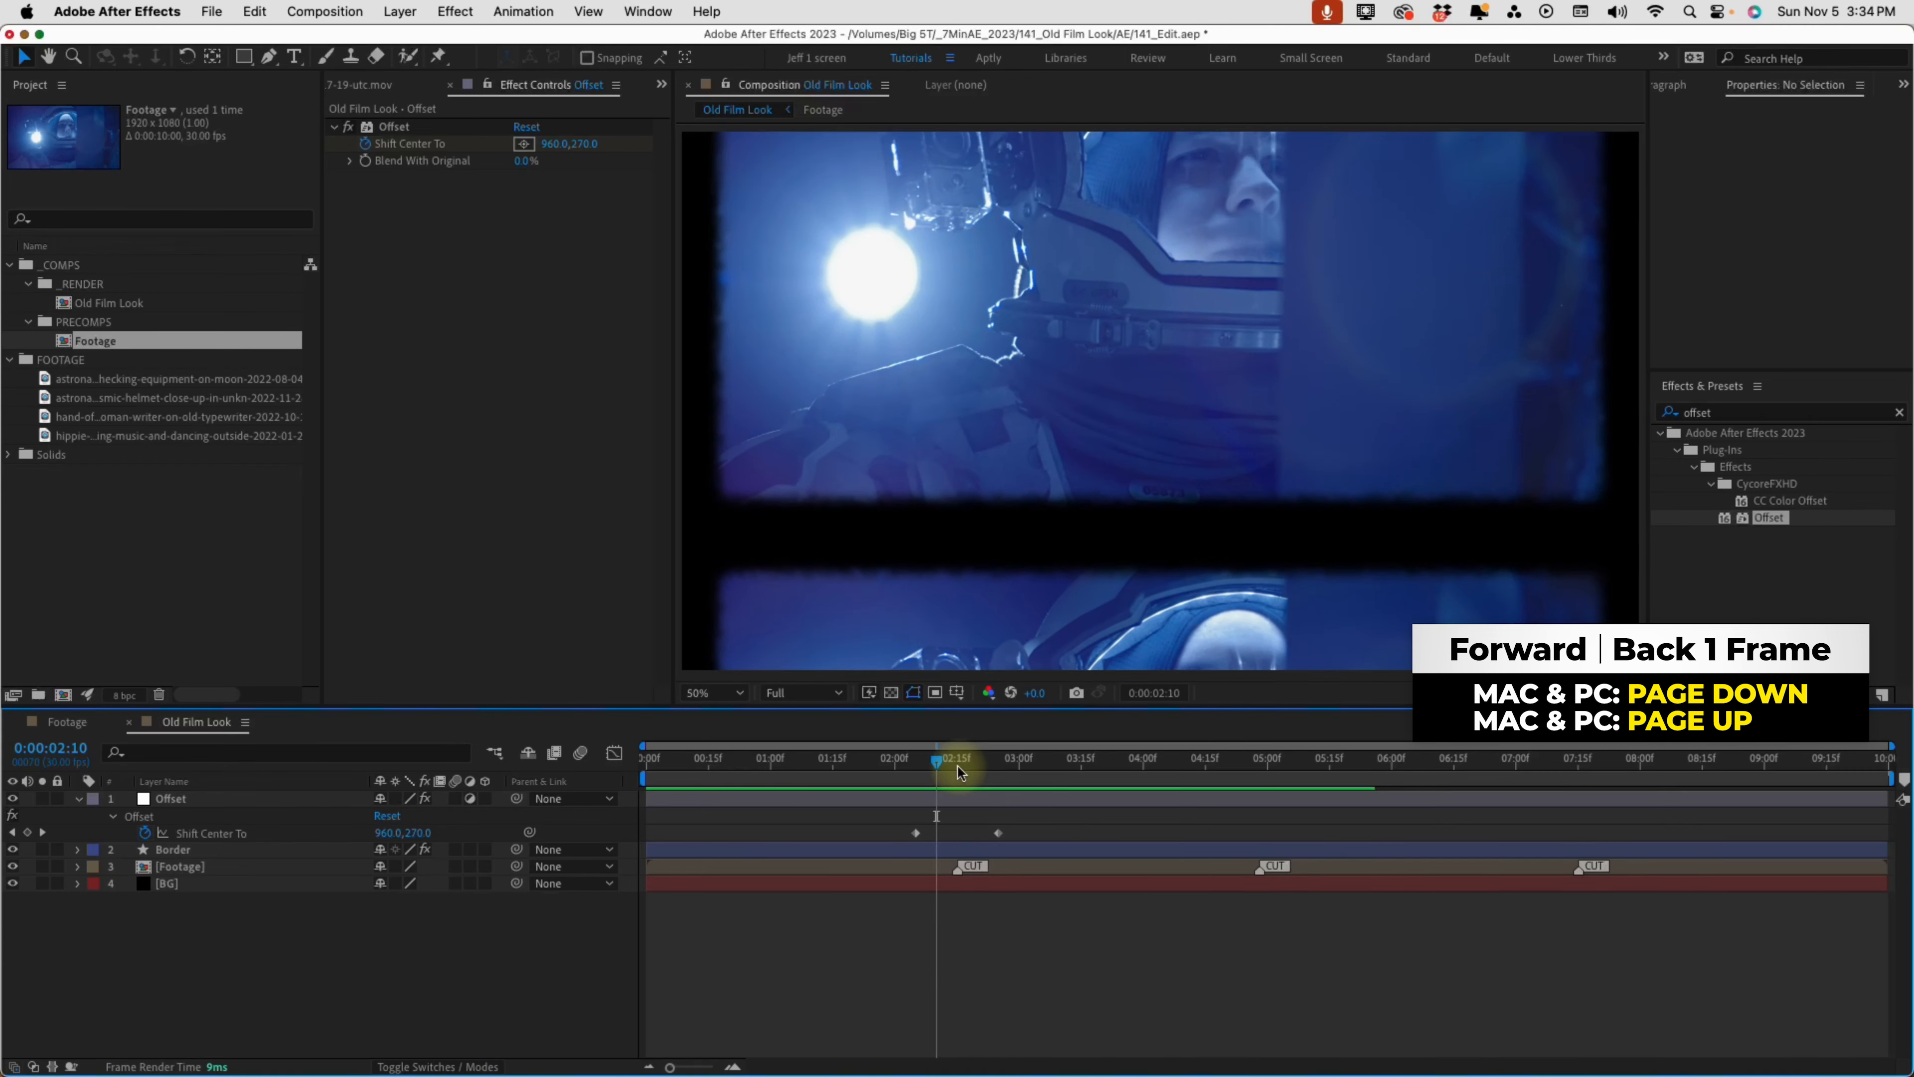
{"action": "left_click_drag", "start_coordinate": [916, 832], "coordinate": [932, 838]}
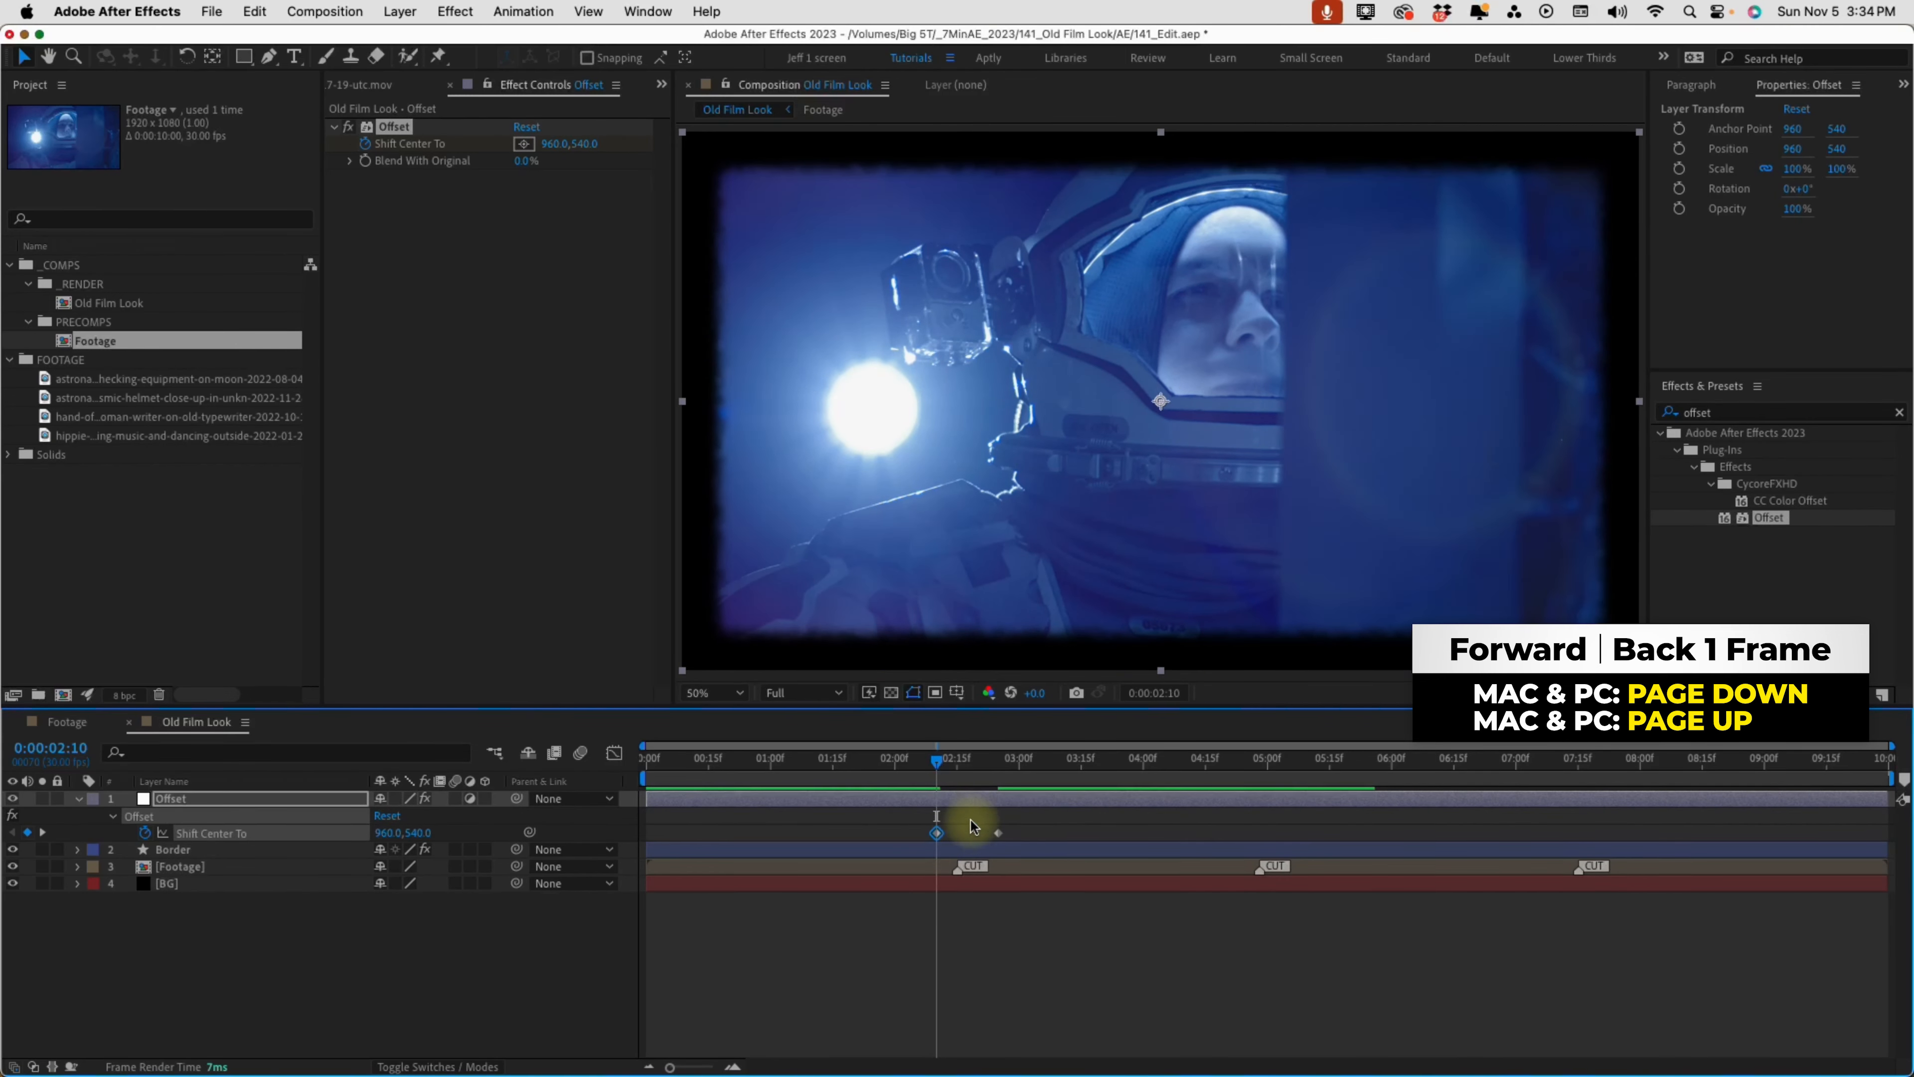
{"action": "key", "text": "shift+Page_Down"}
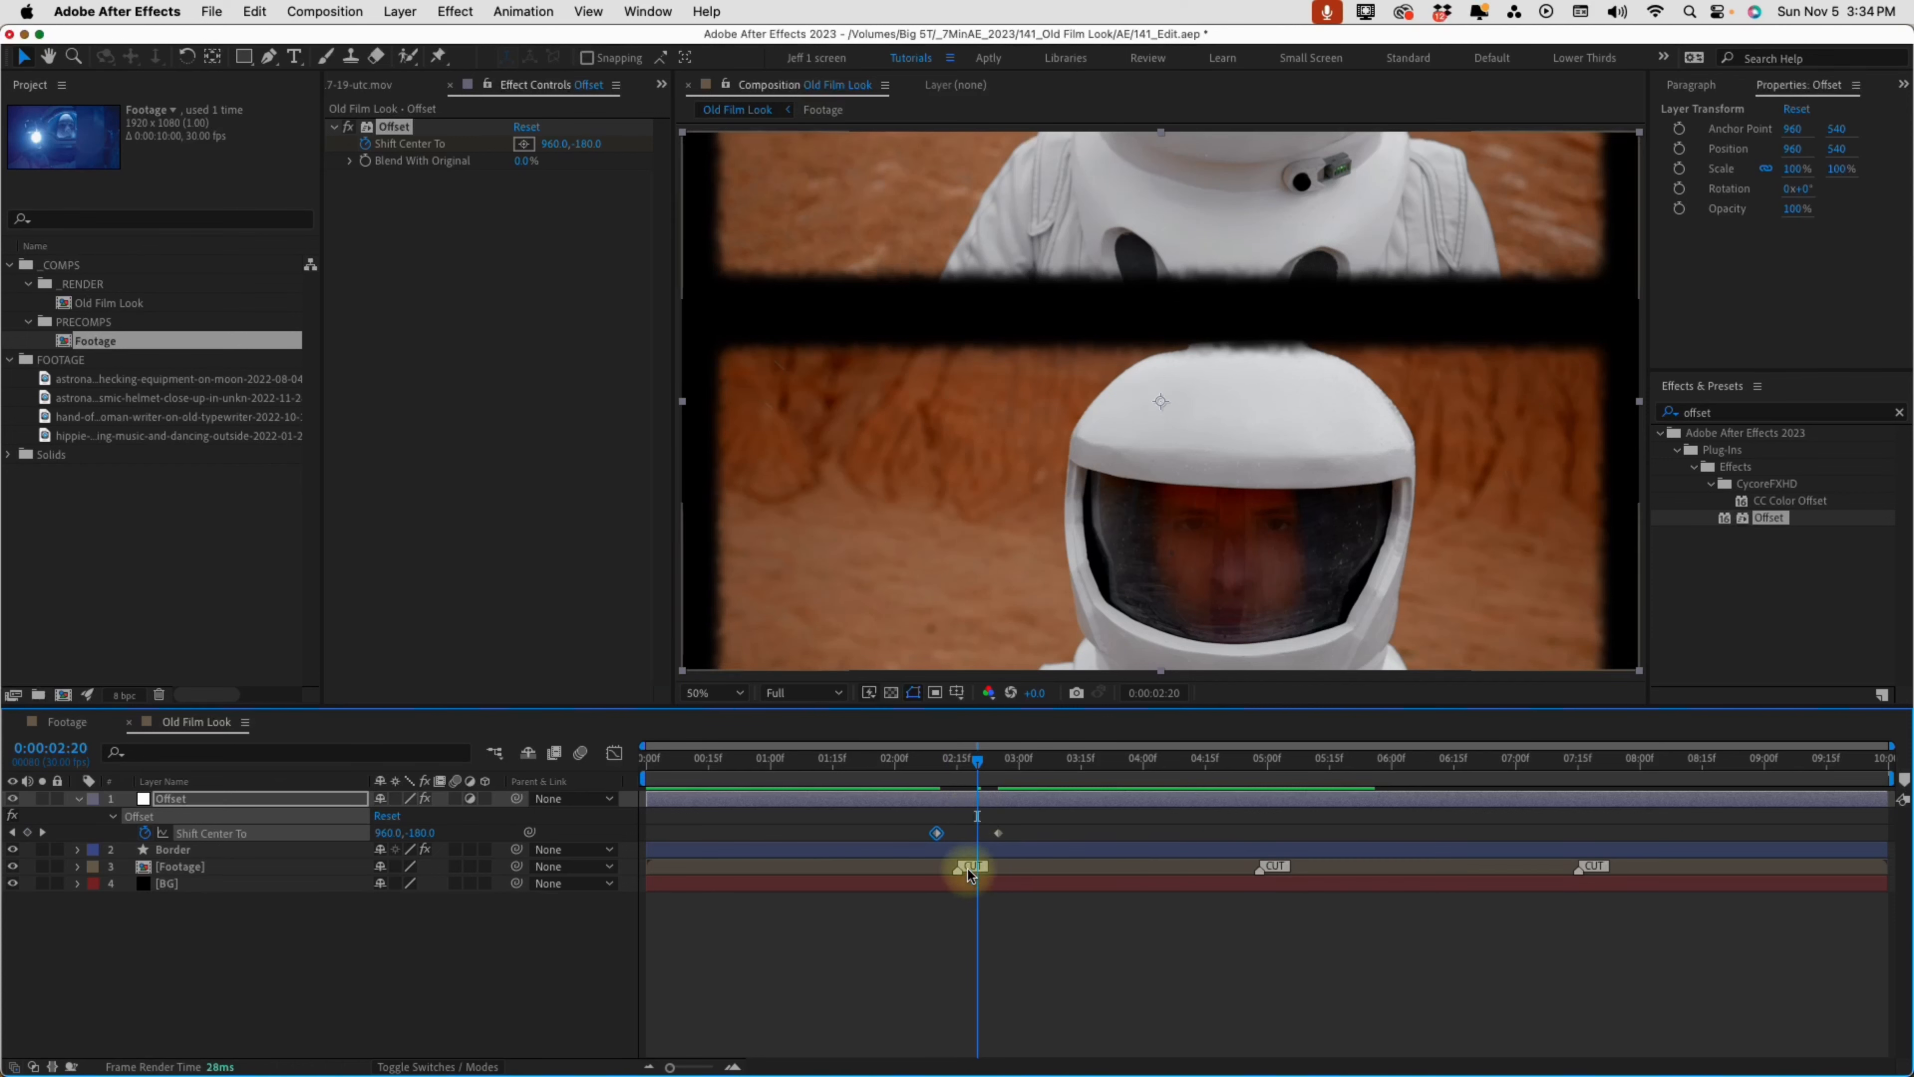
{"action": "left_click_drag", "start_coordinate": [998, 832], "coordinate": [973, 833]}
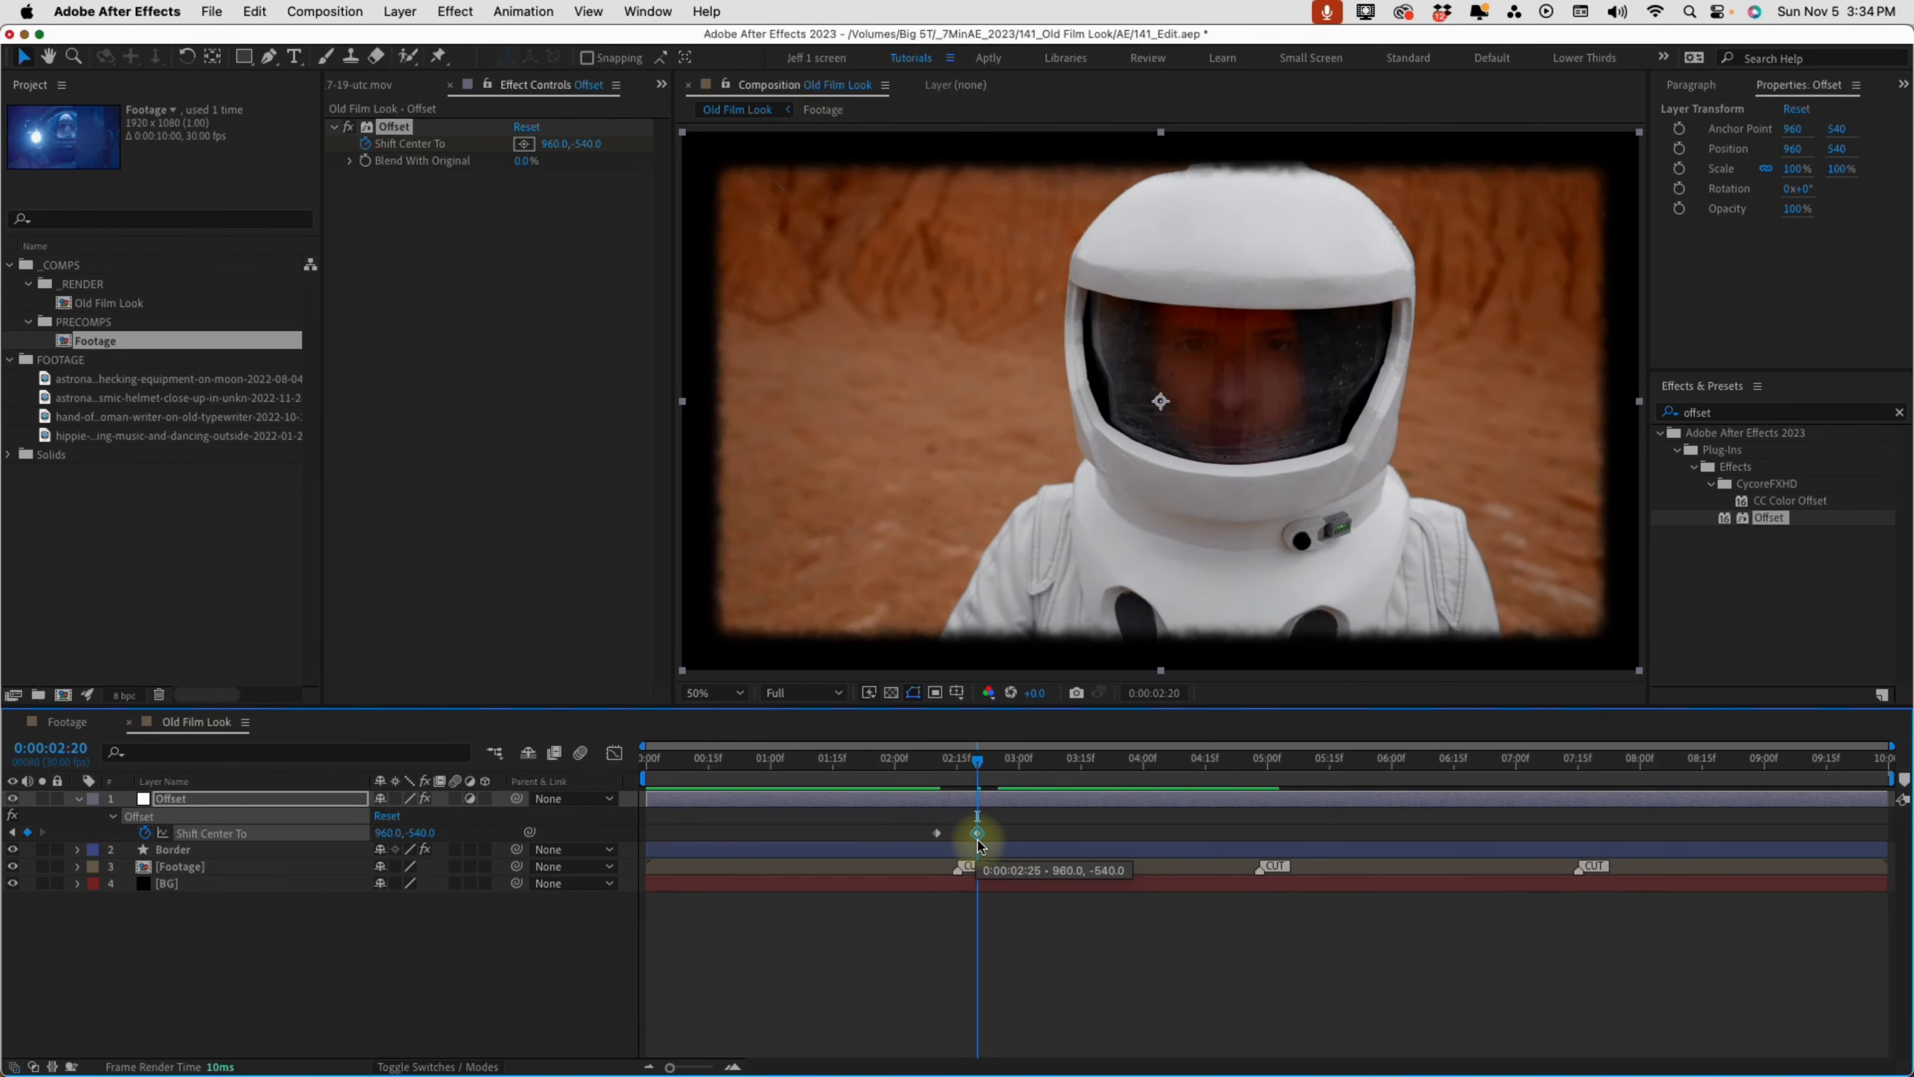
{"action": "left_click", "coordinate": [935, 764]}
{"action": "key", "text": "space"}
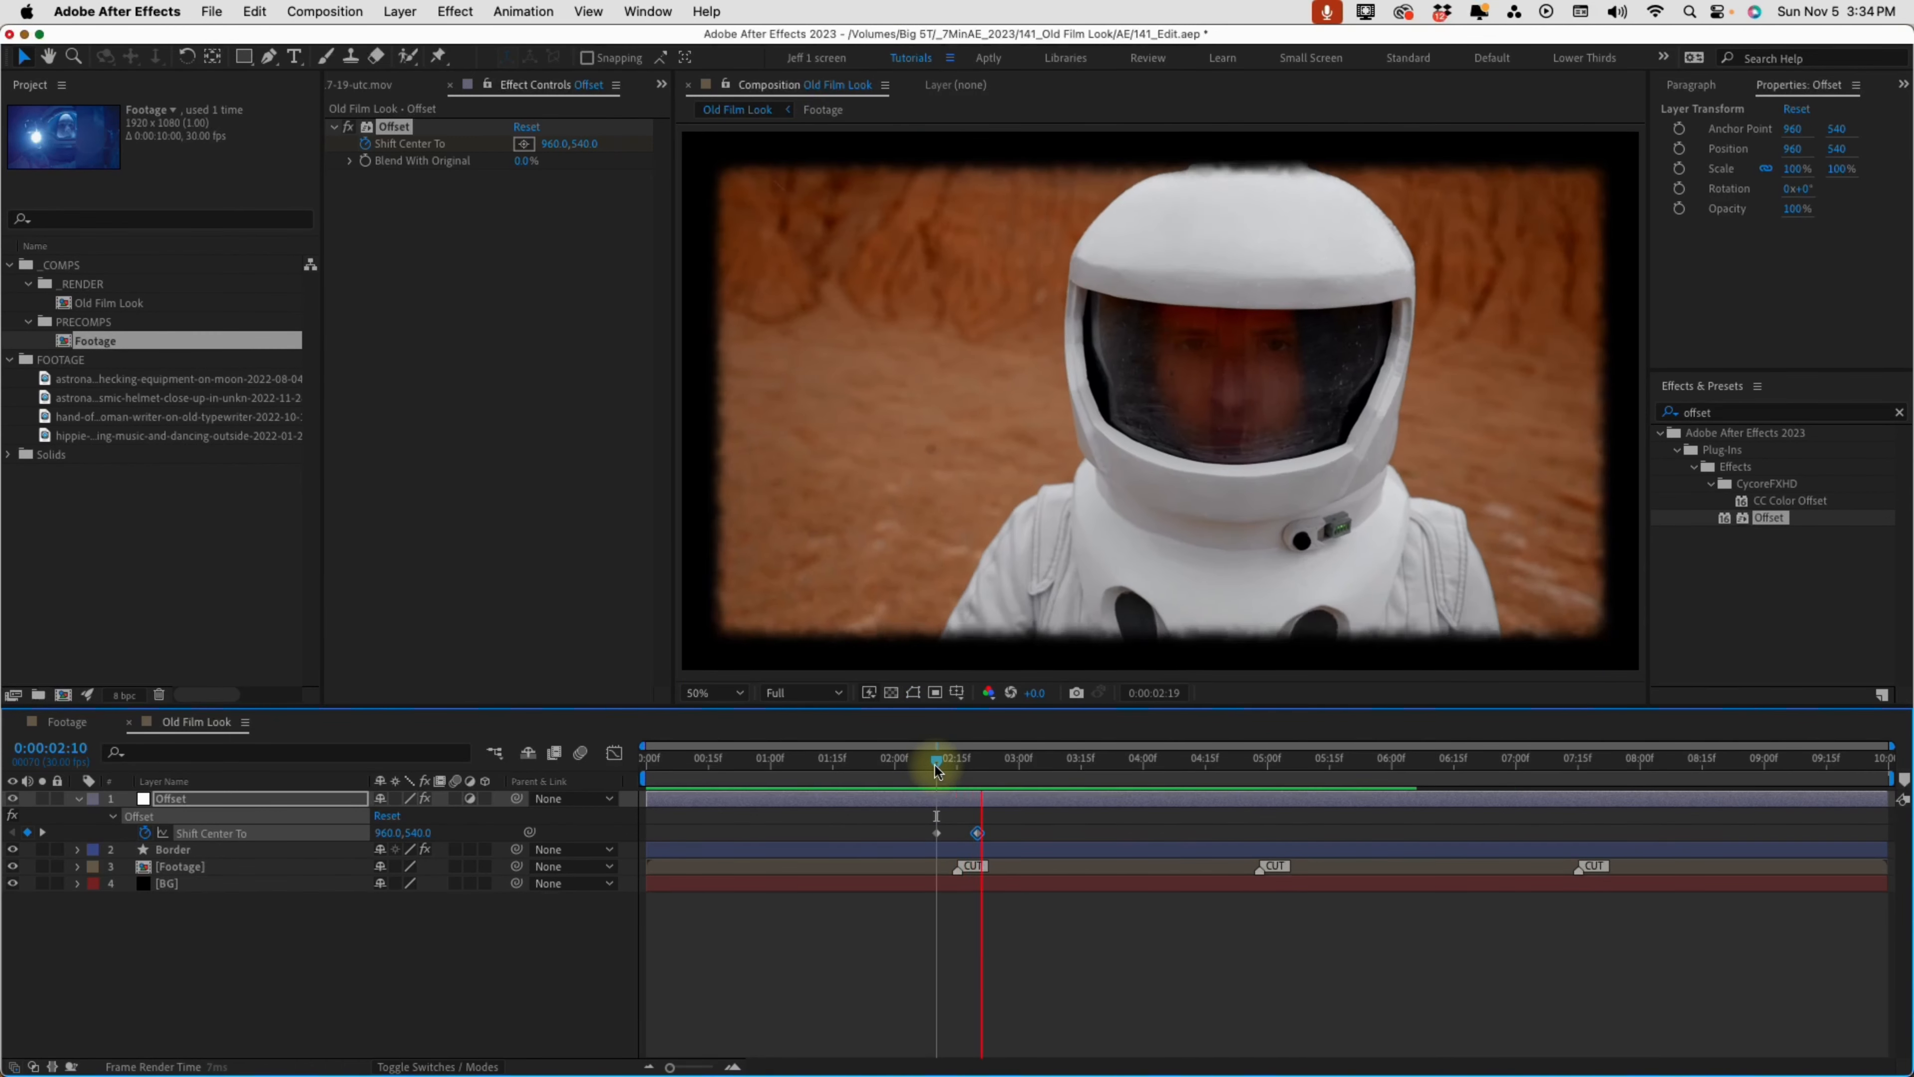
Apply Easy Ease to both Shift Center To keyframes at the first cut and preview the roll
{"action": "left_click", "coordinate": [938, 833]}
{"action": "key", "text": "F9"}
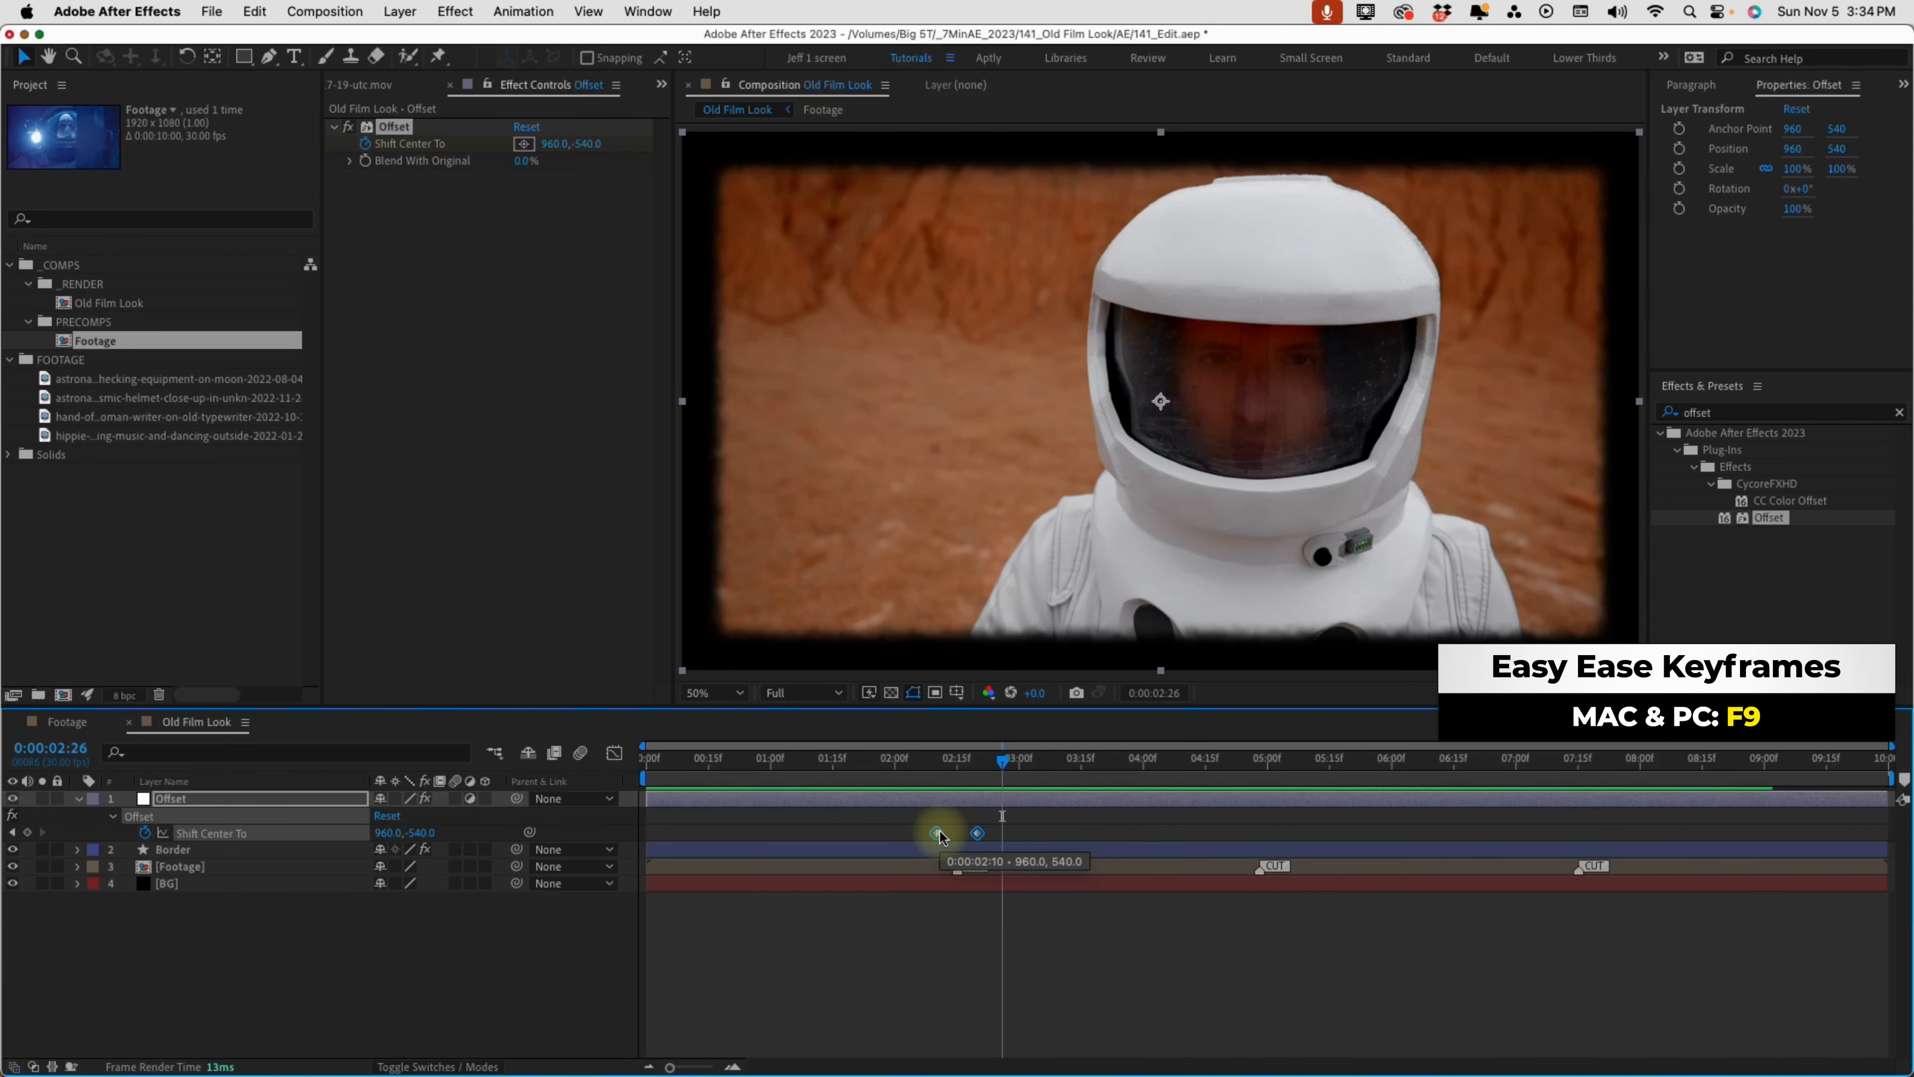
{"action": "key", "text": "F9"}
{"action": "left_click", "coordinate": [934, 758]}
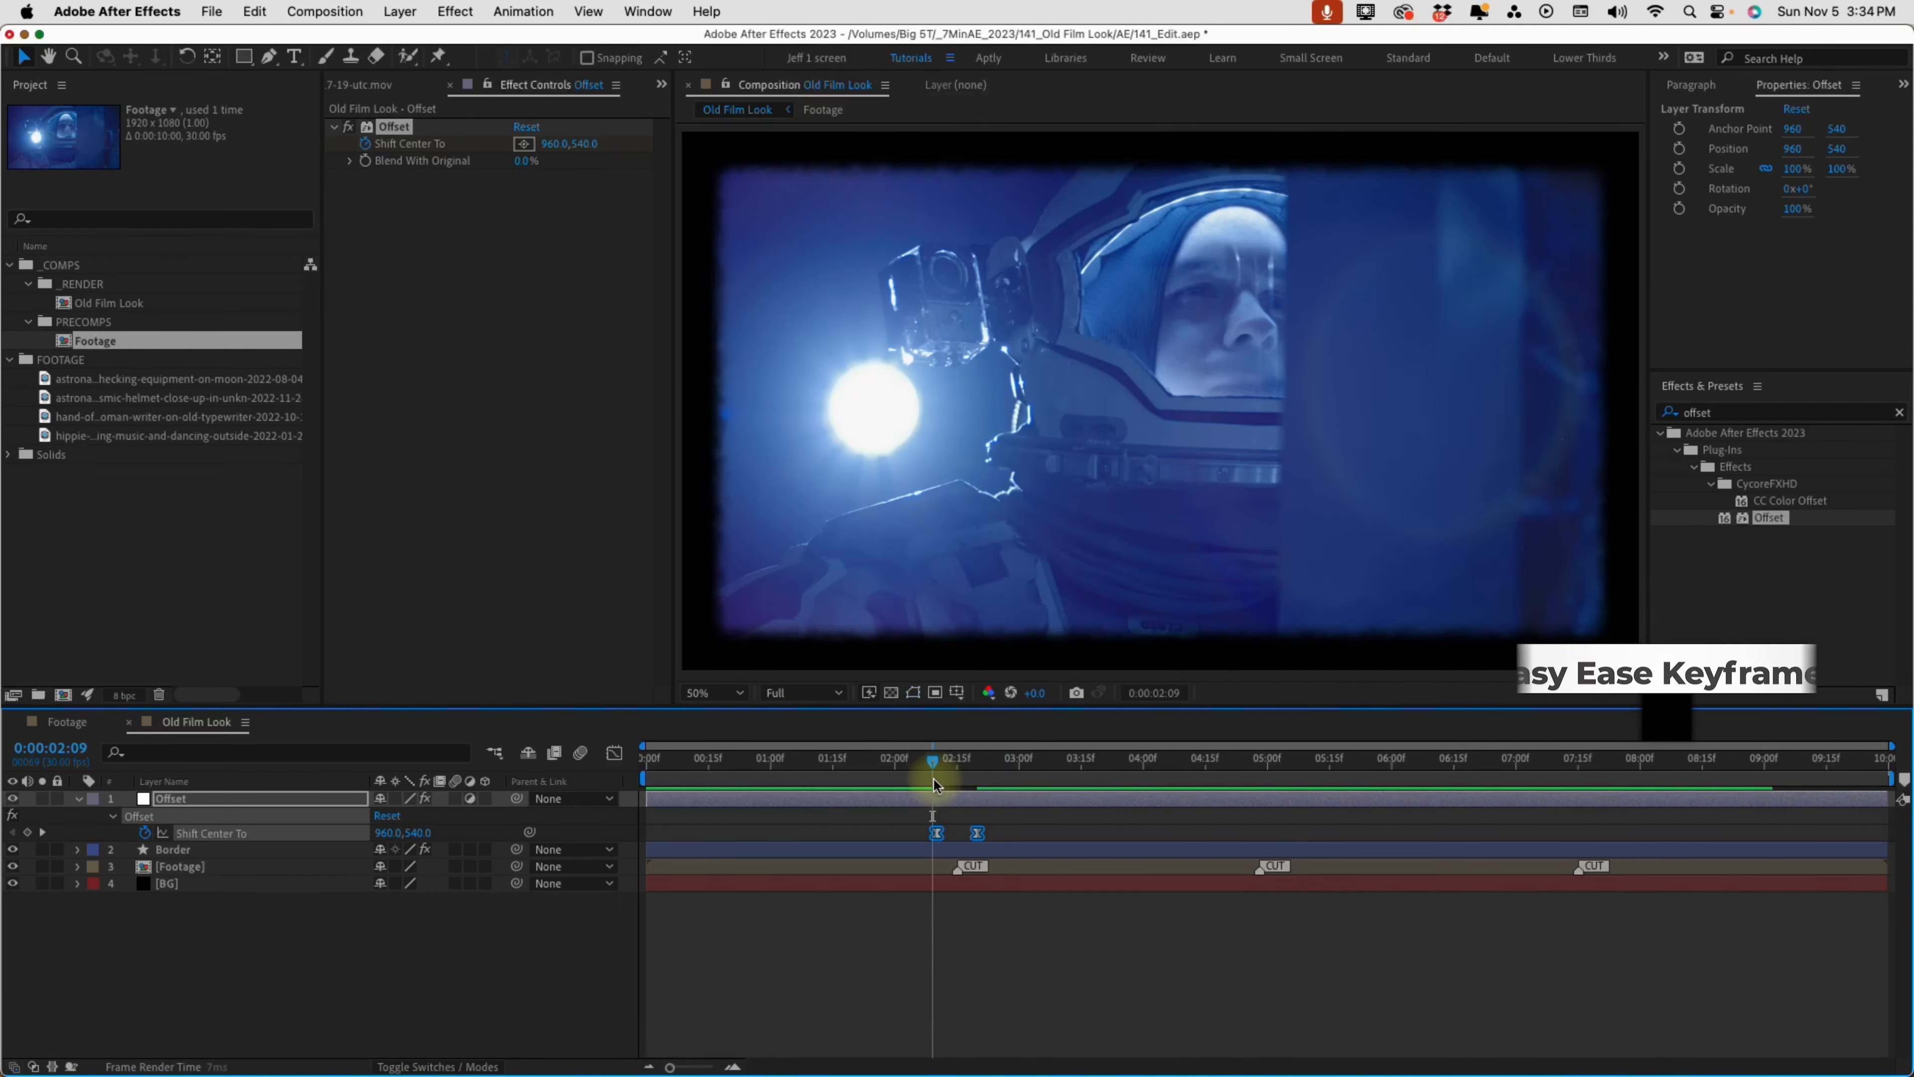
{"action": "key", "text": "space"}
Add a hold Shift Center To keyframe at 0:00:04:20, and at 0:00:05:08 subtract 2160 from the vertical value to keyframe it at -2700
{"action": "left_click", "coordinate": [1226, 780]}
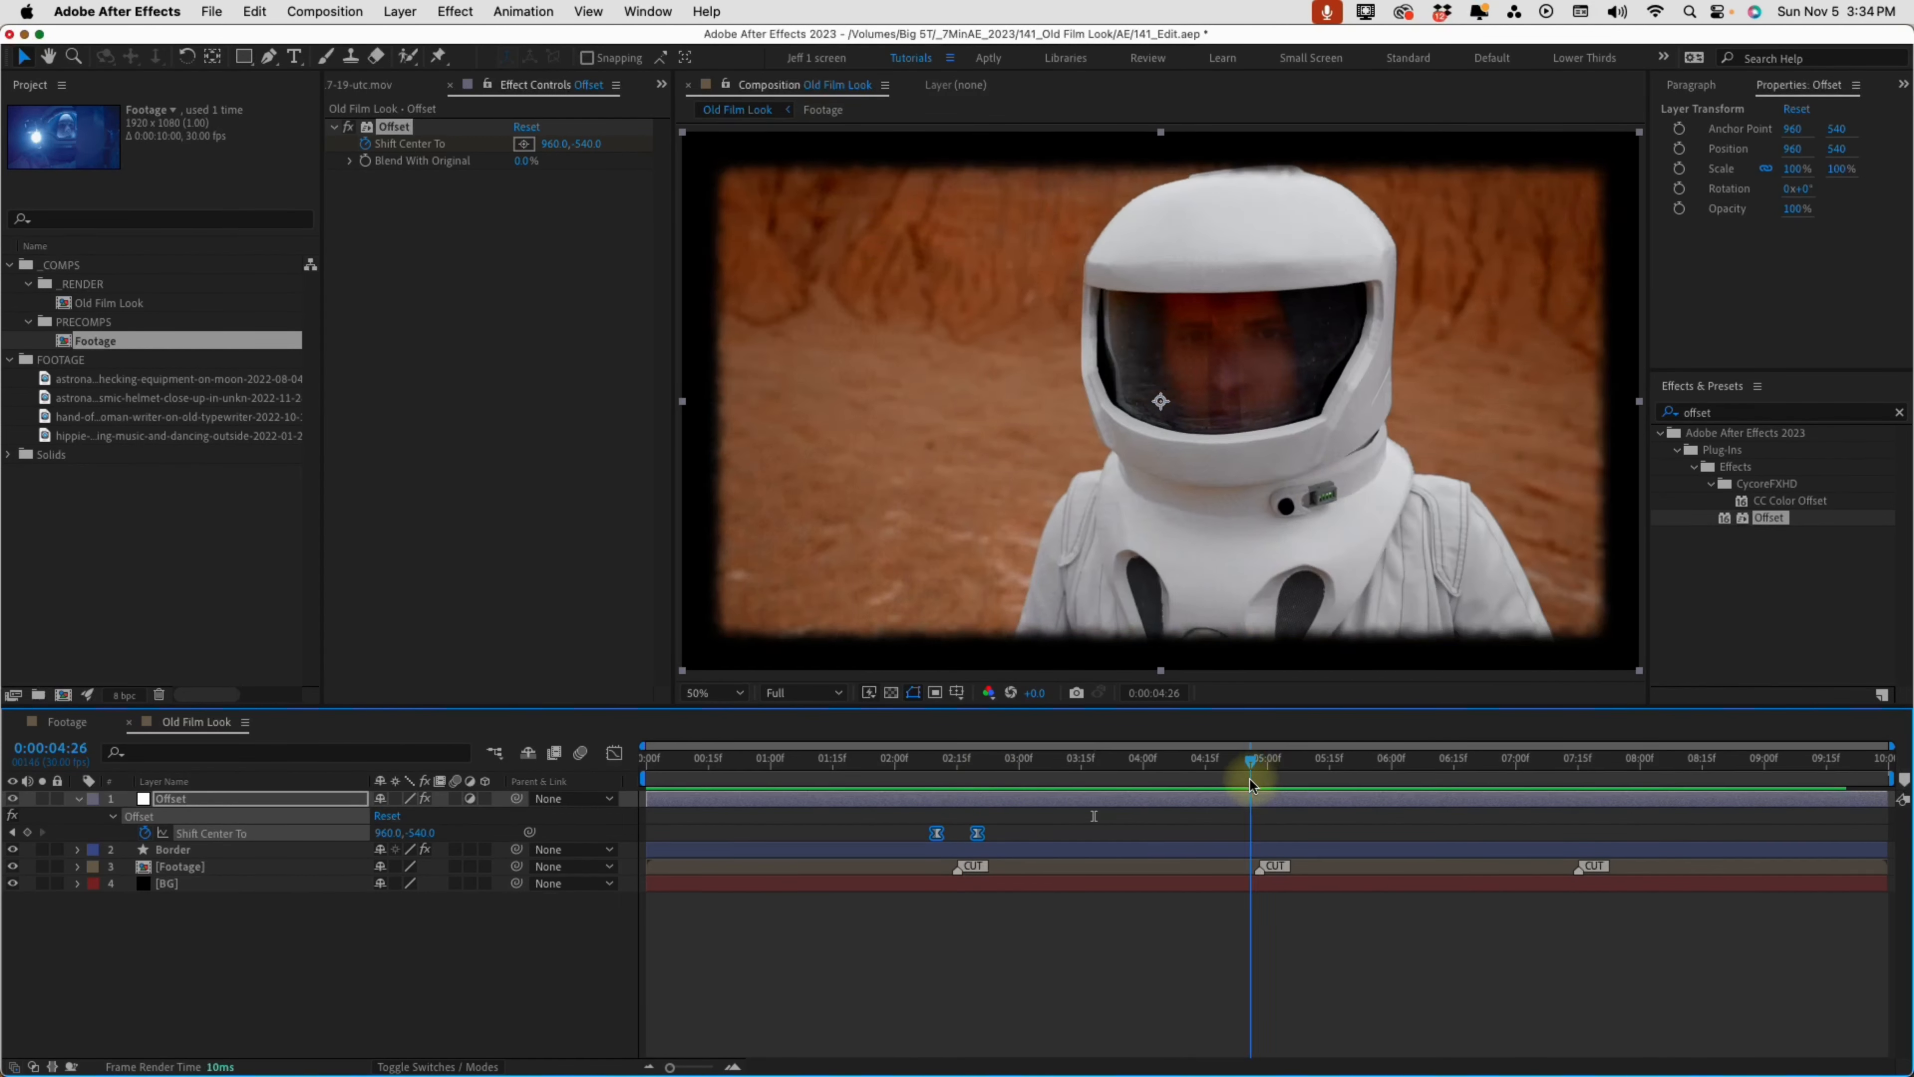
{"action": "left_click", "coordinate": [27, 832]}
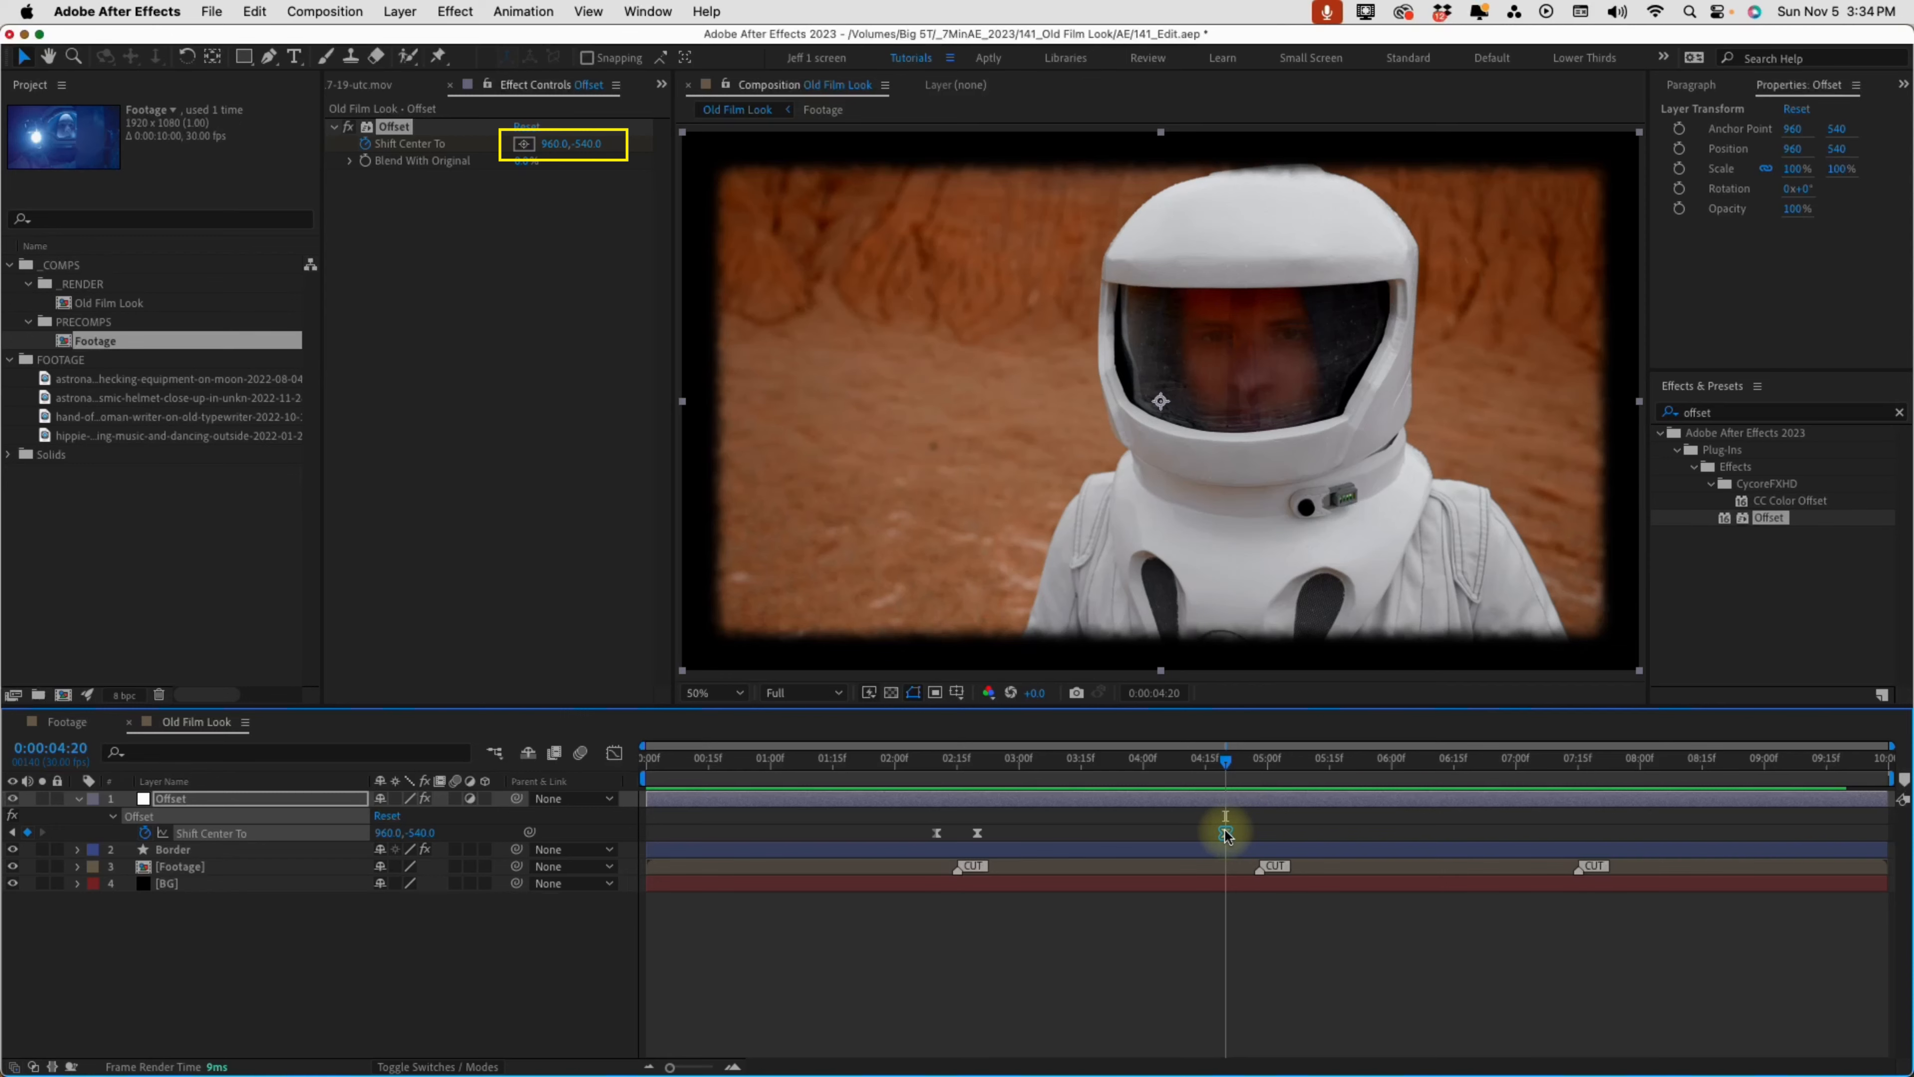
{"action": "left_click", "coordinate": [1300, 758]}
{"action": "left_click", "coordinate": [592, 149]}
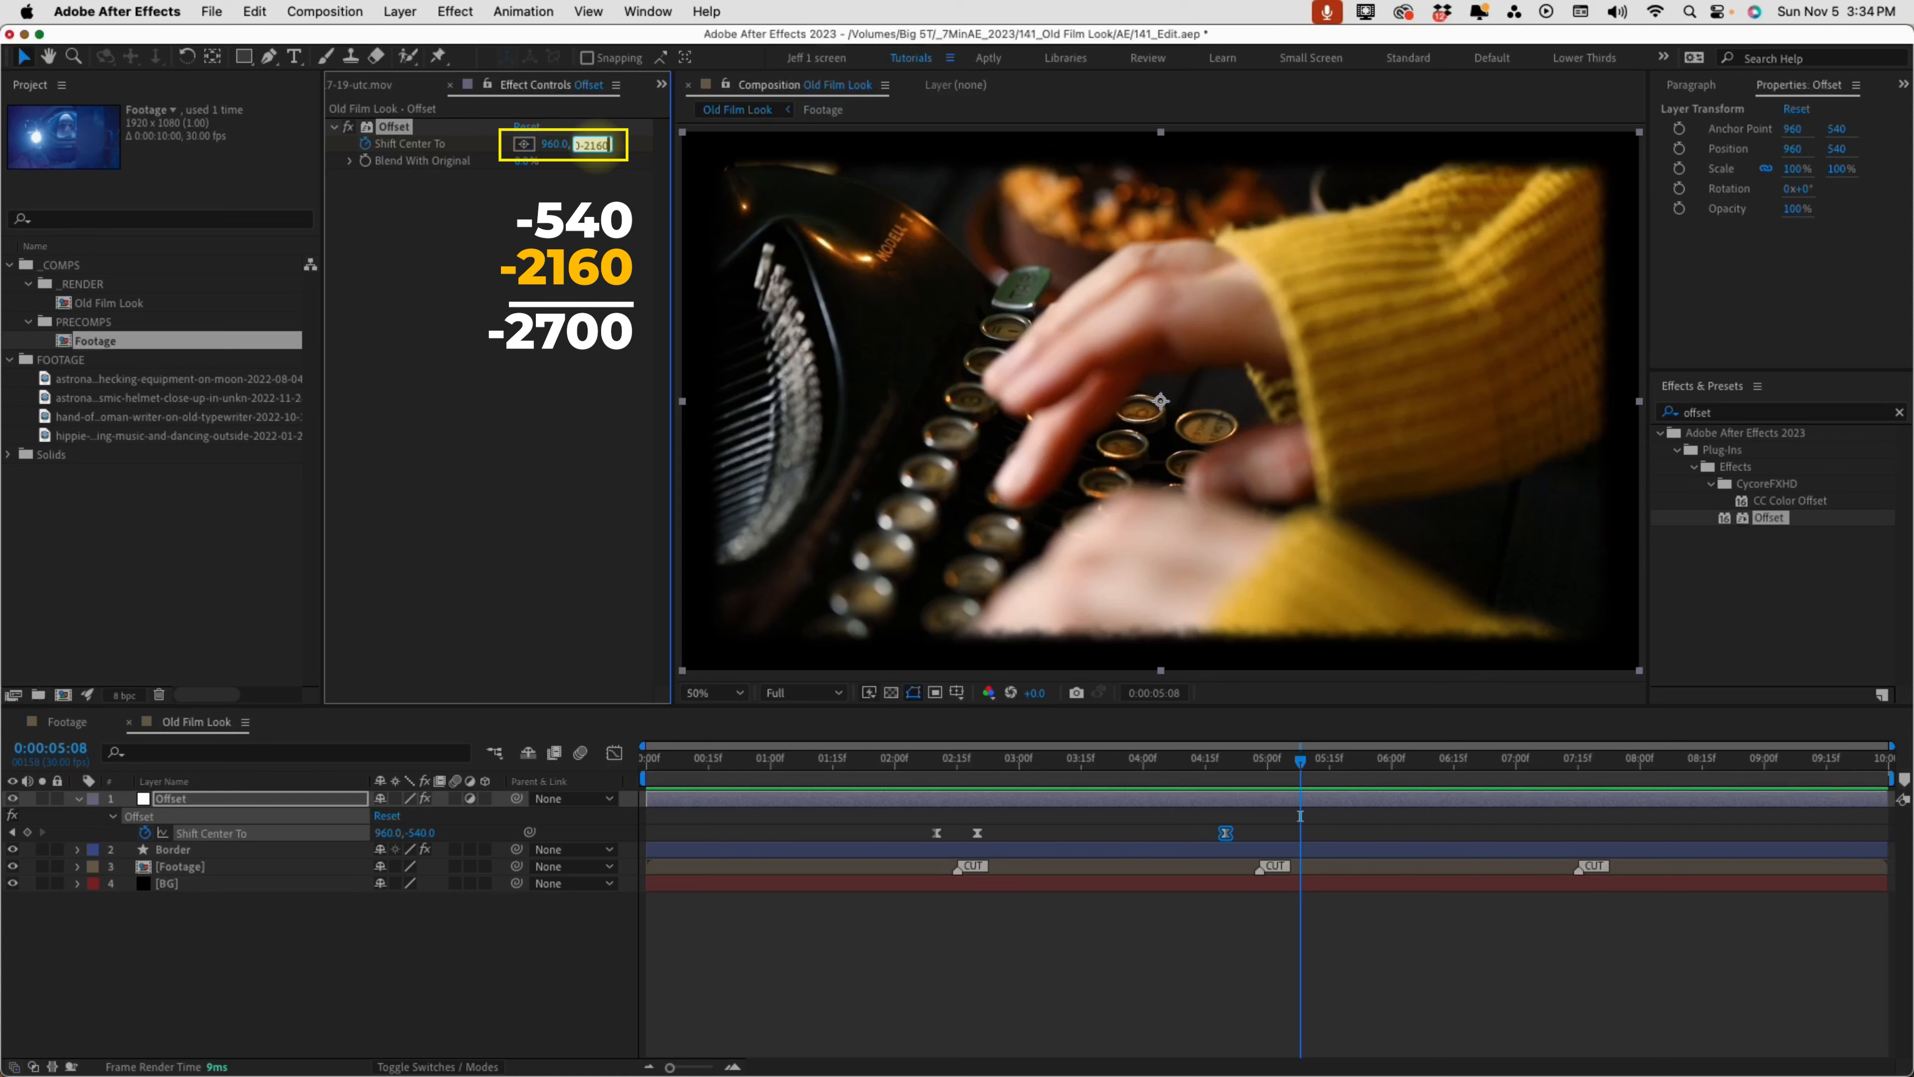
{"action": "type", "text": "-2160"}
{"action": "key", "text": "Return"}
{"action": "left_click", "coordinate": [1296, 849]}
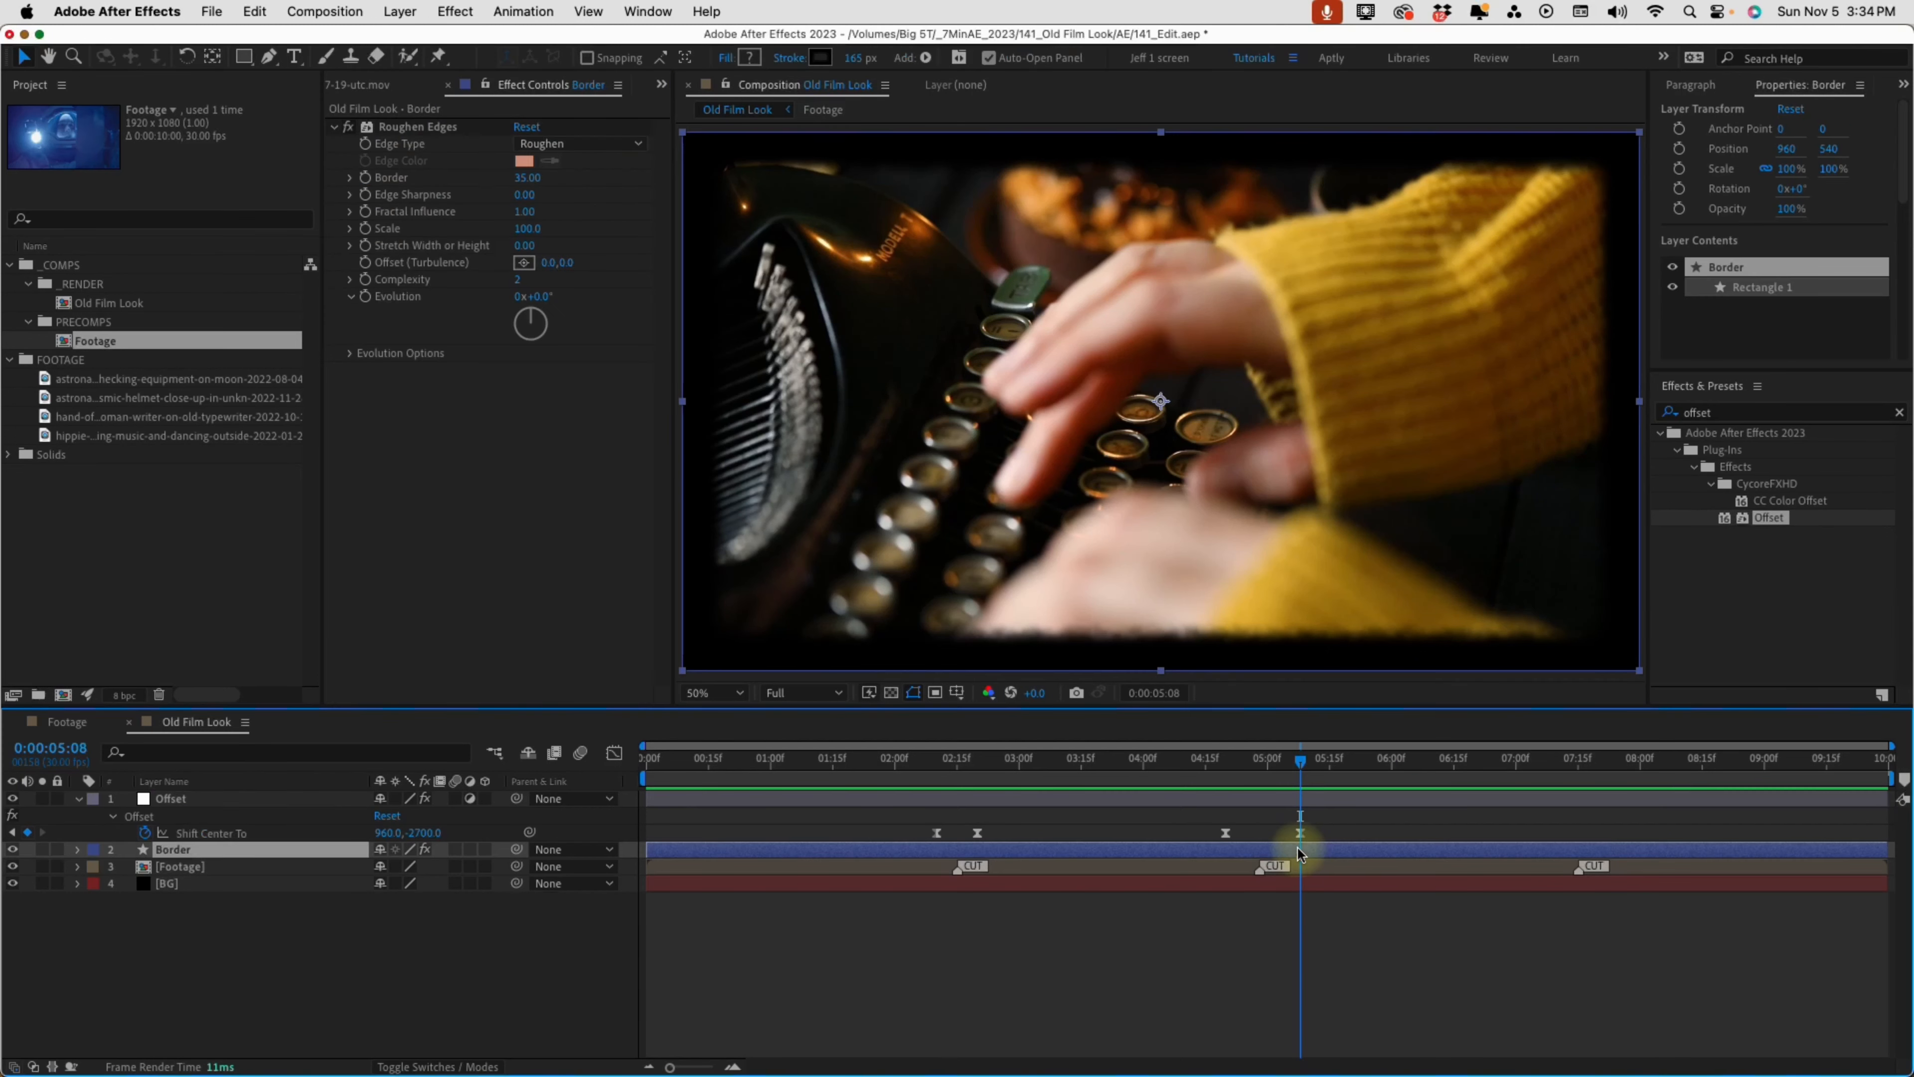
Move the second transition's starting Shift Center To keyframe to 0:00:04:23 and preview the roll
{"action": "left_click", "coordinate": [1222, 768]}
{"action": "key", "text": "space"}
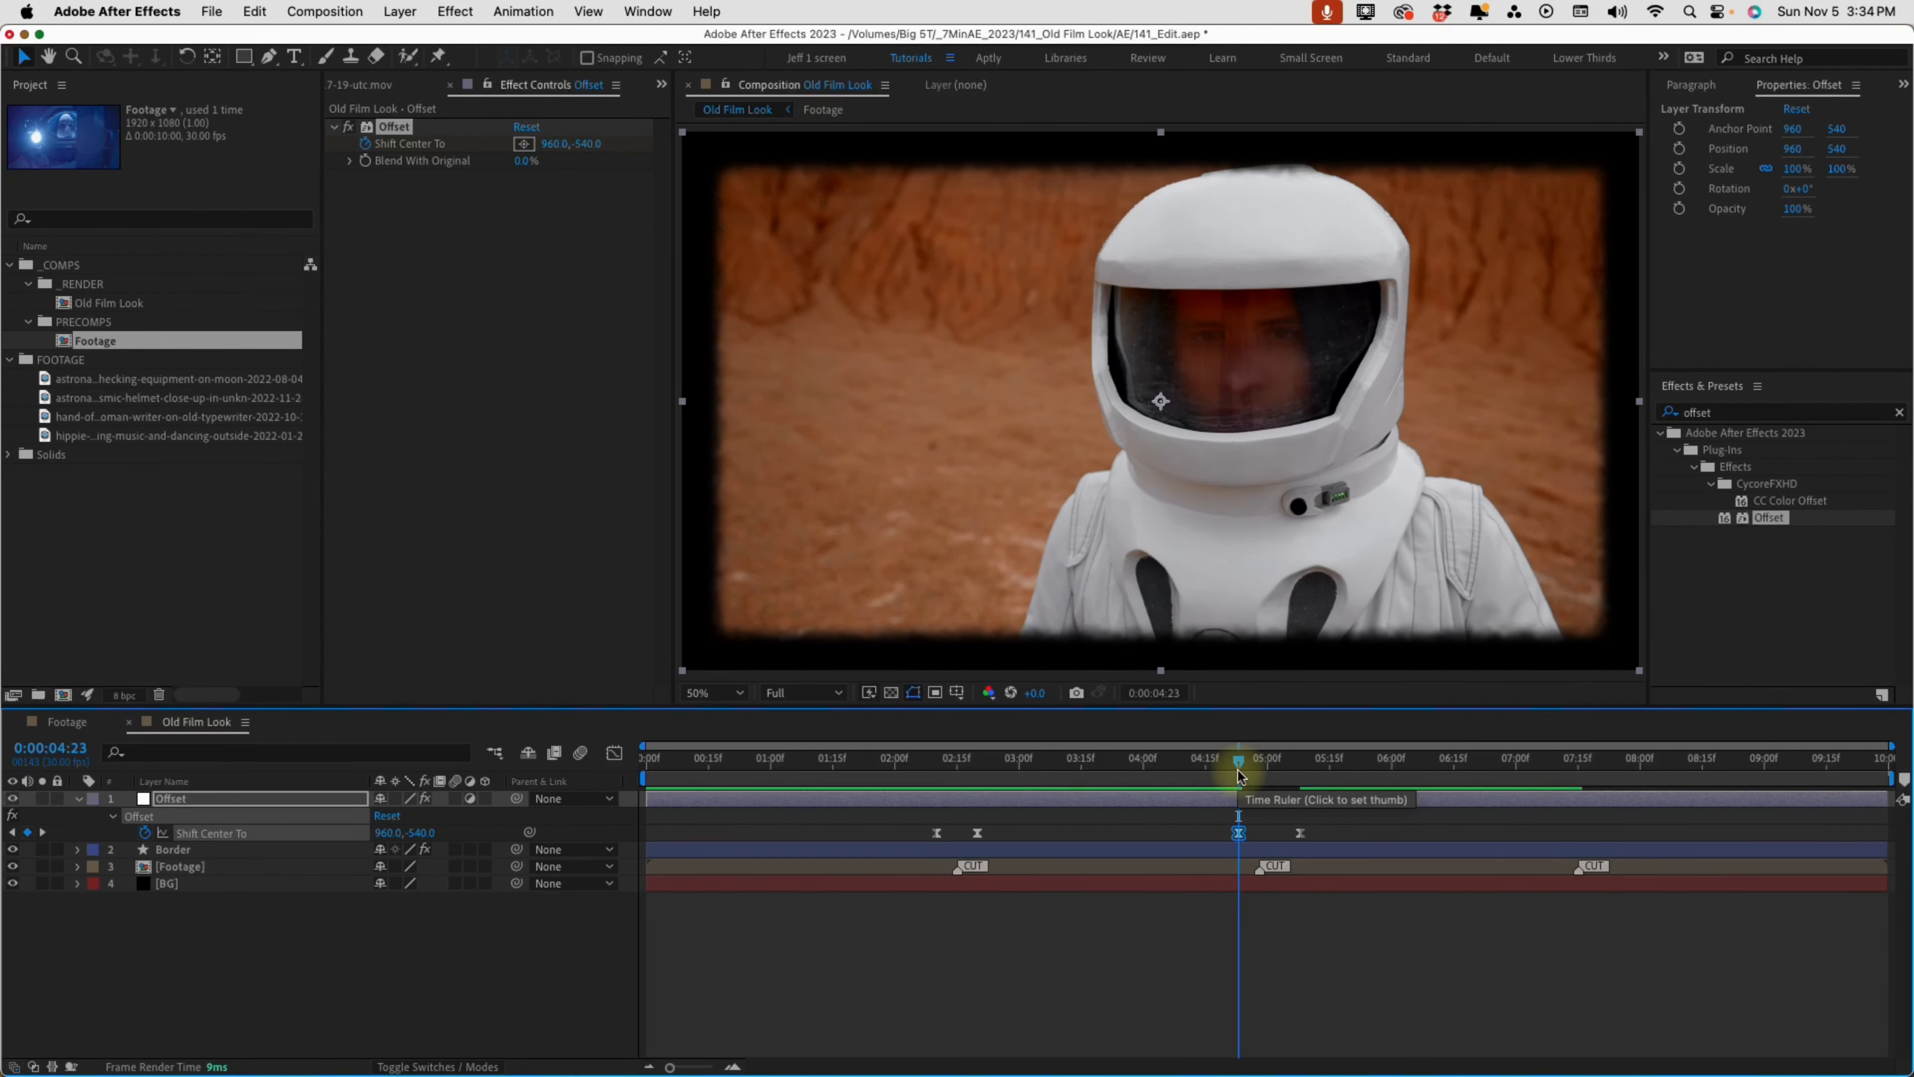
{"action": "key", "text": "space"}
Keyframe Shift Center To at 0:00:07:10, add 1080 to its vertical value at 0:00:07:22 to reach -1620, and preview the third transition
{"action": "left_click_drag", "start_coordinate": [1238, 762], "coordinate": [1558, 771]}
{"action": "left_click", "coordinate": [328, 918]}
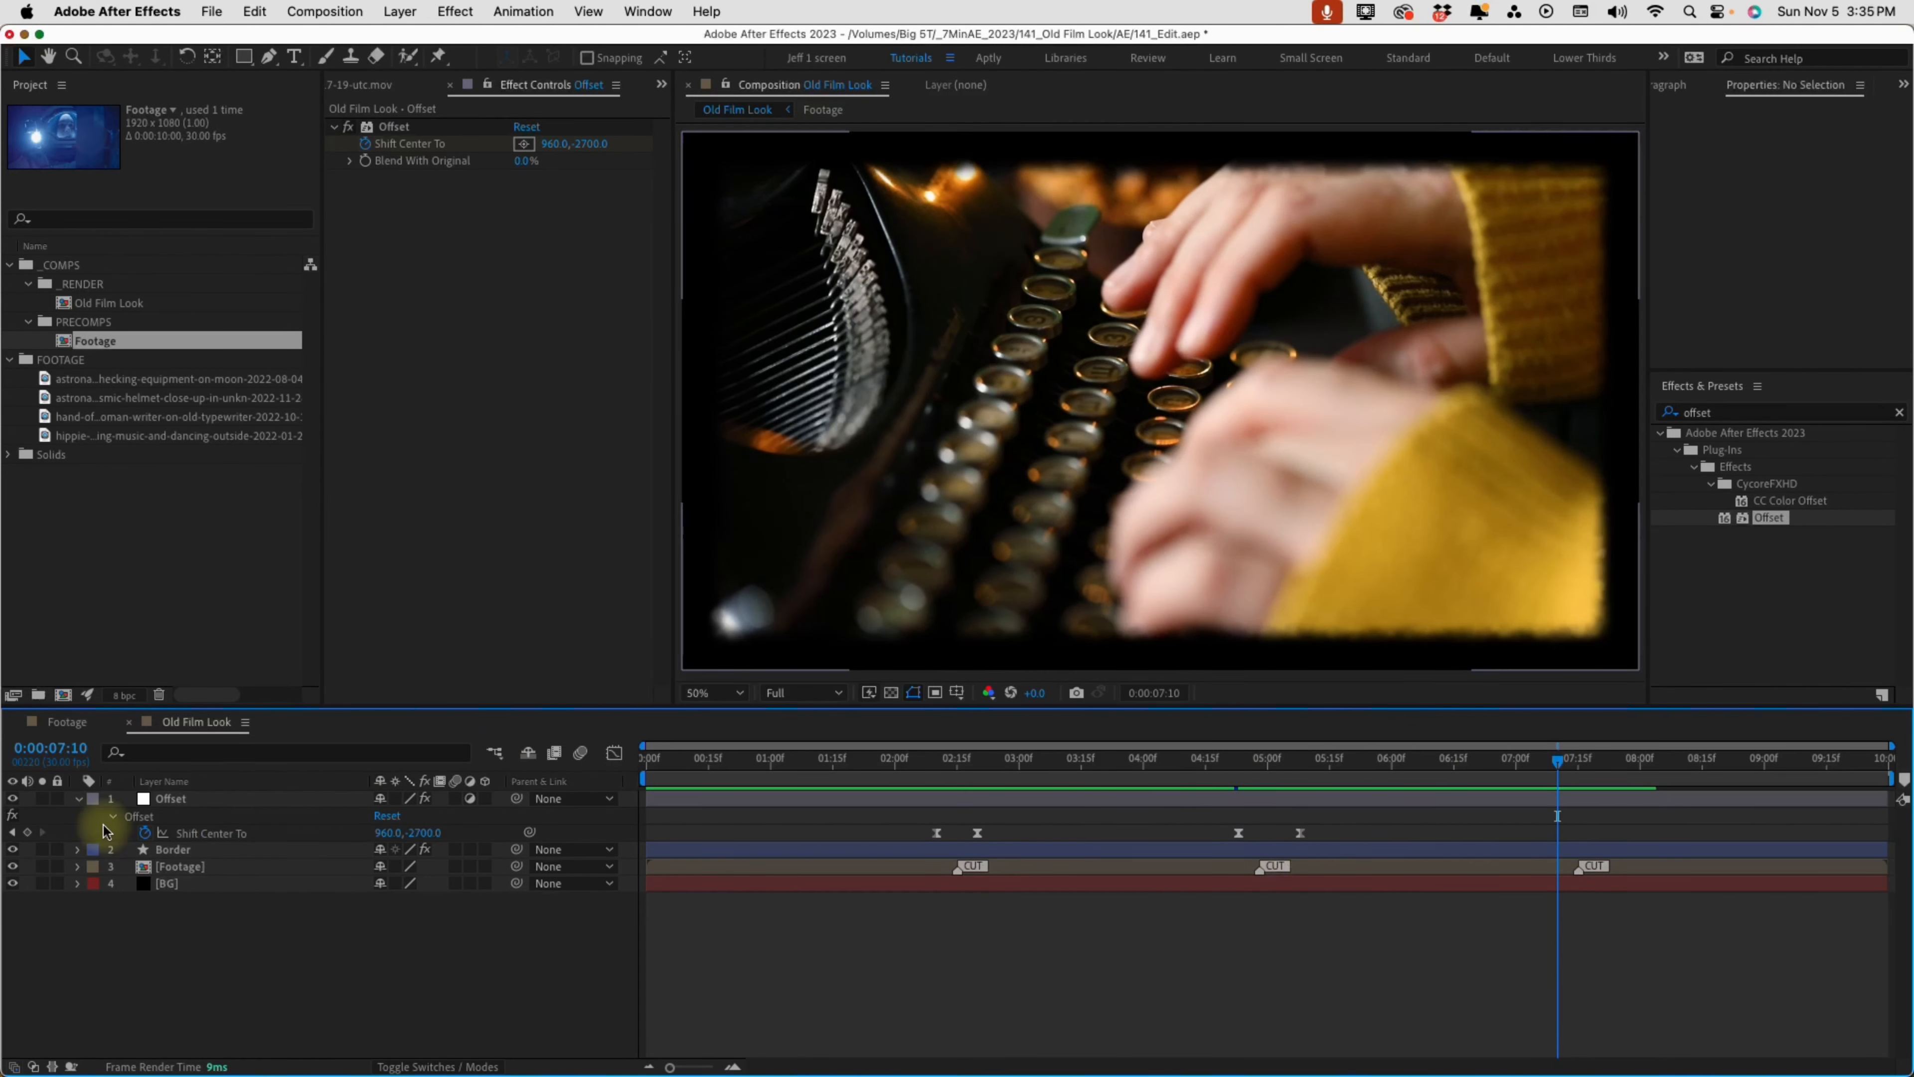
{"action": "left_click", "coordinate": [27, 832]}
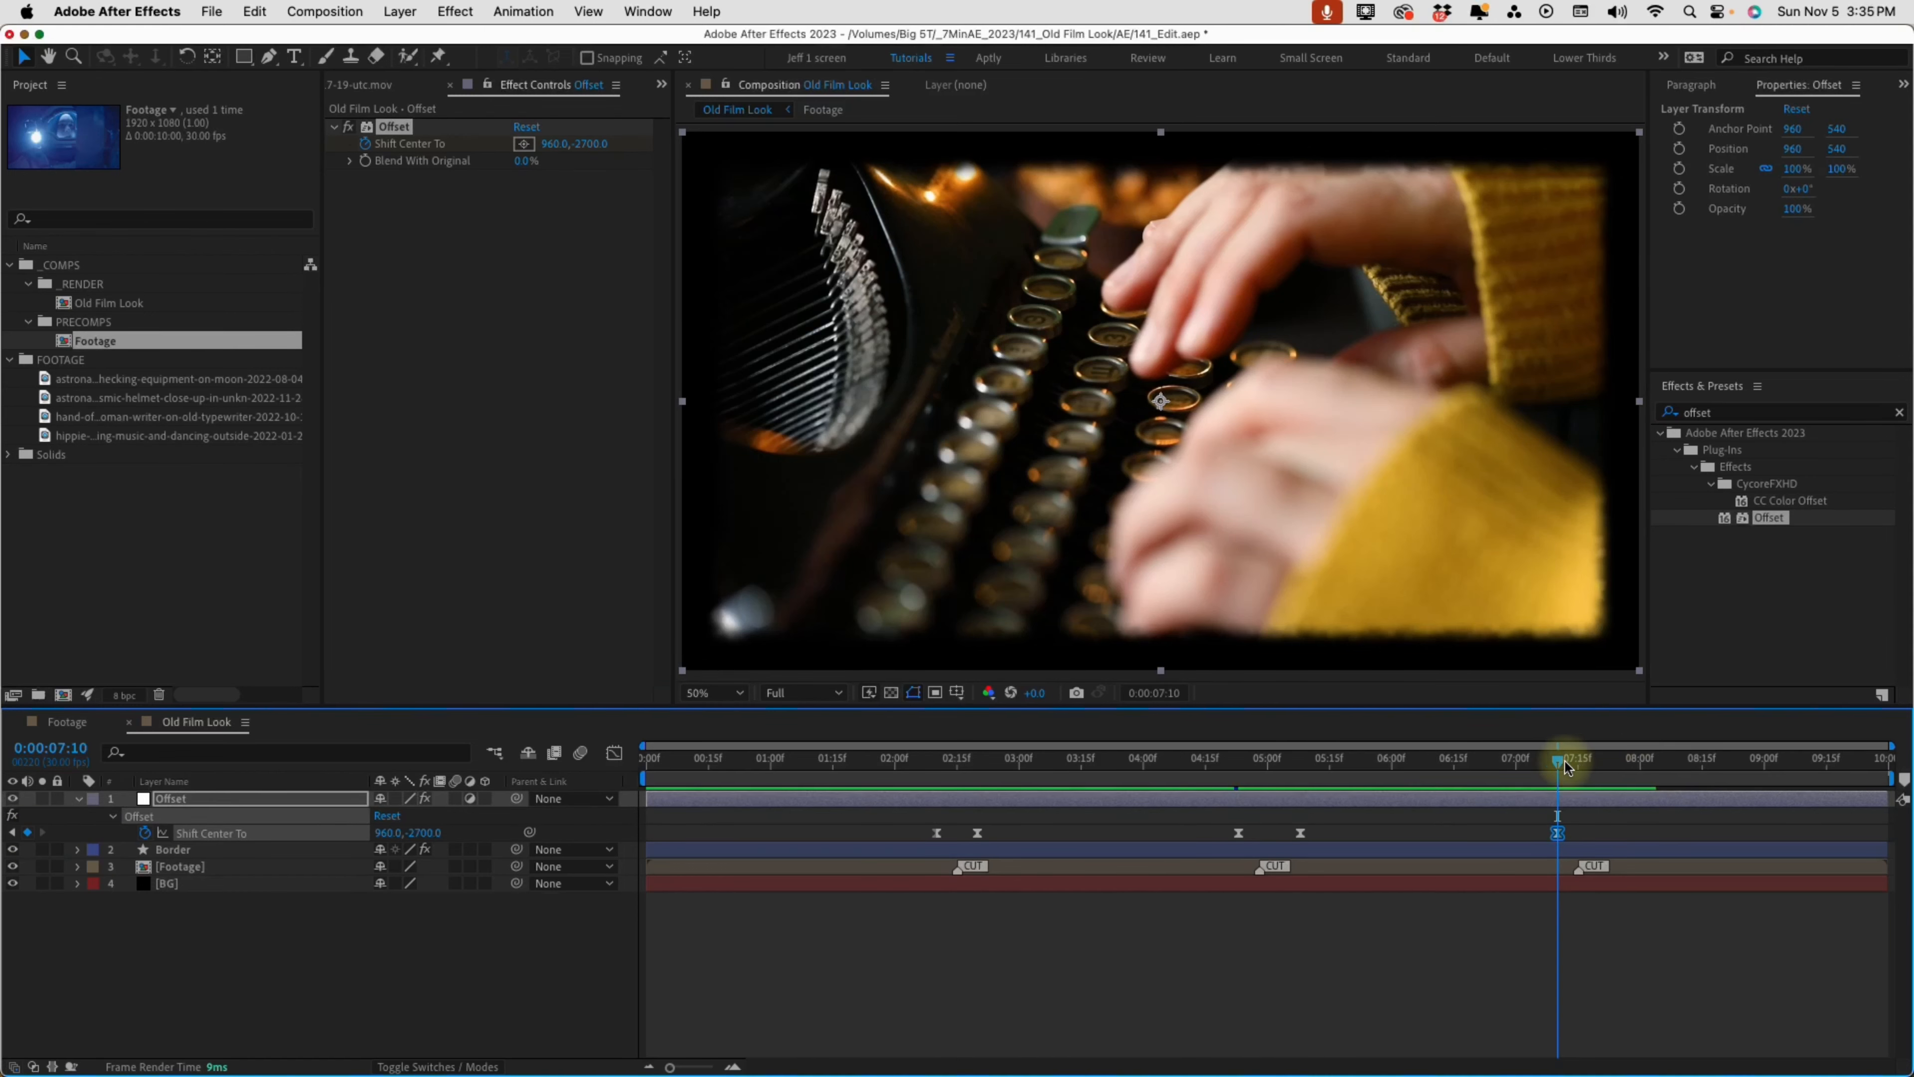
{"action": "left_click_drag", "start_coordinate": [1566, 768], "coordinate": [1609, 763]}
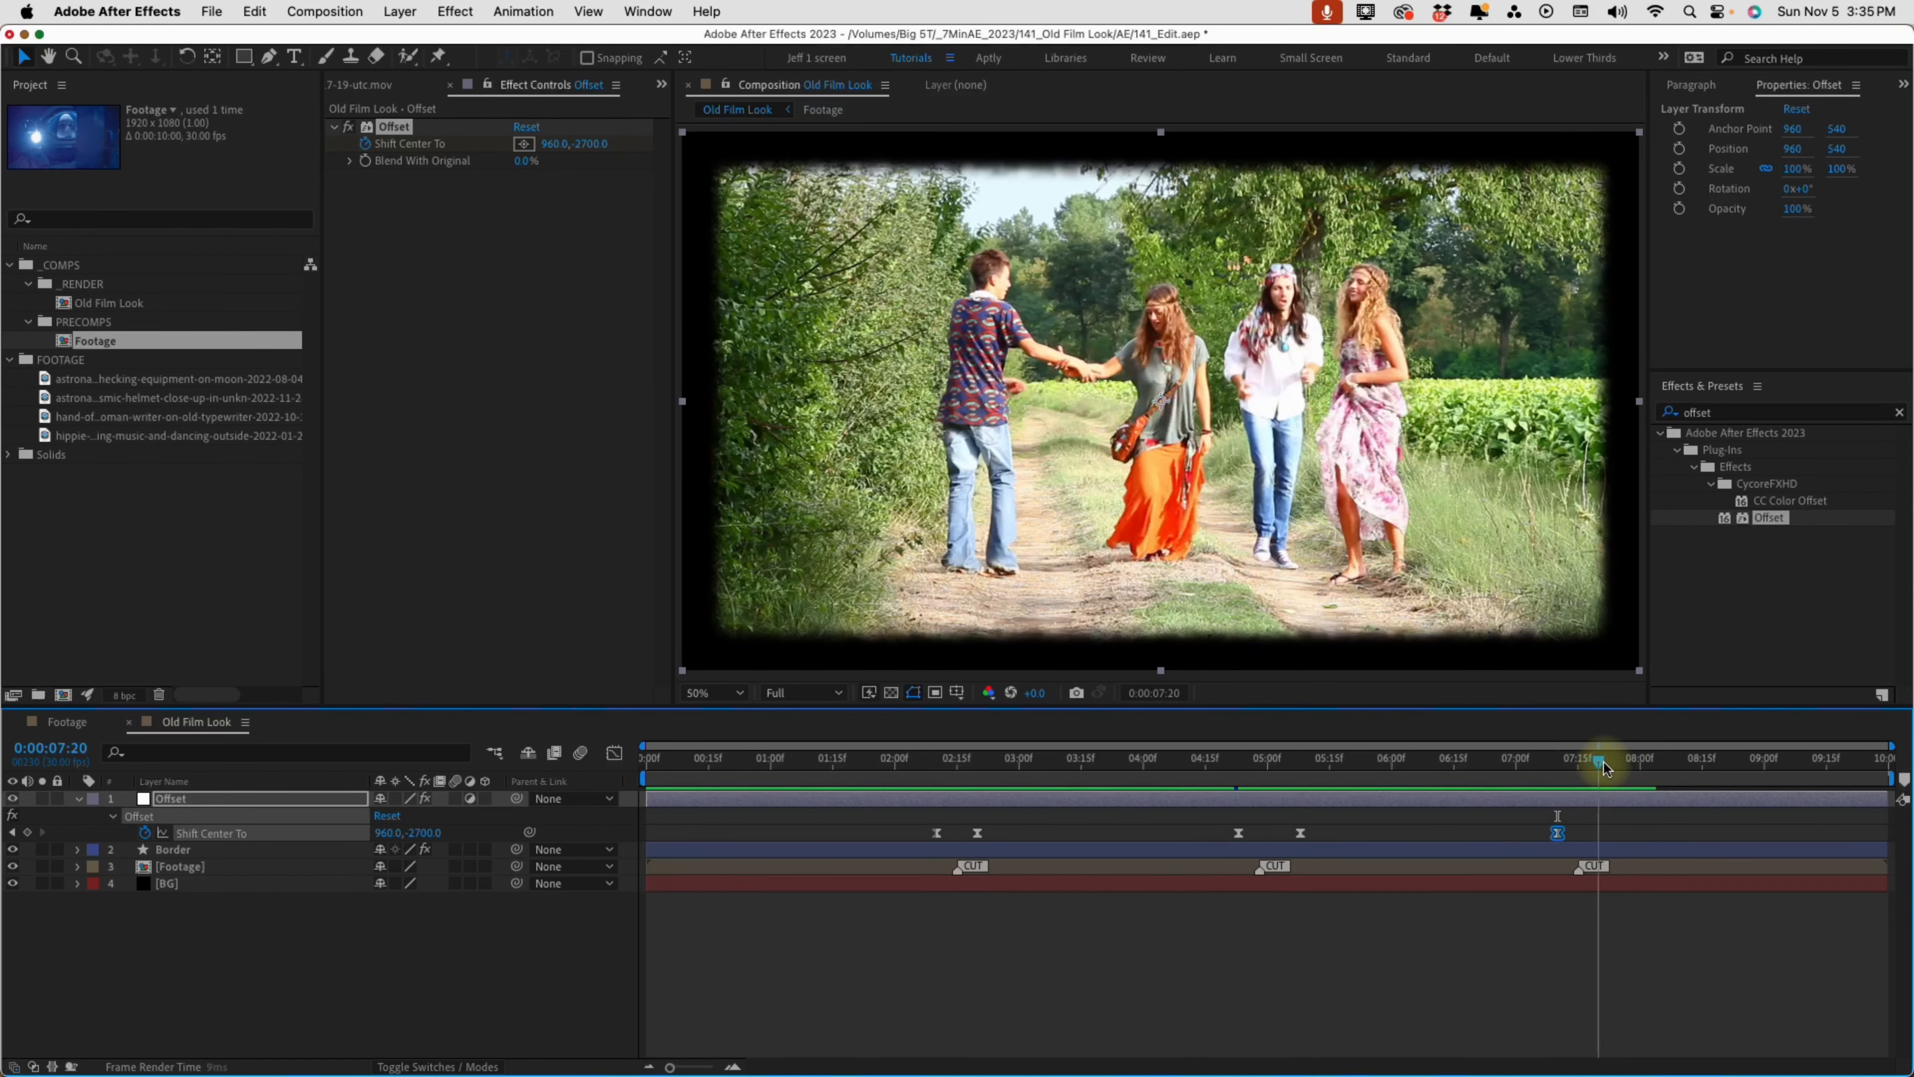
{"action": "left_click", "coordinate": [595, 145]}
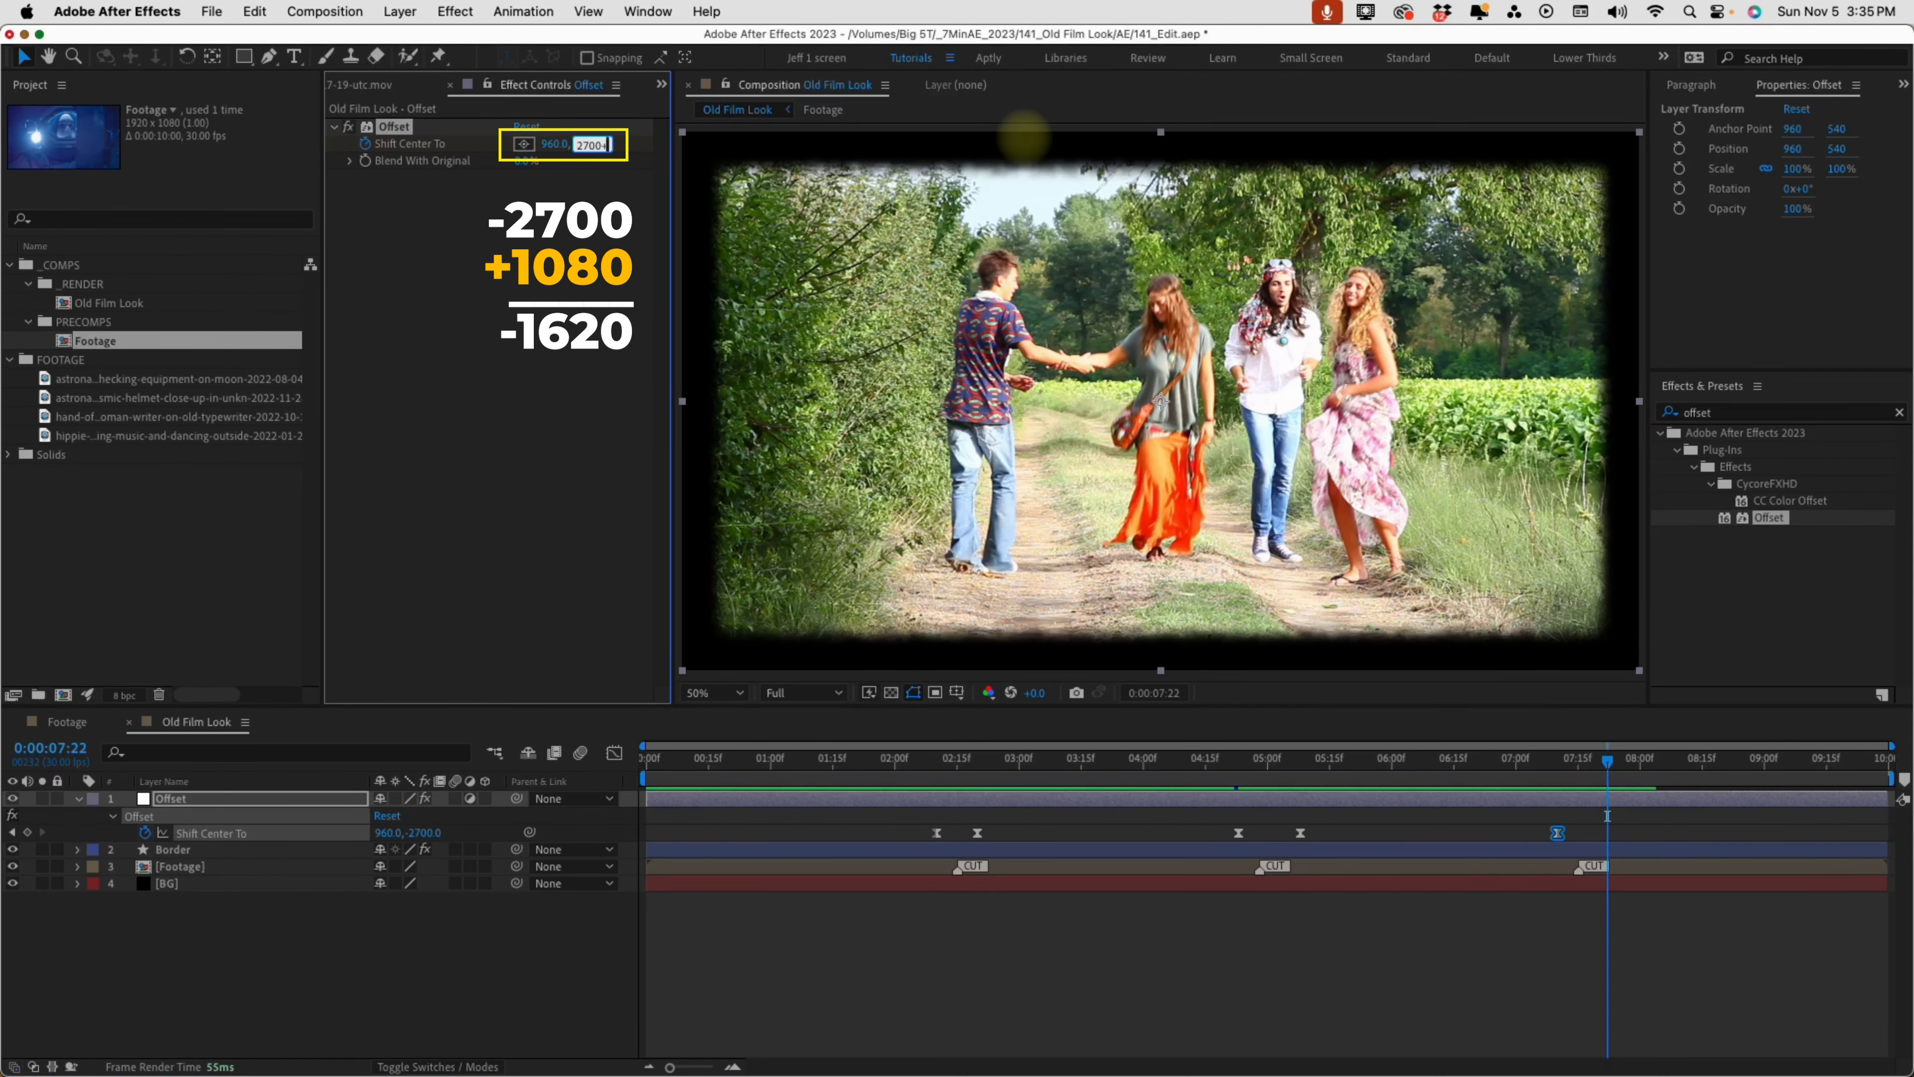
{"action": "type", "text": "+1080"}
{"action": "key", "text": "Return"}
{"action": "left_click", "coordinate": [1557, 763]}
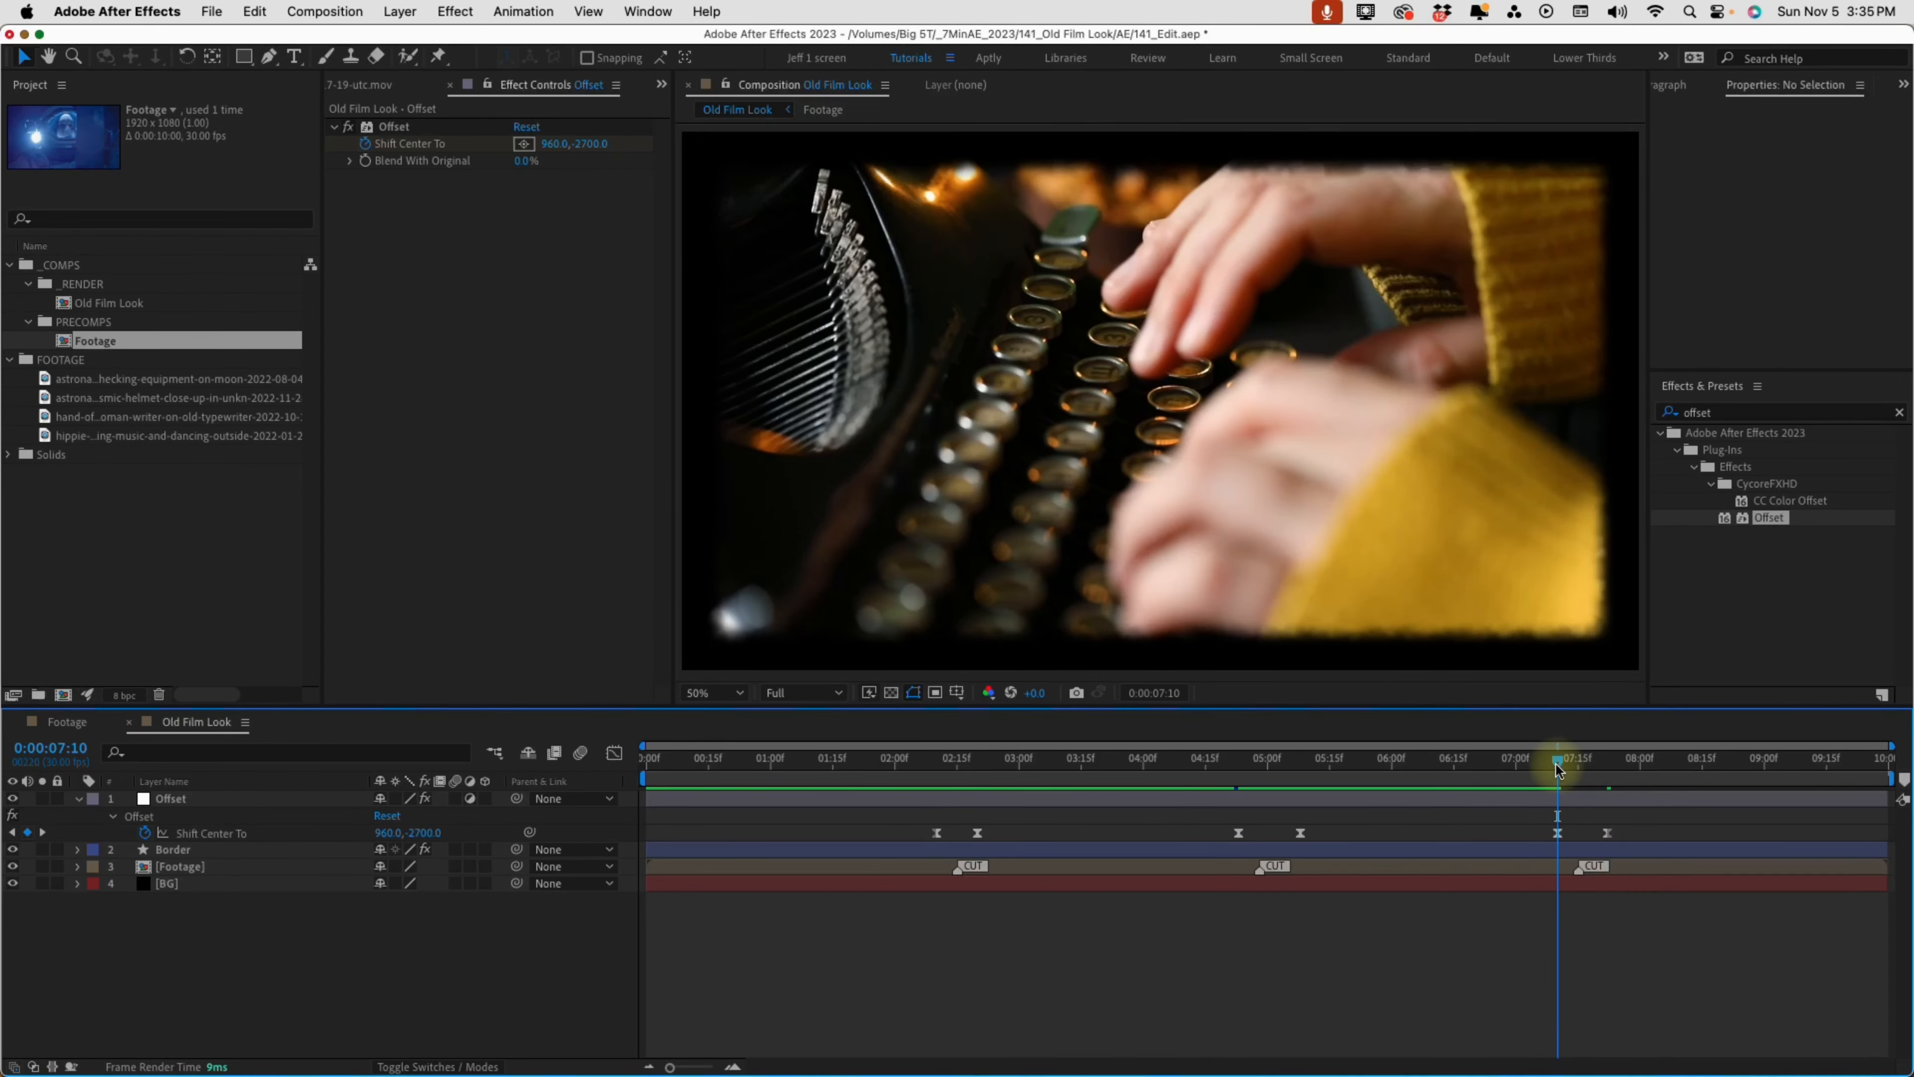
{"action": "key", "text": "space"}
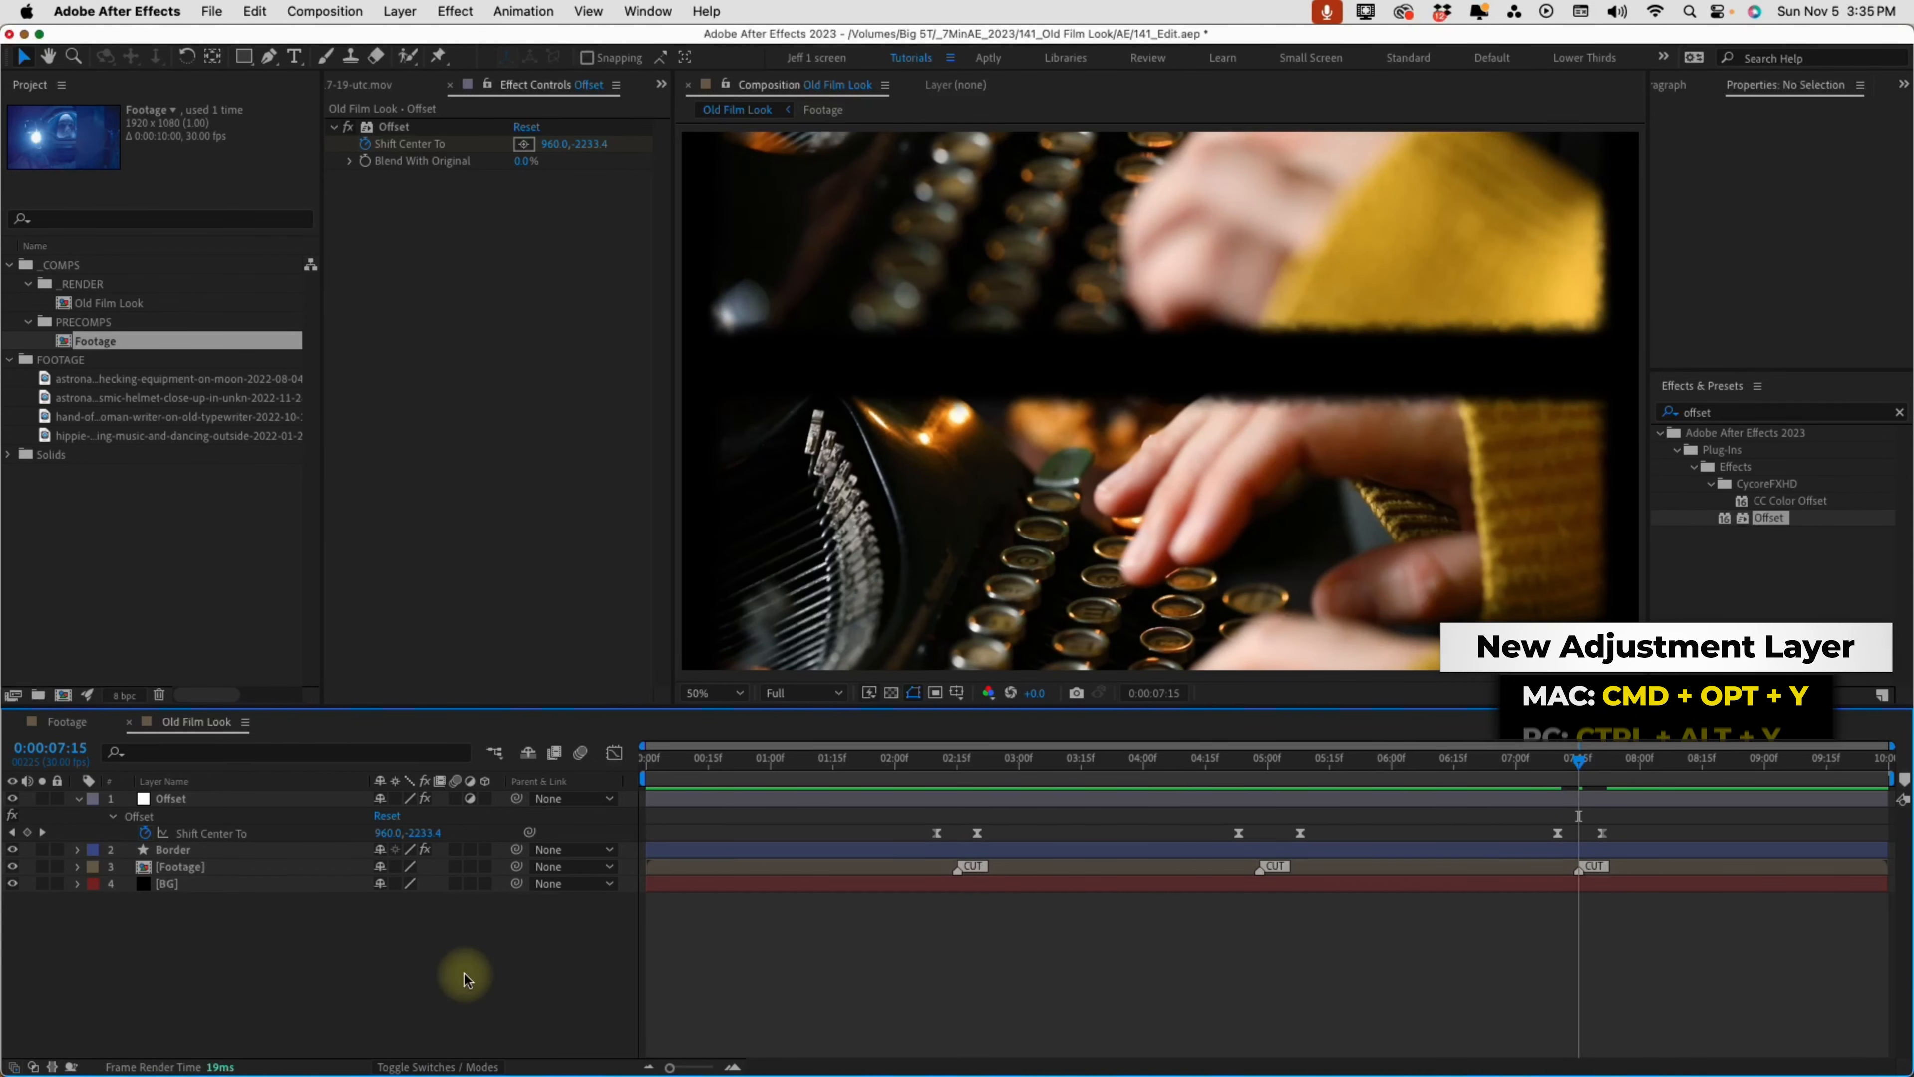
Create a new adjustment layer above the Offset layer and name it Blur
{"action": "key", "text": "super+alt+y"}
{"action": "key", "text": "Return"}
{"action": "type", "text": "Blur"}
{"action": "key", "text": "Return"}
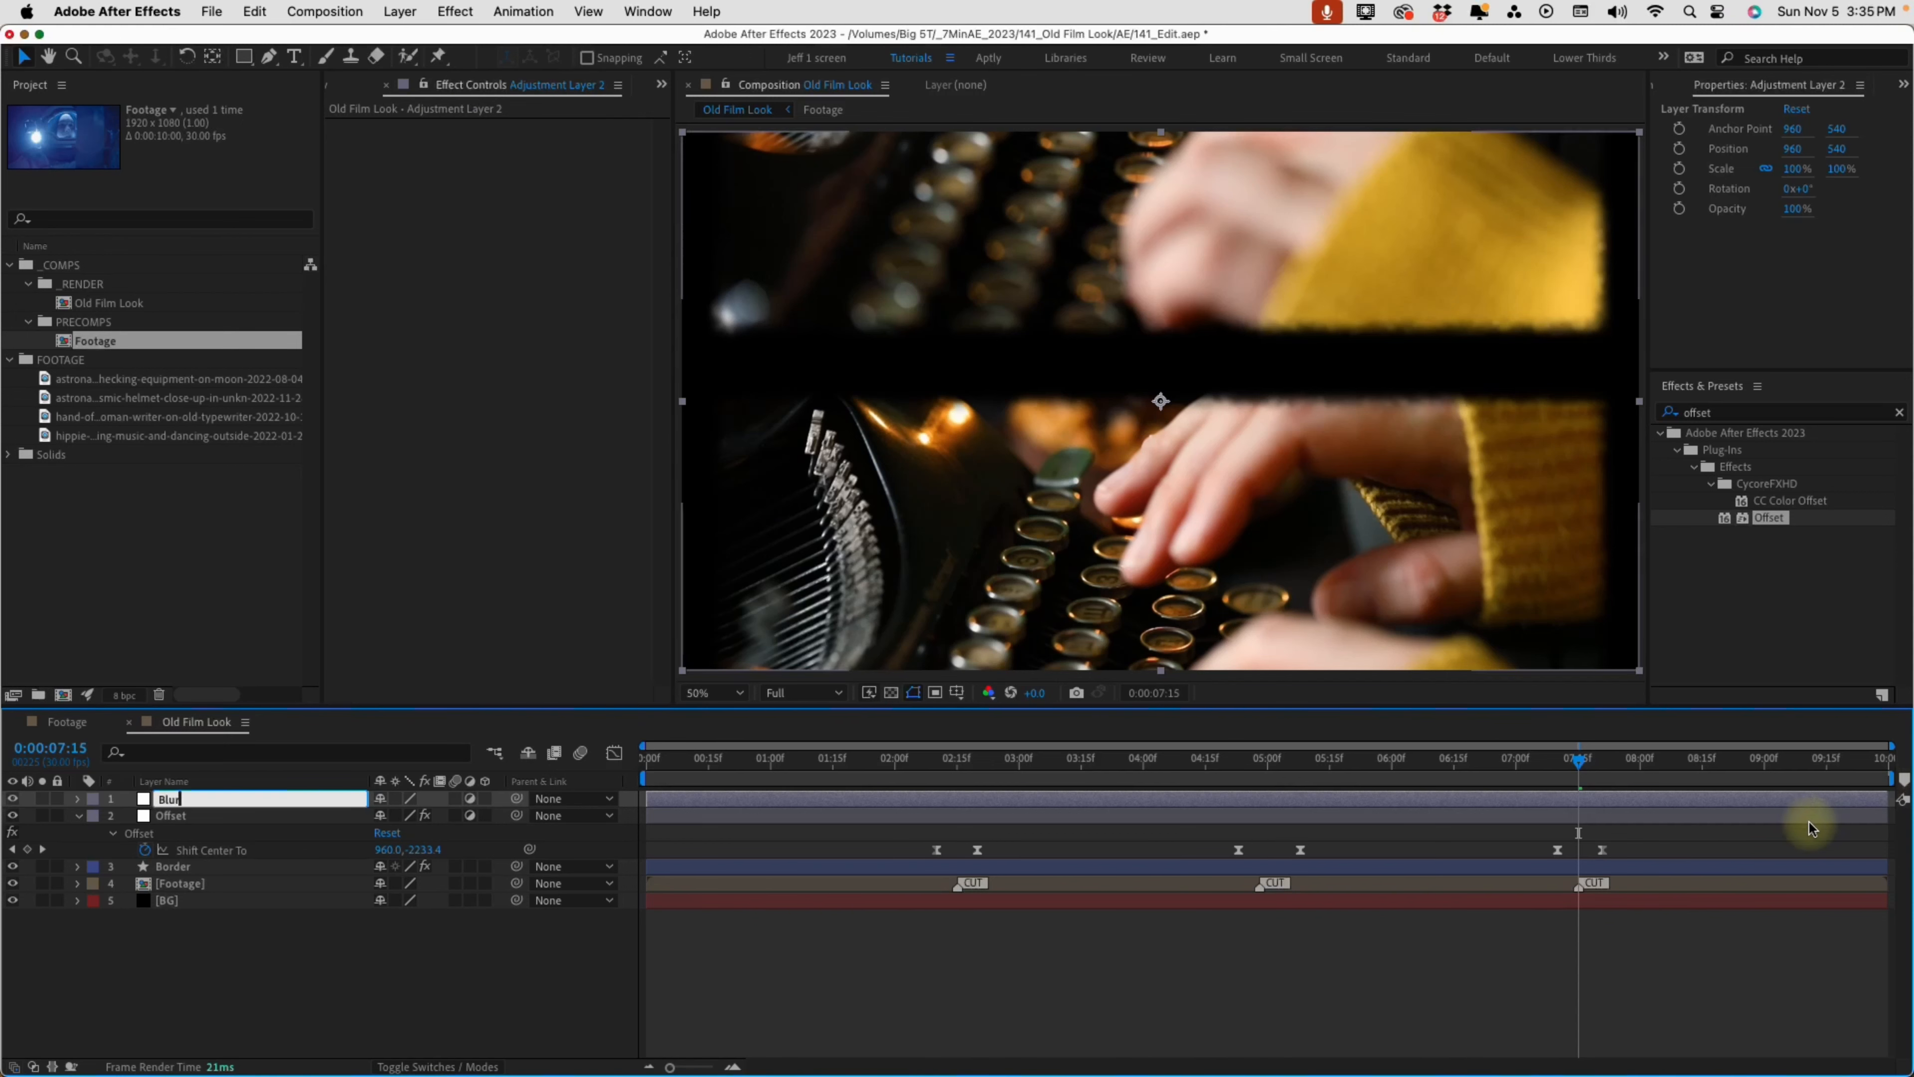
Find the Fast Box Blur effect and apply it to the Blur adjustment layer
{"action": "left_click", "coordinate": [1726, 415]}
{"action": "type", "text": "fast box"}
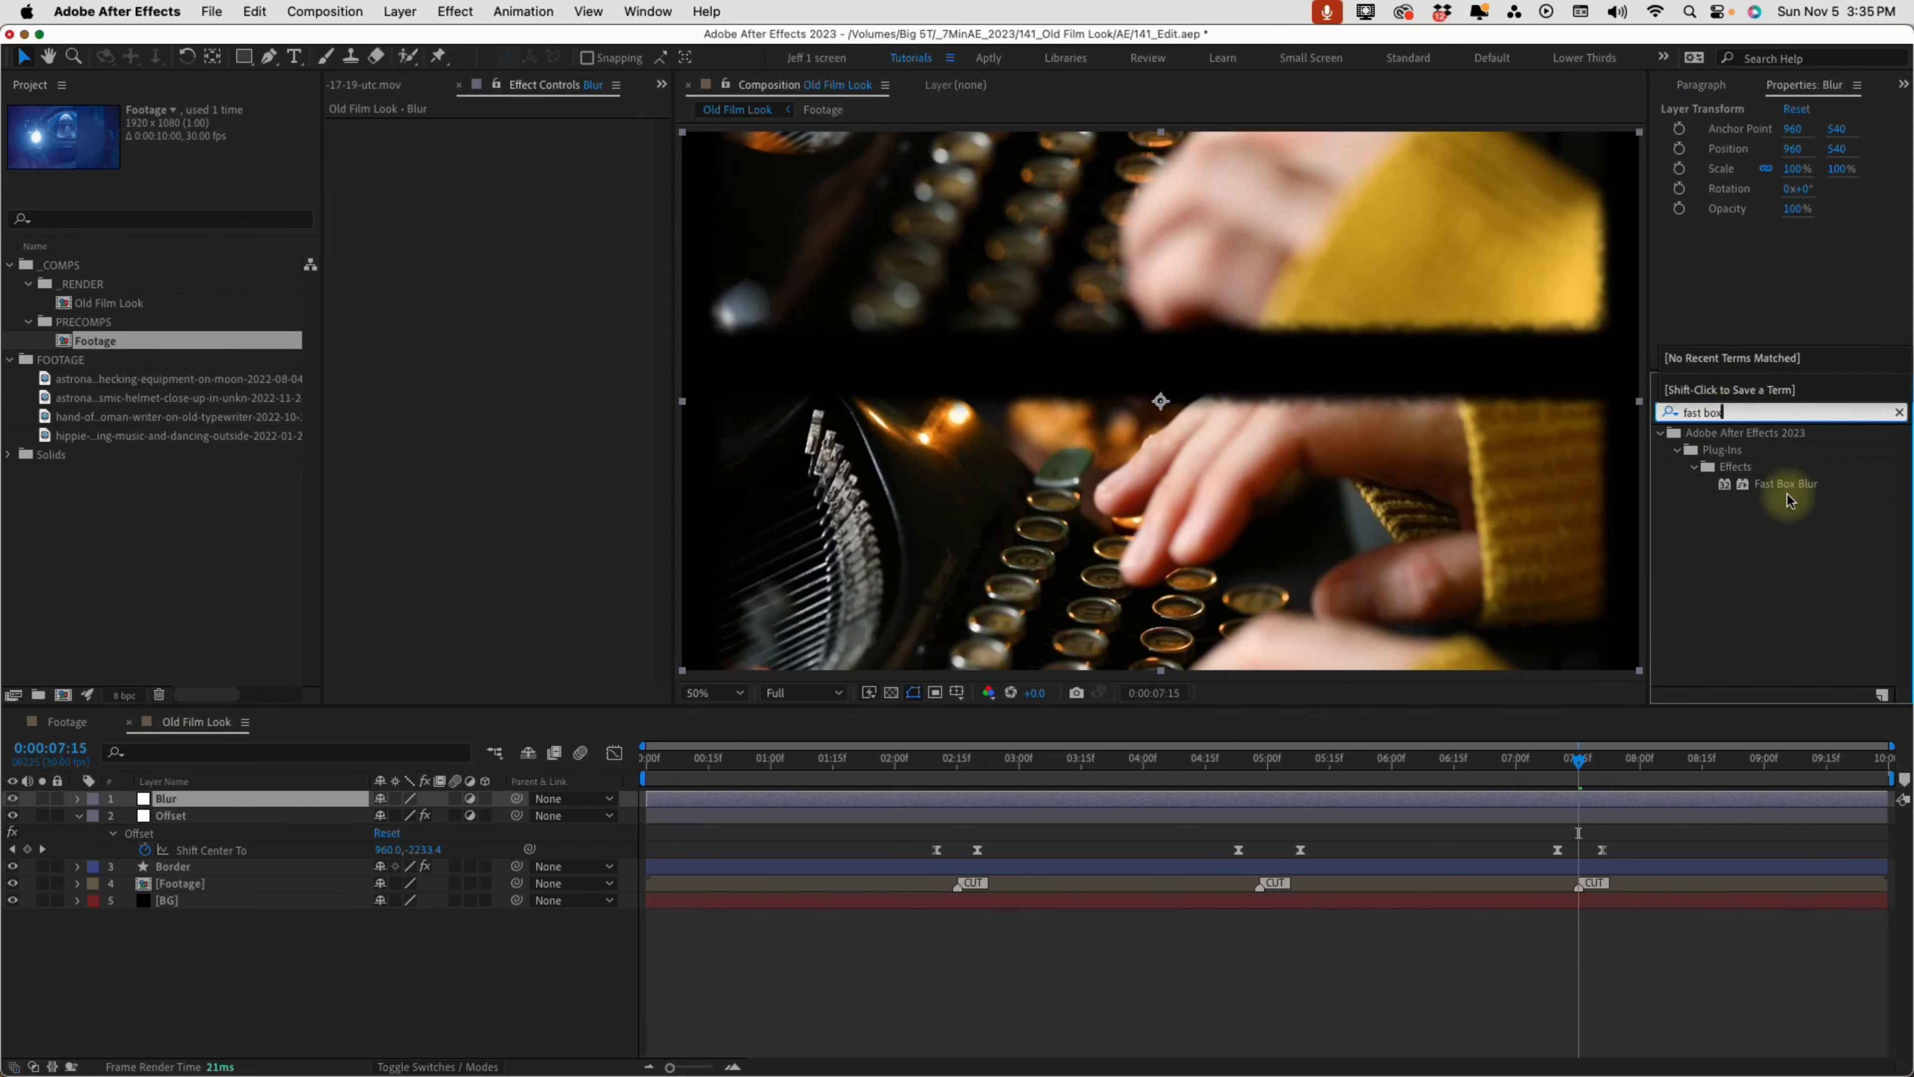
{"action": "double_click", "coordinate": [1782, 487]}
Set a Blur Radius keyframe of 0 at 0:00:01:09 on the Blur layer and reveal it in the timeline
{"action": "left_click", "coordinate": [936, 775]}
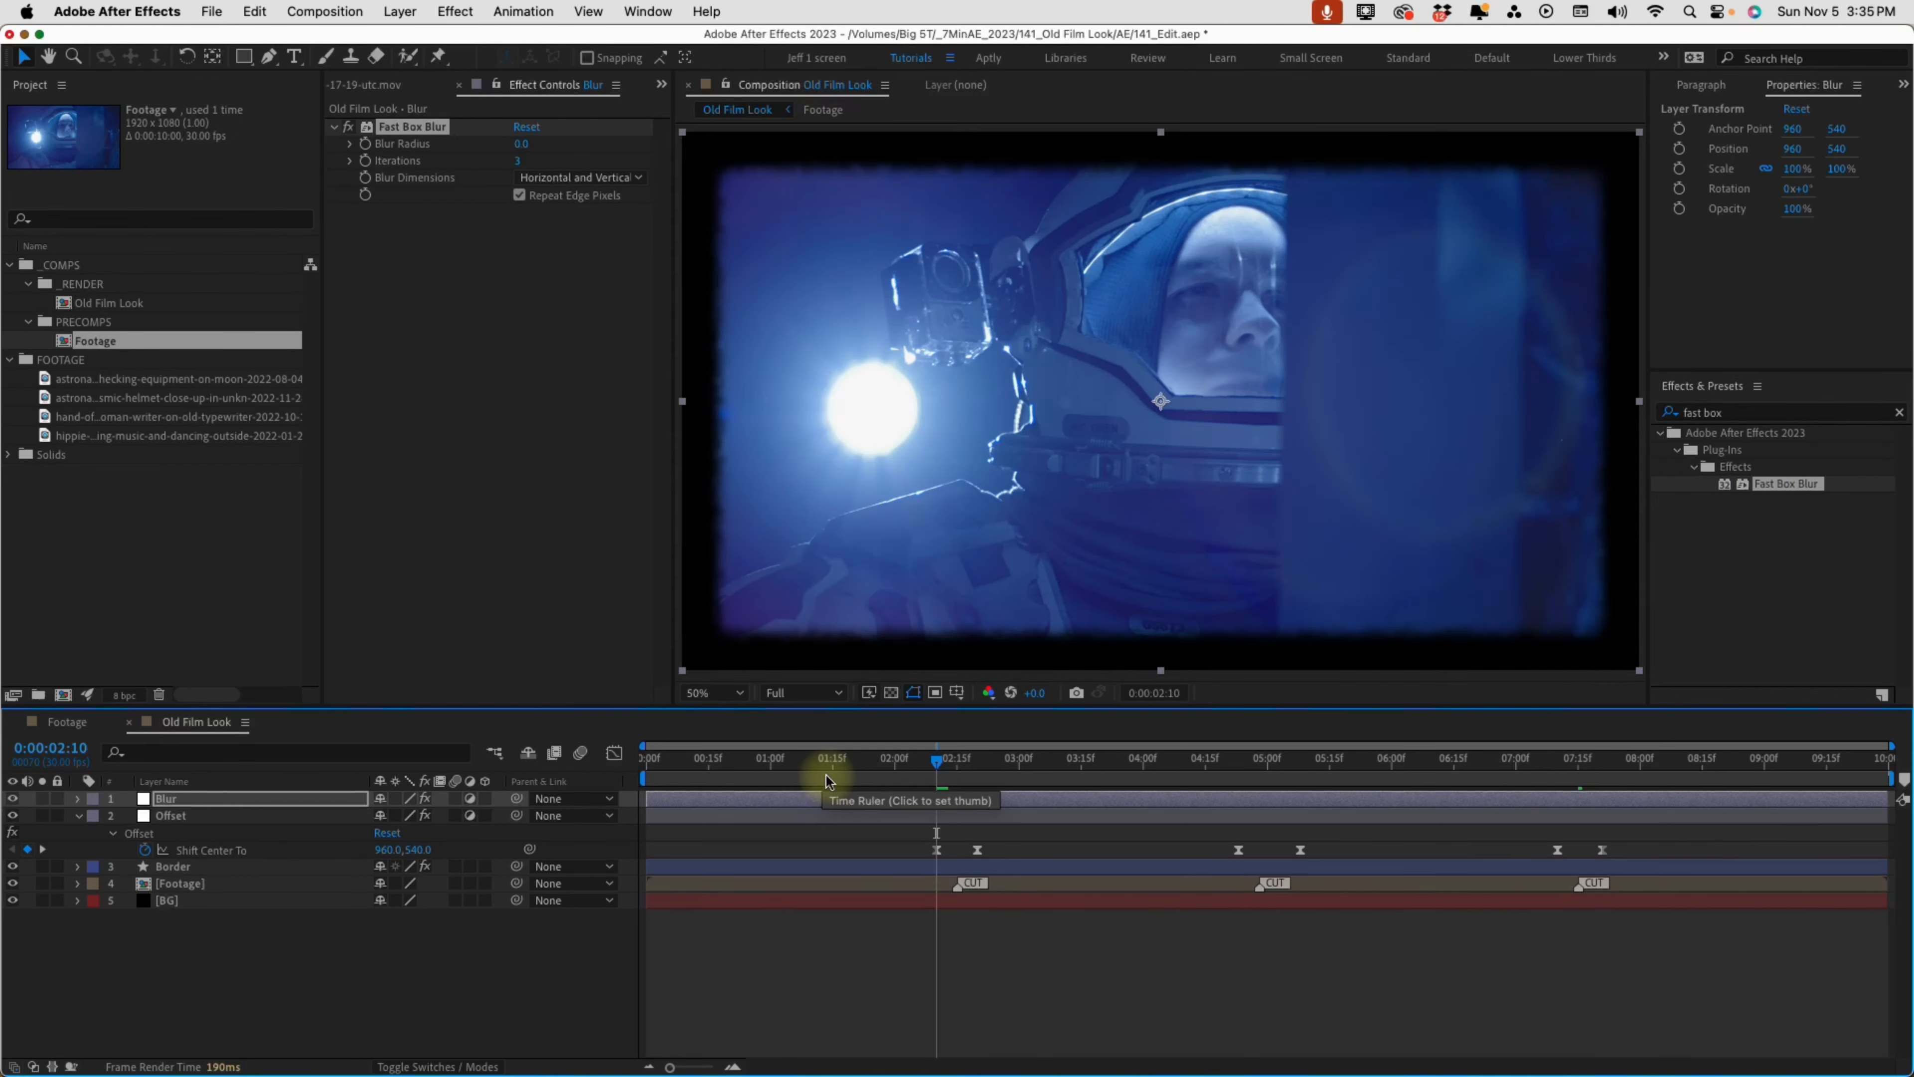
{"action": "left_click_drag", "start_coordinate": [790, 758], "coordinate": [1127, 763]}
{"action": "left_click_drag", "start_coordinate": [1349, 781], "coordinate": [1446, 770]}
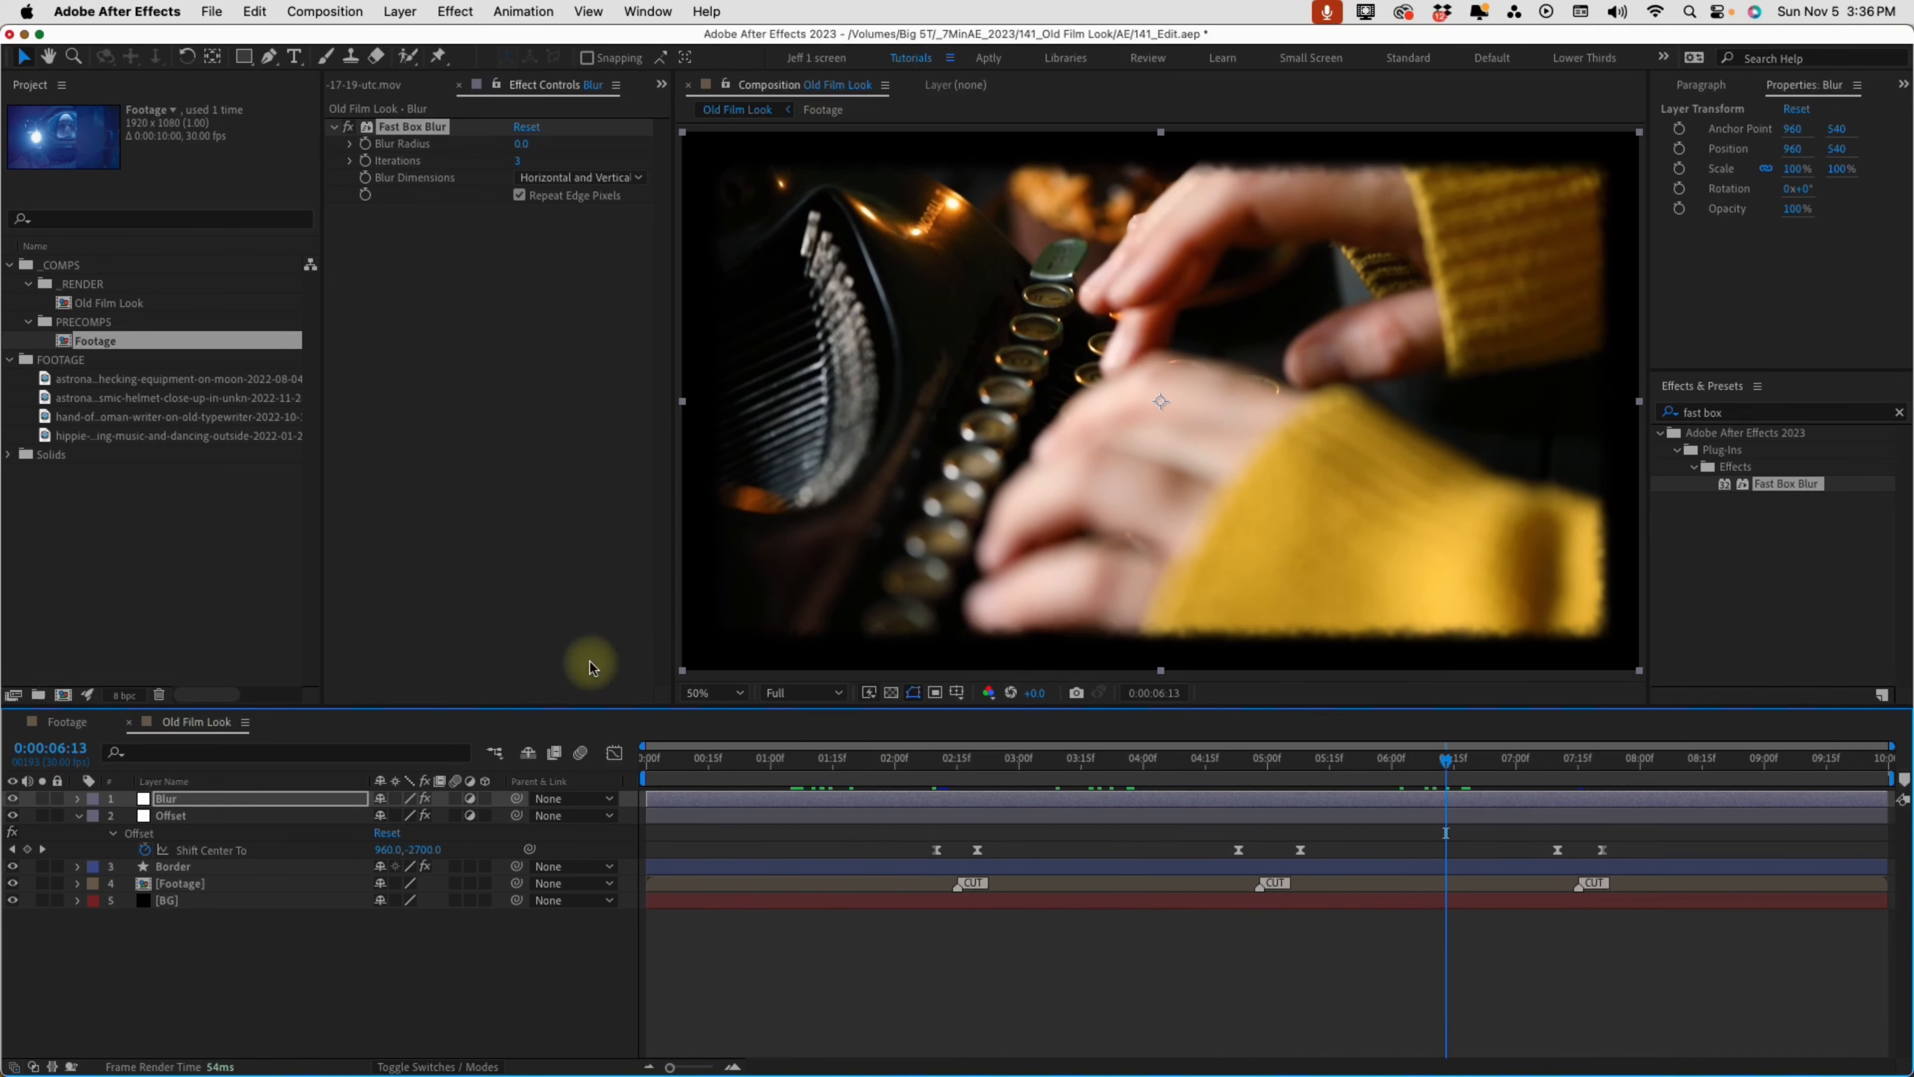
{"action": "left_click_drag", "start_coordinate": [856, 752], "coordinate": [808, 765]}
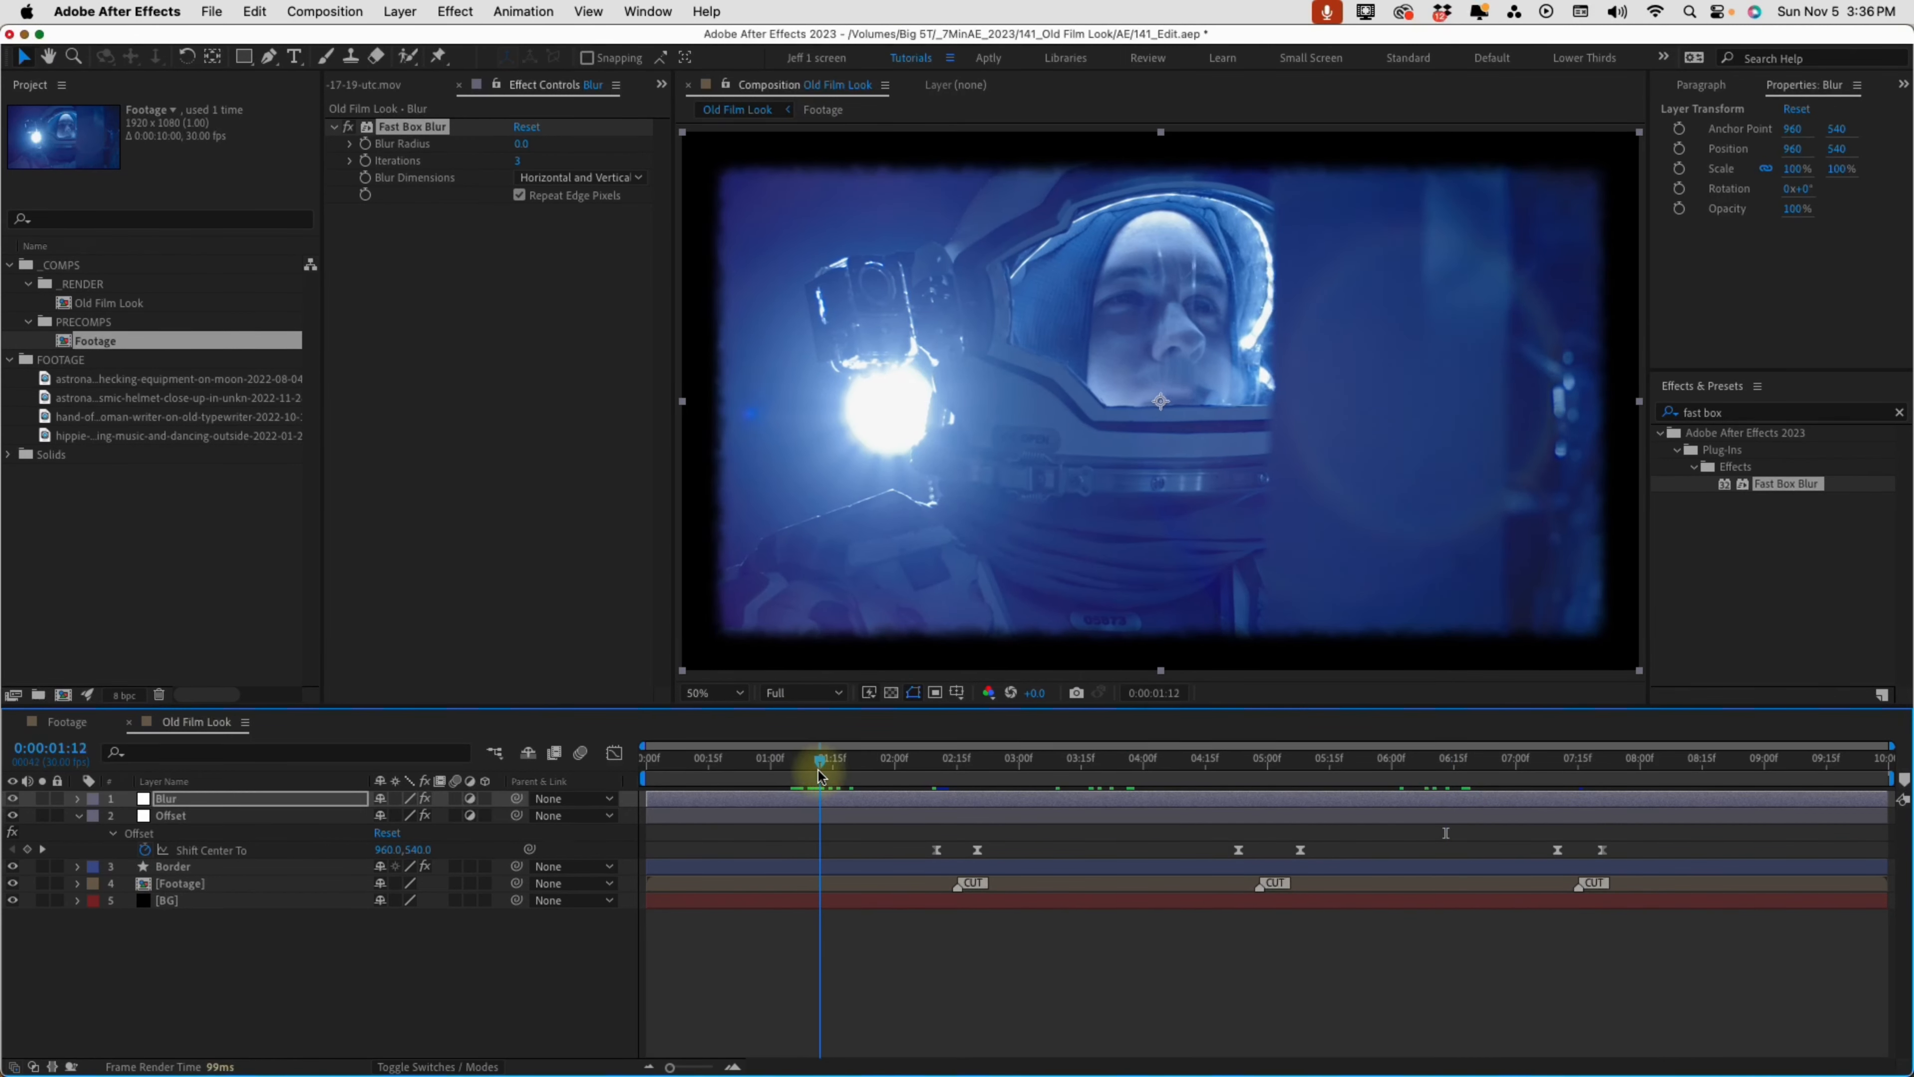
{"action": "left_click", "coordinate": [366, 145]}
{"action": "key", "text": "u"}
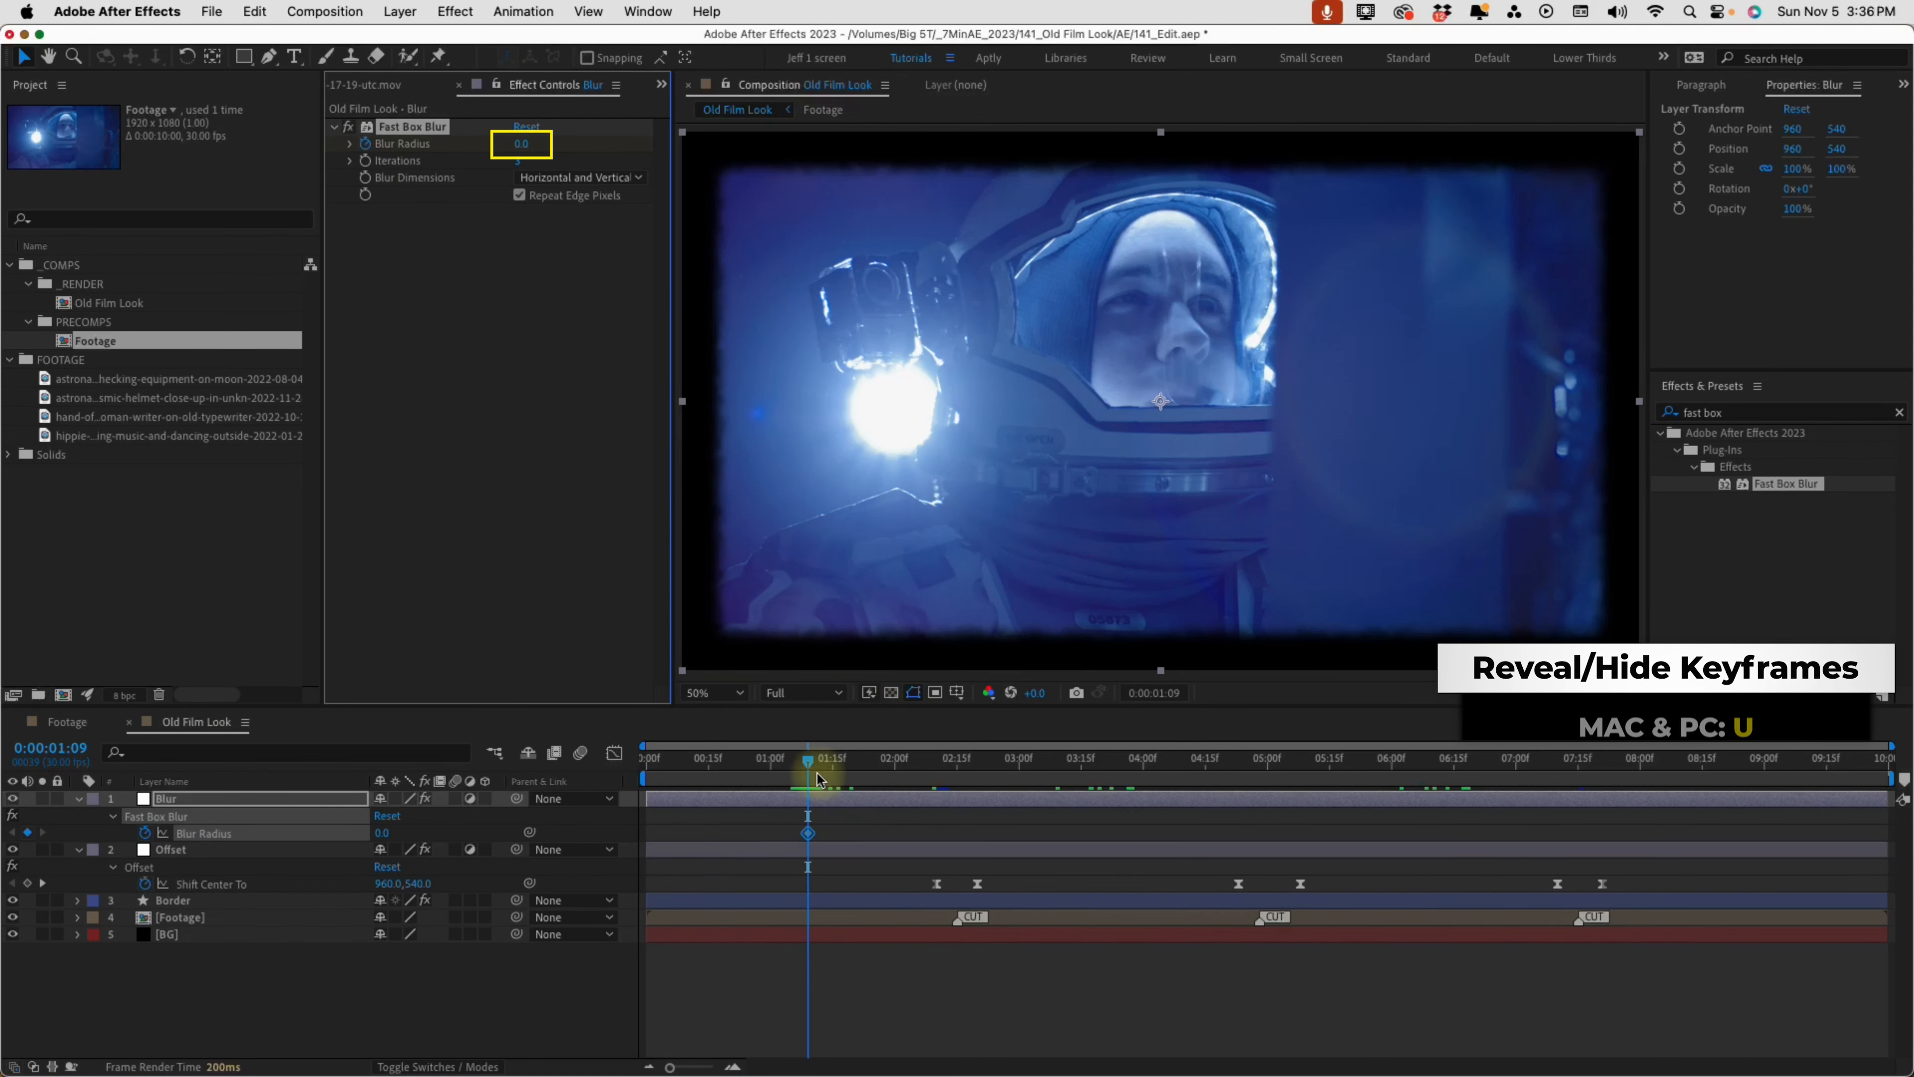
Keyframe Blur Radius at 20 on 0:00:01:12 and back to 0 ten frames later at 0:00:01:22
{"action": "left_click", "coordinate": [820, 779]}
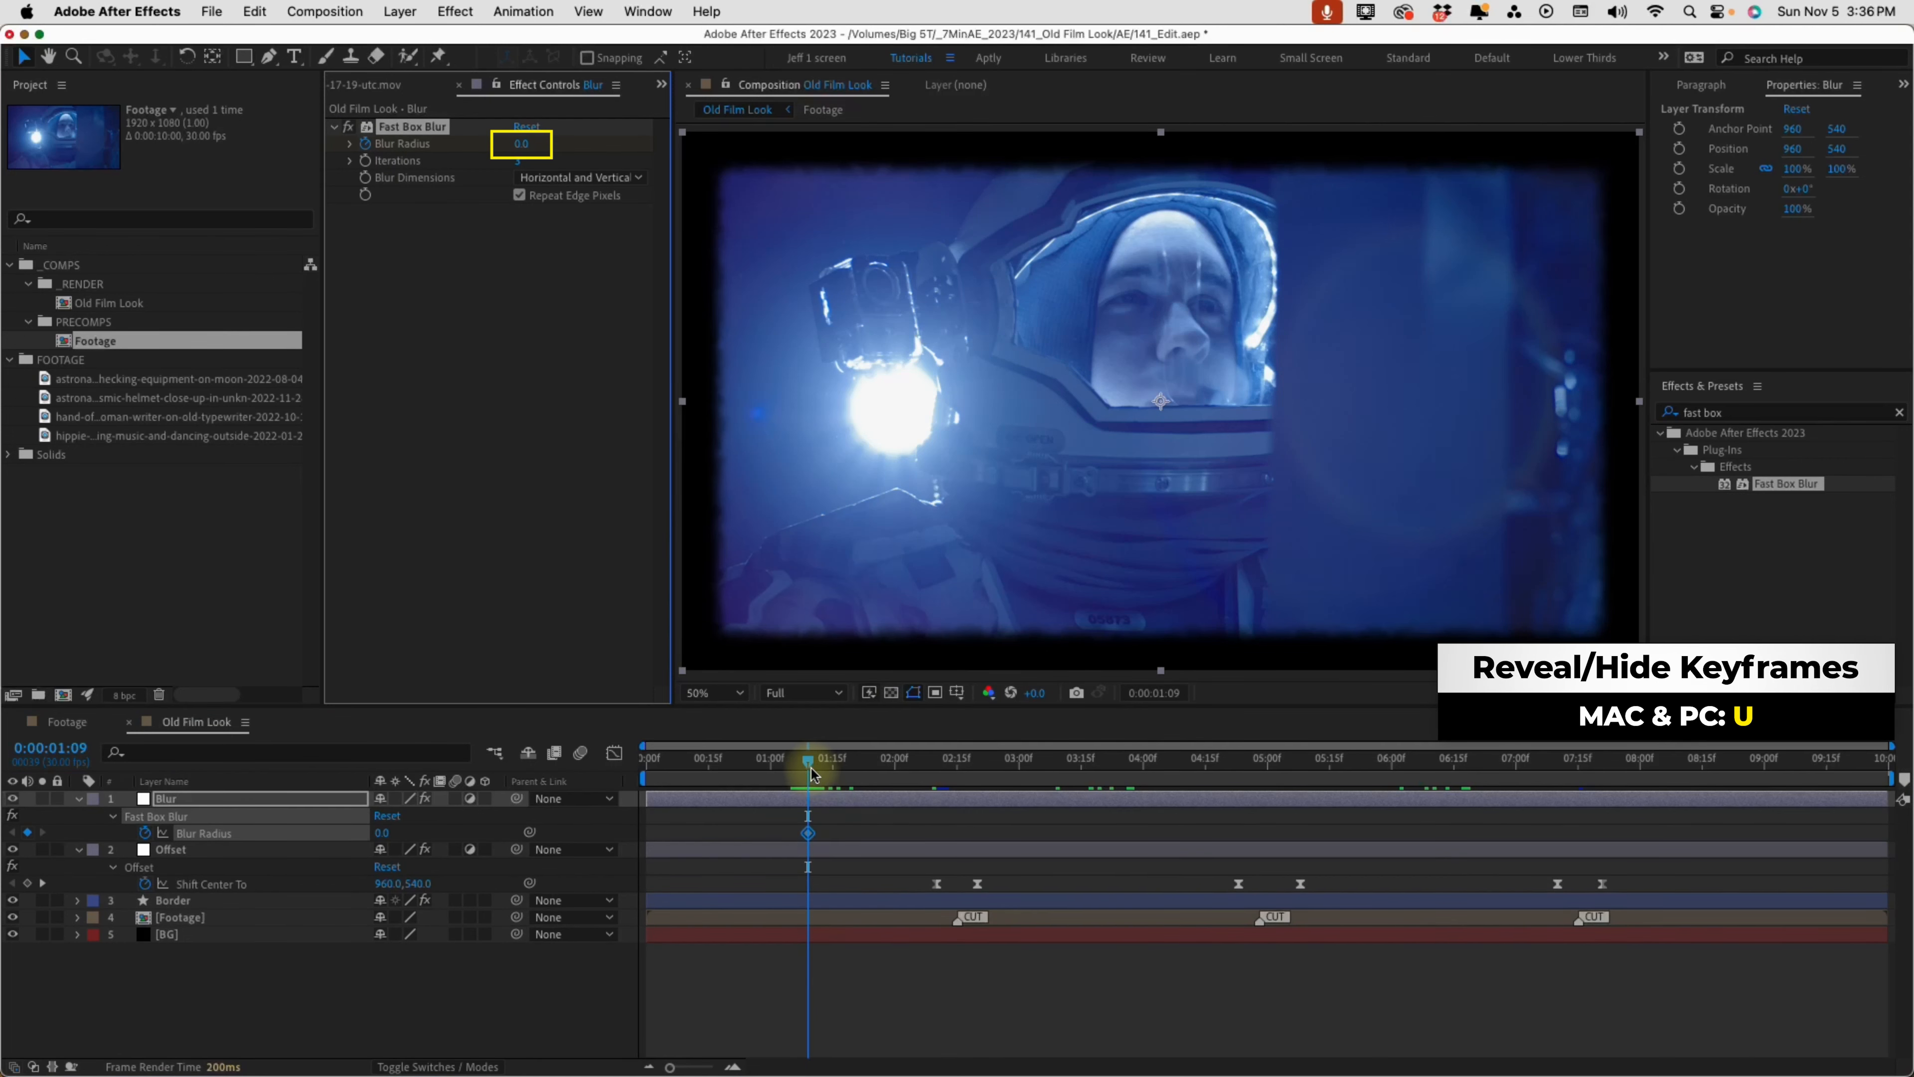
{"action": "left_click", "coordinate": [523, 145]}
{"action": "key", "text": "Return"}
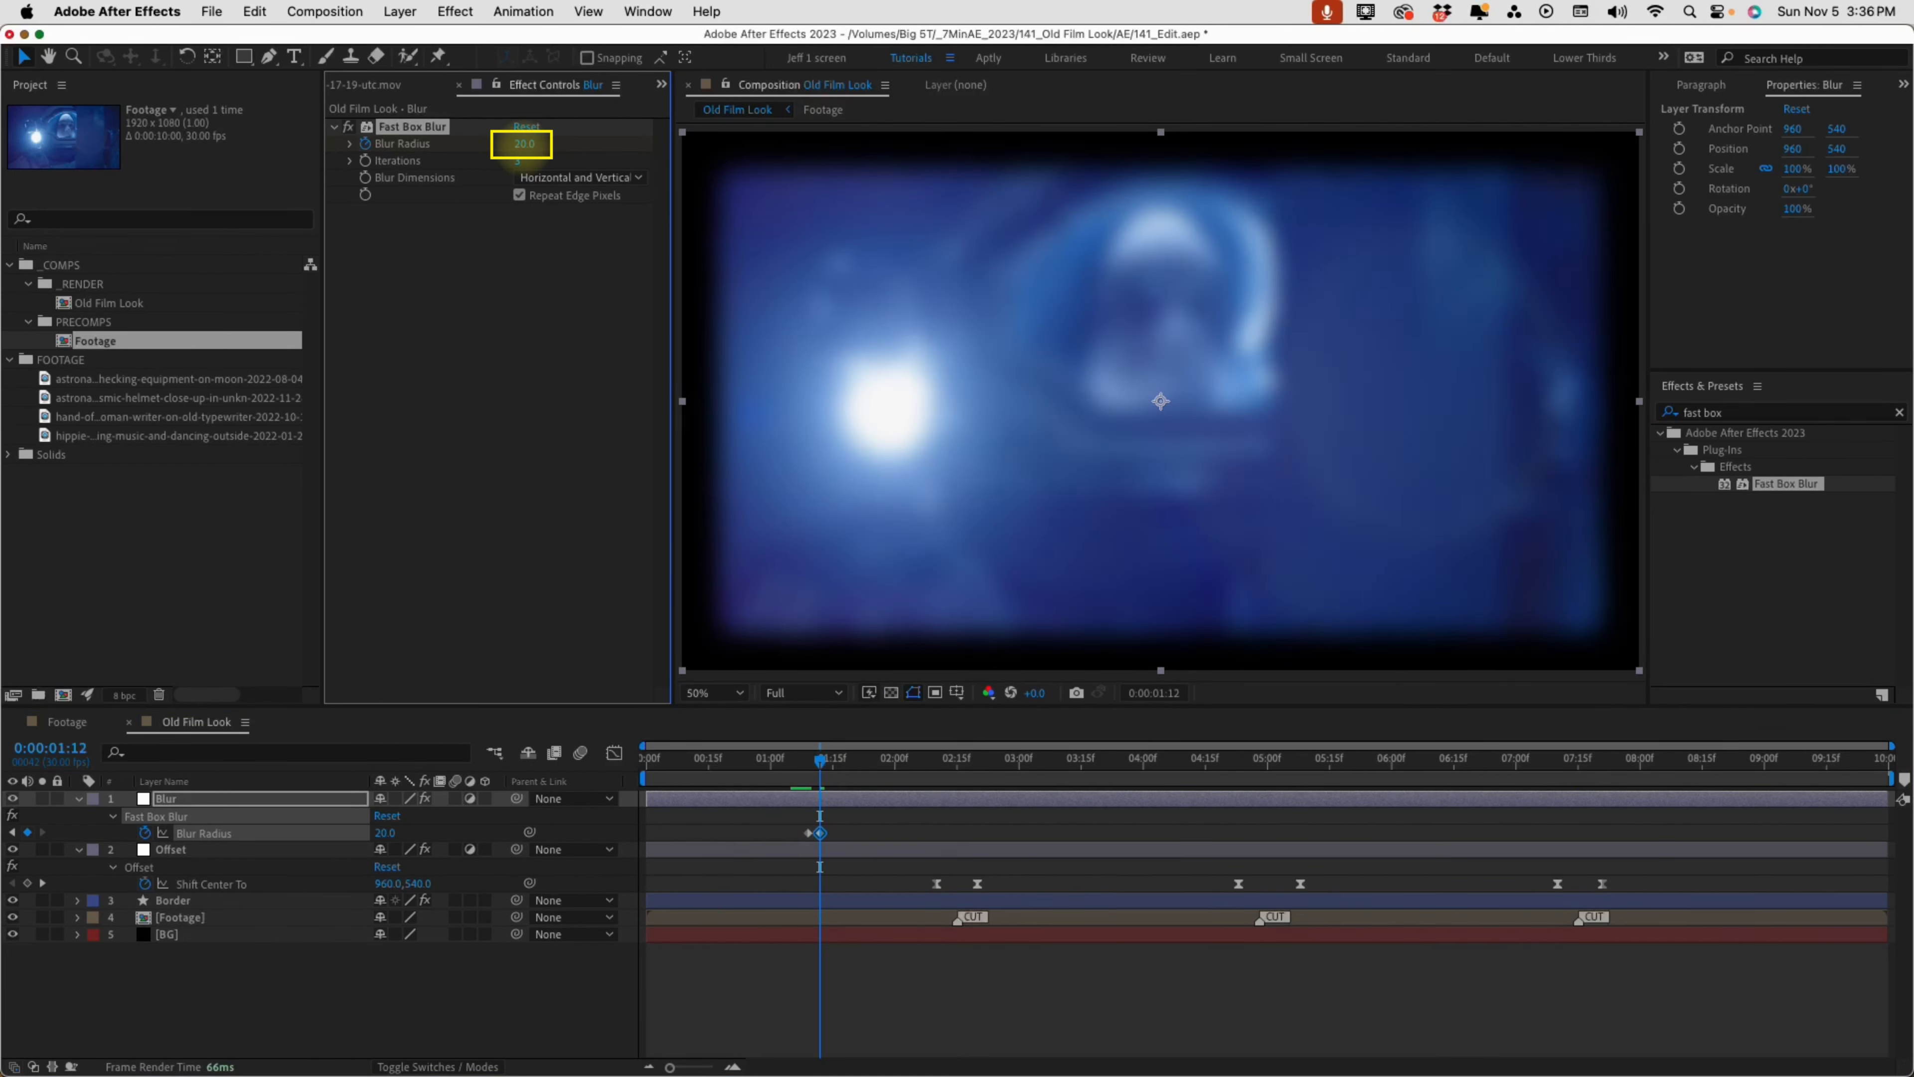
{"action": "key", "text": "shift+Page_Down"}
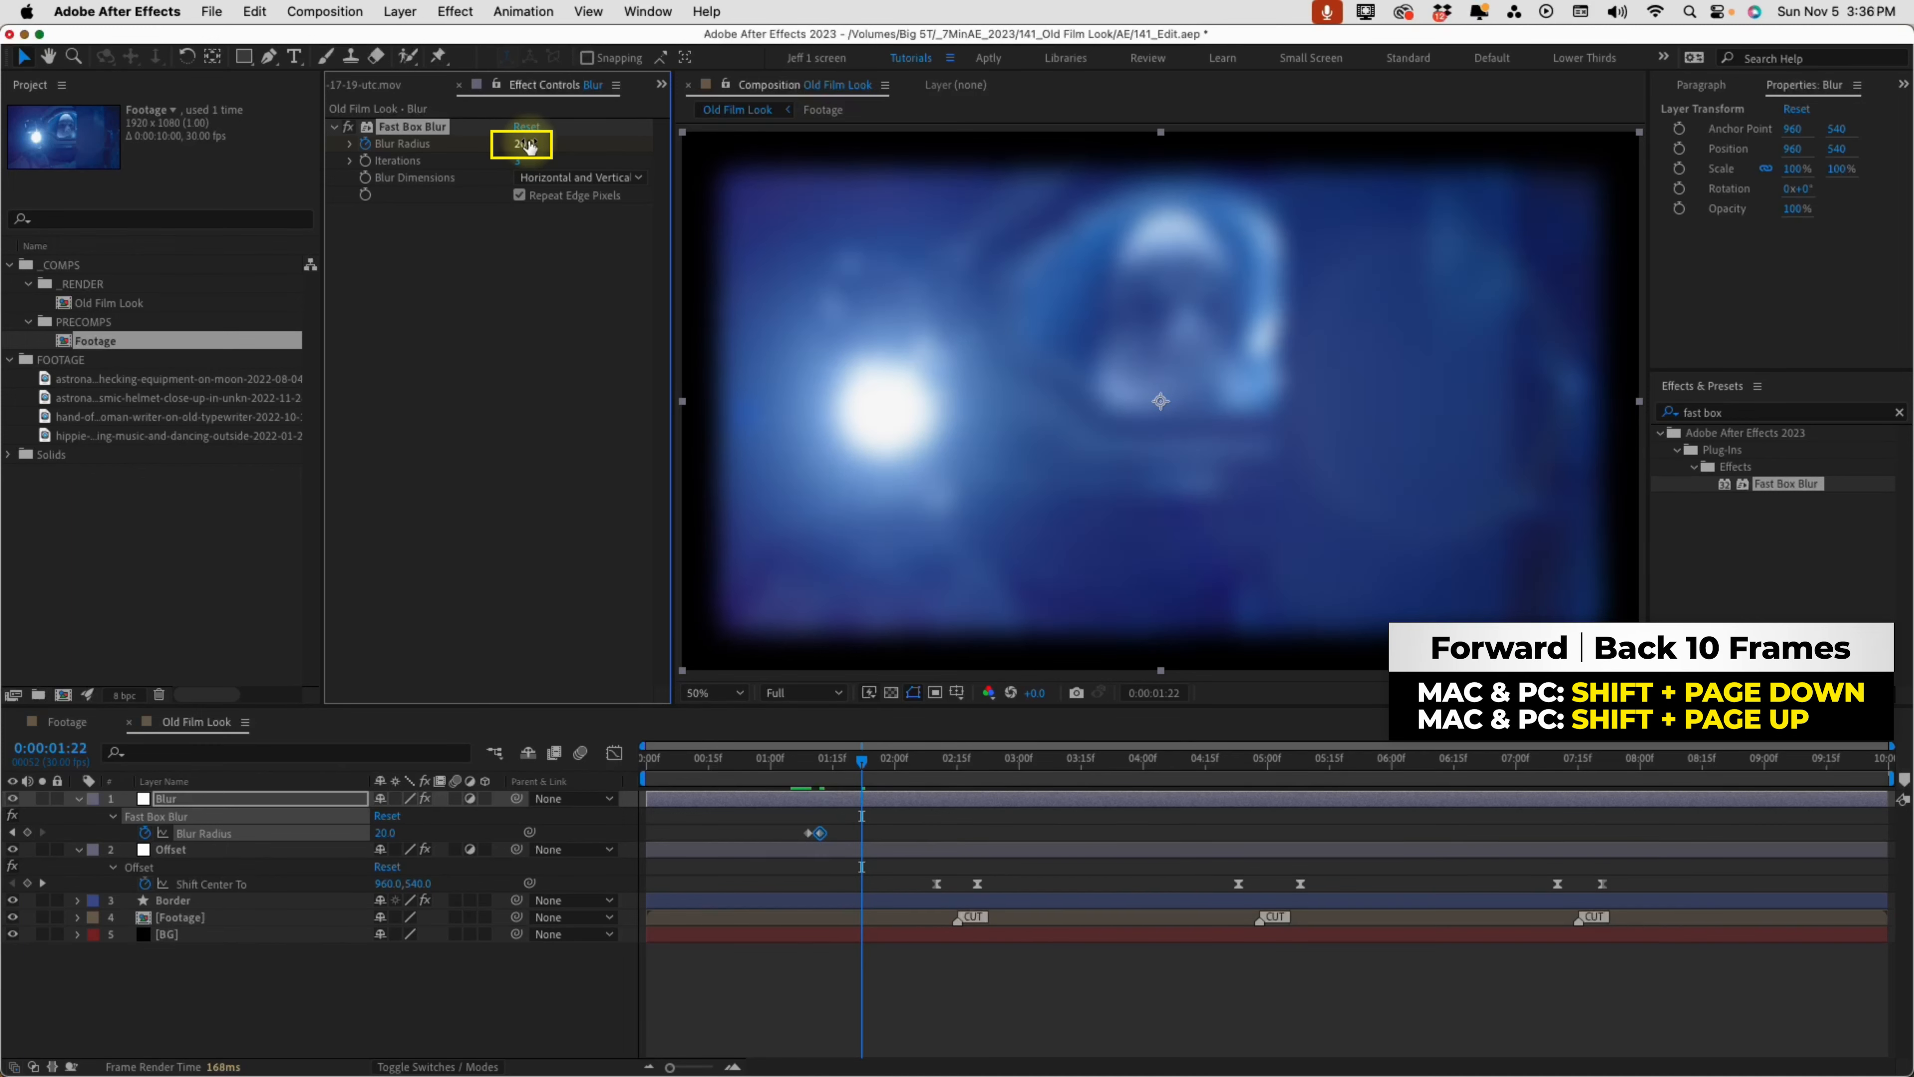
{"action": "left_click", "coordinate": [530, 145]}
{"action": "type", "text": "0"}
{"action": "key", "text": "Return"}
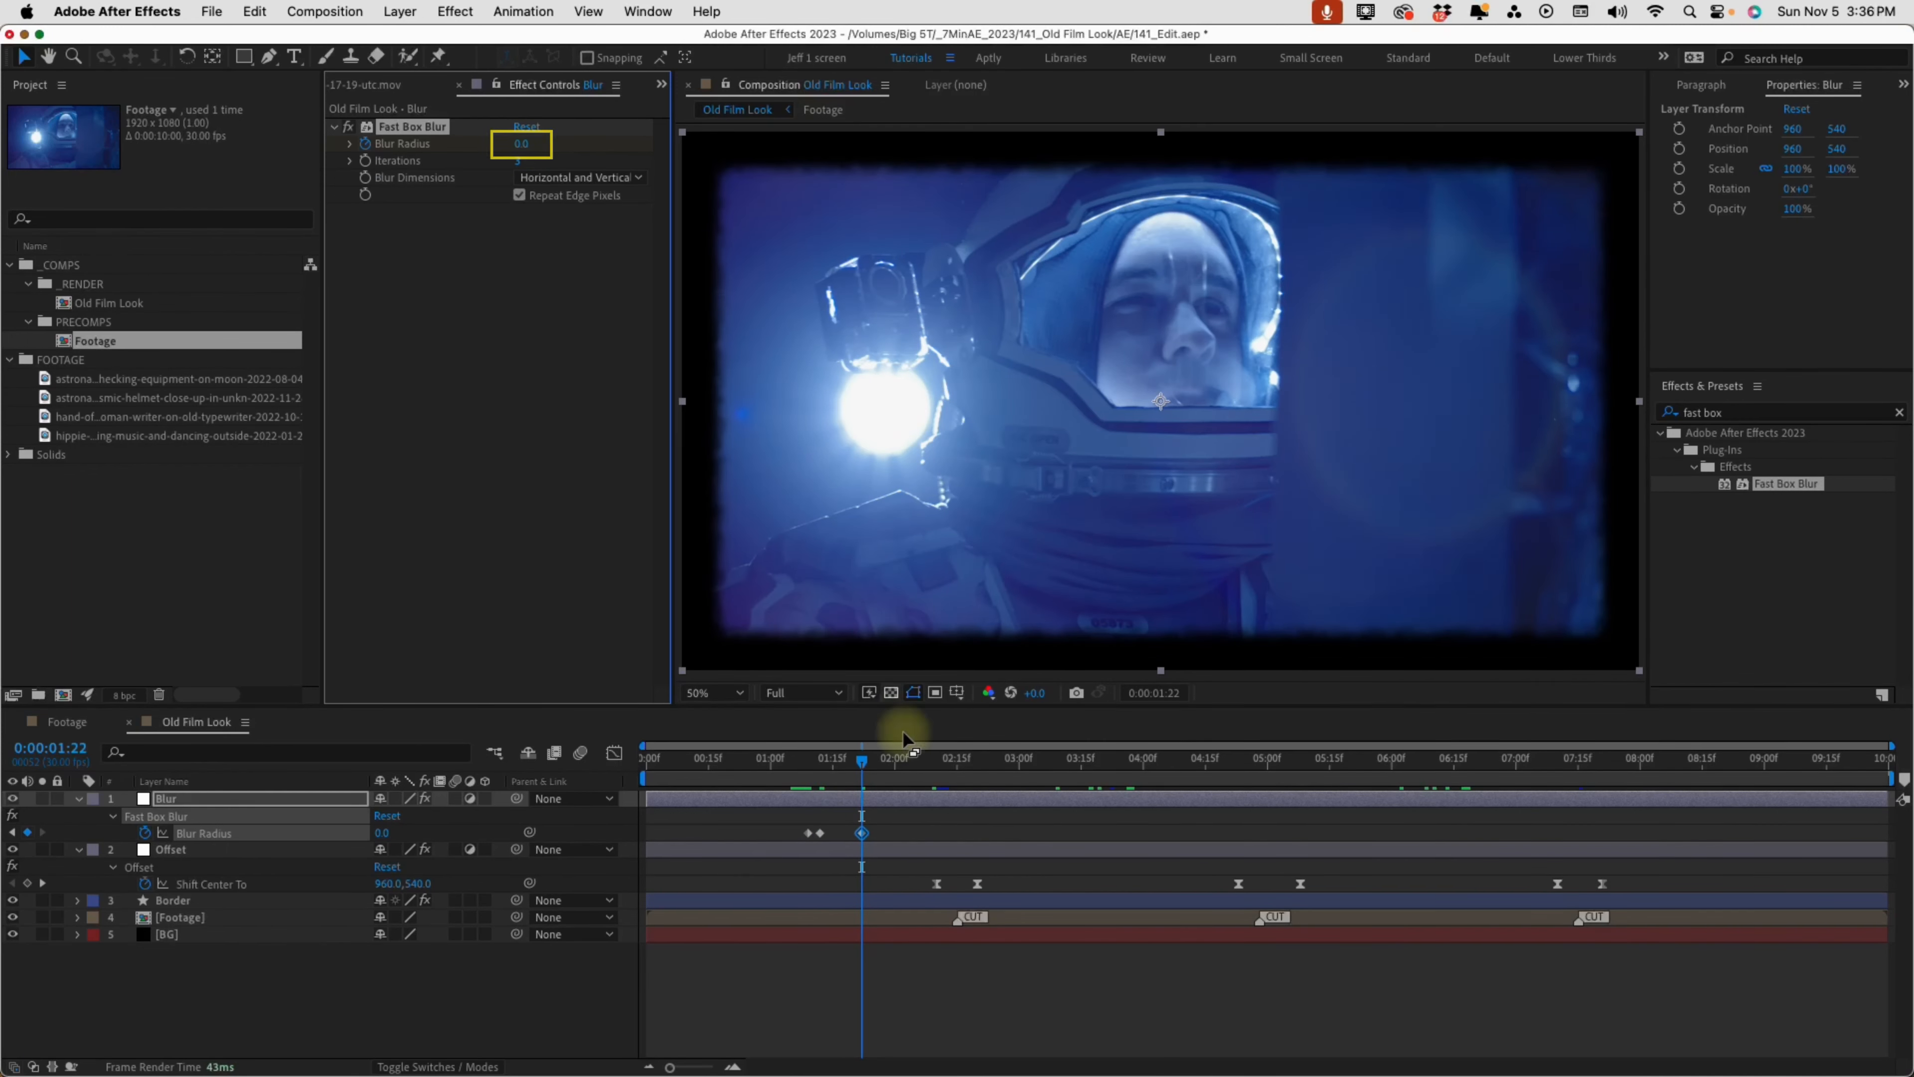
Apply Easy Ease to all three Blur Radius keyframes and preview the out-of-focus moment
{"action": "left_click", "coordinate": [890, 849]}
{"action": "key", "text": "F9"}
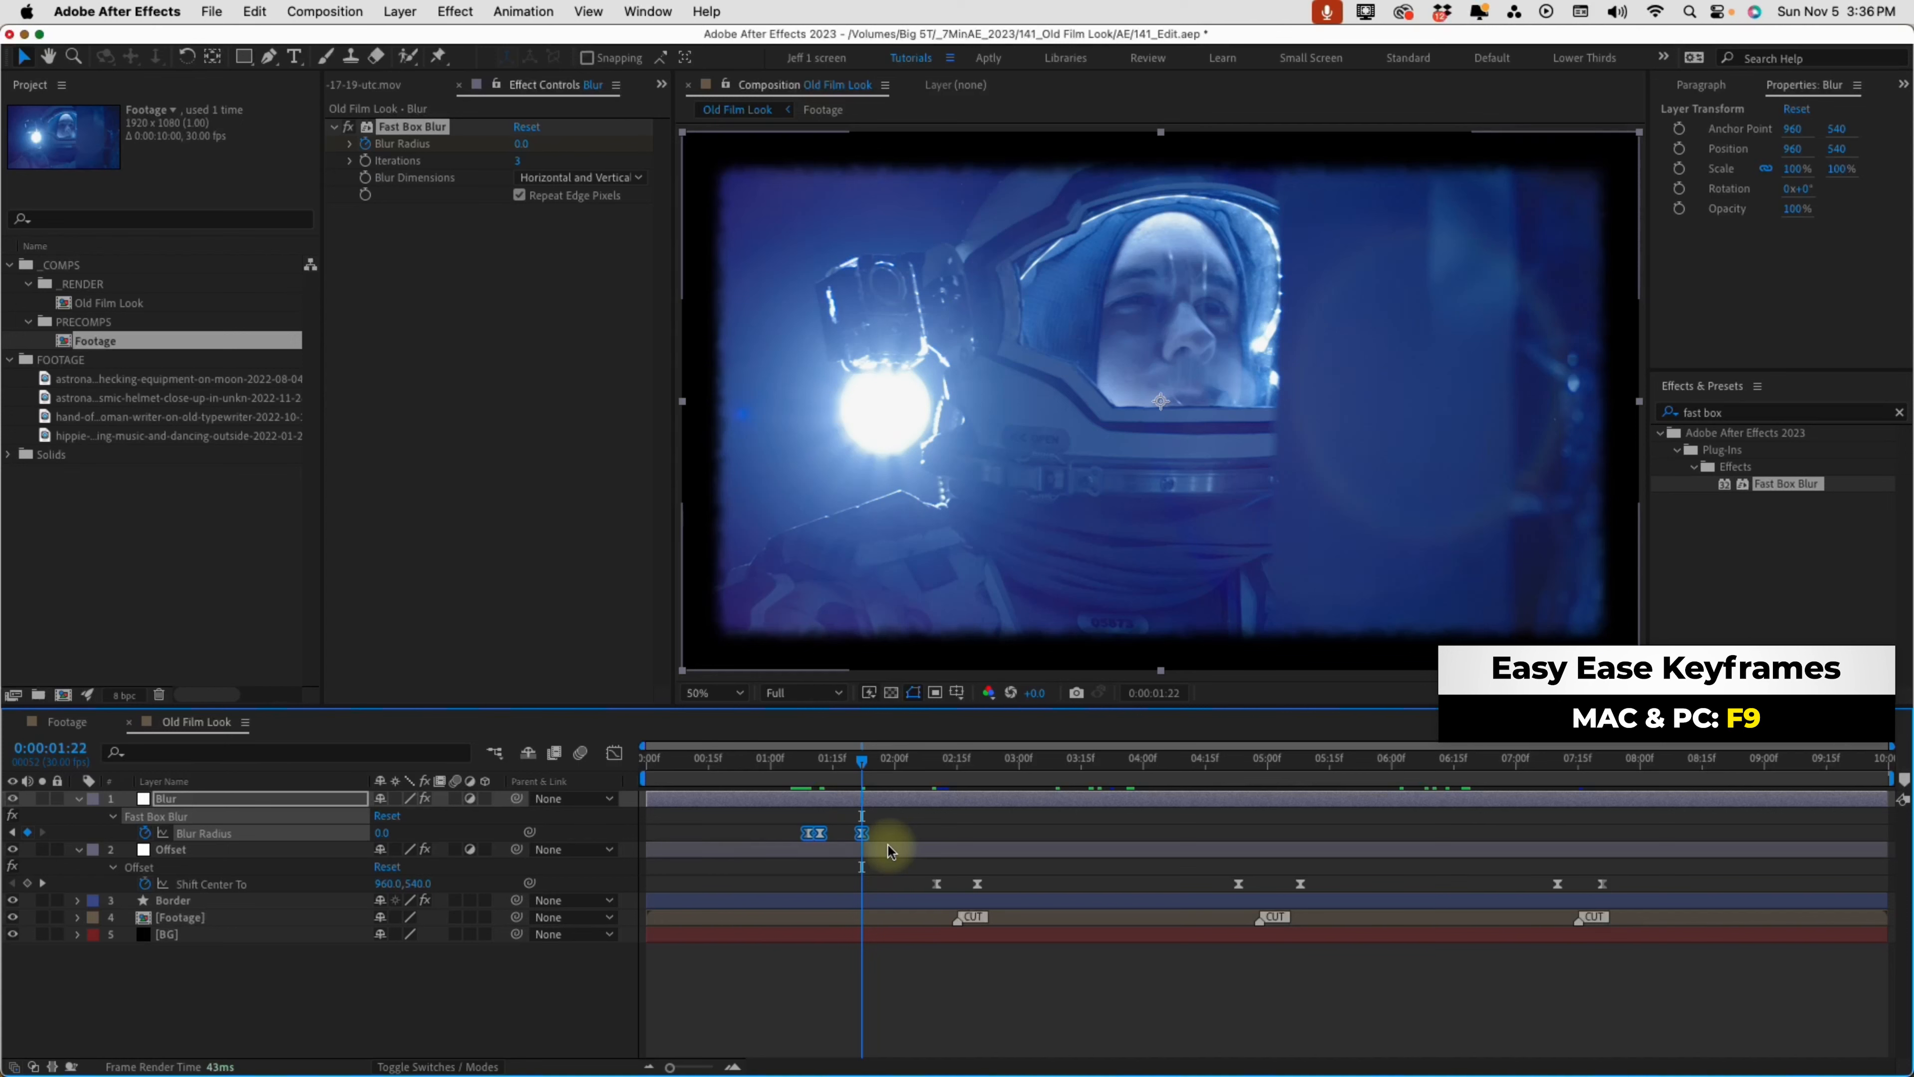
{"action": "left_click", "coordinate": [804, 762]}
{"action": "mouse_move", "coordinate": [804, 769]}
{"action": "left_mouse_down"}
{"action": "mouse_move", "coordinate": [844, 772]}
{"action": "mouse_move", "coordinate": [804, 769]}
{"action": "left_mouse_up"}
Copy the three Blur Radius keyframes to 0:00:03:18 and 0:00:06:01, delaying the last two keyframes of the copy at 0:00:03:18
{"action": "left_click", "coordinate": [1094, 762]}
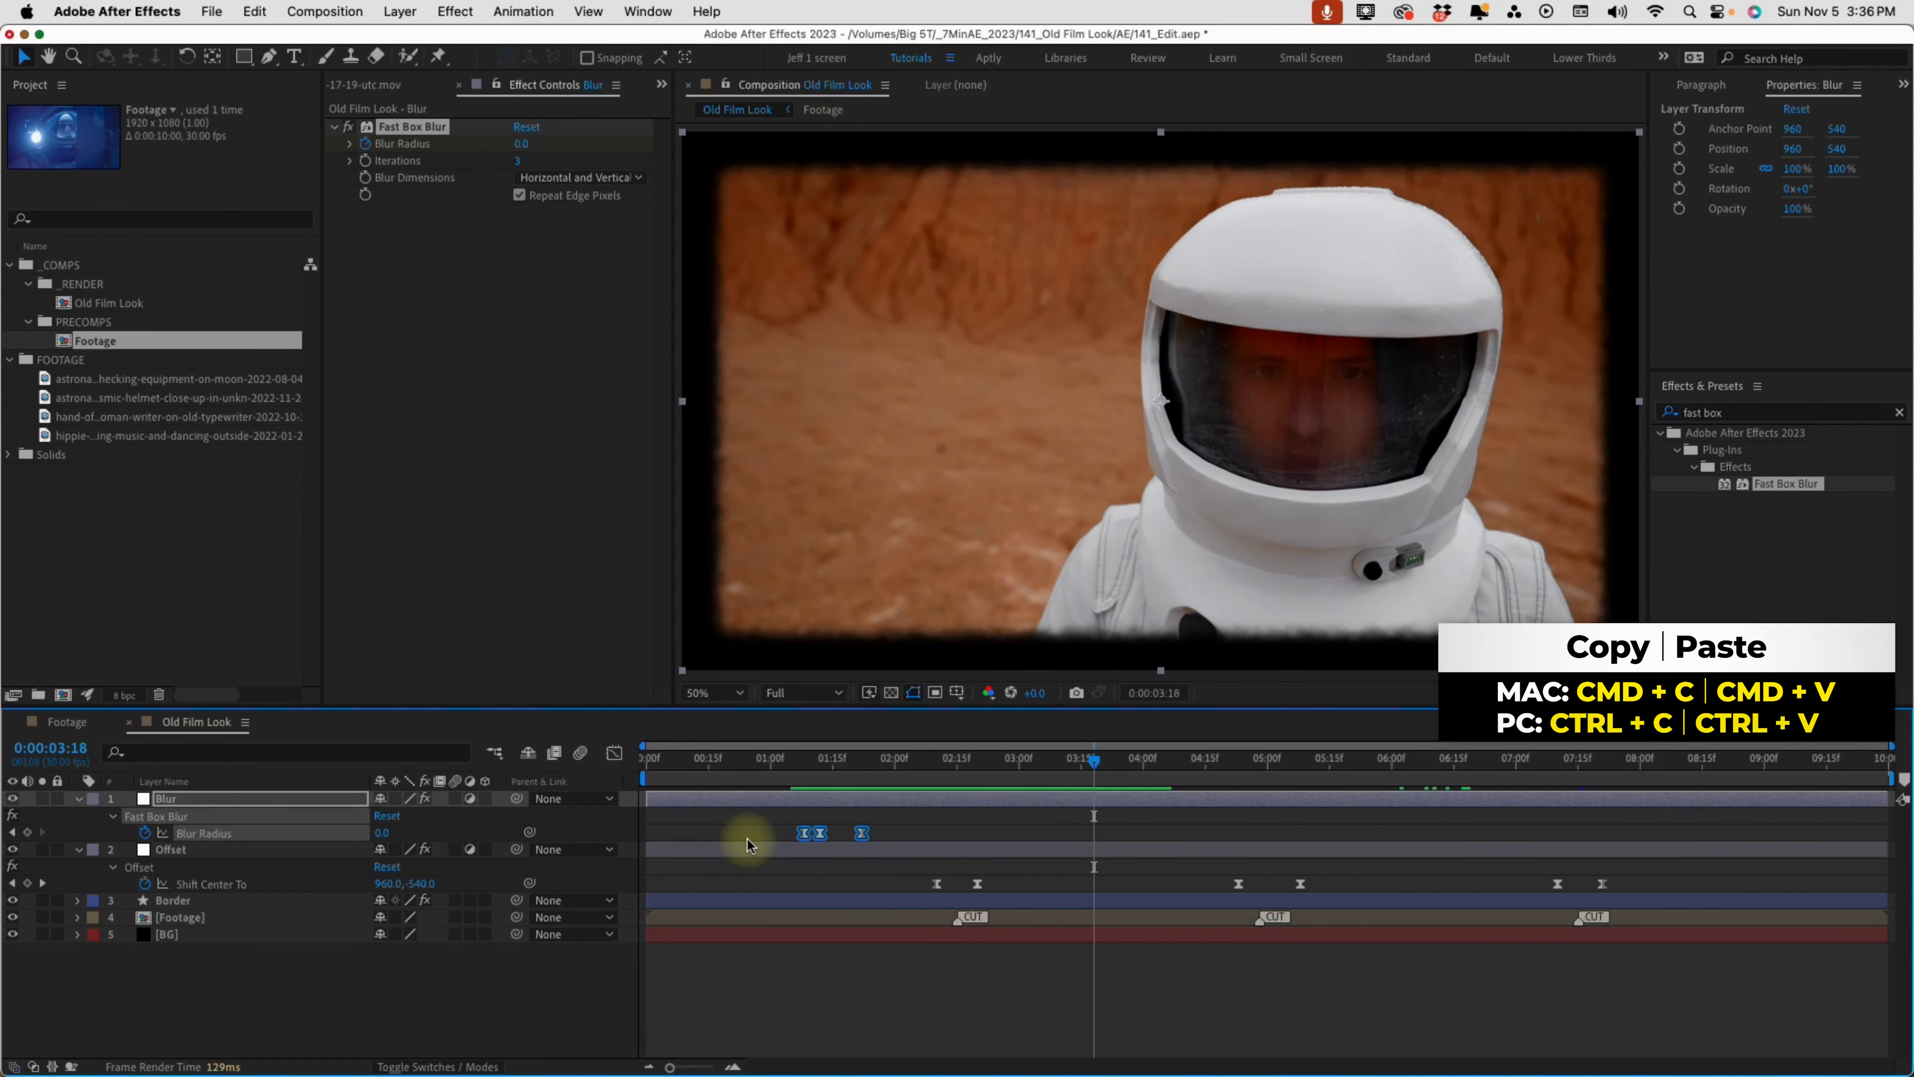
{"action": "key", "text": "cmd+v"}
{"action": "left_click", "coordinate": [1138, 821]}
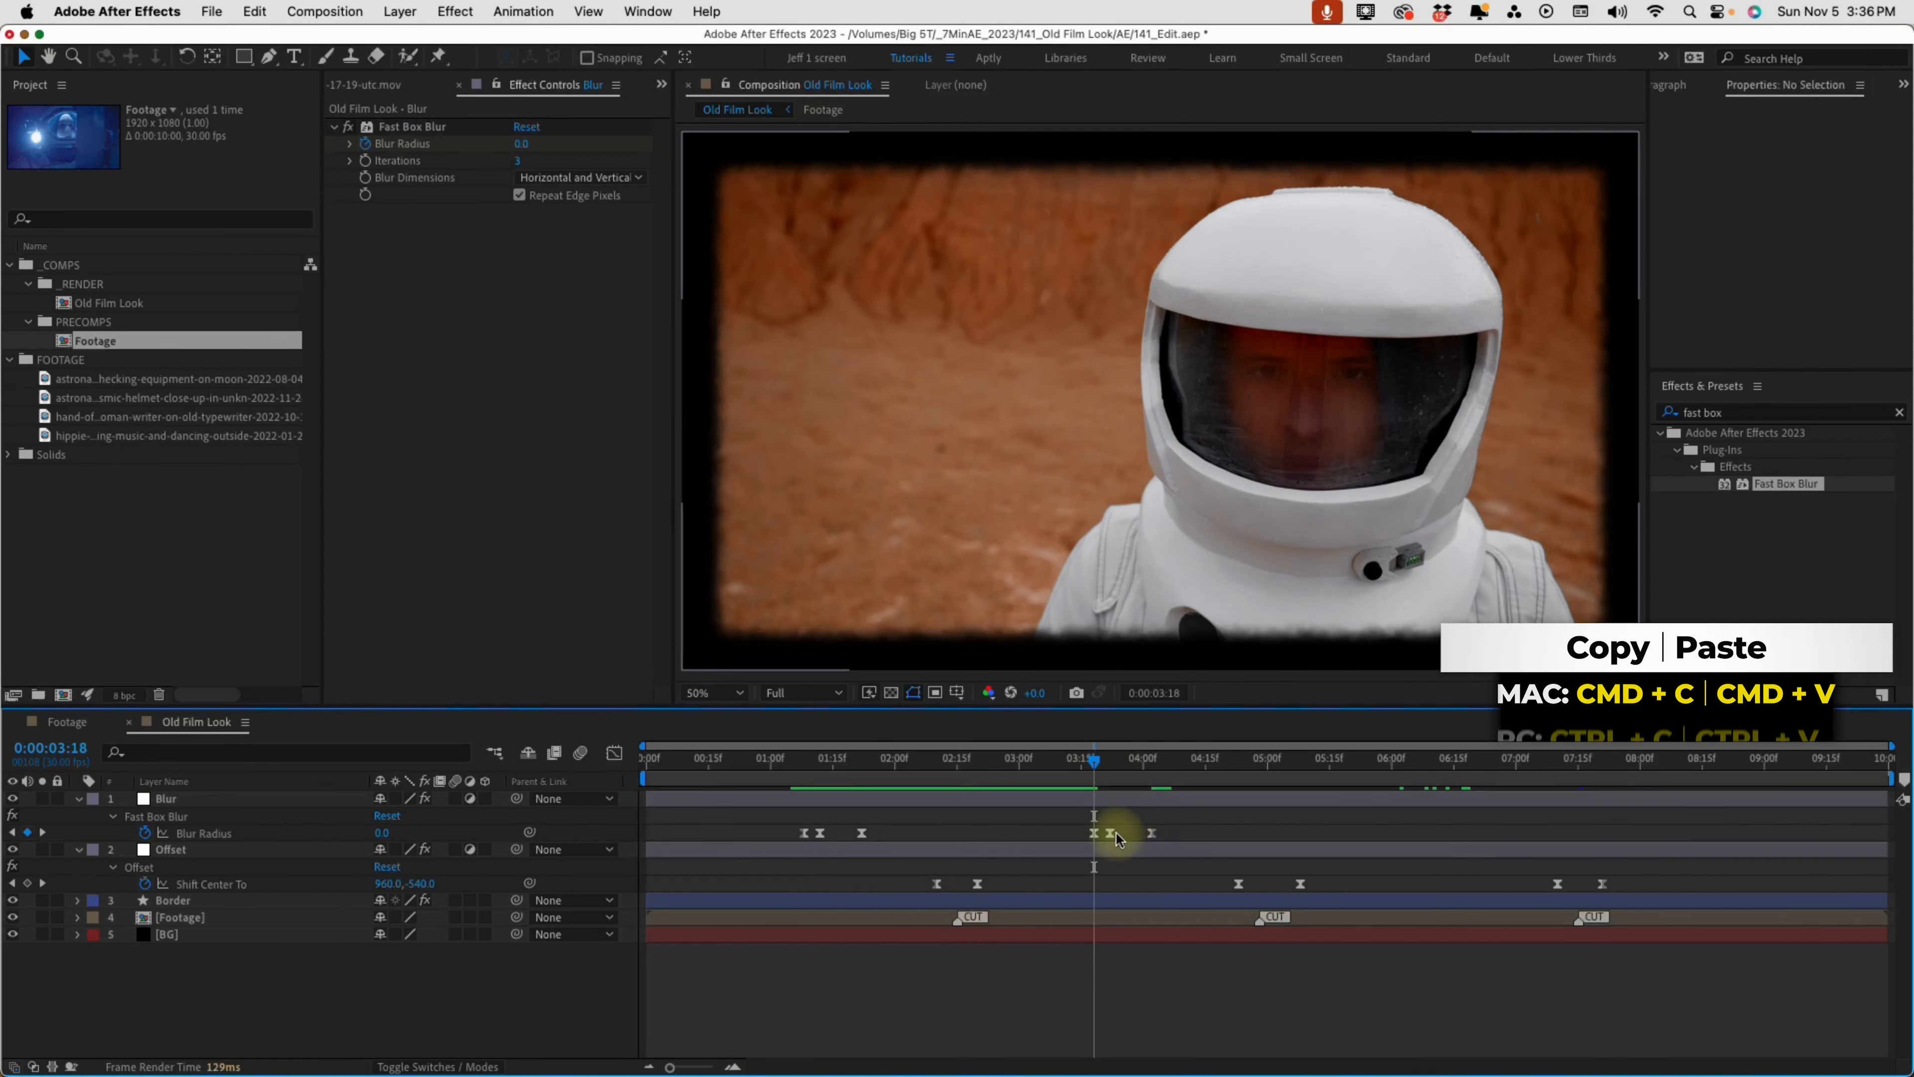
{"action": "left_click_drag", "start_coordinate": [1110, 833], "coordinate": [1124, 834]}
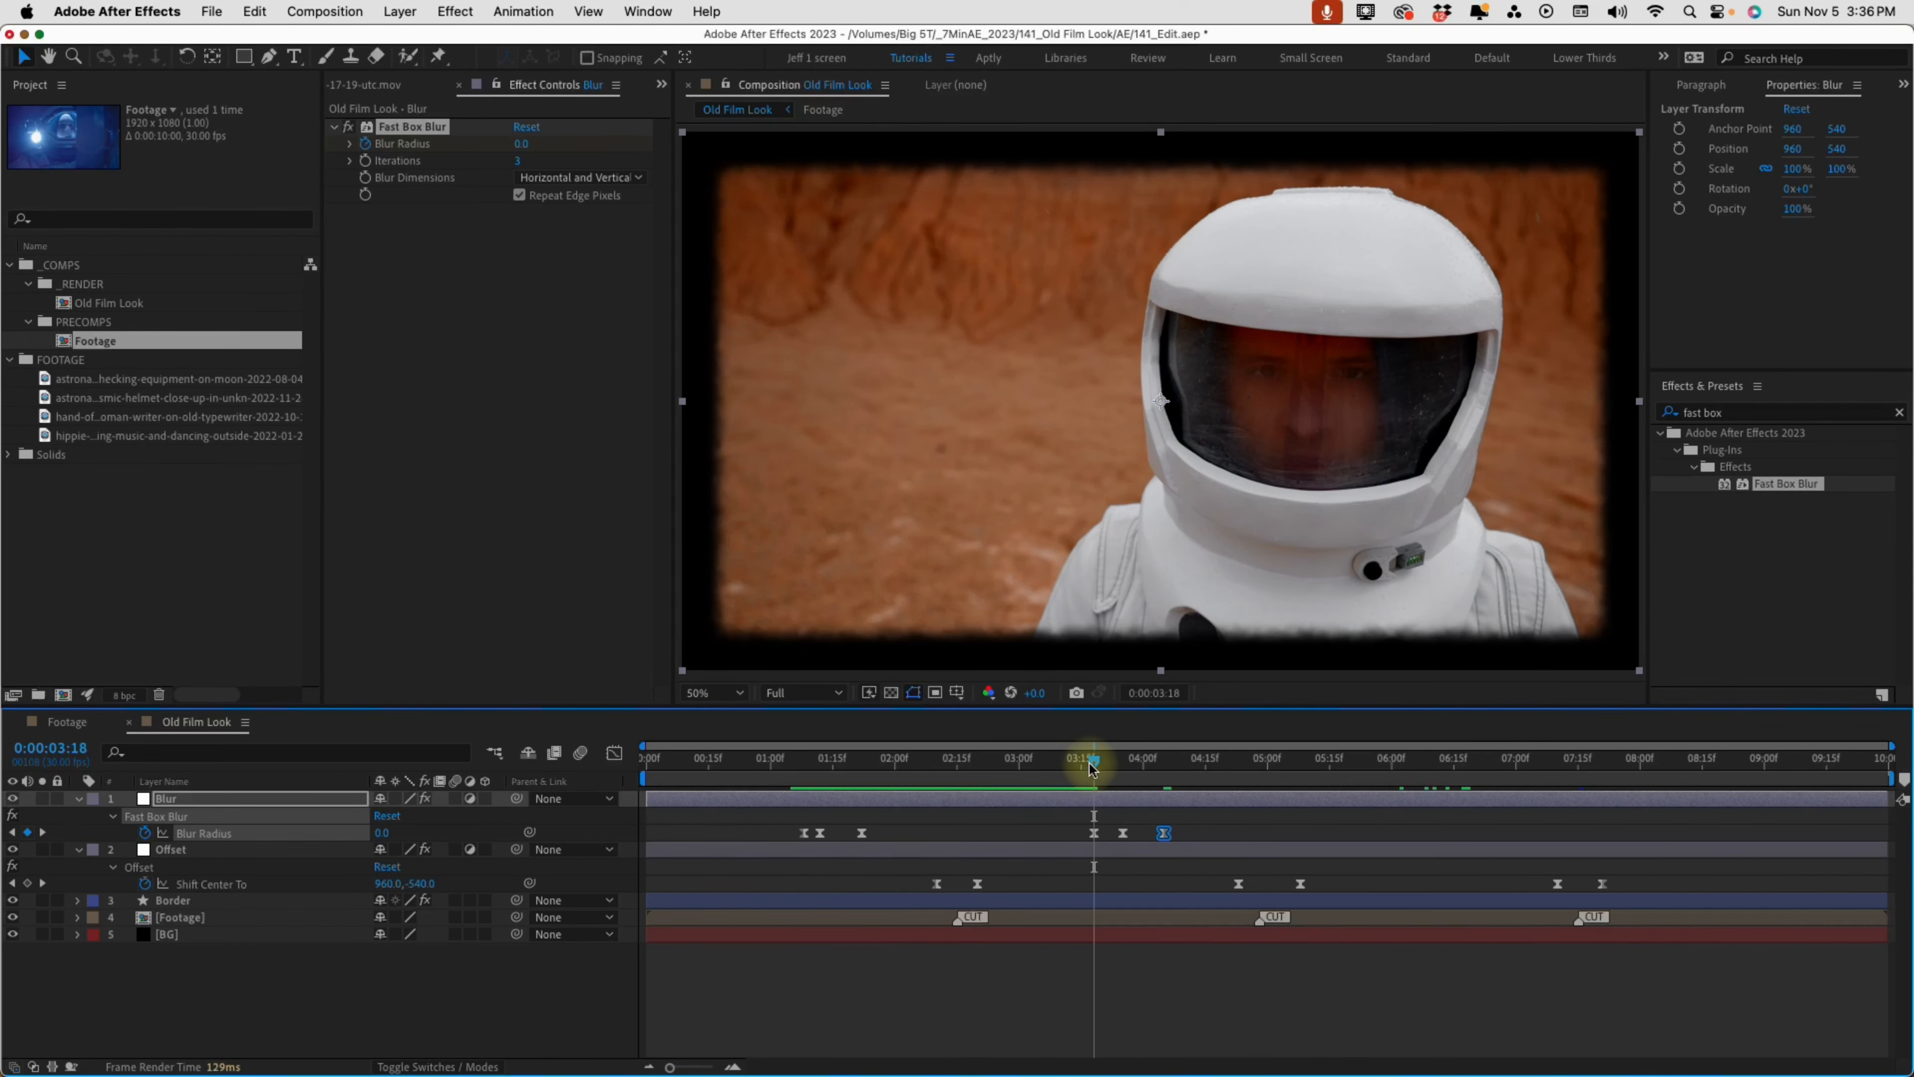
{"action": "left_click_drag", "start_coordinate": [1094, 768], "coordinate": [1395, 768]}
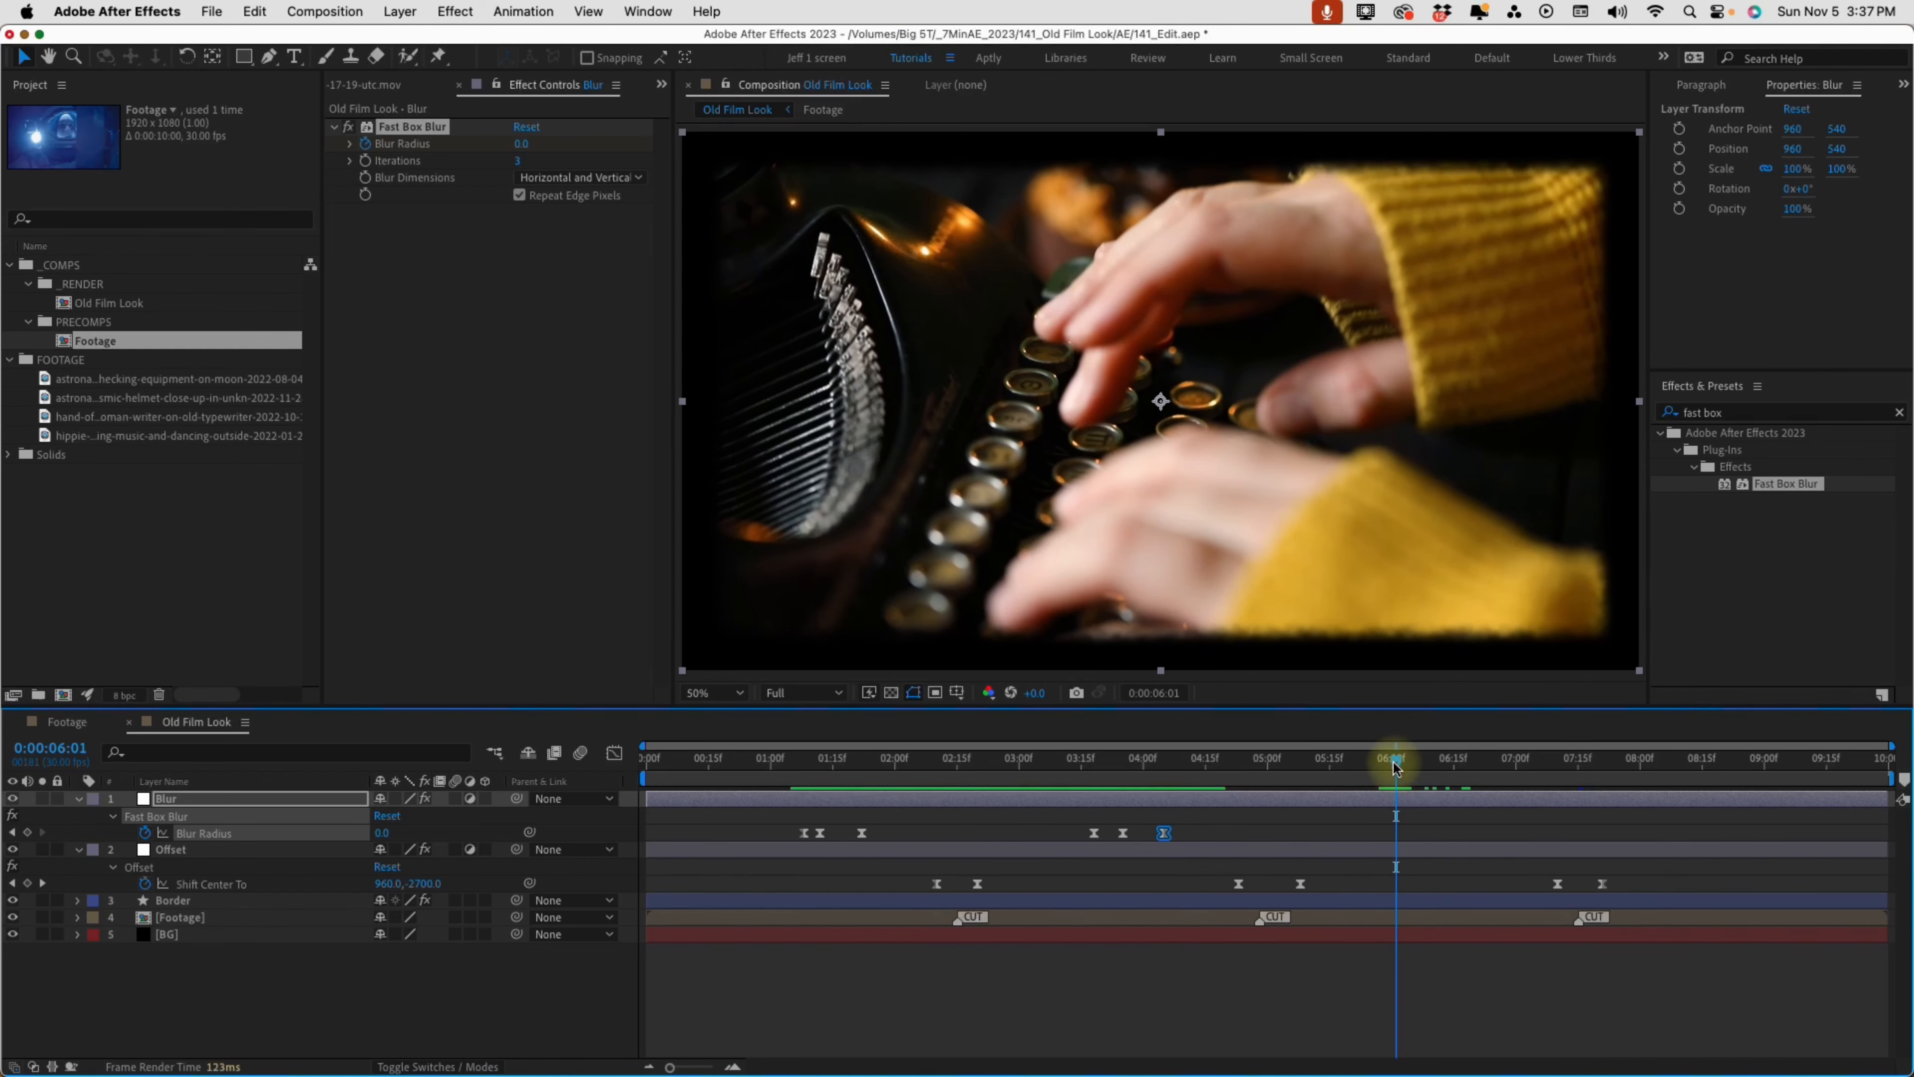
{"action": "left_click", "coordinate": [1420, 805]}
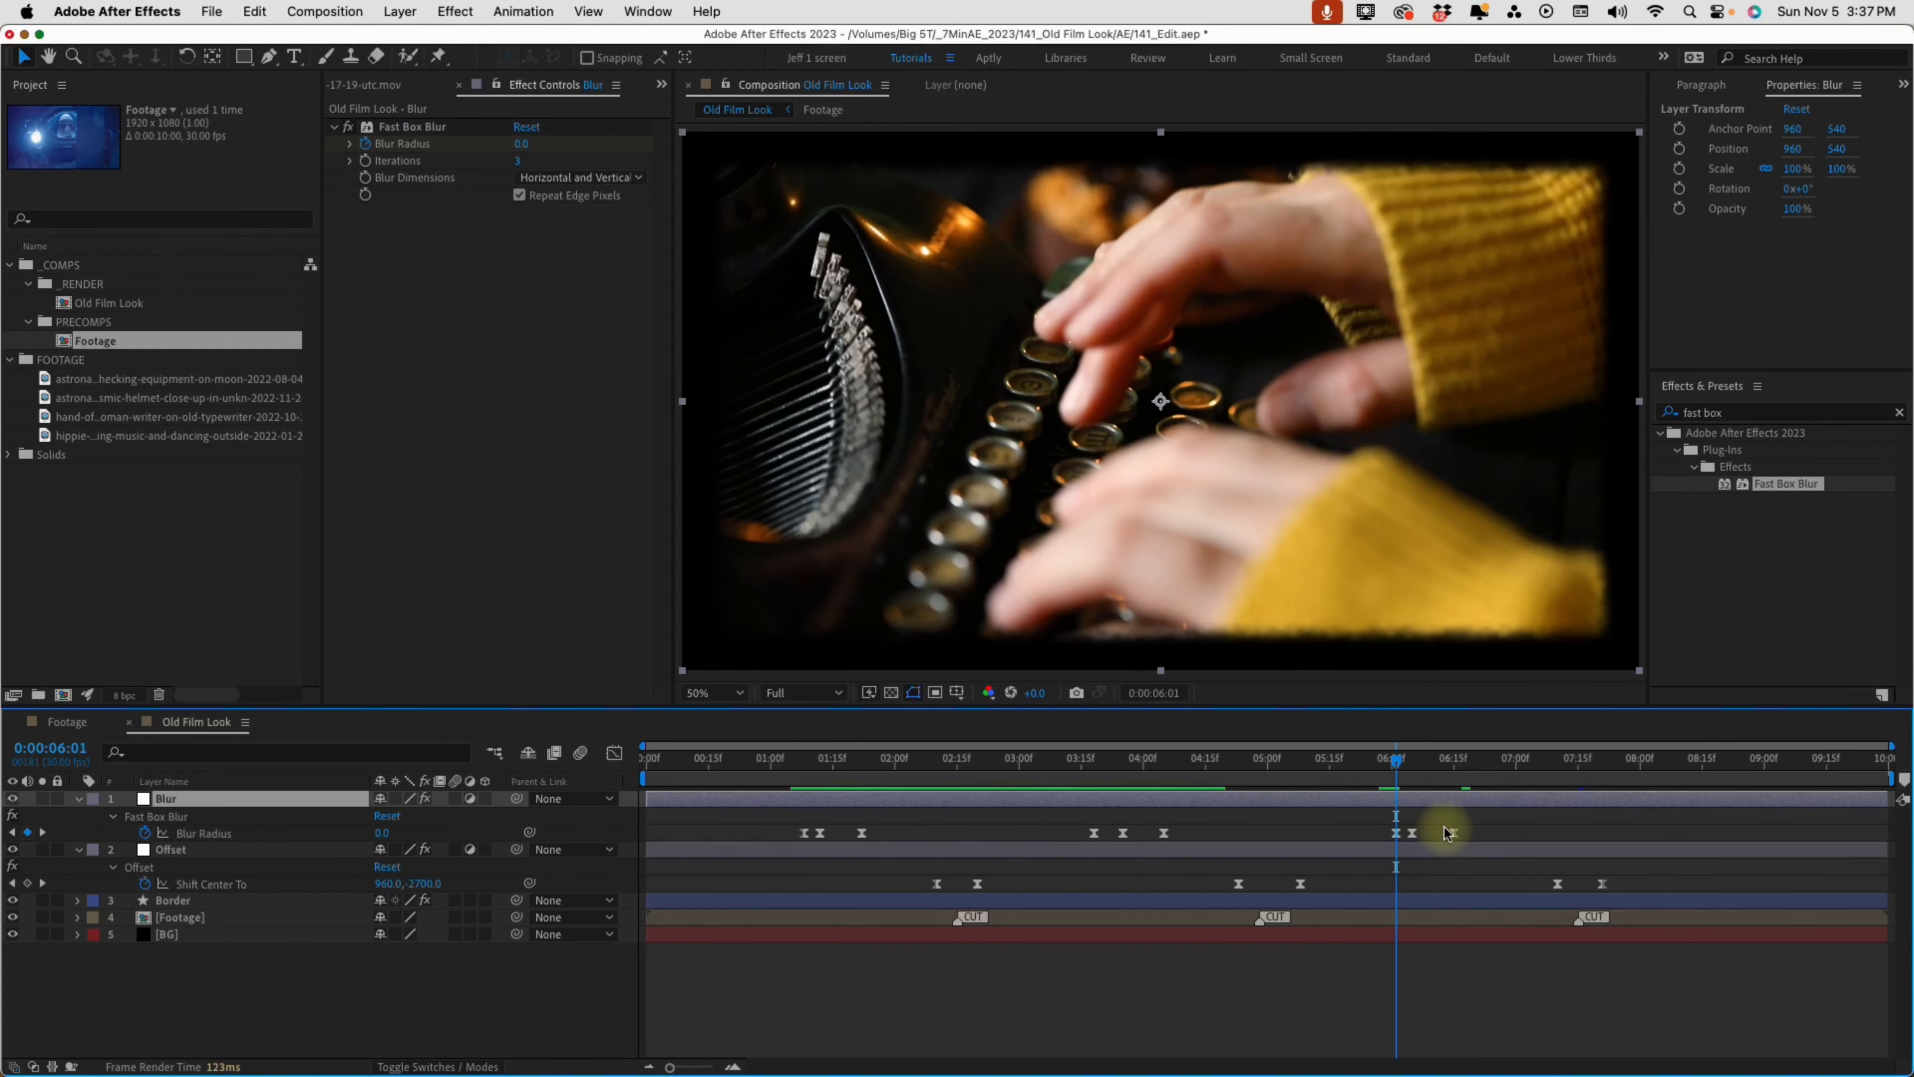
Tighten the spacing of the three Blur Radius keyframes starting at 0:00:06:01 and preview that out-of-focus moment
{"action": "left_click_drag", "start_coordinate": [1455, 835], "coordinate": [1404, 838]}
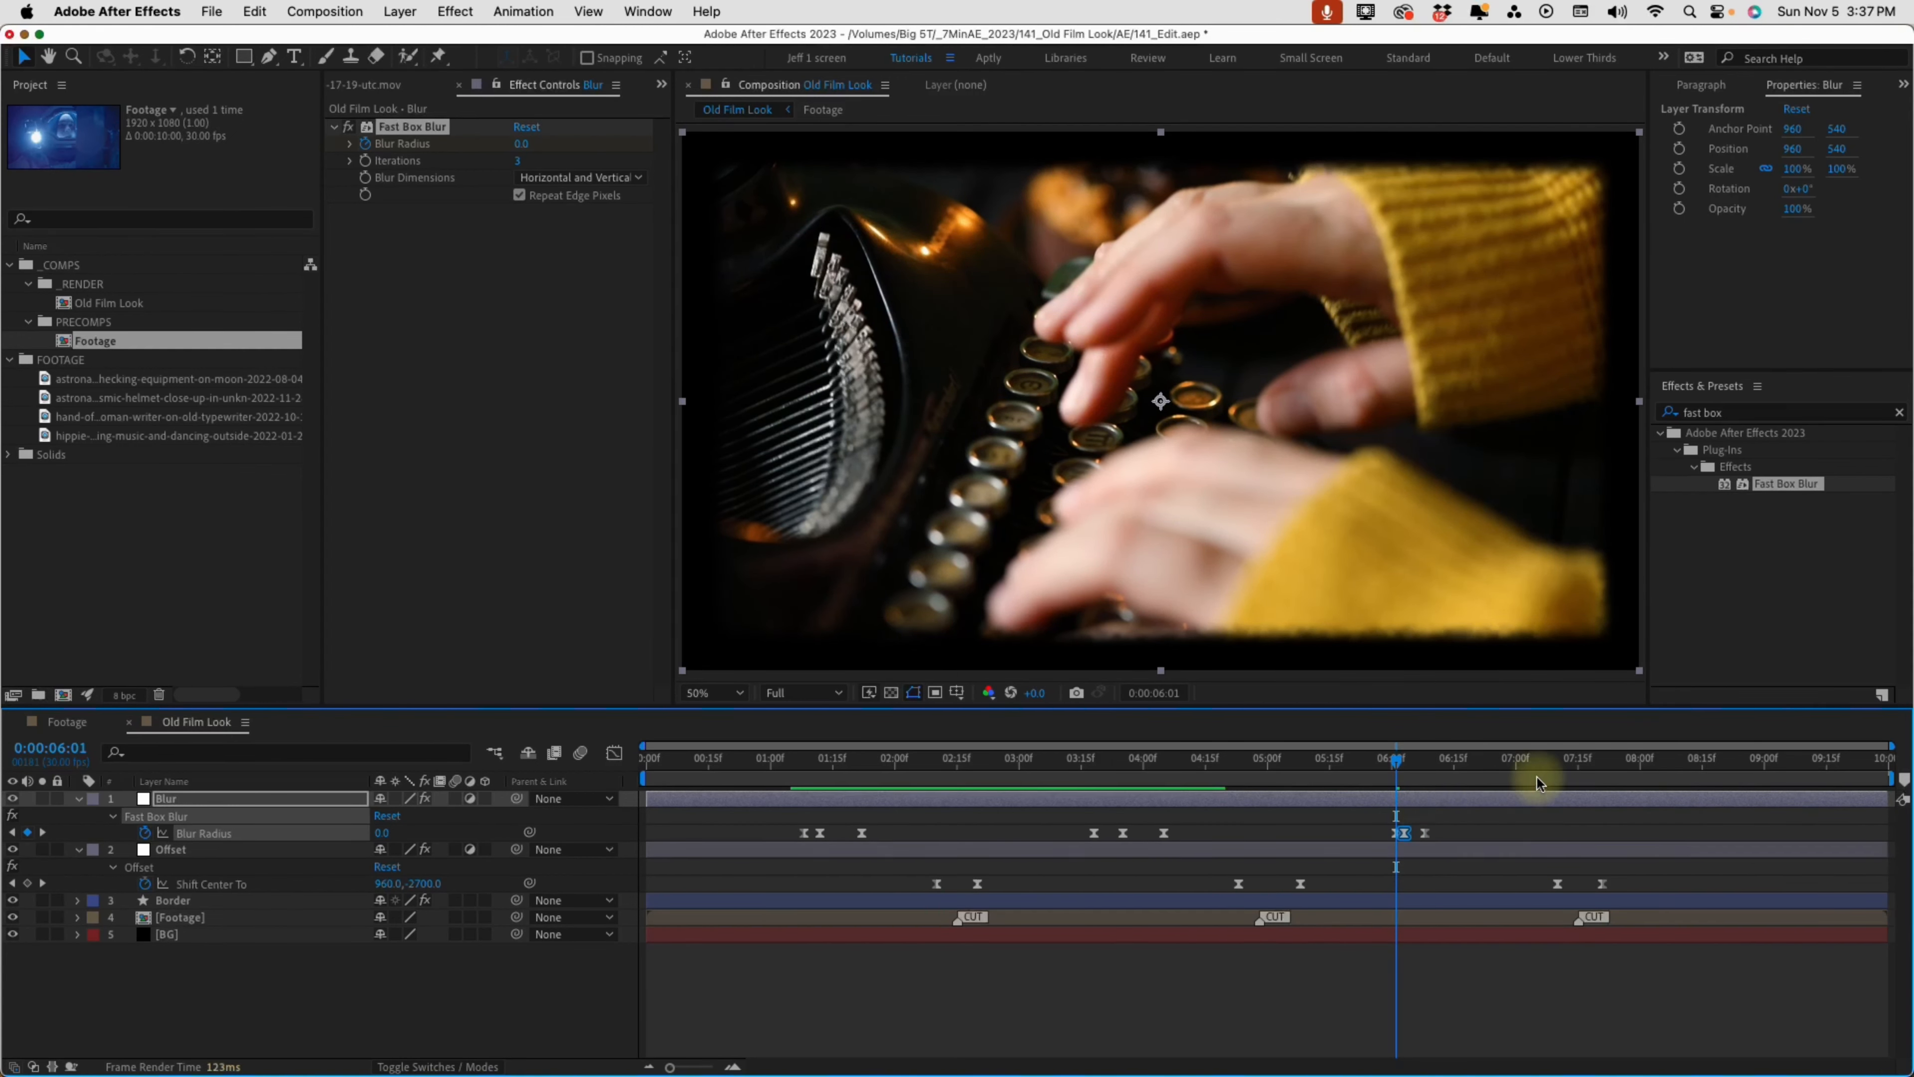
{"action": "key", "text": "space"}
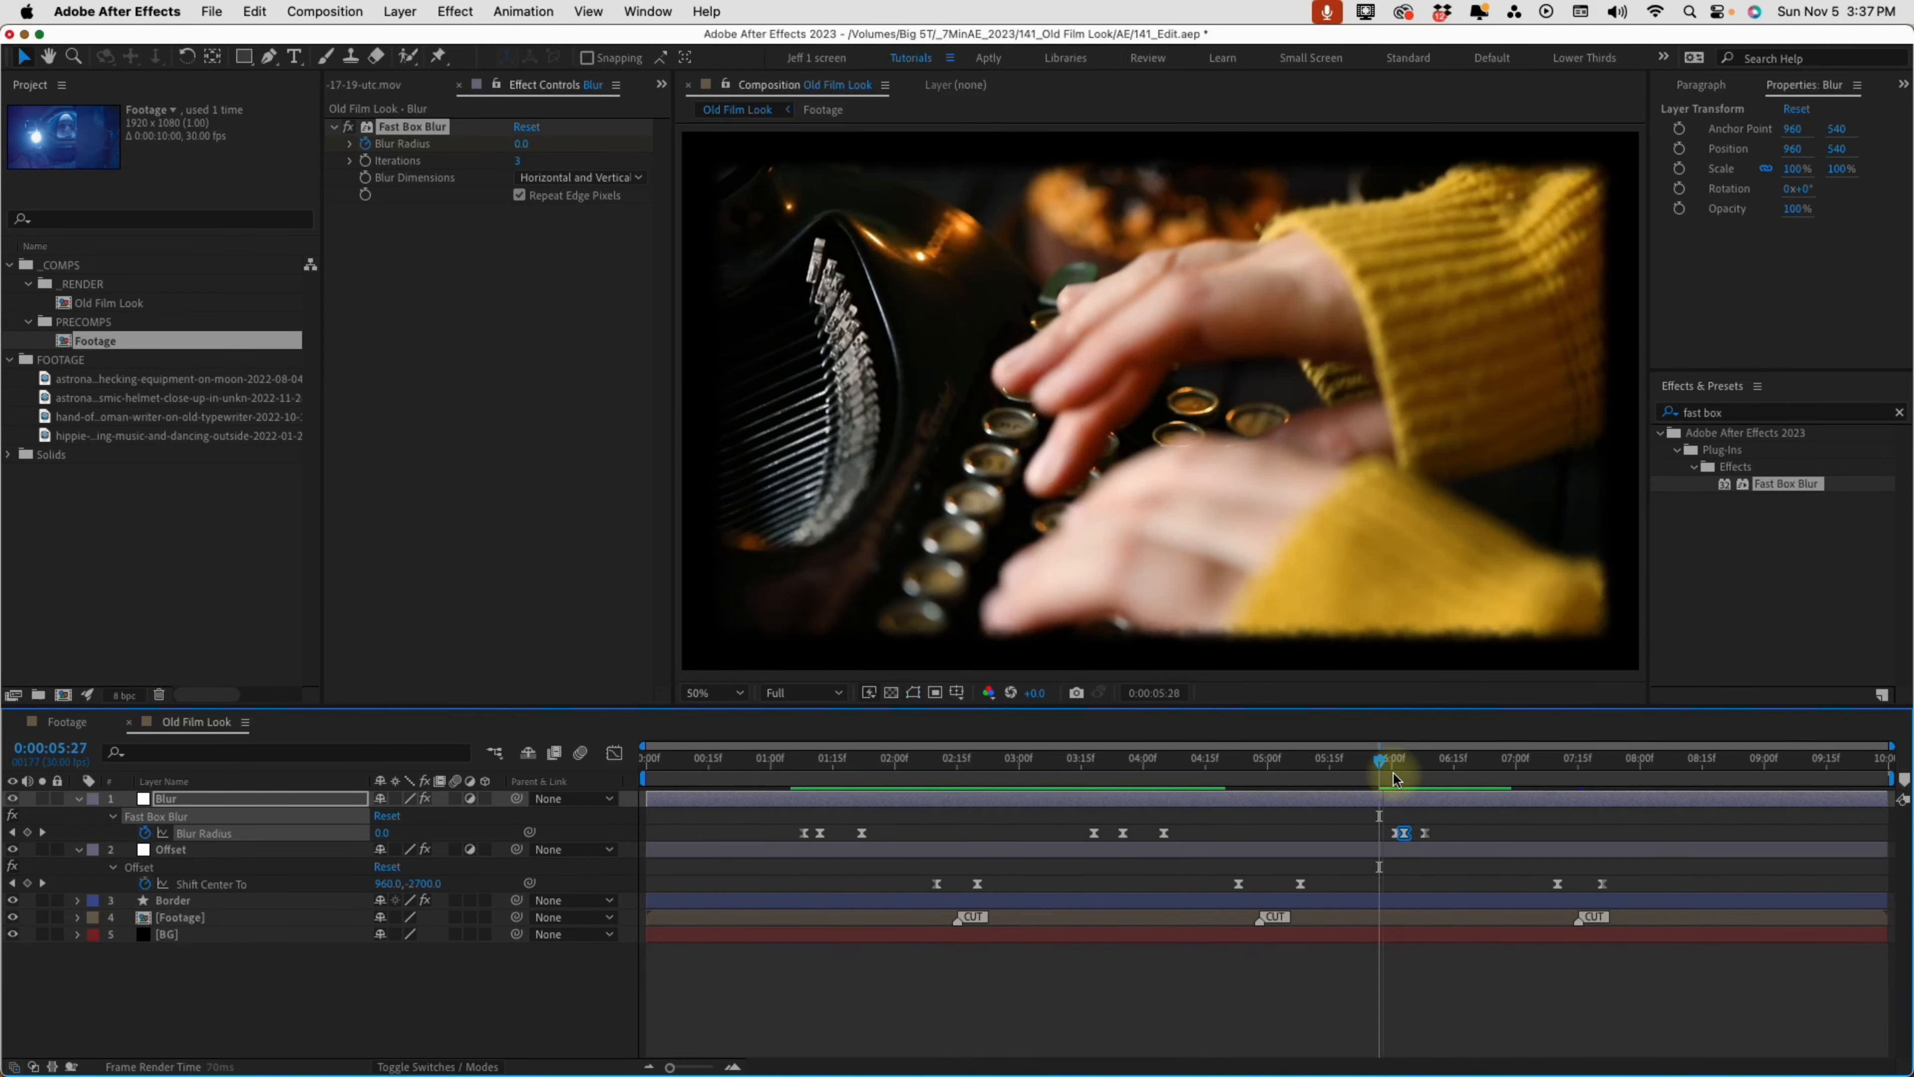
Copy the three Blur Radius keyframes at 0:00:03:18 to 0:00:08:17 and preview the composition from 0:00:01:05
{"action": "left_click_drag", "start_coordinate": [1197, 821], "coordinate": [1030, 846]}
{"action": "left_click", "coordinate": [1250, 799]}
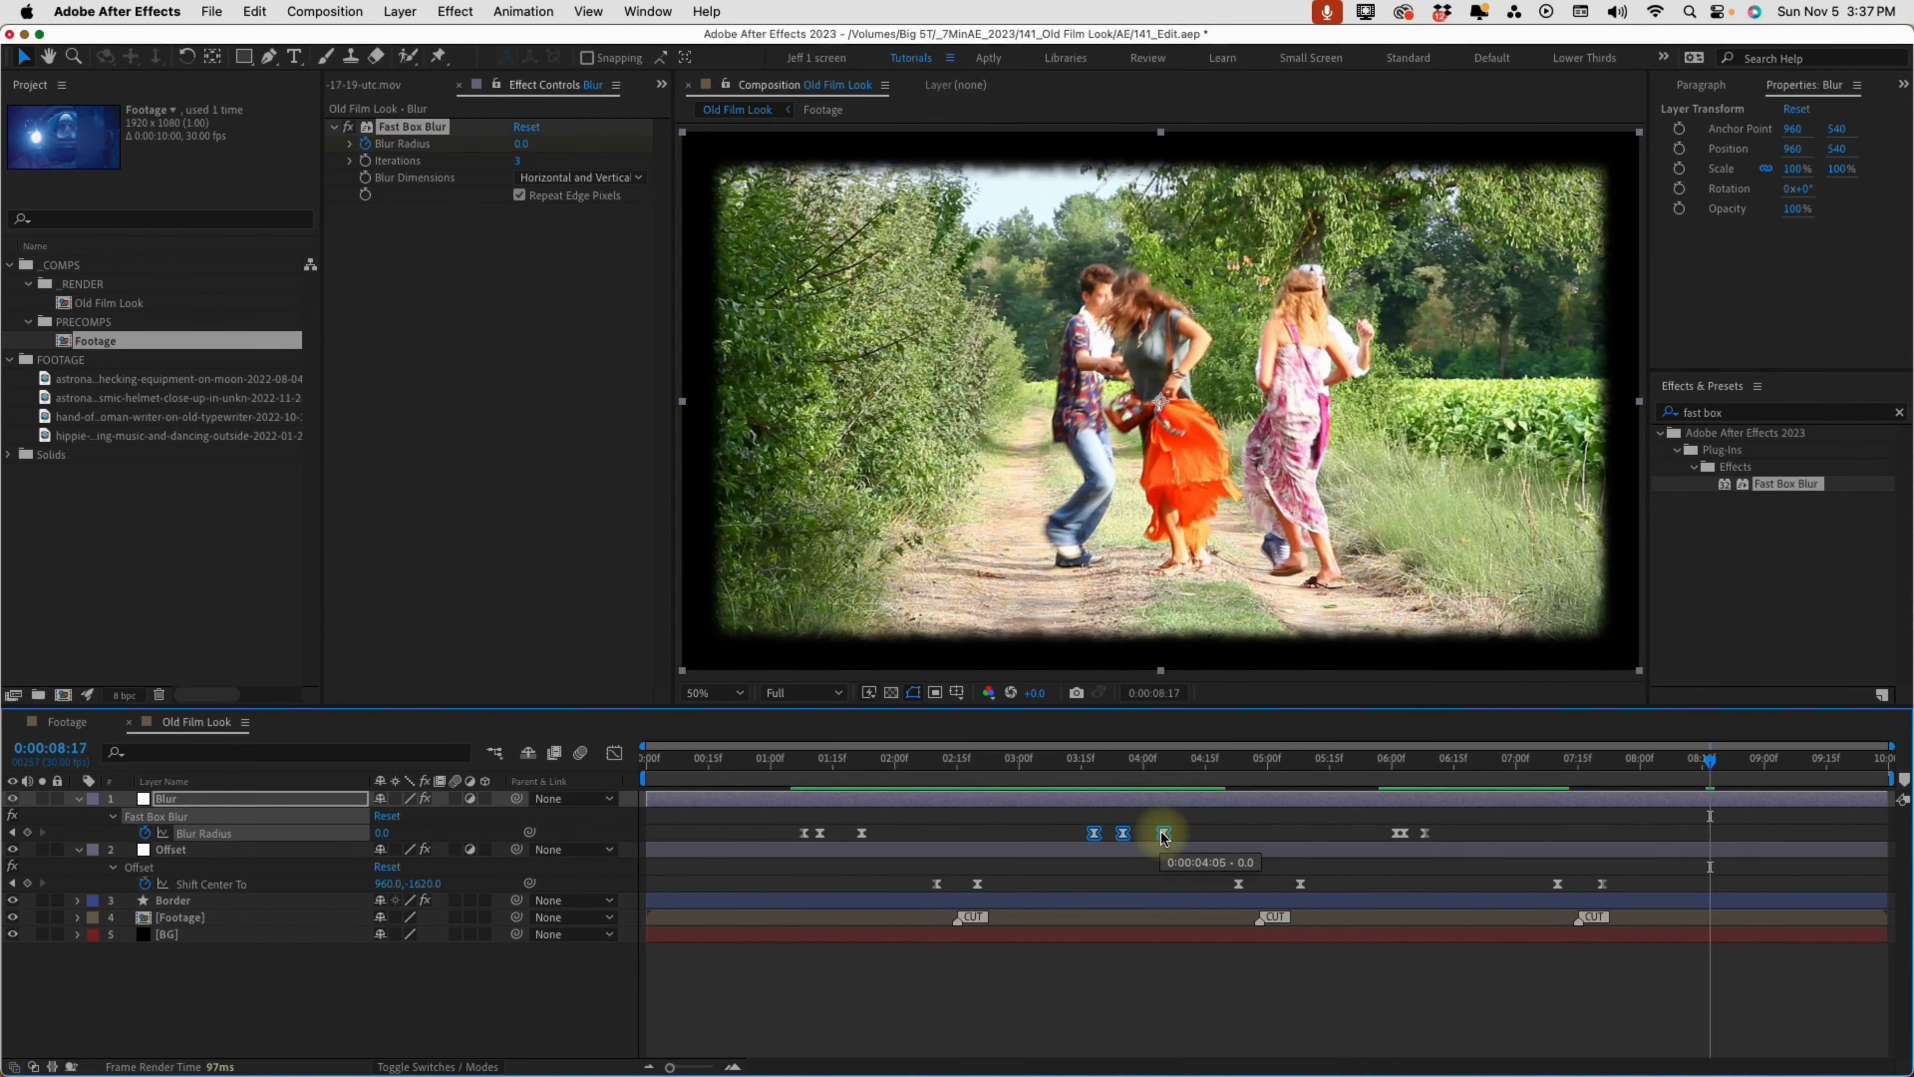
{"action": "left_click_drag", "start_coordinate": [1163, 833], "coordinate": [1781, 833]}
{"action": "left_click_drag", "start_coordinate": [1710, 760], "coordinate": [791, 765]}
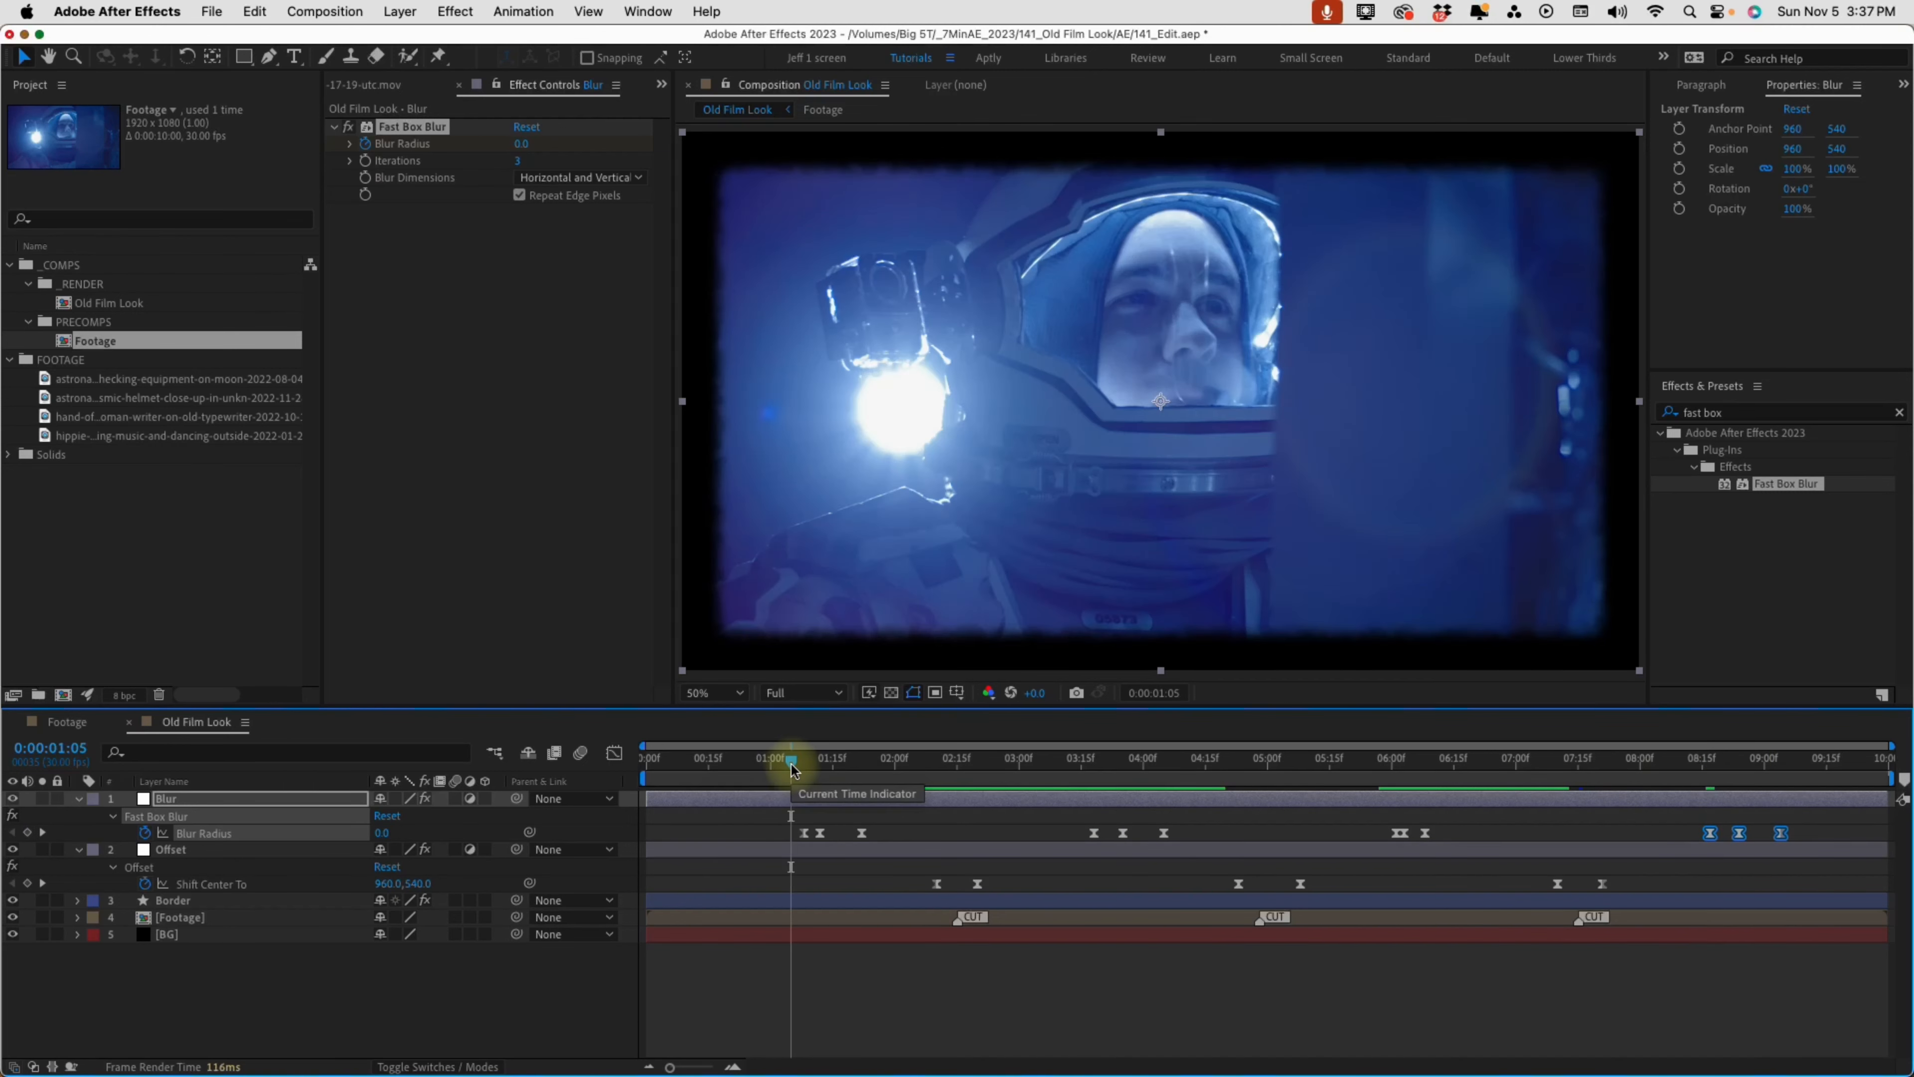
{"action": "key", "text": "space"}
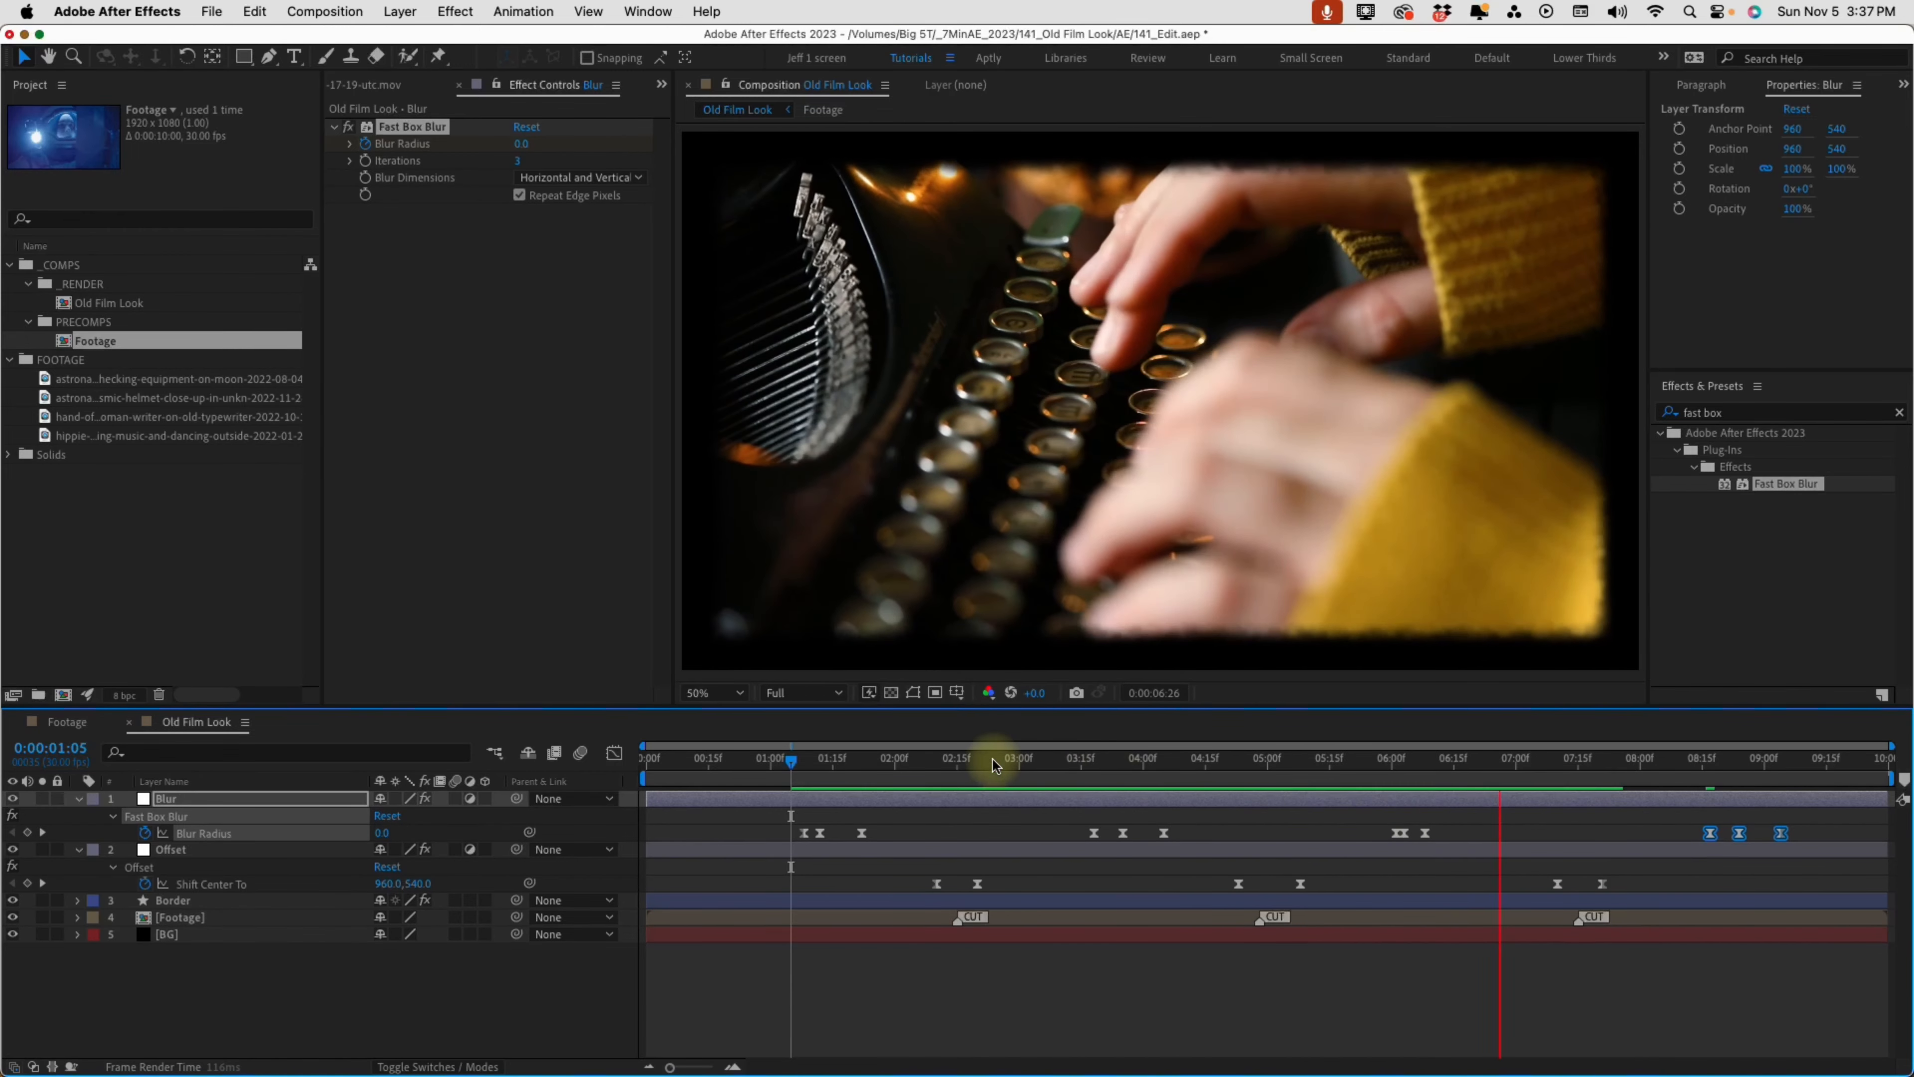
Try layer motion blur on the Offset layer at the film-roll transition around 0:00:02:15
{"action": "left_click_drag", "start_coordinate": [995, 764], "coordinate": [957, 774]}
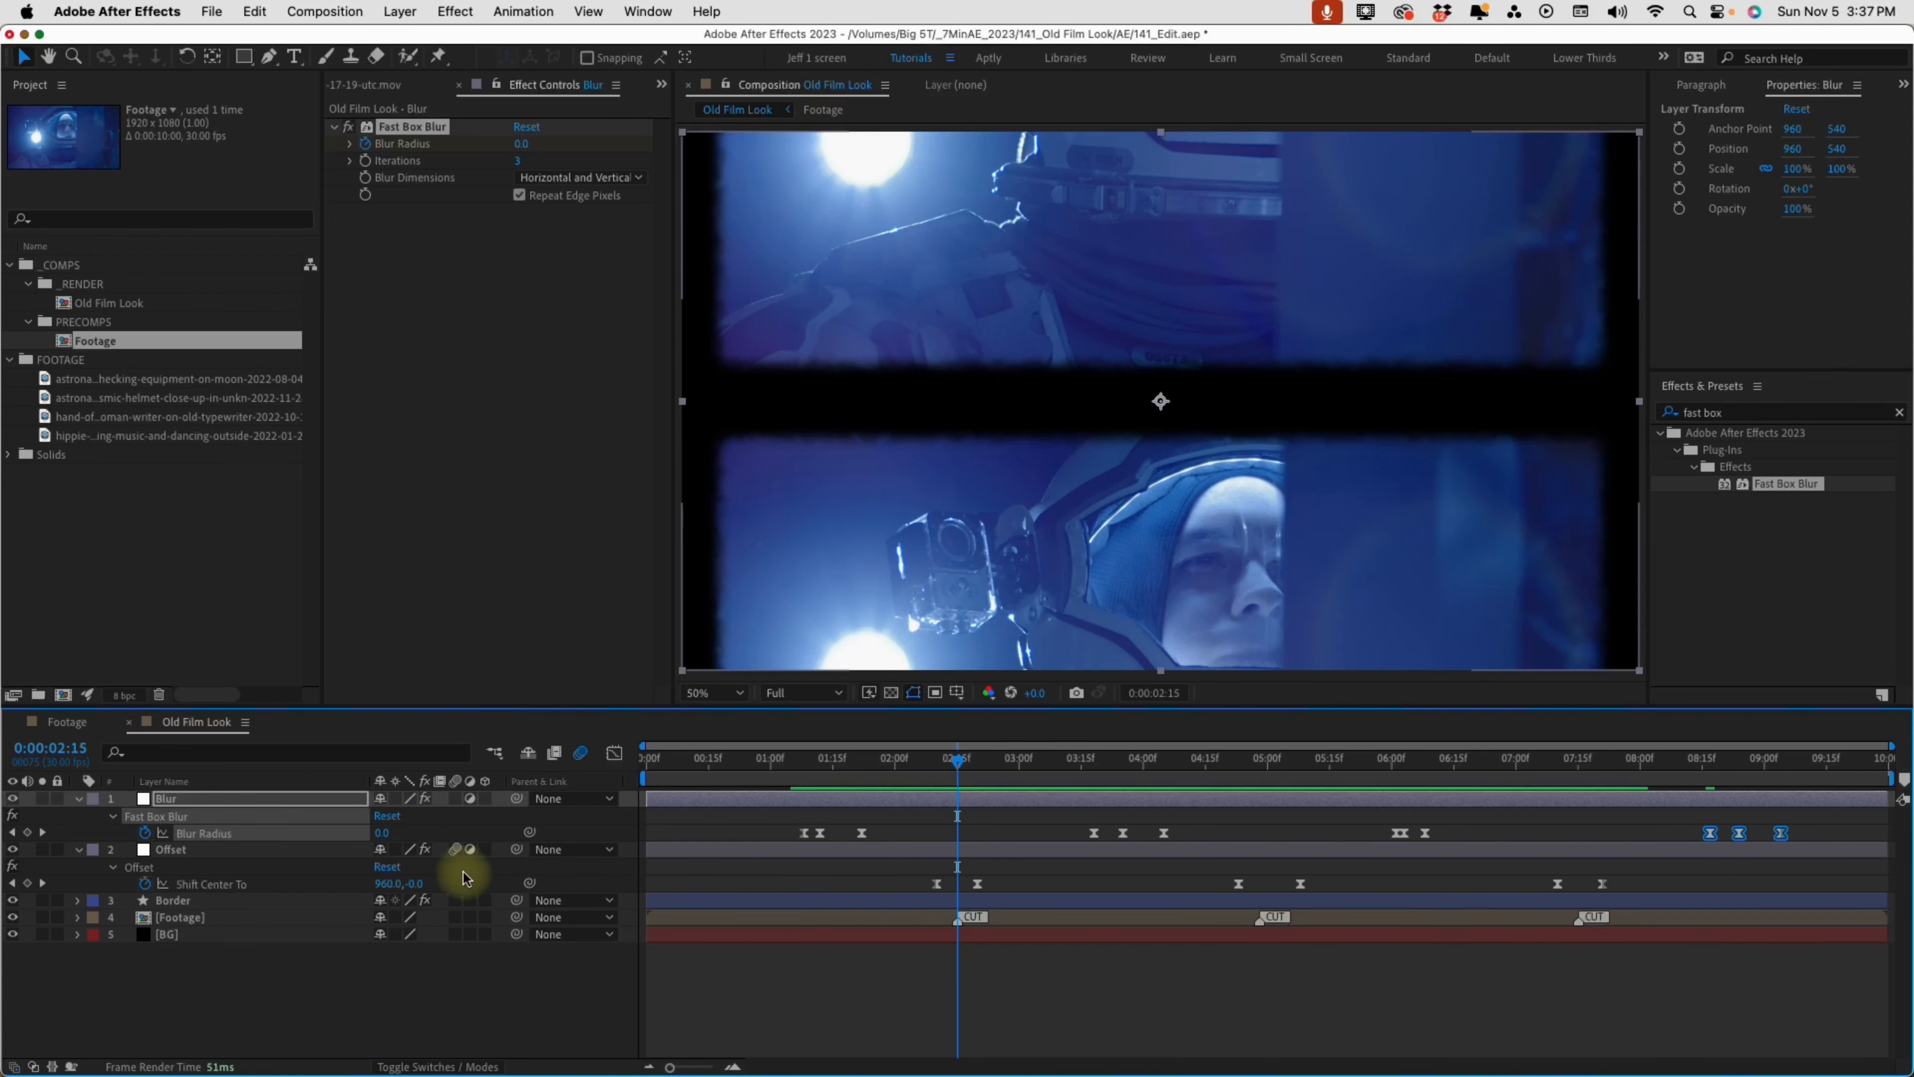
{"action": "left_click", "coordinate": [283, 850]}
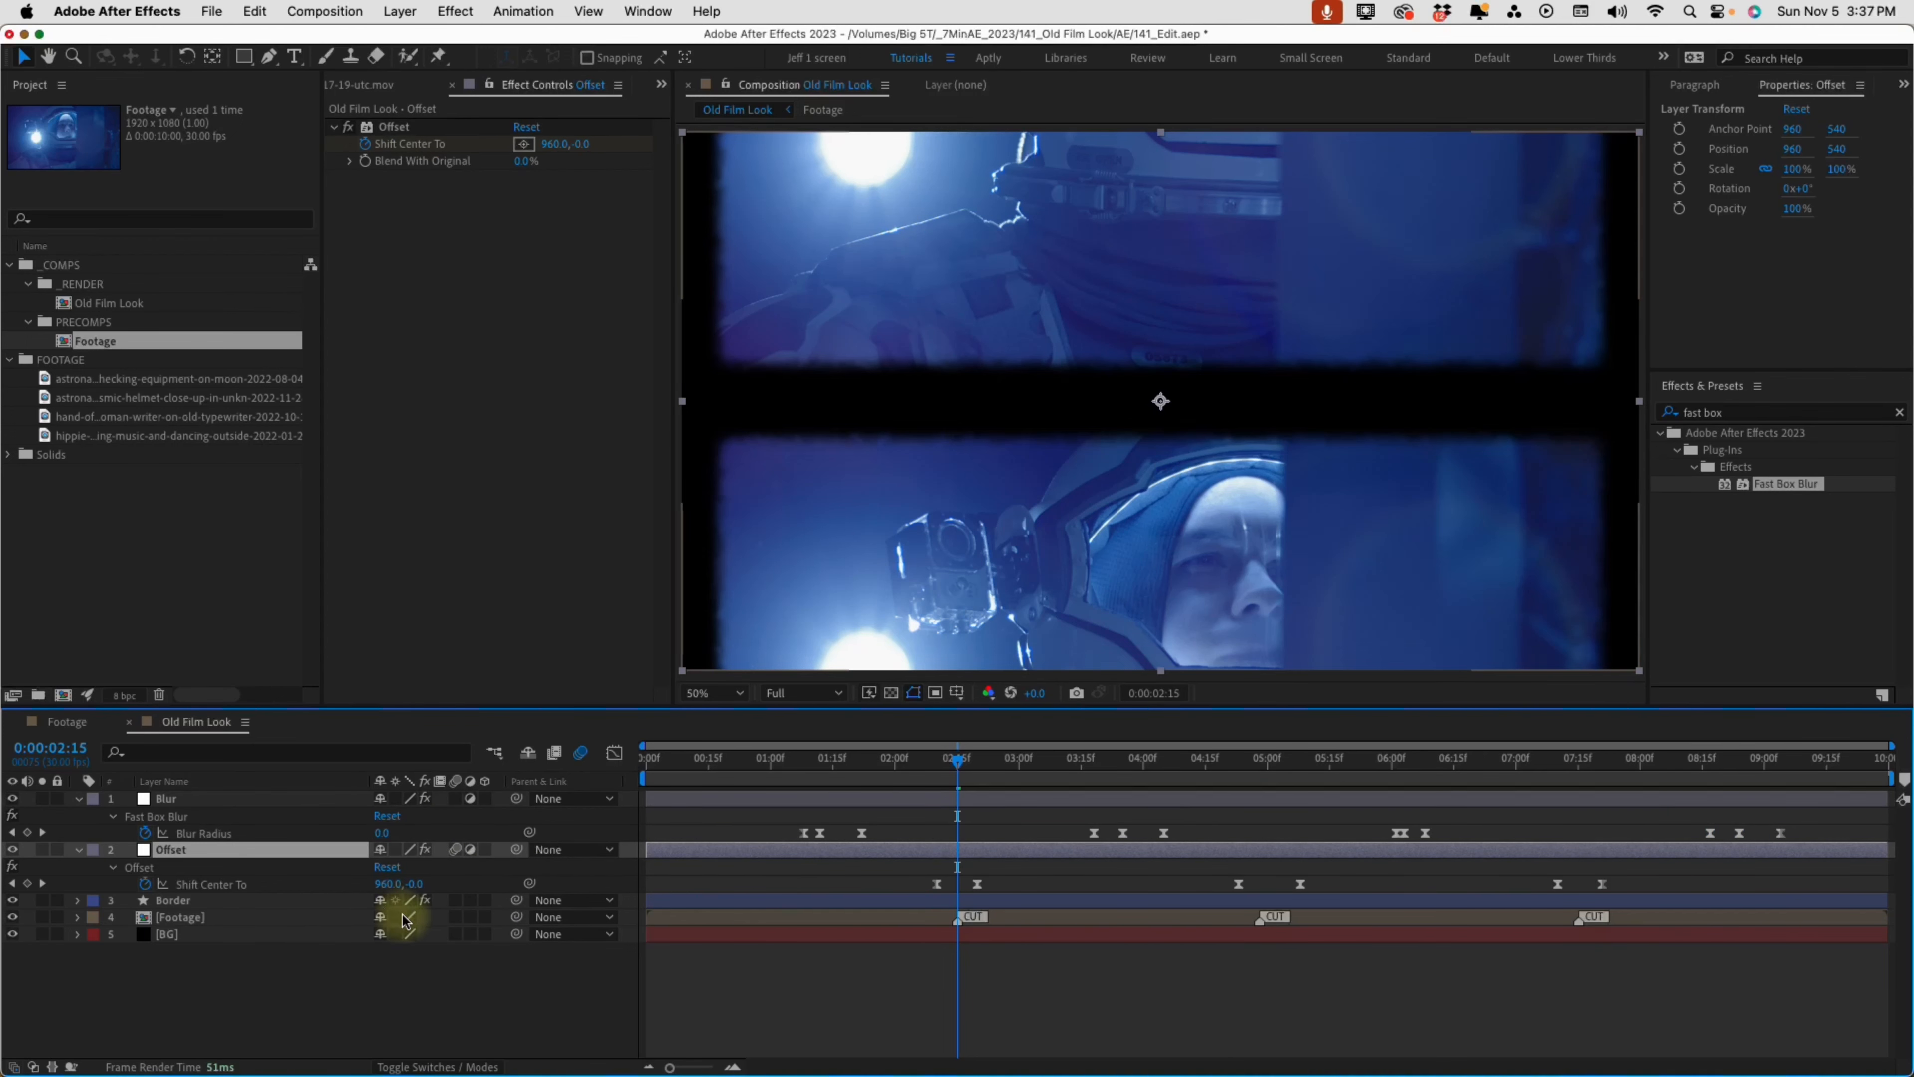
{"action": "left_click", "coordinate": [457, 918]}
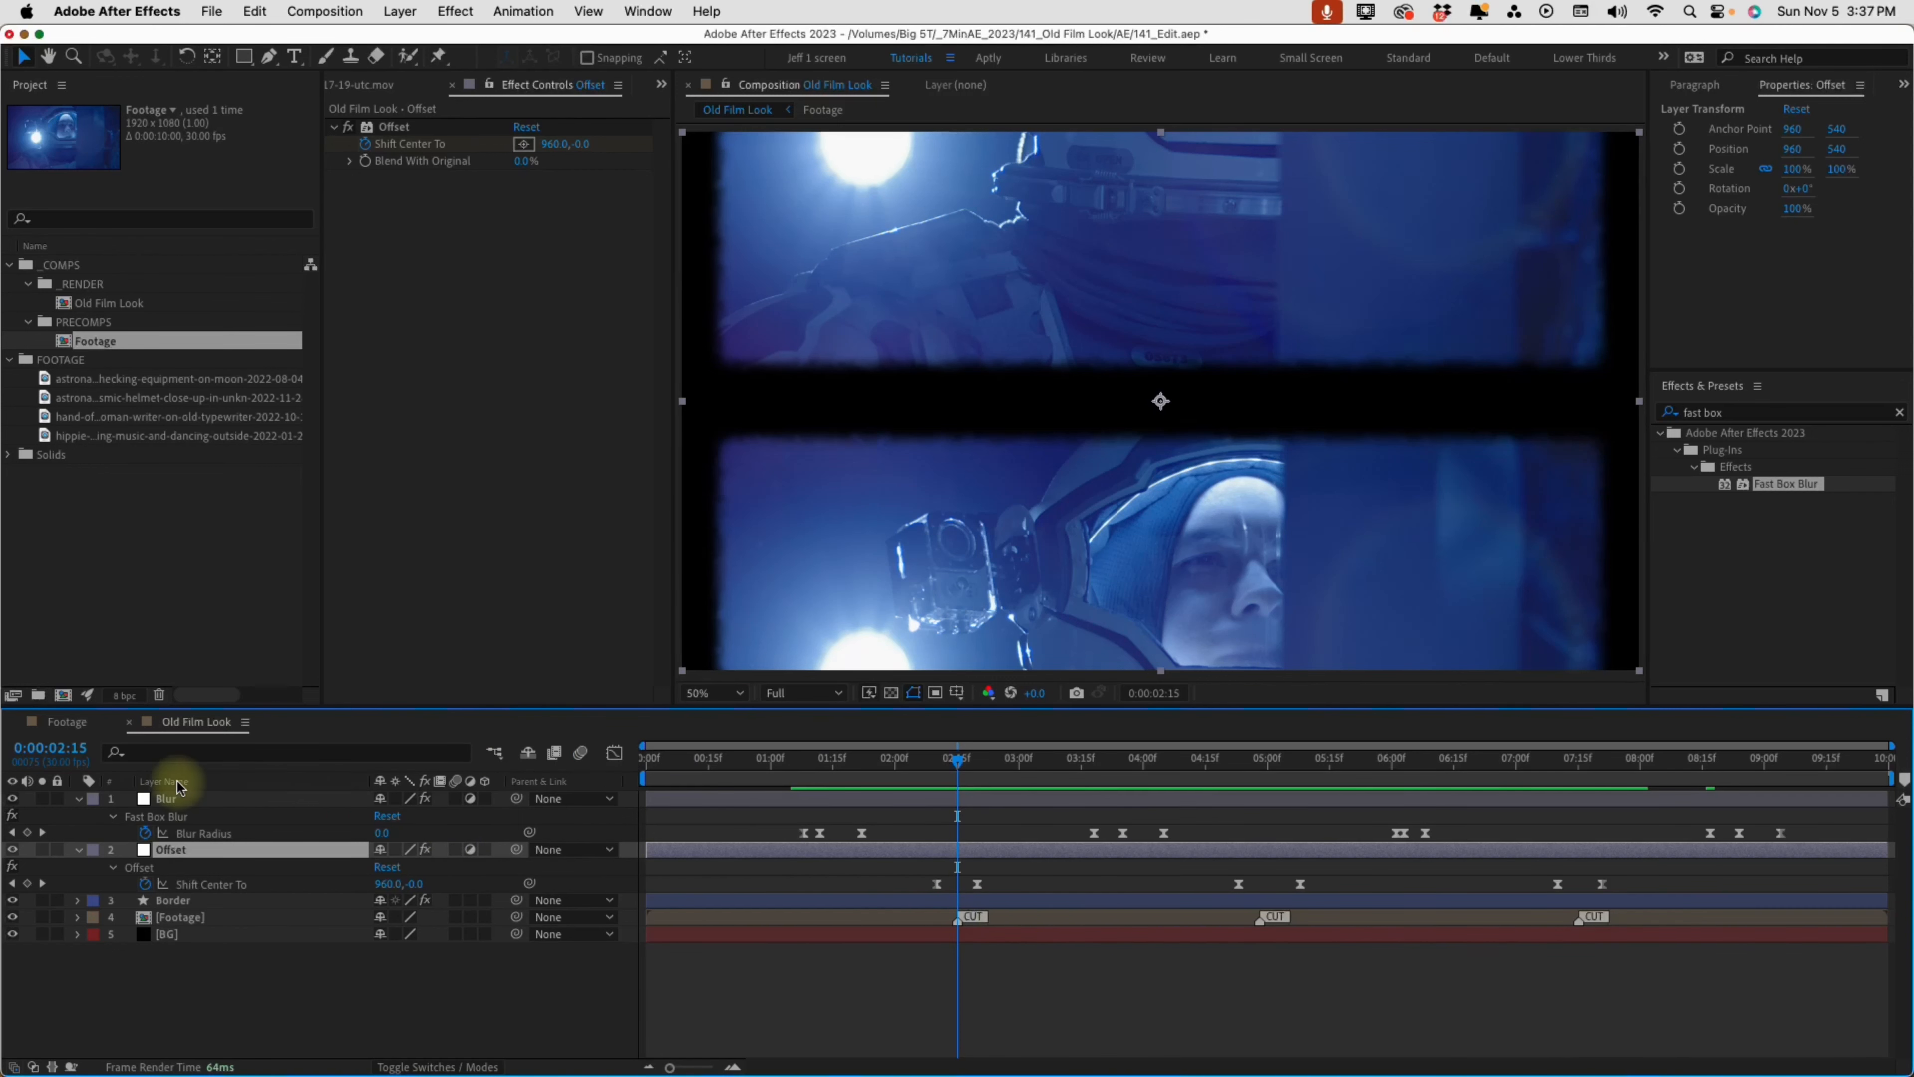
Apply CC Force Motion Blur to the Offset layer and preview the film-roll transitions at the first two cuts
{"action": "left_click", "coordinate": [1745, 416]}
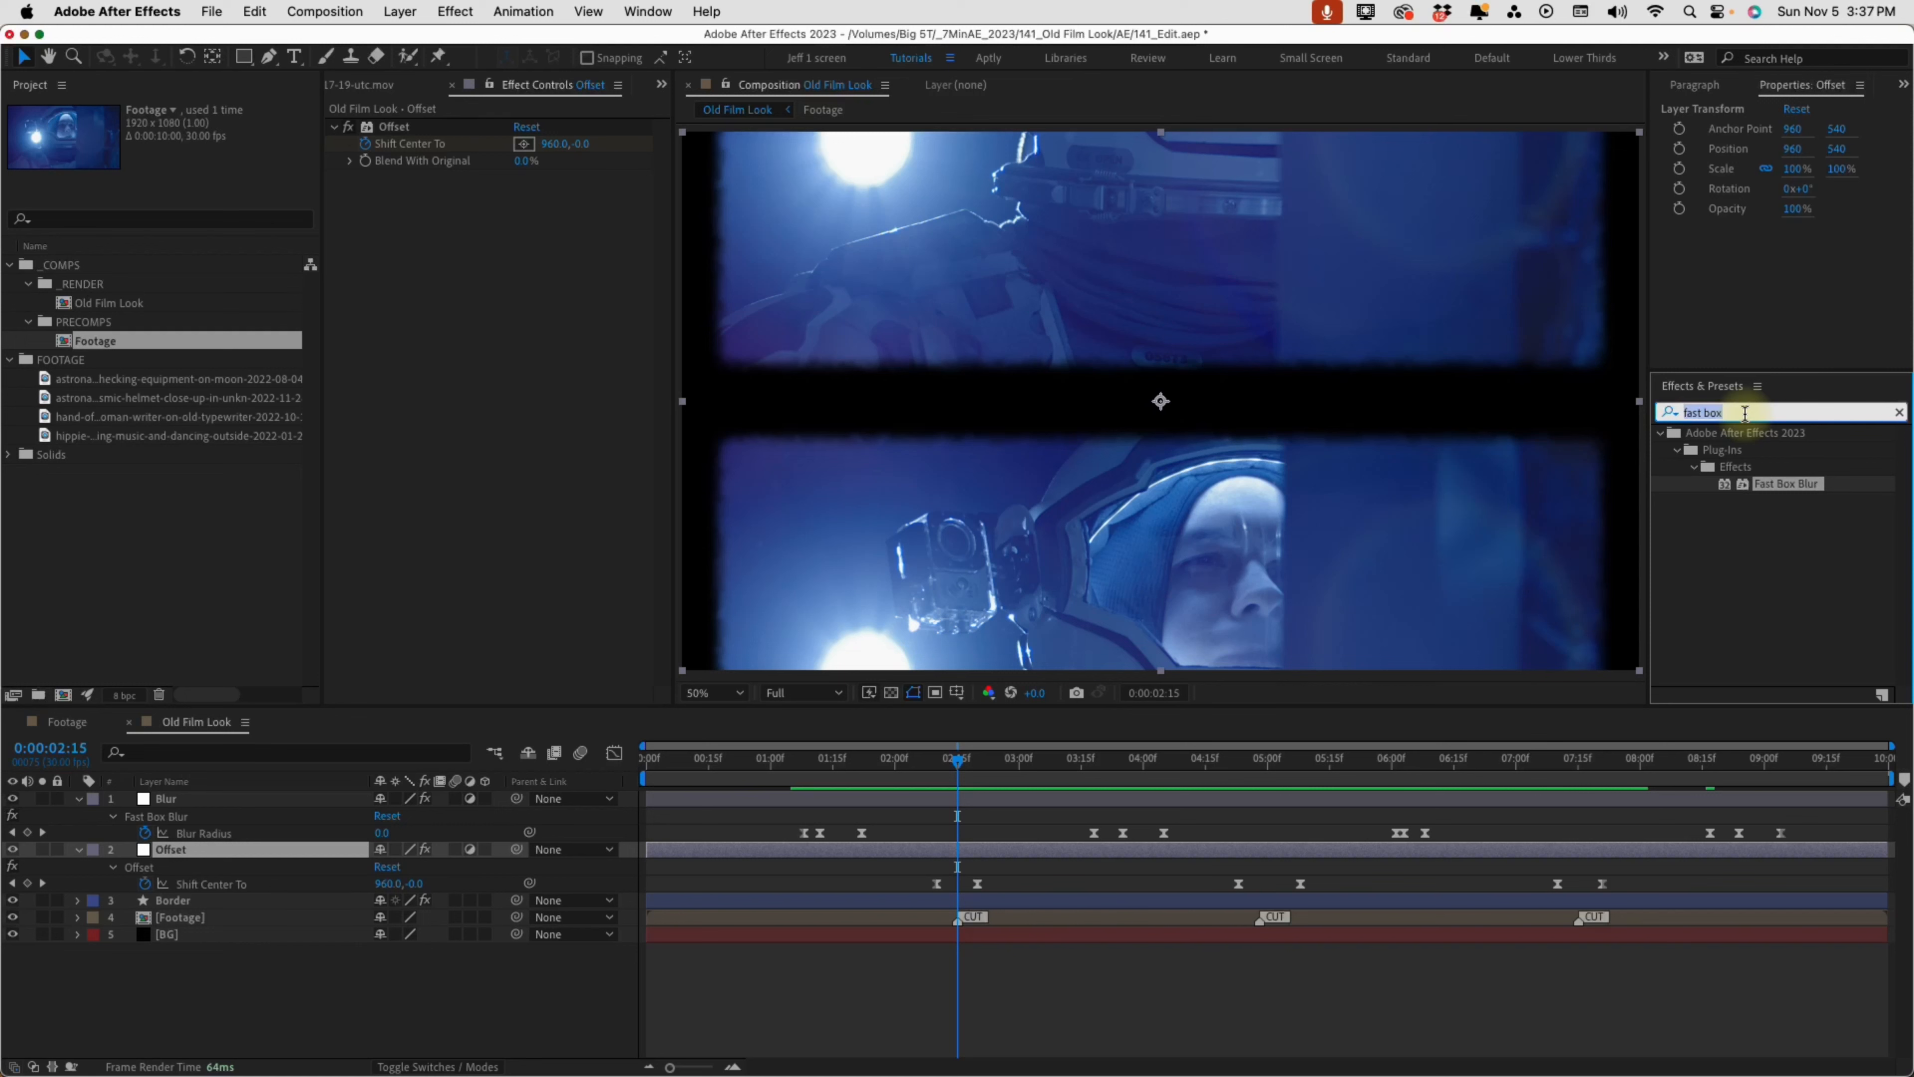
{"action": "type", "text": "force motion"}
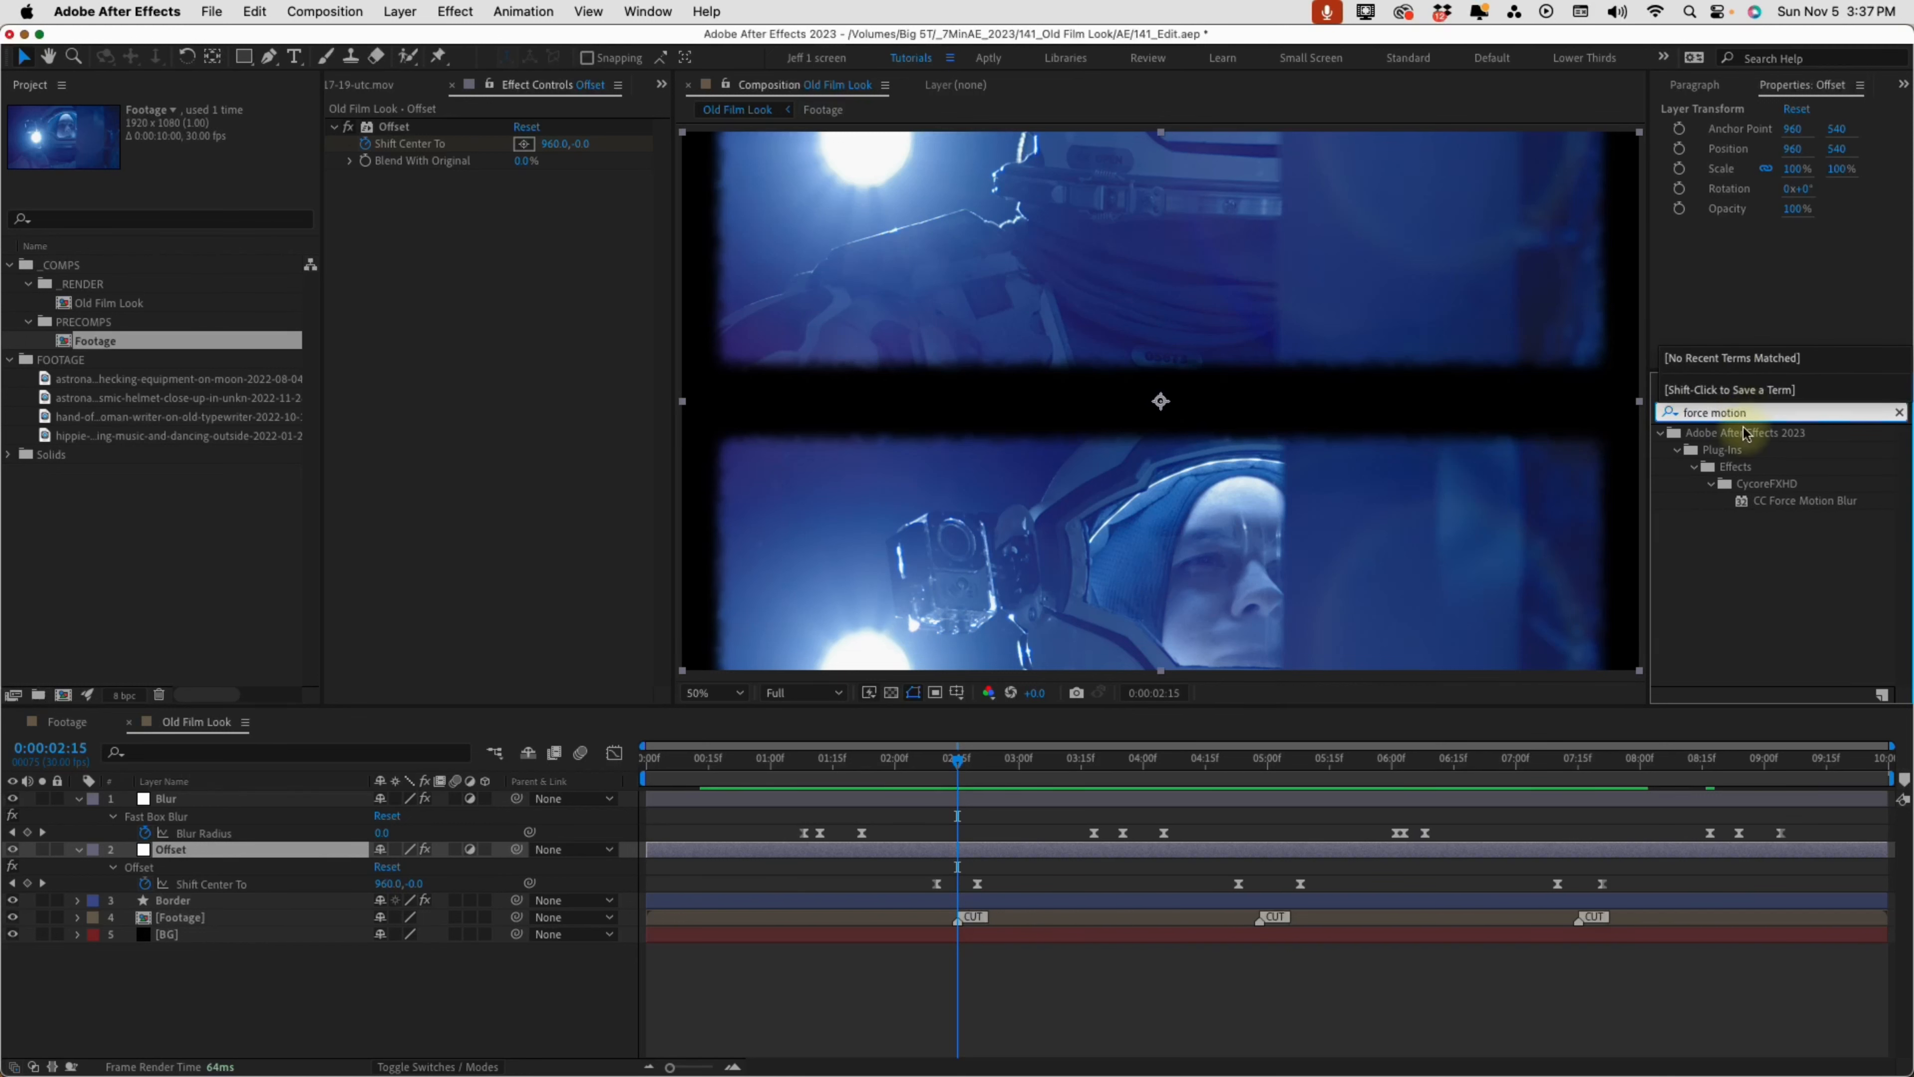
{"action": "left_click", "coordinate": [993, 850]}
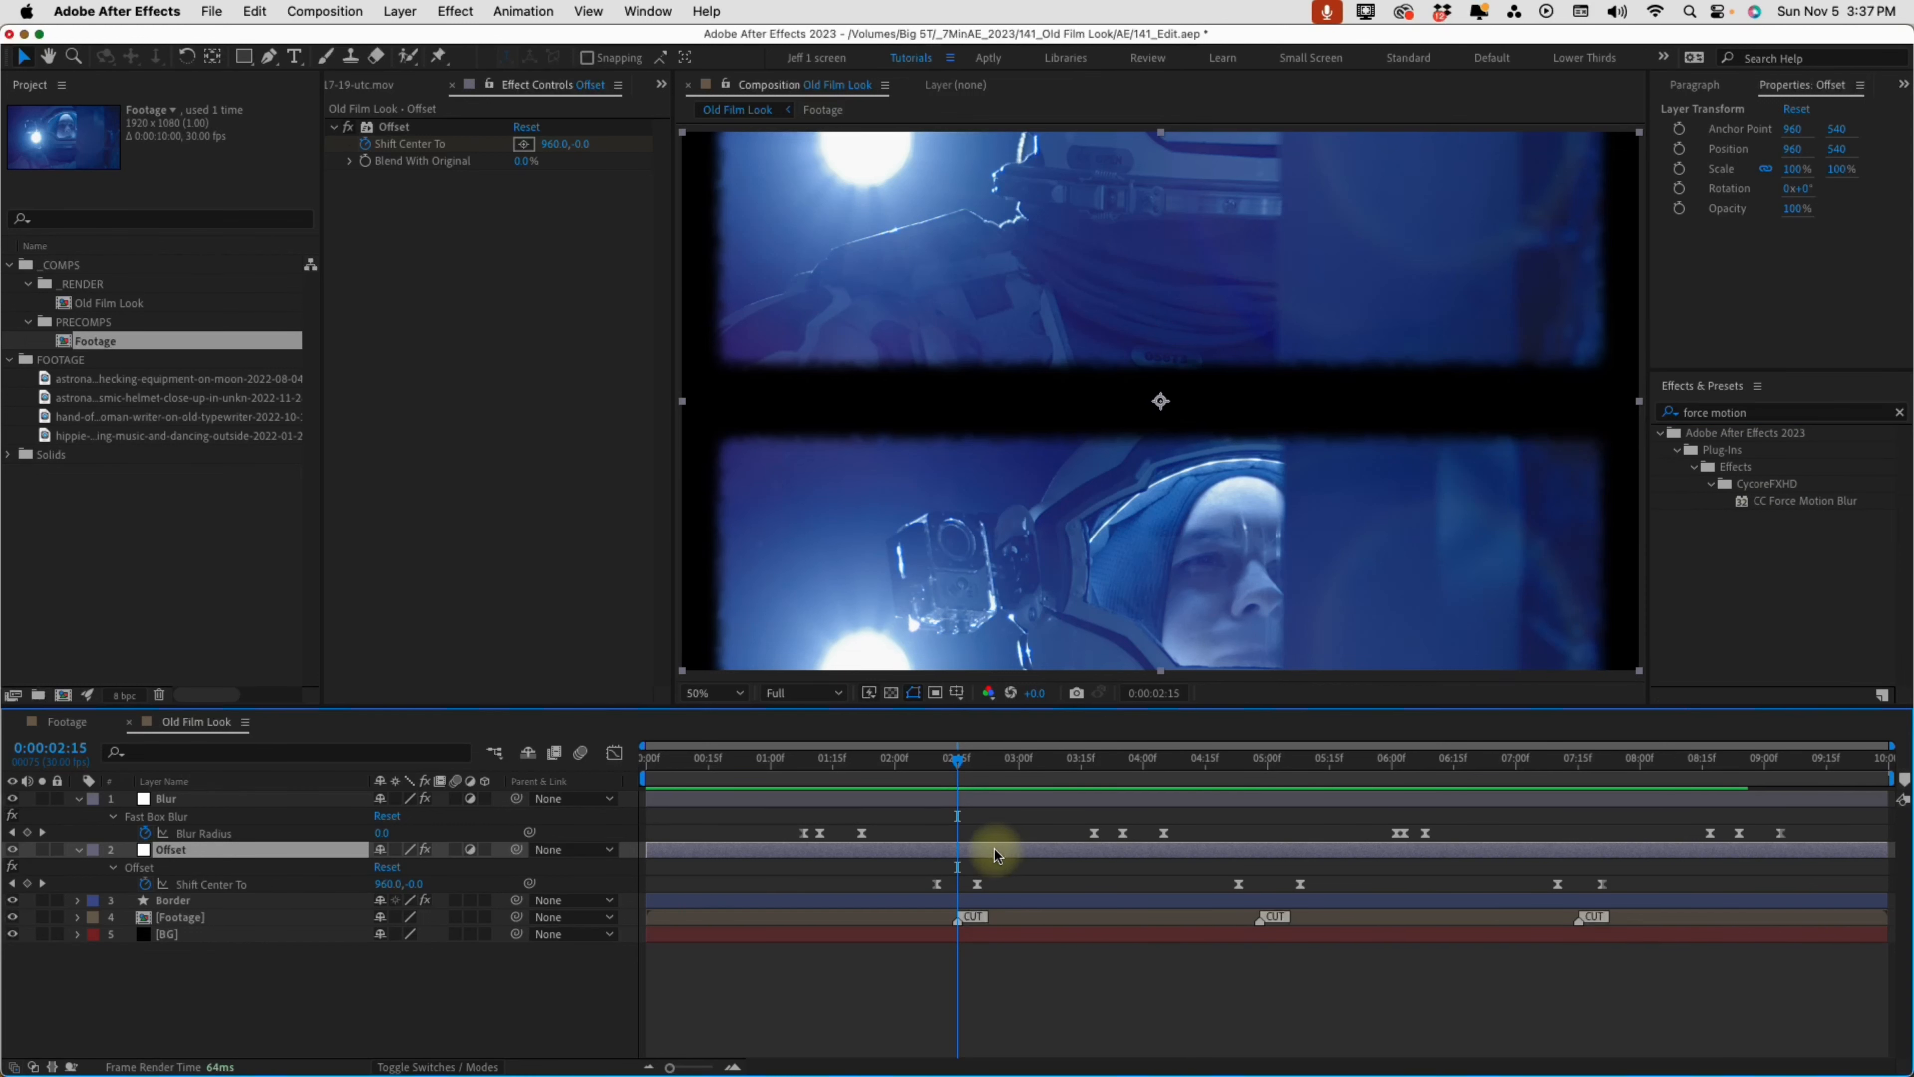
{"action": "double_click", "coordinate": [1767, 500]}
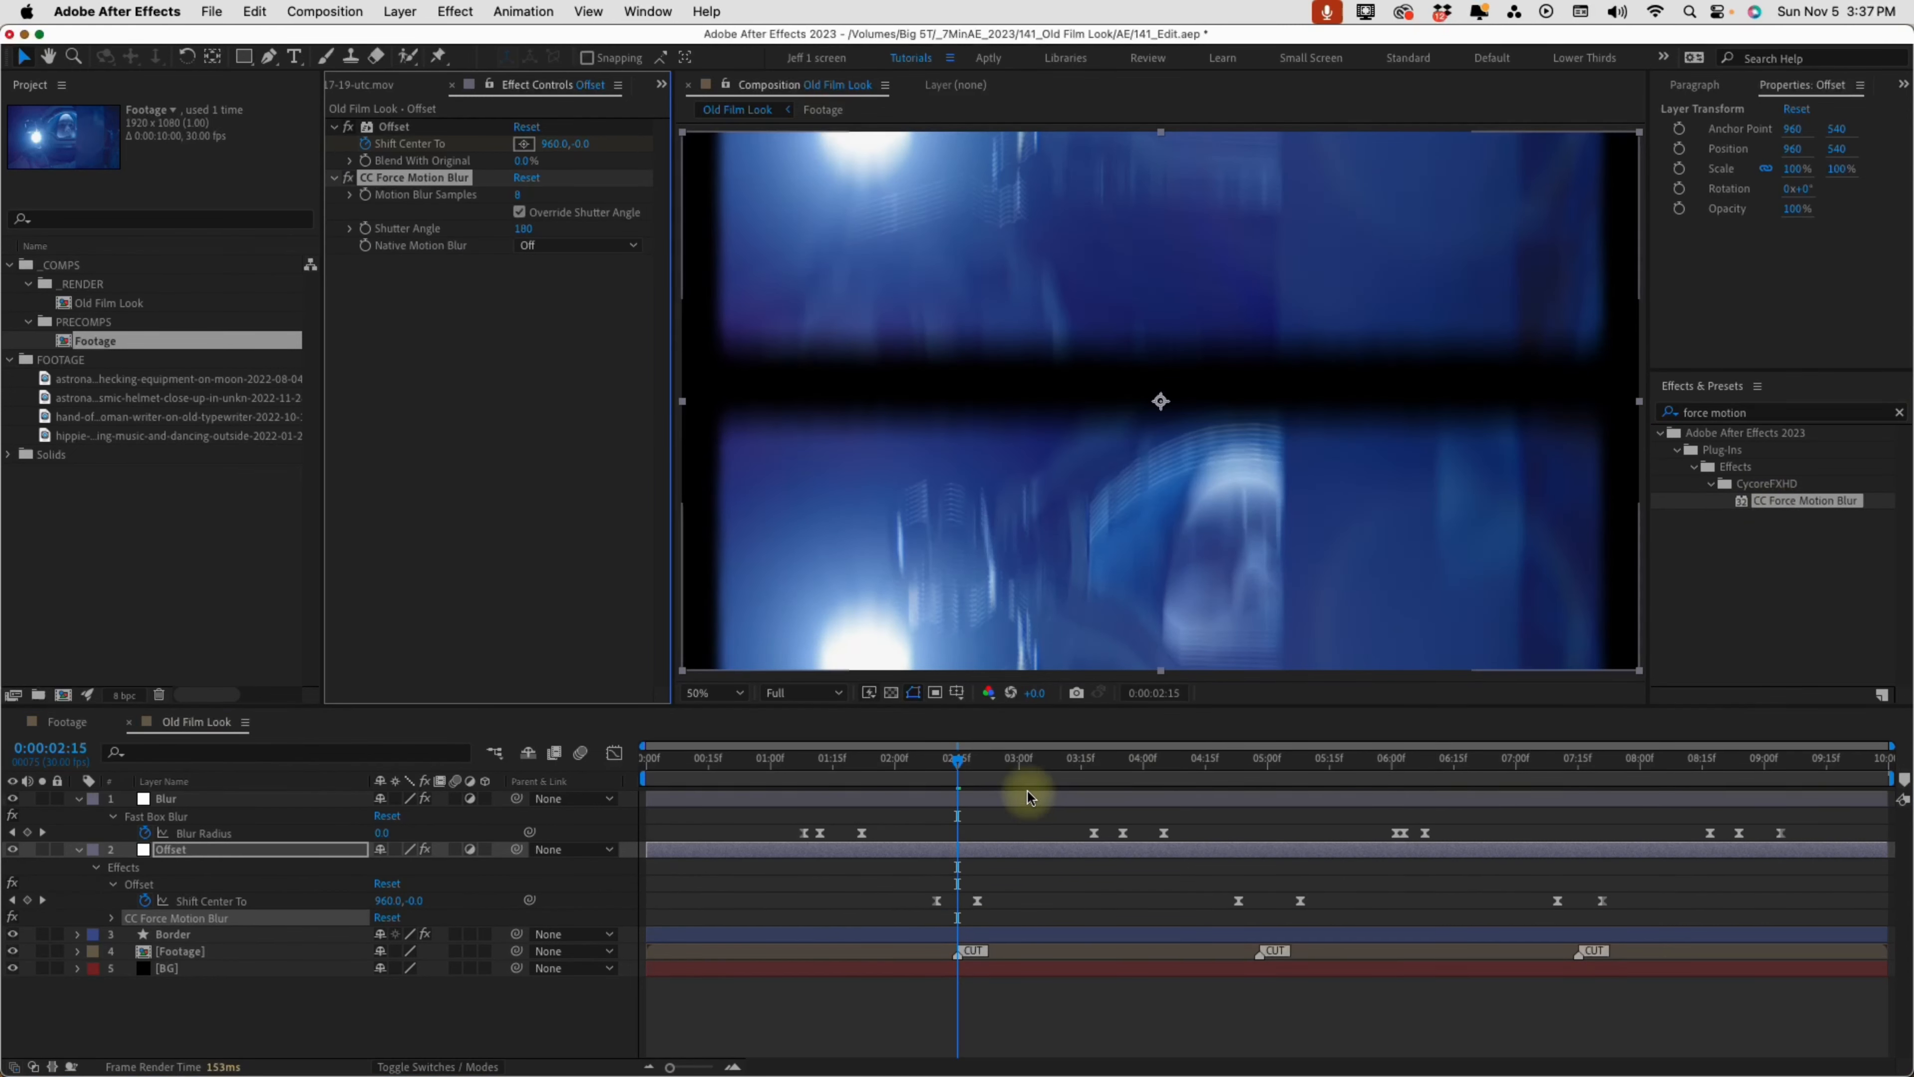
{"action": "left_click", "coordinate": [939, 761]}
{"action": "key", "text": "space"}
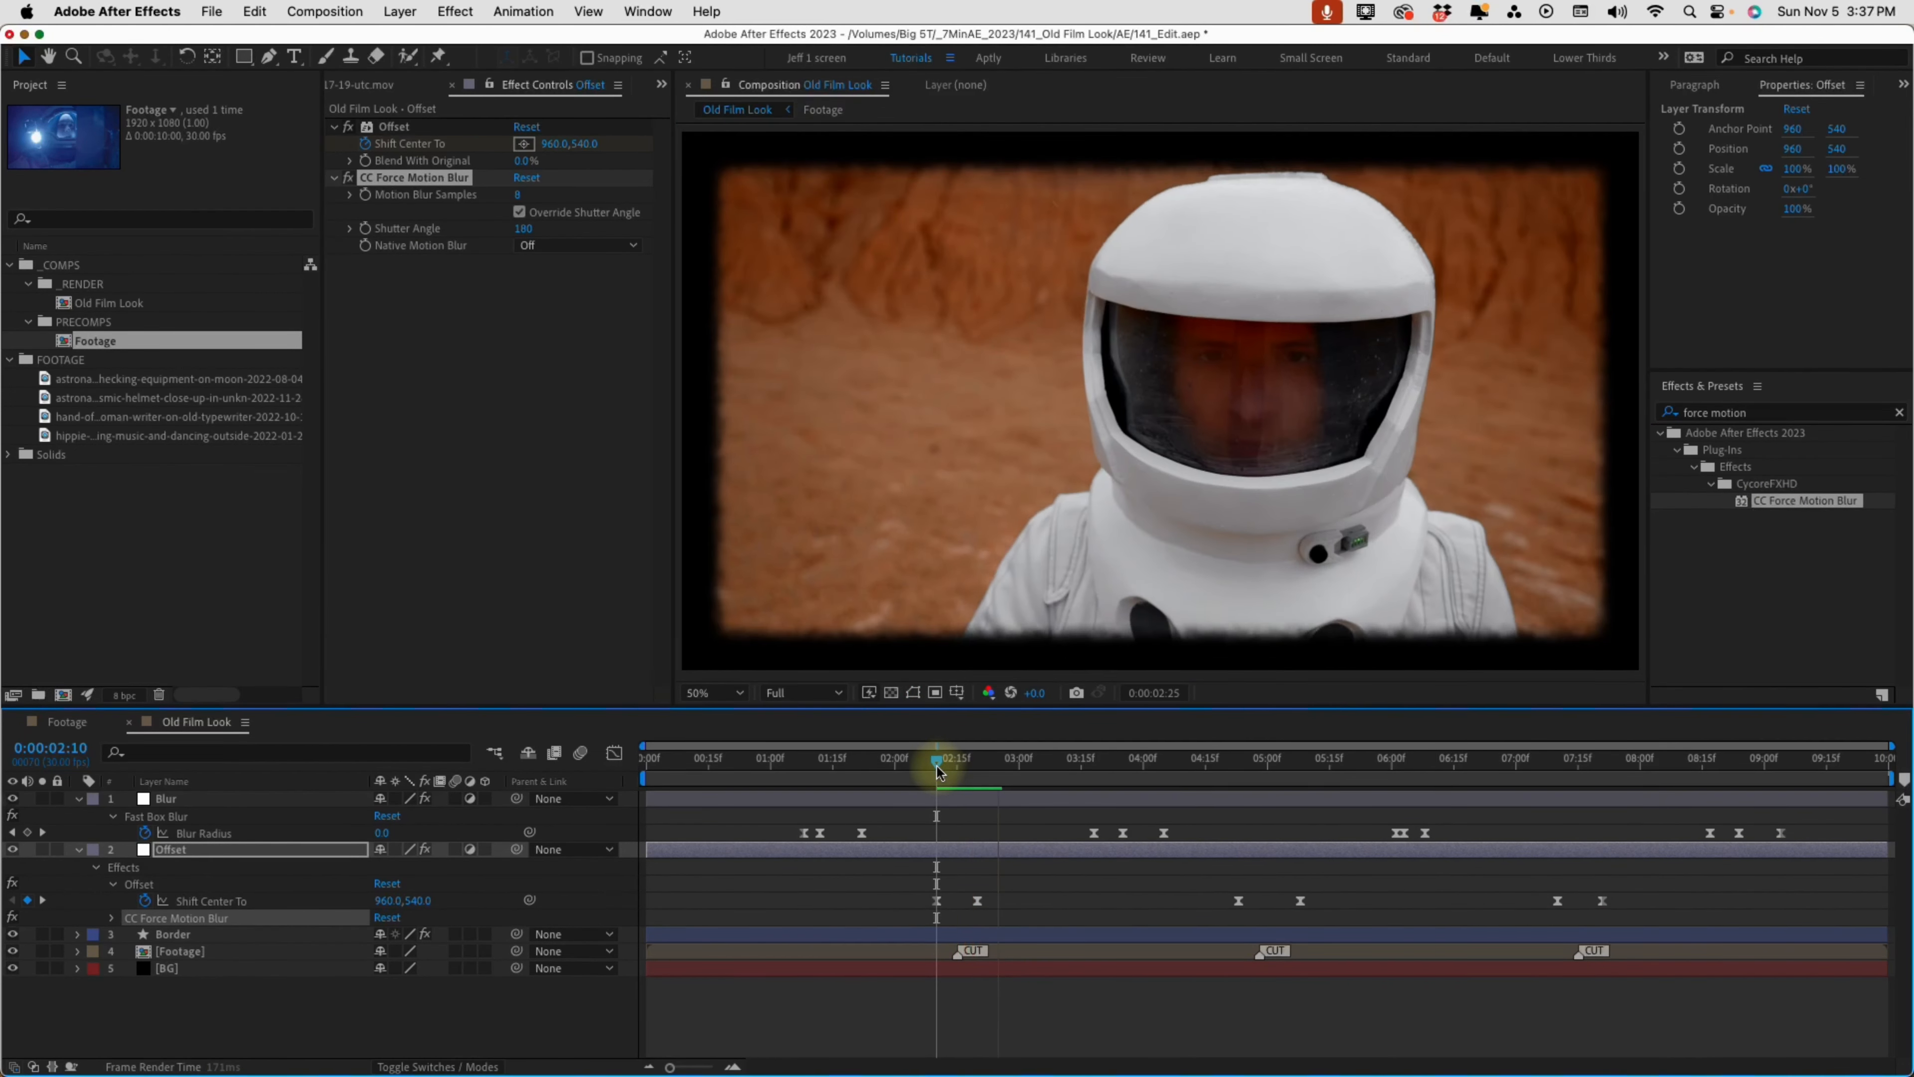
{"action": "left_click", "coordinate": [1243, 763]}
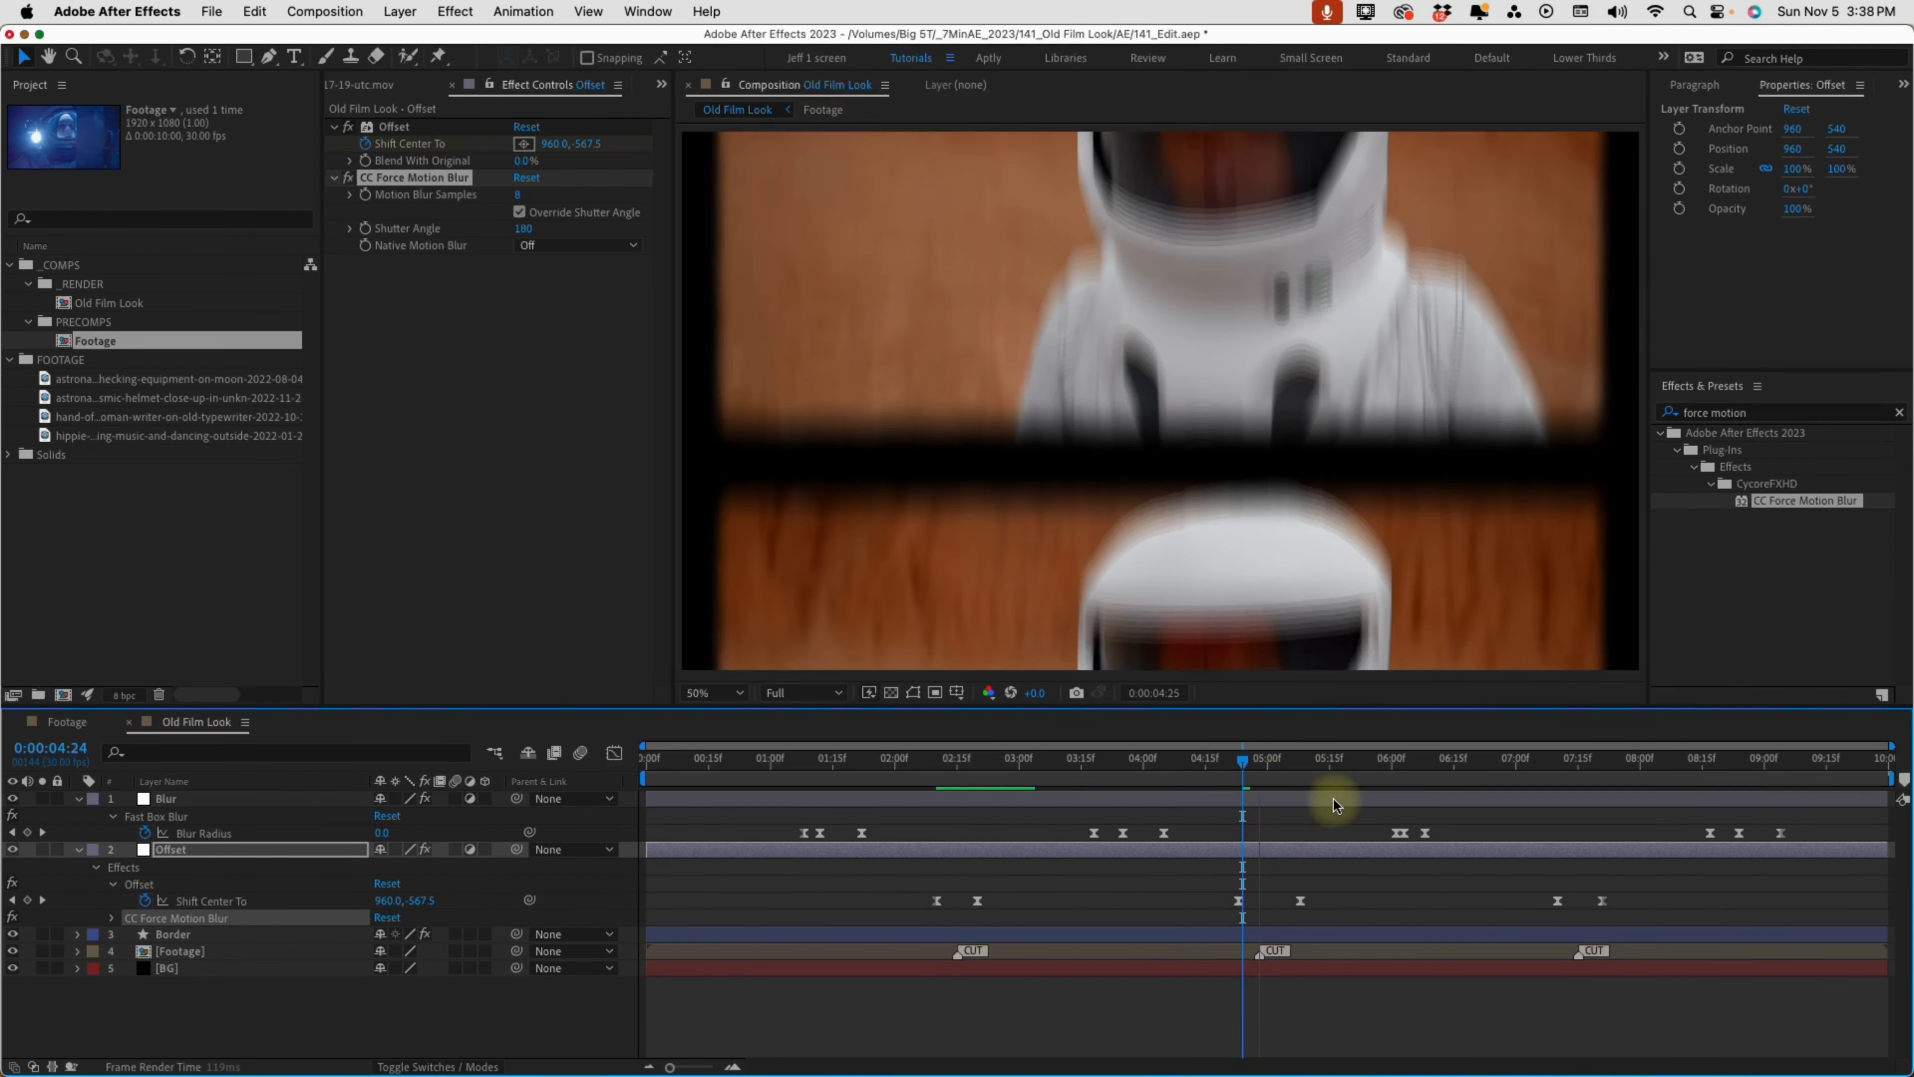
Disable CC Force Motion Blur on the Offset layer and check the first transition up to 0:00:02:20
{"action": "left_click", "coordinate": [445, 179]}
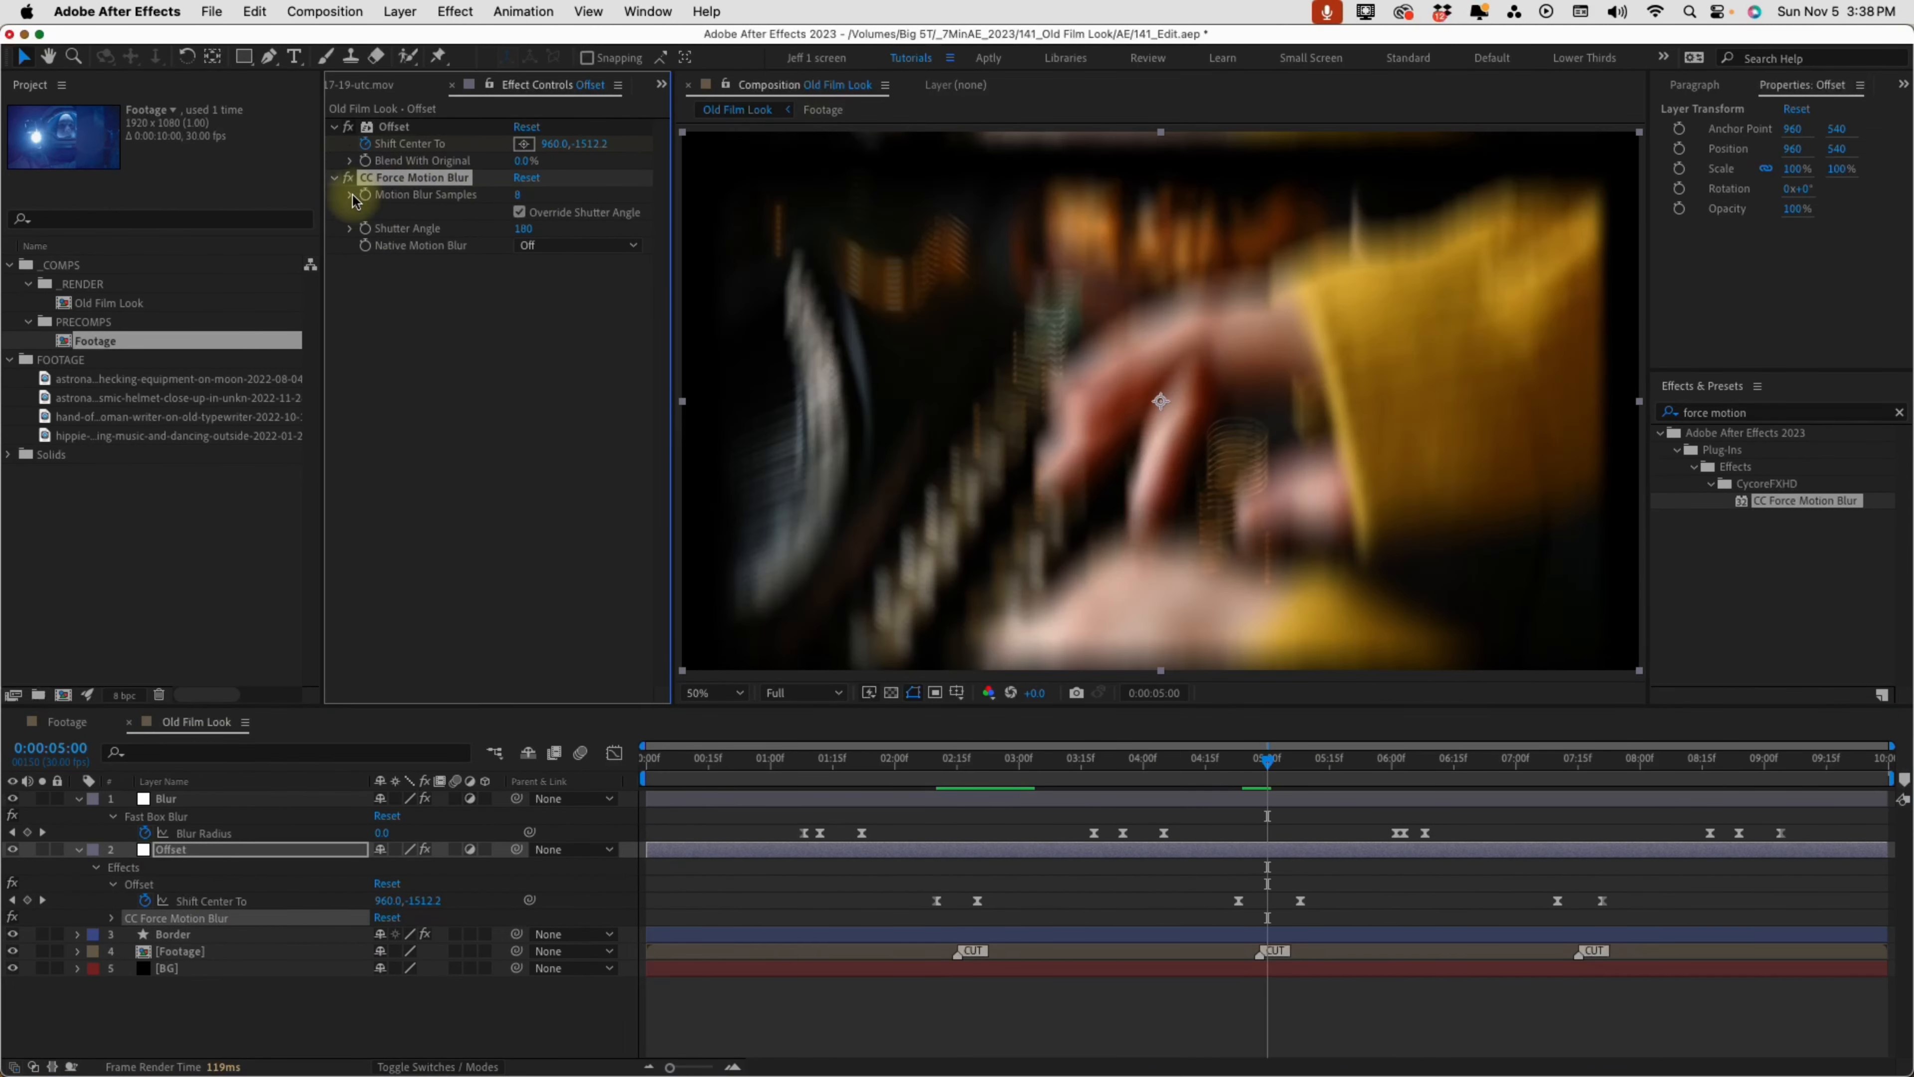
{"action": "left_click", "coordinate": [348, 179]}
{"action": "left_click", "coordinate": [941, 763]}
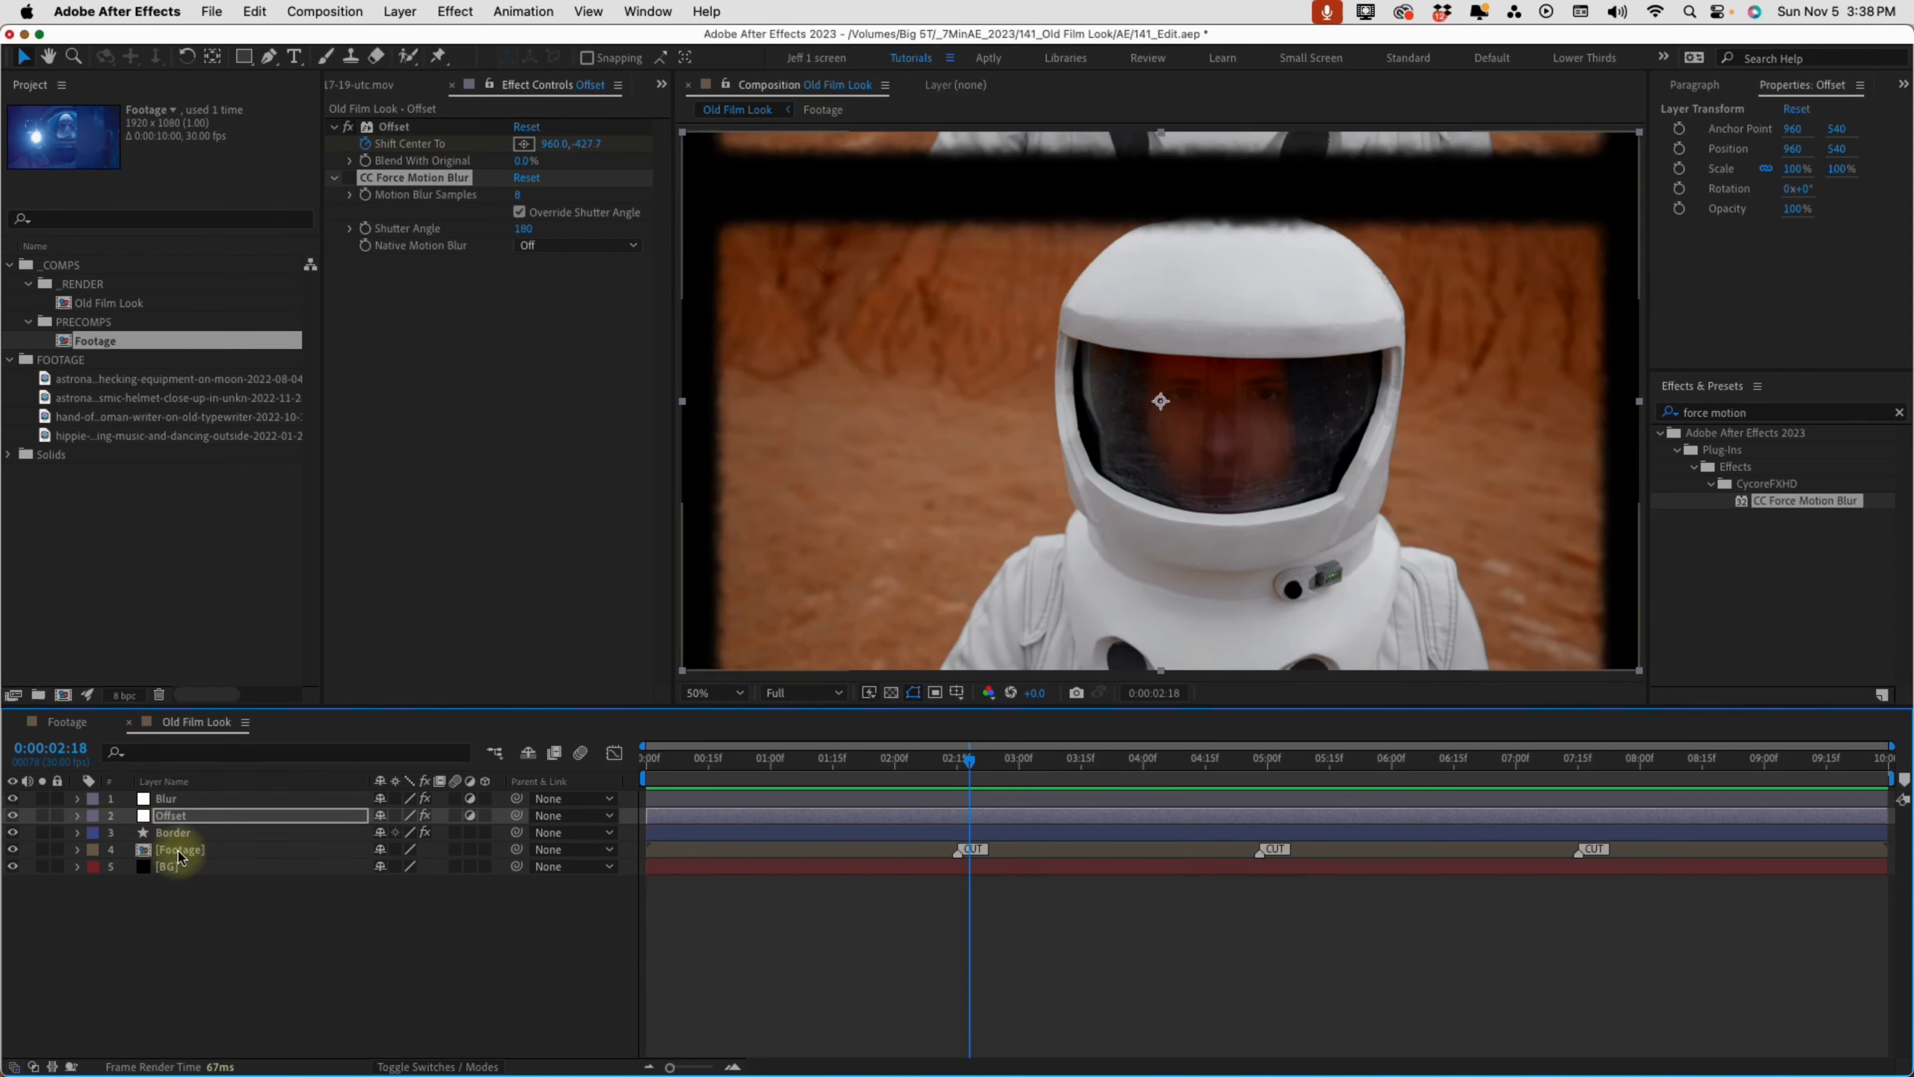
{"action": "left_click_drag", "start_coordinate": [897, 766], "coordinate": [978, 765]}
Create a new adjustment layer above all other layers and name it Grain
{"action": "left_click", "coordinate": [244, 903]}
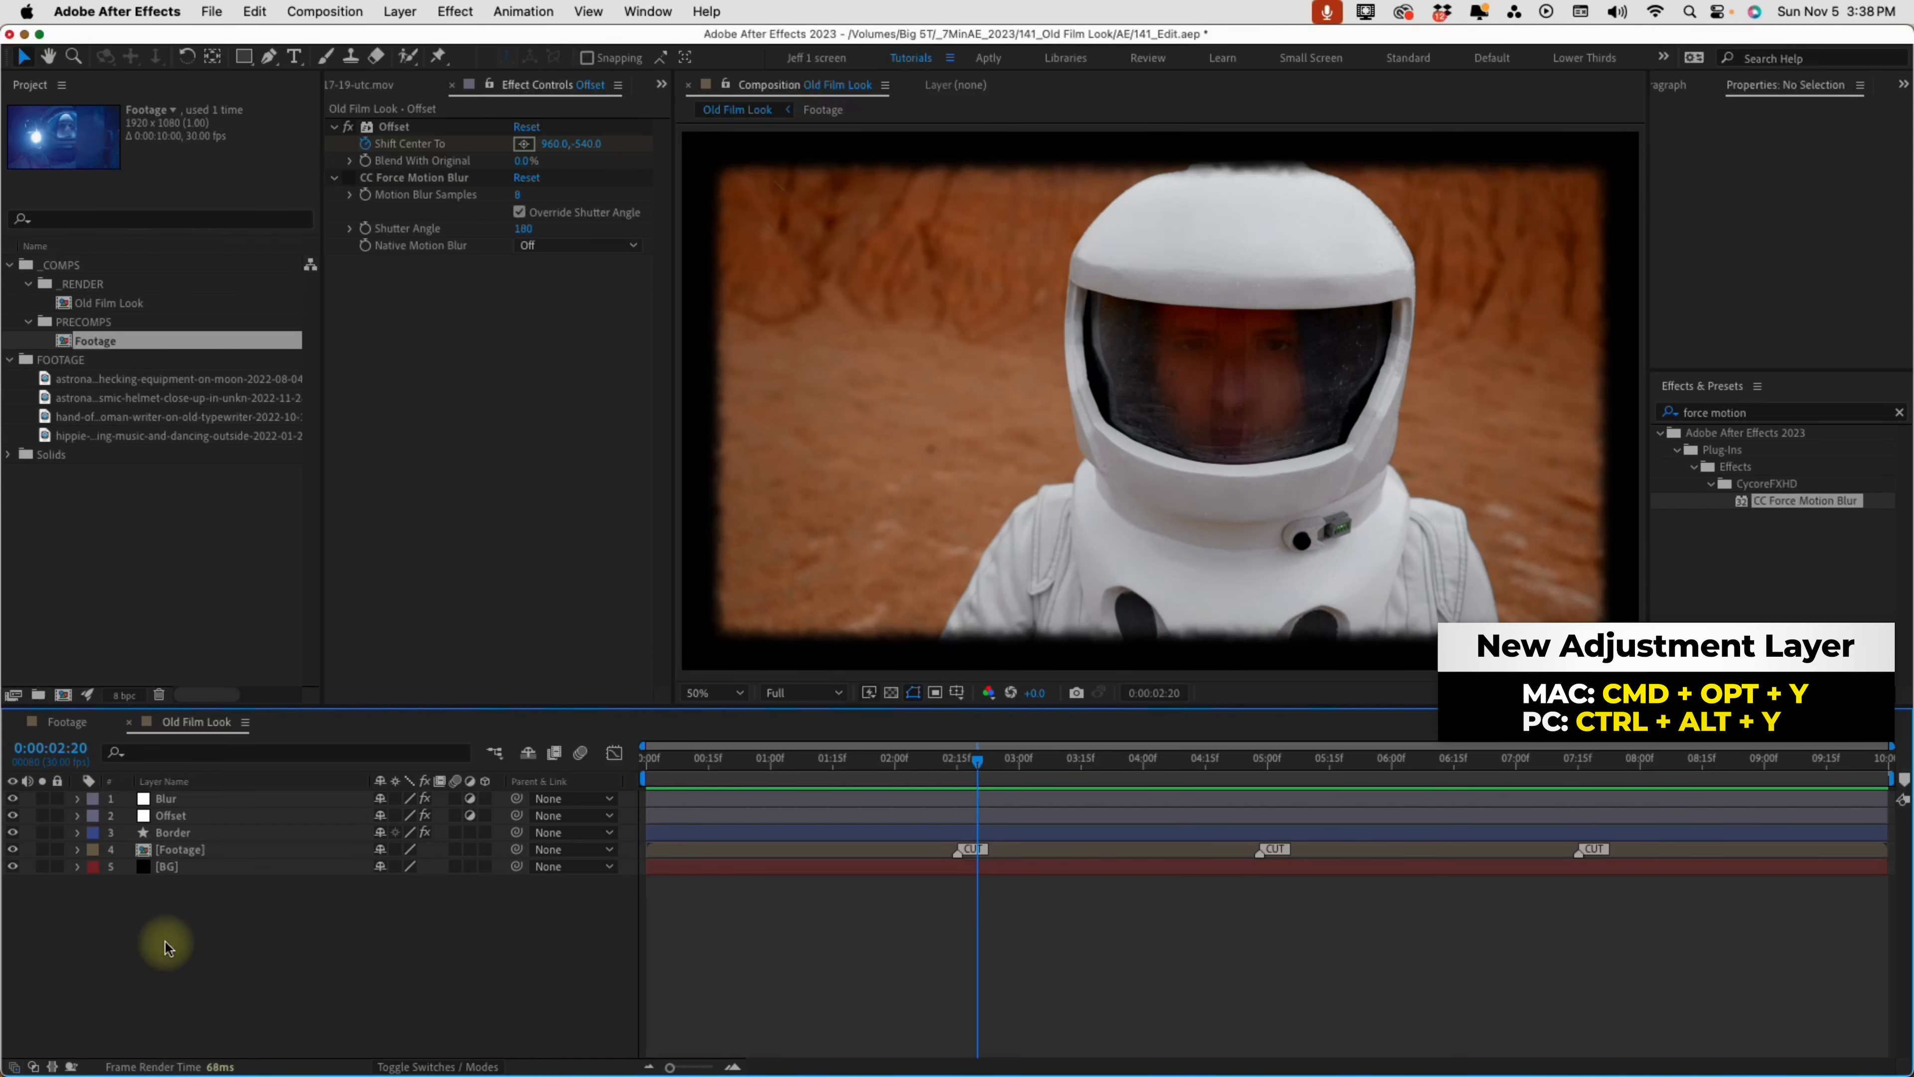
{"action": "key", "text": "super+alt+y"}
{"action": "key", "text": "Return"}
{"action": "type", "text": "G"}
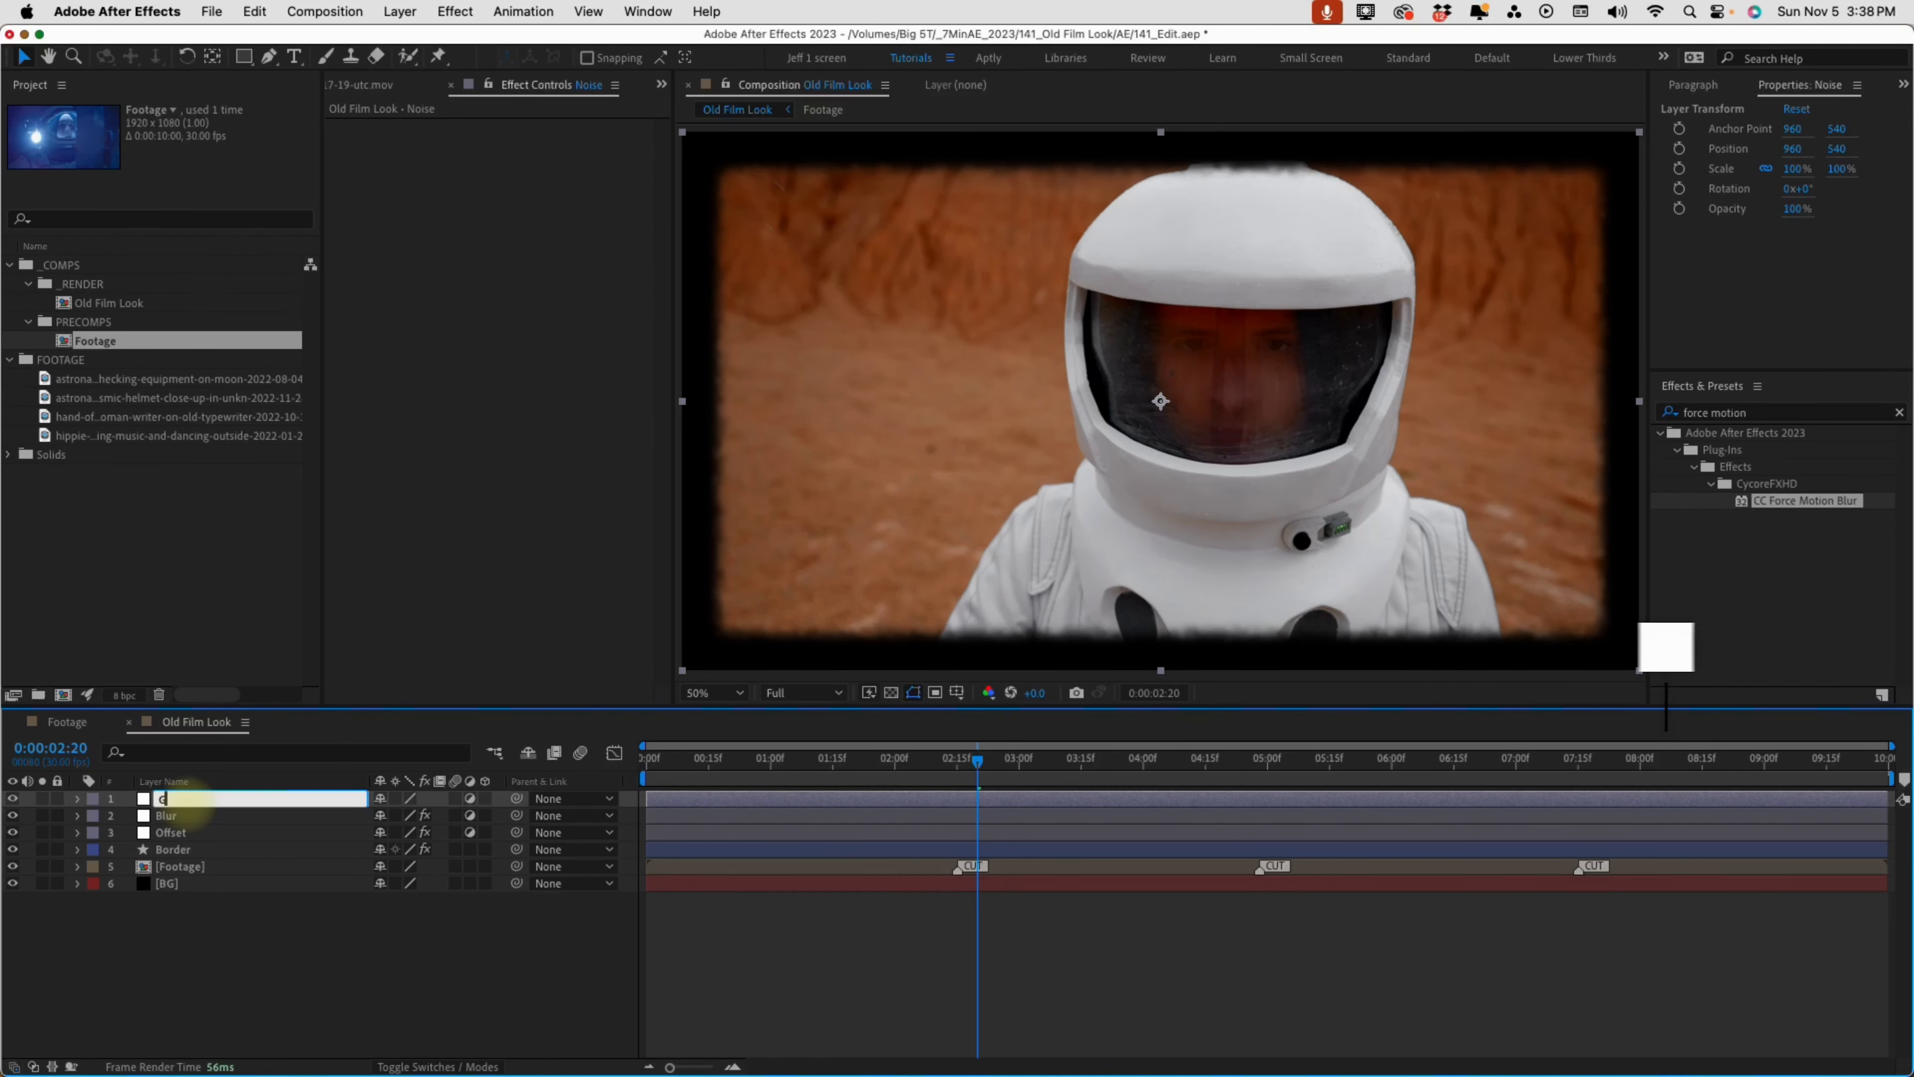
{"action": "type", "text": "rain"}
{"action": "key", "text": "Return"}
Apply the Add Grain effect to the Grain layer and set its Intensity to 1.5
{"action": "left_click", "coordinate": [1762, 409]}
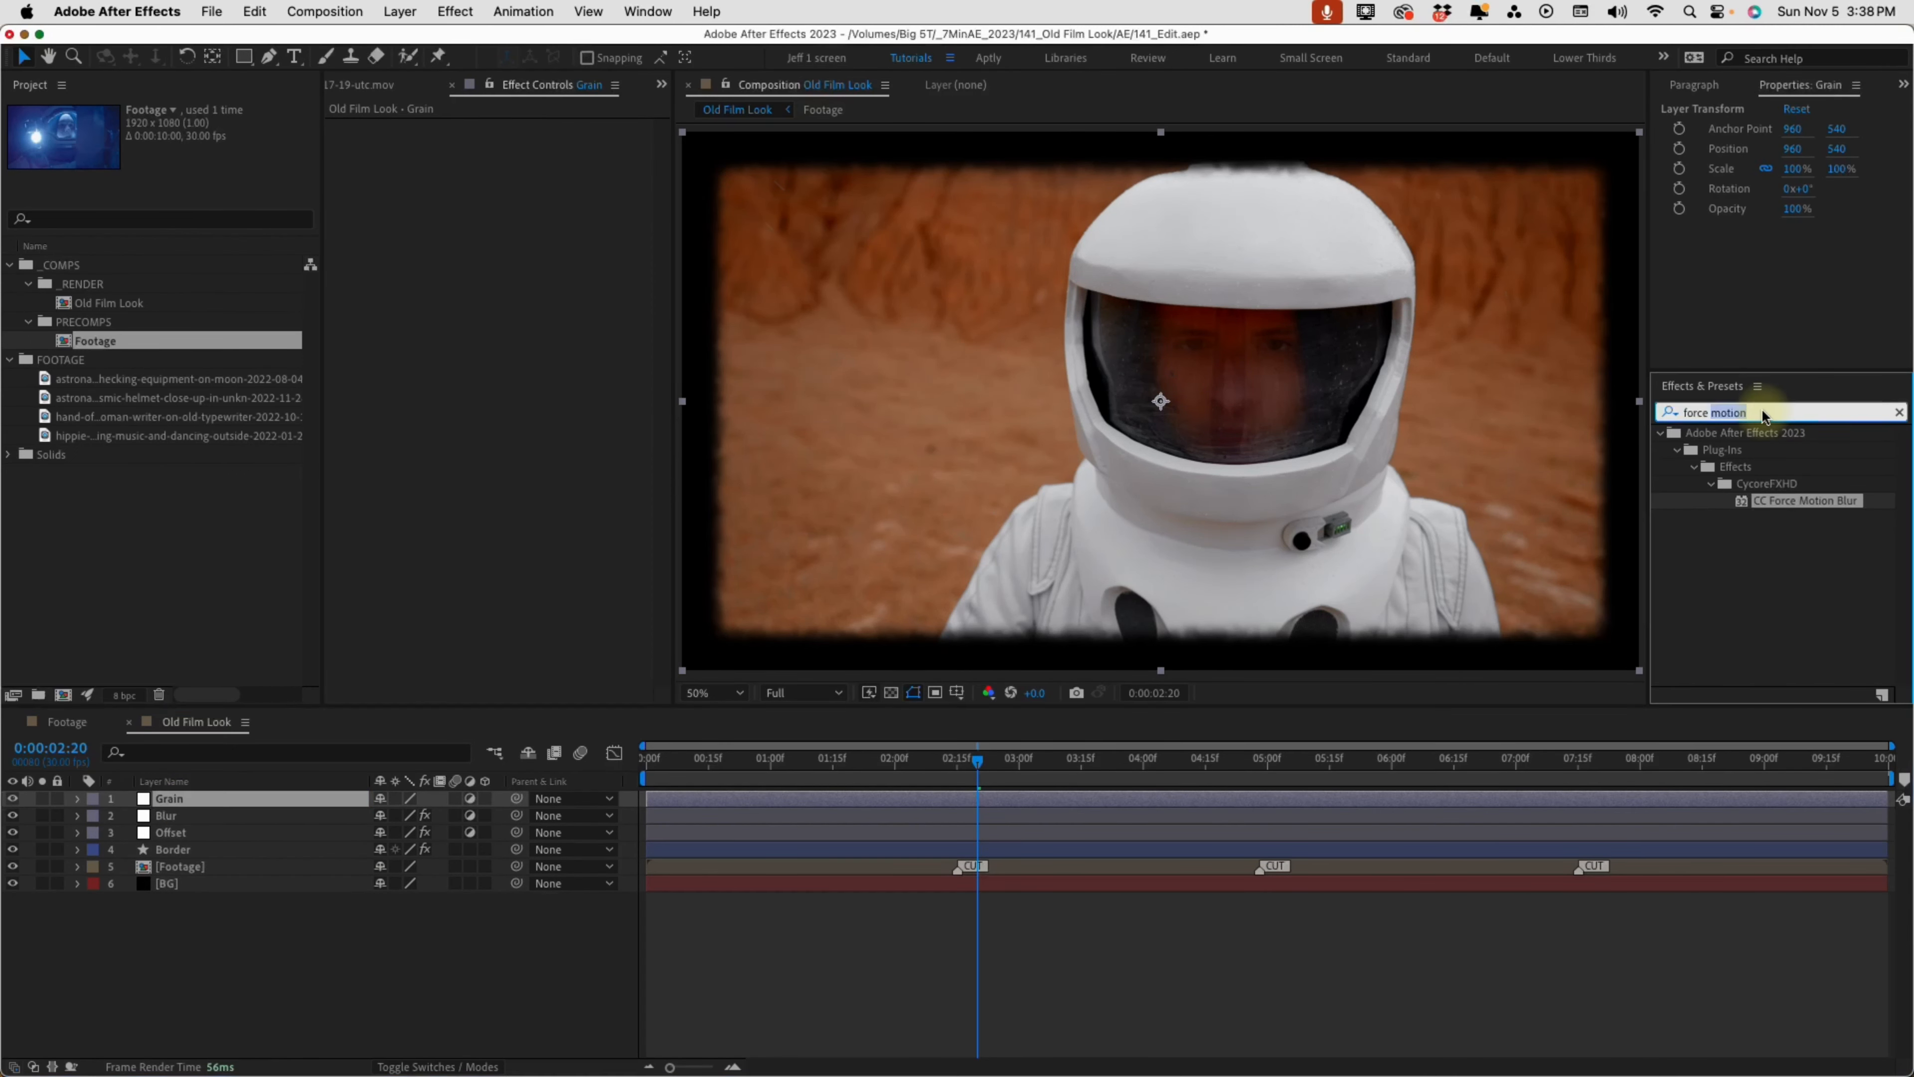
{"action": "type", "text": "add grain"}
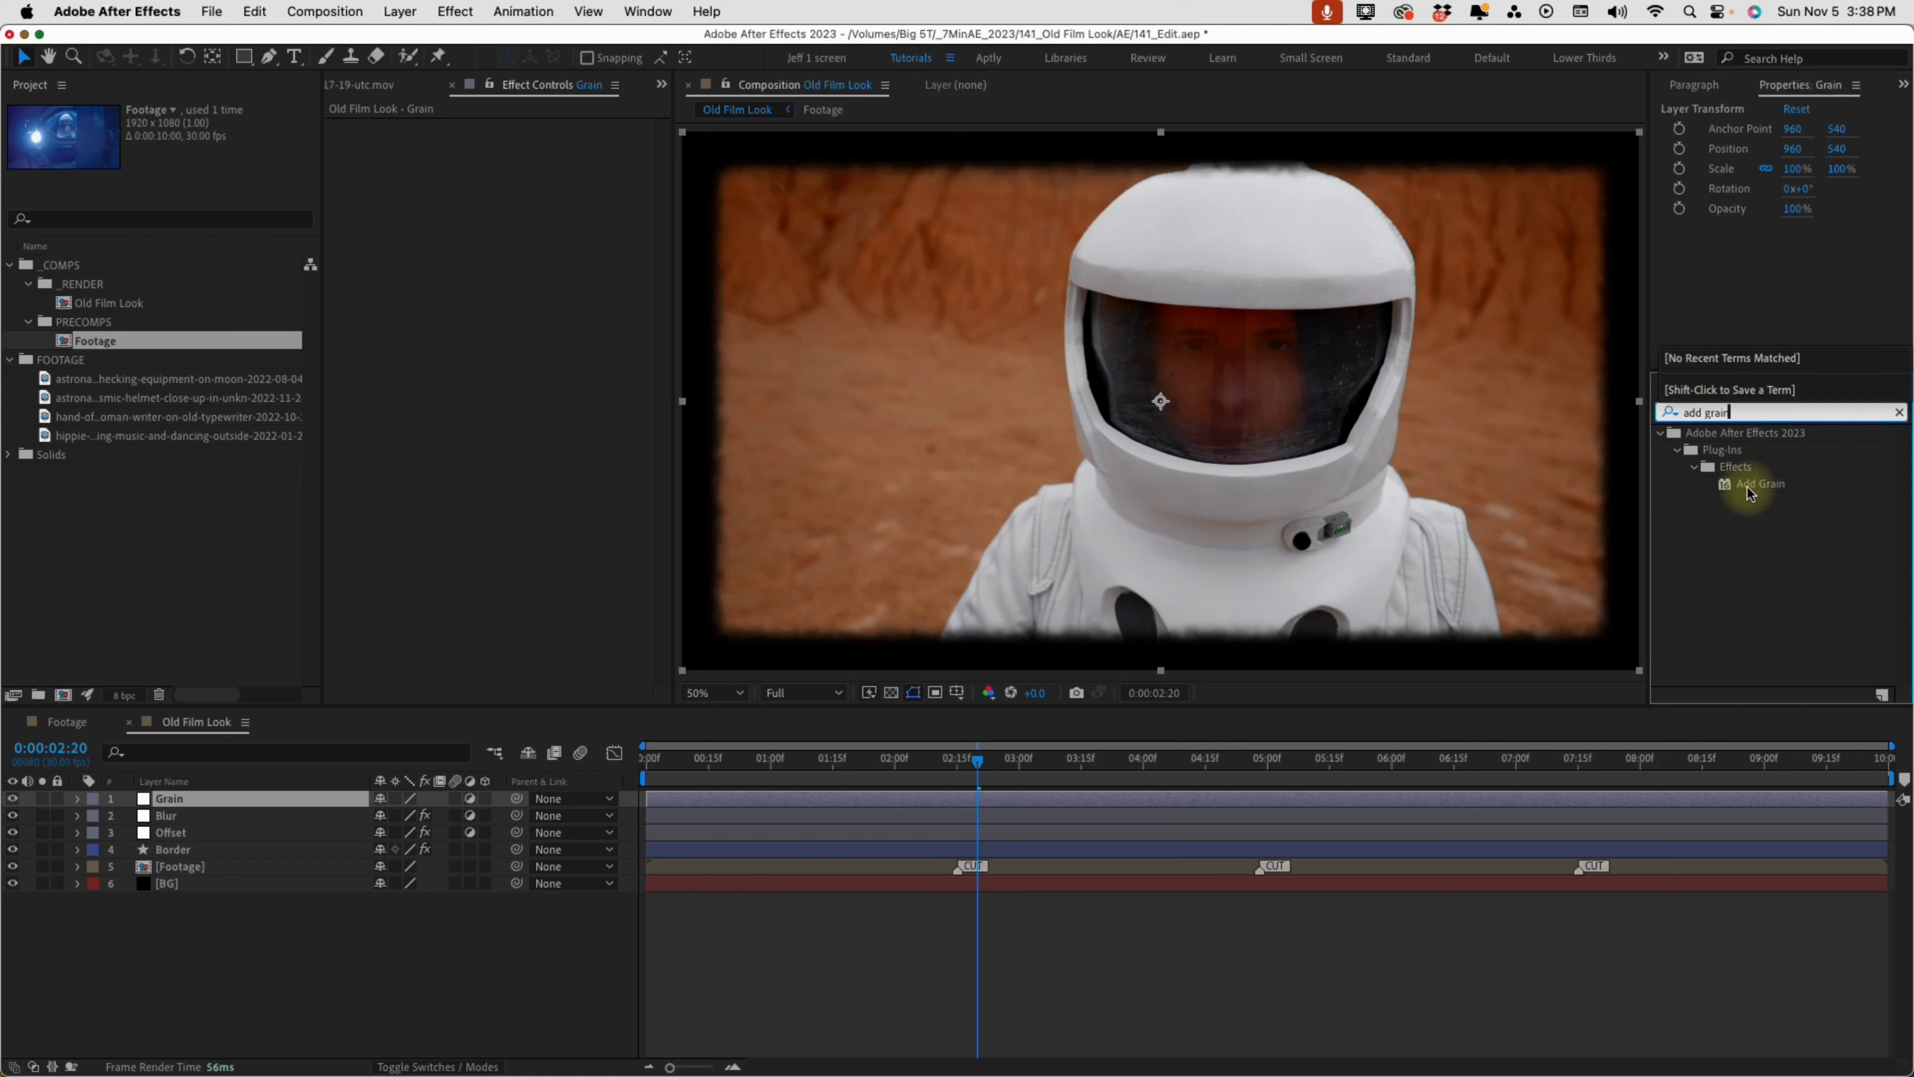
{"action": "double_click", "coordinate": [1750, 487]}
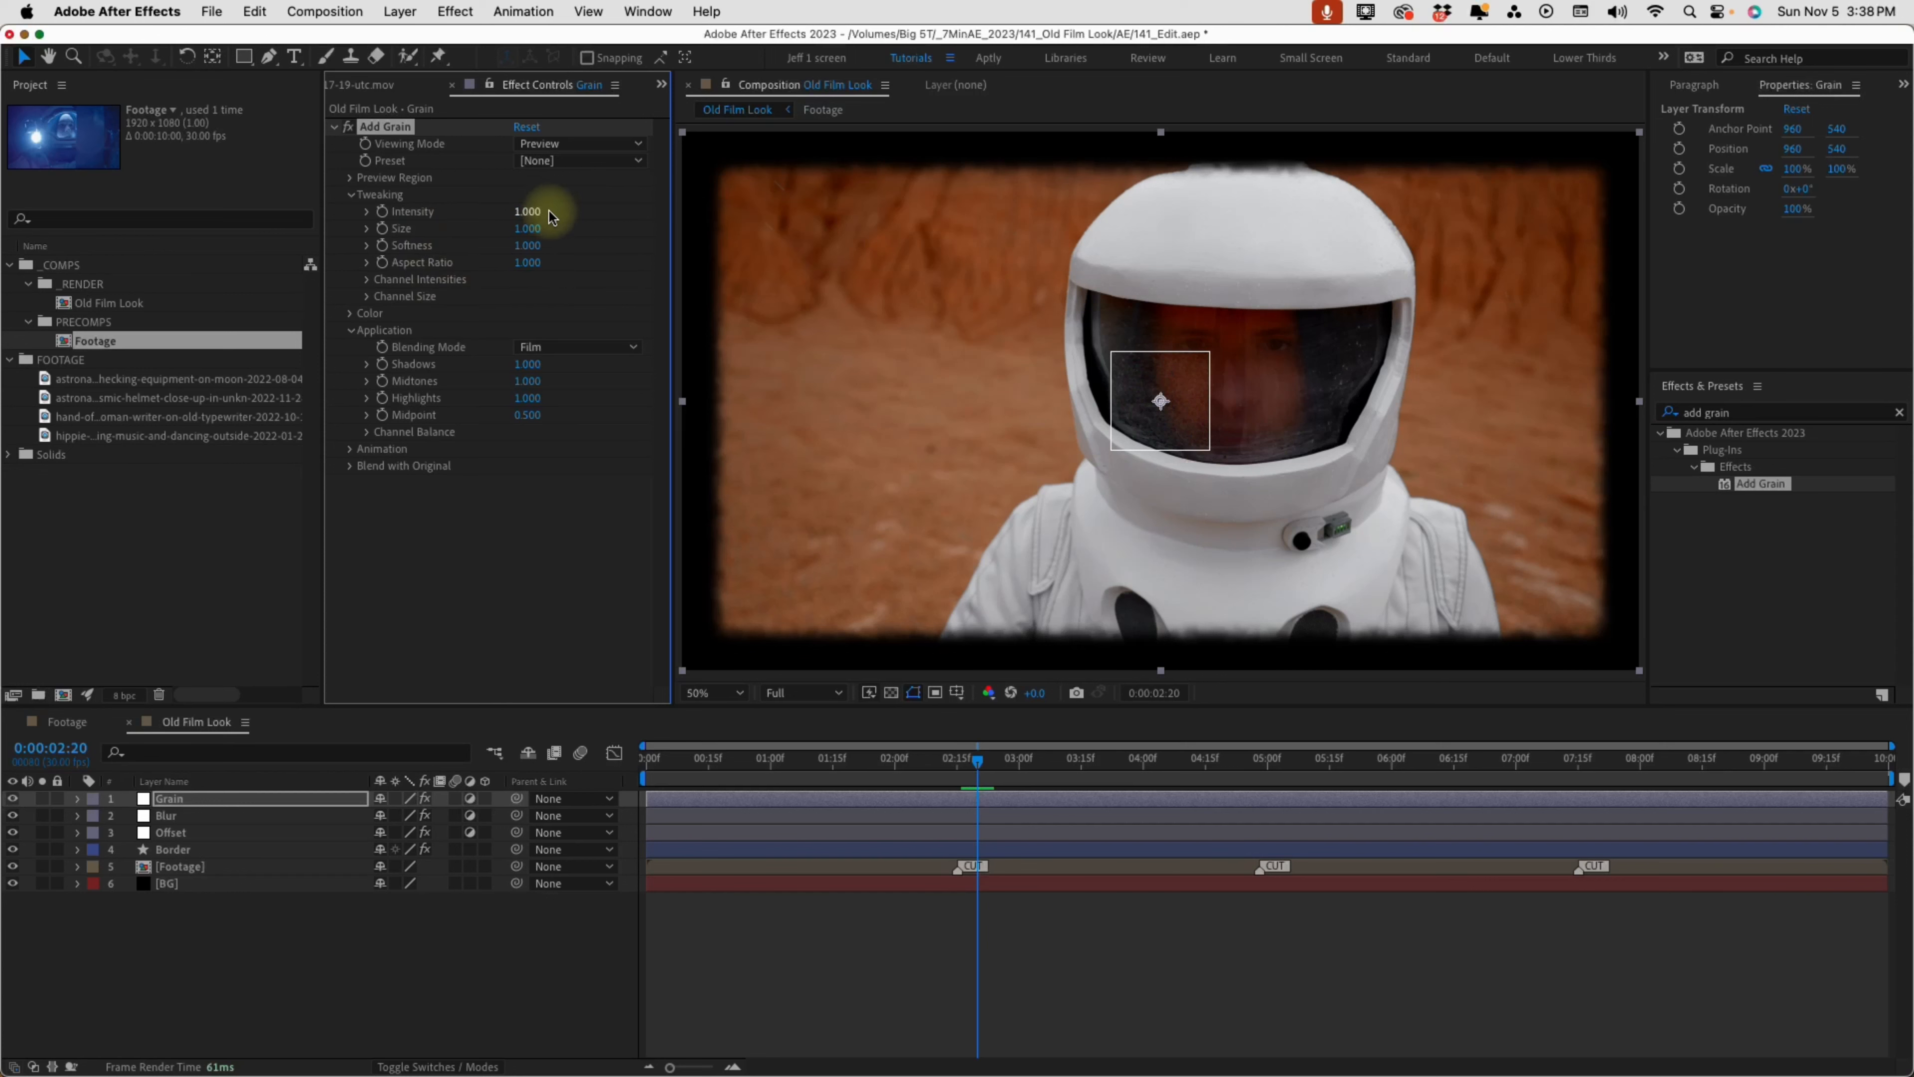
{"action": "left_click", "coordinate": [549, 213]}
{"action": "type", "text": "15"}
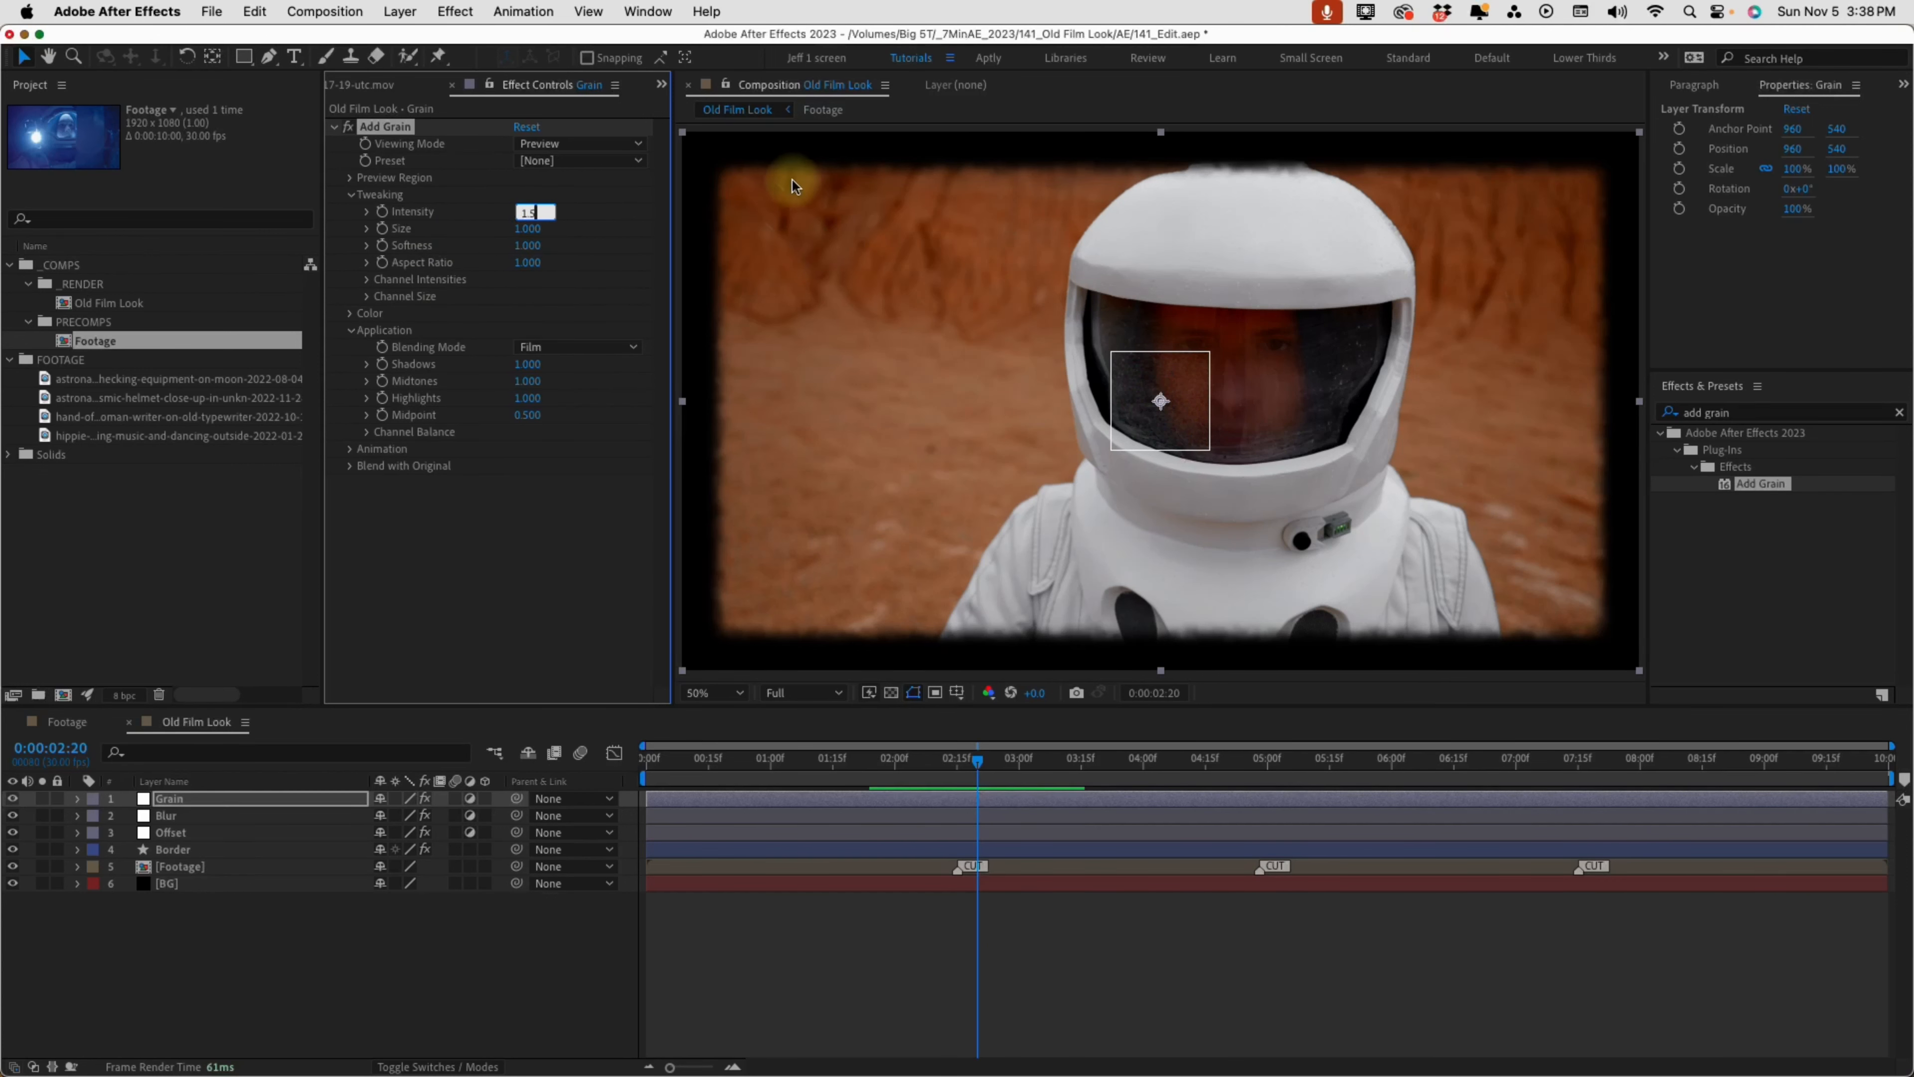
{"action": "left_click", "coordinate": [712, 931]}
Inspect the grain up close and set Add Grain's Viewing Mode to Final Output
{"action": "scroll", "coordinate": [1222, 343], "scroll_direction": "up", "scroll_amount": 1}
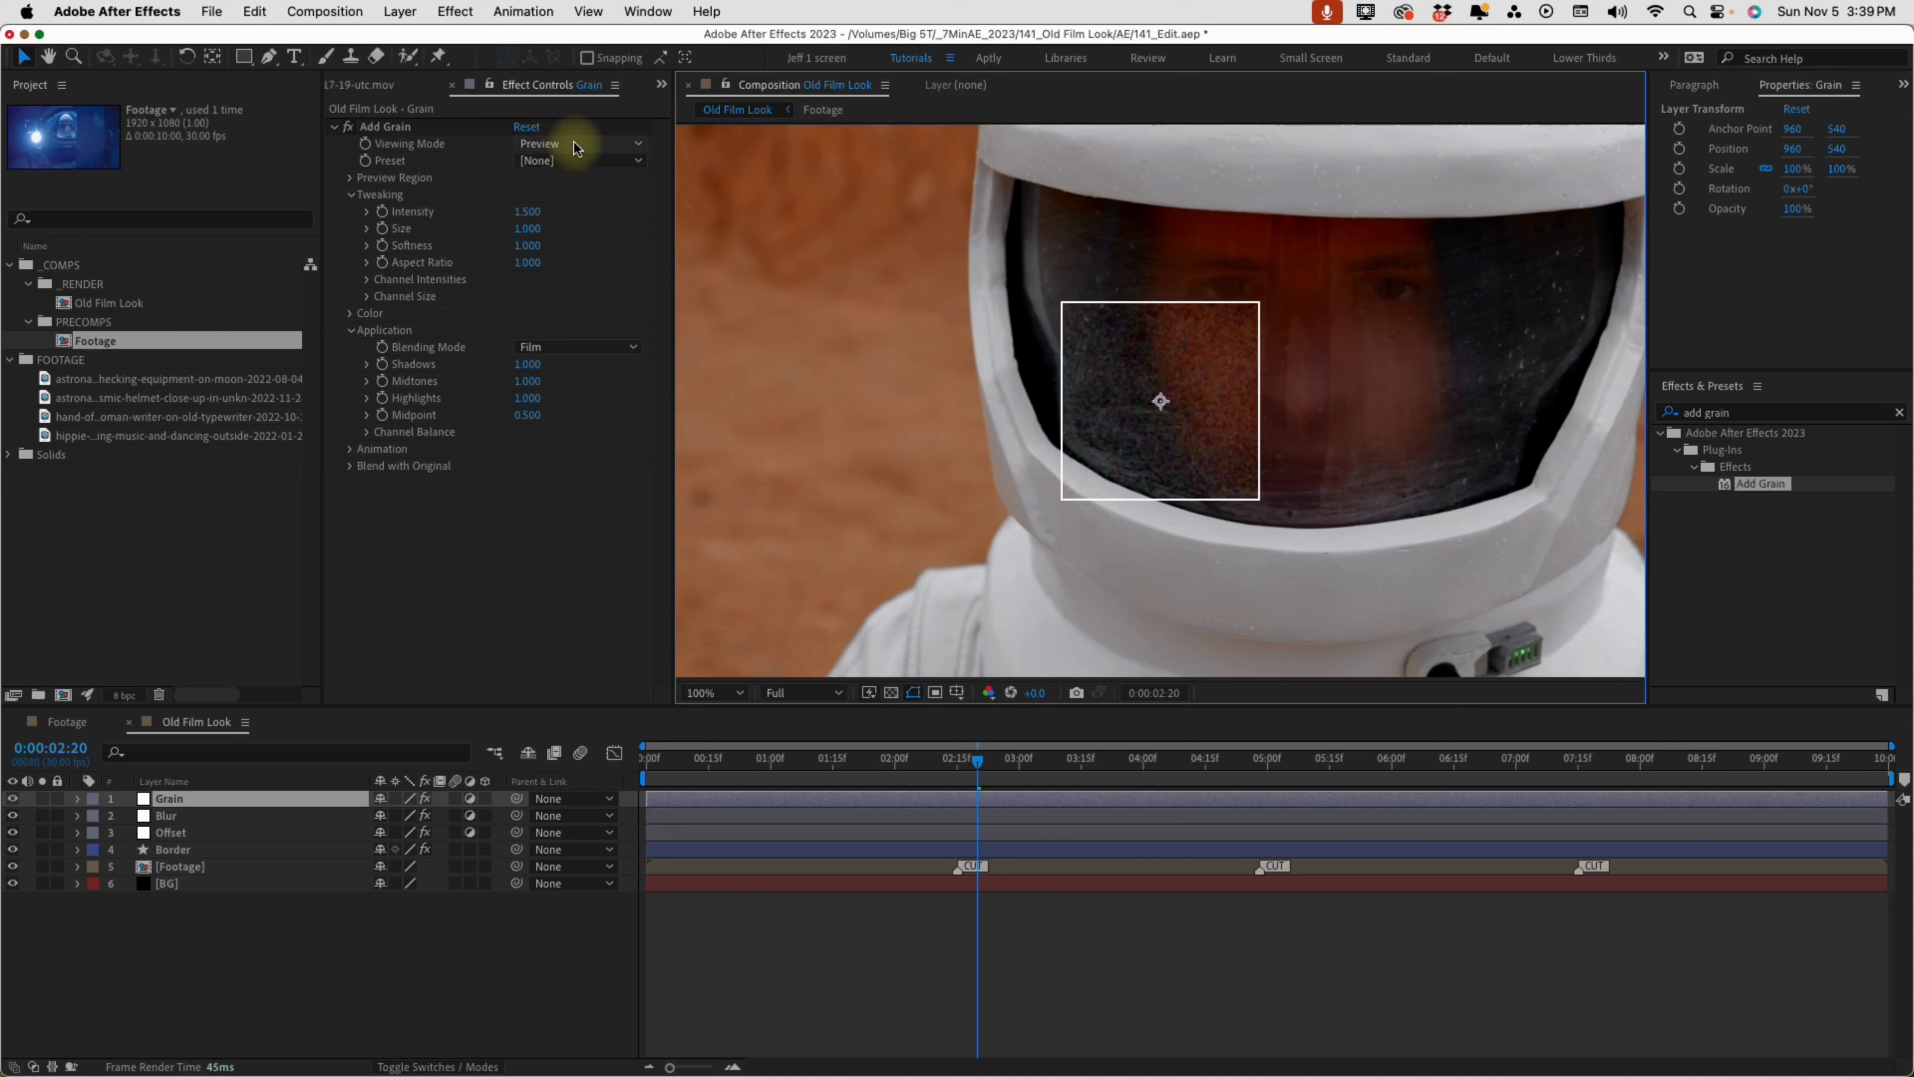
{"action": "left_click", "coordinate": [575, 145]}
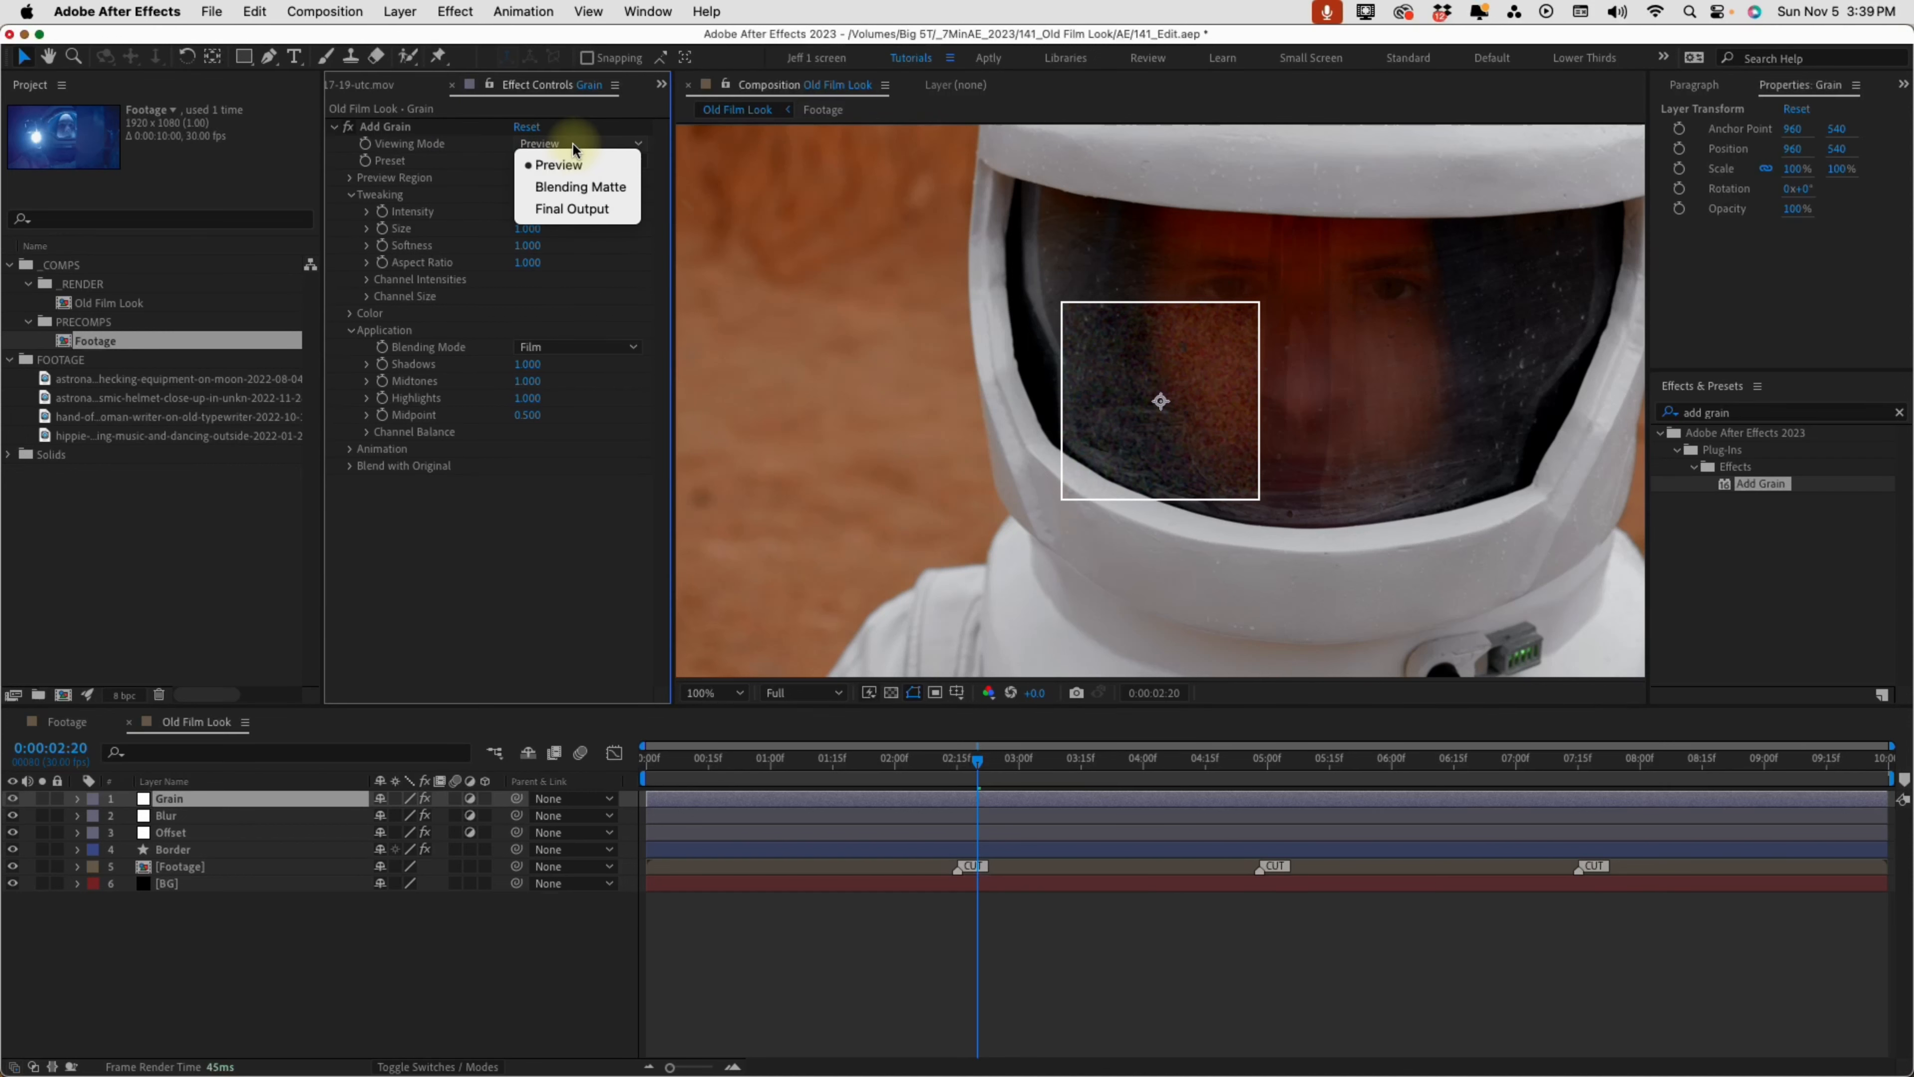
{"action": "left_click", "coordinate": [577, 209]}
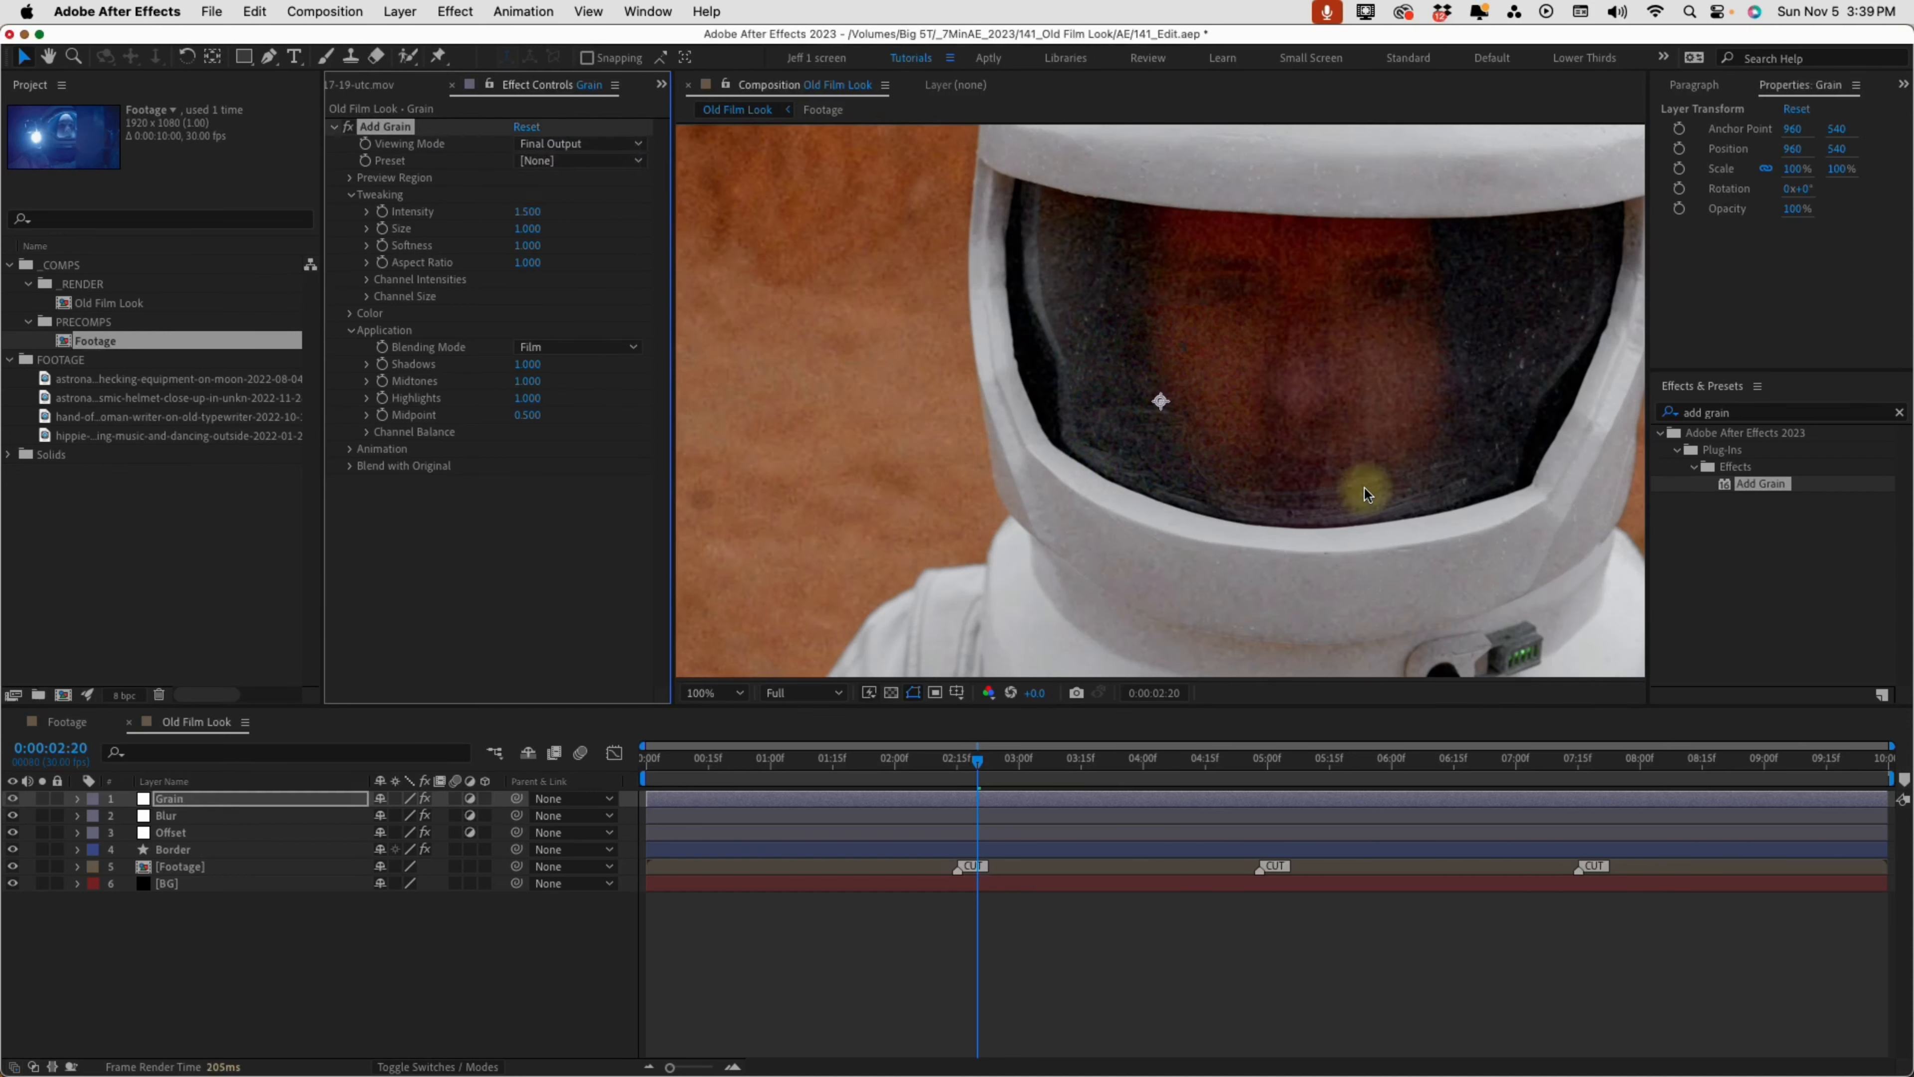
Compare the image with and without the Grain layer, and preview the grain in motion
{"action": "left_click", "coordinate": [13, 799]}
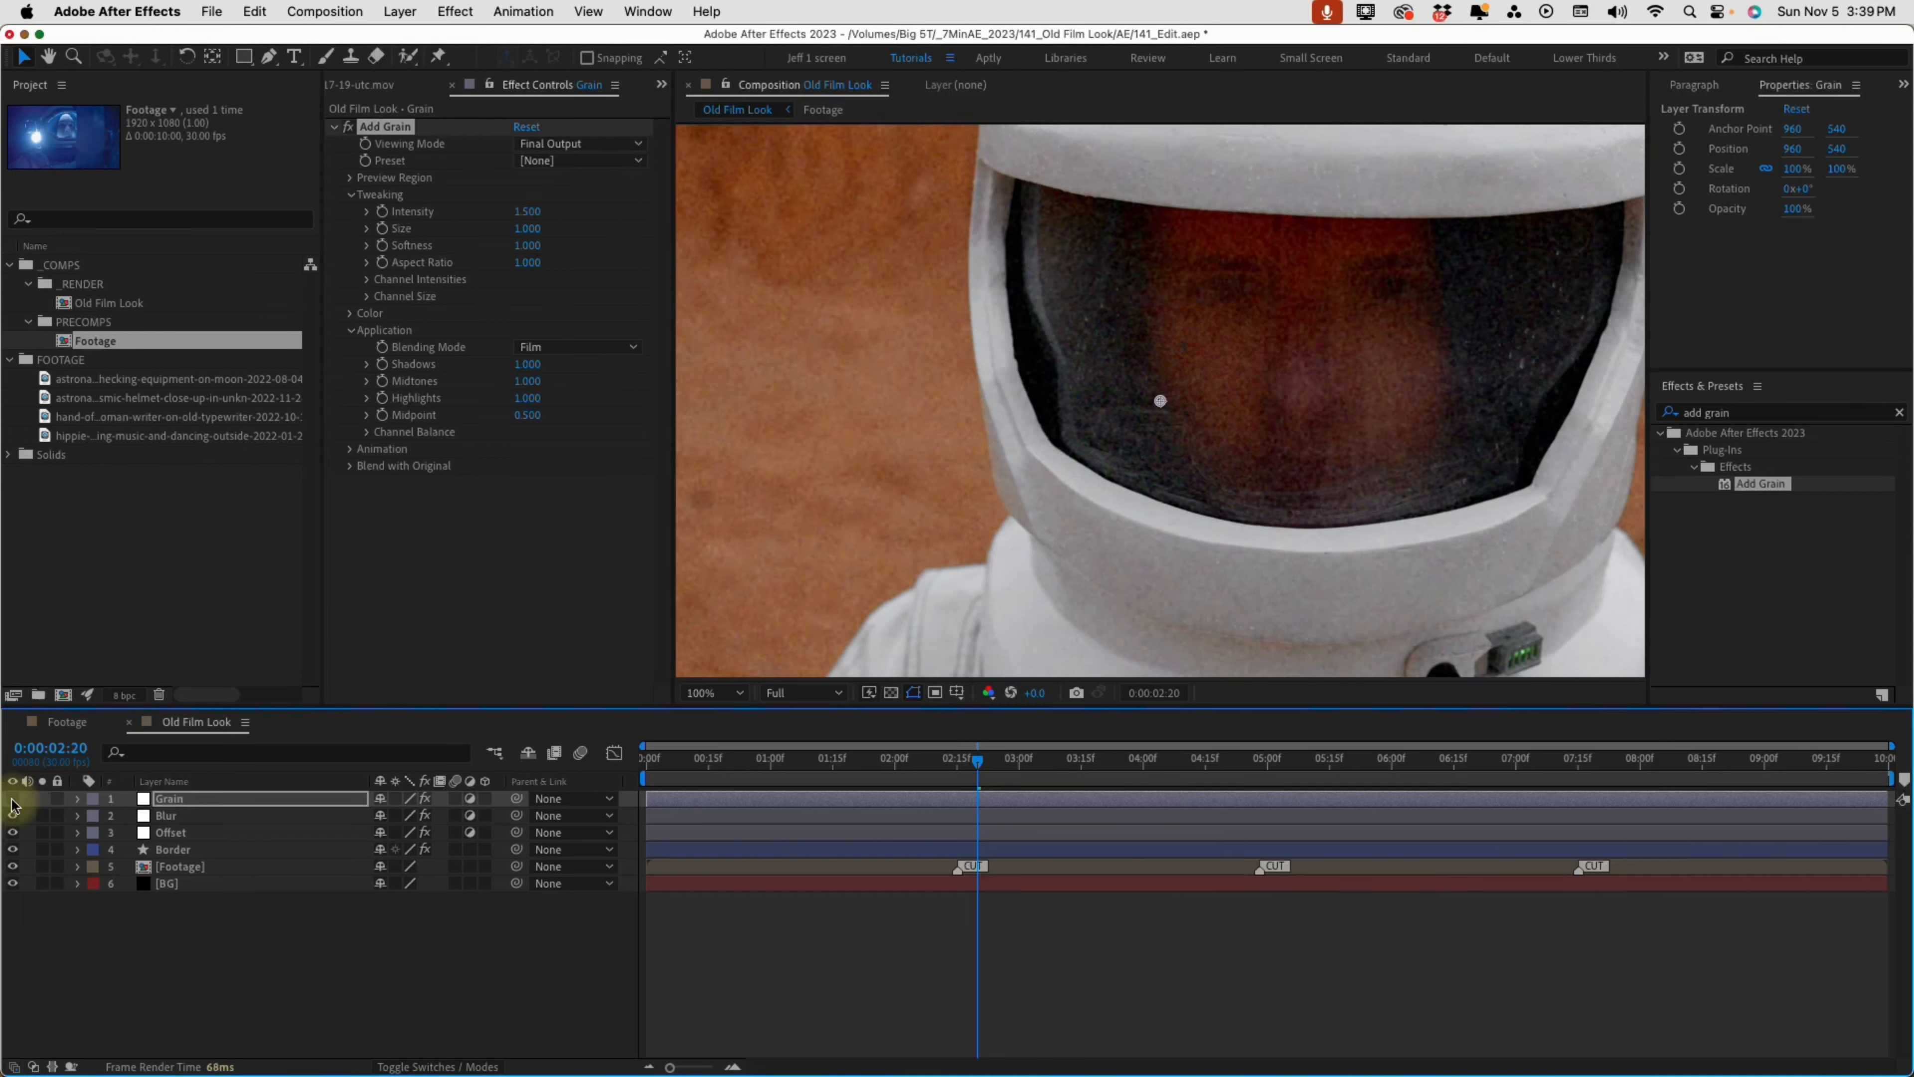
{"action": "key", "text": "space"}
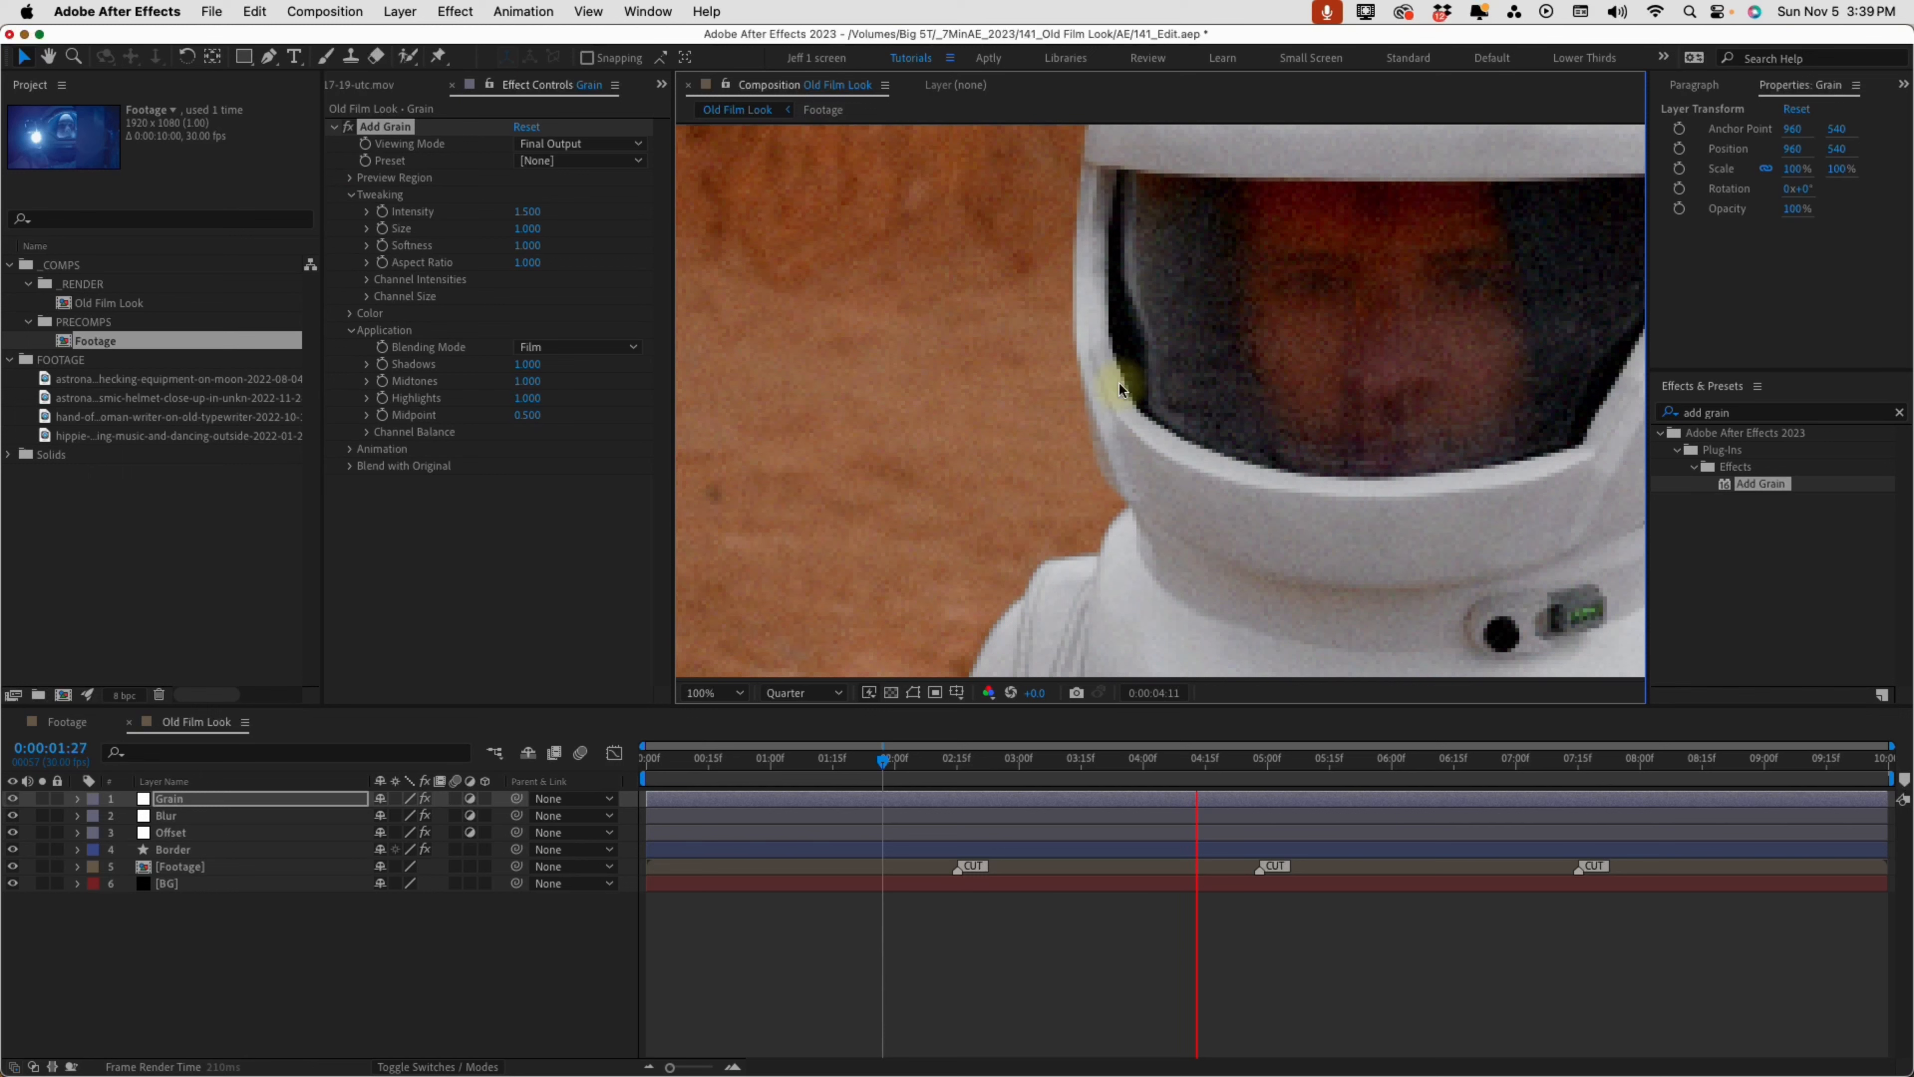
{"action": "key", "text": "space"}
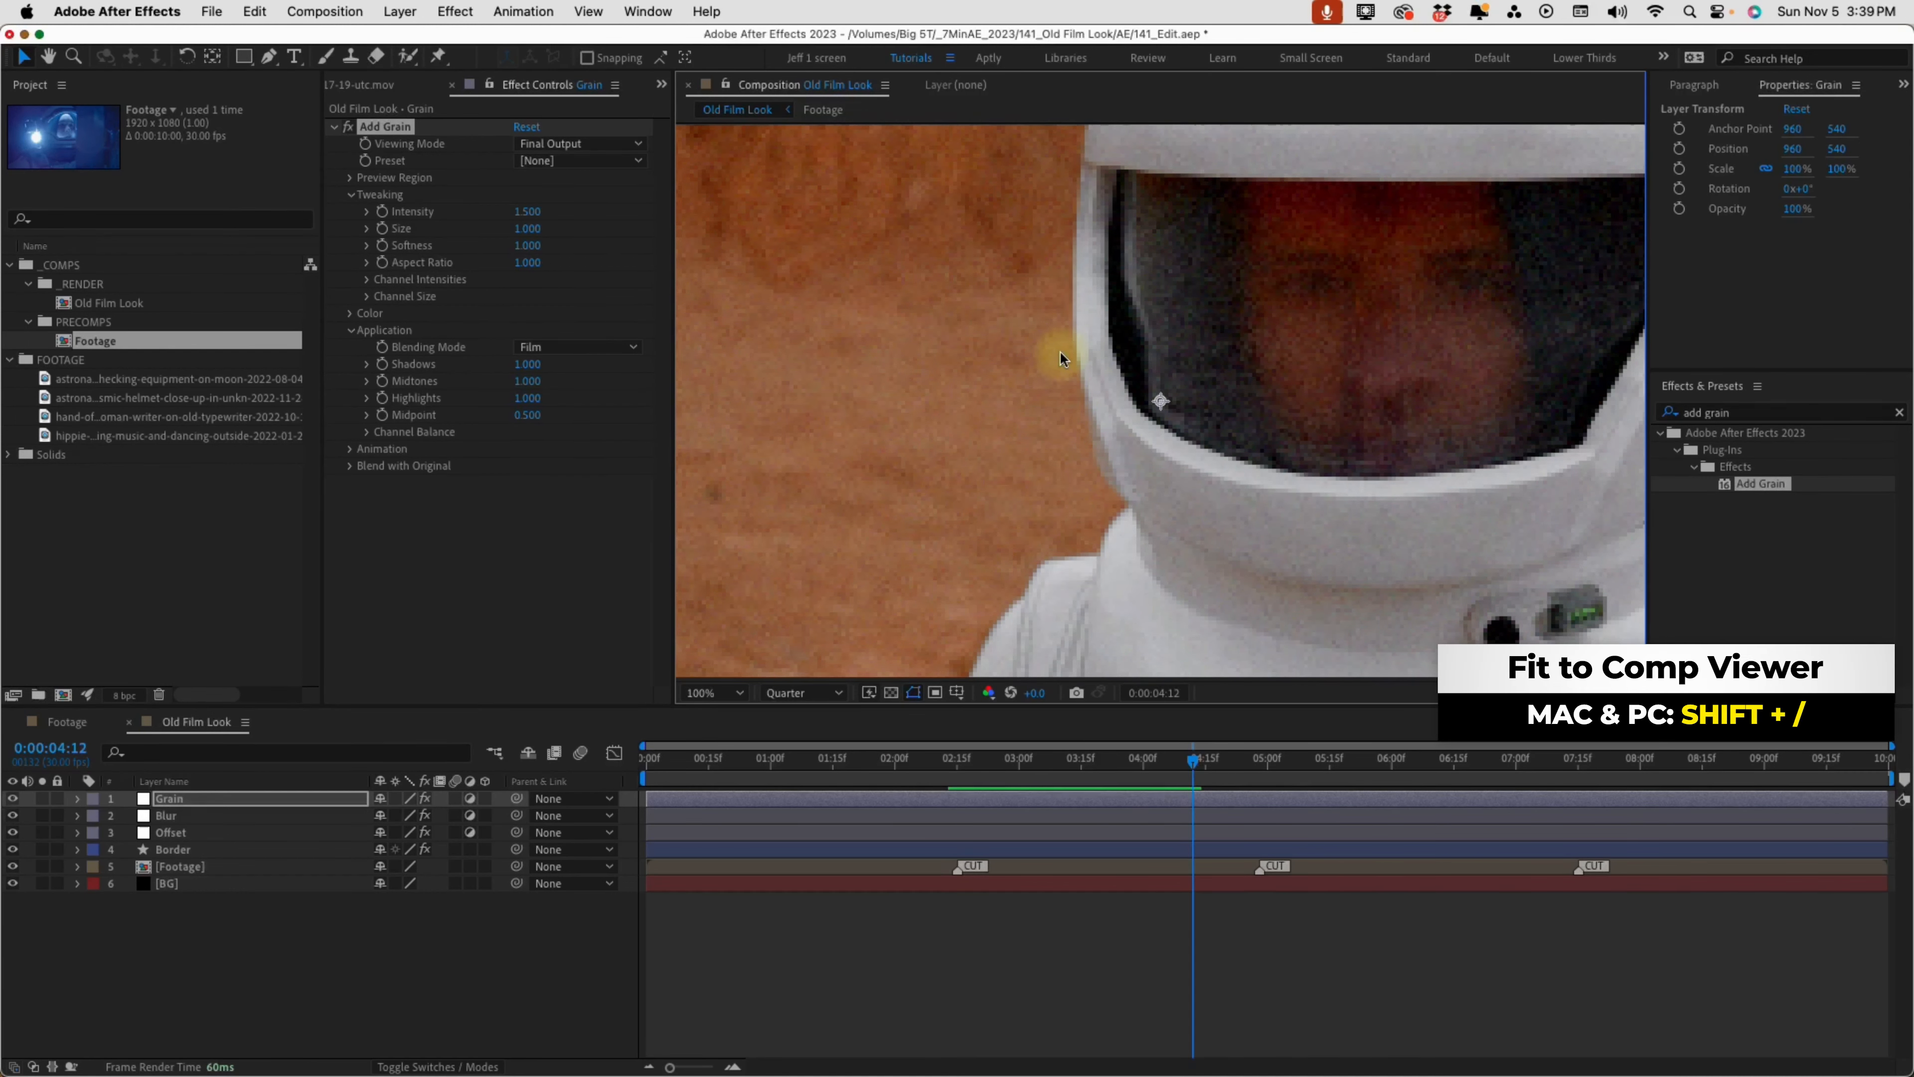
{"action": "key", "text": "shift+slash"}
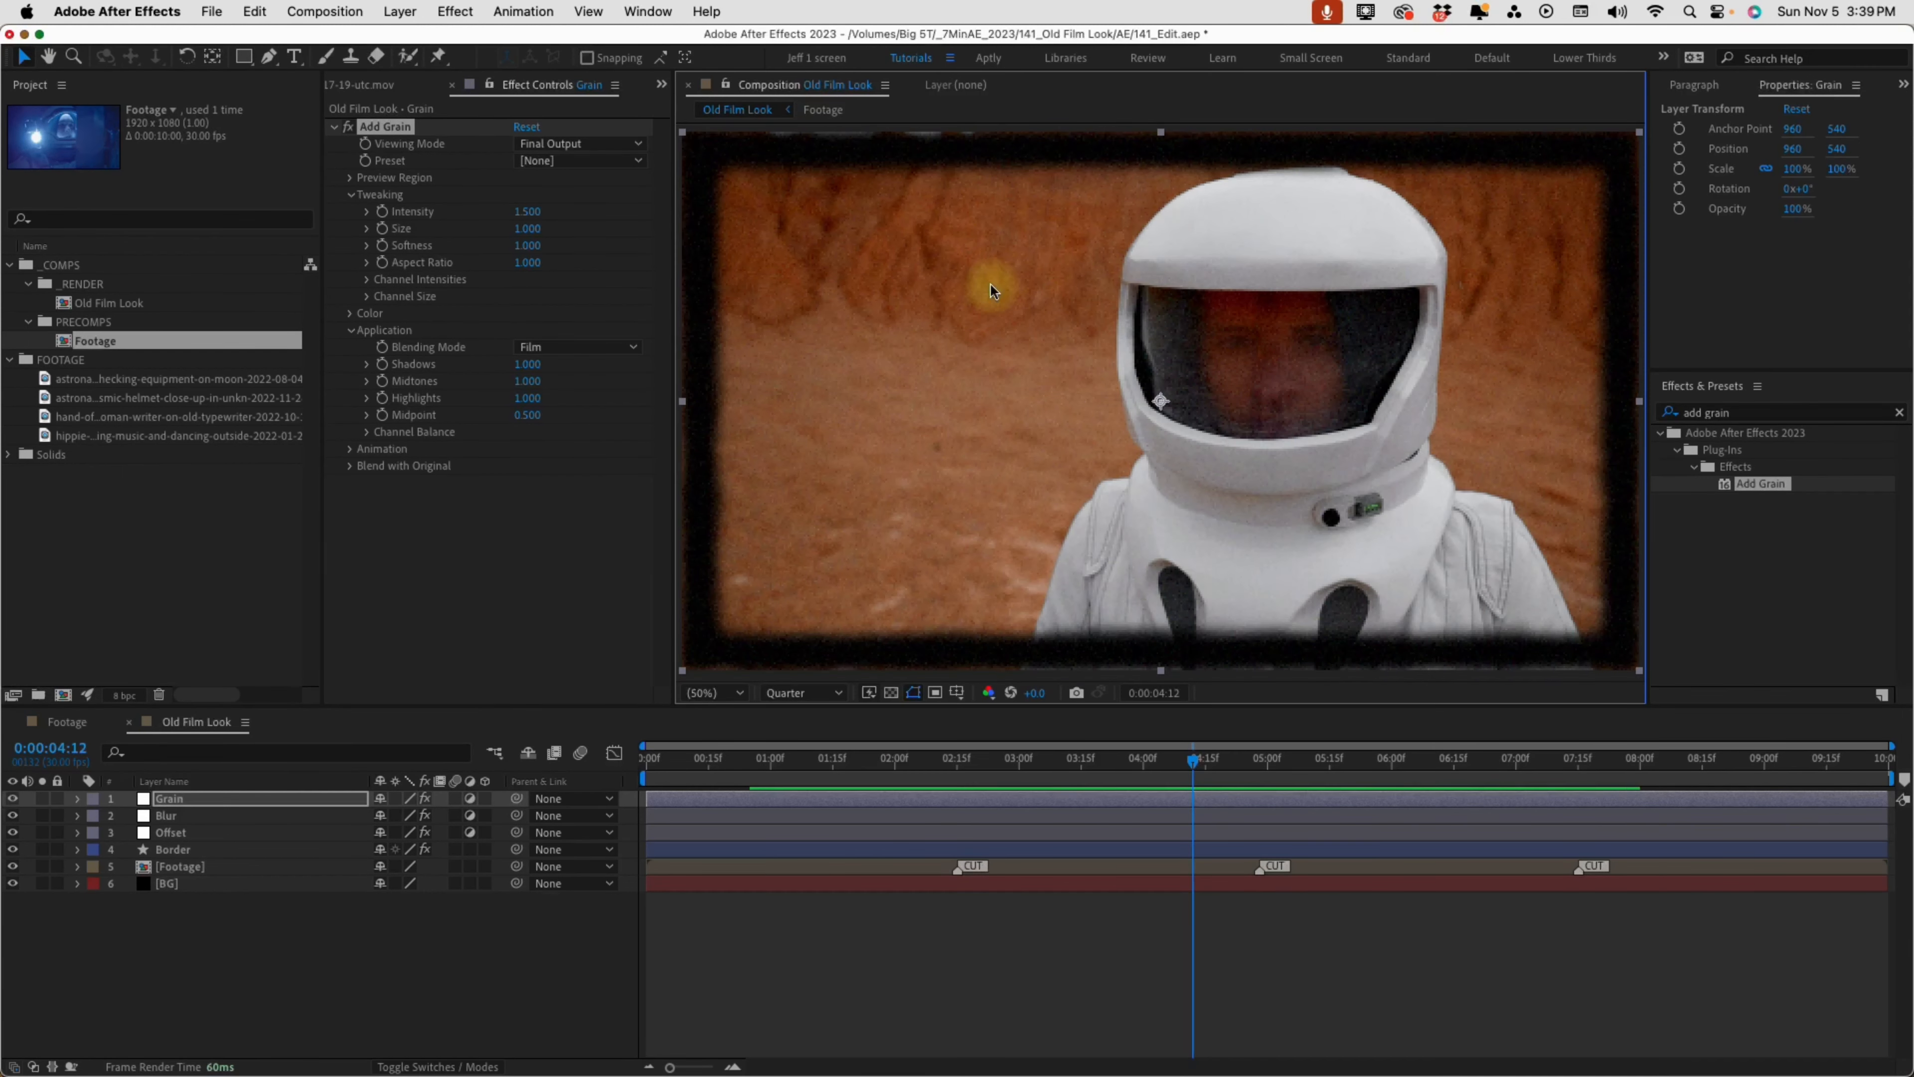
Create another adjustment layer at the top of the layer stack and name it Color
{"action": "key", "text": "super+alt+y"}
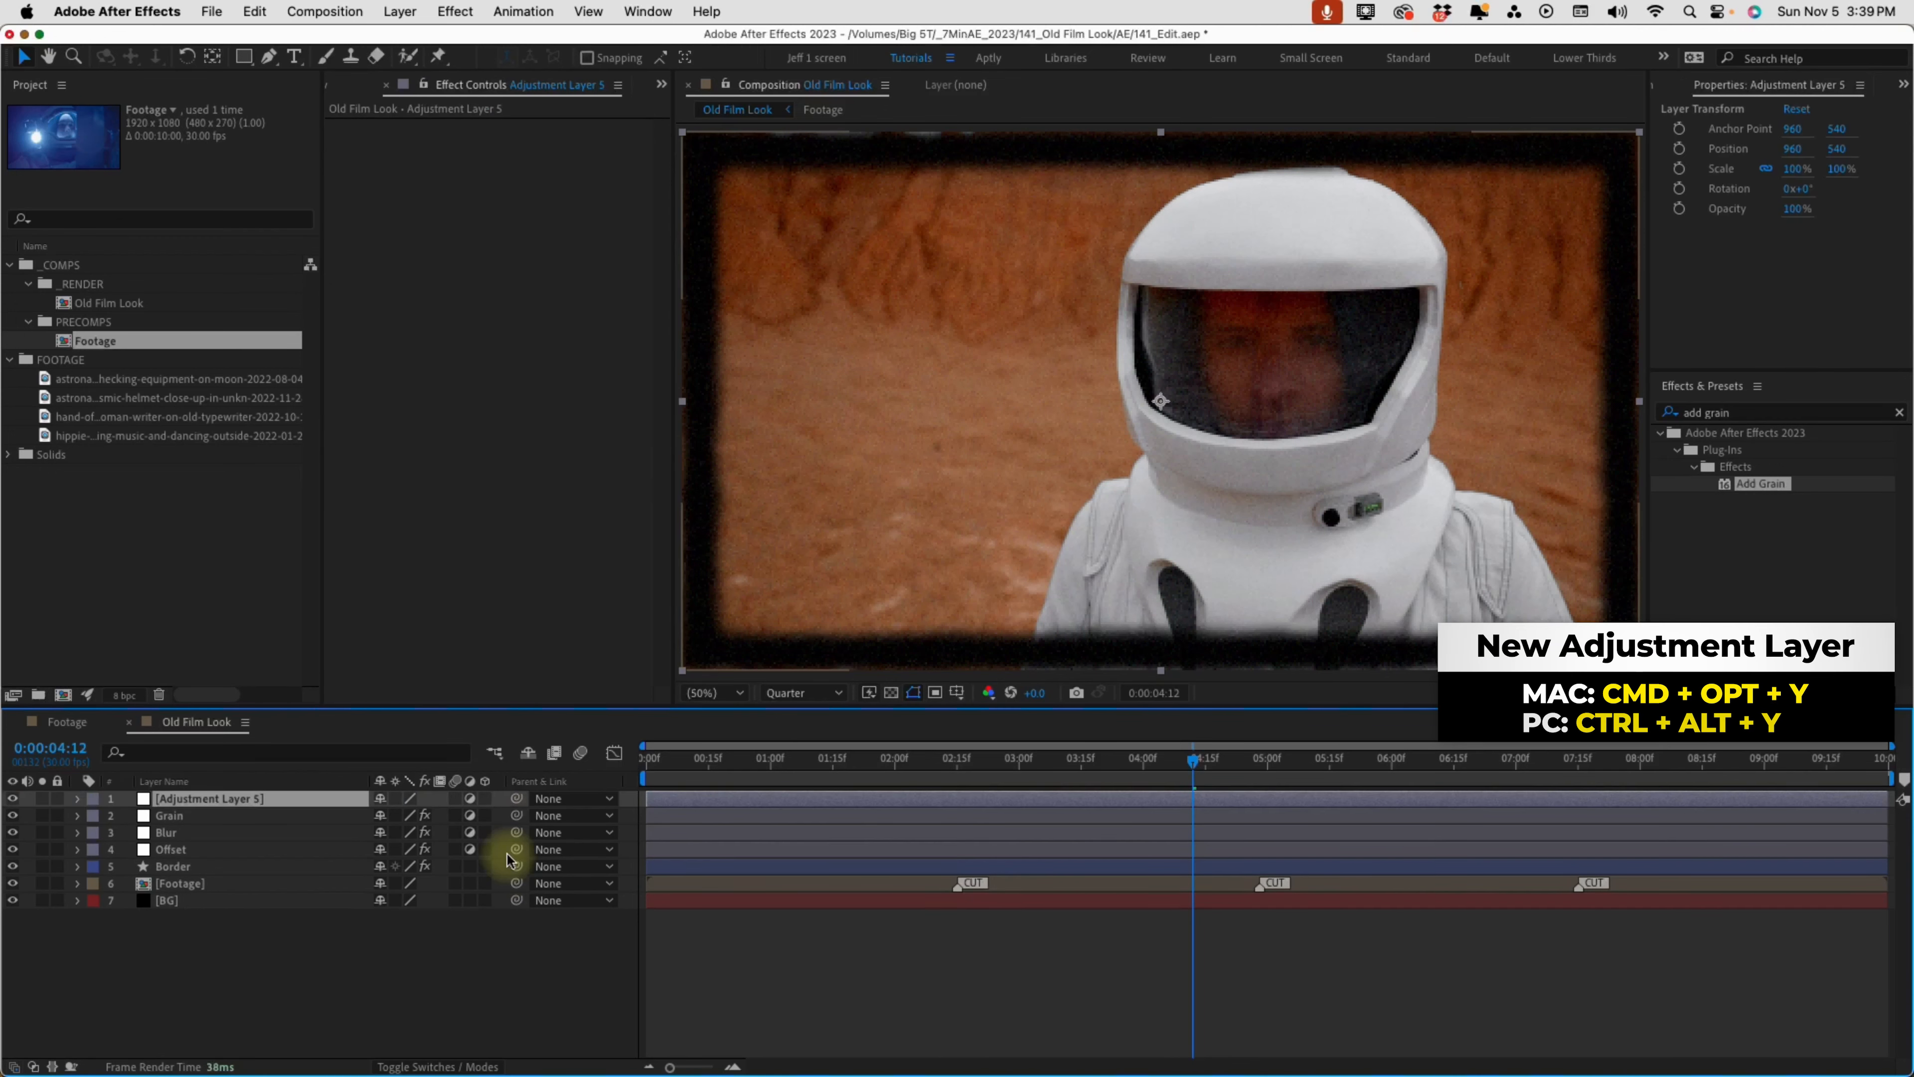
{"action": "key", "text": "Return"}
{"action": "type", "text": "Color"}
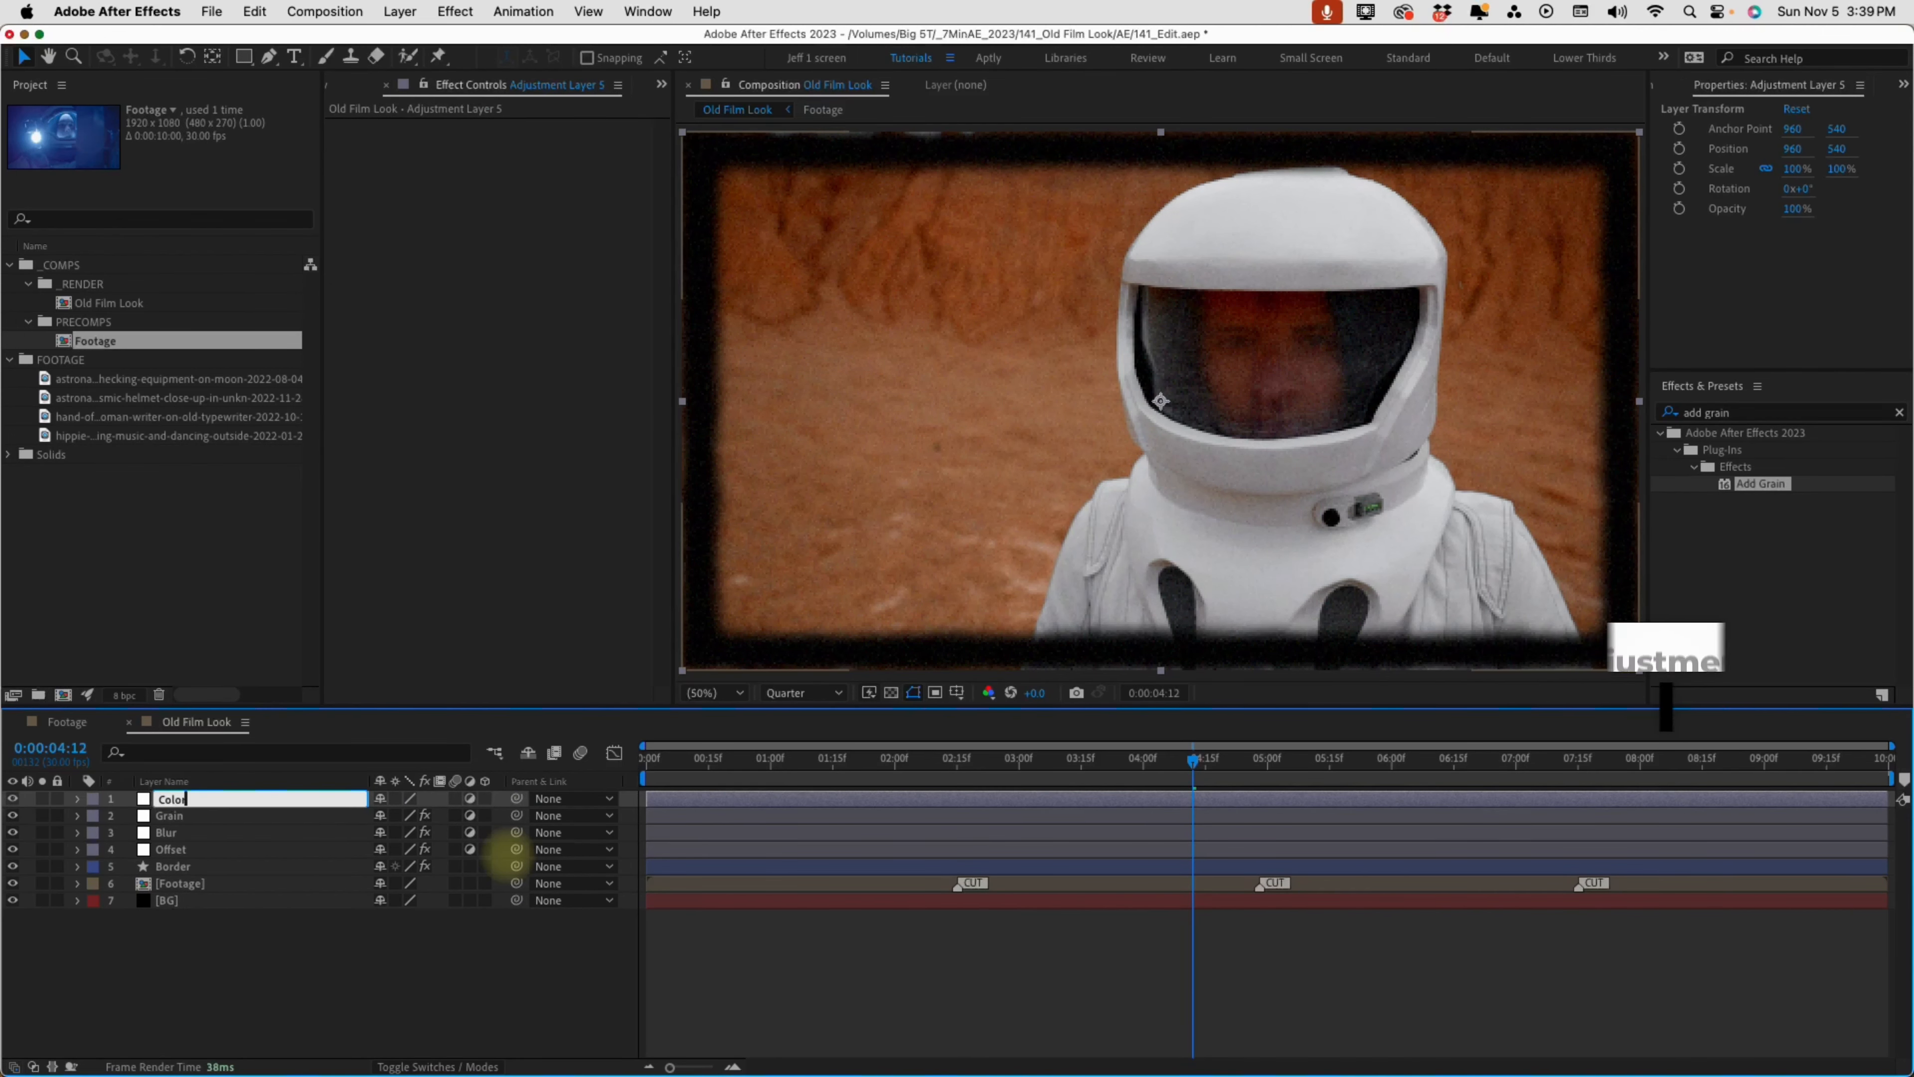
{"action": "key", "text": "Return"}
Apply the Tritone effect to the Color layer
{"action": "double_click", "coordinate": [1733, 414]}
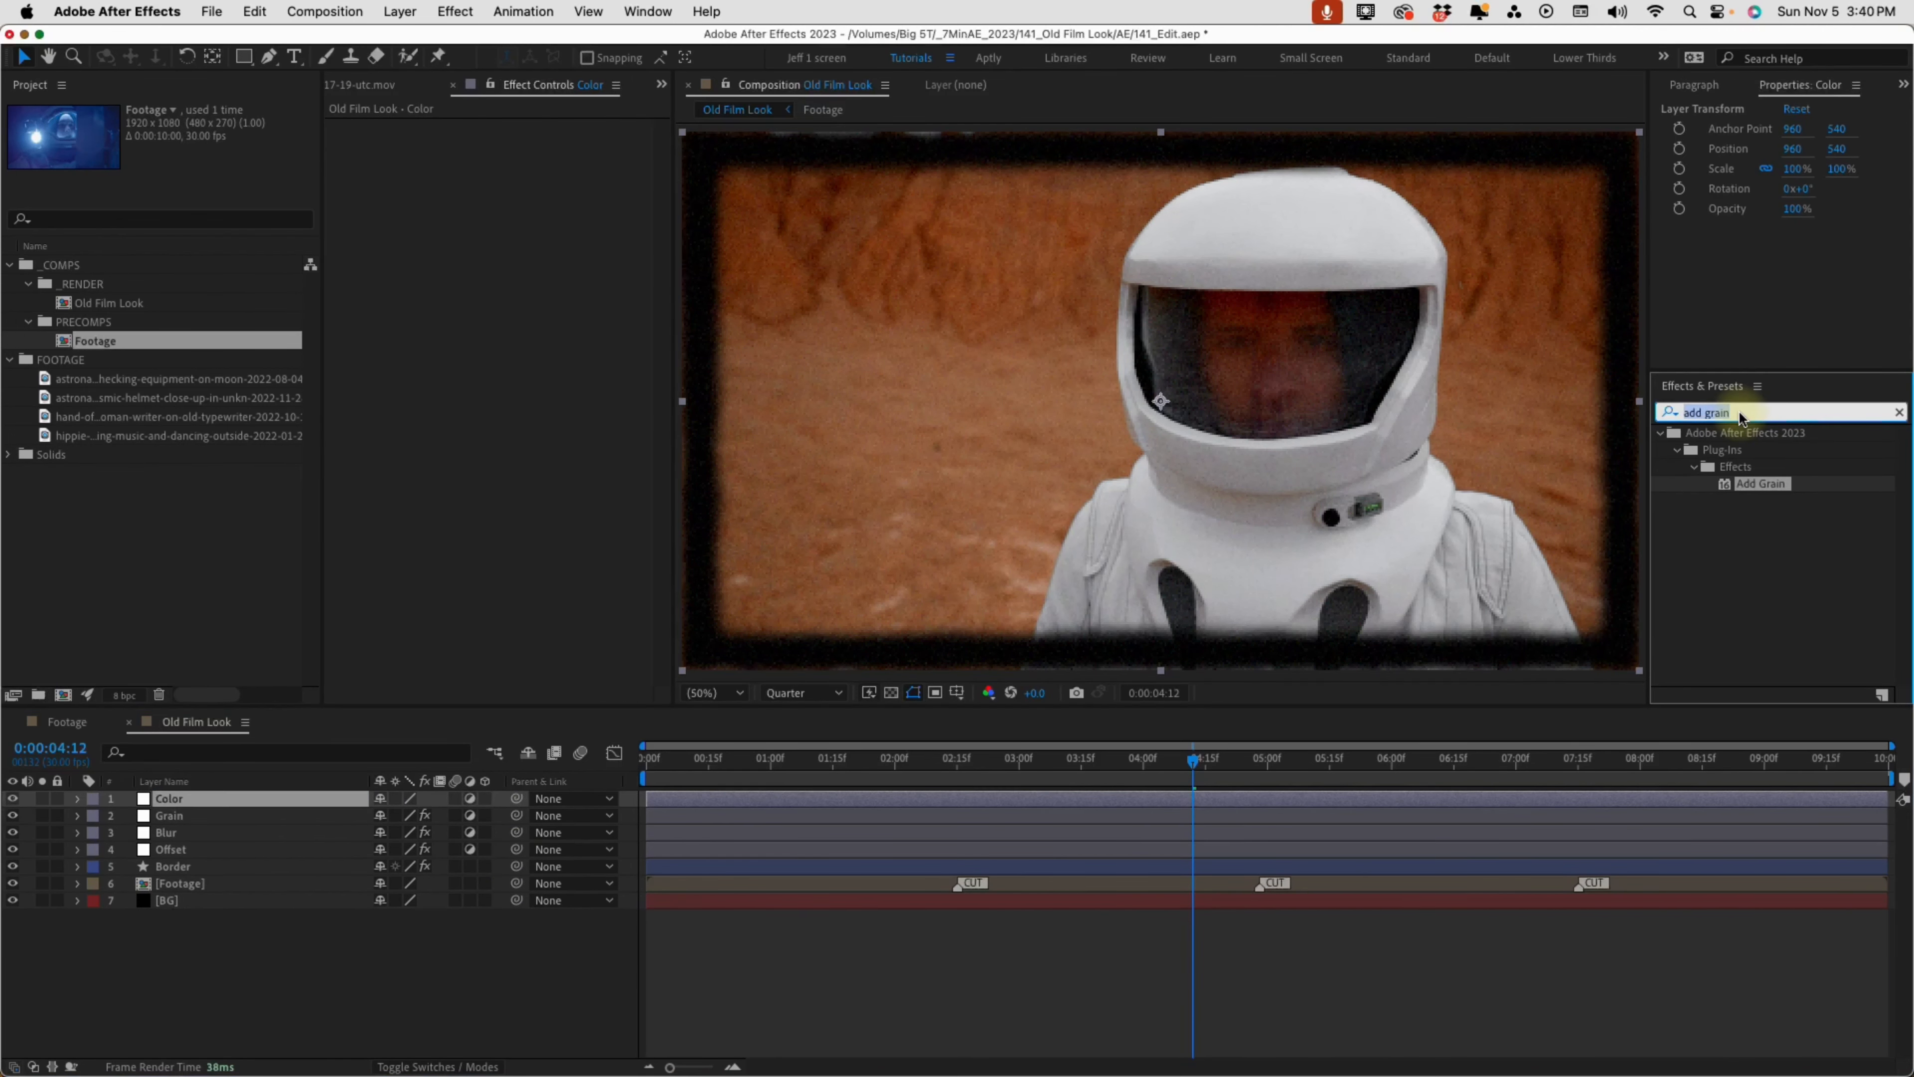
{"action": "type", "text": "triton"}
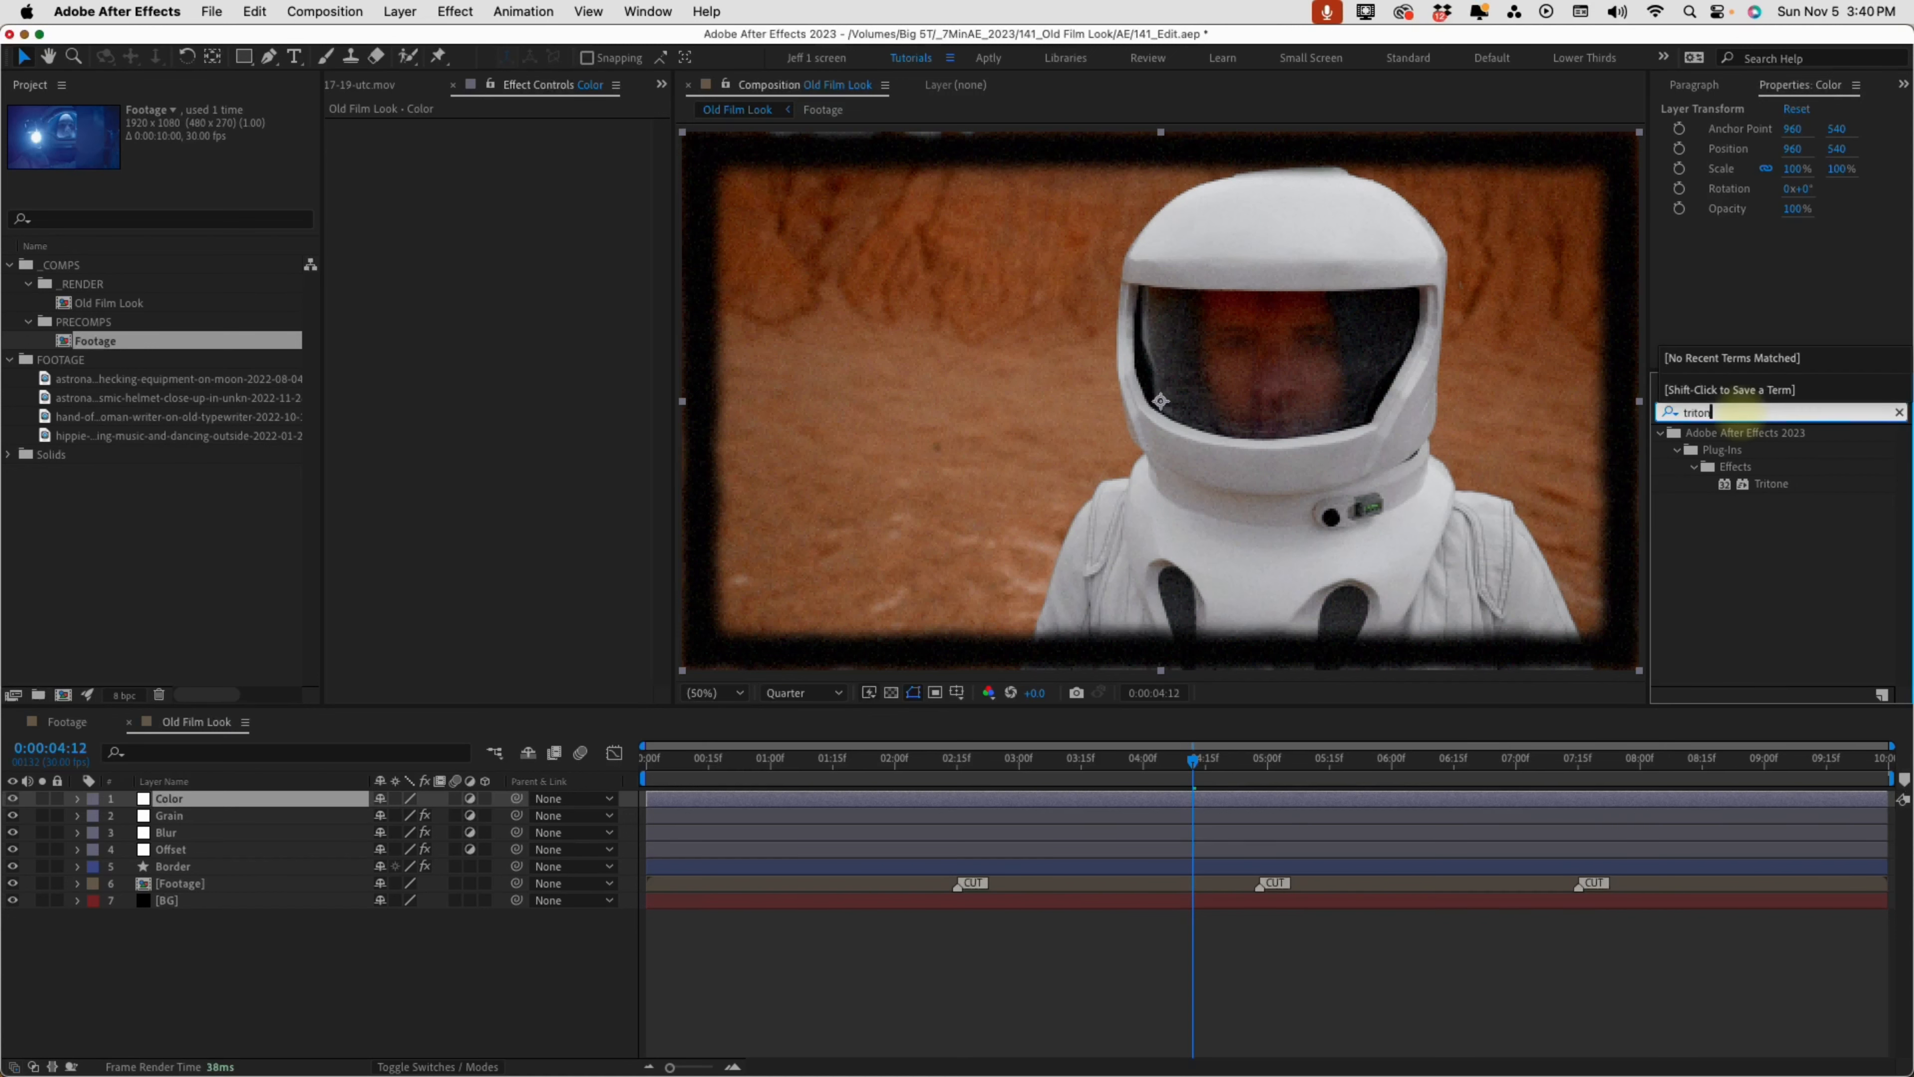
{"action": "double_click", "coordinate": [1763, 484]}
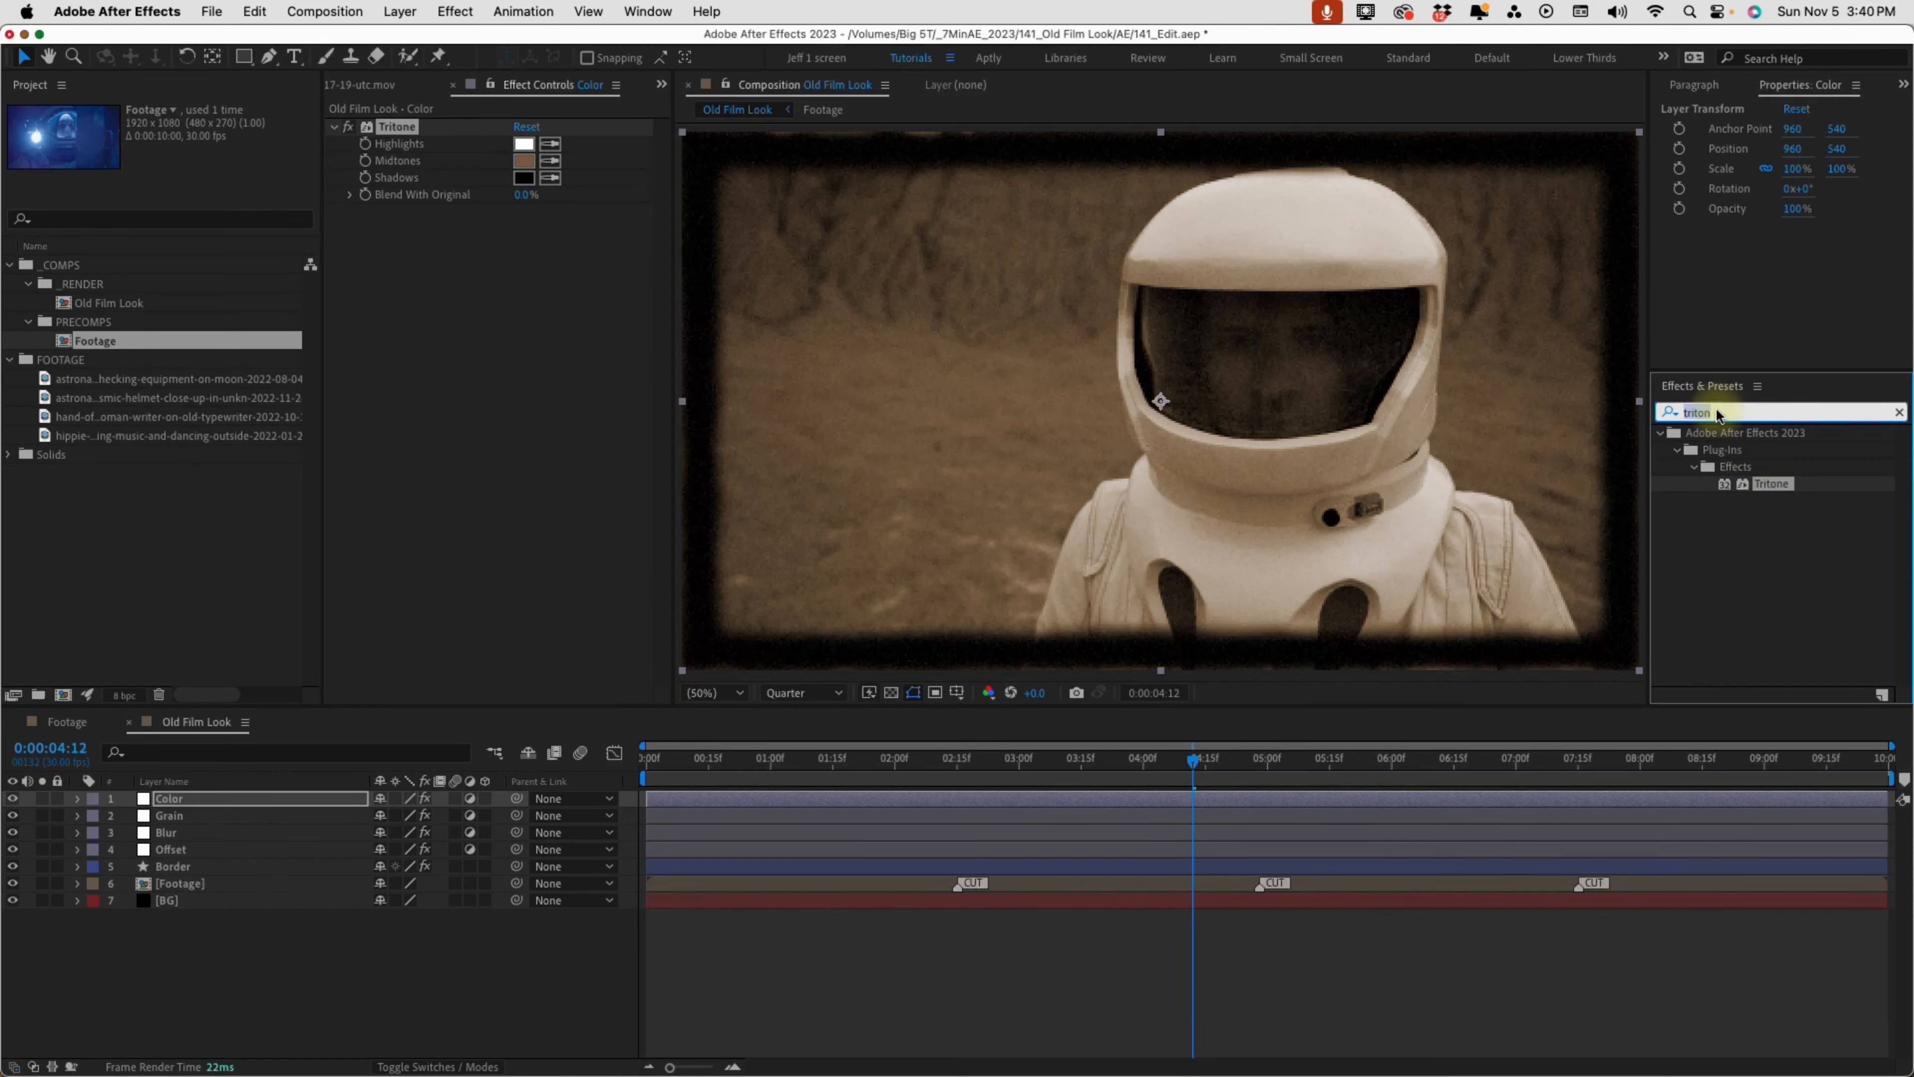
Apply the Tint and Curves effects to the Color layer
{"action": "type", "text": "tint"}
{"action": "left_click", "coordinate": [1766, 484]}
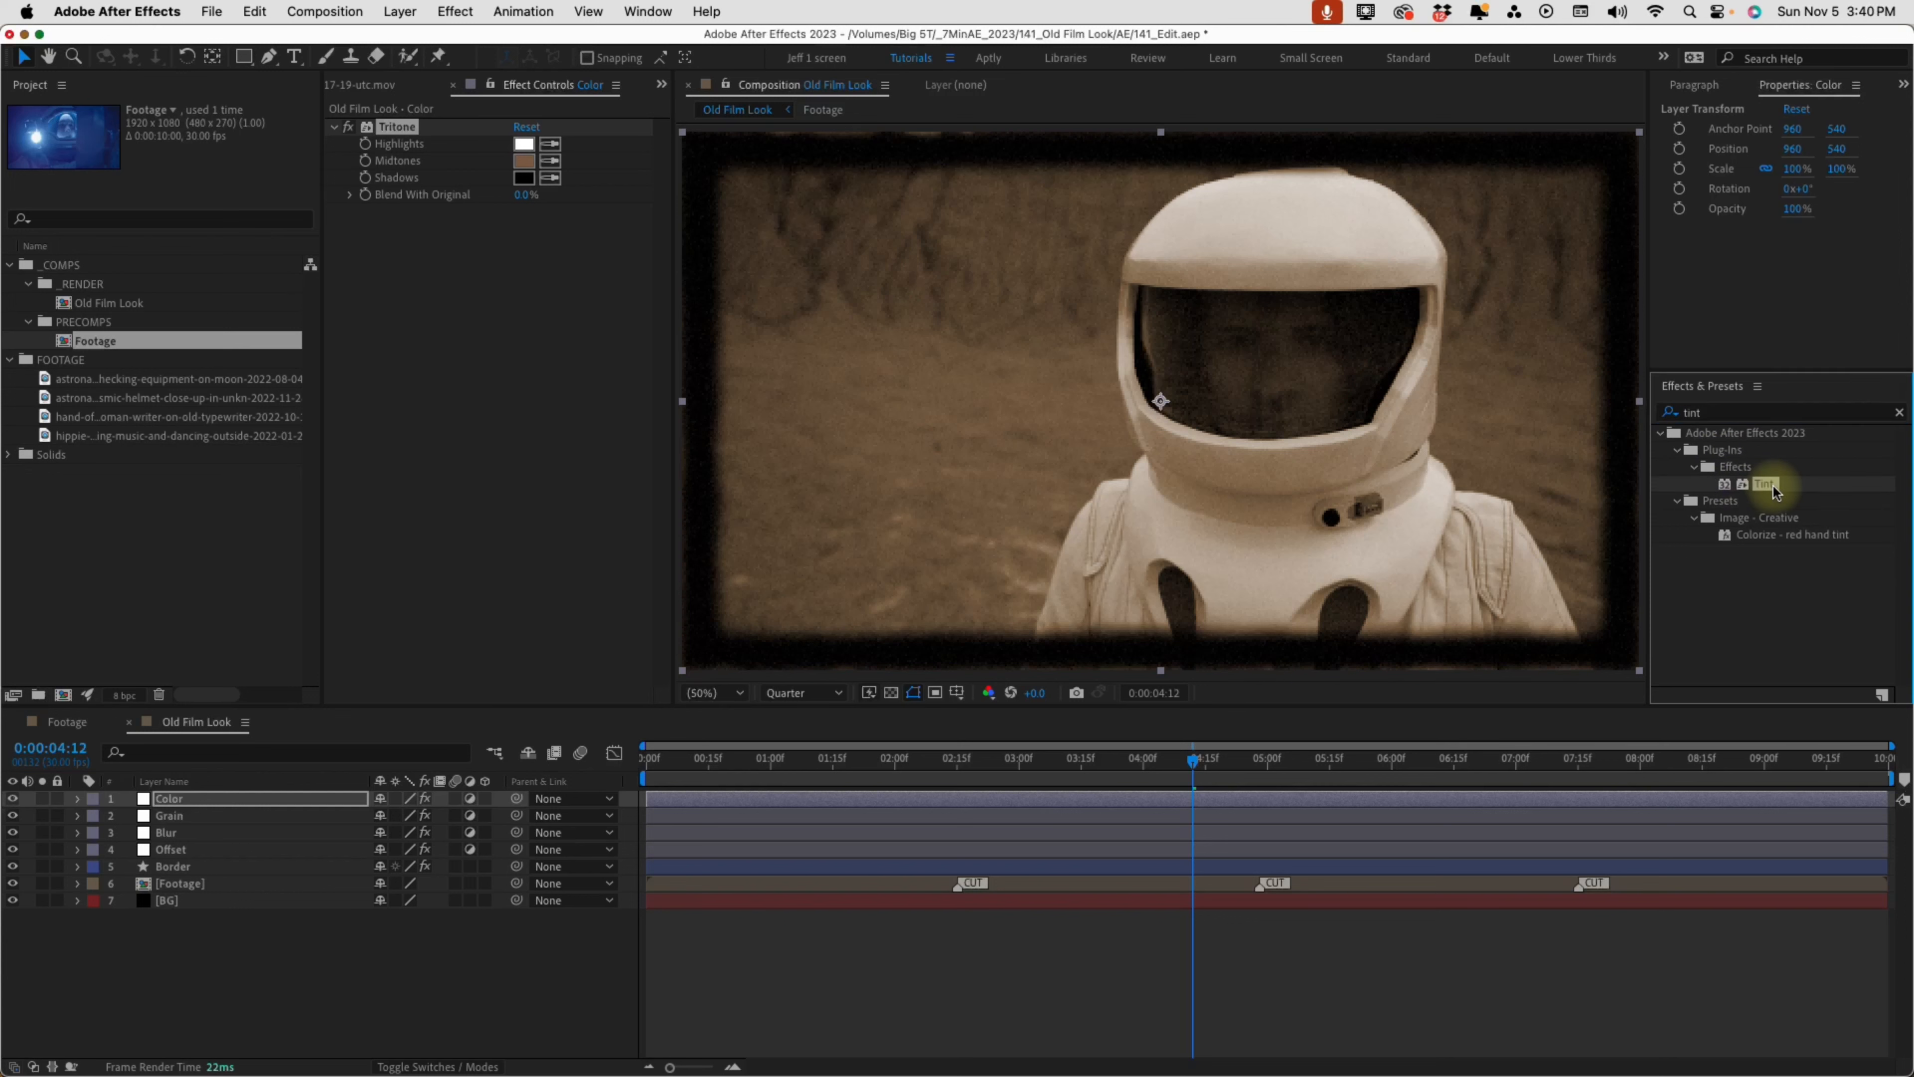
{"action": "double_click", "coordinate": [1768, 485]}
{"action": "left_click", "coordinate": [1732, 415]}
{"action": "type", "text": "curves"}
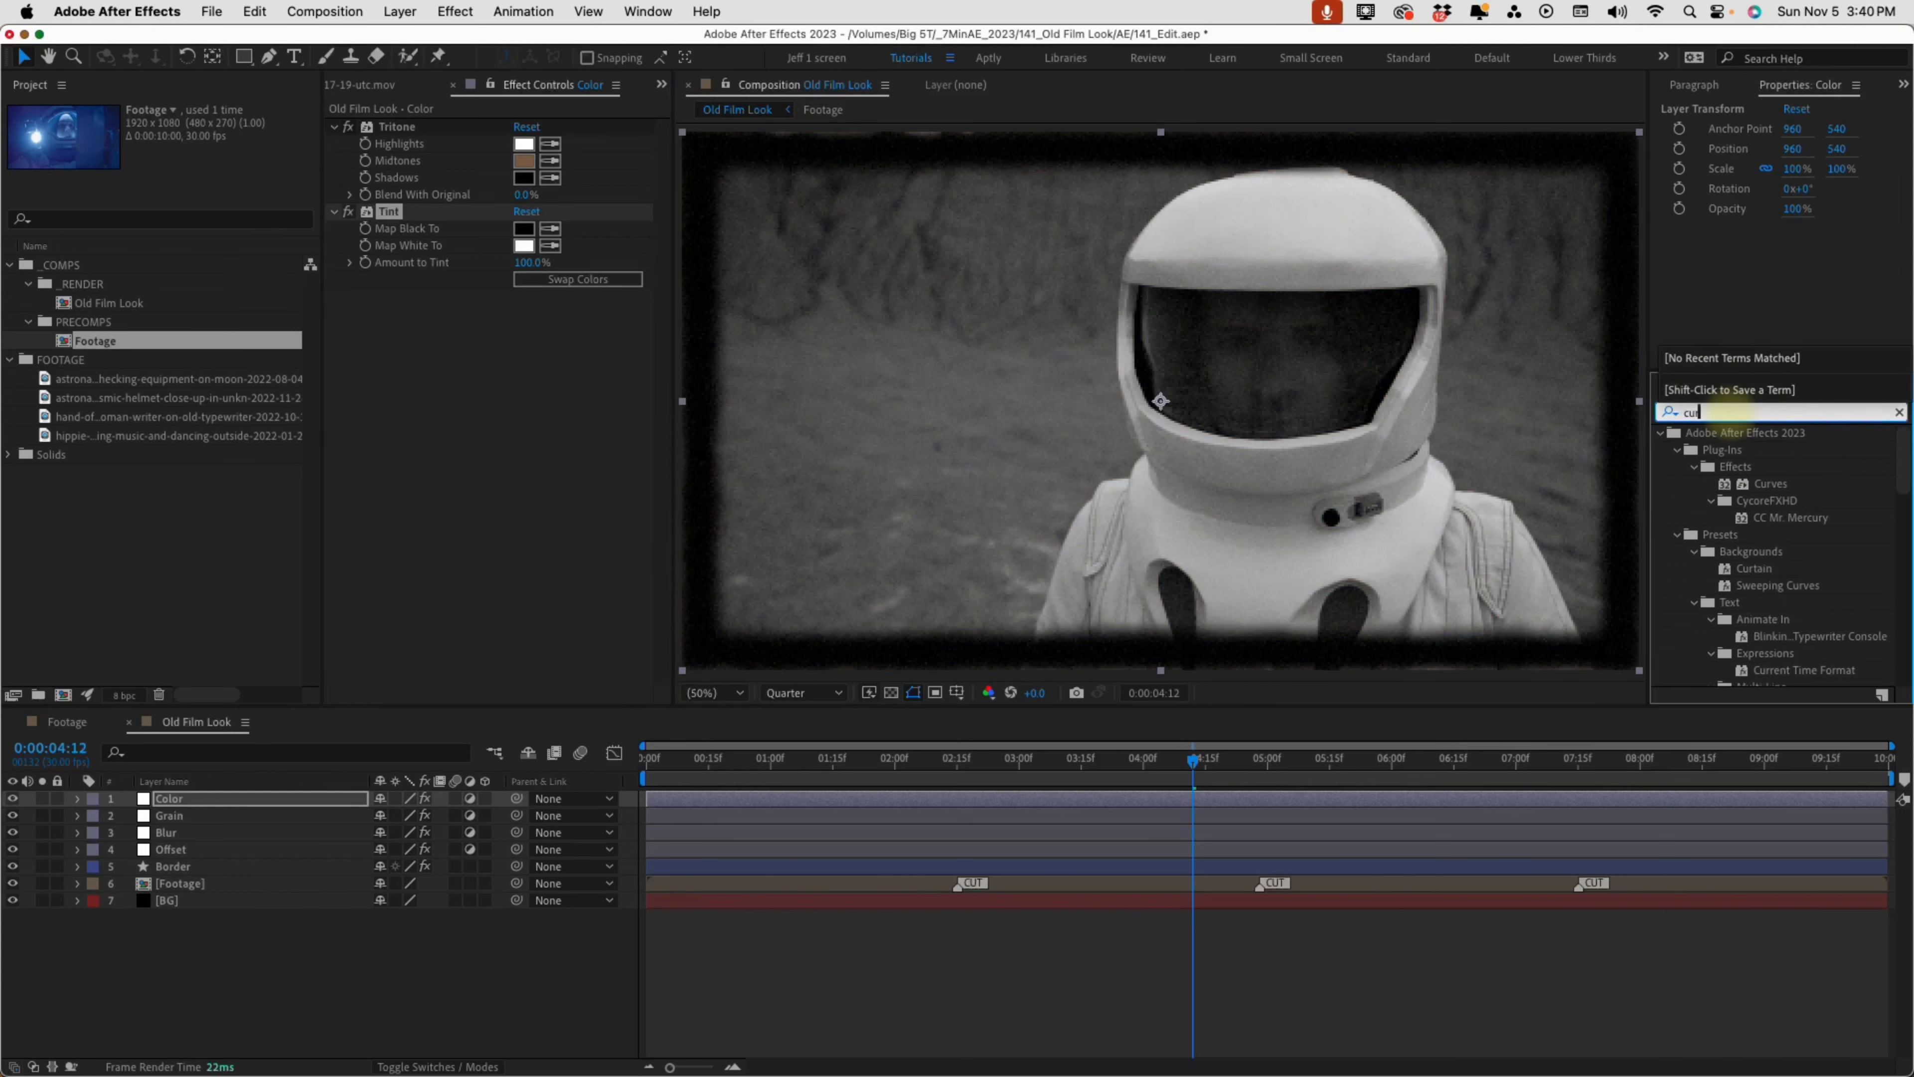
{"action": "double_click", "coordinate": [1775, 486]}
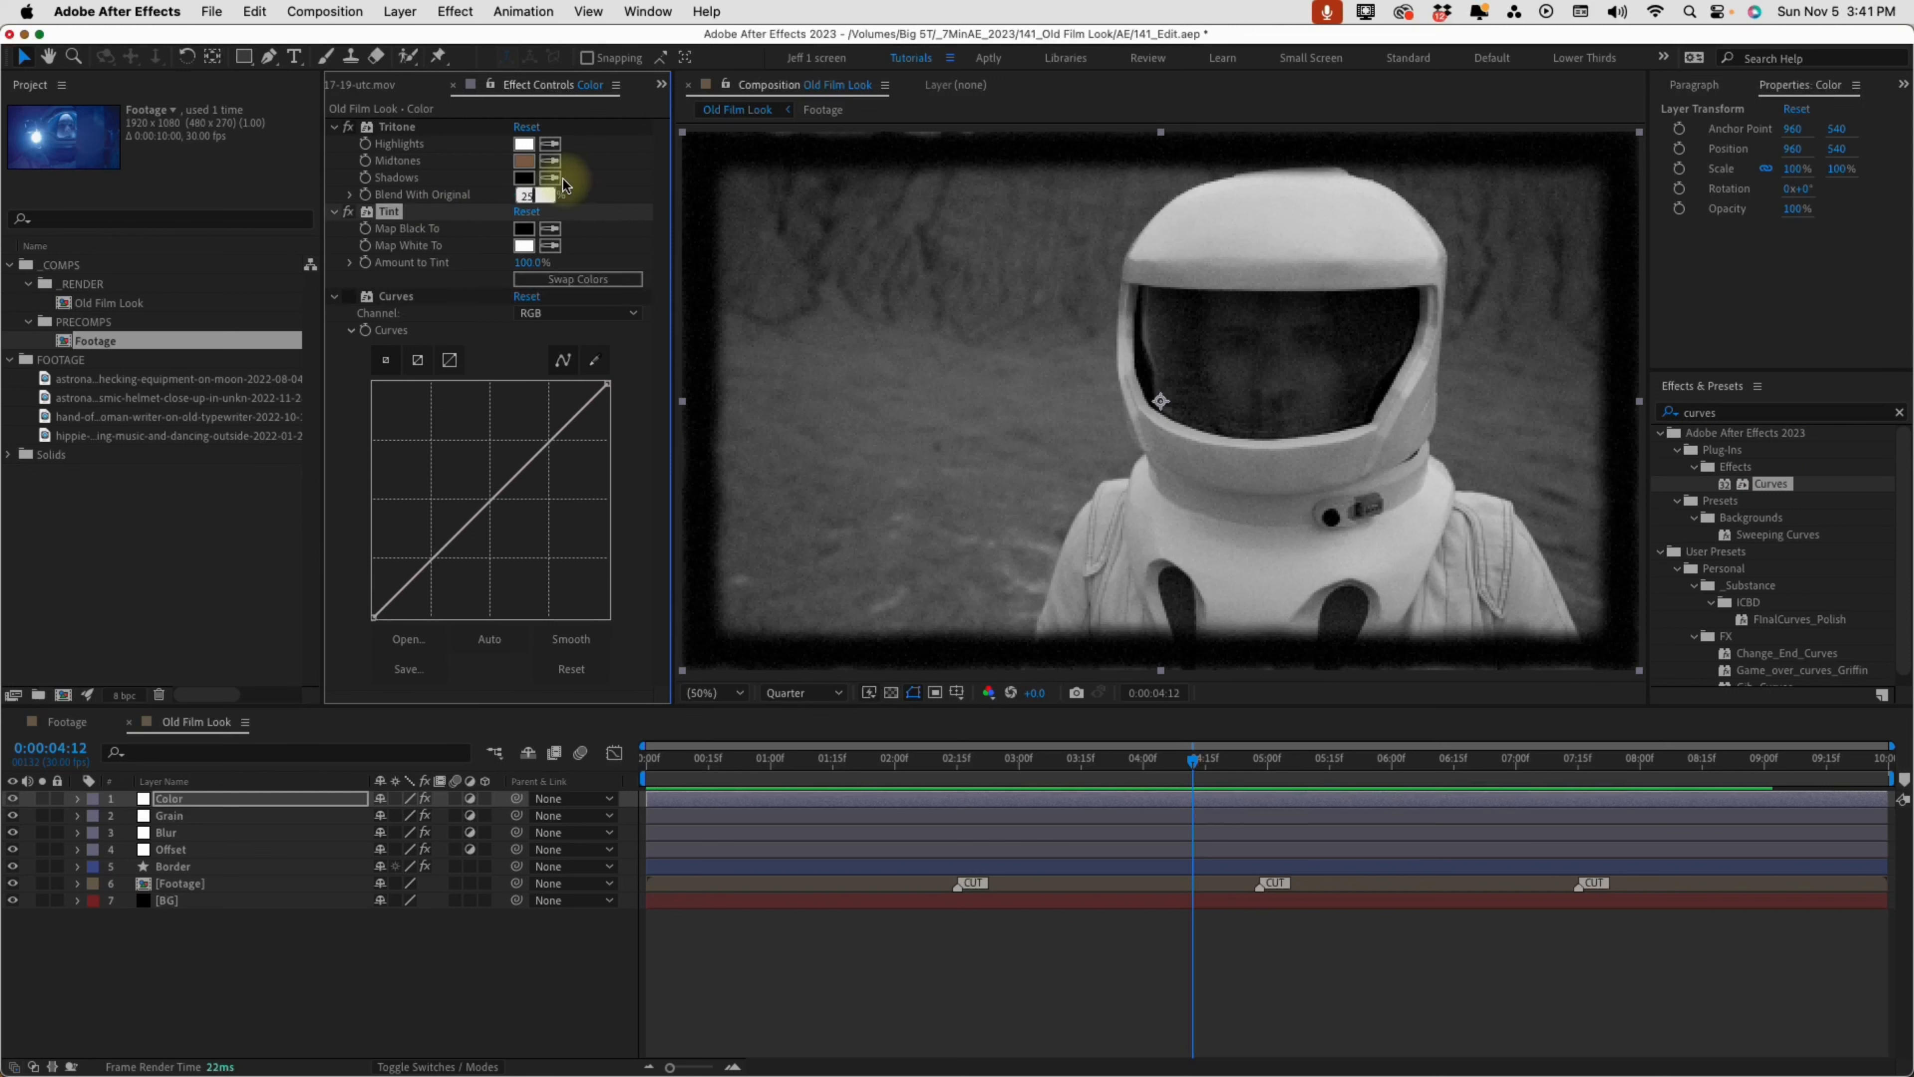
Set Tritone's Blend With Original to 25% and Tint's Amount to Tint to 25% on the Color layer
{"action": "left_click", "coordinate": [524, 261]}
{"action": "type", "text": "25"}
{"action": "key", "text": "Return"}
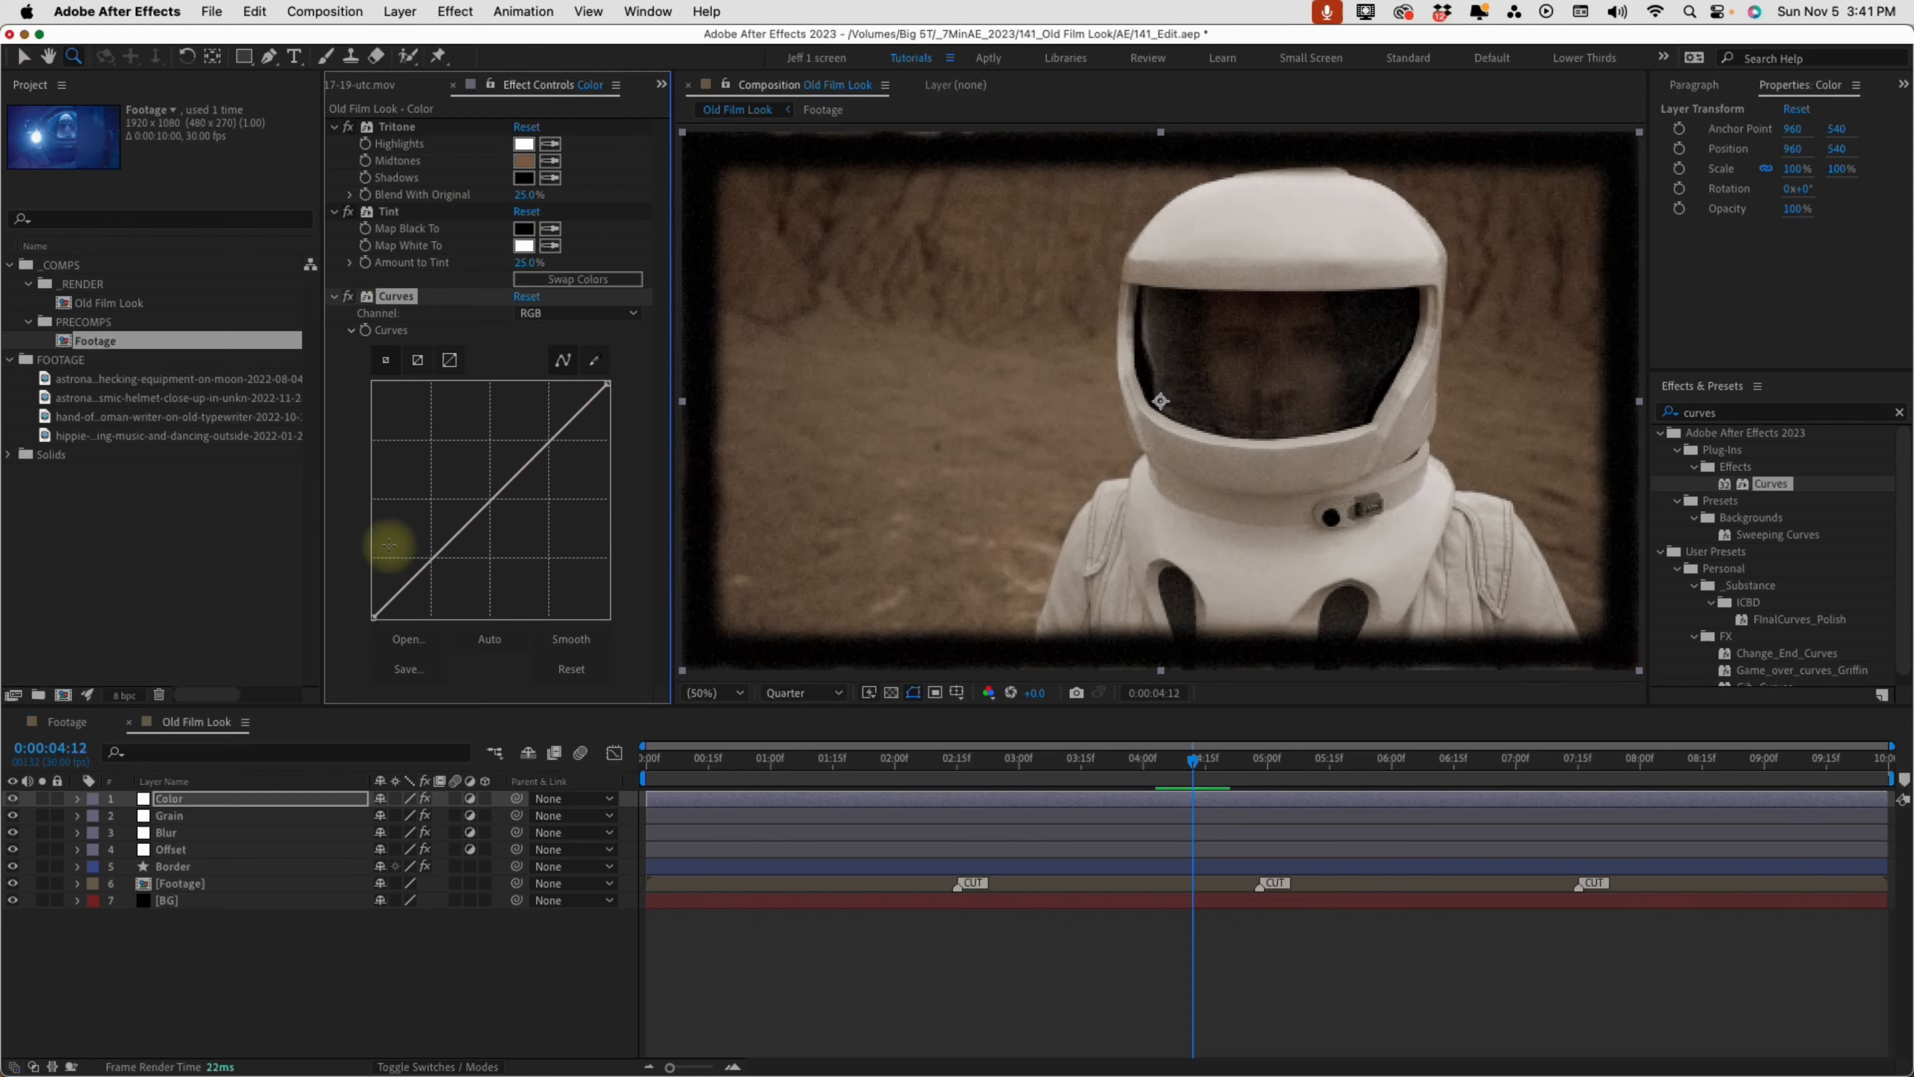
Shape the Color layer's RGB curve into a gentle S, lowering the shadows slightly and raising the midtones and highlights
{"action": "left_click_drag", "start_coordinate": [422, 569], "coordinate": [434, 596]}
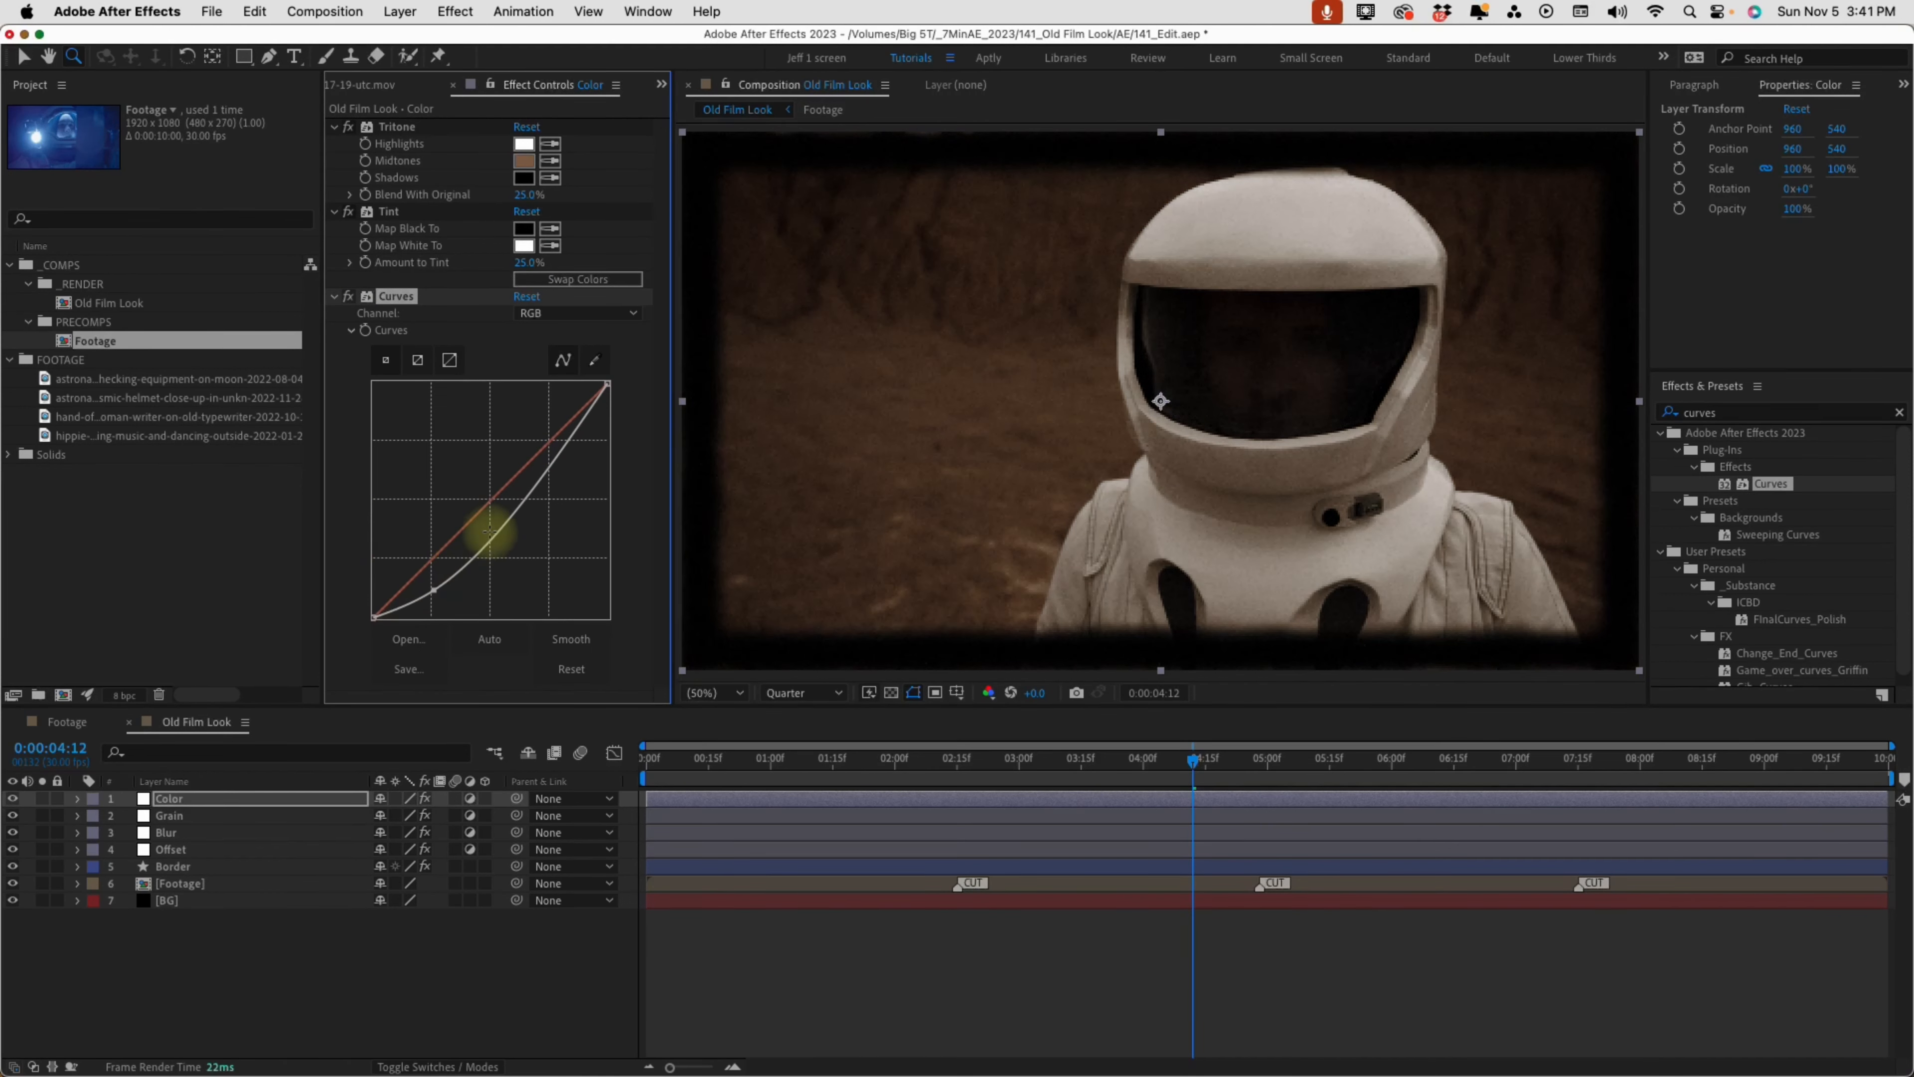
{"action": "left_click_drag", "start_coordinate": [494, 534], "coordinate": [486, 508]}
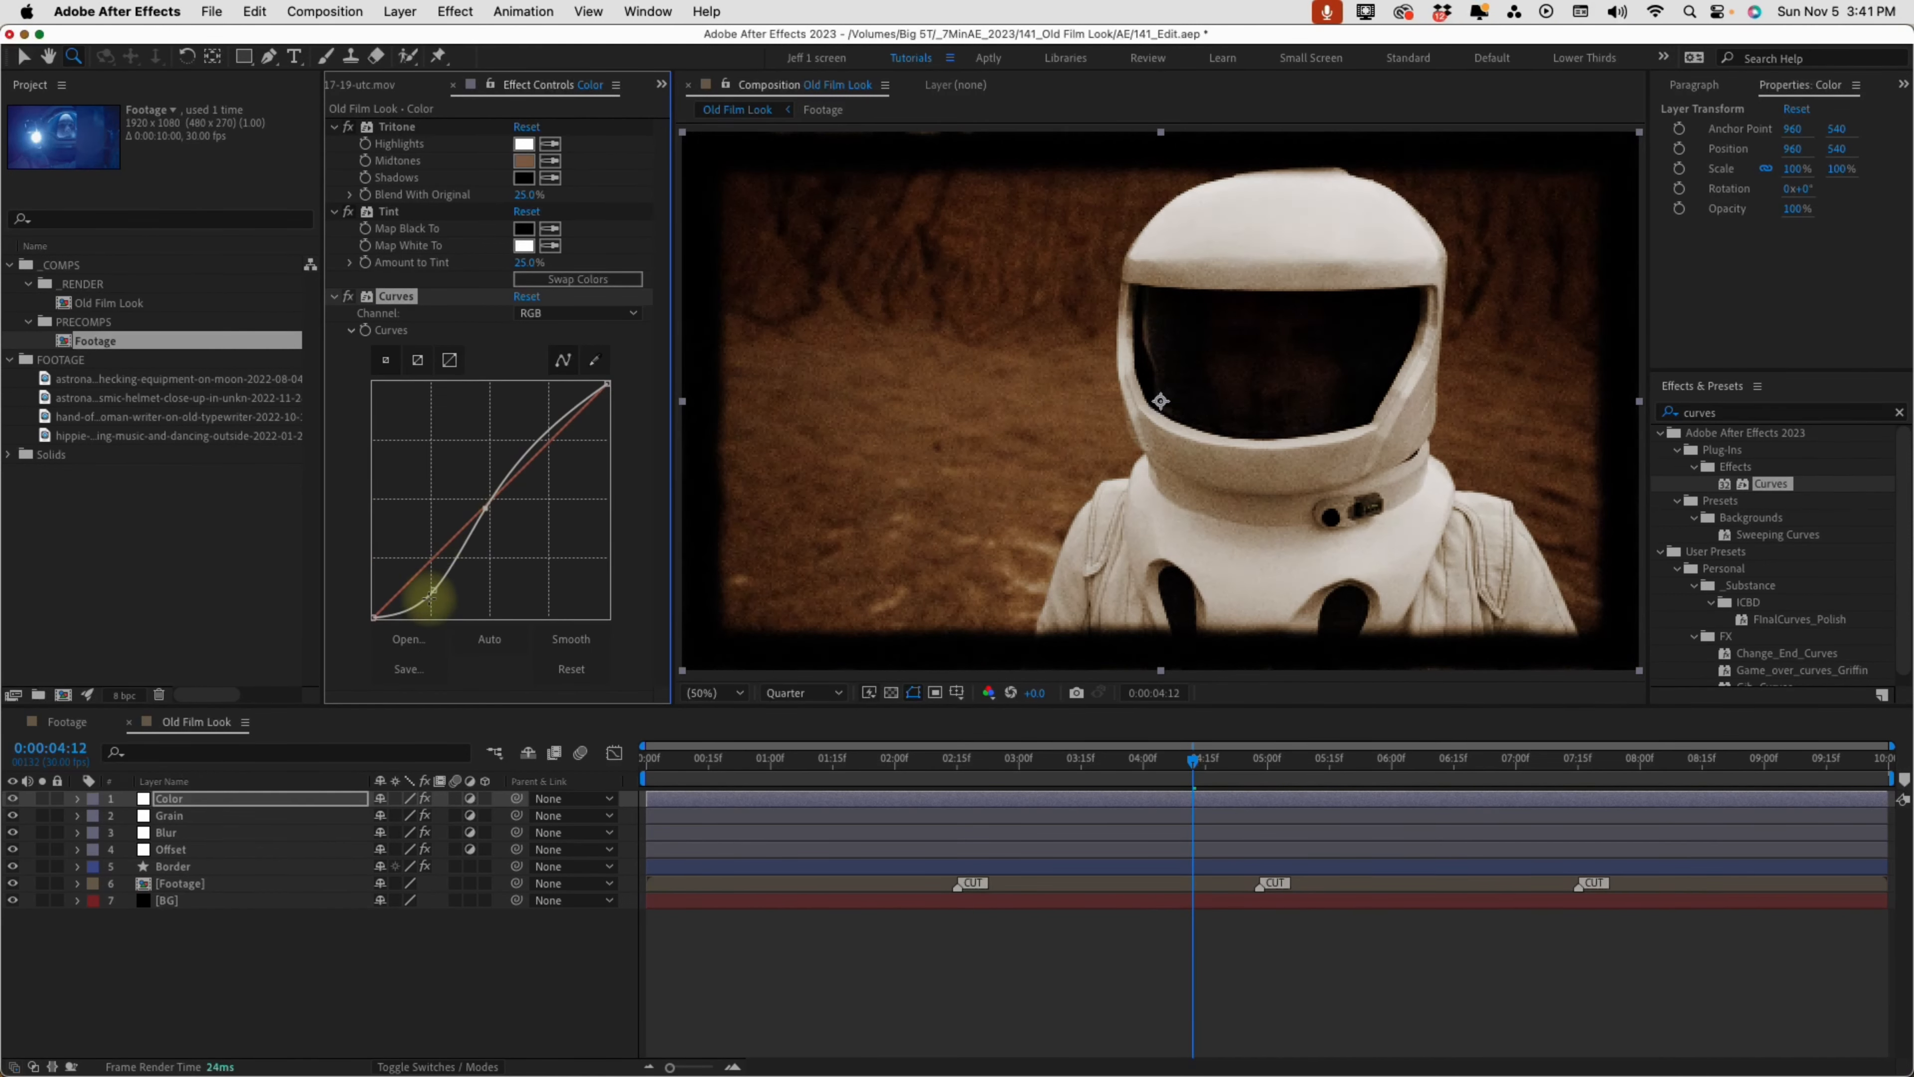
{"action": "left_click_drag", "start_coordinate": [433, 591], "coordinate": [430, 582]}
{"action": "left_click_drag", "start_coordinate": [486, 509], "coordinate": [474, 501]}
{"action": "left_click_drag", "start_coordinate": [430, 581], "coordinate": [429, 572]}
{"action": "left_click_drag", "start_coordinate": [474, 502], "coordinate": [490, 478]}
Compare the image with and without the Color layer at a blurred moment of the astronaut shot
{"action": "left_click_drag", "start_coordinate": [812, 769], "coordinate": [1131, 771]}
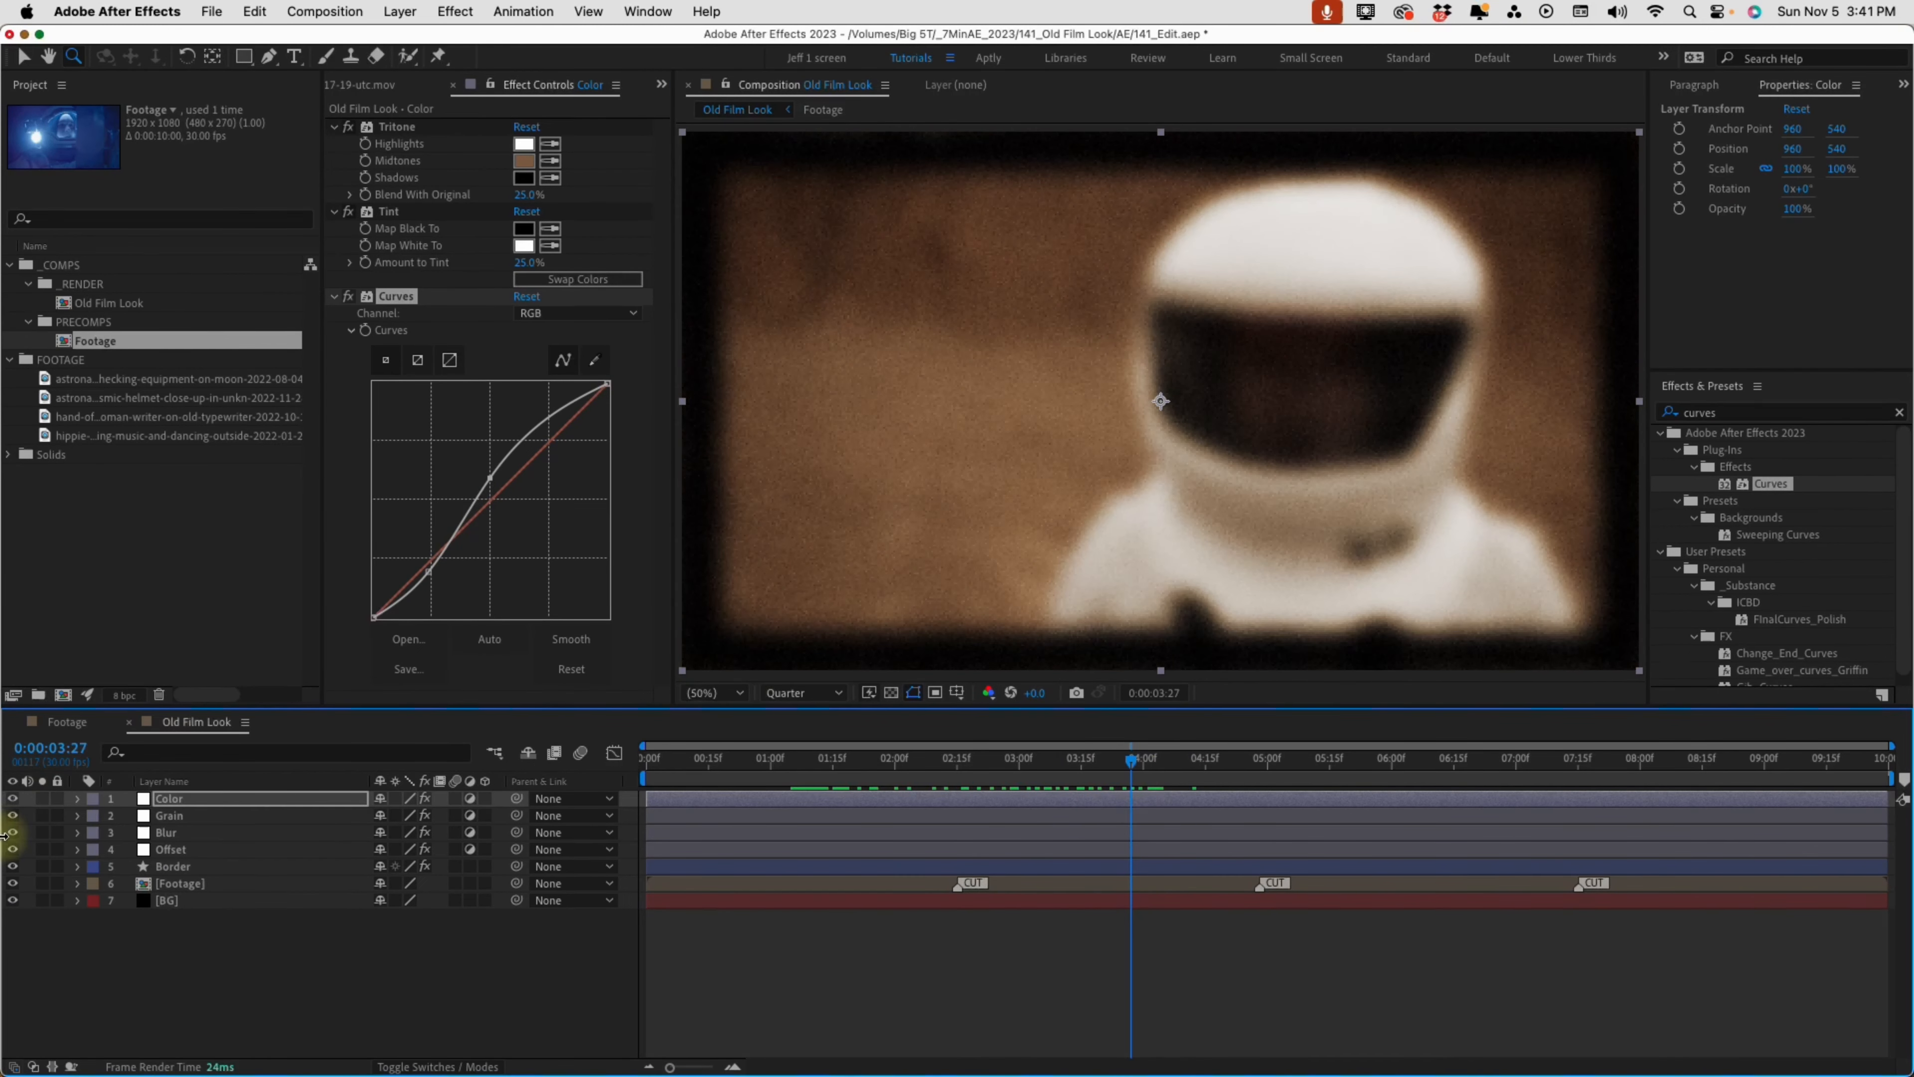
{"action": "left_click", "coordinate": [13, 797]}
{"action": "left_click", "coordinate": [13, 798]}
{"action": "left_click", "coordinate": [13, 798]}
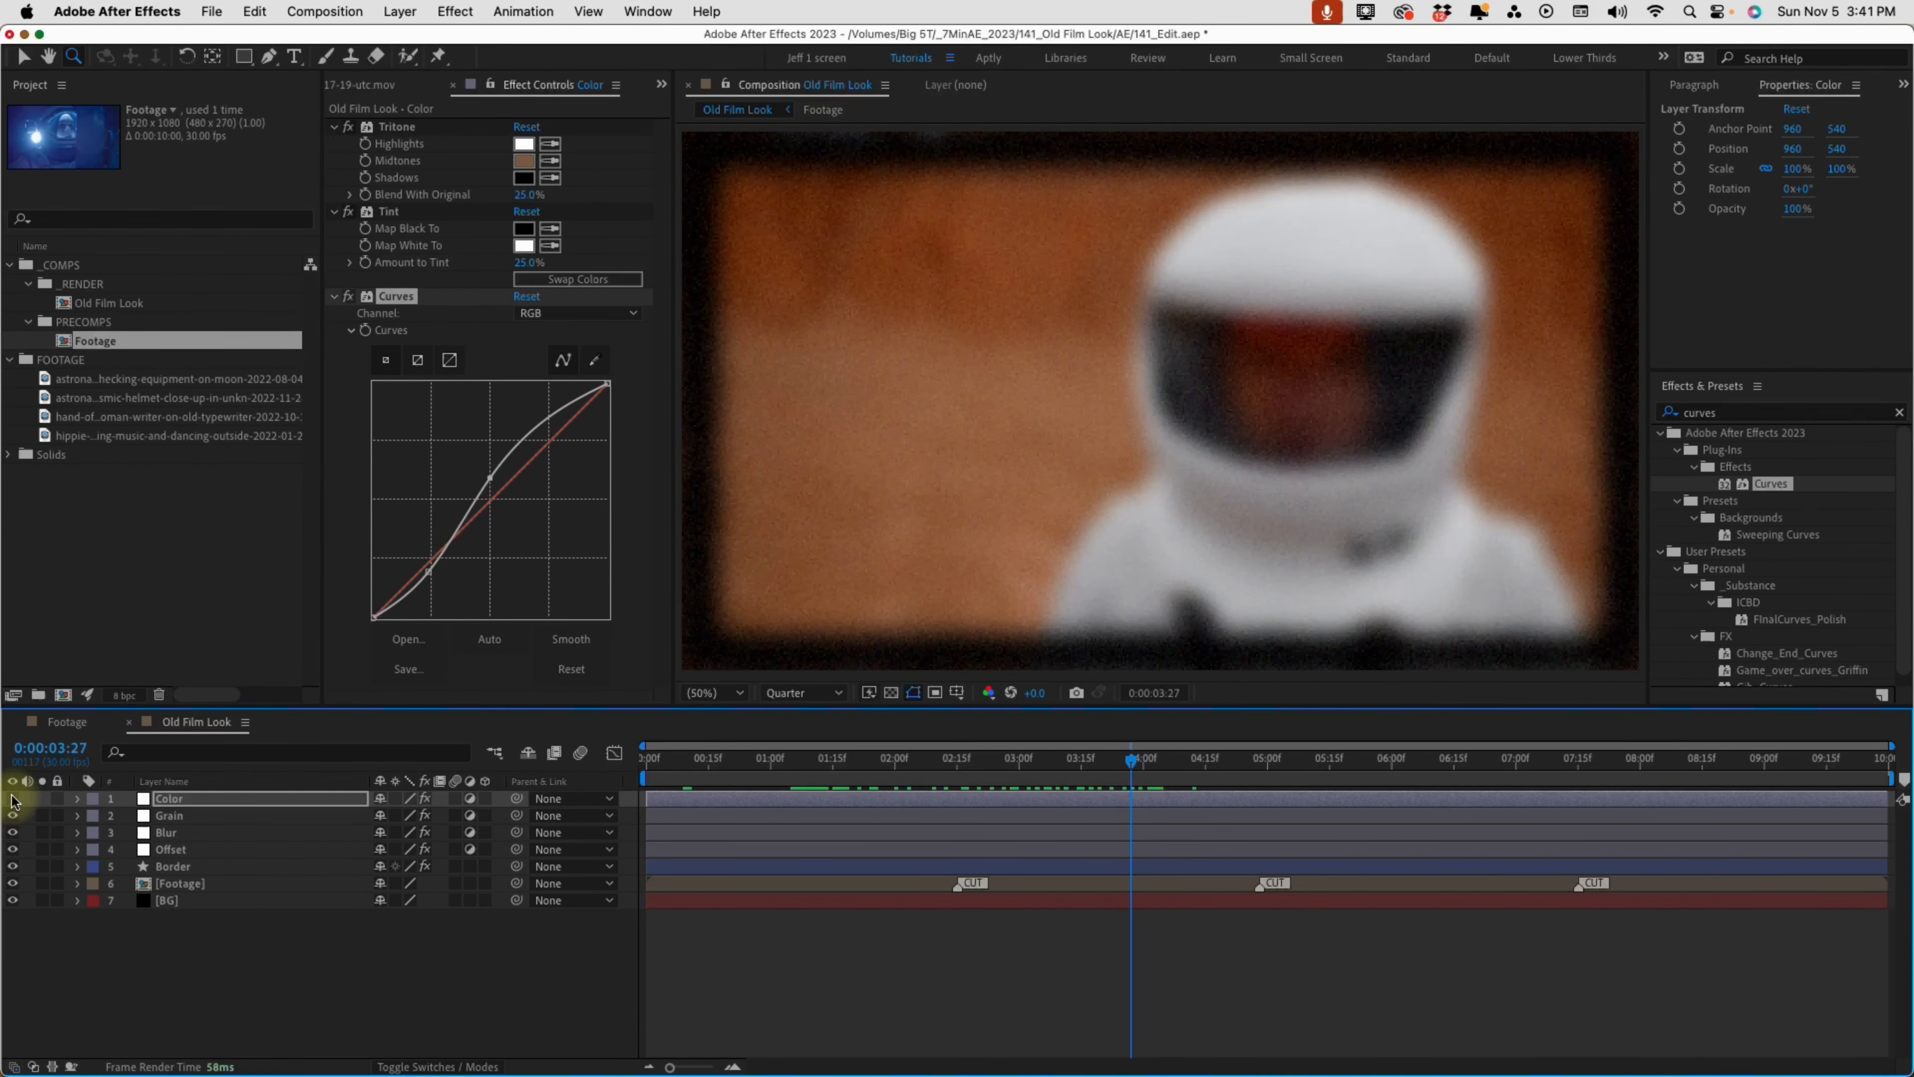
{"action": "left_click", "coordinate": [13, 798]}
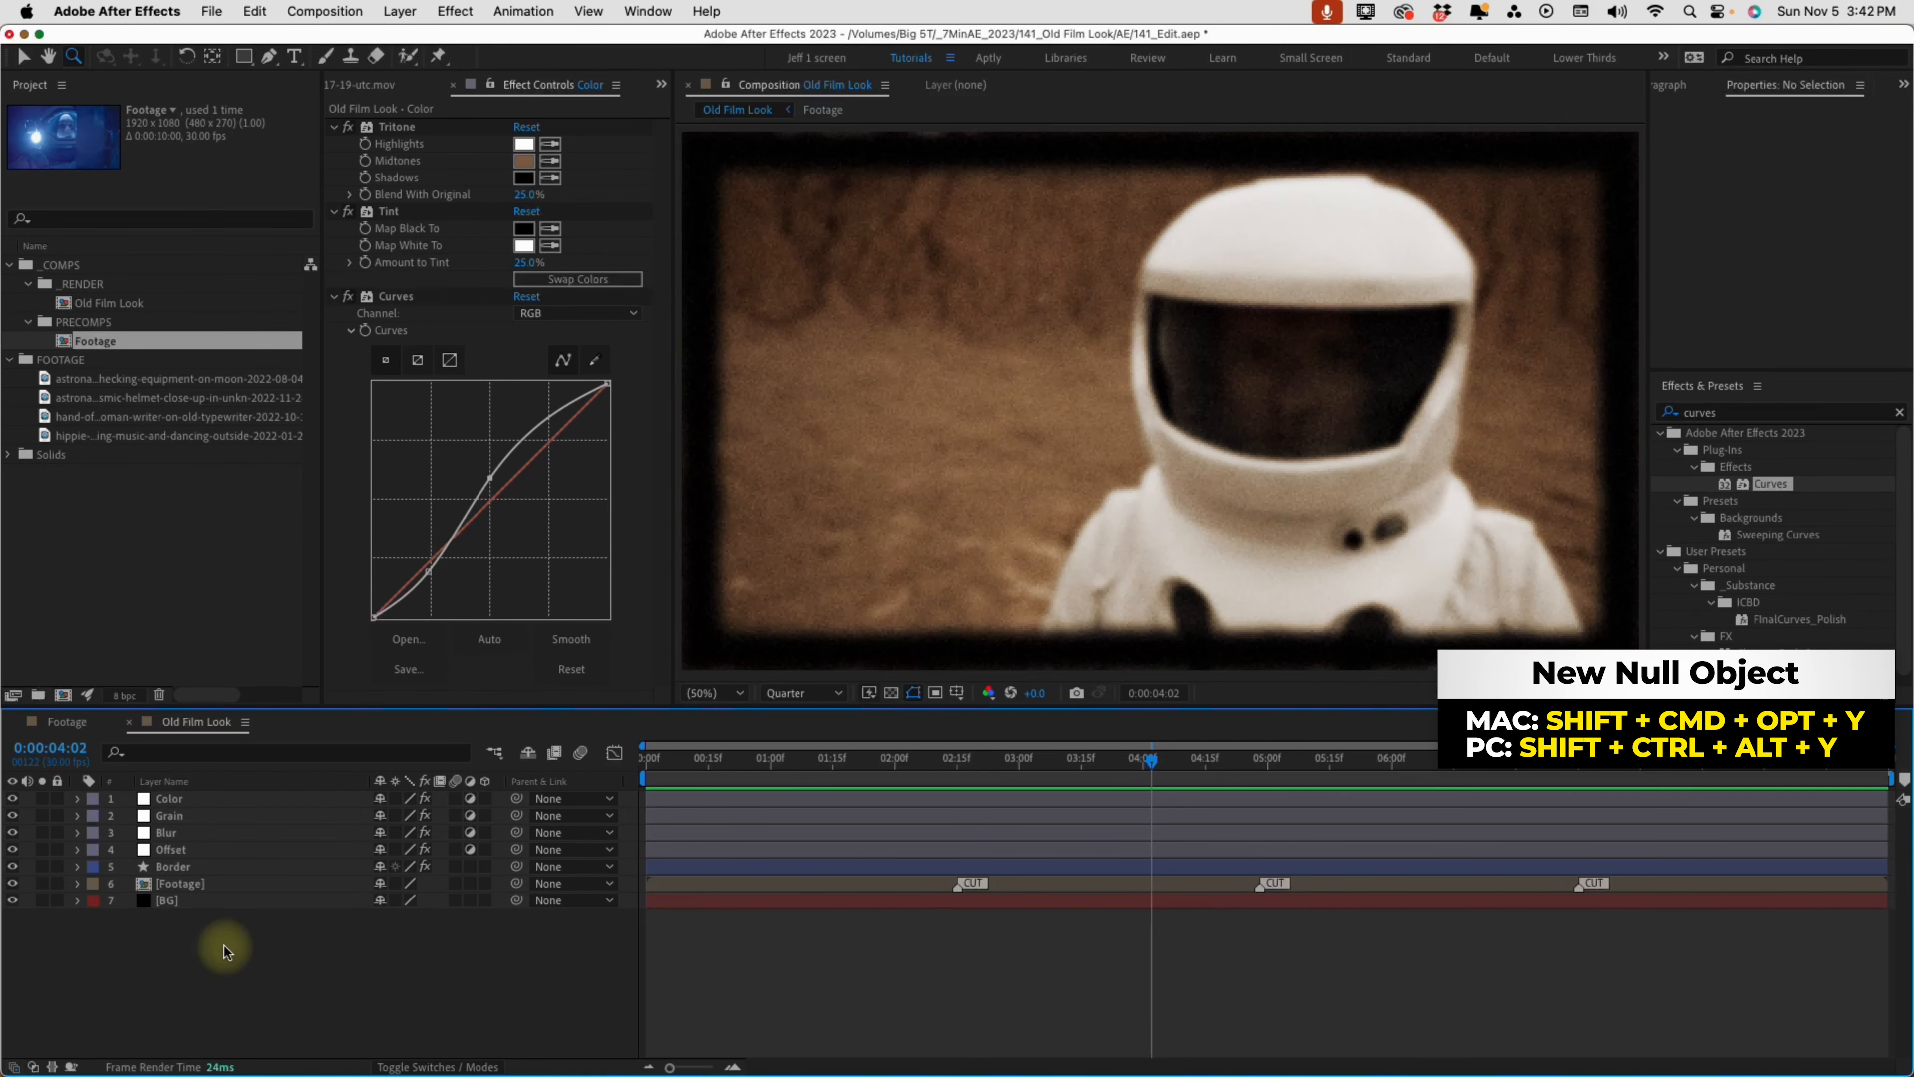
Create a null object at the top of the layer stack and name it Position Move
{"action": "key", "text": "alt+shift+super+y"}
{"action": "key", "text": "Return"}
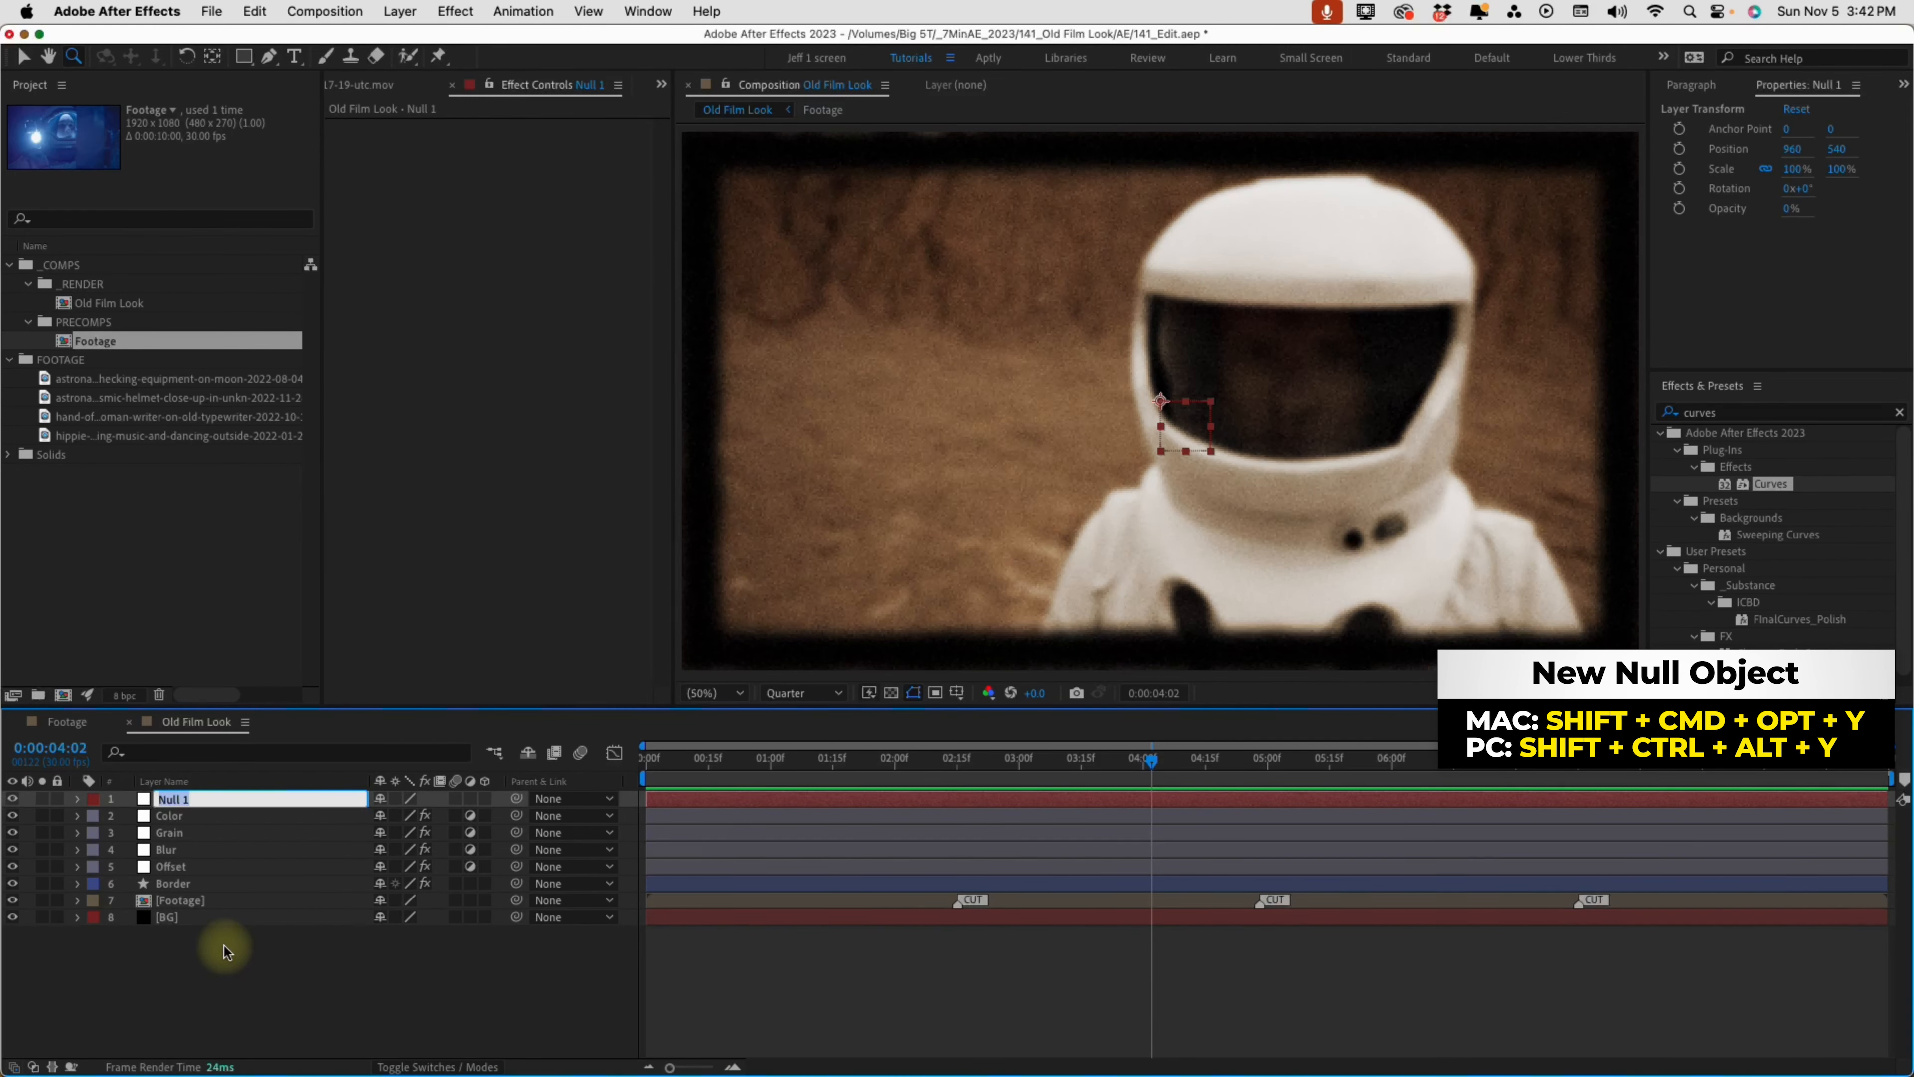
{"action": "type", "text": "F"}
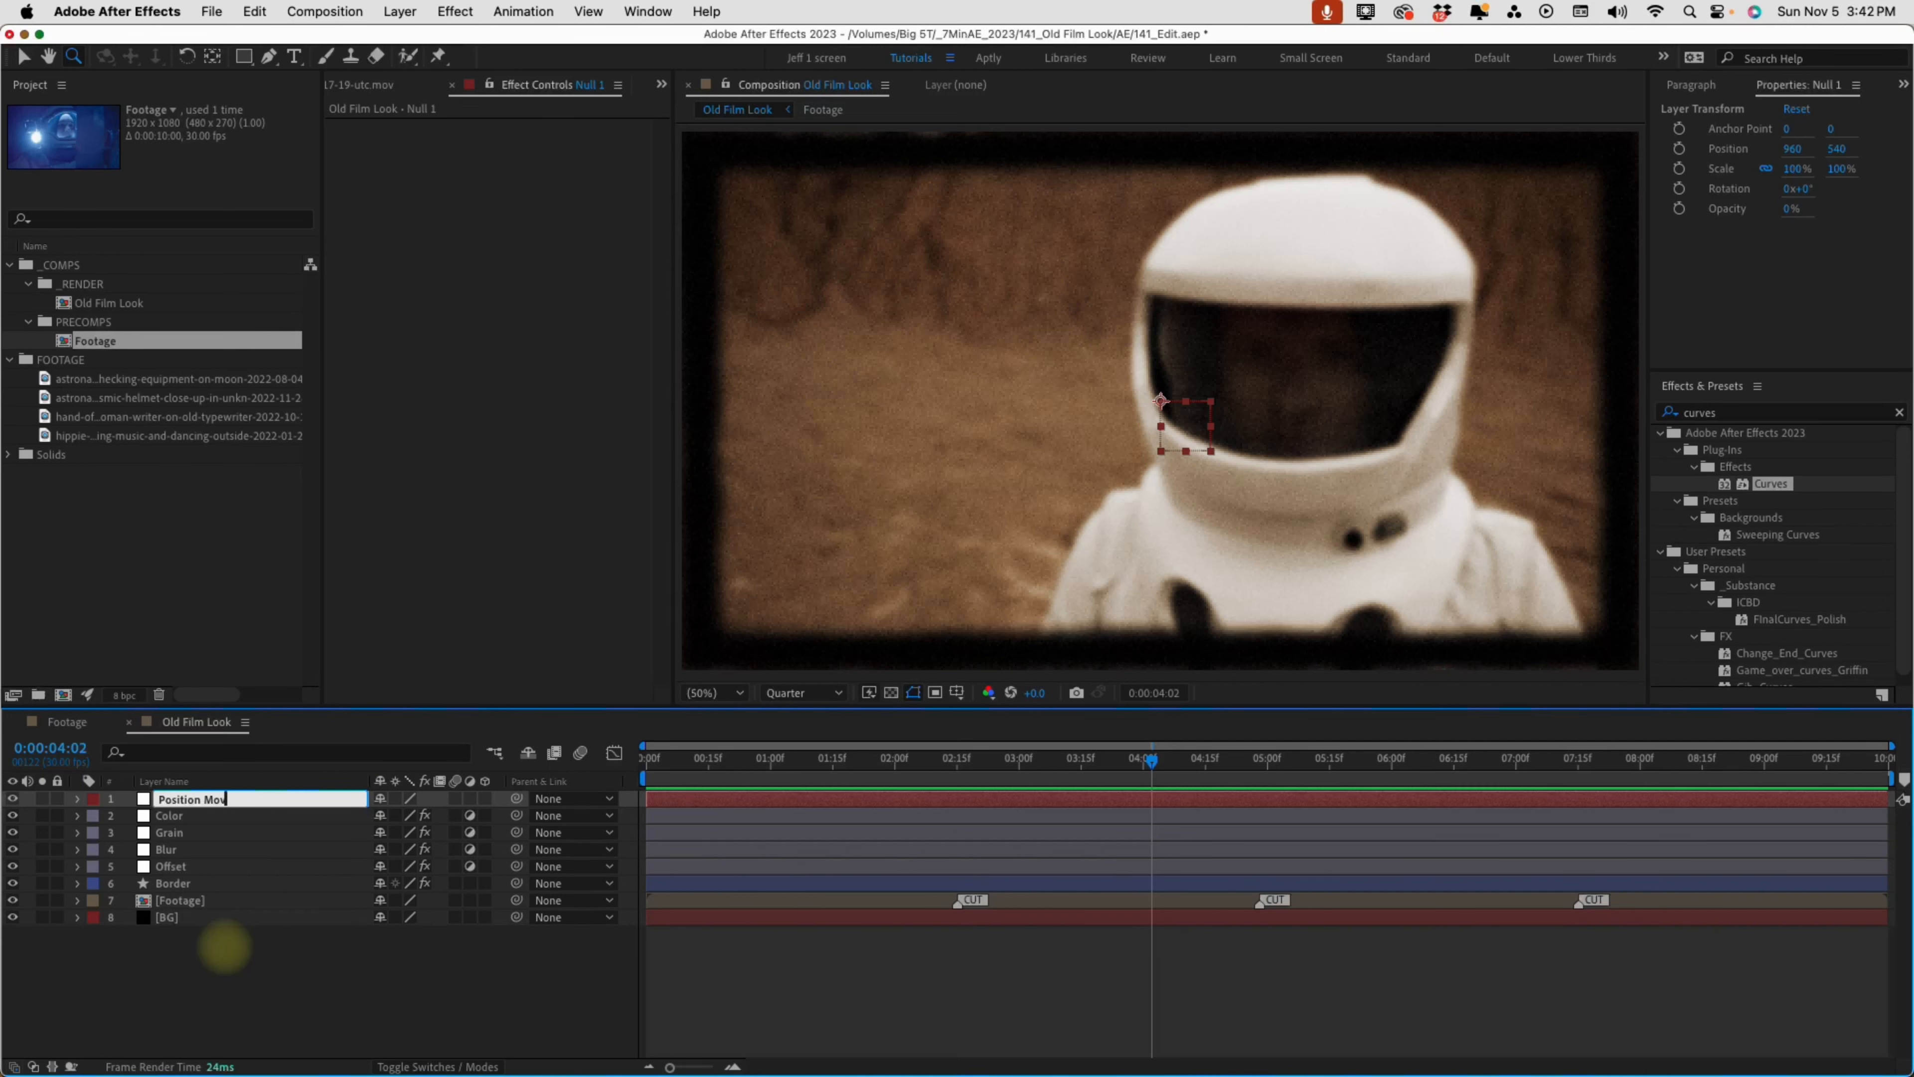
Make the Position Move, Footage and Border layers 3D
{"action": "left_click", "coordinate": [484, 798]}
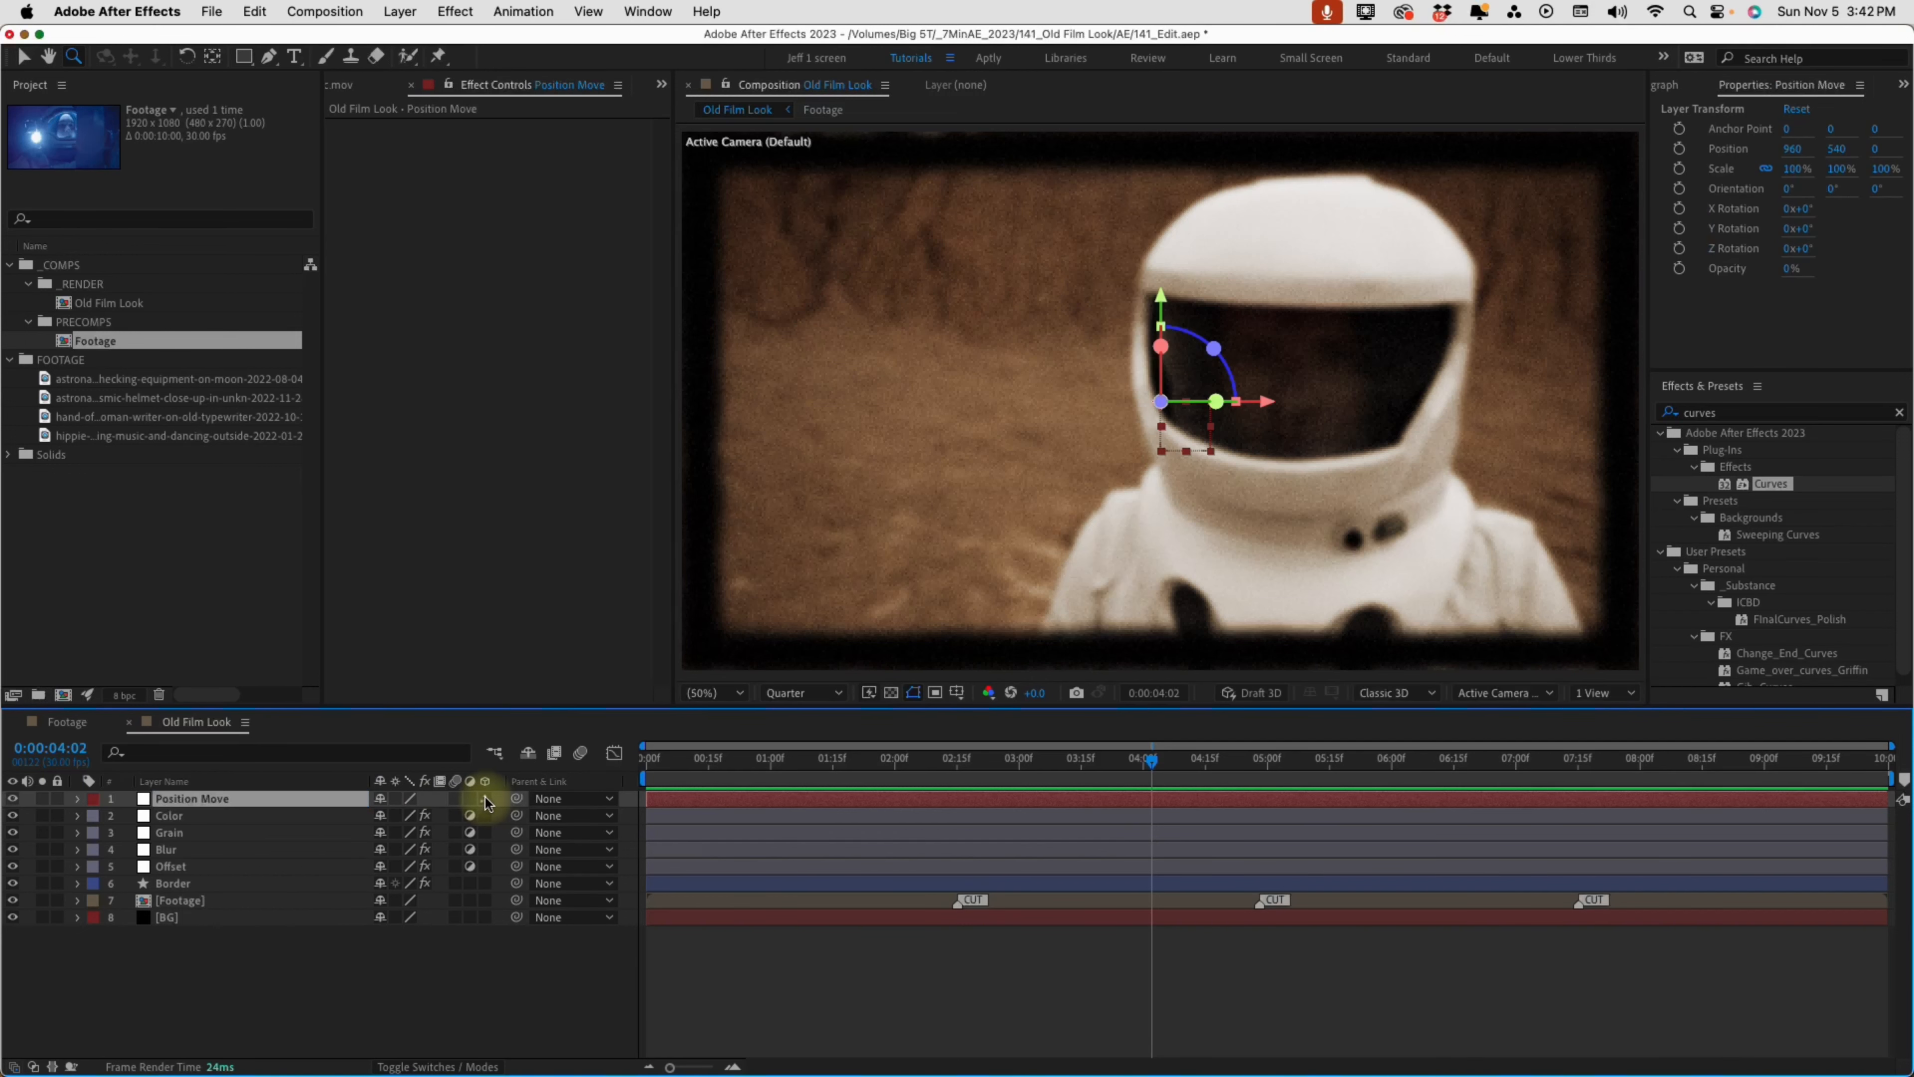
{"action": "left_click", "coordinate": [235, 900]}
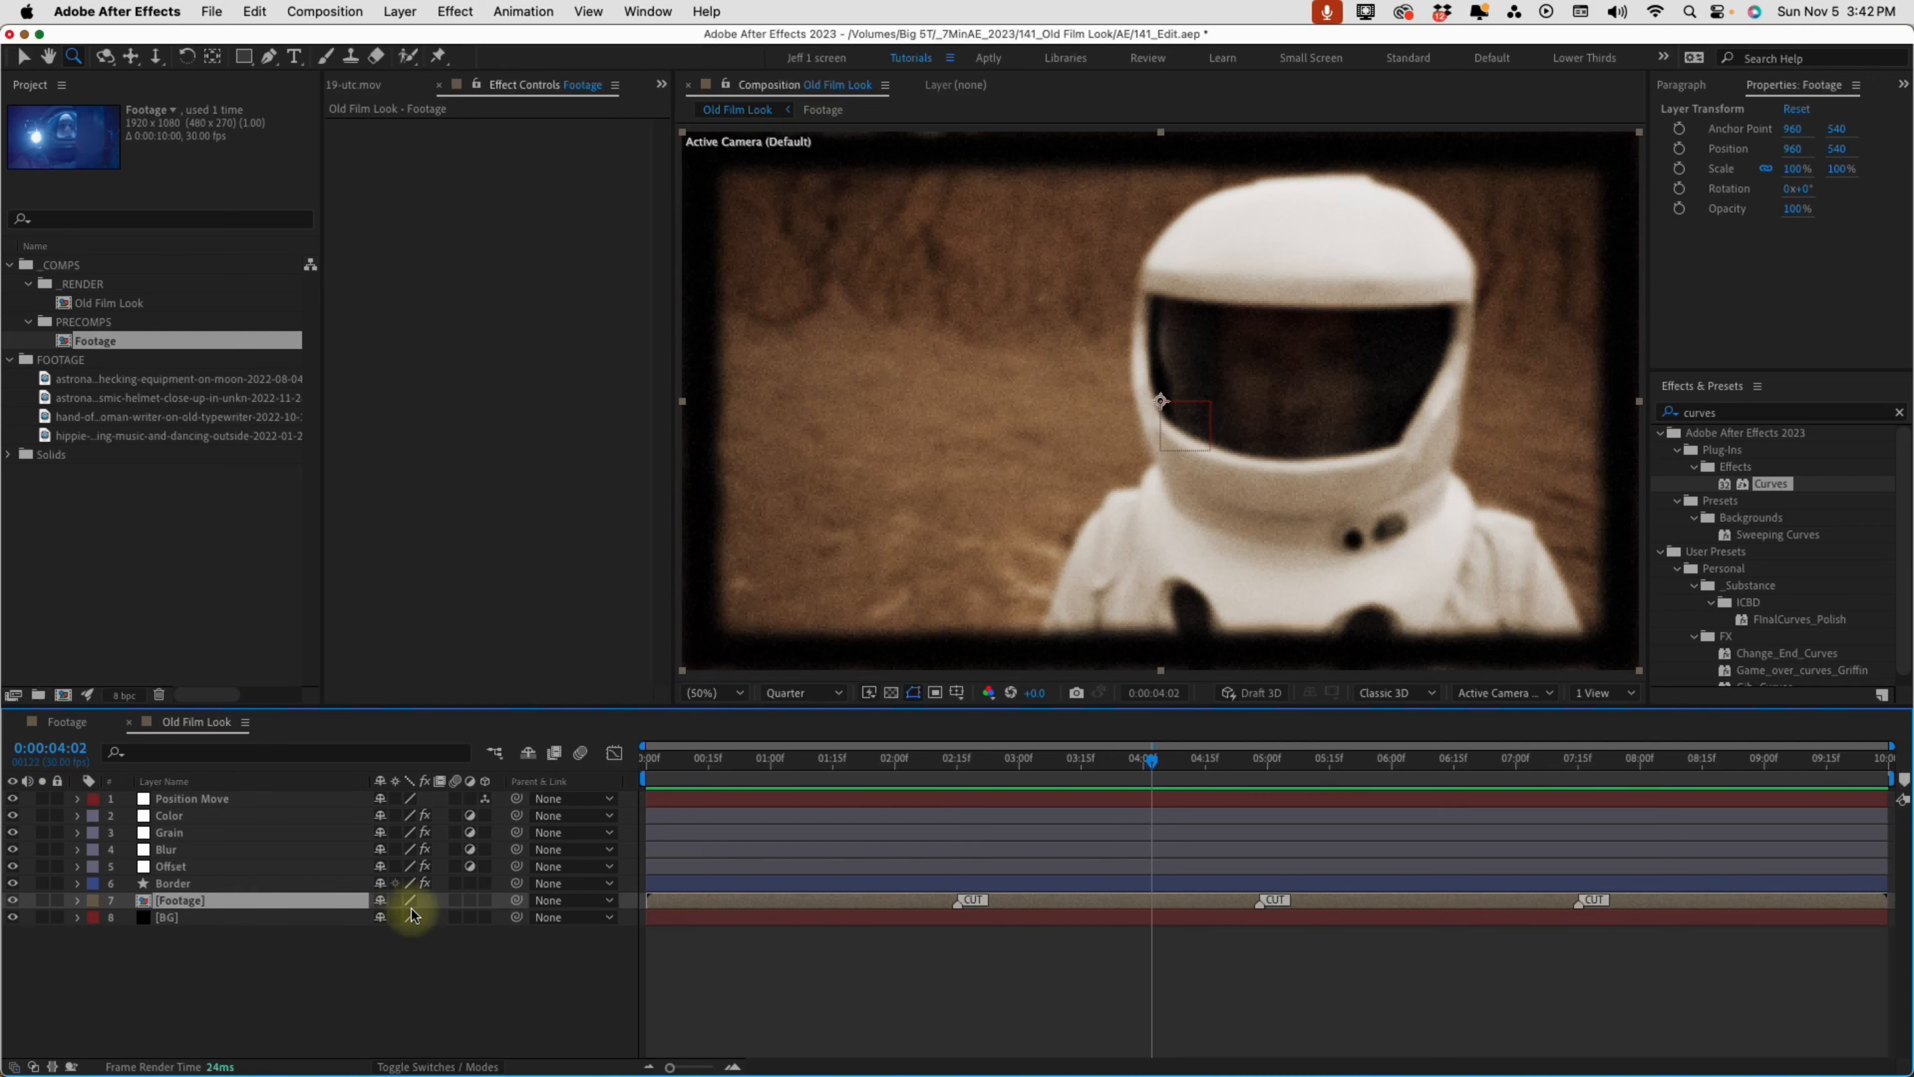
{"action": "left_click", "coordinate": [484, 883]}
Reveal the Position Move null's Position property and separate its dimensions
{"action": "left_click", "coordinate": [210, 804]}
{"action": "key", "text": "p"}
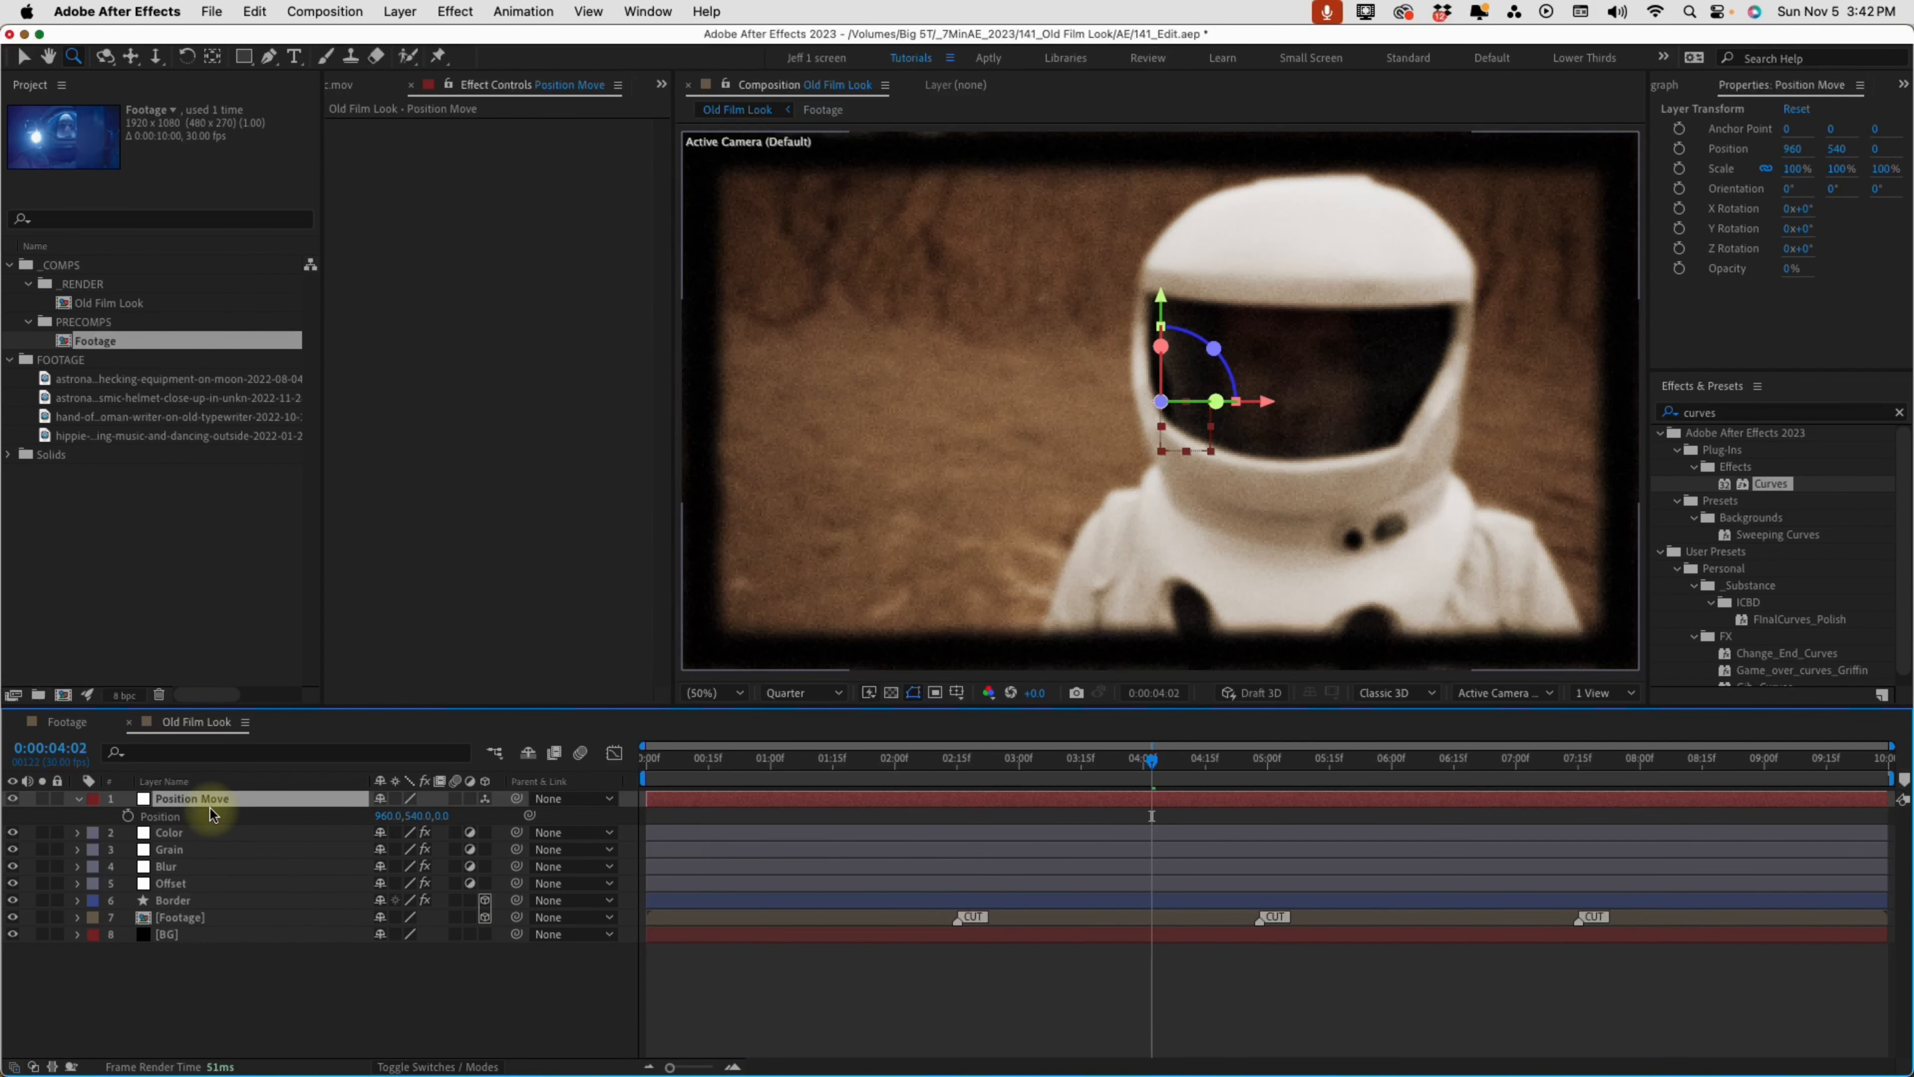
{"action": "right_click", "coordinate": [162, 818]}
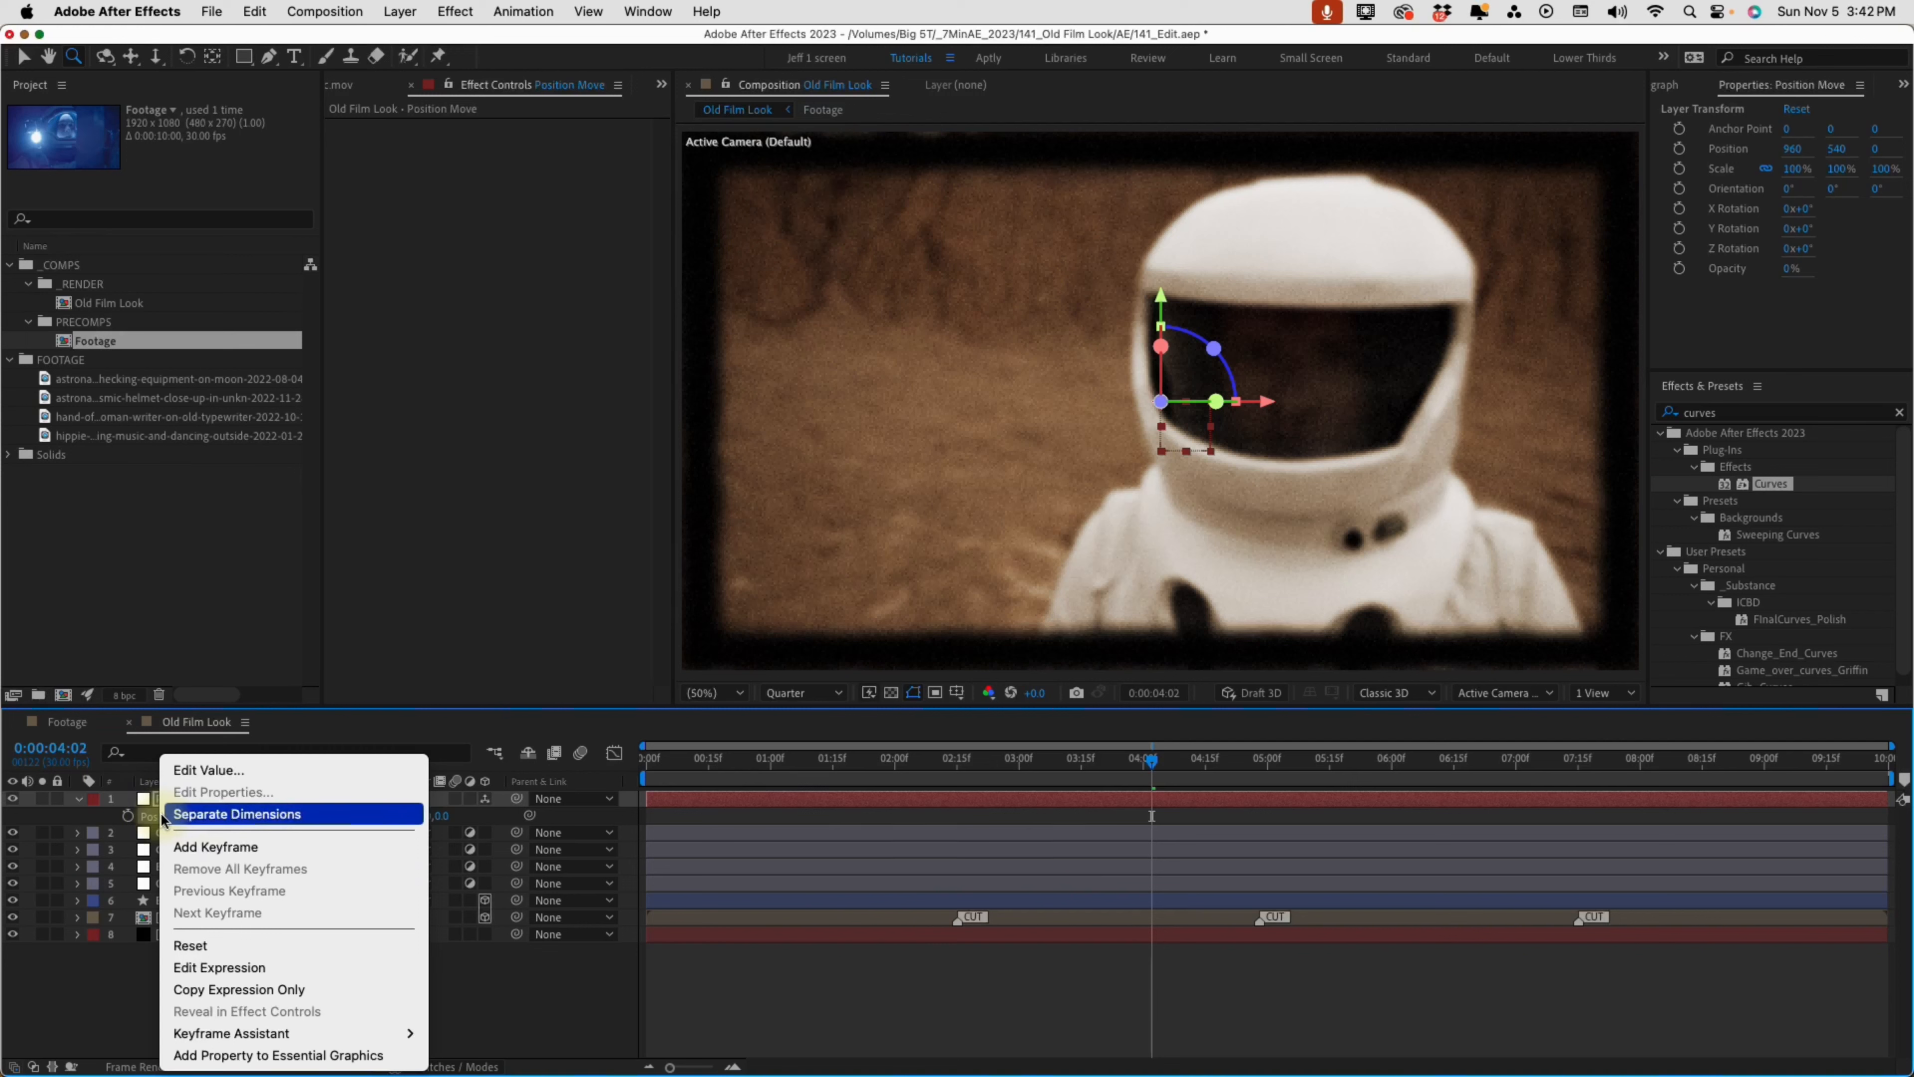
{"action": "left_click", "coordinate": [201, 816]}
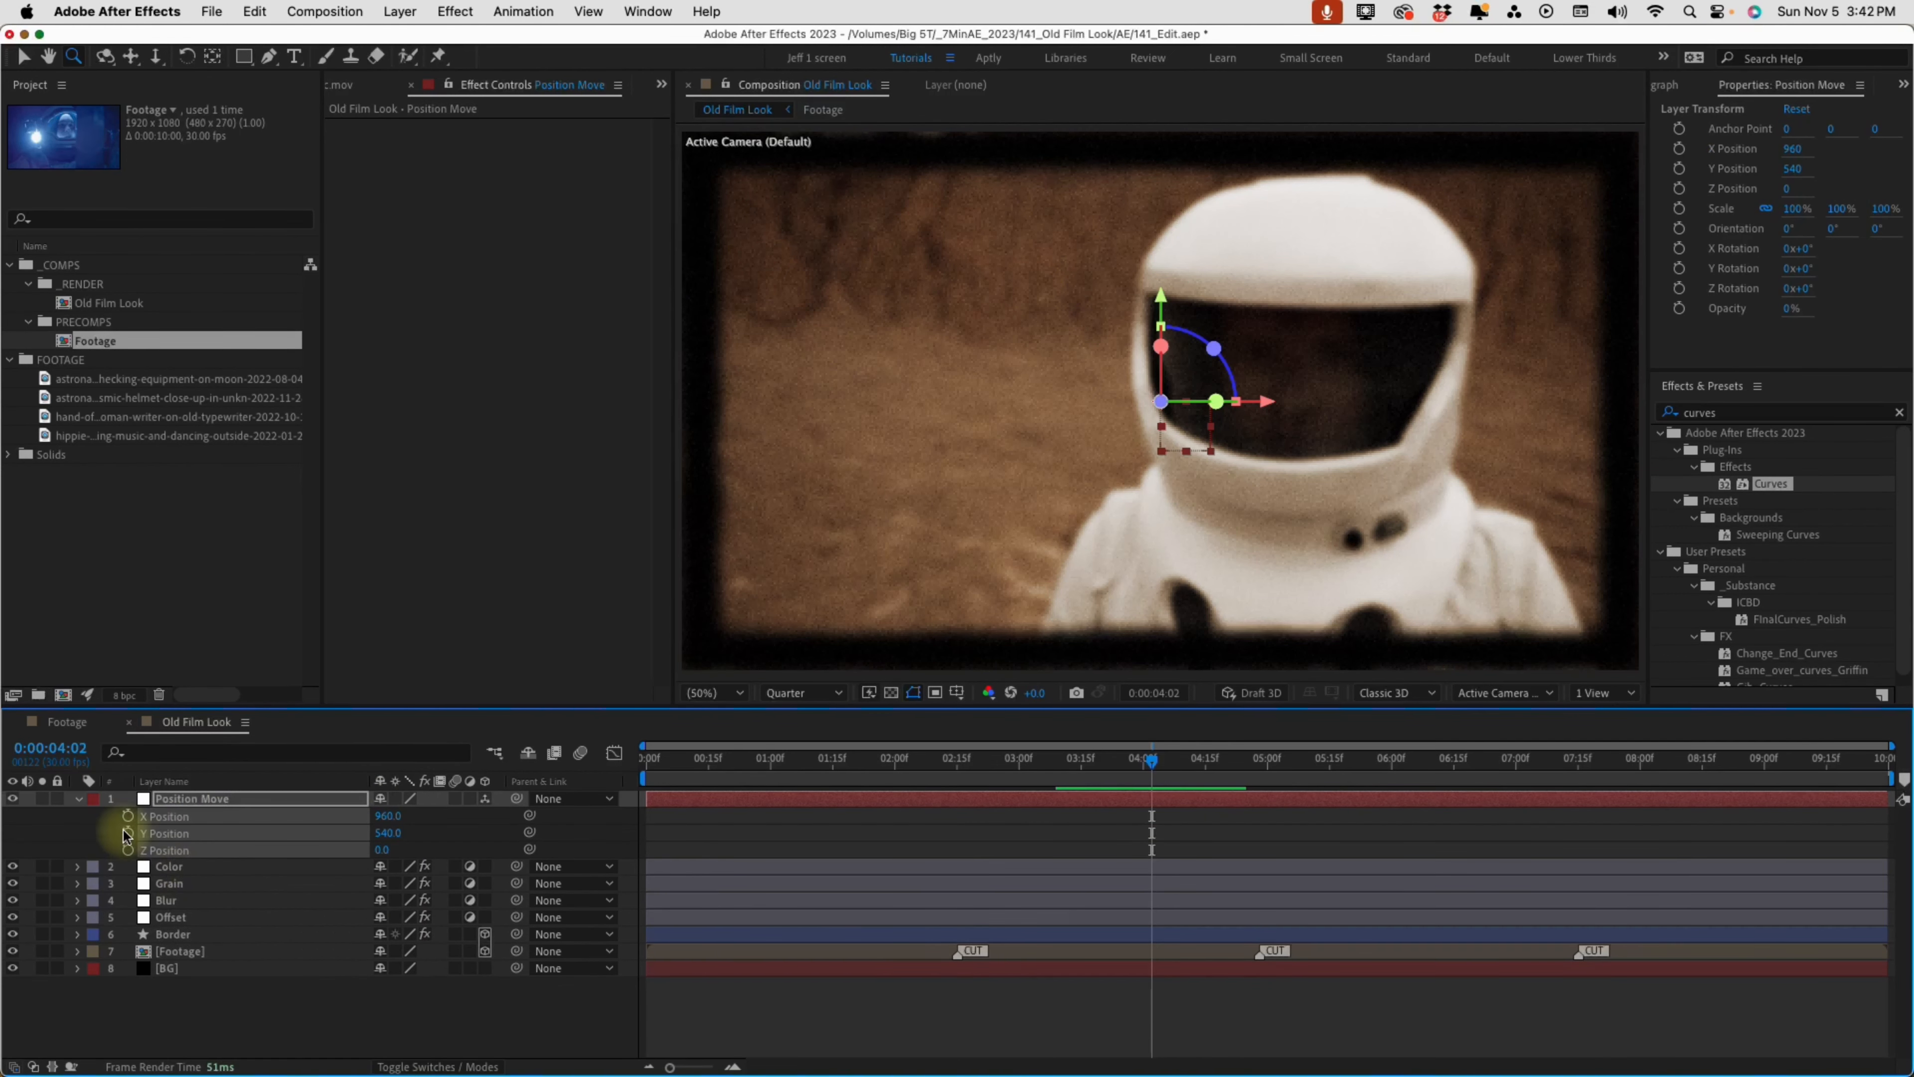
{"action": "left_click", "coordinate": [157, 802]}
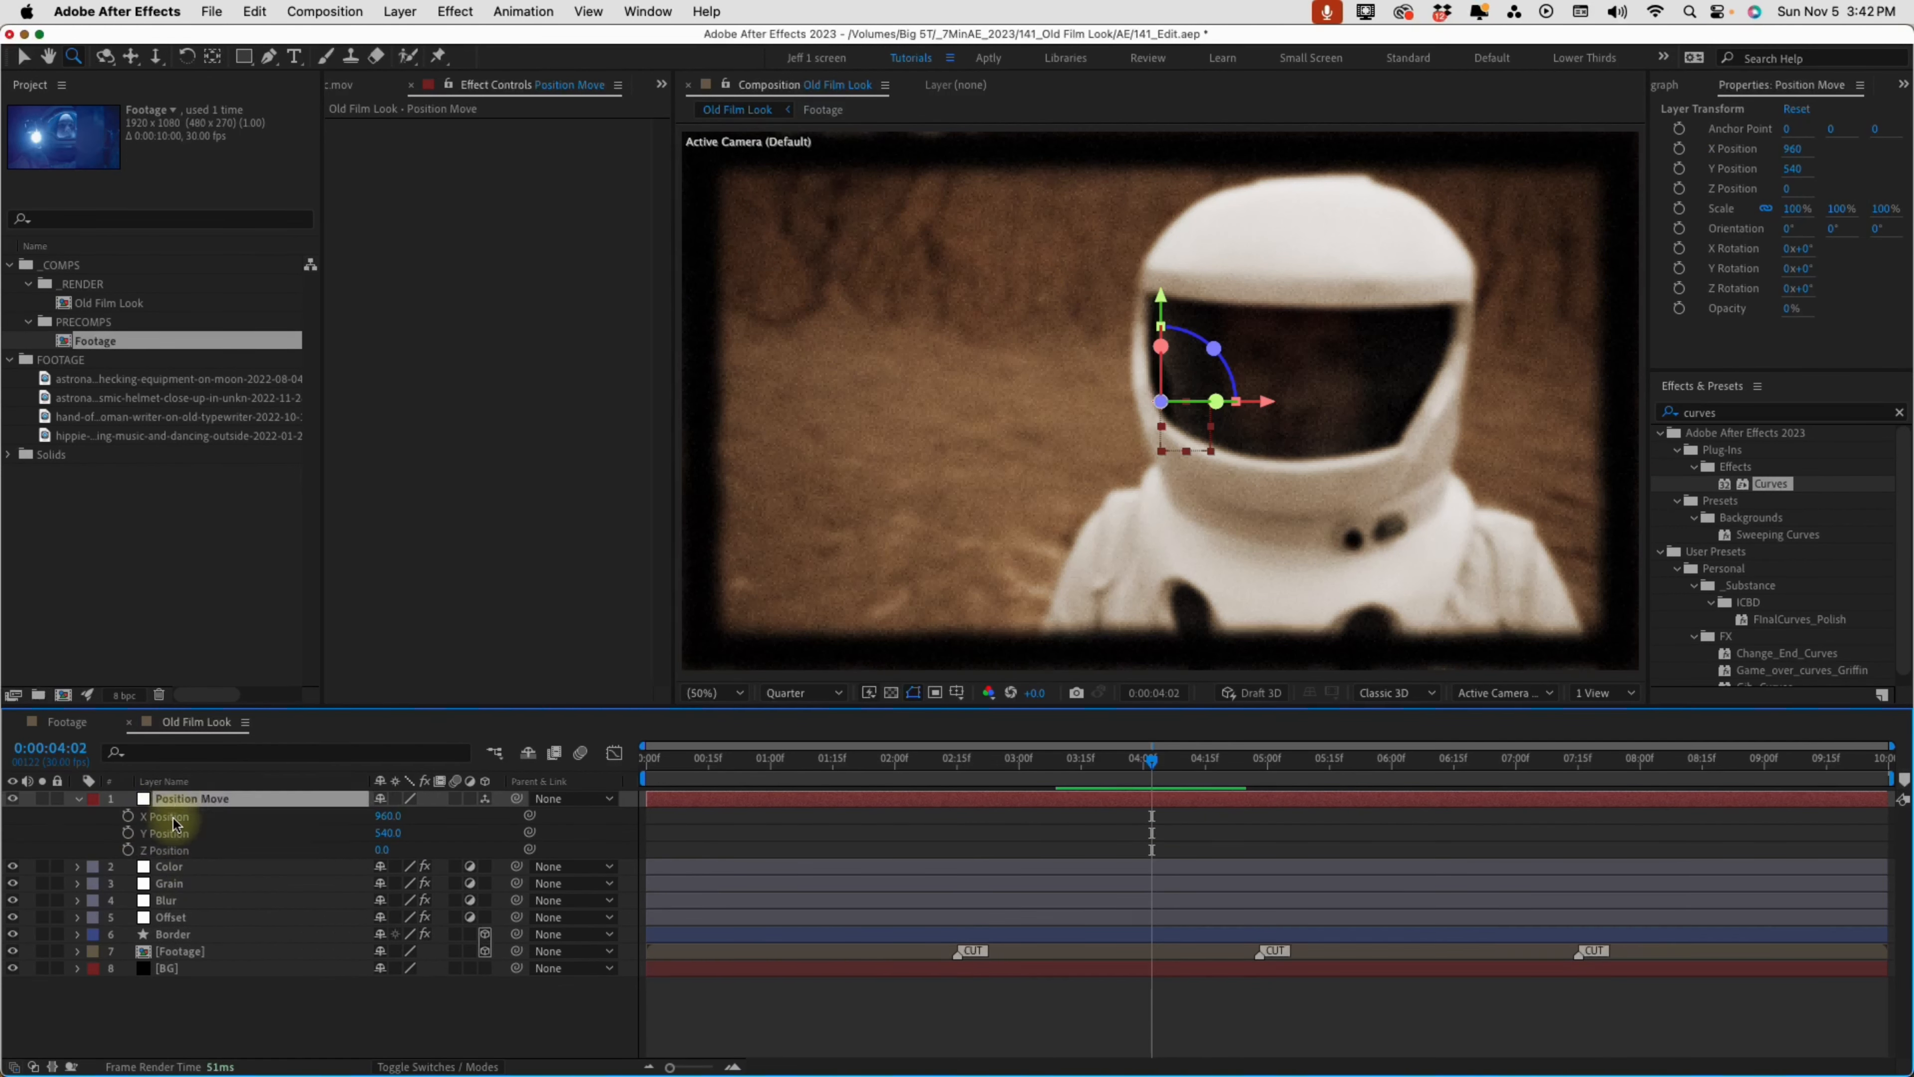
Add expressions to the Position Move null: wiggle(2,15) on X Position, wiggle(3,10) on Y Position and wiggle(1,150) on Z Position
{"action": "left_click", "coordinate": [128, 817], "text": "alt"}
{"action": "type", "text": "w"}
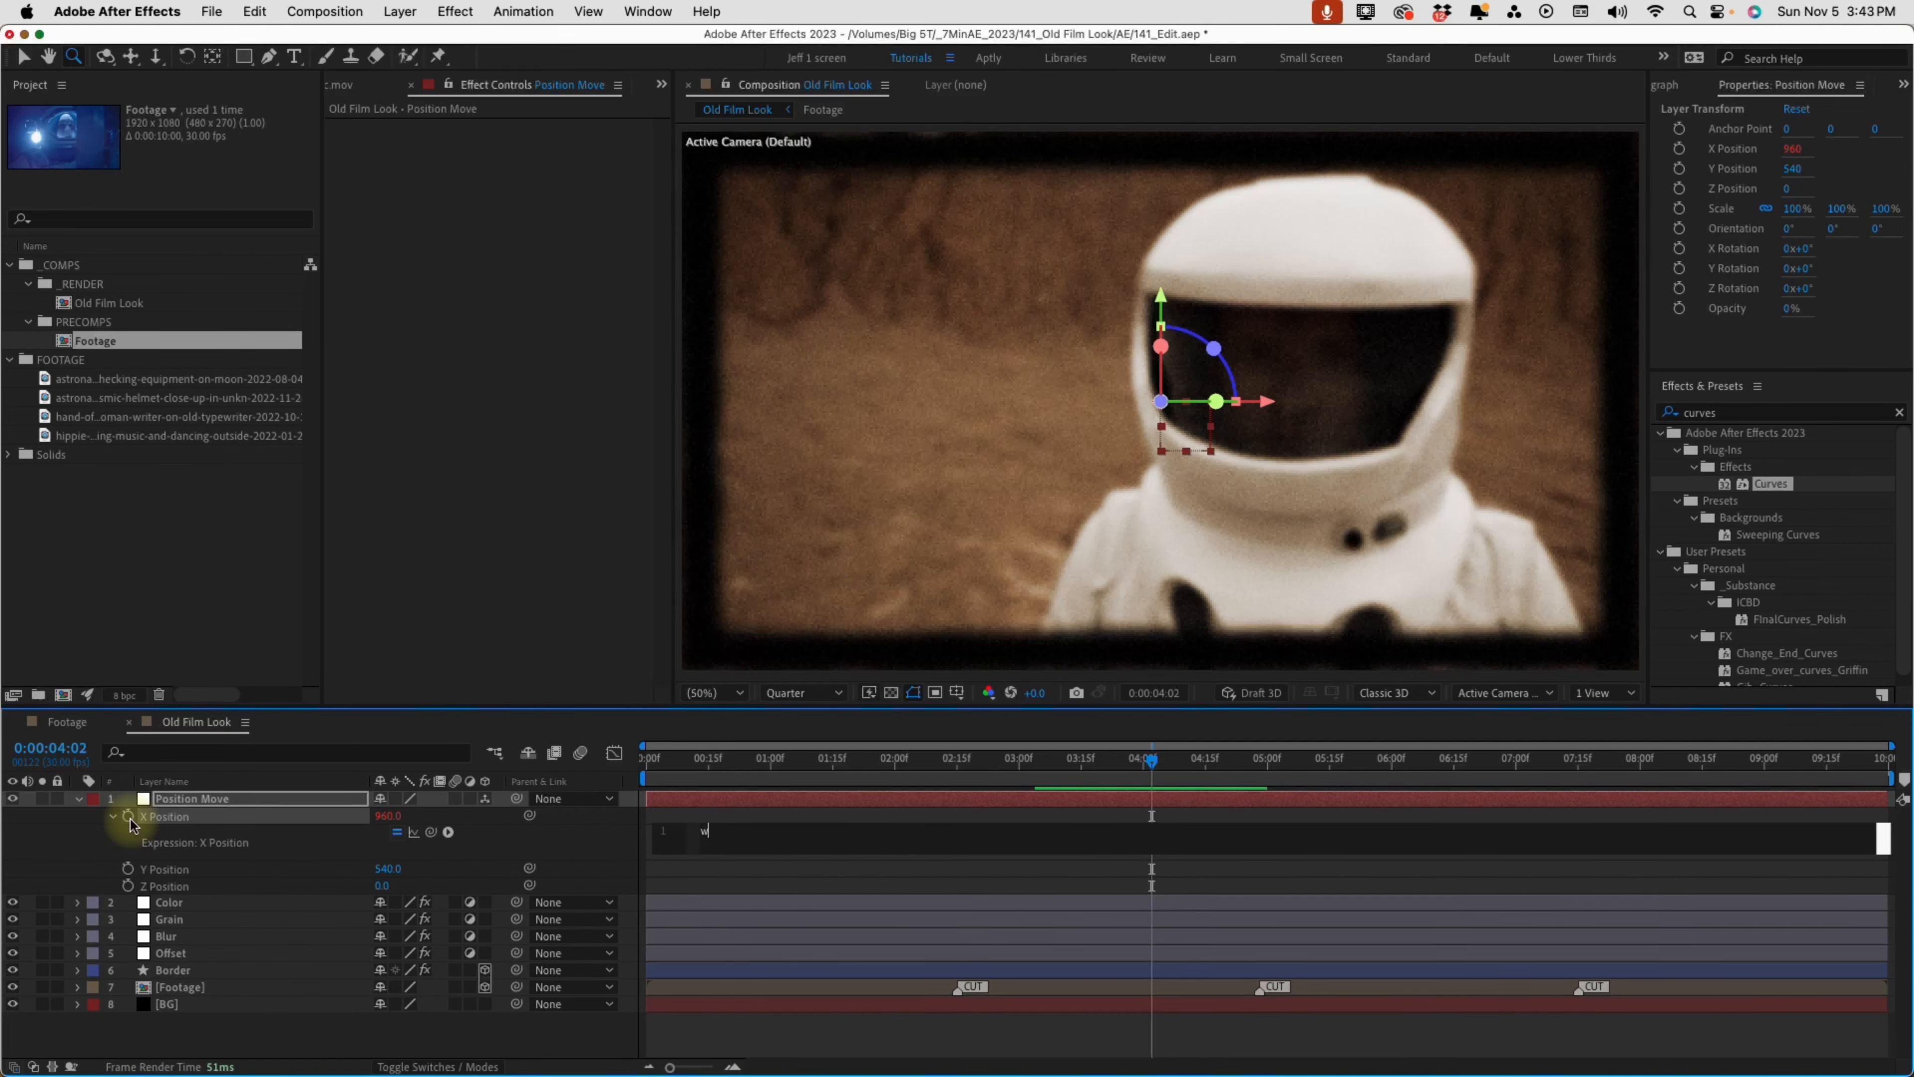
{"action": "type", "text": "iggle(2,15"}
{"action": "left_click", "coordinate": [128, 868], "text": "alt"}
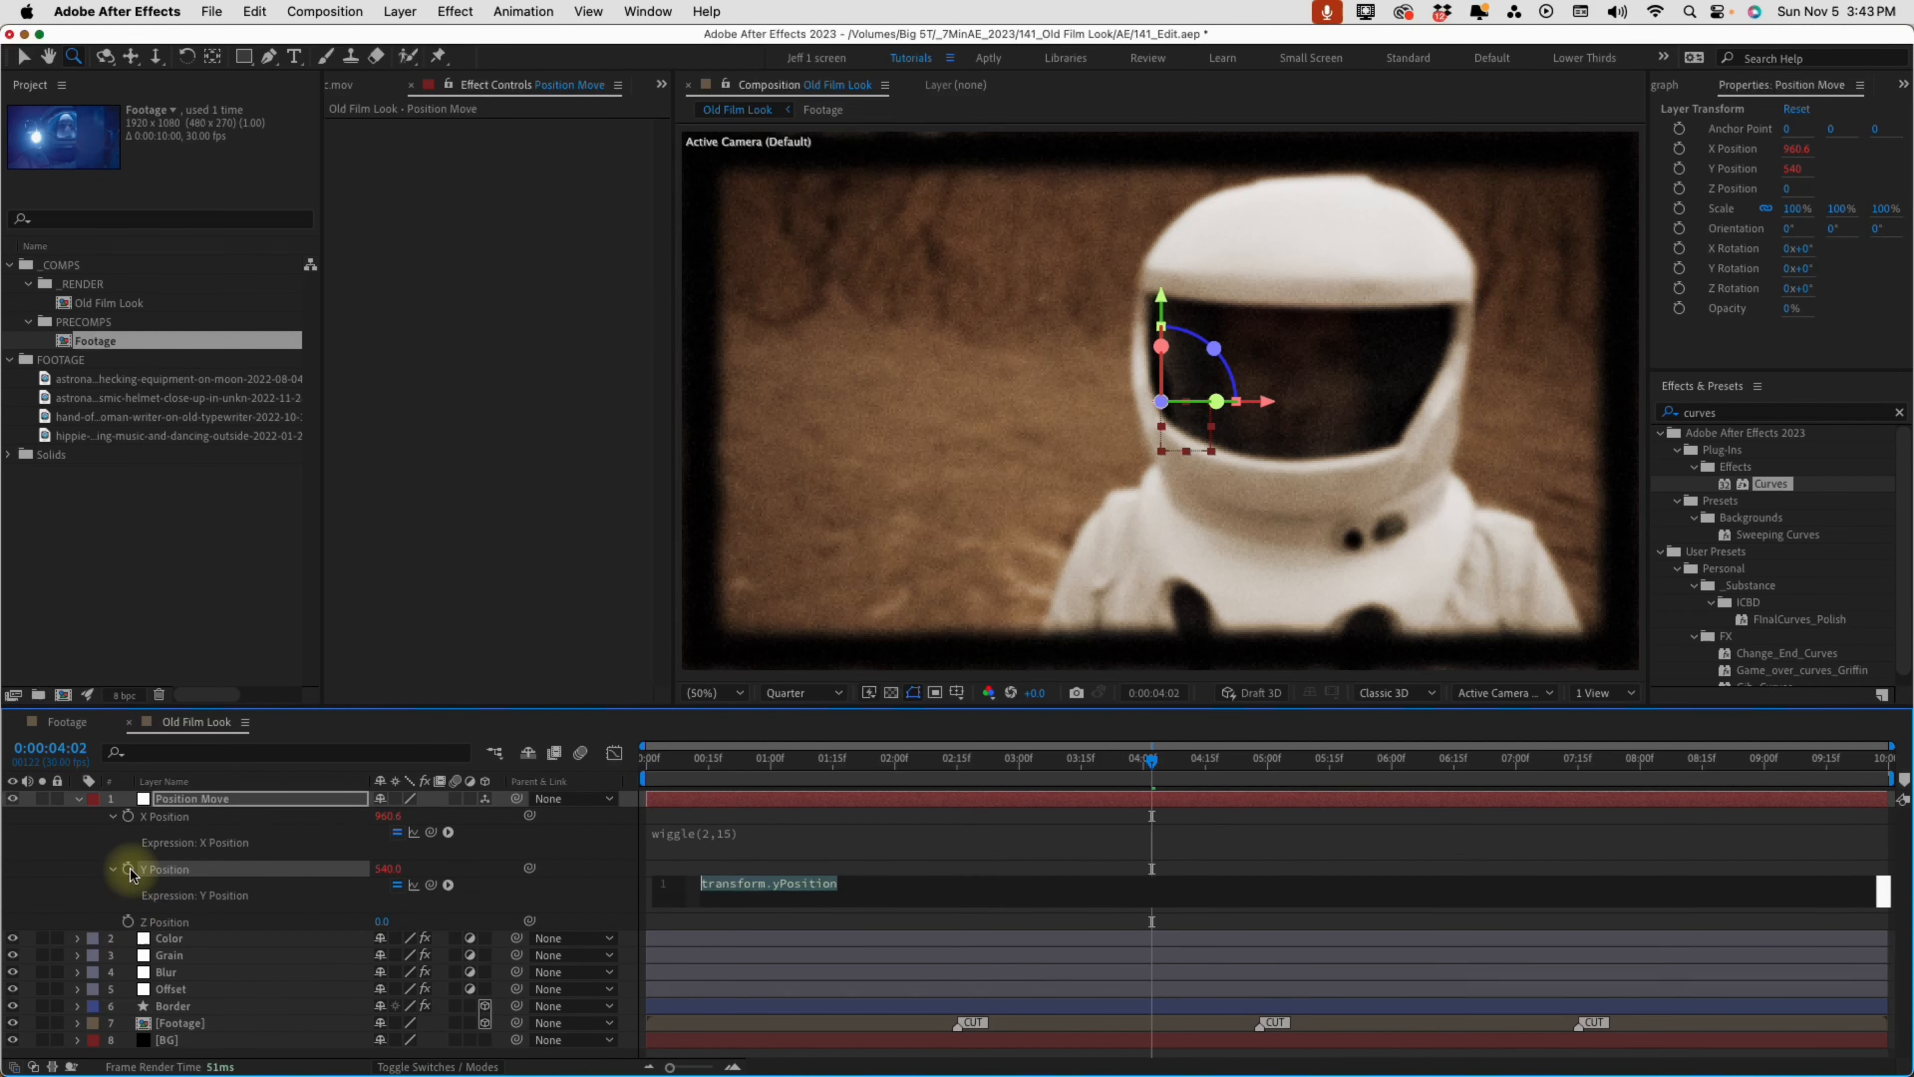
{"action": "type", "text": "wiggle(3,10"}
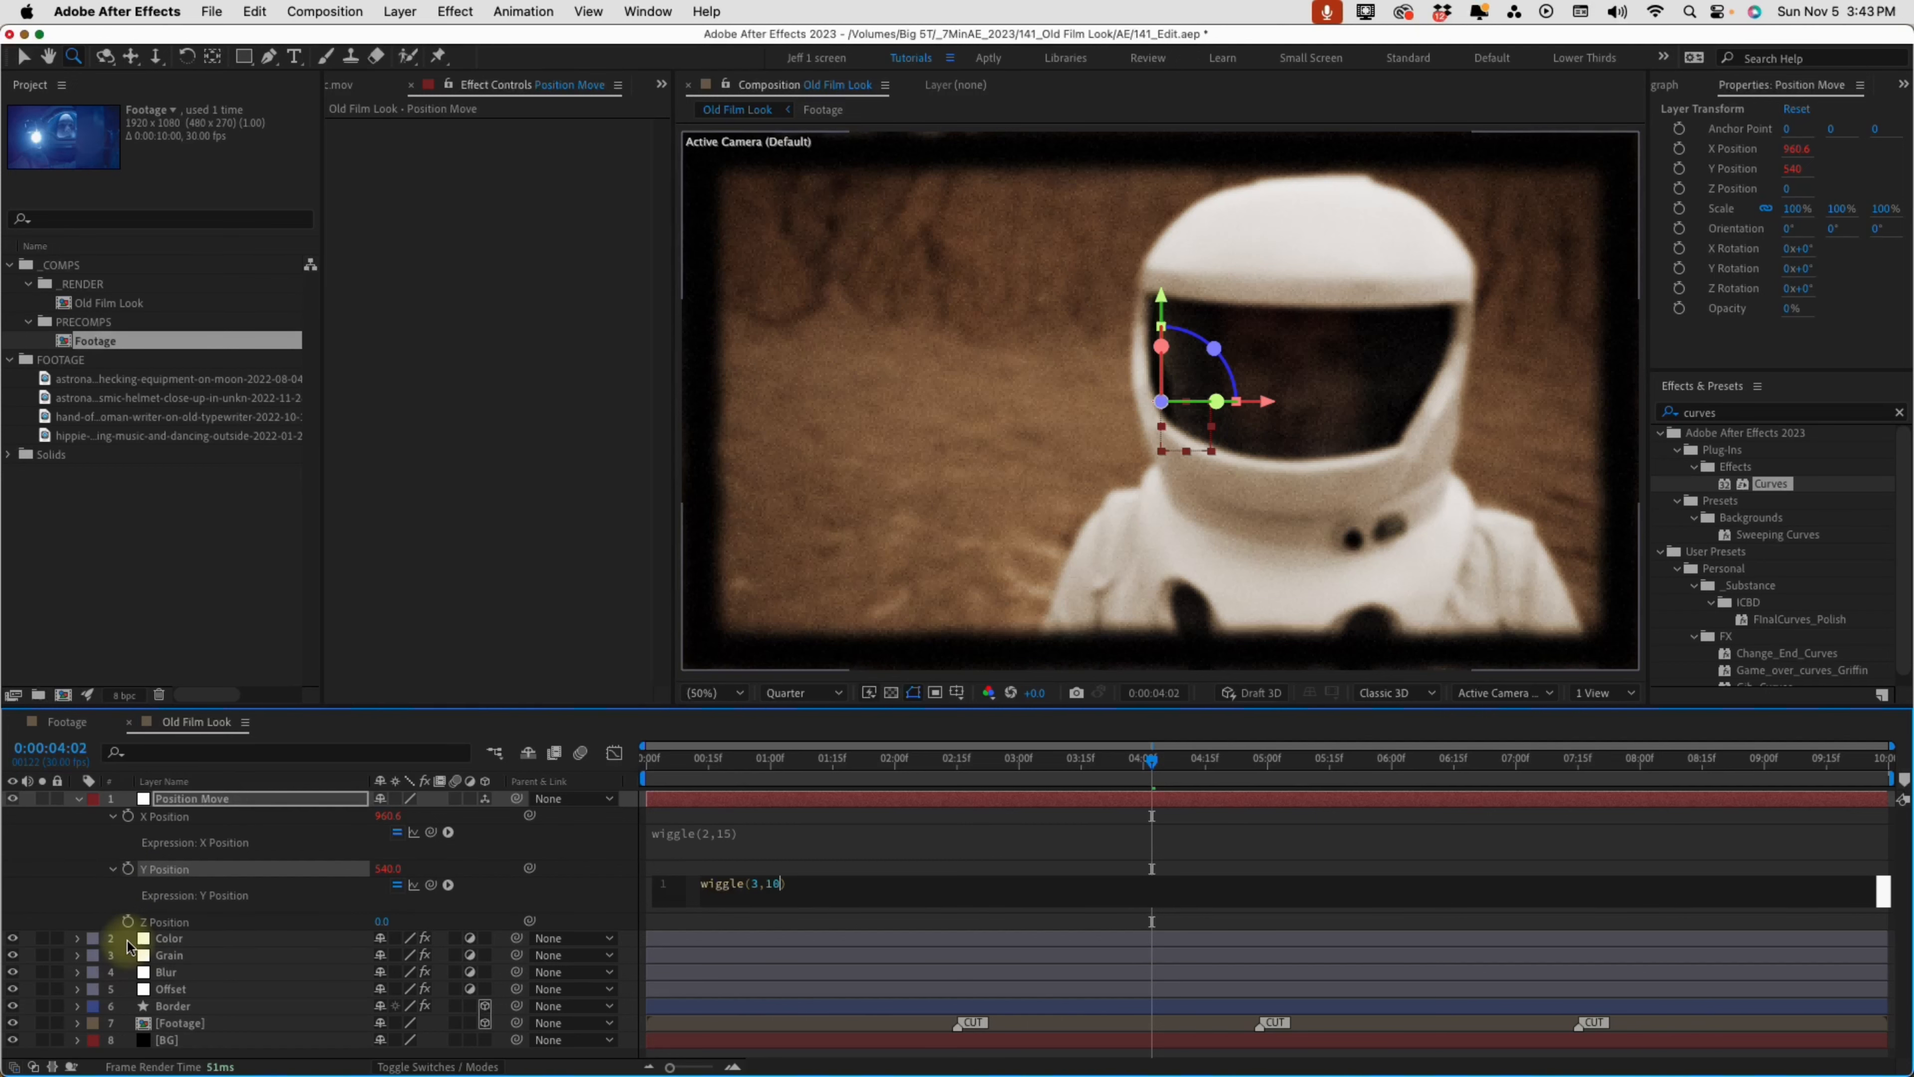
{"action": "left_click", "coordinate": [127, 921], "text": "alt"}
{"action": "type", "text": "wiggle(1,150"}
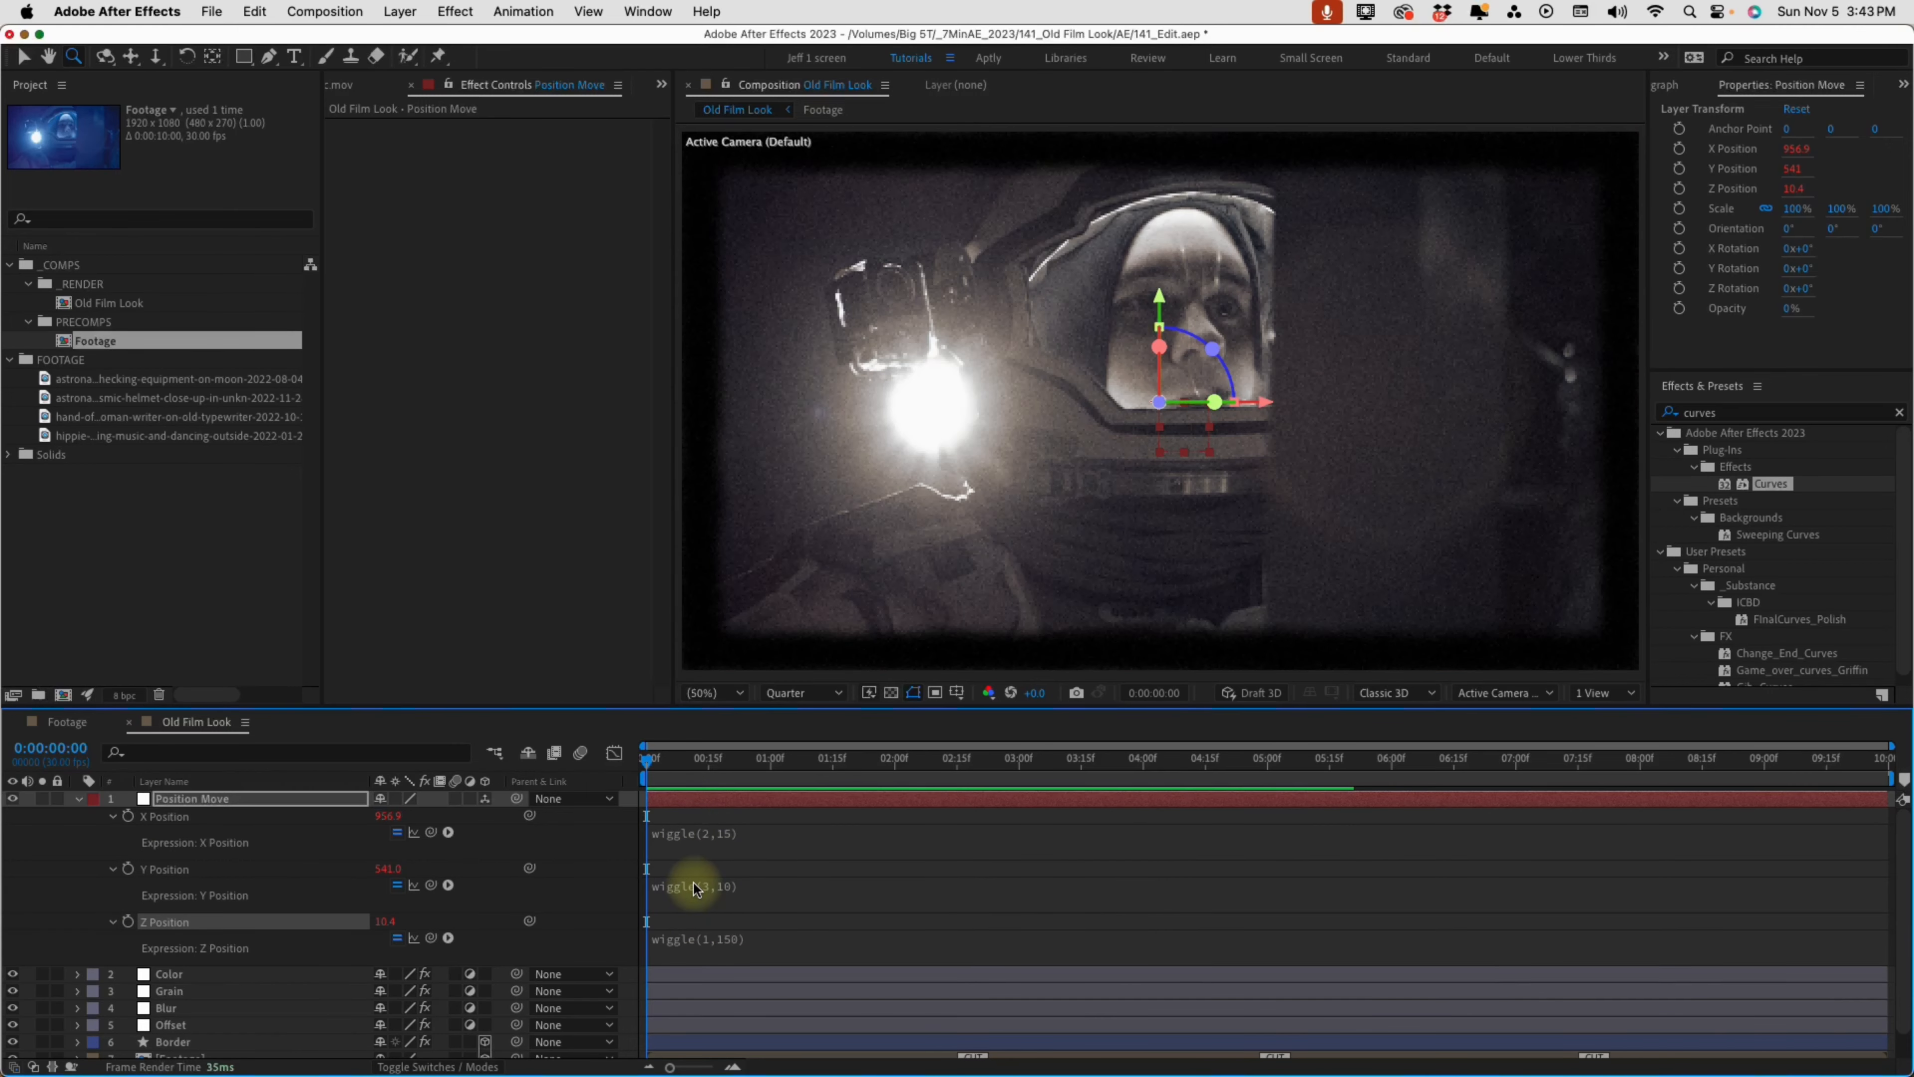
{"action": "key", "text": "u"}
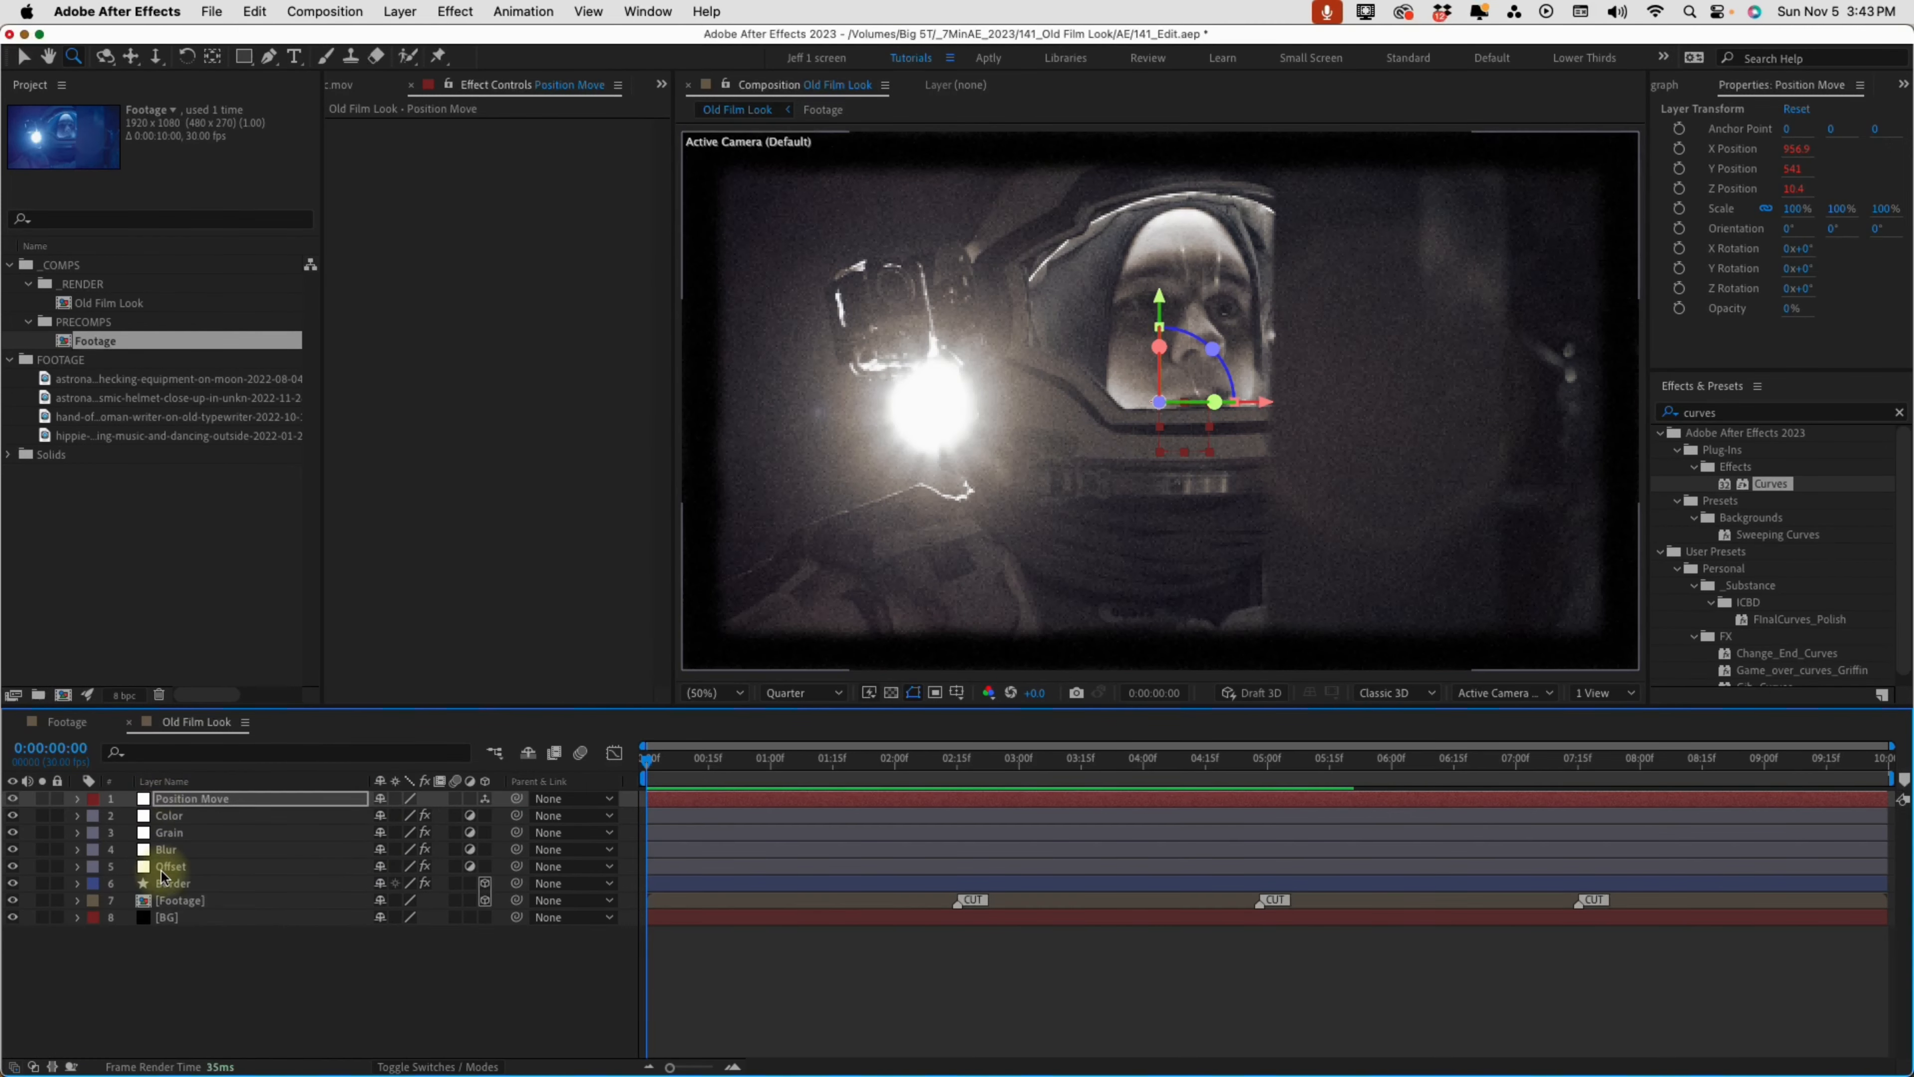
Parent the Border and Footage layers to the Position Move null and preview the motion
{"action": "left_click", "coordinate": [188, 887]}
{"action": "left_click", "coordinate": [193, 903], "text": "shift"}
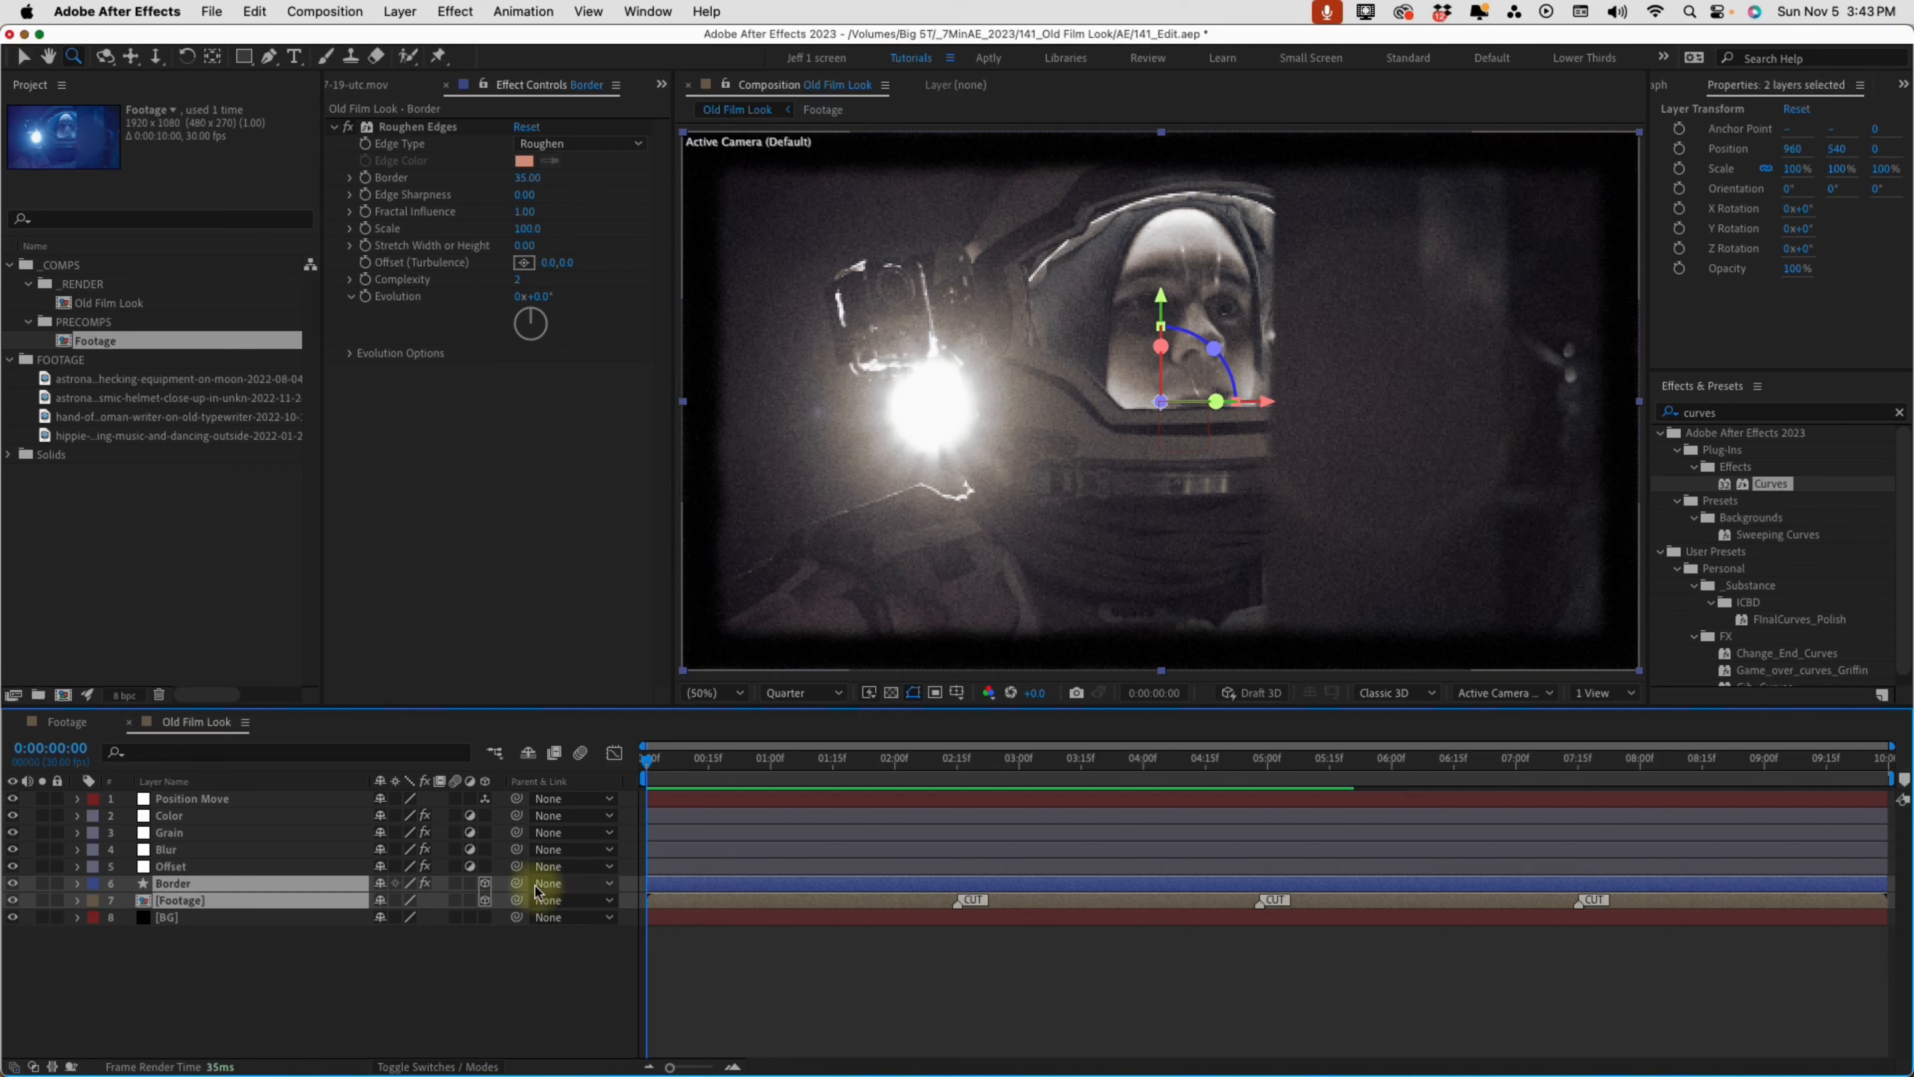
{"action": "left_click_drag", "start_coordinate": [526, 890], "coordinate": [235, 797]}
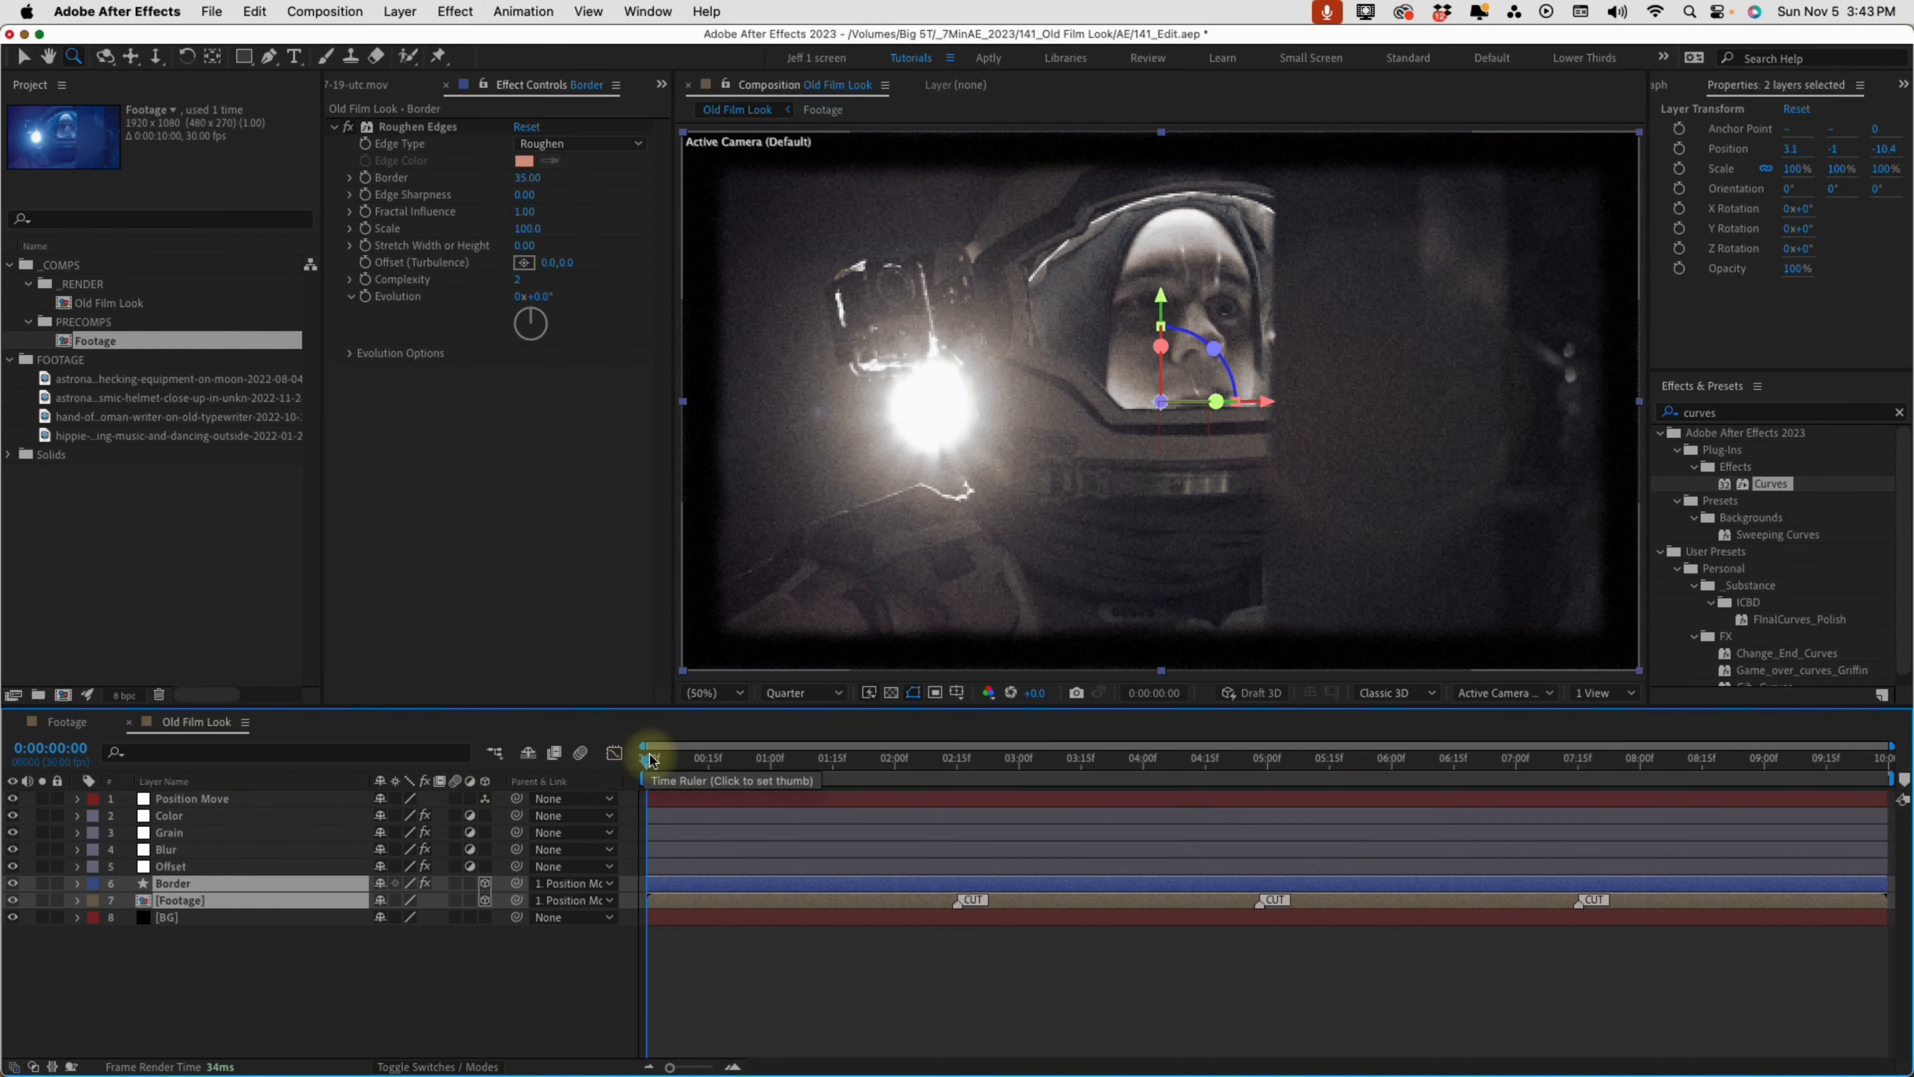
{"action": "key", "text": "space"}
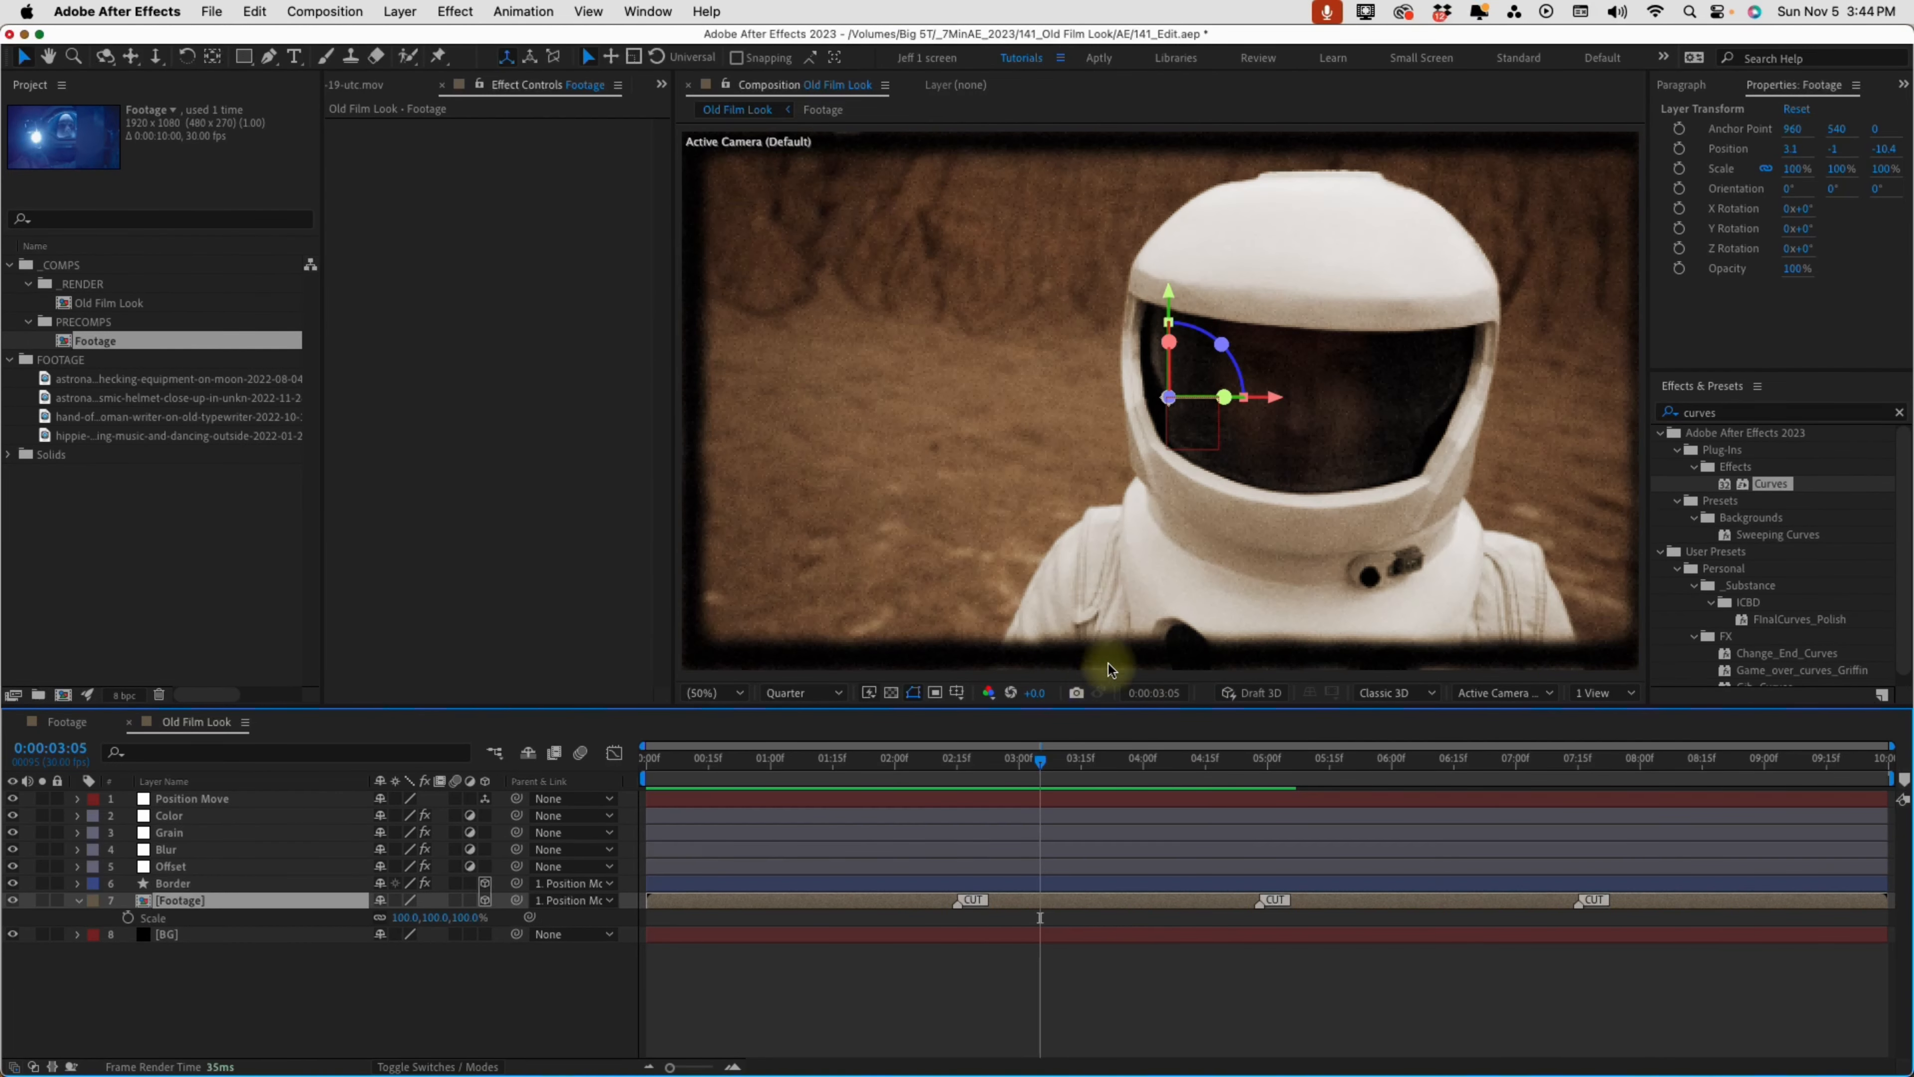
Set the composition preview to Full resolution and inspect the lower edge of the moving footage up close
{"action": "scroll", "coordinate": [1107, 664], "scroll_direction": "up", "scroll_amount": 2}
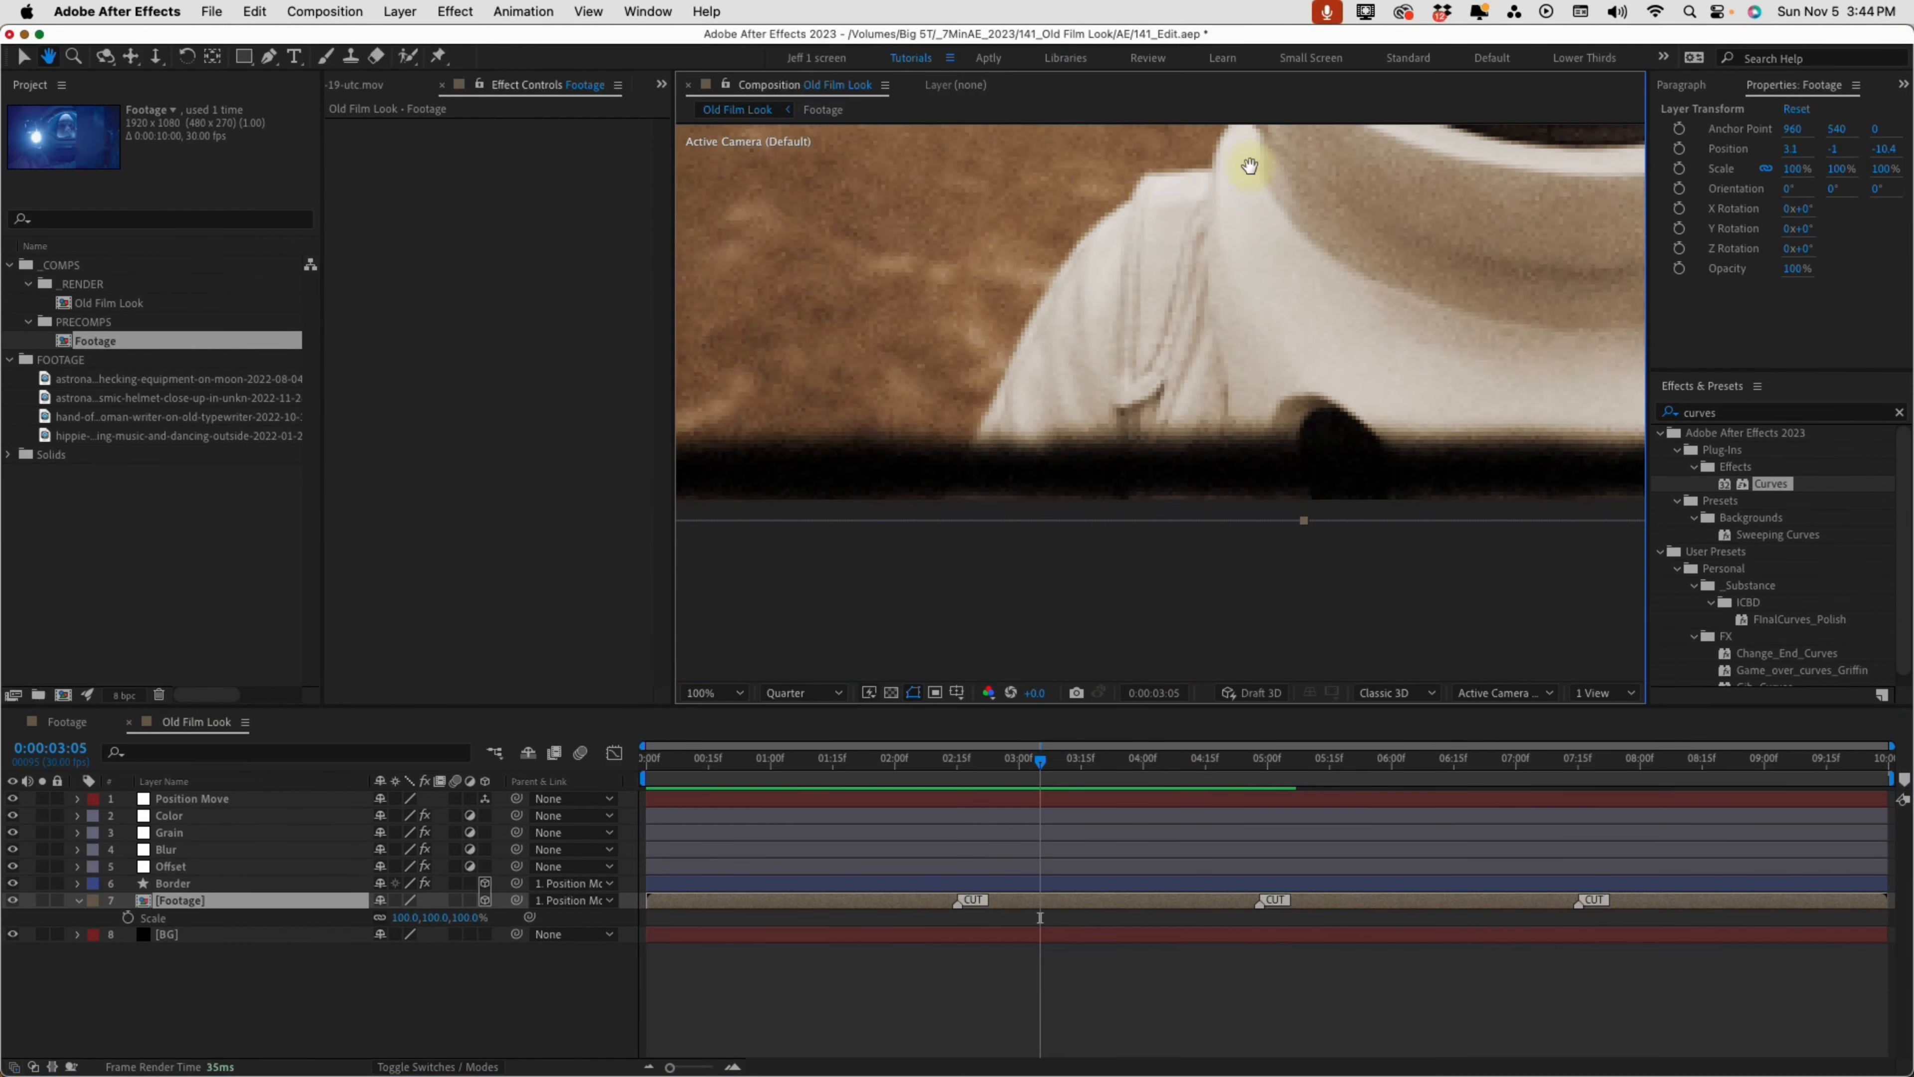
{"action": "left_click", "coordinate": [800, 692]}
{"action": "left_click", "coordinate": [829, 728]}
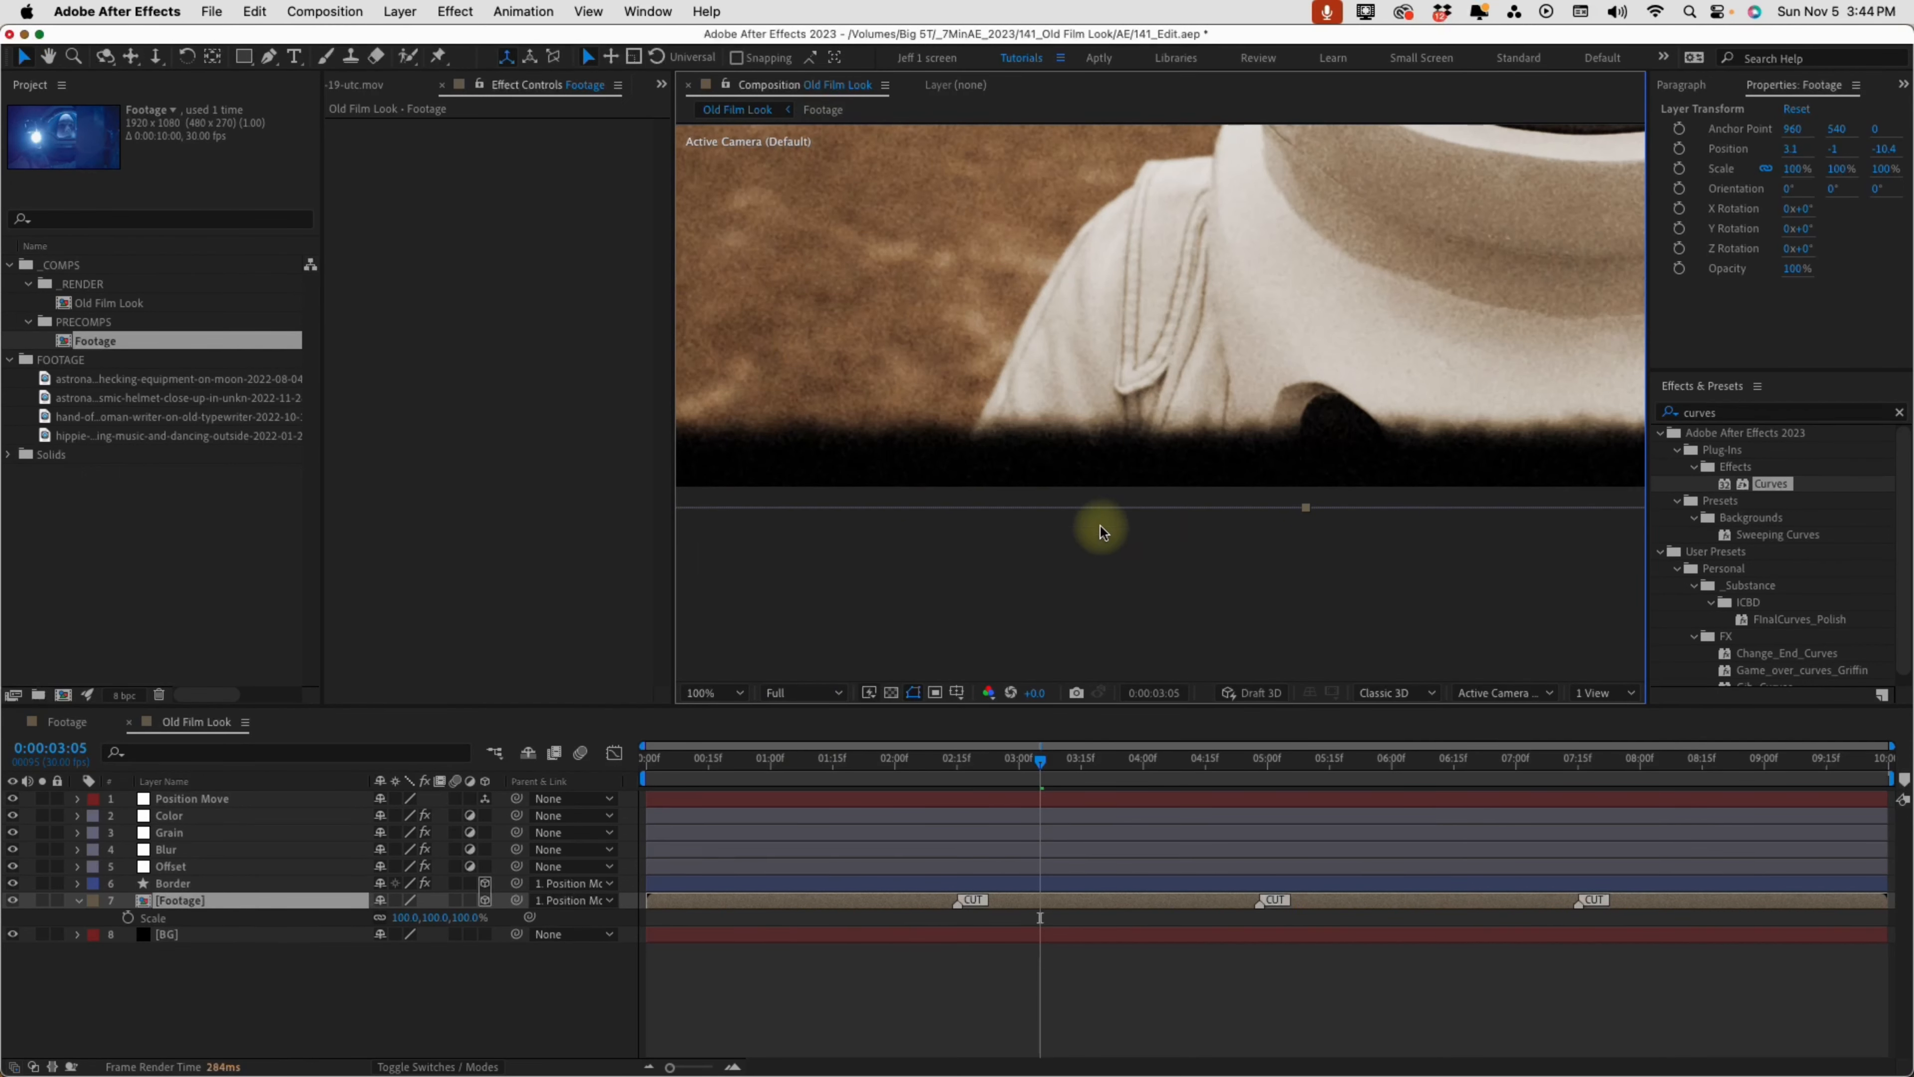
{"action": "mouse_move", "coordinate": [1042, 760]}
{"action": "left_mouse_down"}
{"action": "mouse_move", "coordinate": [1082, 769]}
{"action": "mouse_move", "coordinate": [1056, 762]}
{"action": "left_mouse_up"}
{"action": "key", "text": "shift+slash"}
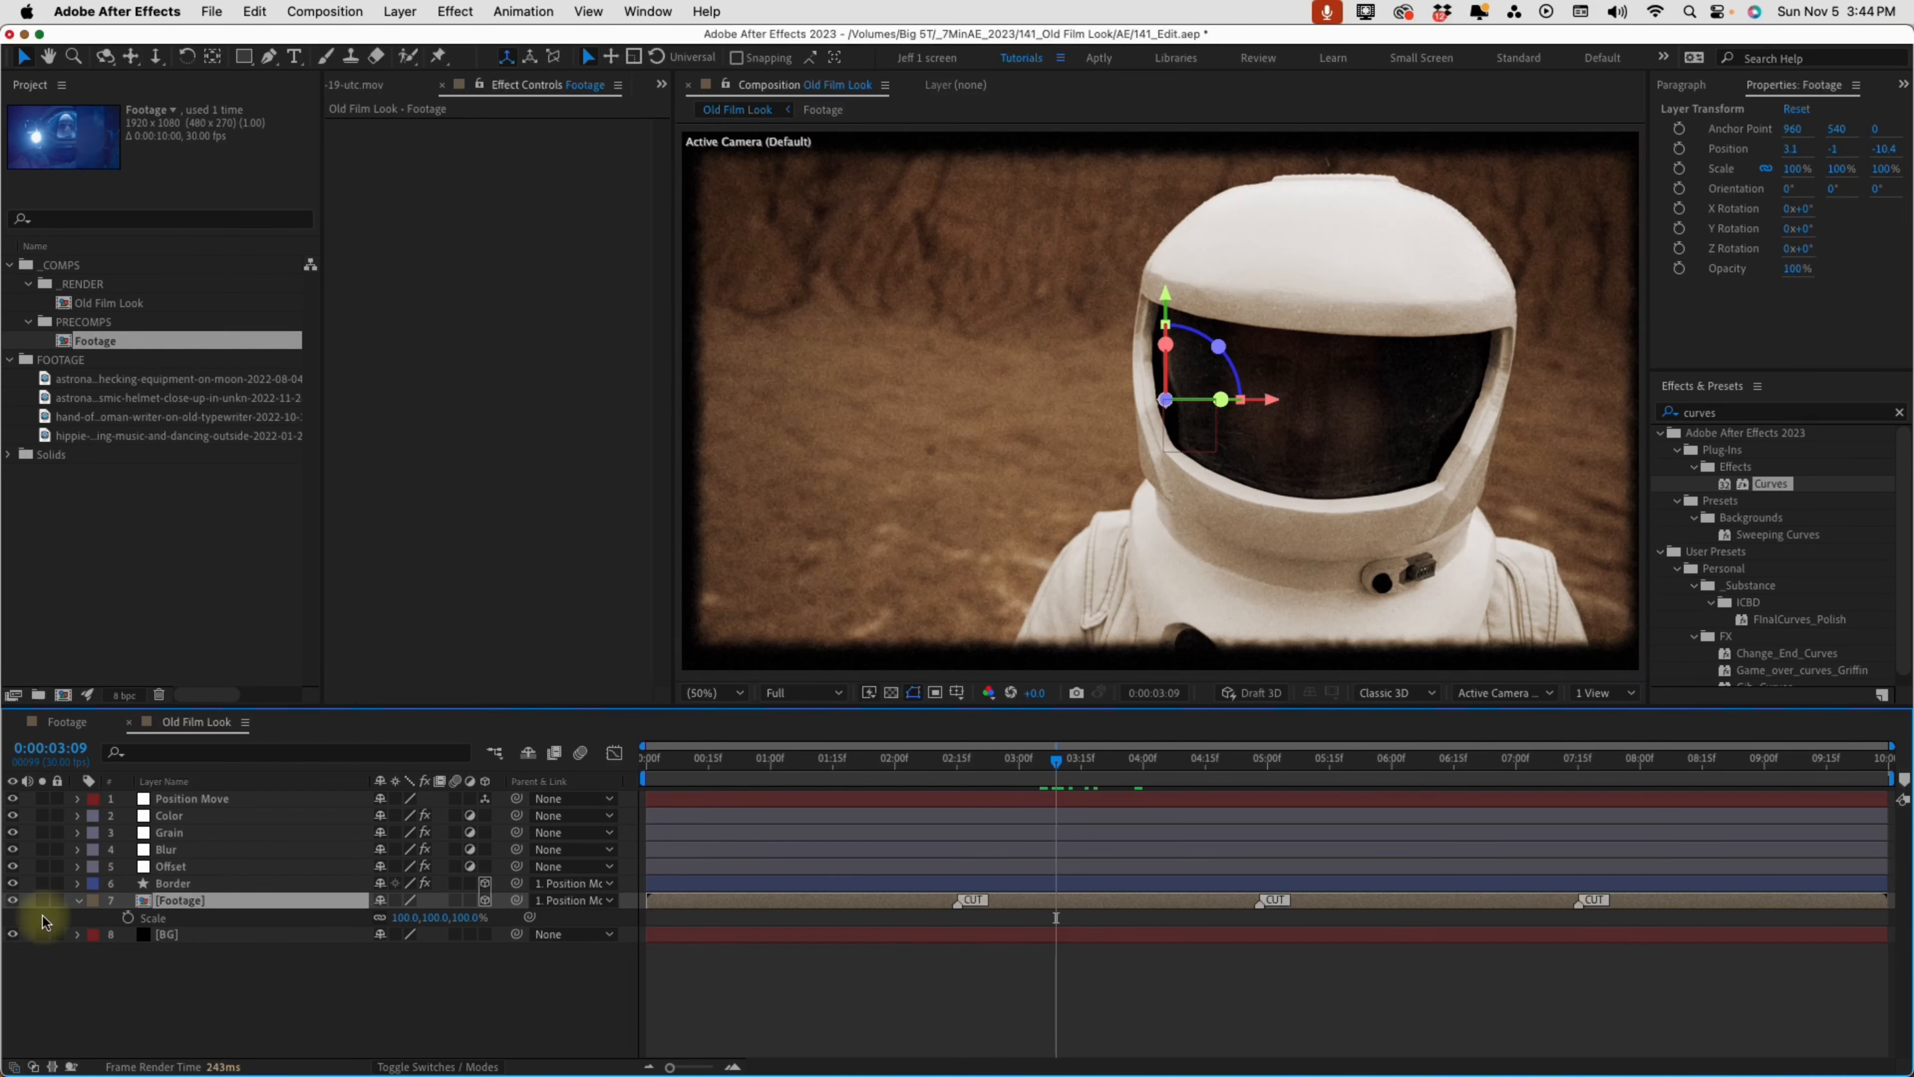
Set the Border layer's stroke width to 210 px
{"action": "left_click", "coordinate": [180, 884]}
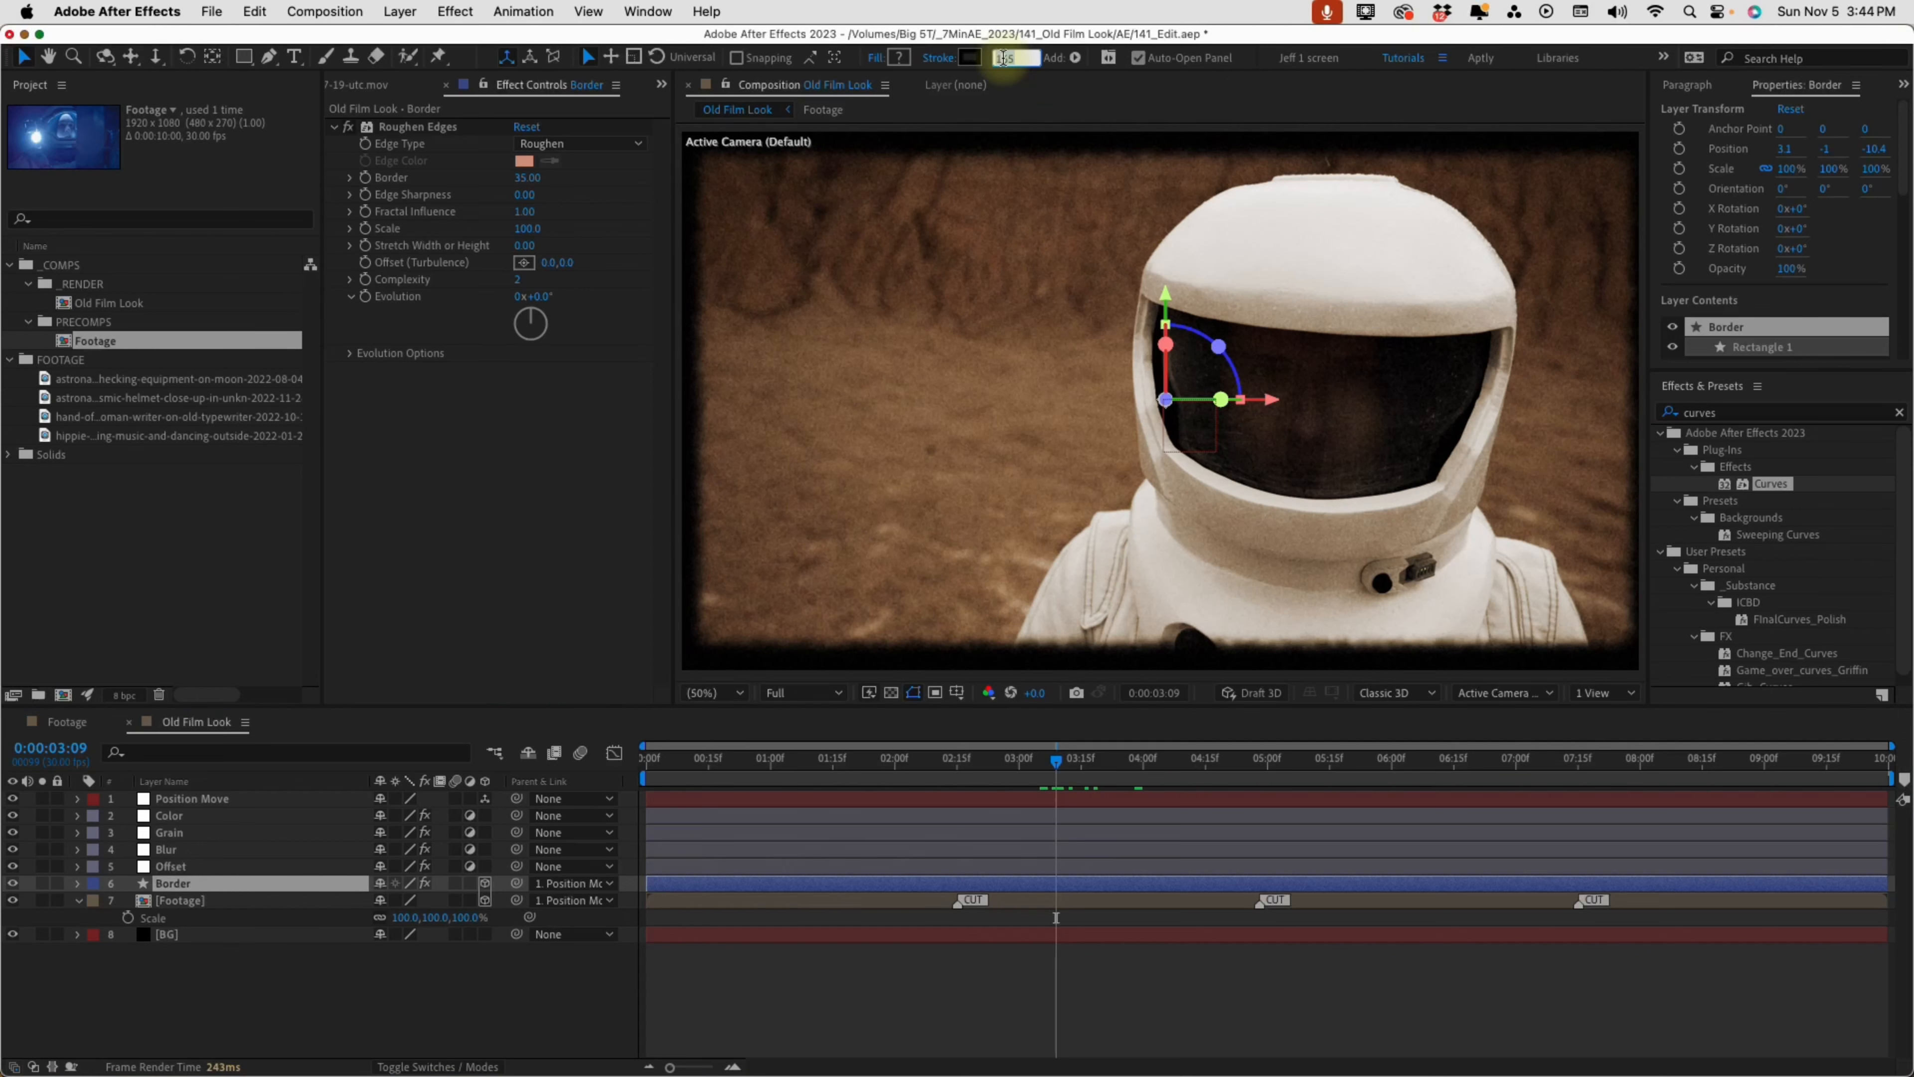
{"action": "type", "text": "210"}
{"action": "key", "text": "Return"}
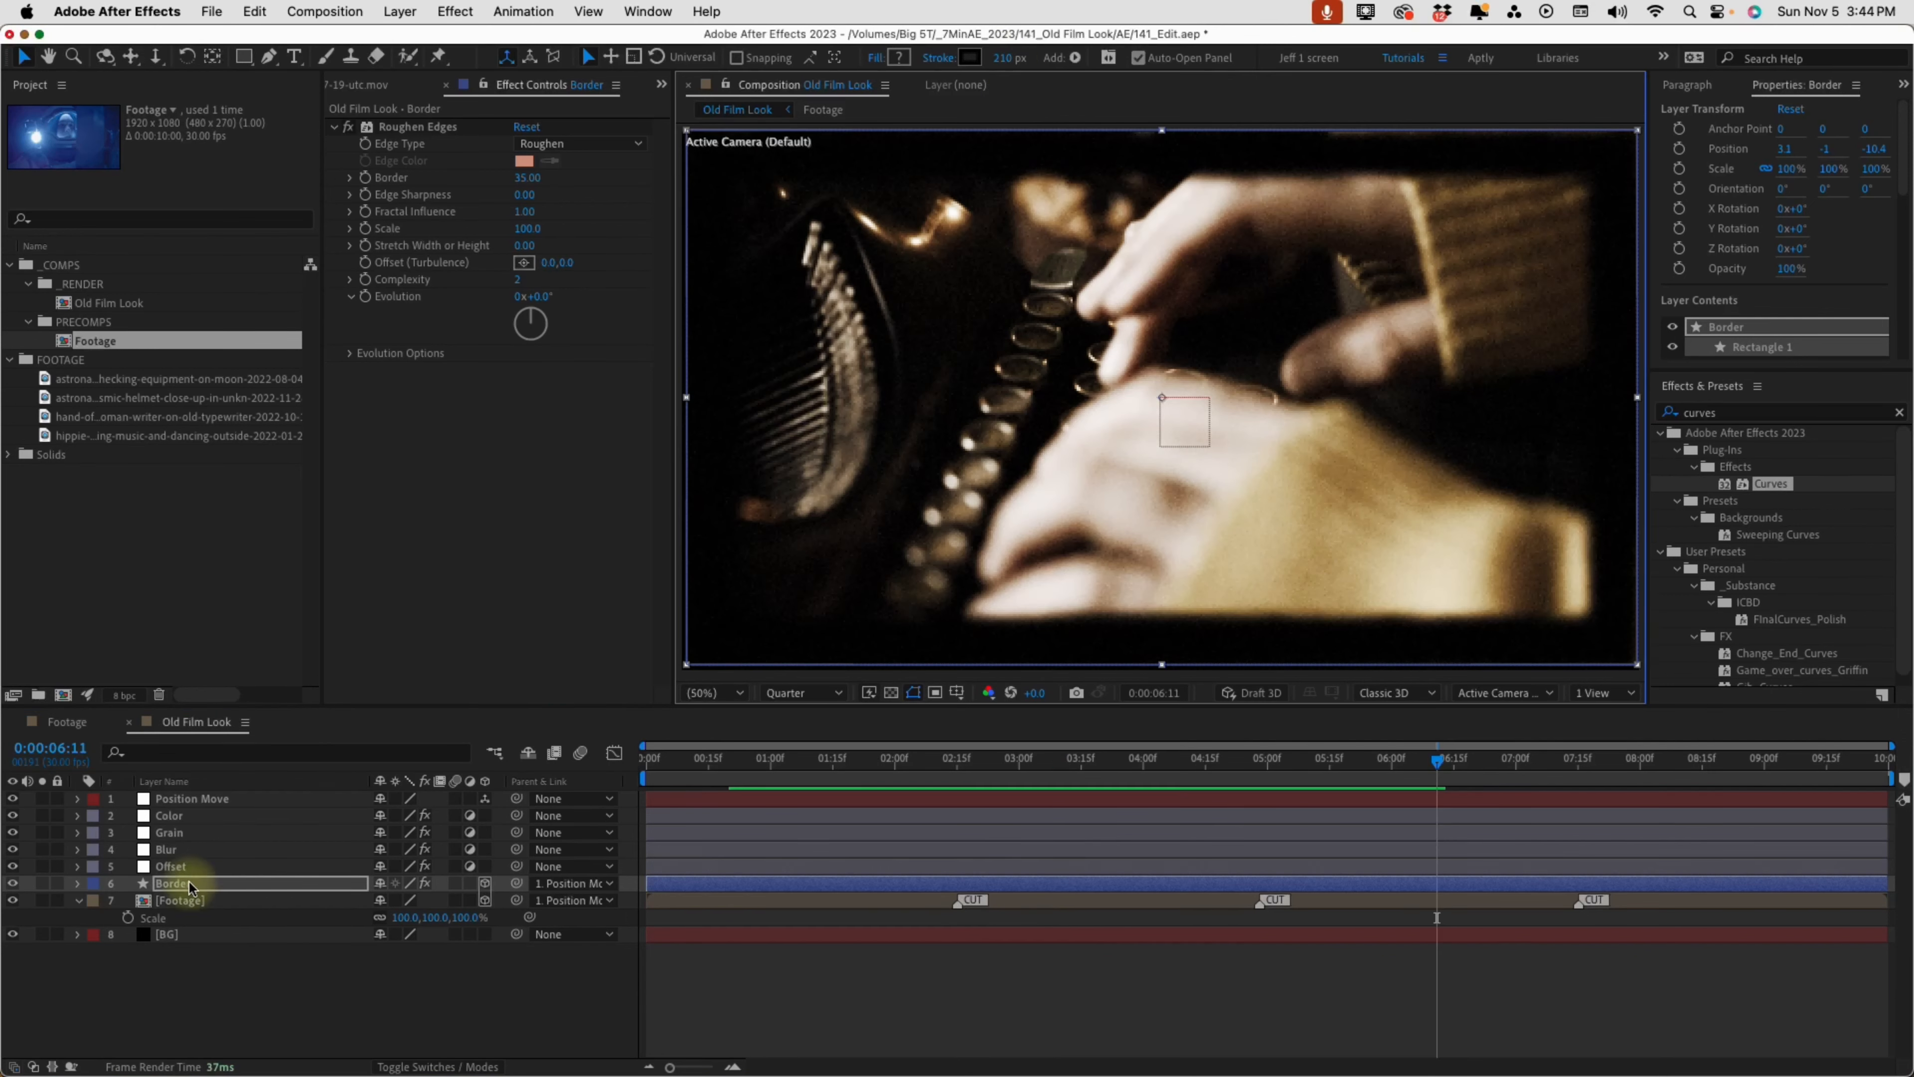
Create an adjustment layer at the top of the layer stack and name it Burn Film
{"action": "left_click", "coordinate": [190, 948]}
{"action": "key", "text": "cmd+alt+y"}
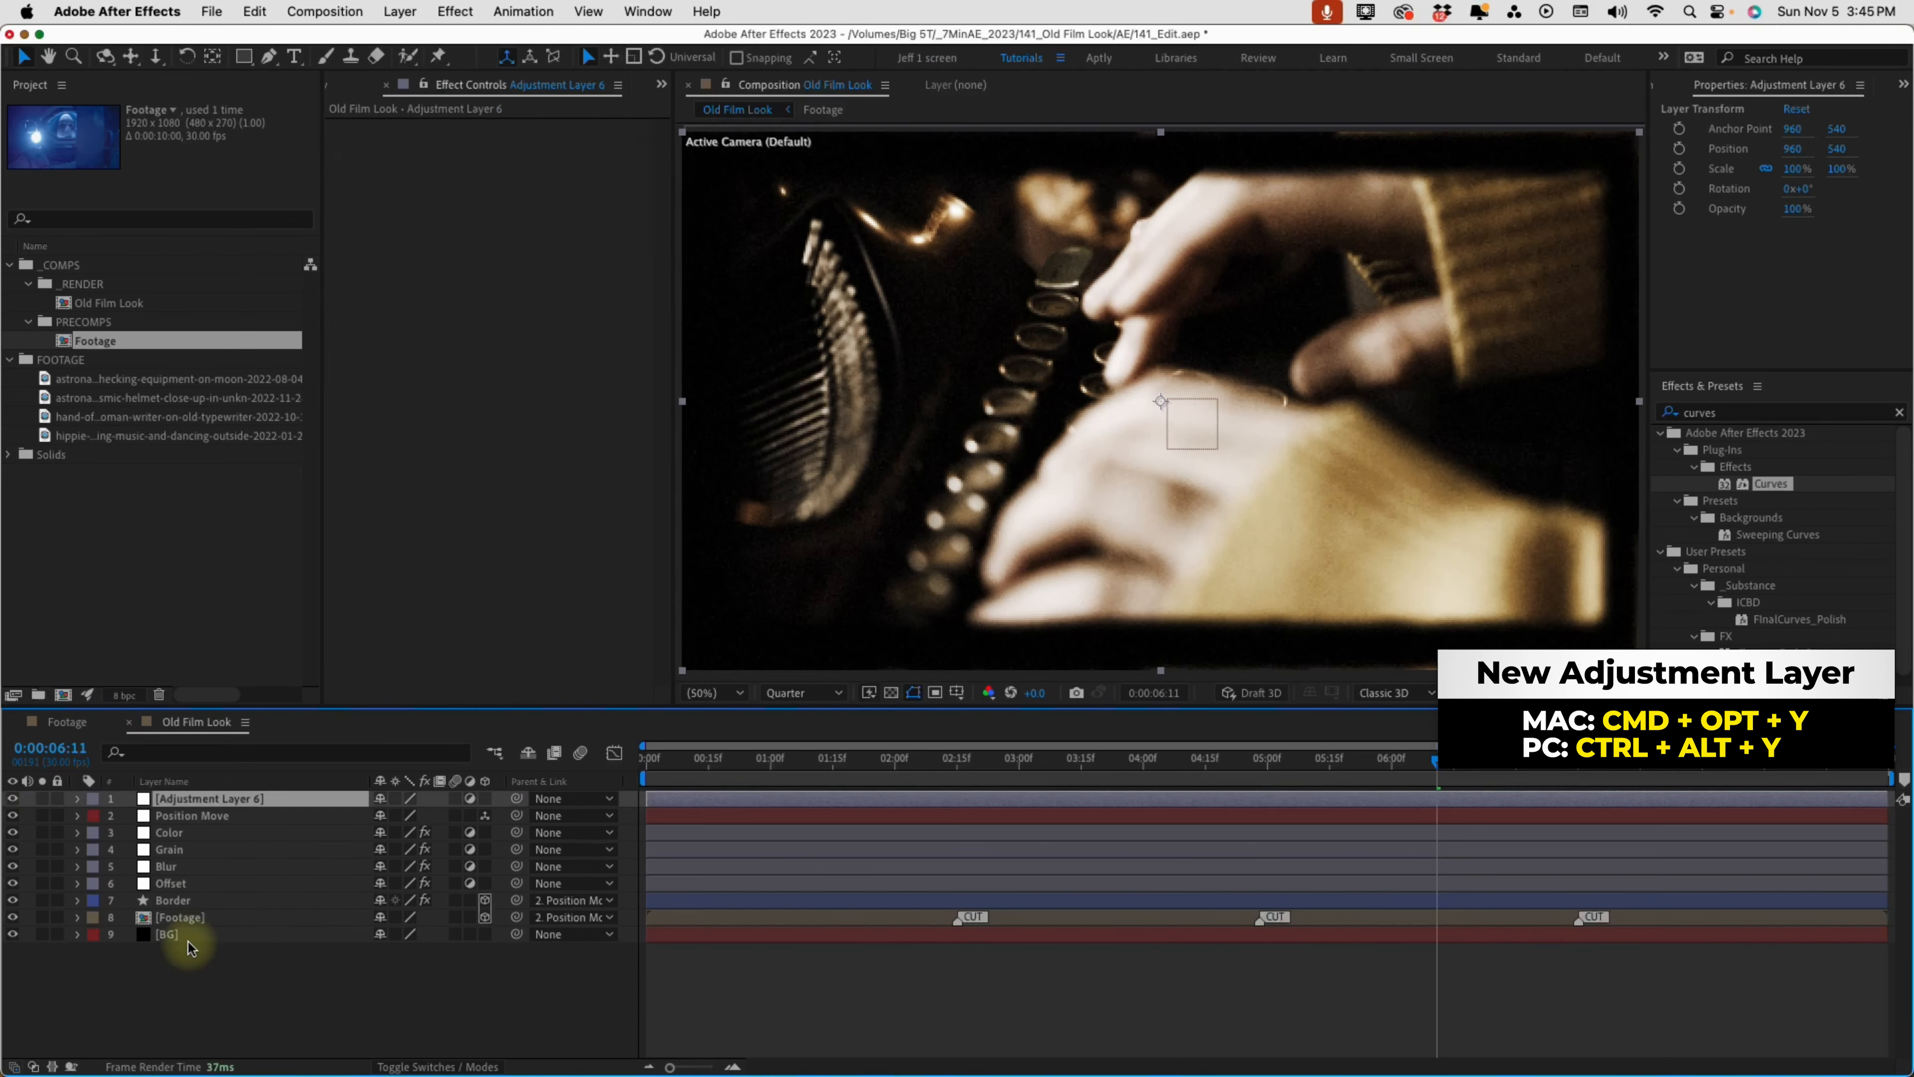
{"action": "key", "text": "Return"}
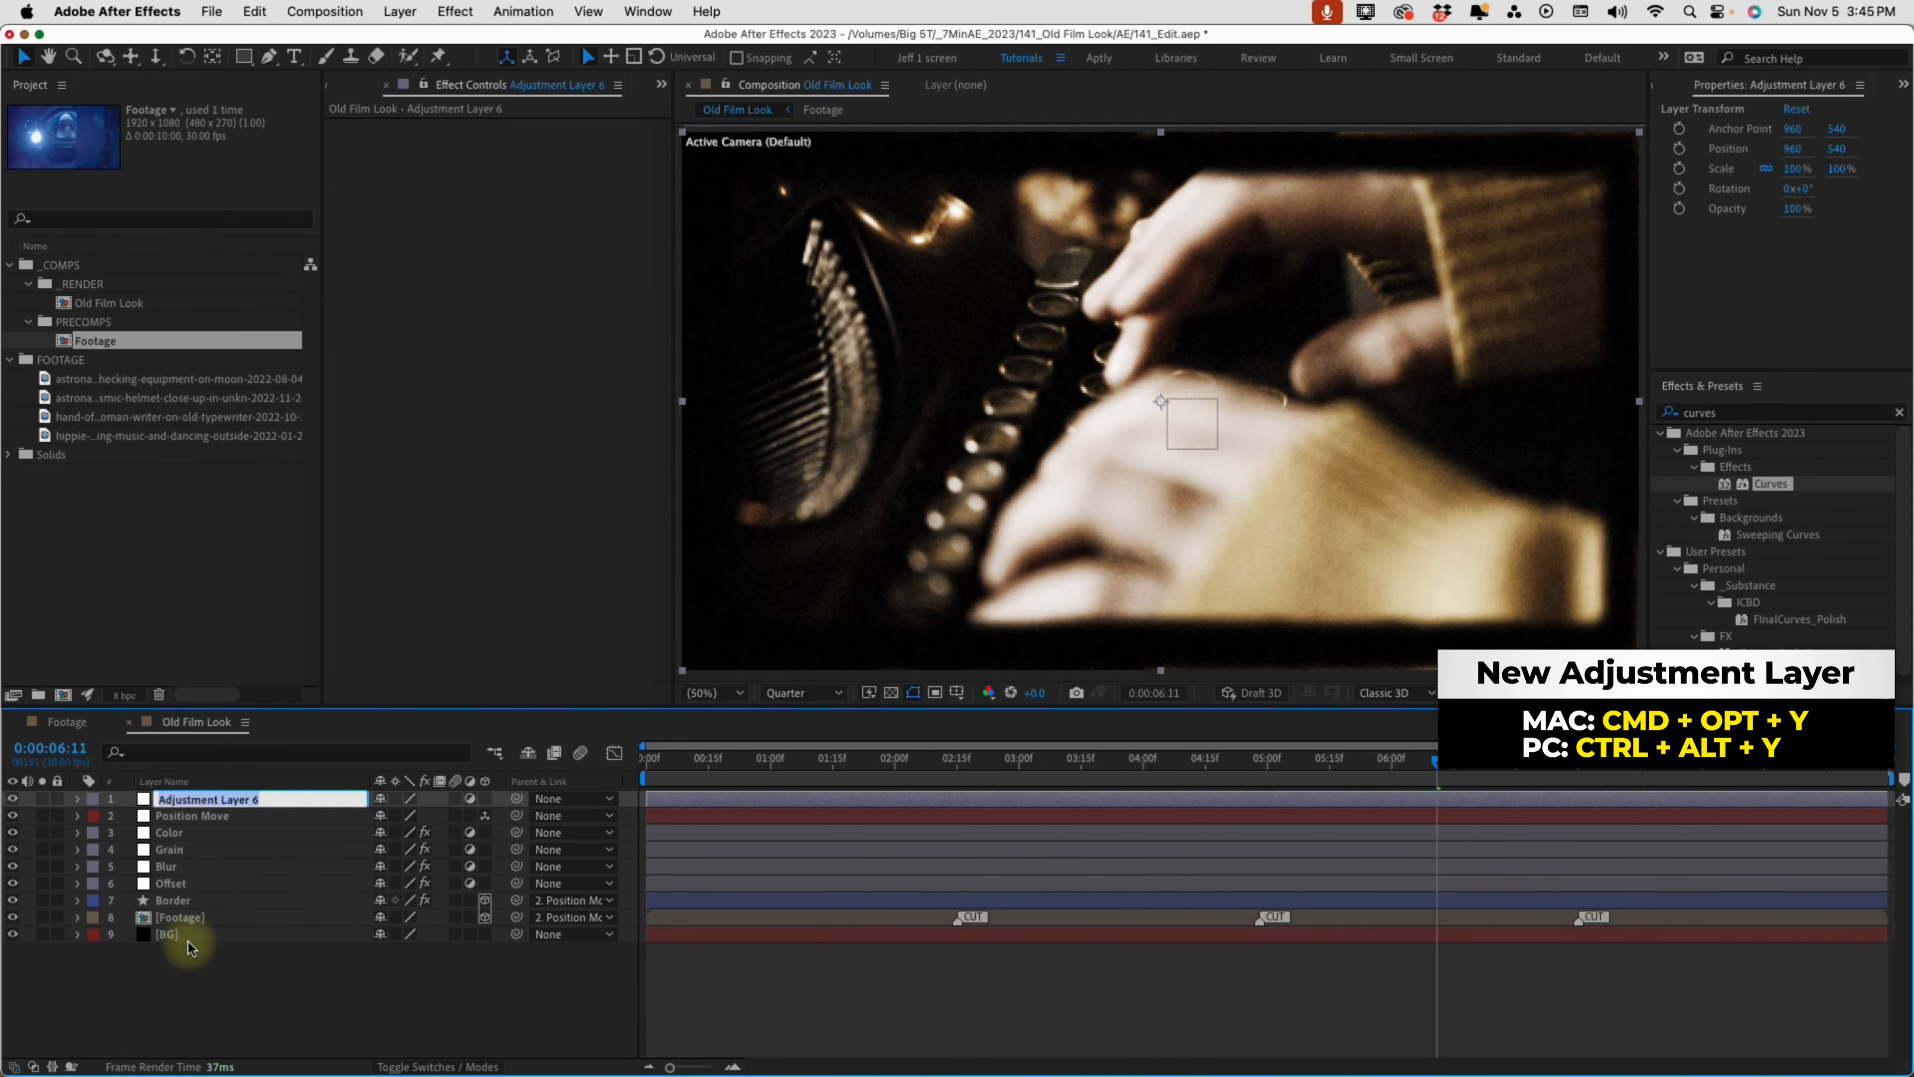
{"action": "type", "text": "Burn Film"}
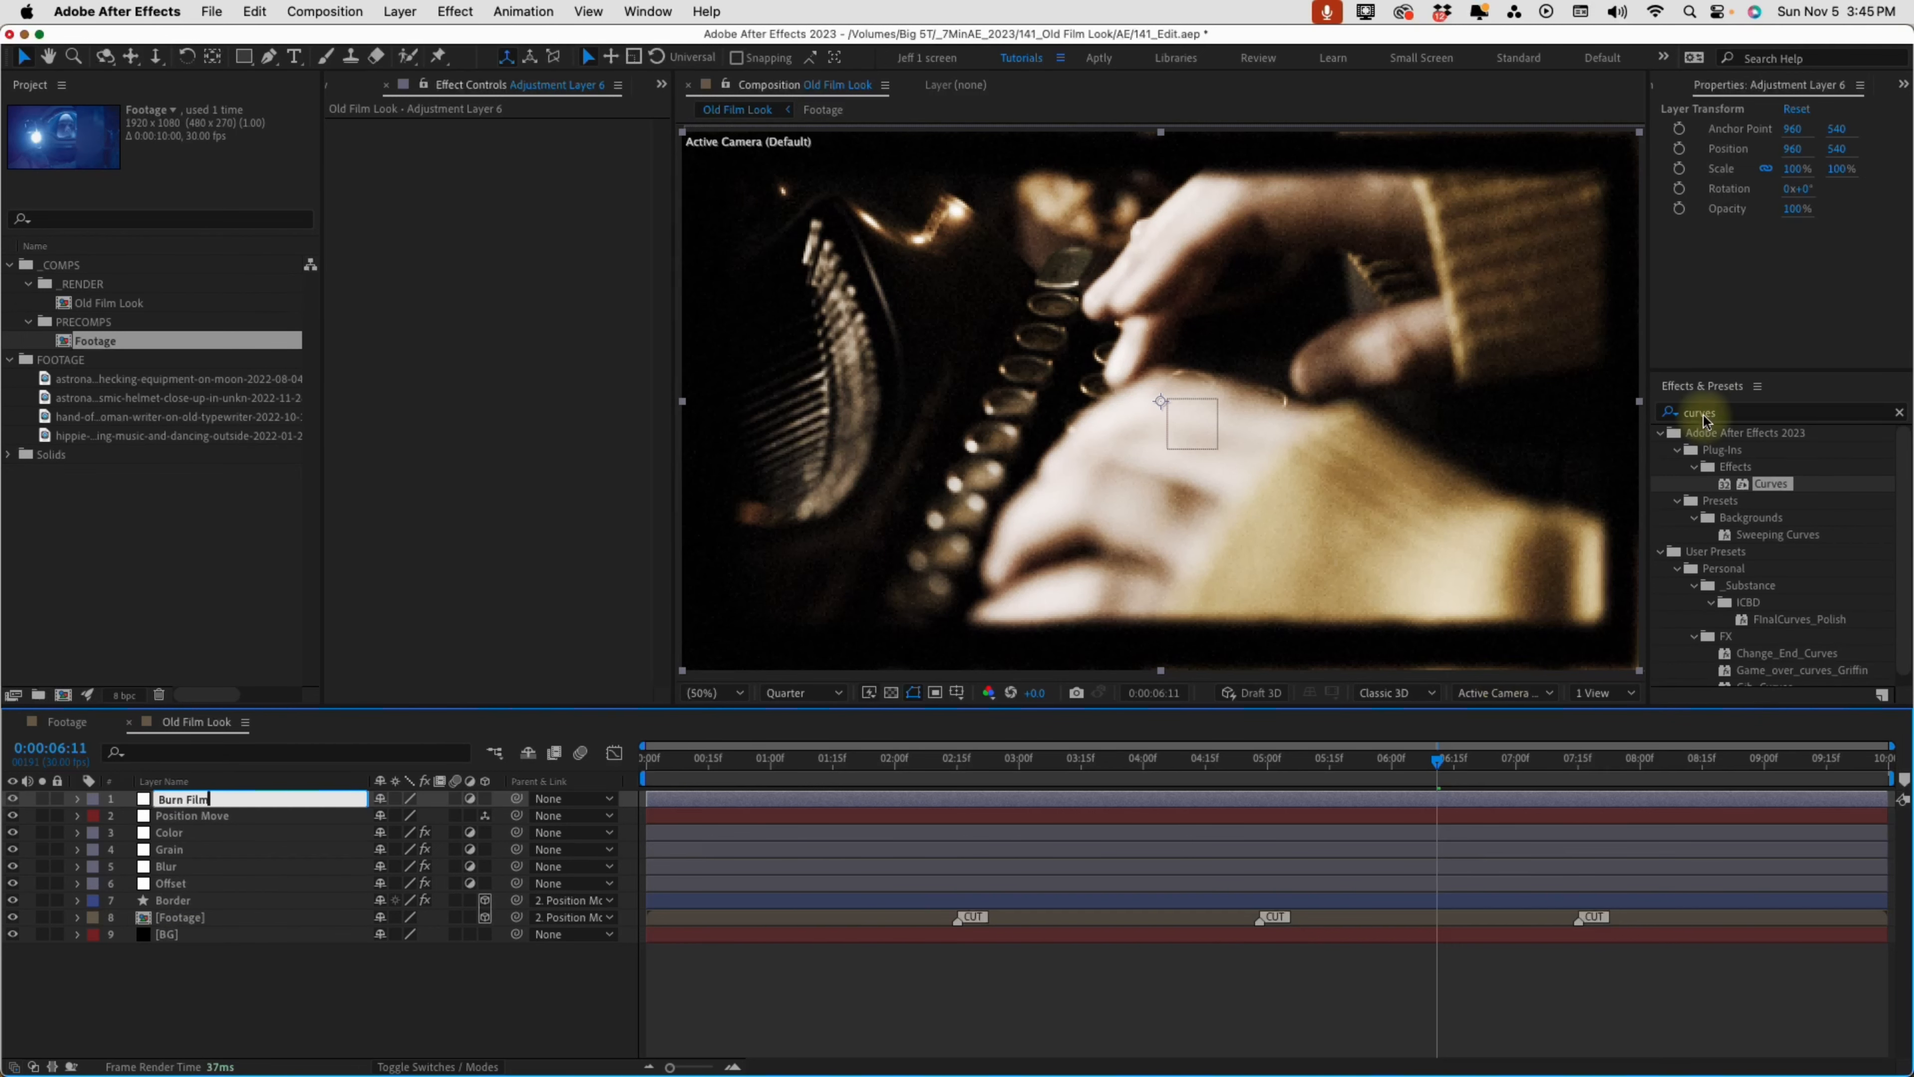
Find the CC Burn Film effect and apply it to the Burn Film adjustment layer
{"action": "left_click", "coordinate": [1733, 410]}
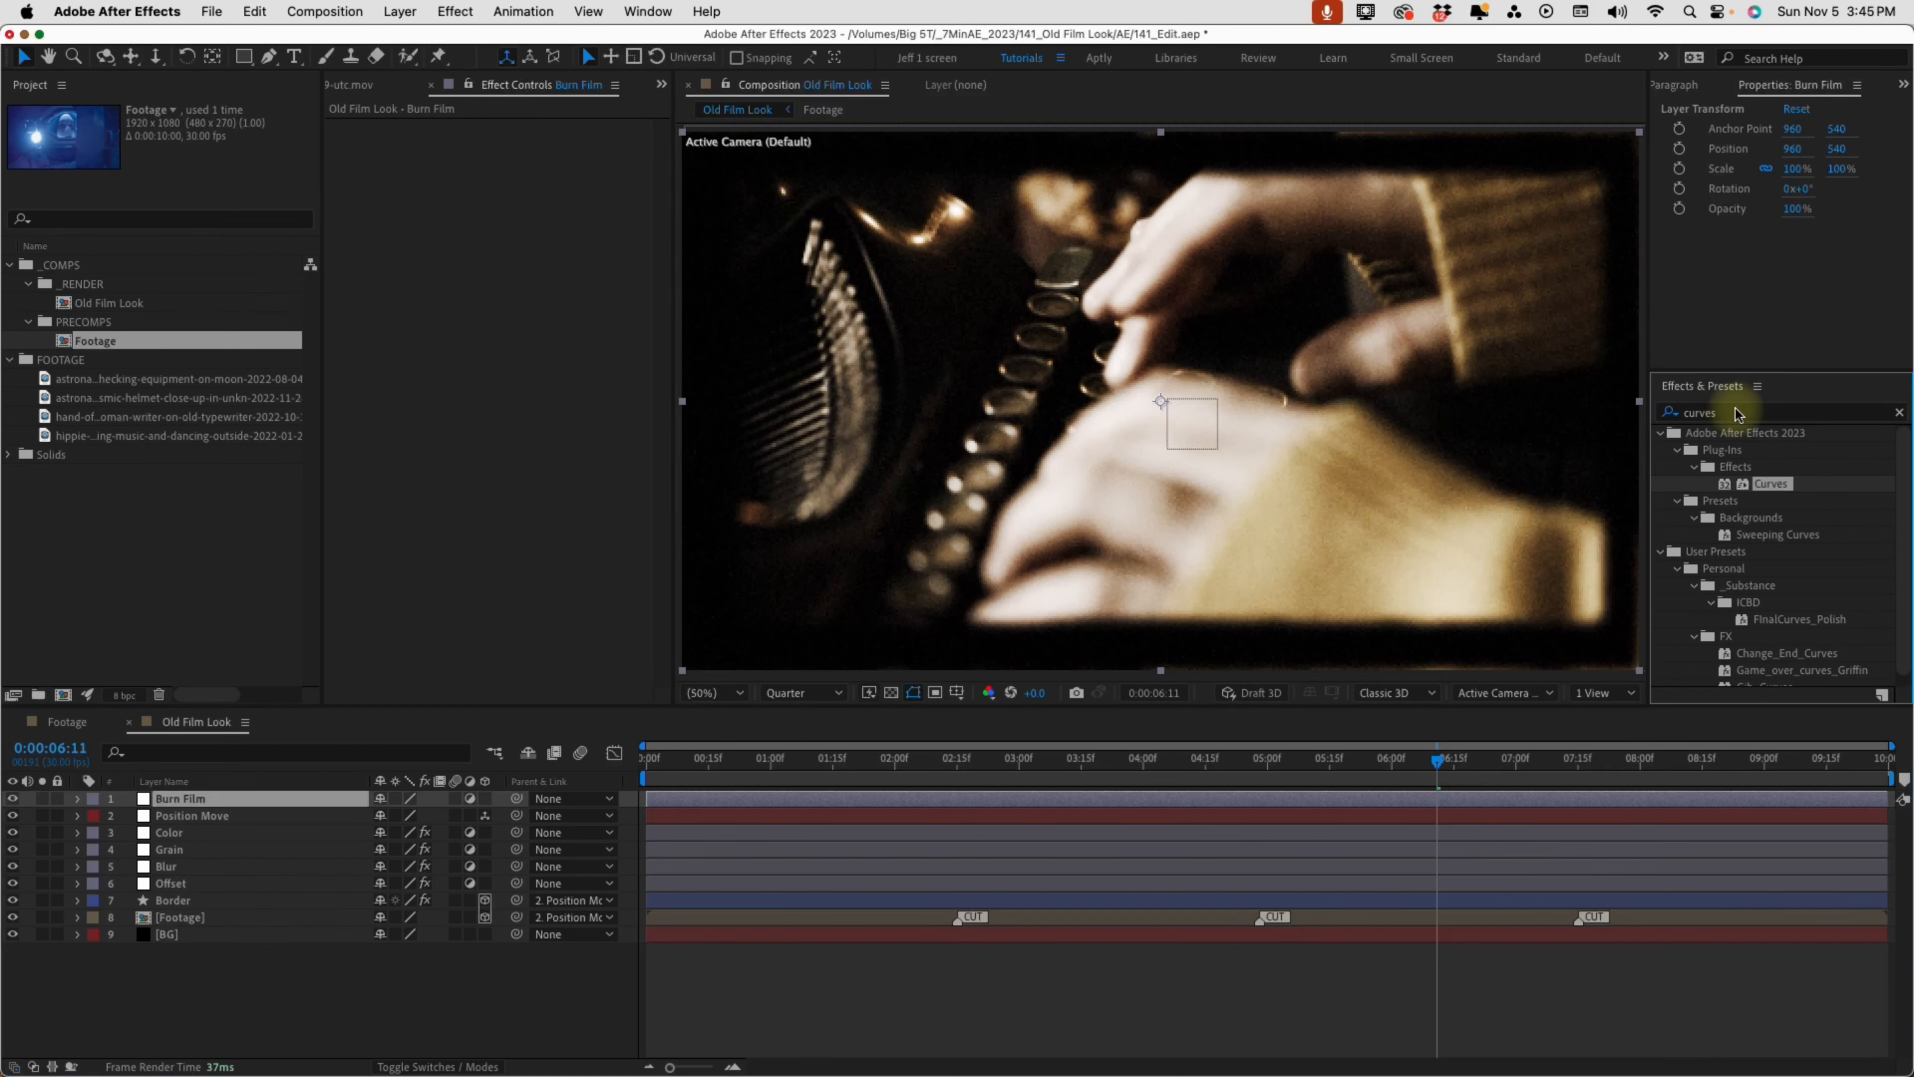
{"action": "type", "text": "burn"}
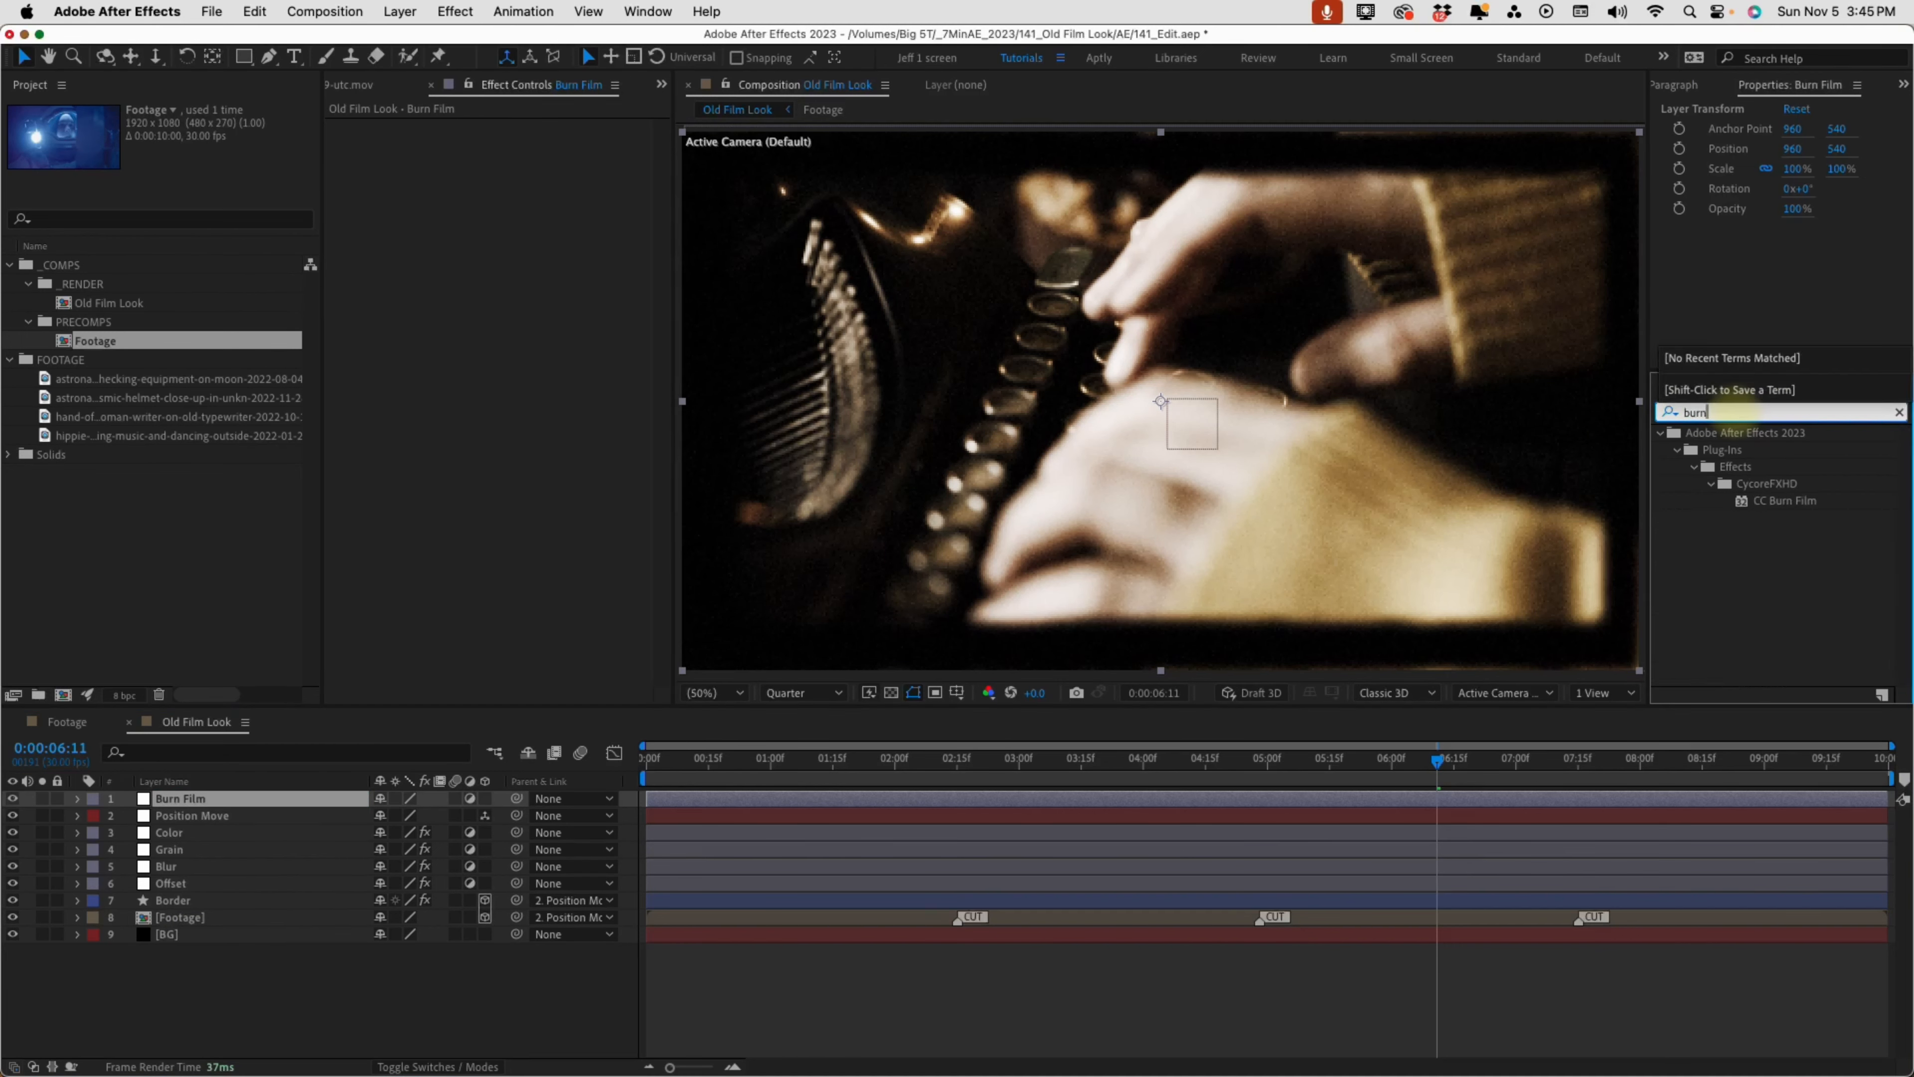
{"action": "double_click", "coordinate": [1786, 501]}
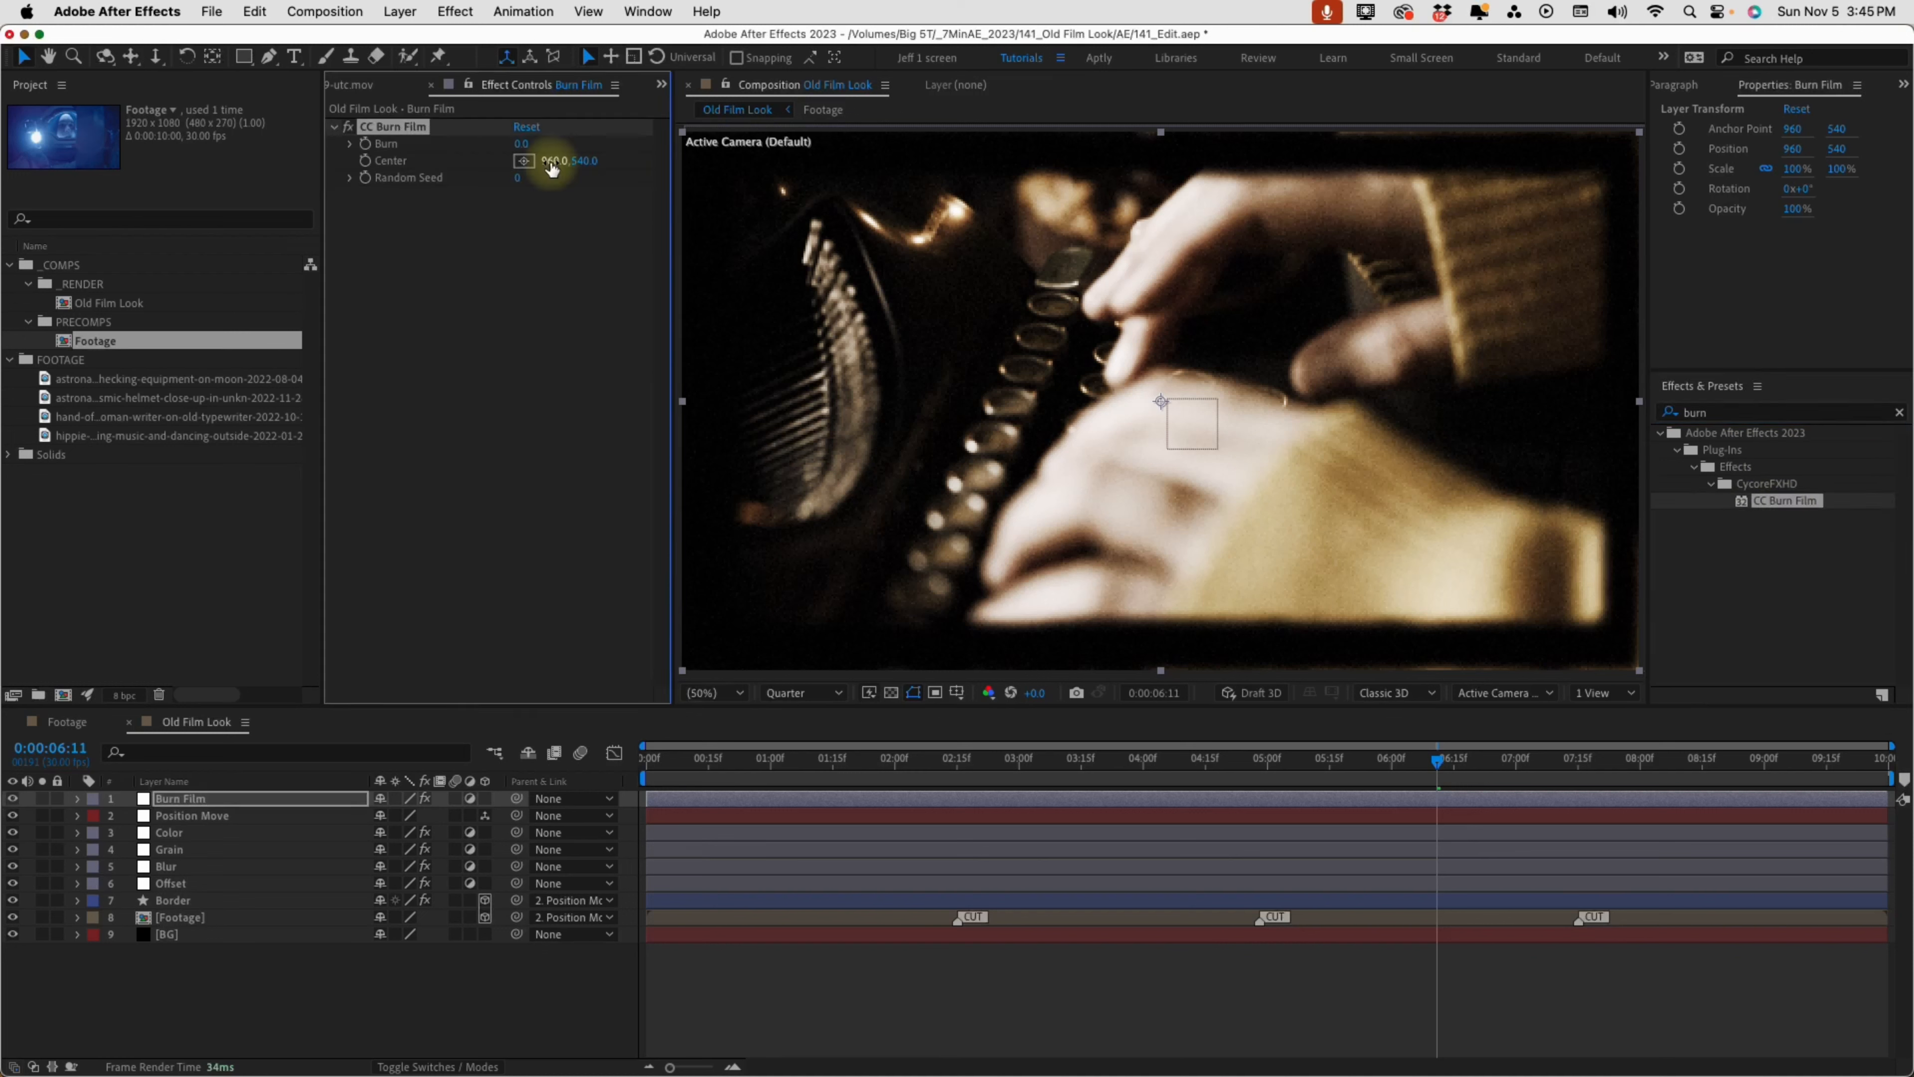
Place the burn center at about 1555, 274 on the upper-right part of the image and set Burn to 12
{"action": "mouse_move", "coordinate": [552, 168]}
{"action": "left_mouse_down"}
{"action": "mouse_move", "coordinate": [814, 116]}
{"action": "mouse_move", "coordinate": [1434, 430]}
{"action": "mouse_move", "coordinate": [1301, 412]}
{"action": "mouse_move", "coordinate": [1417, 272]}
{"action": "mouse_move", "coordinate": [1459, 273]}
{"action": "left_mouse_up"}
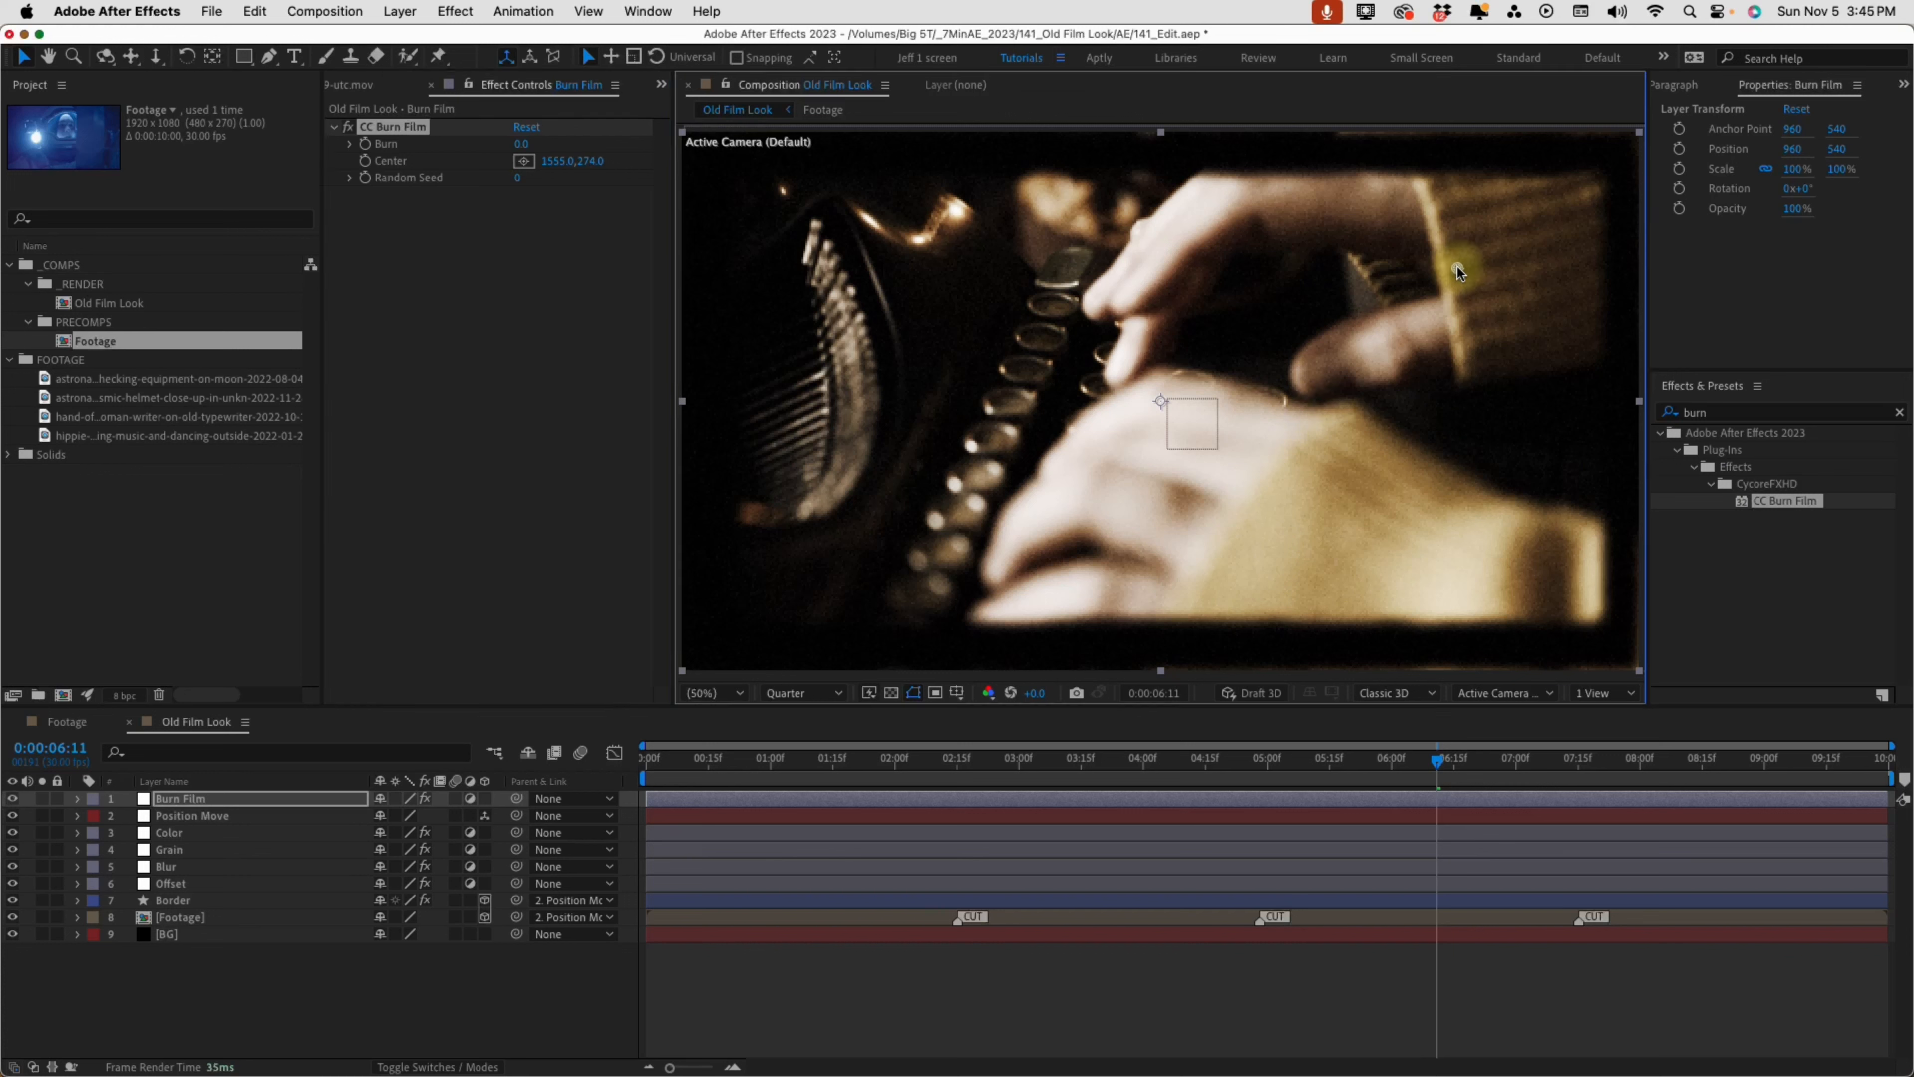
{"action": "left_click", "coordinate": [520, 143]}
{"action": "type", "text": "12"}
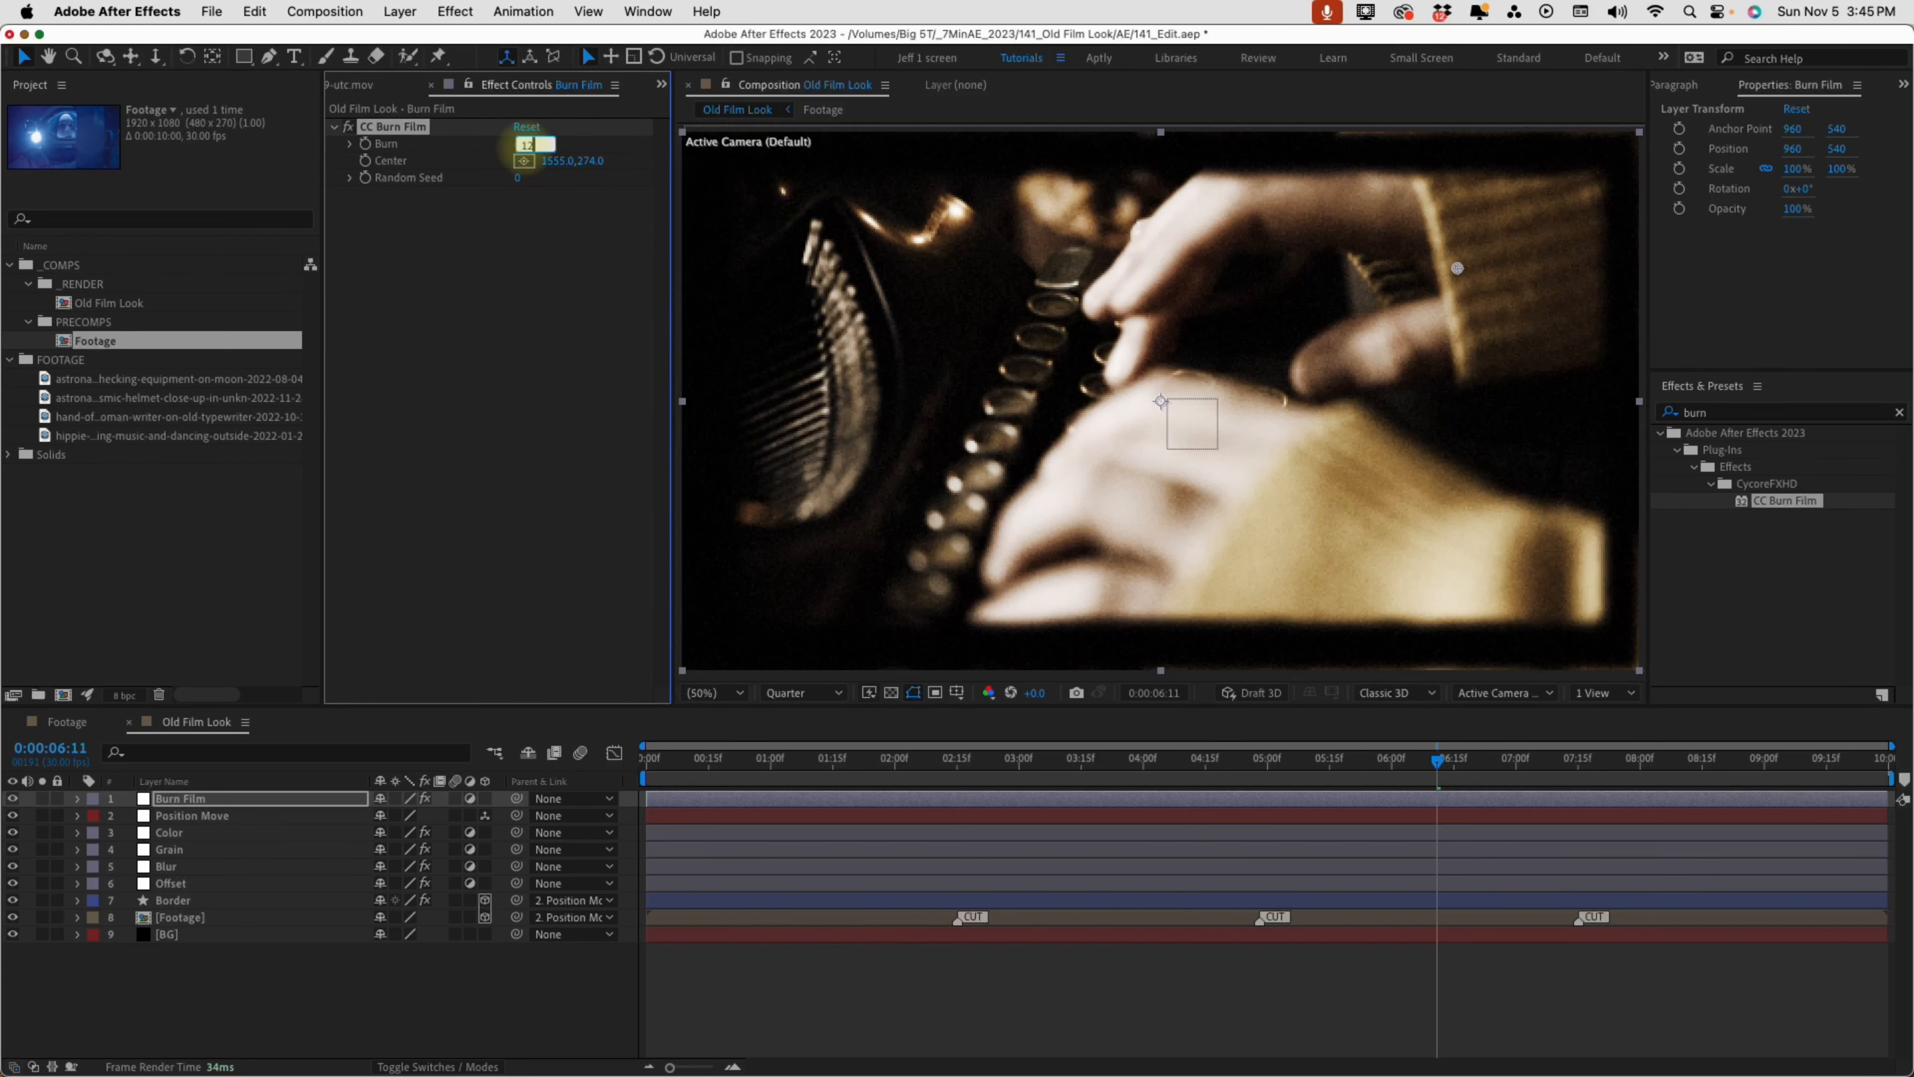
{"action": "key", "text": "Return"}
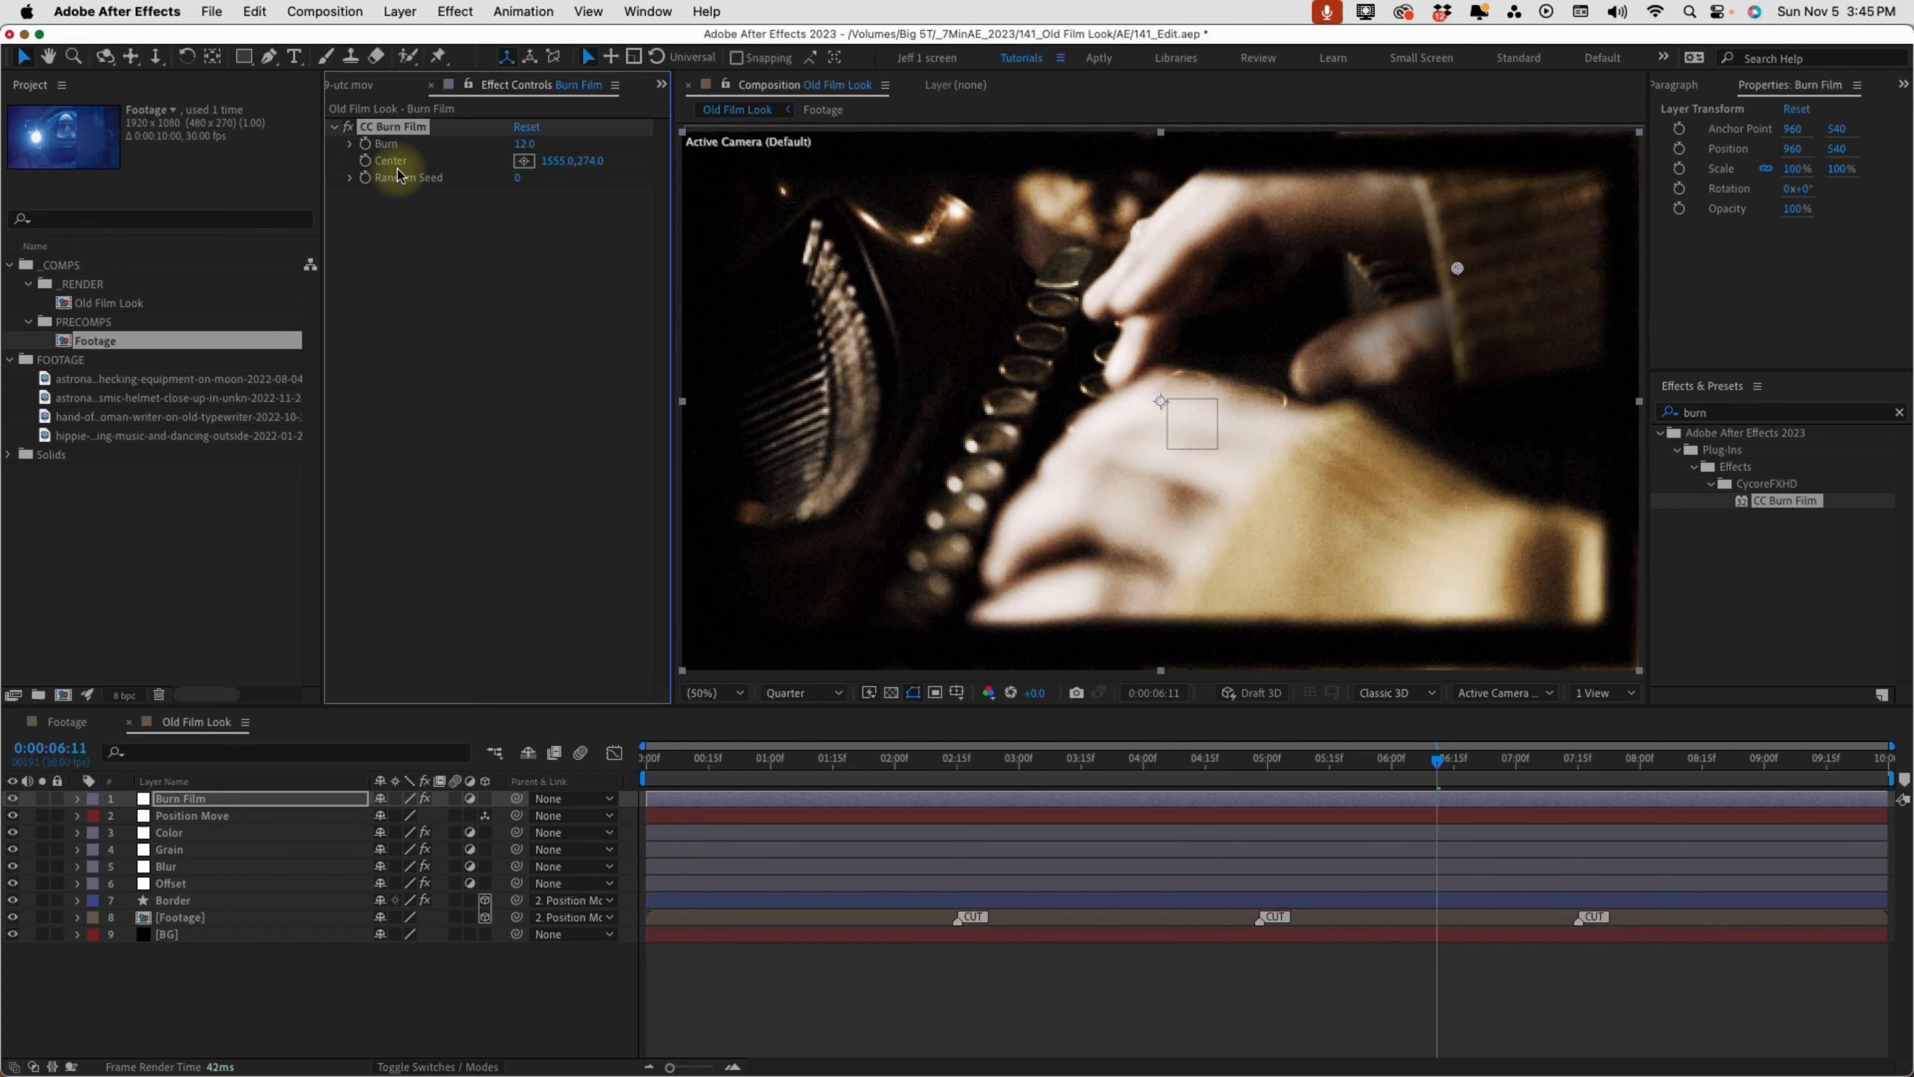
Add the expression "time" to the CC Burn Film Random Seed and preview the composition
{"action": "left_click", "coordinate": [365, 177], "text": "alt"}
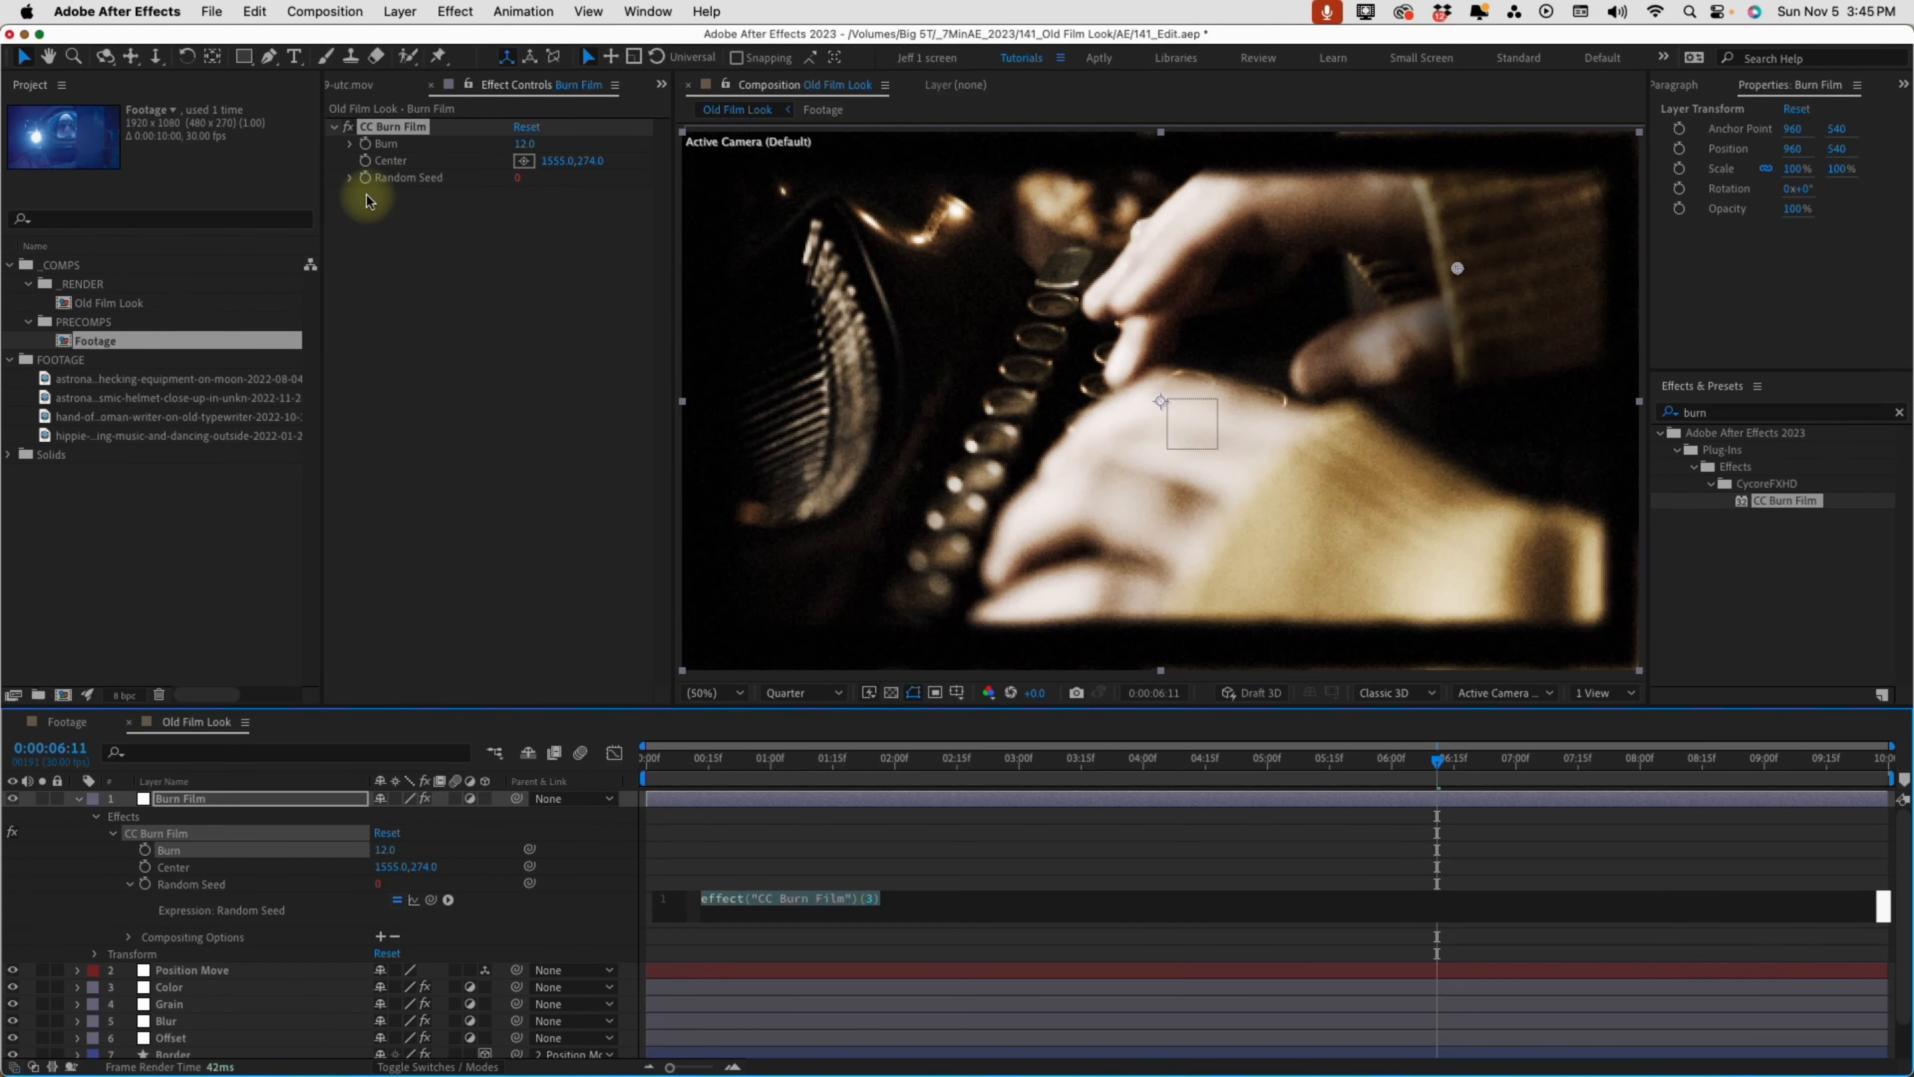
{"action": "type", "text": "time"}
{"action": "key", "text": "KP_Enter"}
{"action": "key", "text": "space"}
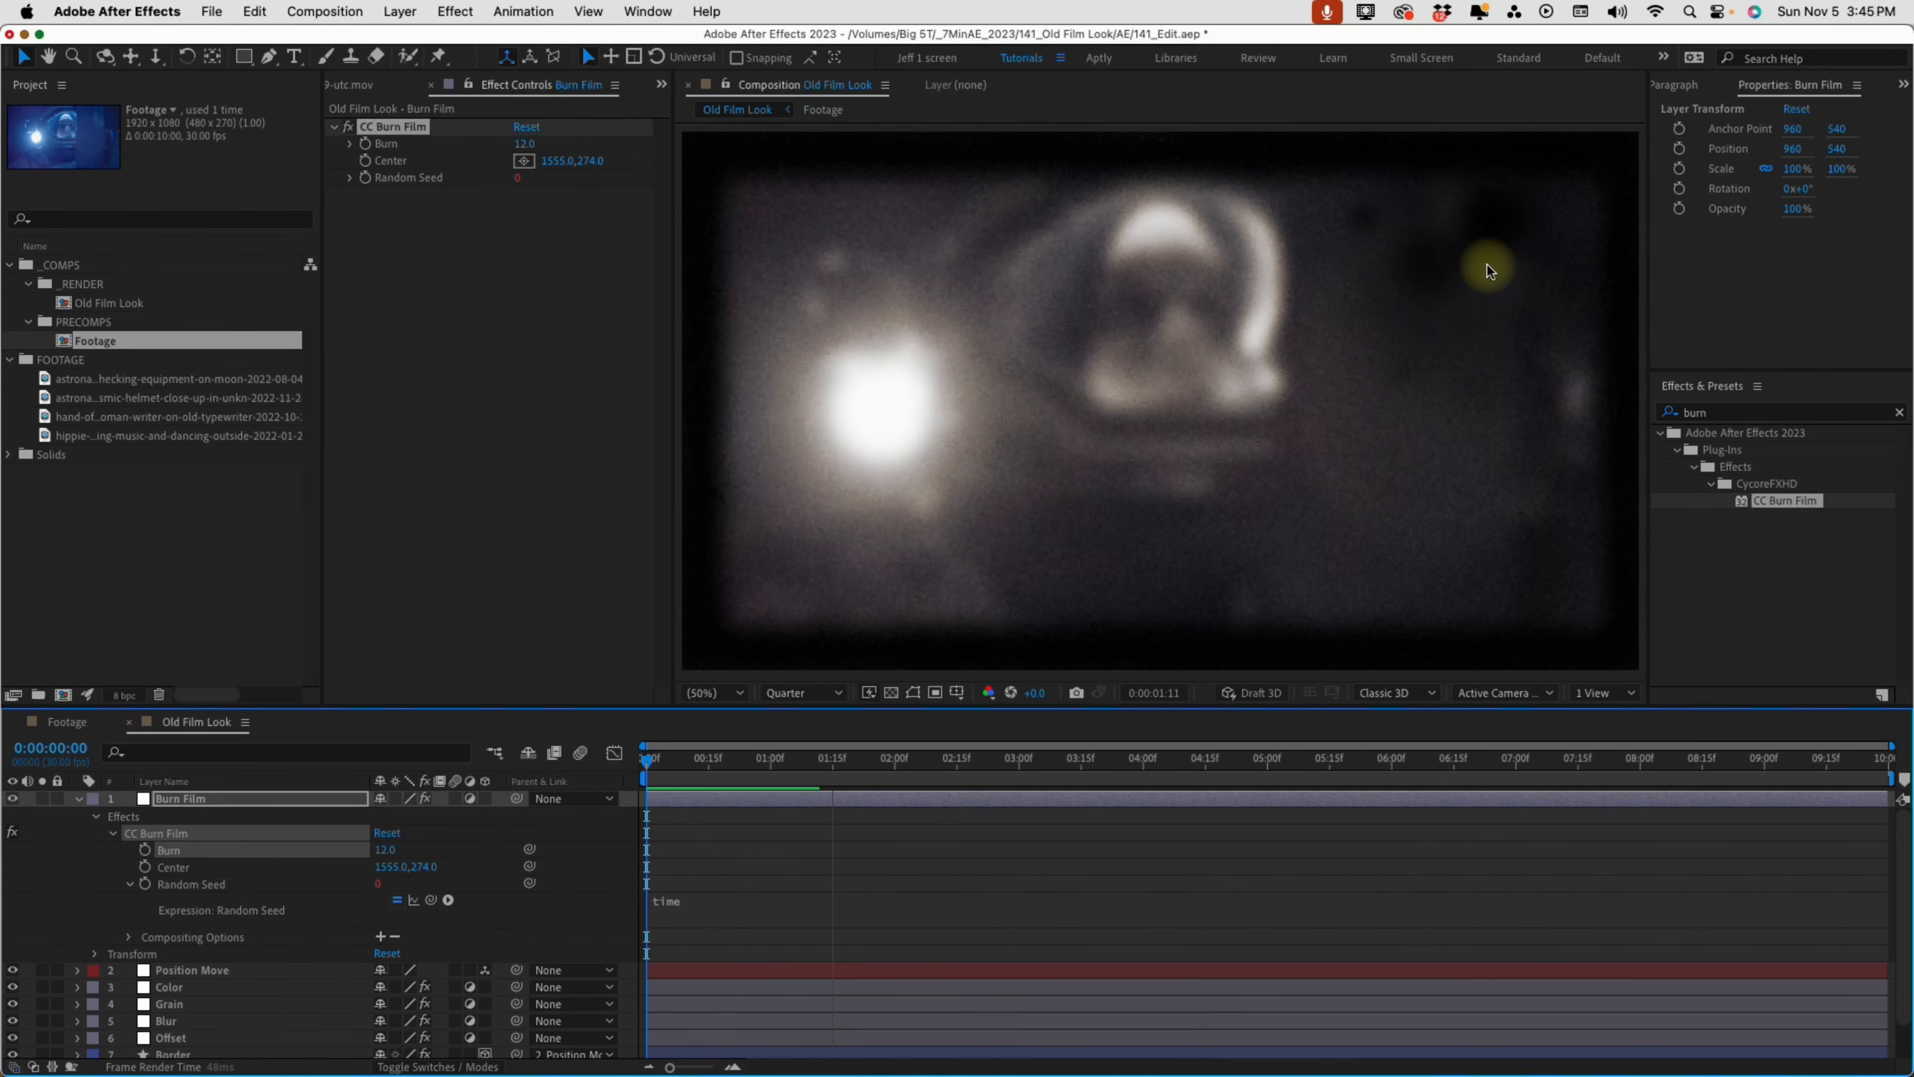
Disable the Random Seed expression and preview the composition to compare the burn spots without it
{"action": "left_click", "coordinate": [399, 897]}
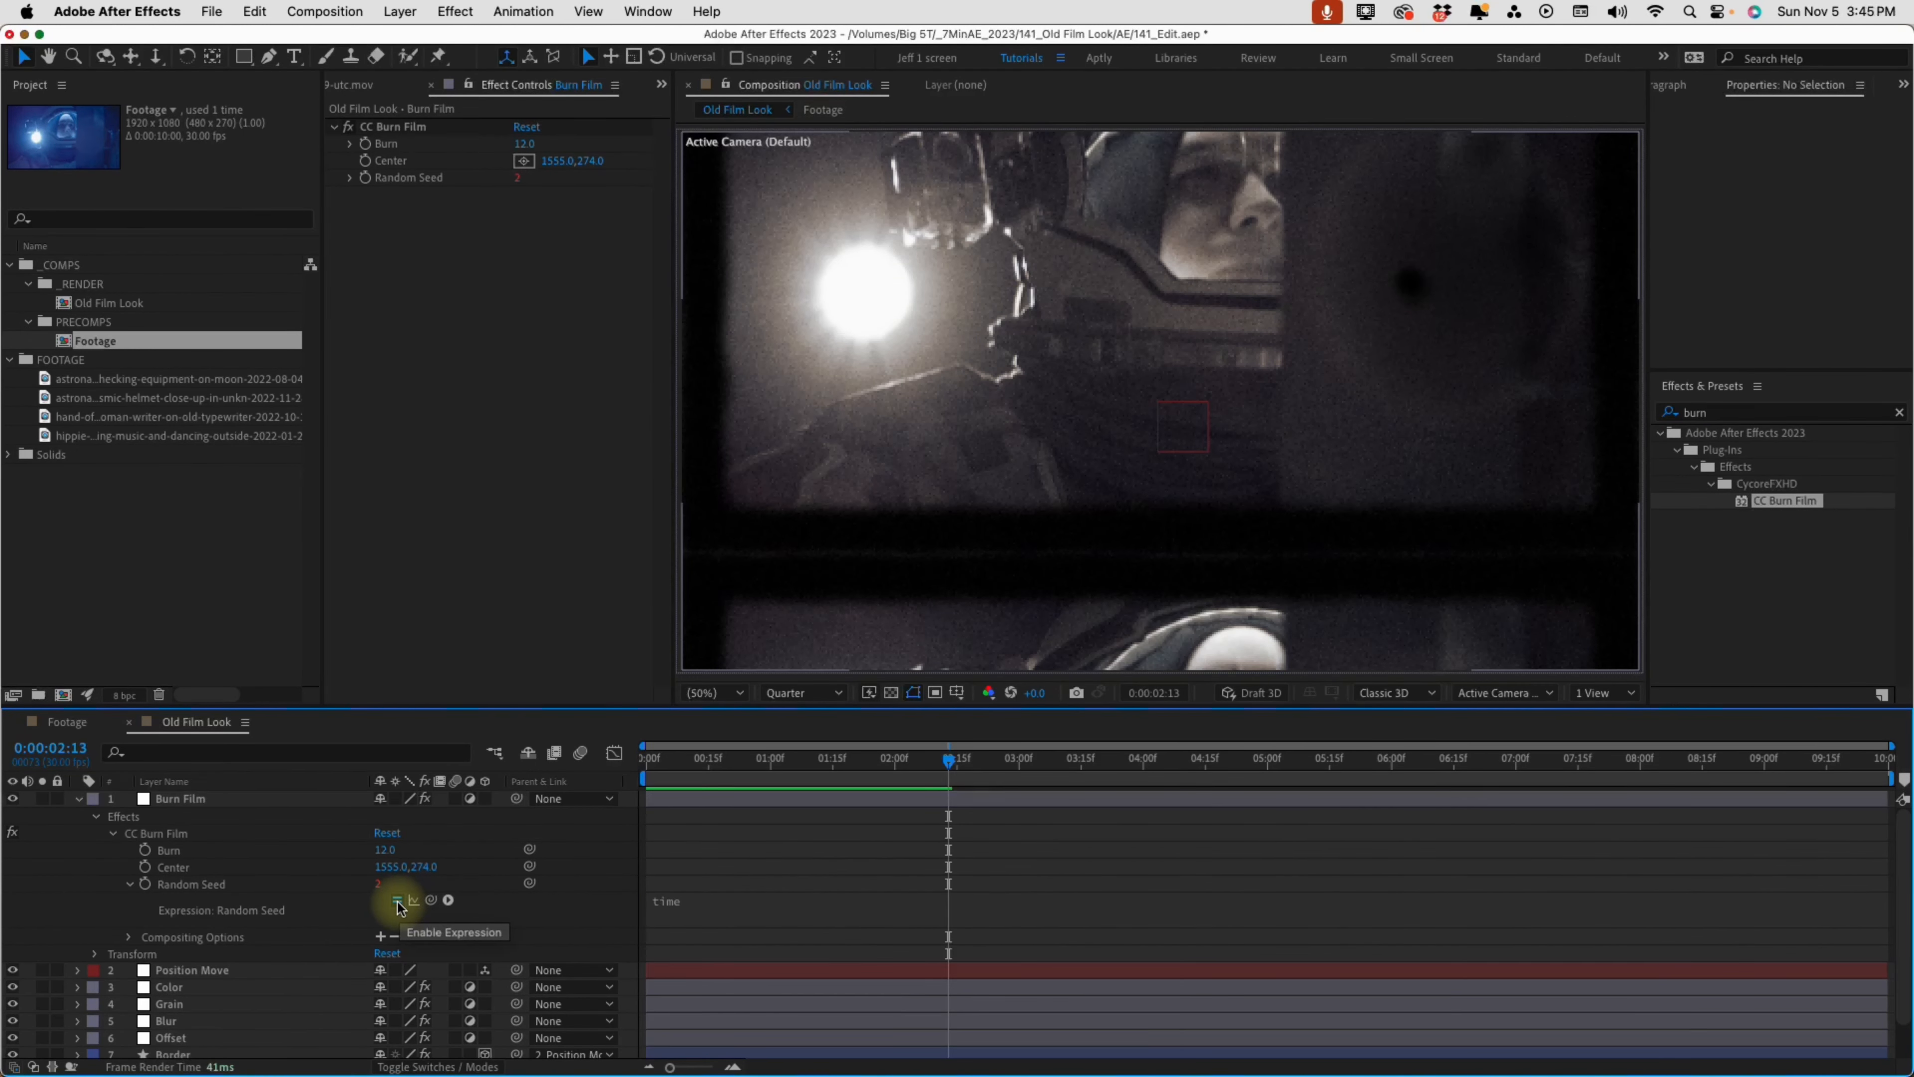
{"action": "left_click", "coordinate": [398, 902]}
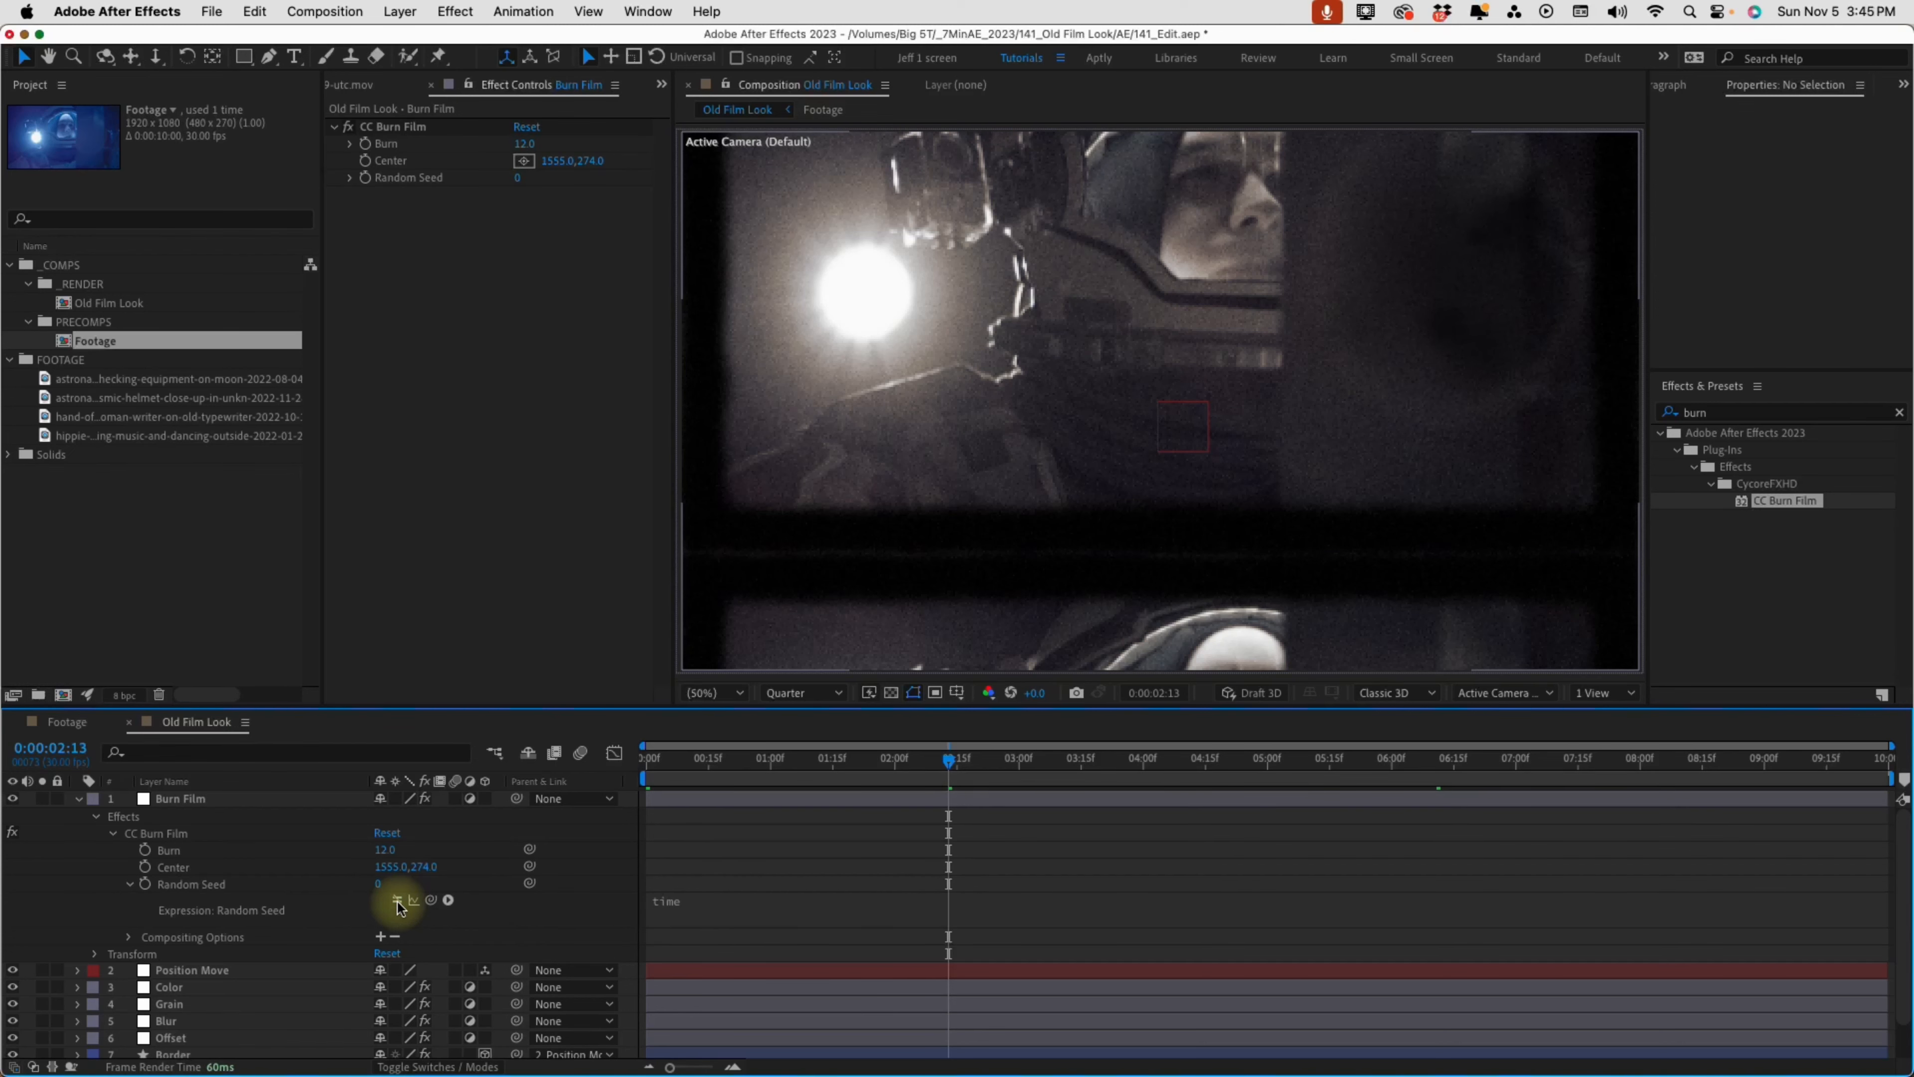
{"action": "key", "text": "space"}
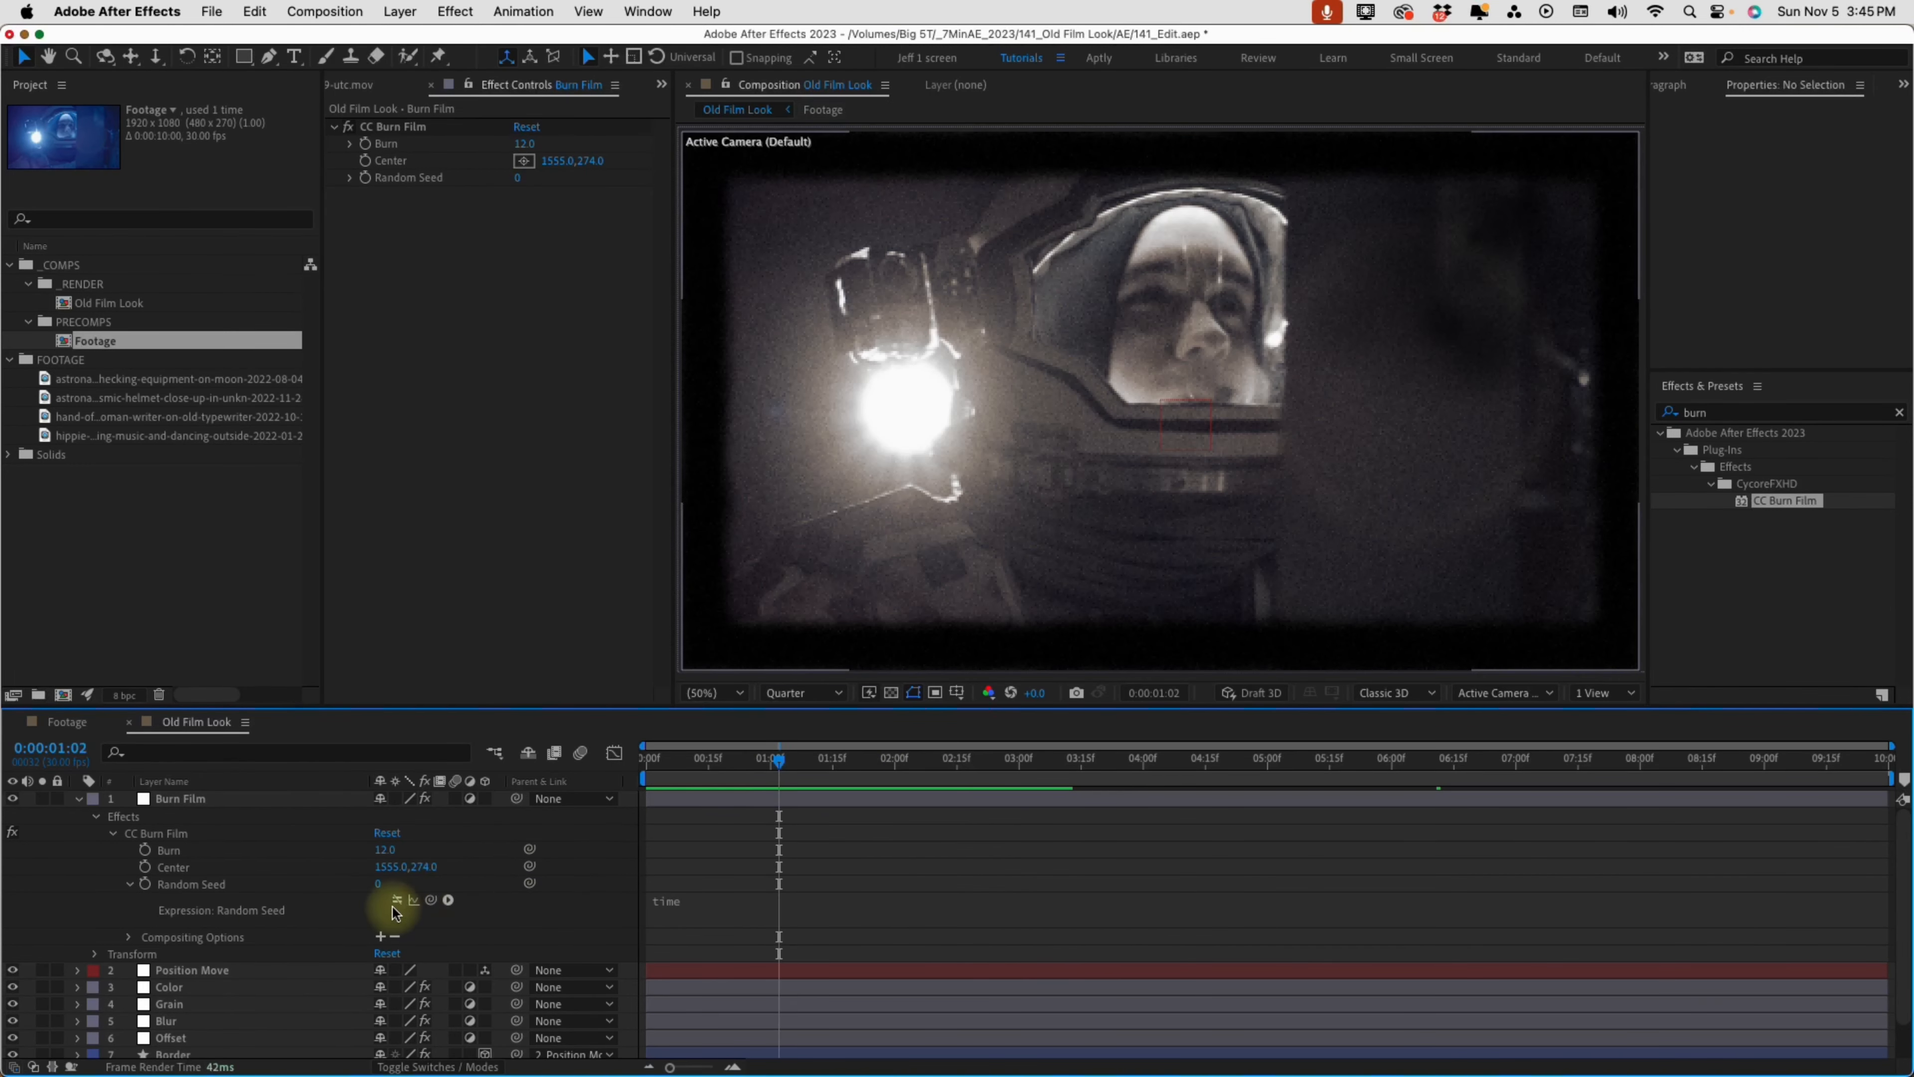
Set the Burn Film layer's Burn to 25 and move its center toward the upper-right corner, about 1837, 100
{"action": "left_click", "coordinate": [823, 796]}
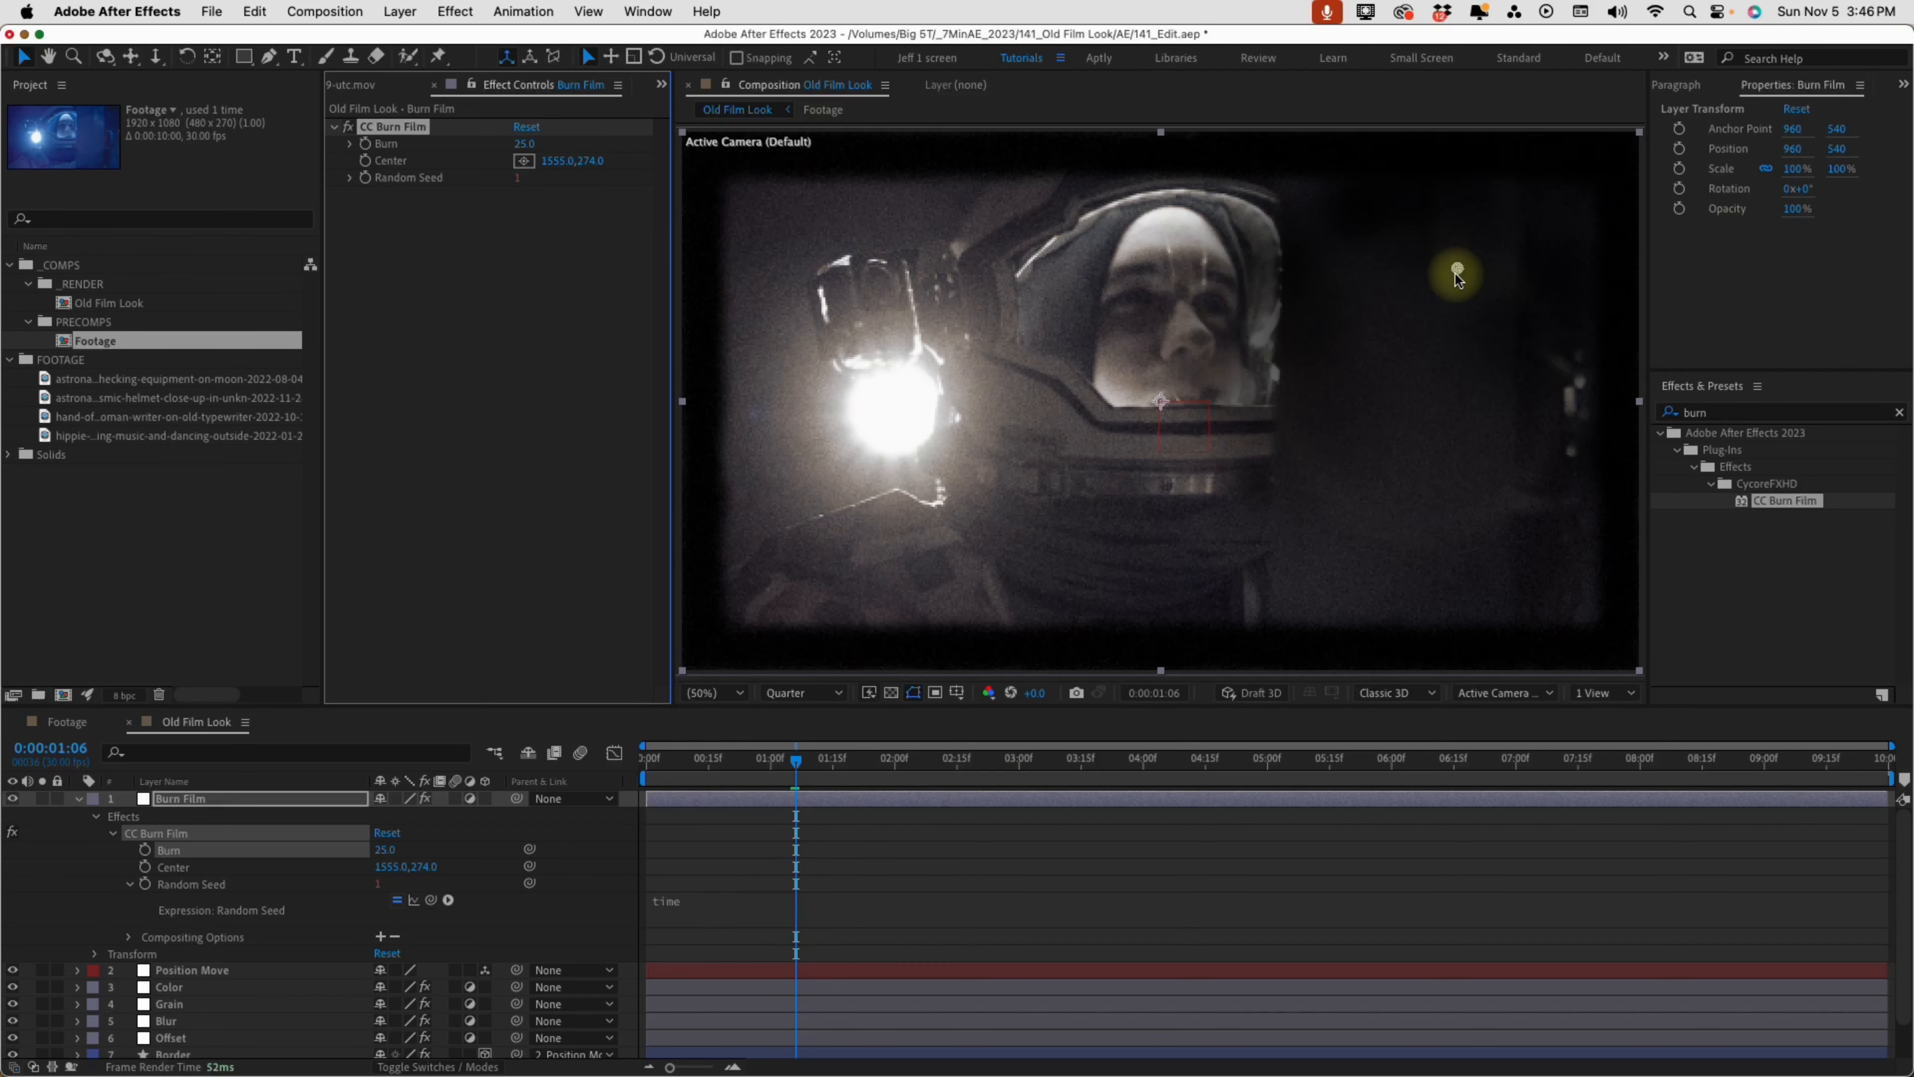
{"action": "mouse_move", "coordinate": [1457, 268]}
{"action": "left_mouse_down"}
{"action": "mouse_move", "coordinate": [1515, 257]}
{"action": "mouse_move", "coordinate": [1589, 184]}
{"action": "left_mouse_up"}
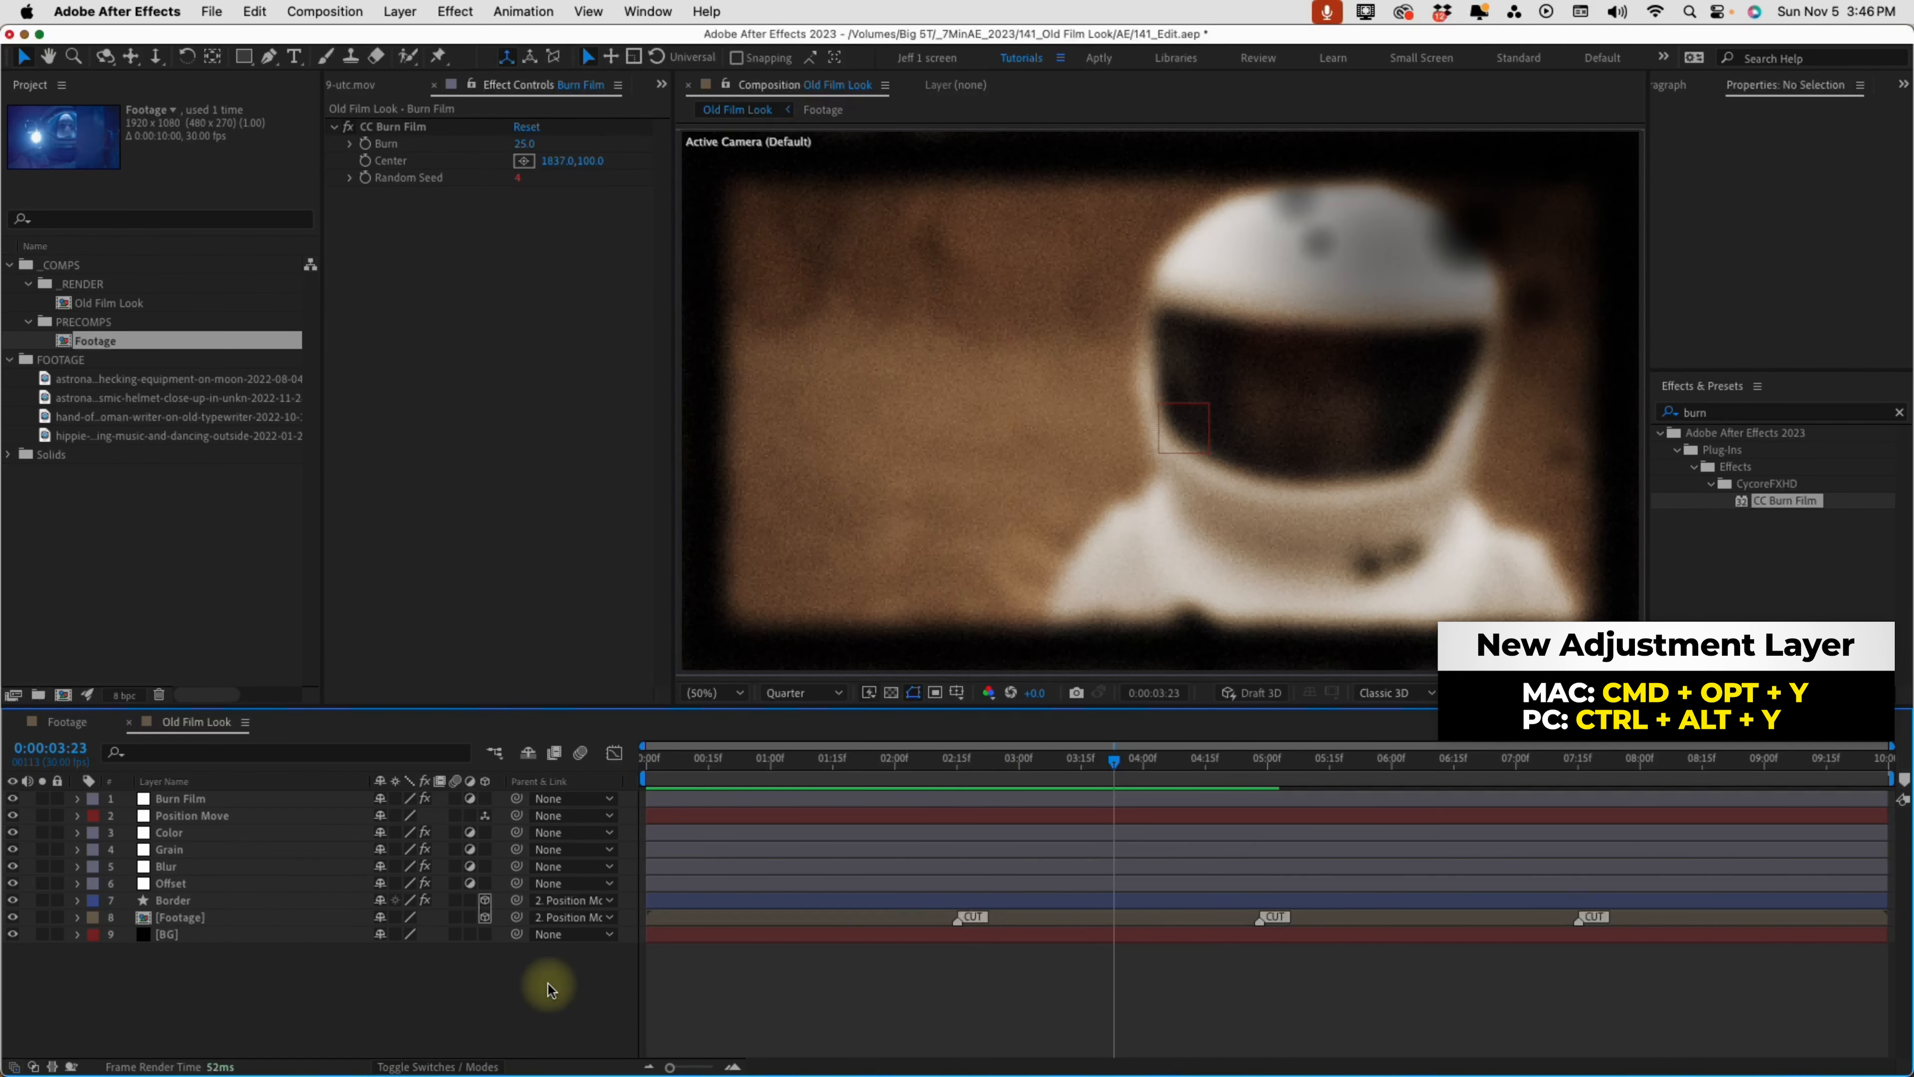
Create an adjustment layer at the top of the layer stack and name it Scratches
{"action": "key", "text": "super+alt+y"}
{"action": "key", "text": "Return"}
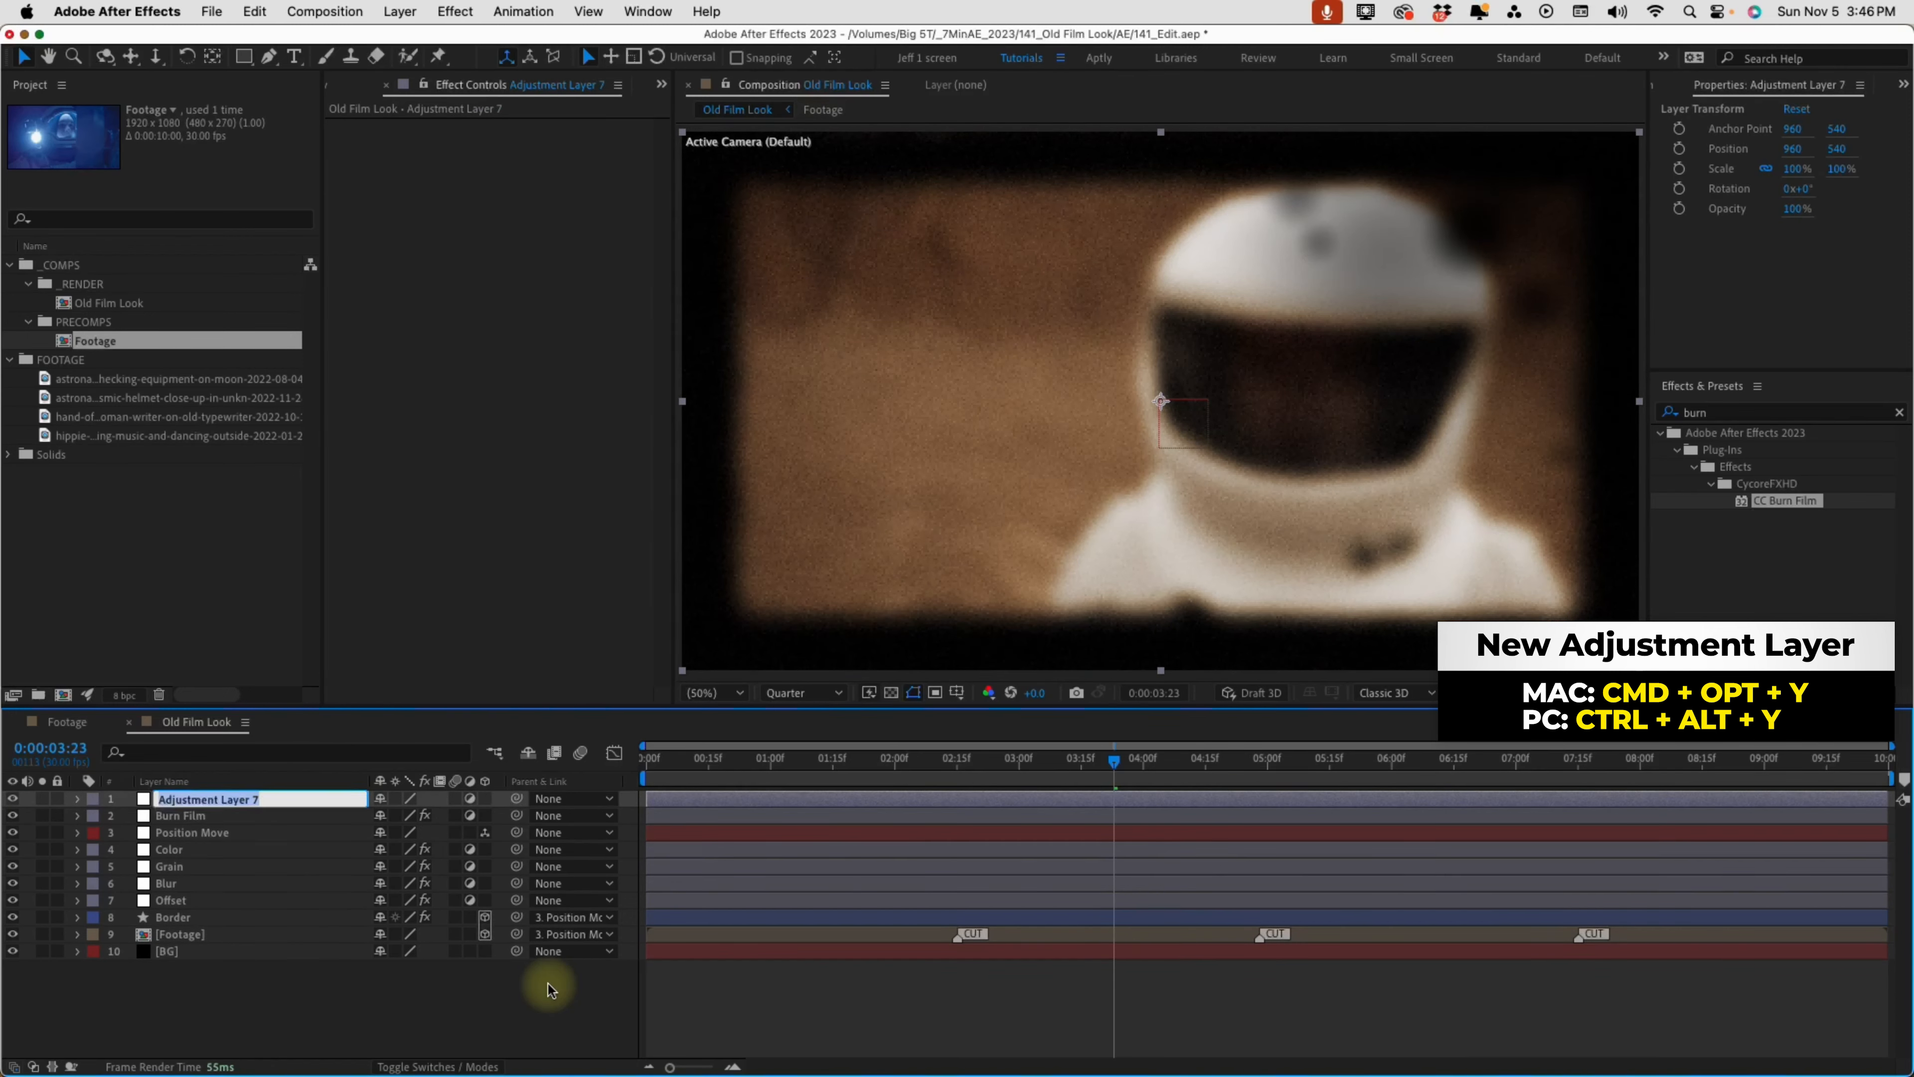
{"action": "type", "text": "Scratches"}
{"action": "key", "text": "Return"}
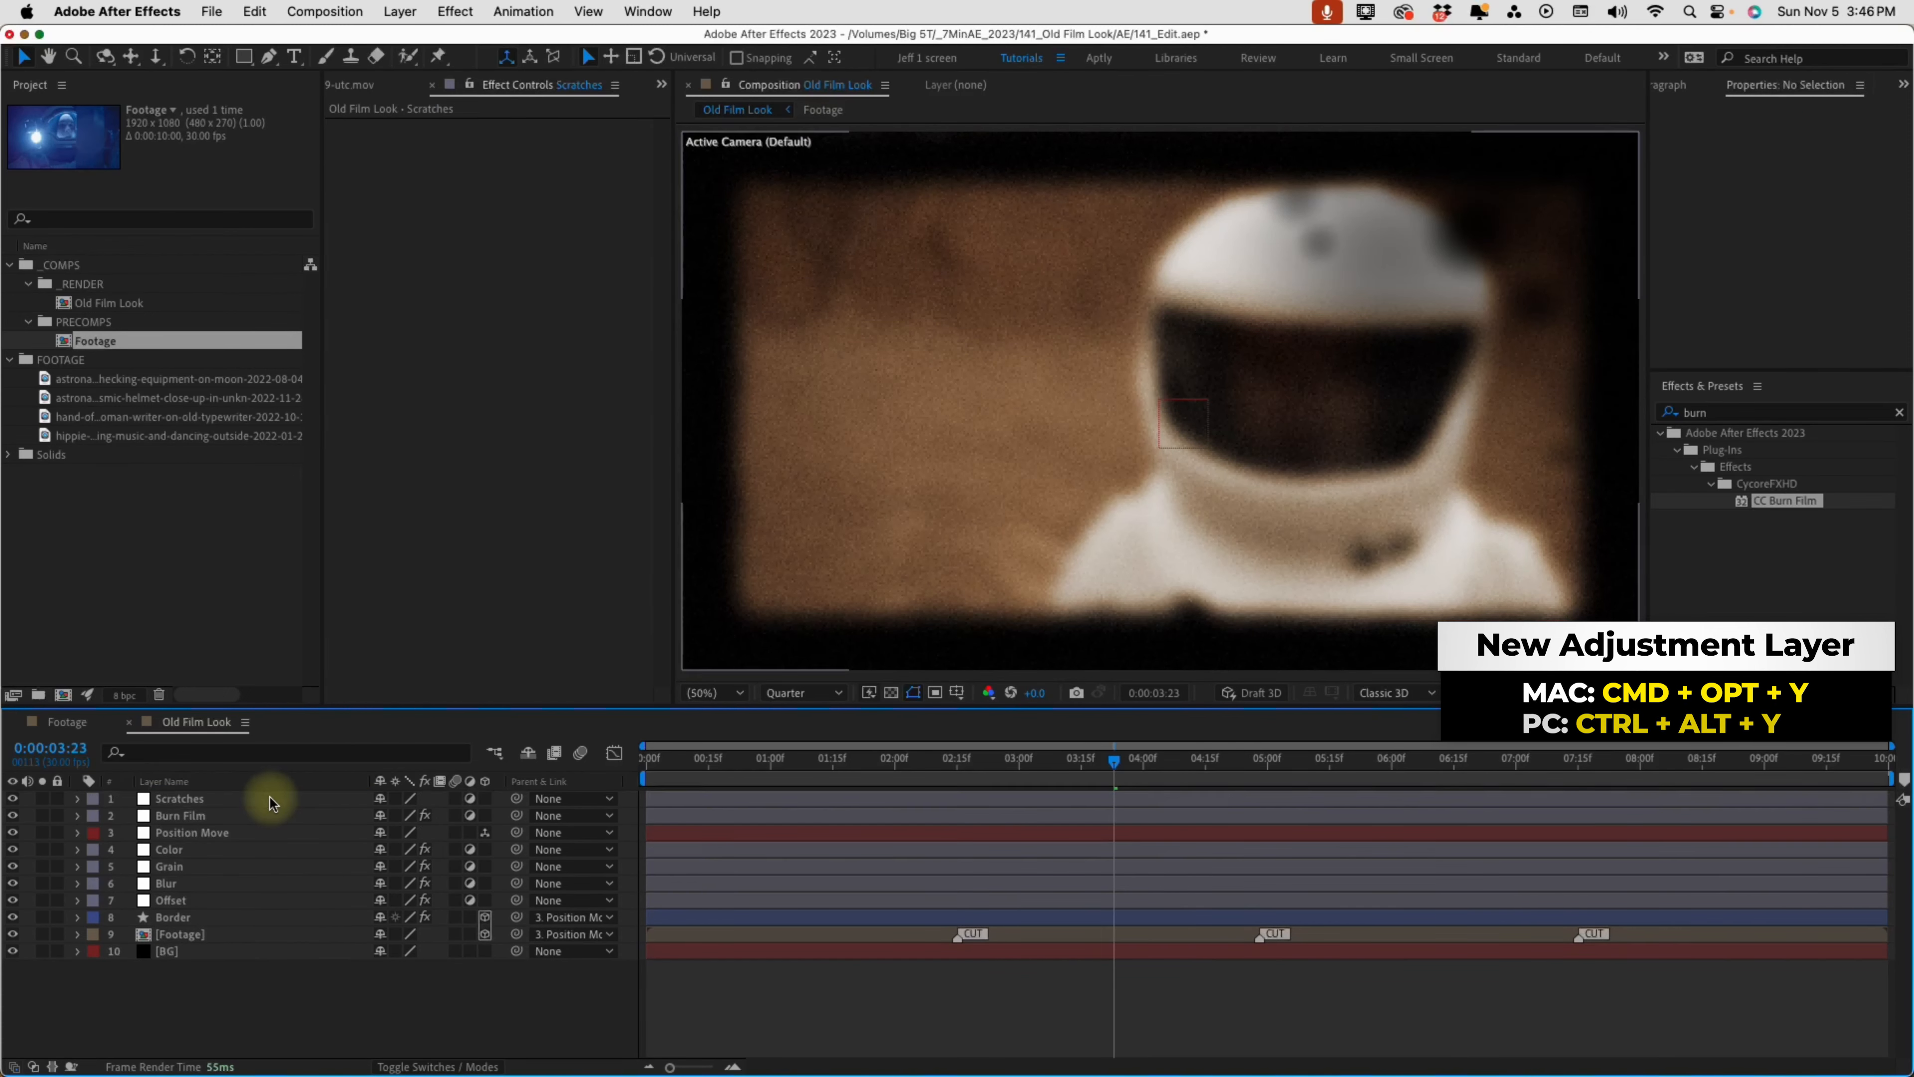
Find the Fractal Noise effect and apply it to the Scratches layer
{"action": "left_click", "coordinate": [1731, 414]}
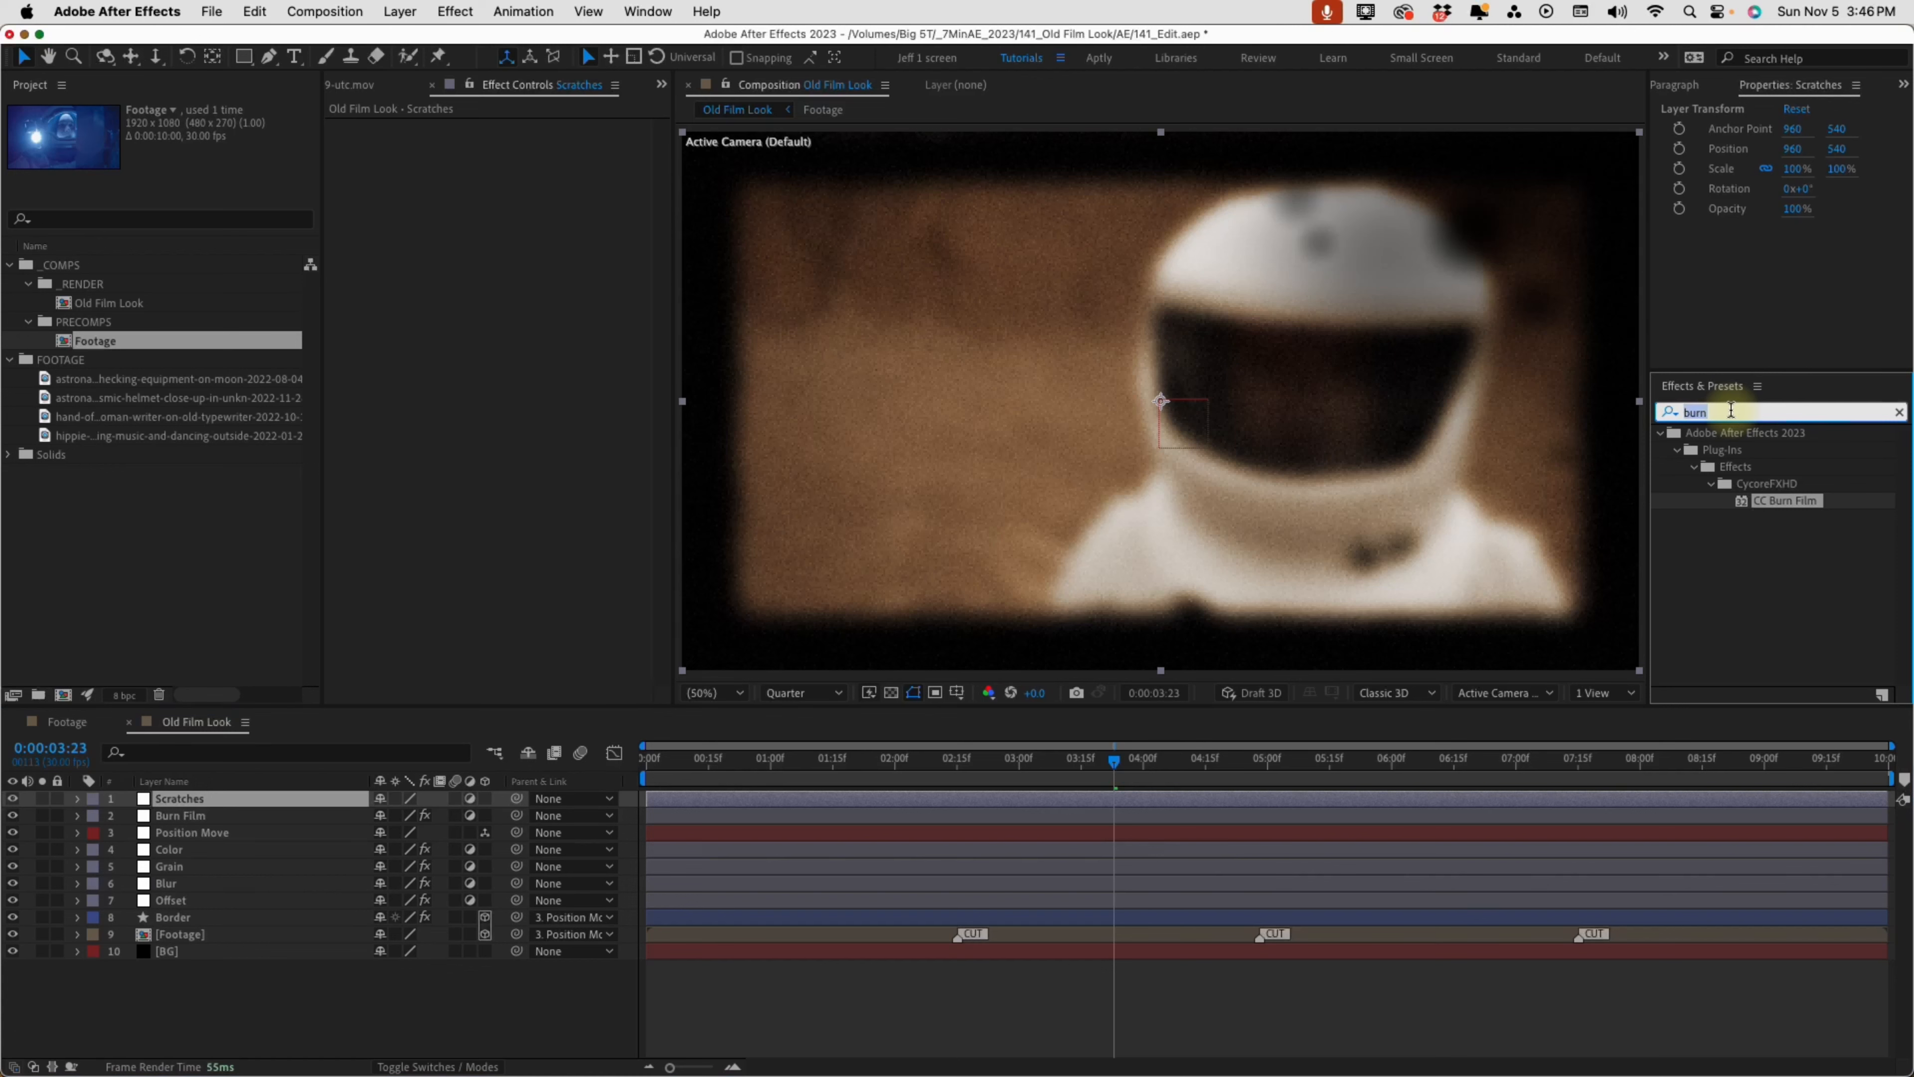
{"action": "type", "text": "fractal"}
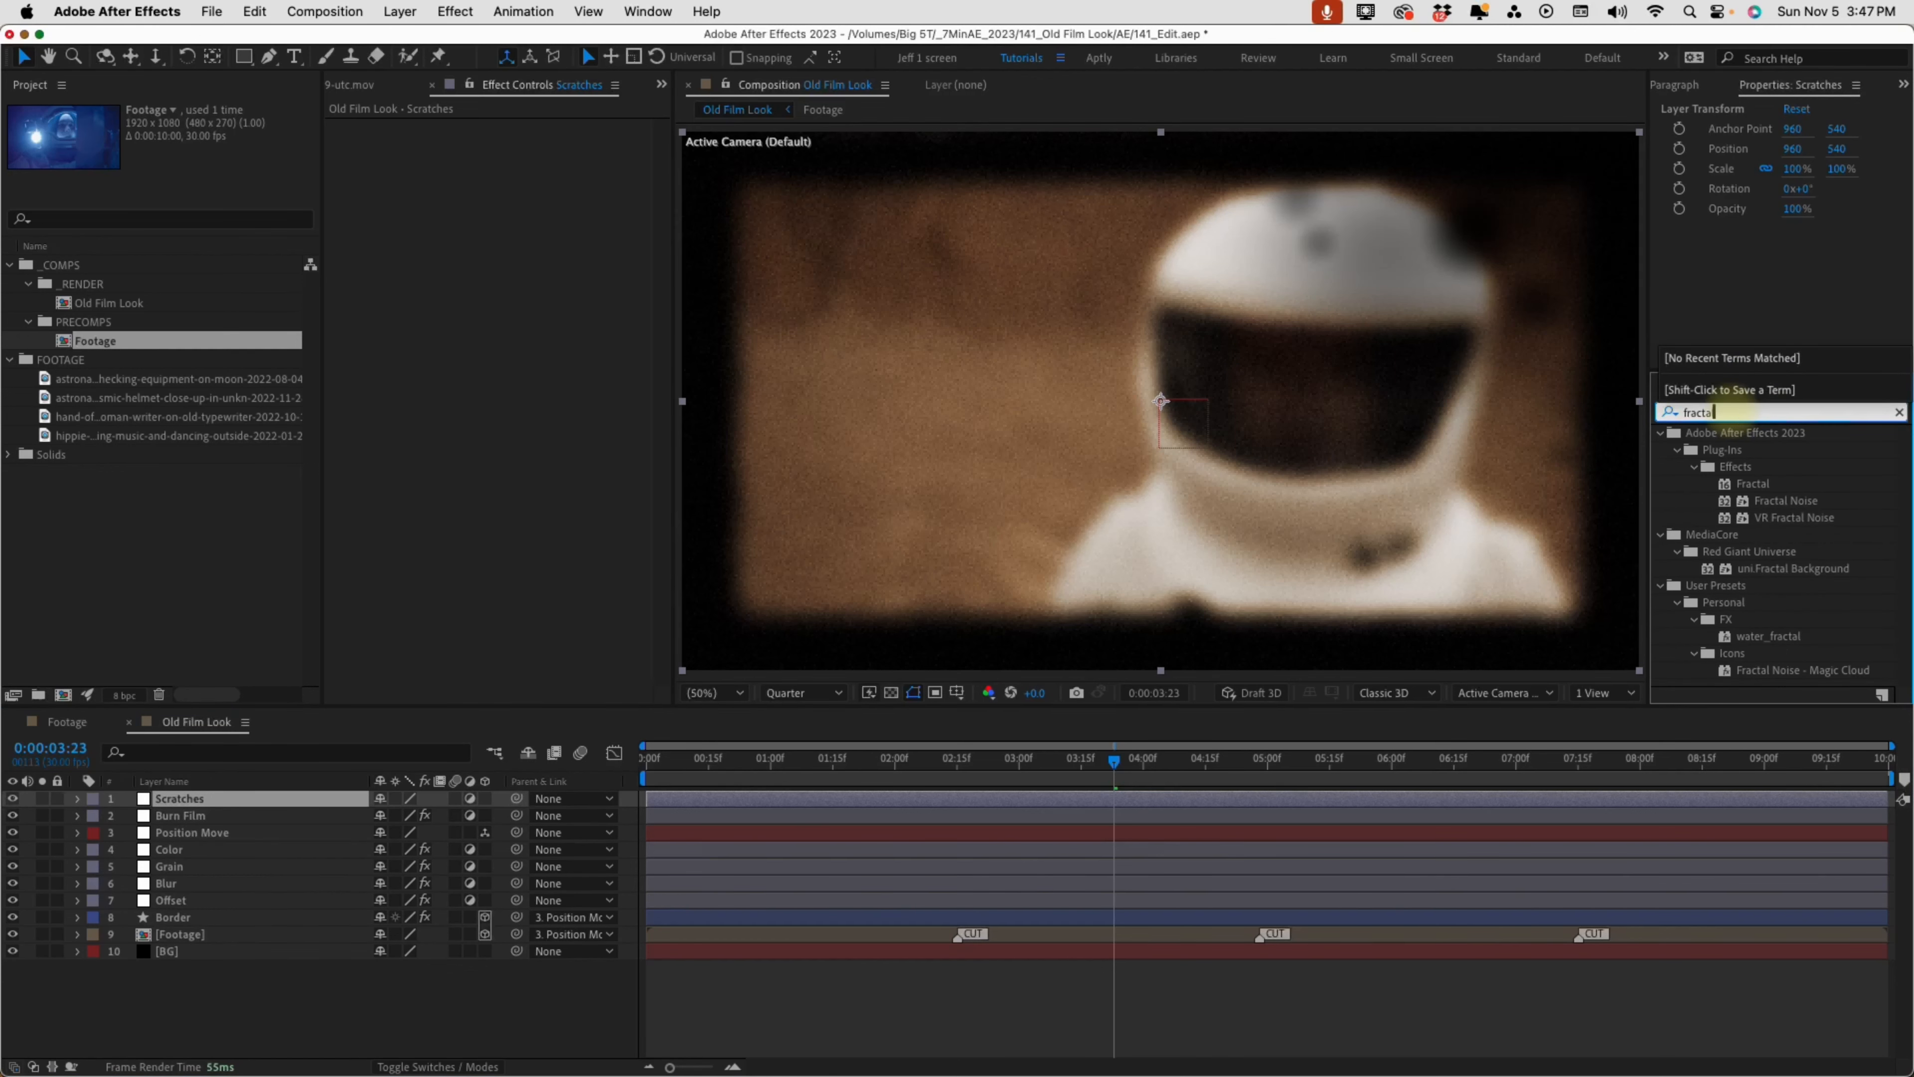
{"action": "double_click", "coordinate": [1779, 502]}
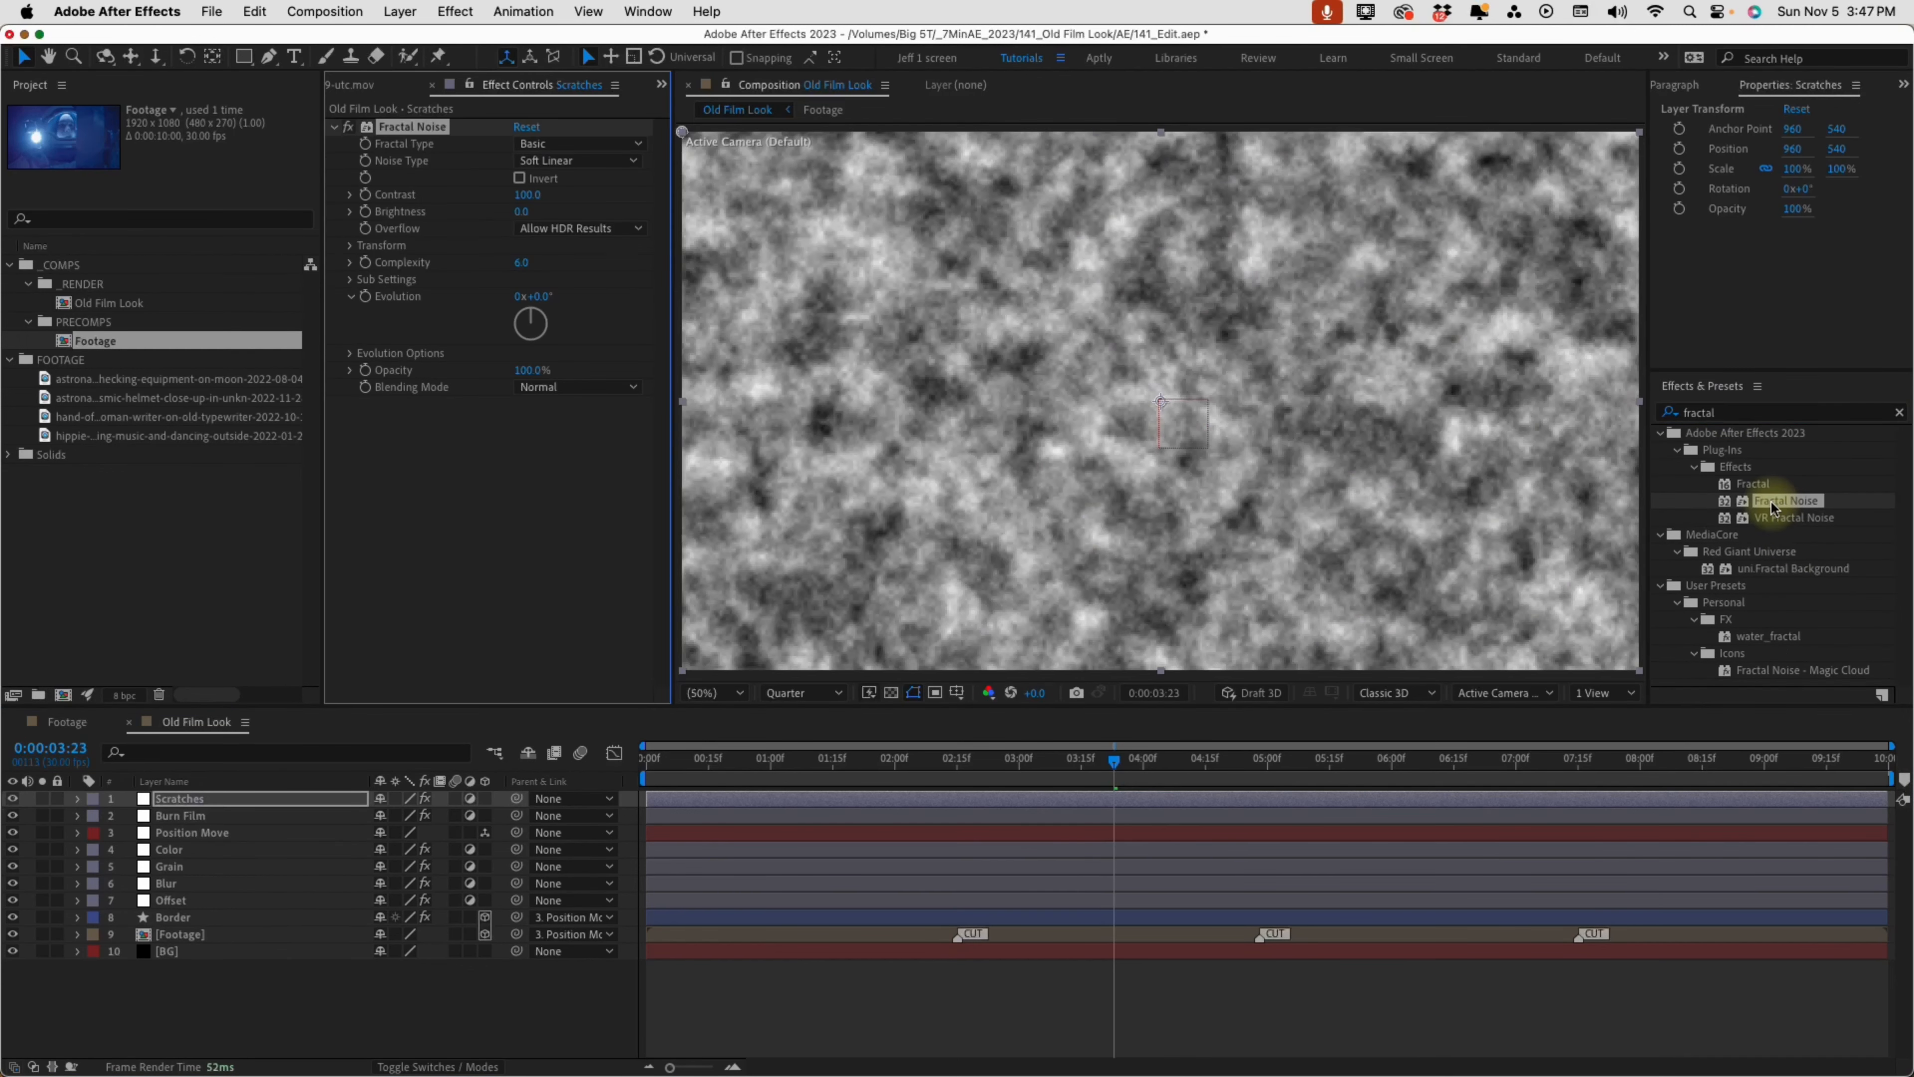
Disable Uniform Scaling in the Fractal Noise transform and set Scale Width to 5 and Scale Height to 1000
{"action": "left_click", "coordinate": [350, 245]}
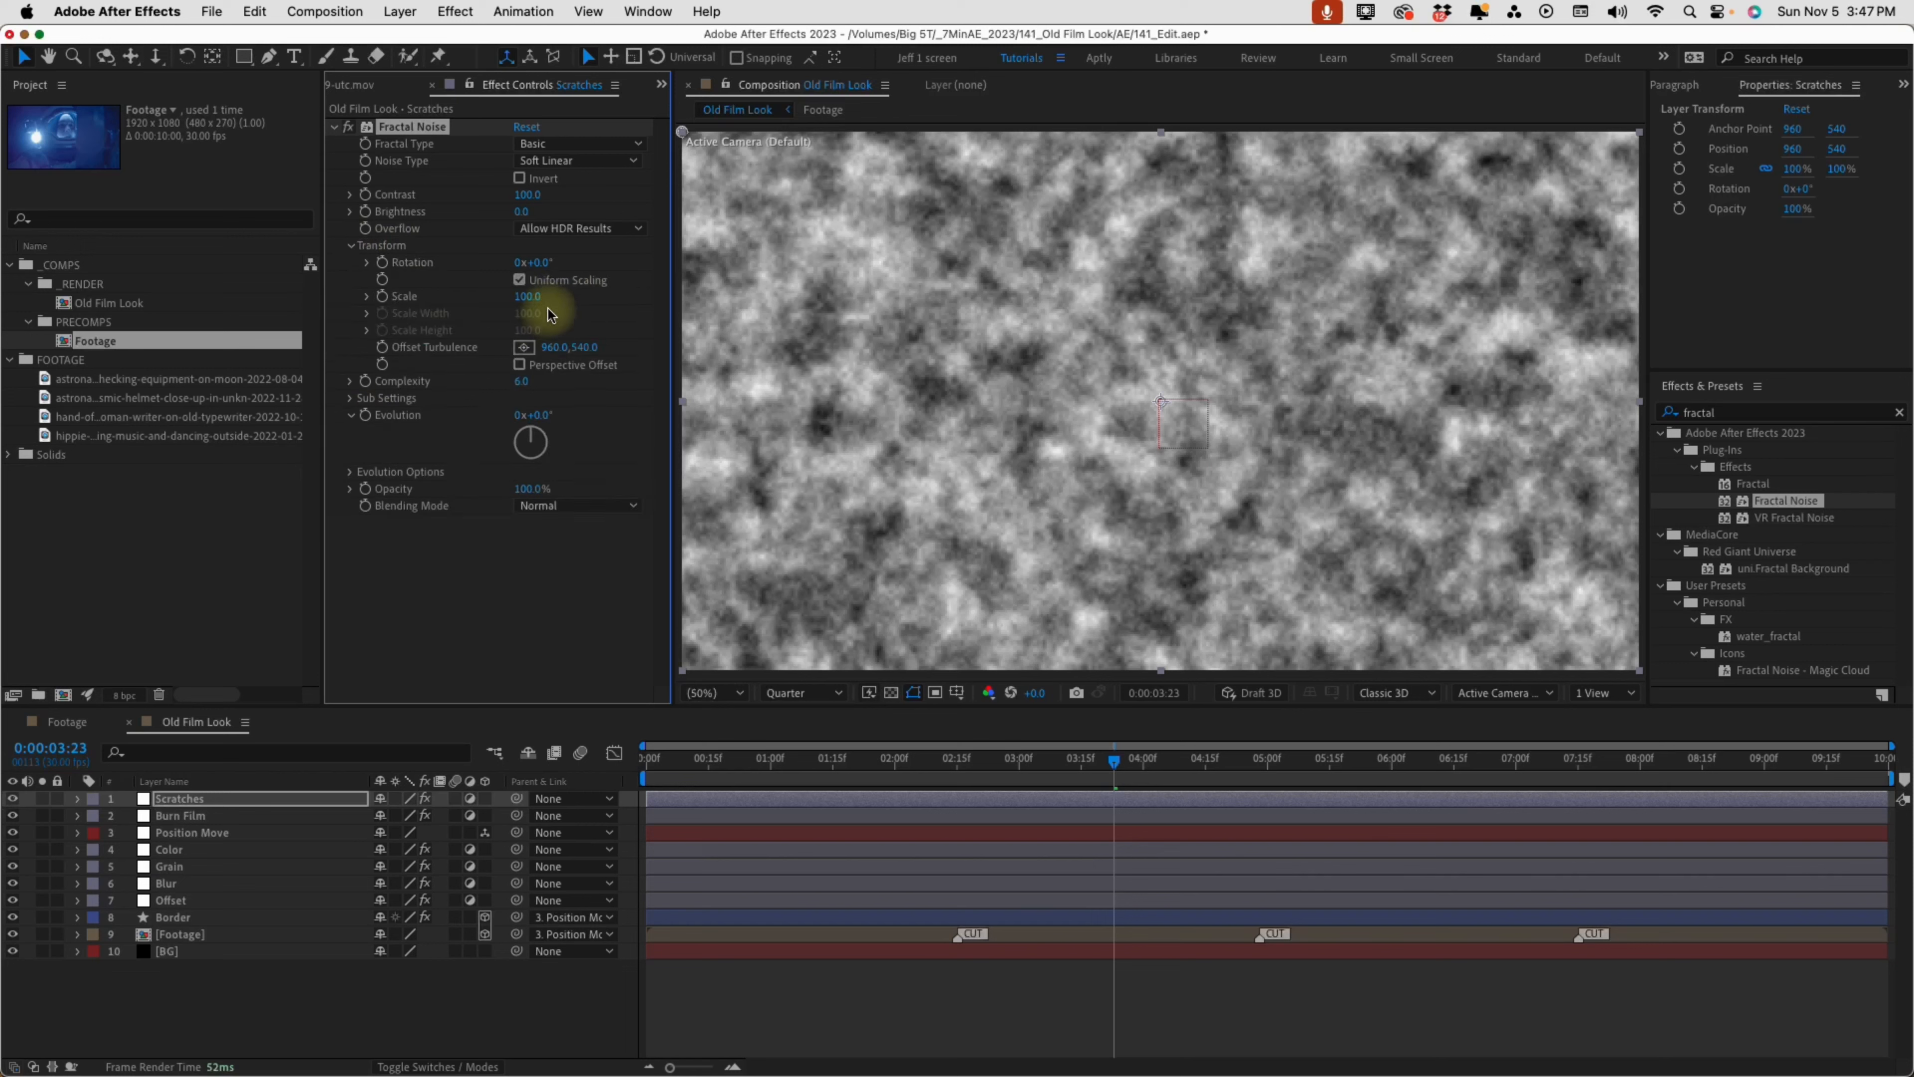
{"action": "left_click", "coordinate": [519, 280]}
{"action": "left_click", "coordinate": [529, 315]}
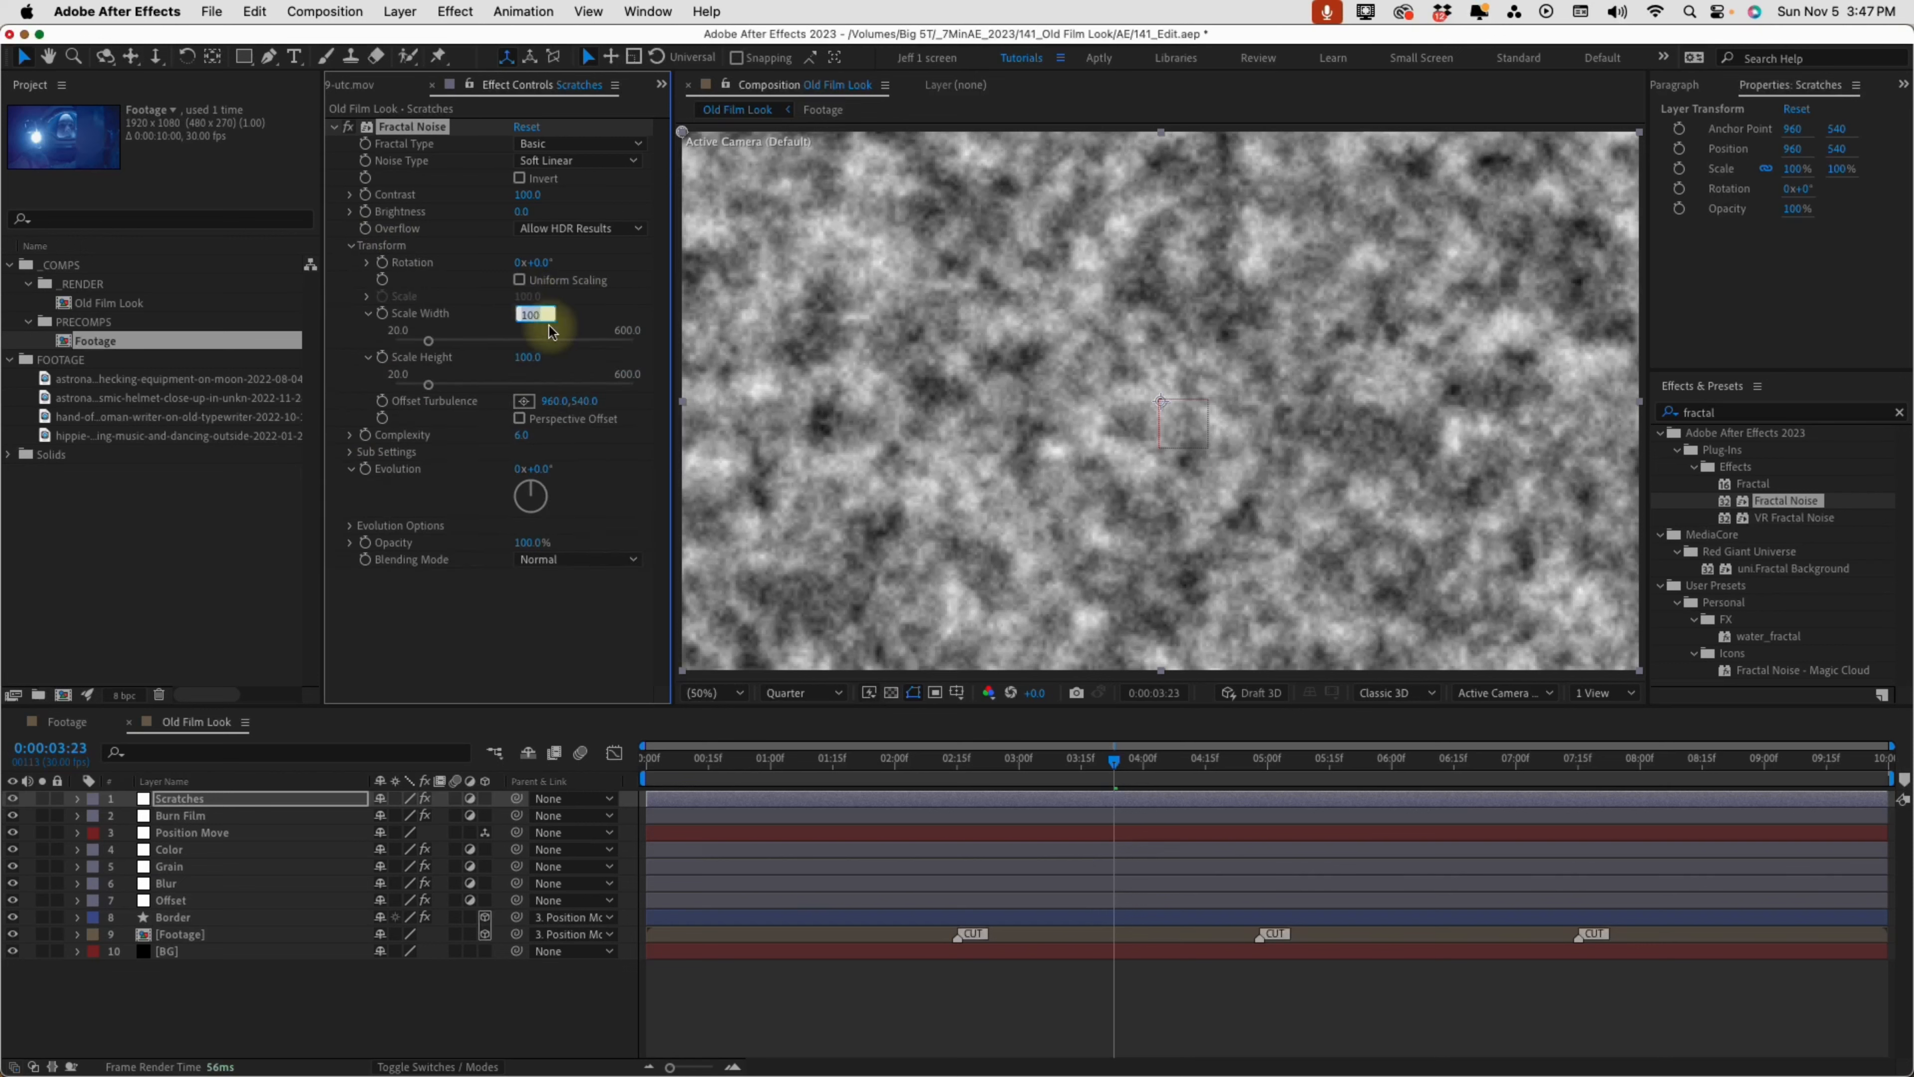
{"action": "type", "text": "5"}
{"action": "key", "text": "Return"}
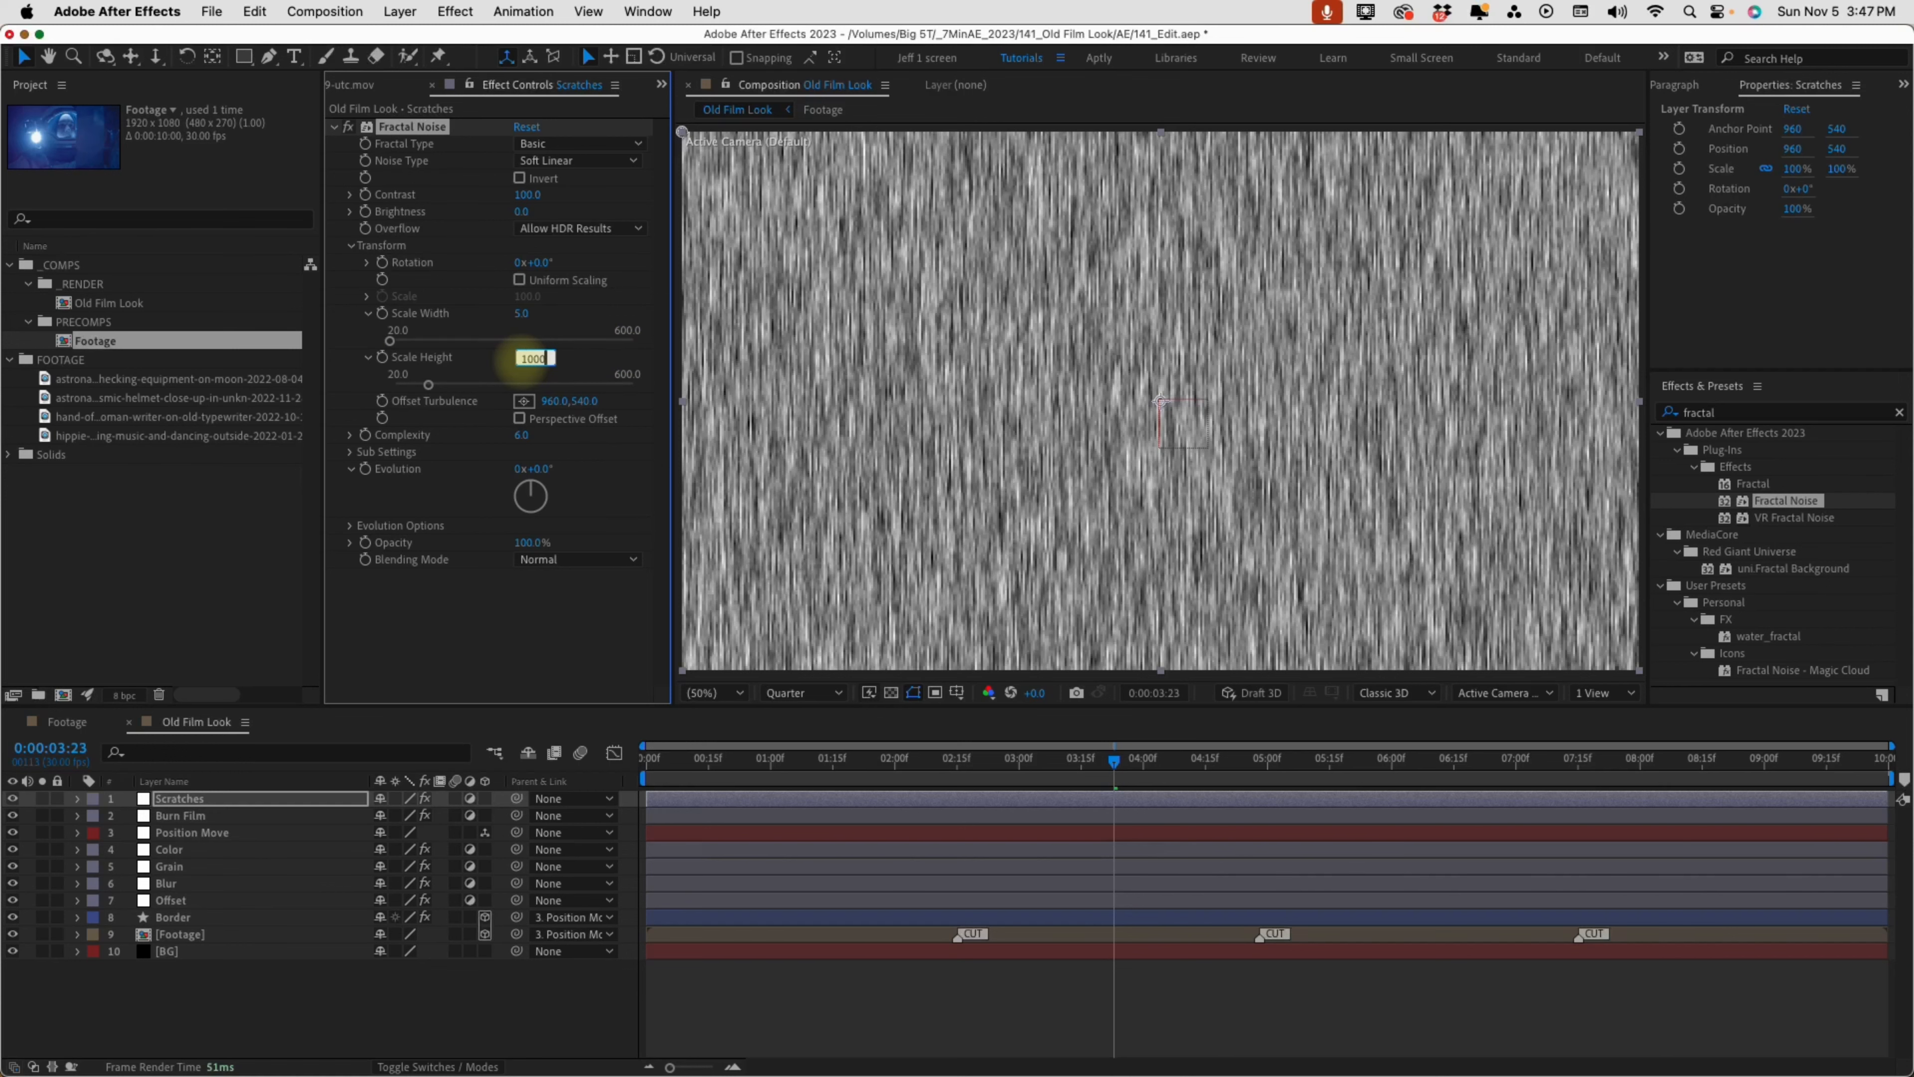
{"action": "key", "text": "Return"}
Lower the Fractal Noise Brightness to about -69 and set Complexity to 1
{"action": "left_click_drag", "start_coordinate": [526, 212], "coordinate": [463, 219]}
{"action": "left_click", "coordinate": [521, 435]}
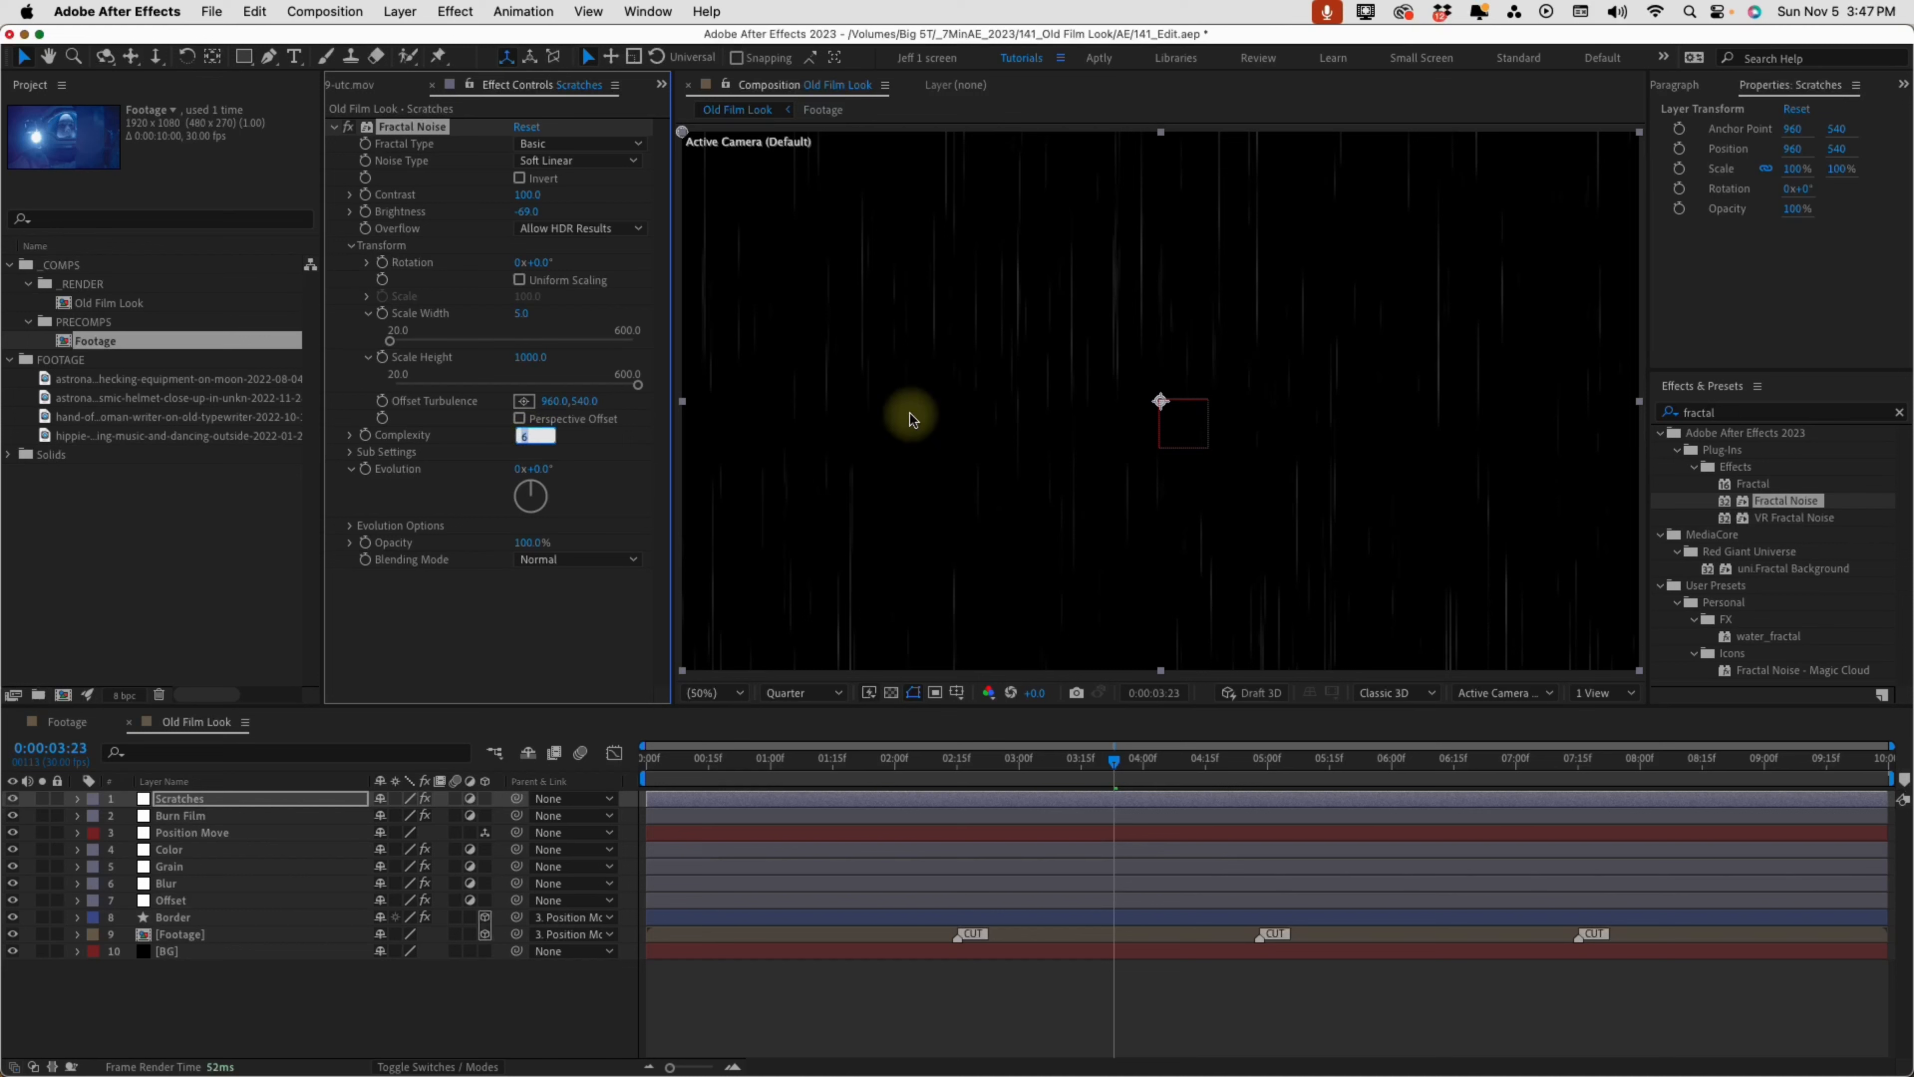
{"action": "type", "text": "1"}
{"action": "key", "text": "Return"}
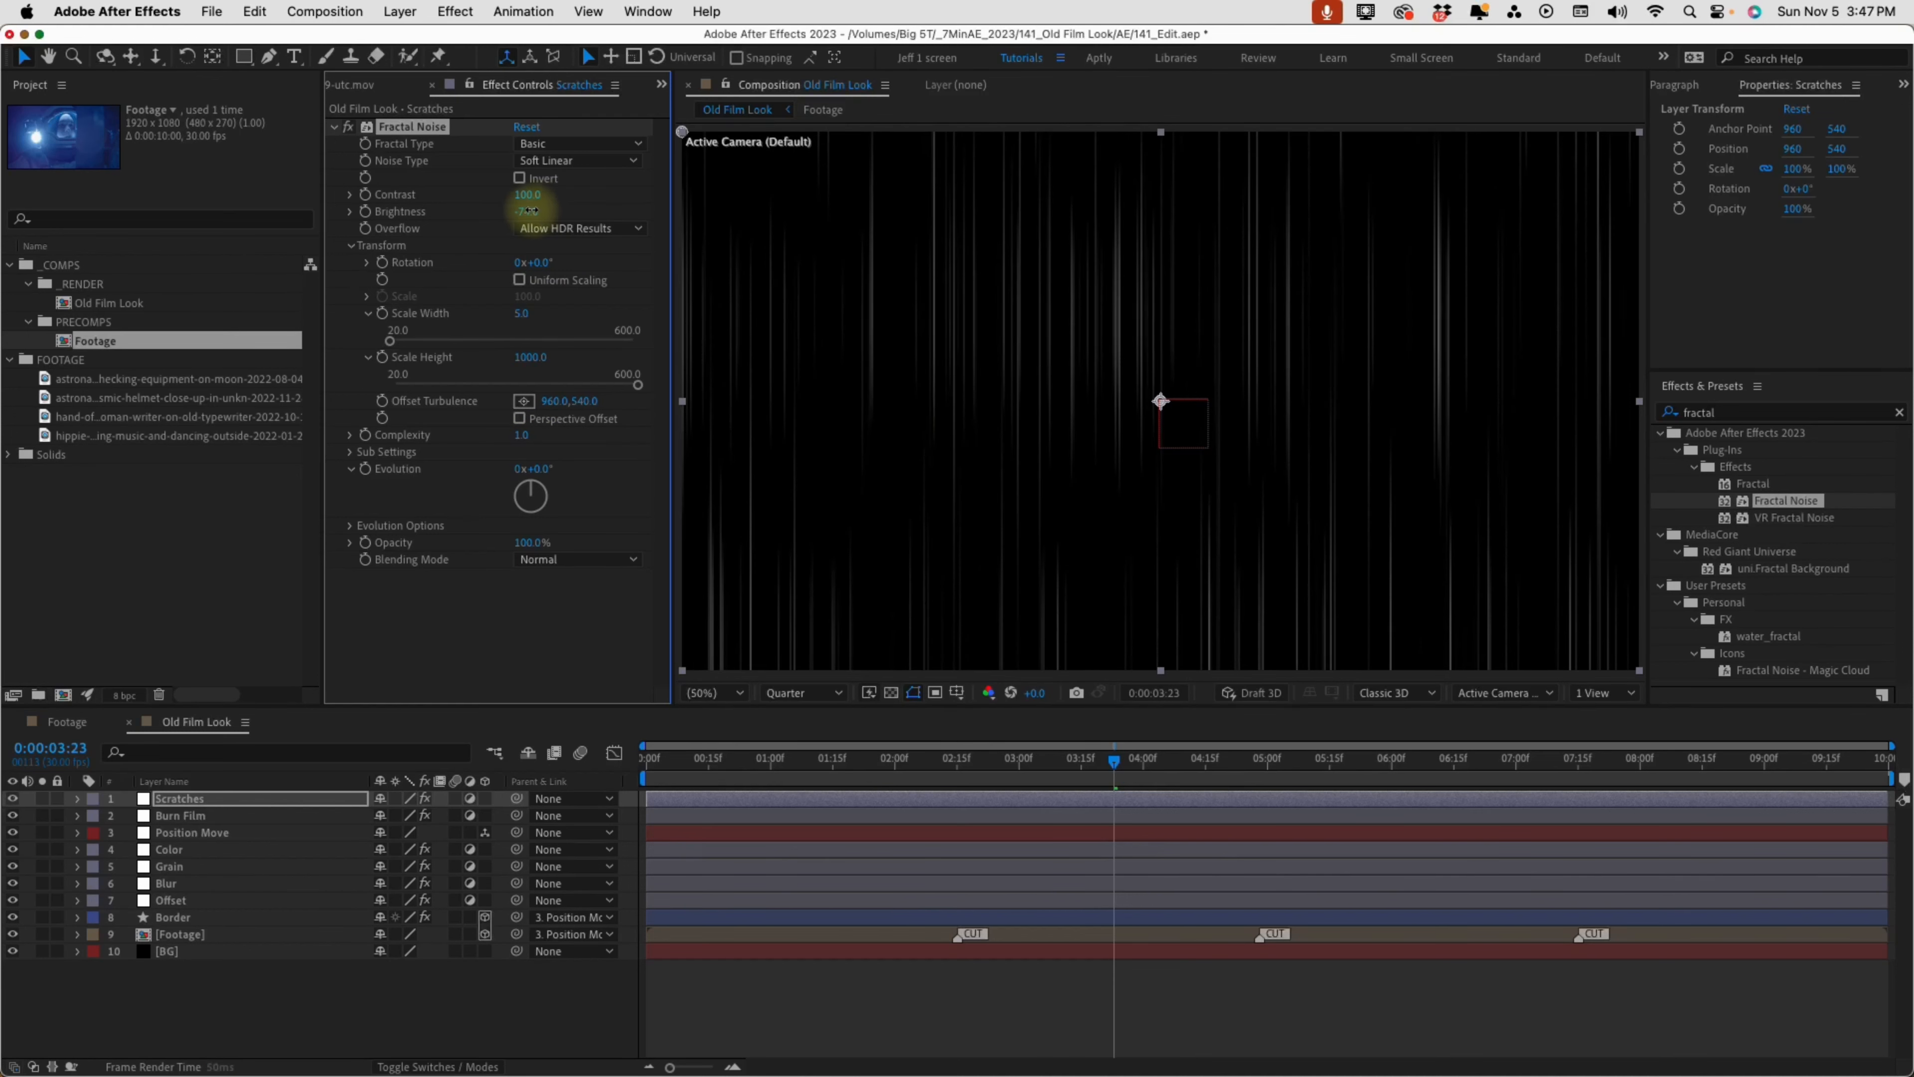
Lower the Fractal Noise Brightness to about -83 and lengthen the streaks with a Scale Height of about 4226
{"action": "left_click_drag", "start_coordinate": [526, 211], "coordinate": [520, 211]}
{"action": "mouse_move", "coordinate": [532, 355]}
{"action": "left_mouse_down"}
{"action": "mouse_move", "coordinate": [888, 325]}
{"action": "mouse_move", "coordinate": [532, 354]}
{"action": "left_mouse_up"}
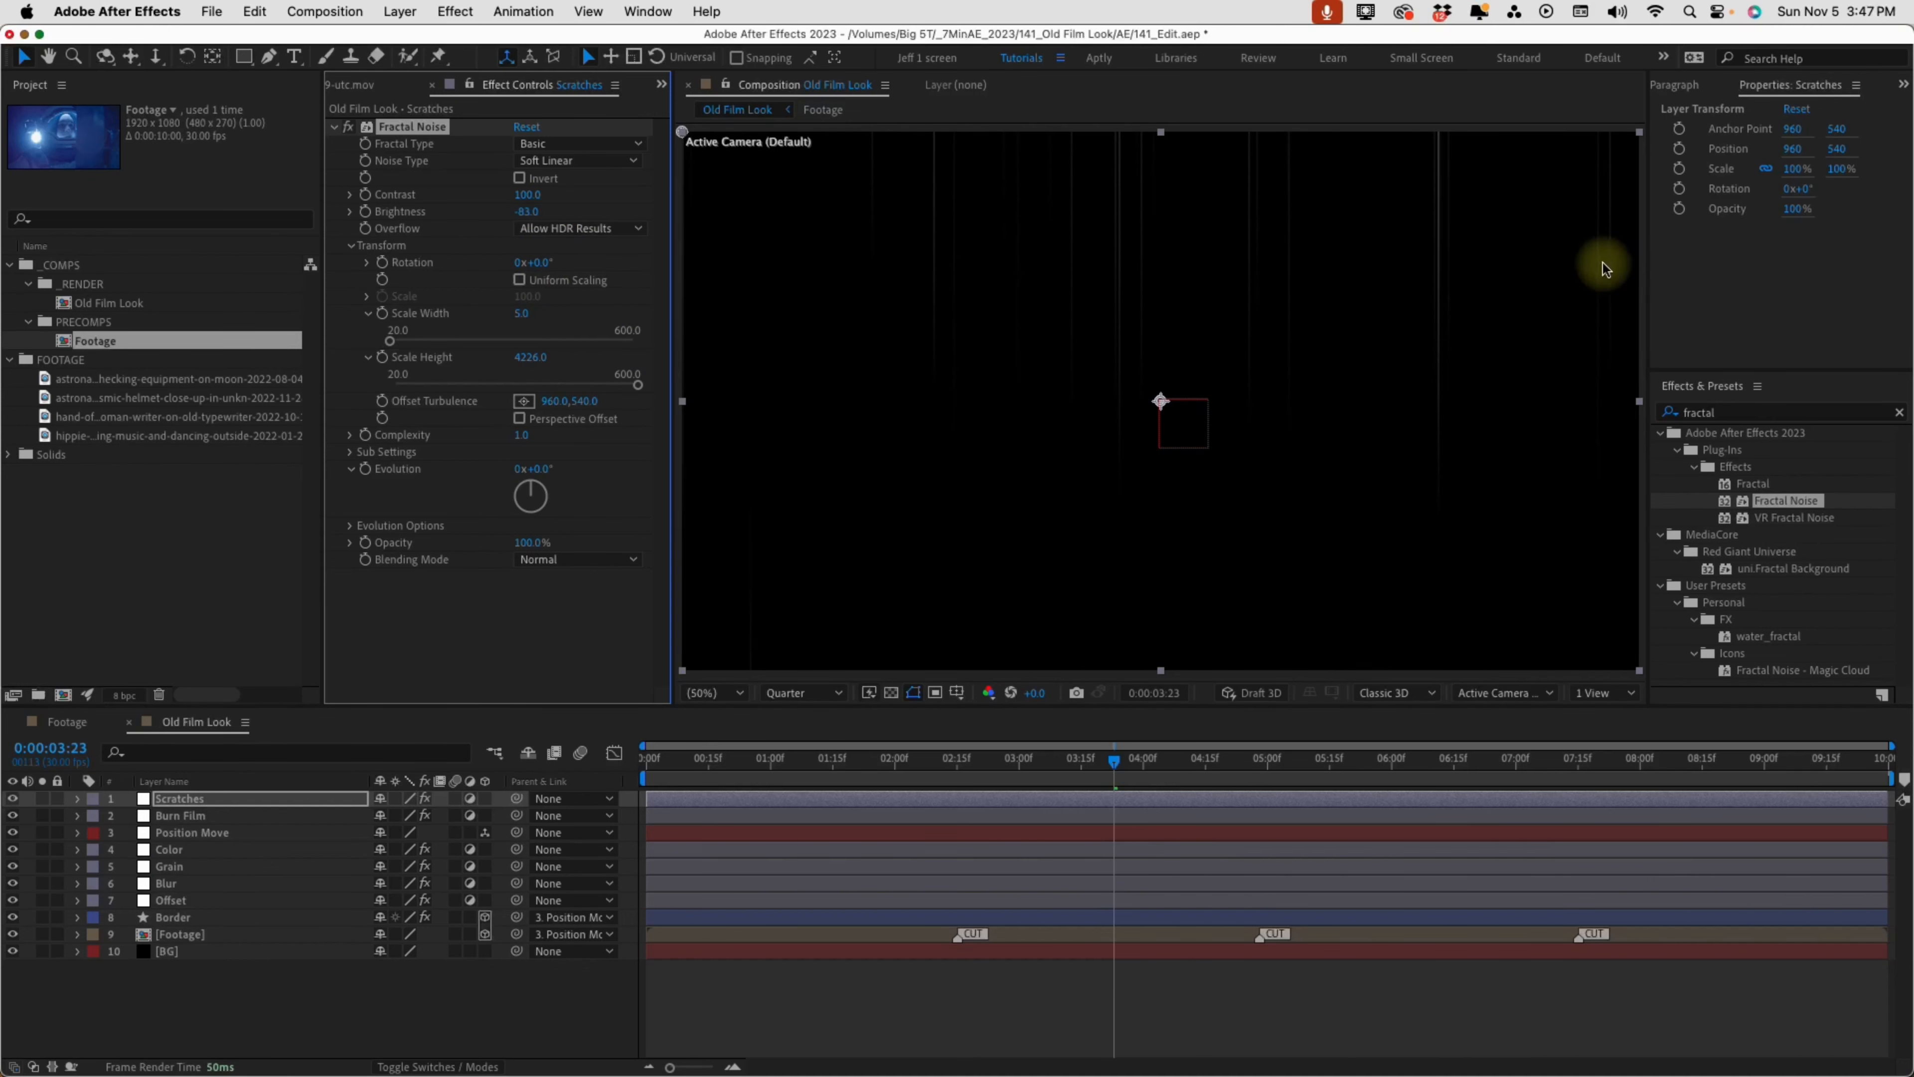
Add the expression "time*250" to the Fractal Noise Evolution and preview the scratches from the start
{"action": "left_click", "coordinate": [365, 468]}
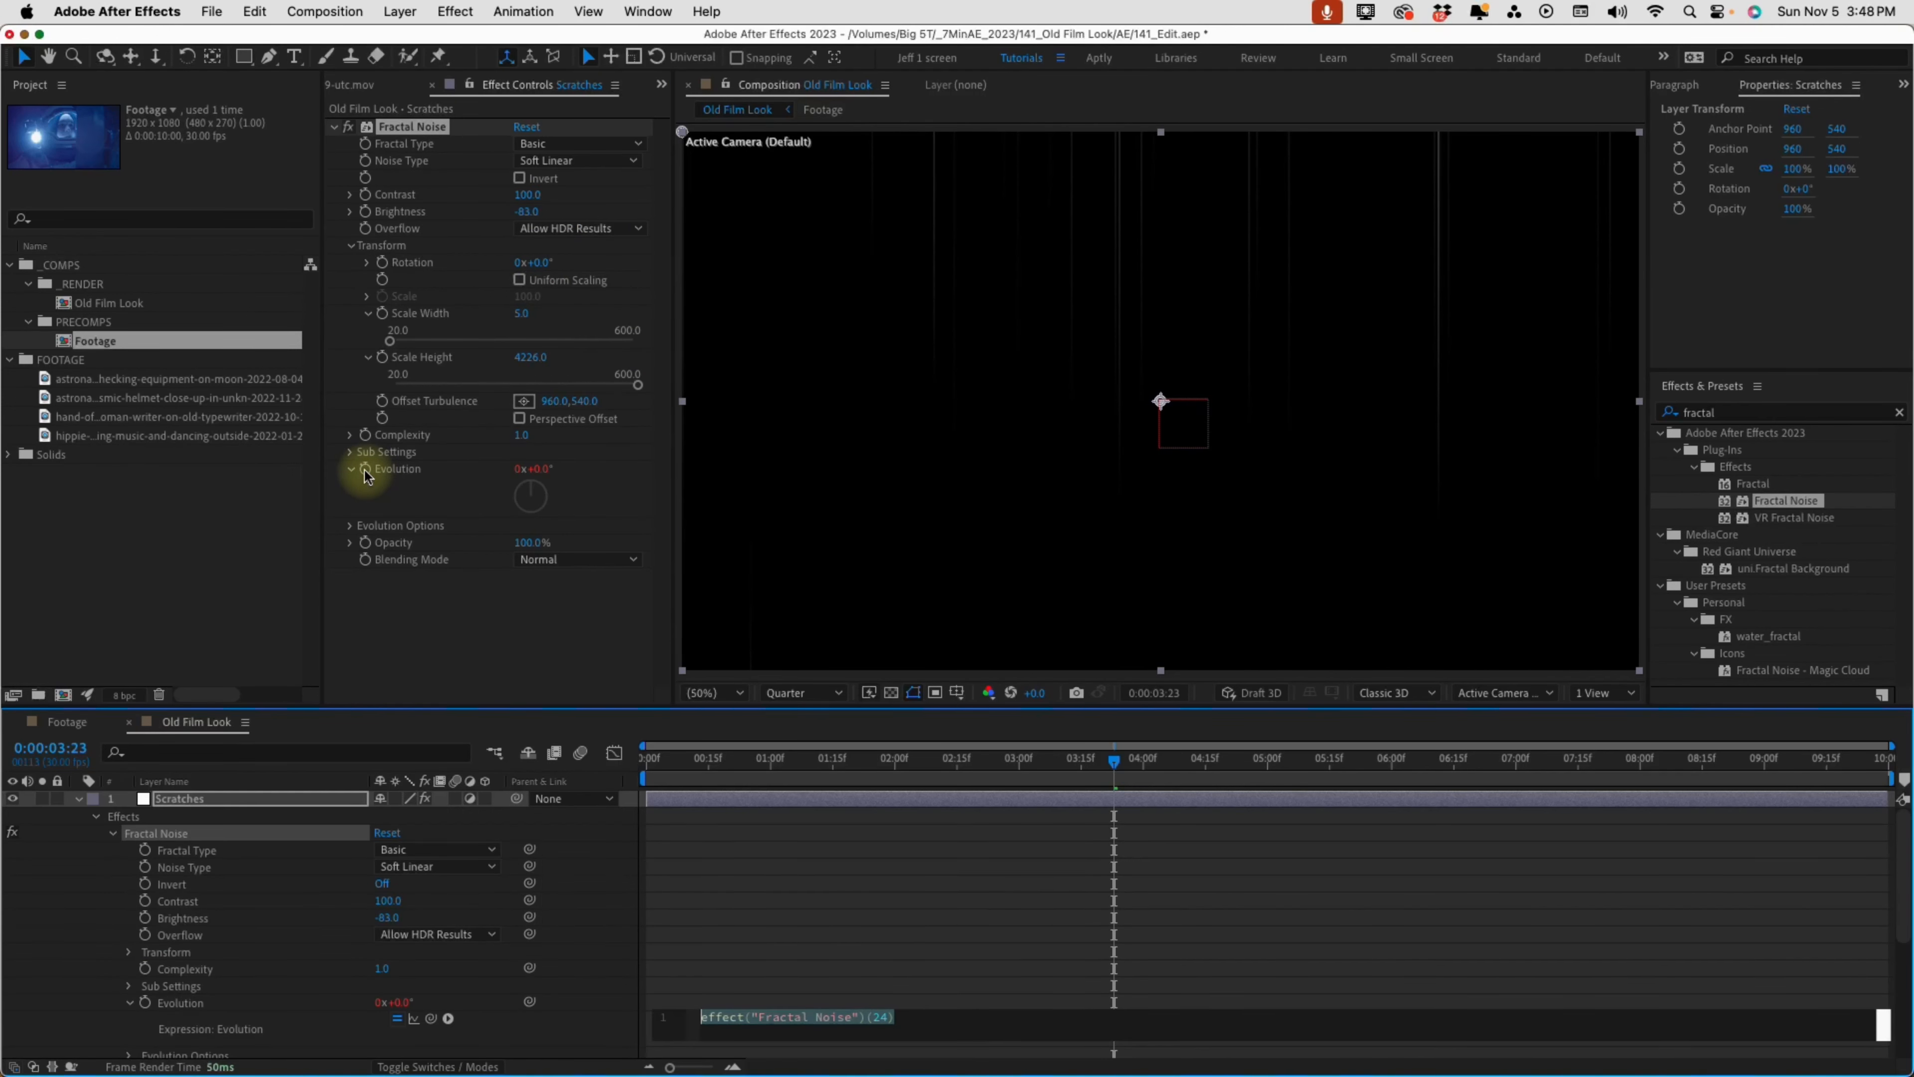
{"action": "type", "text": "time*"}
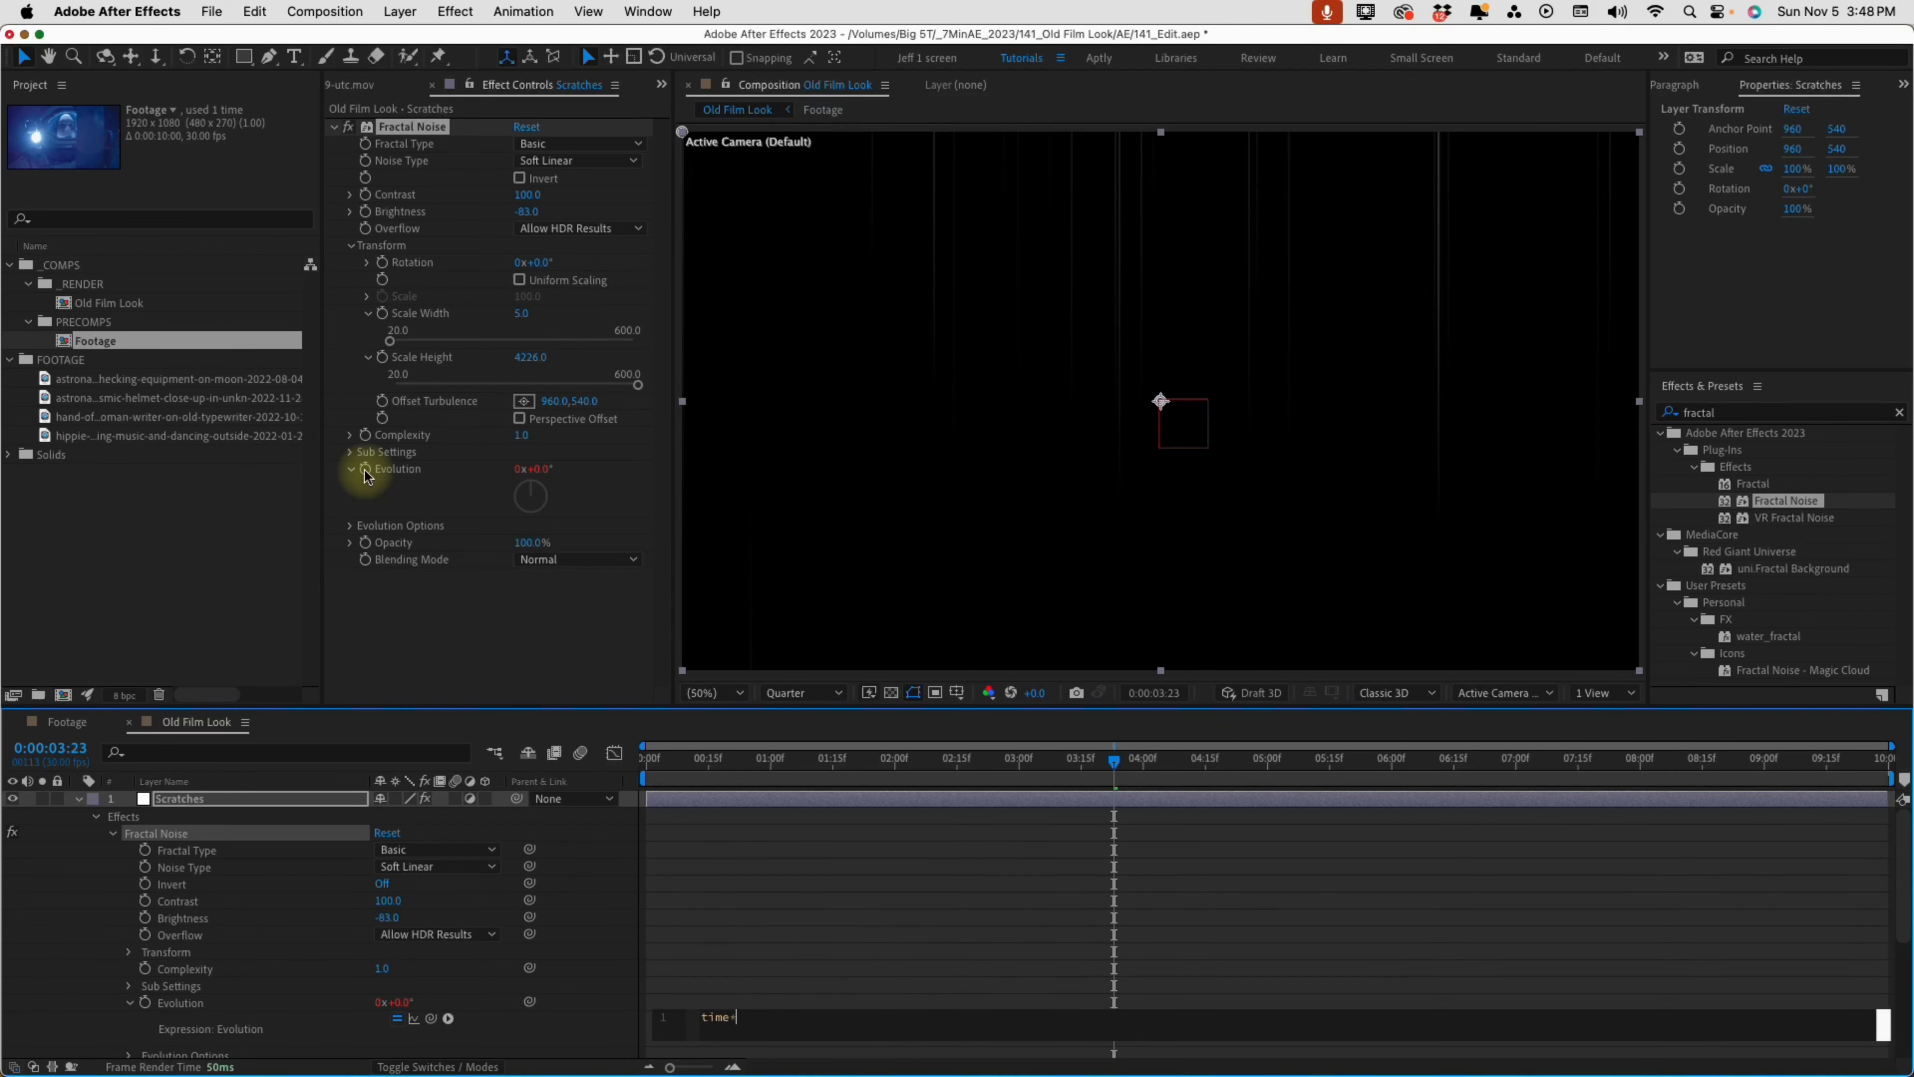
{"action": "type", "text": "250"}
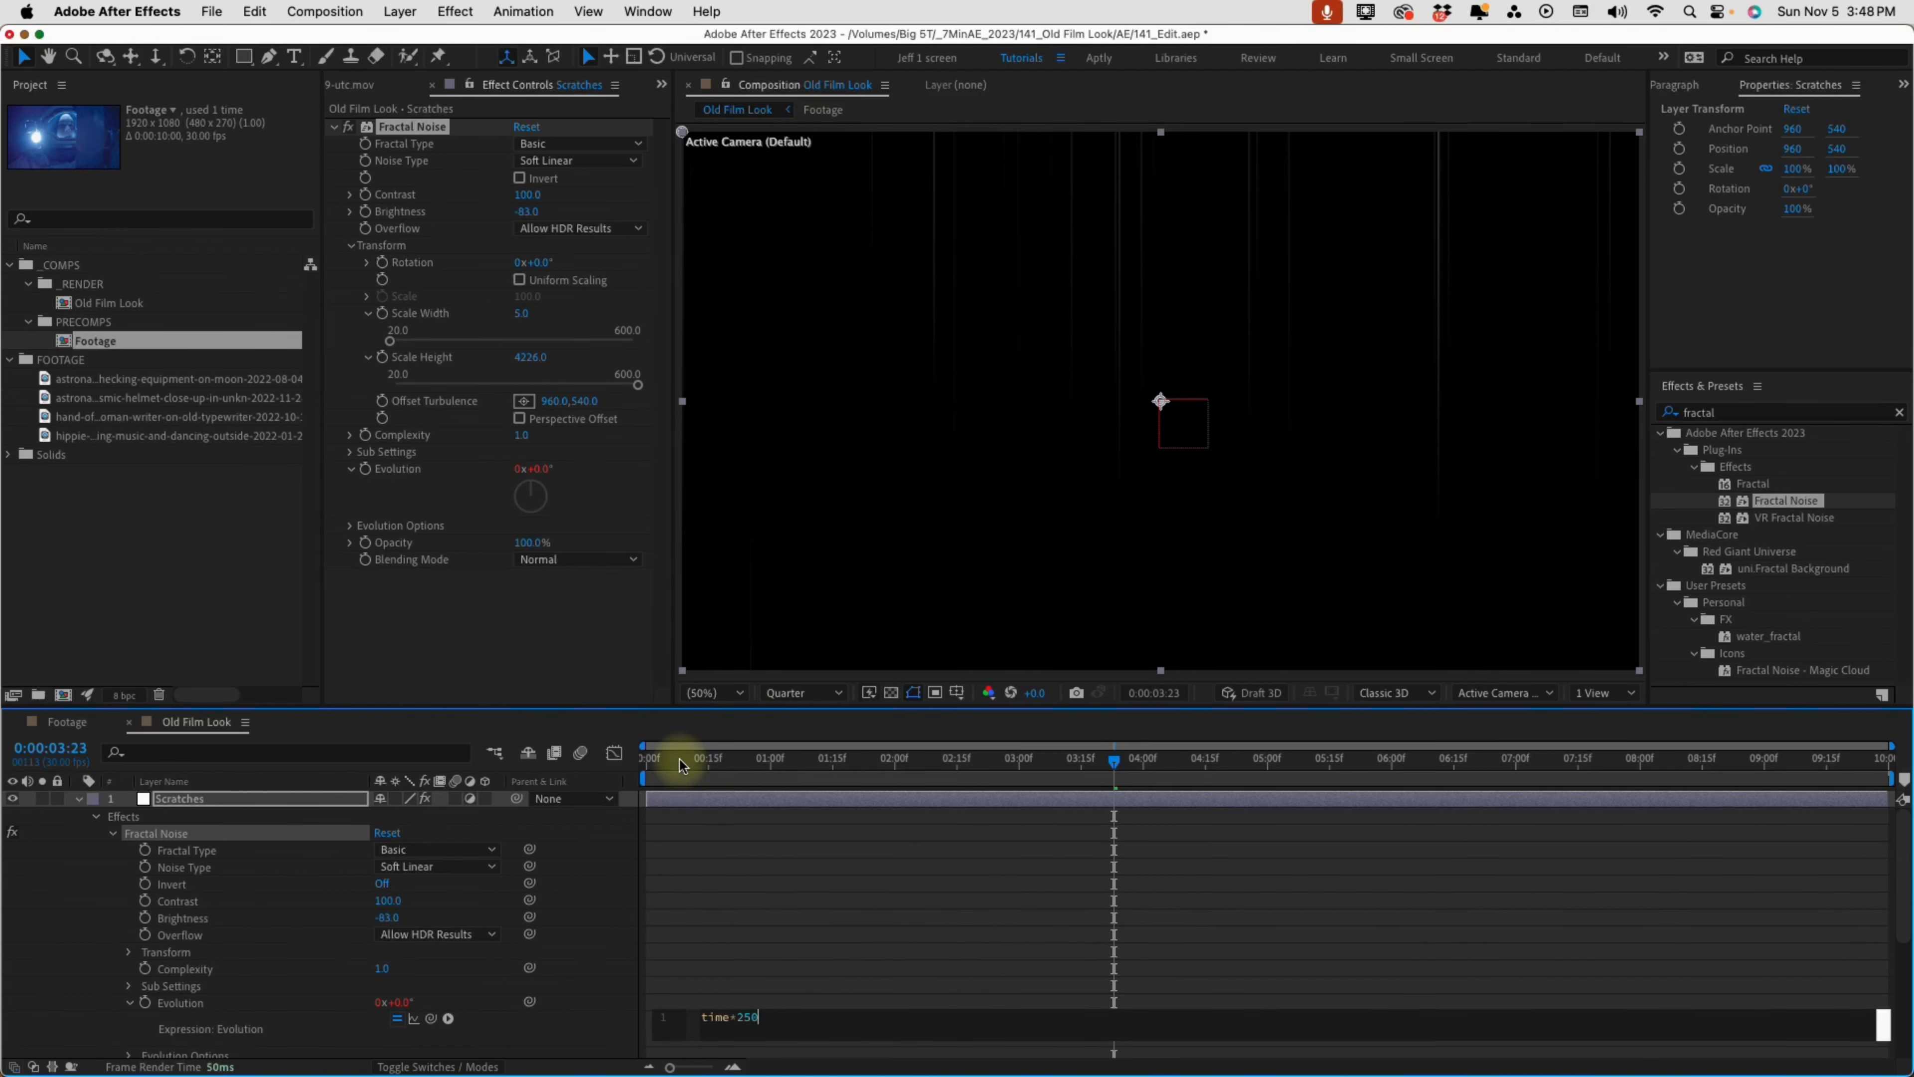
{"action": "left_click_drag", "start_coordinate": [679, 759], "coordinate": [630, 764]}
{"action": "key", "text": "space"}
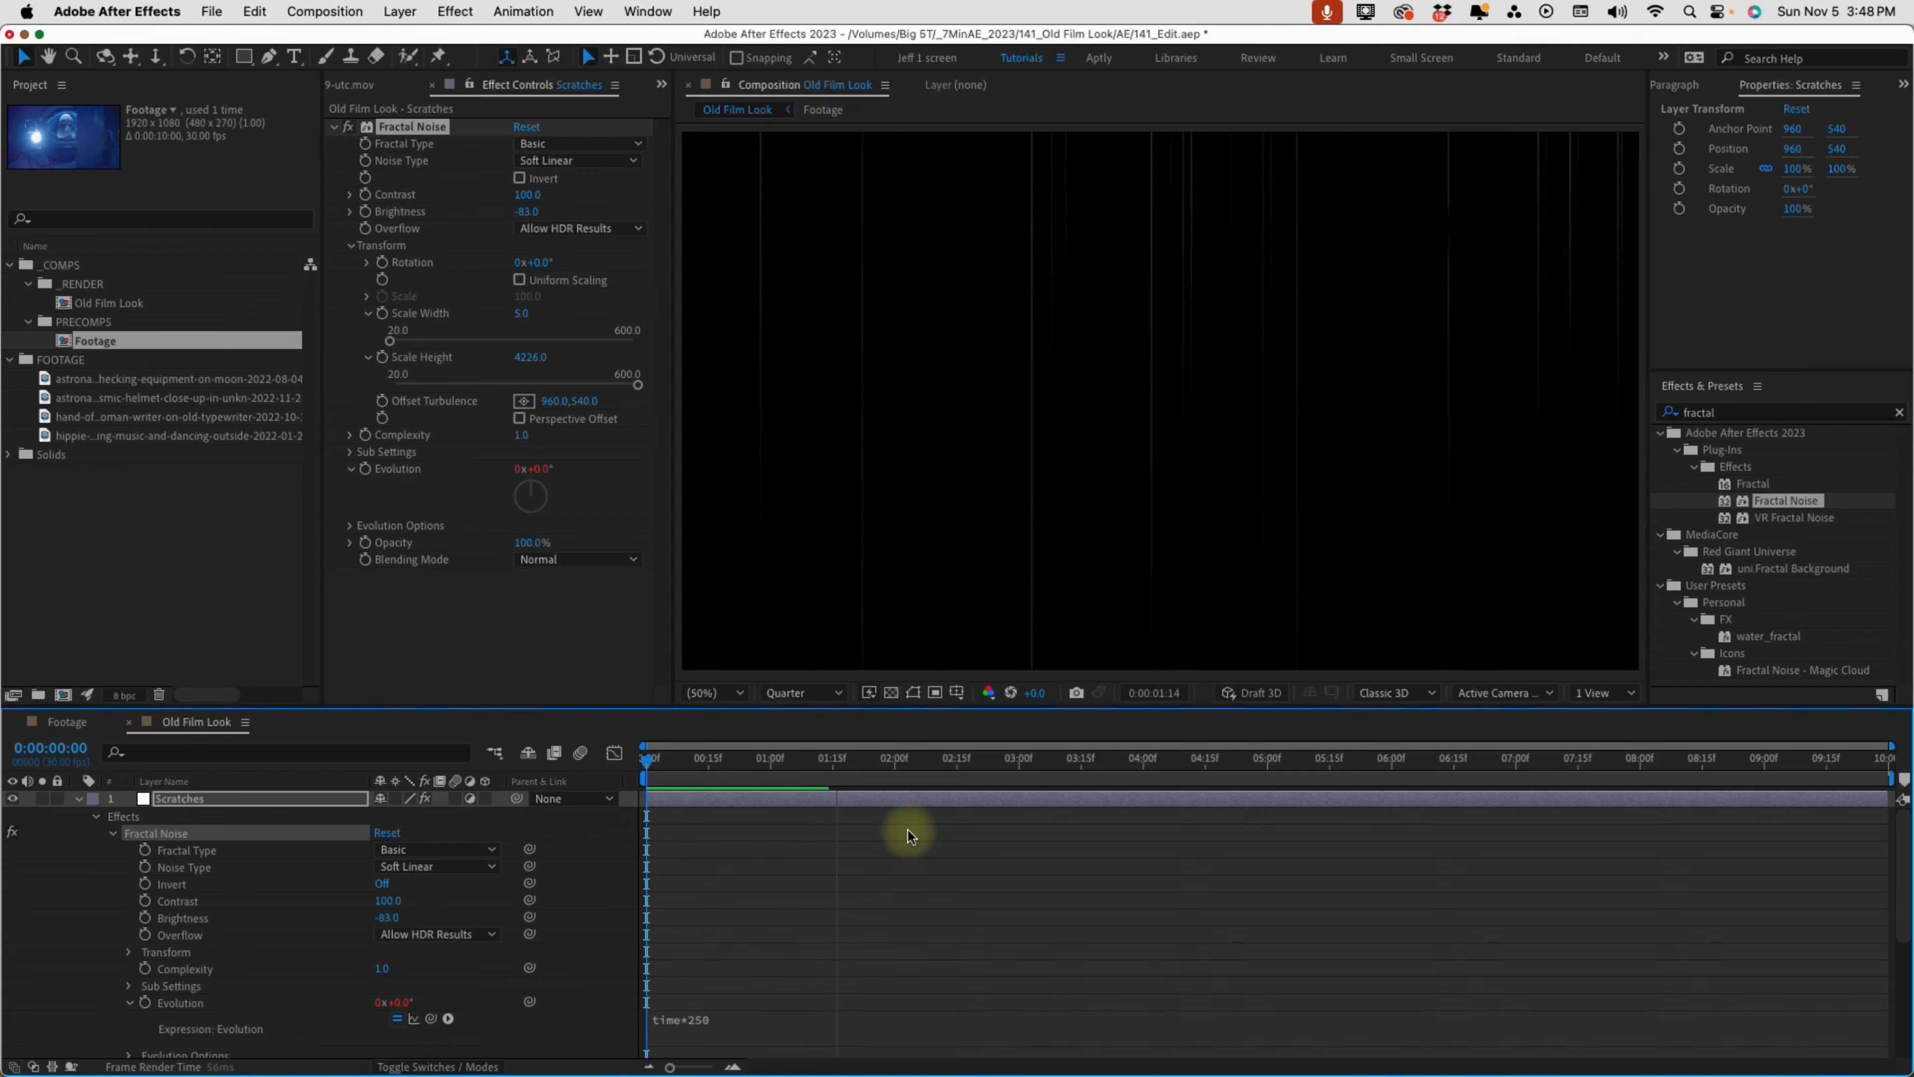
Change the Evolution expression to "time*500" and preview the faster scratches
{"action": "left_click", "coordinate": [782, 1023]}
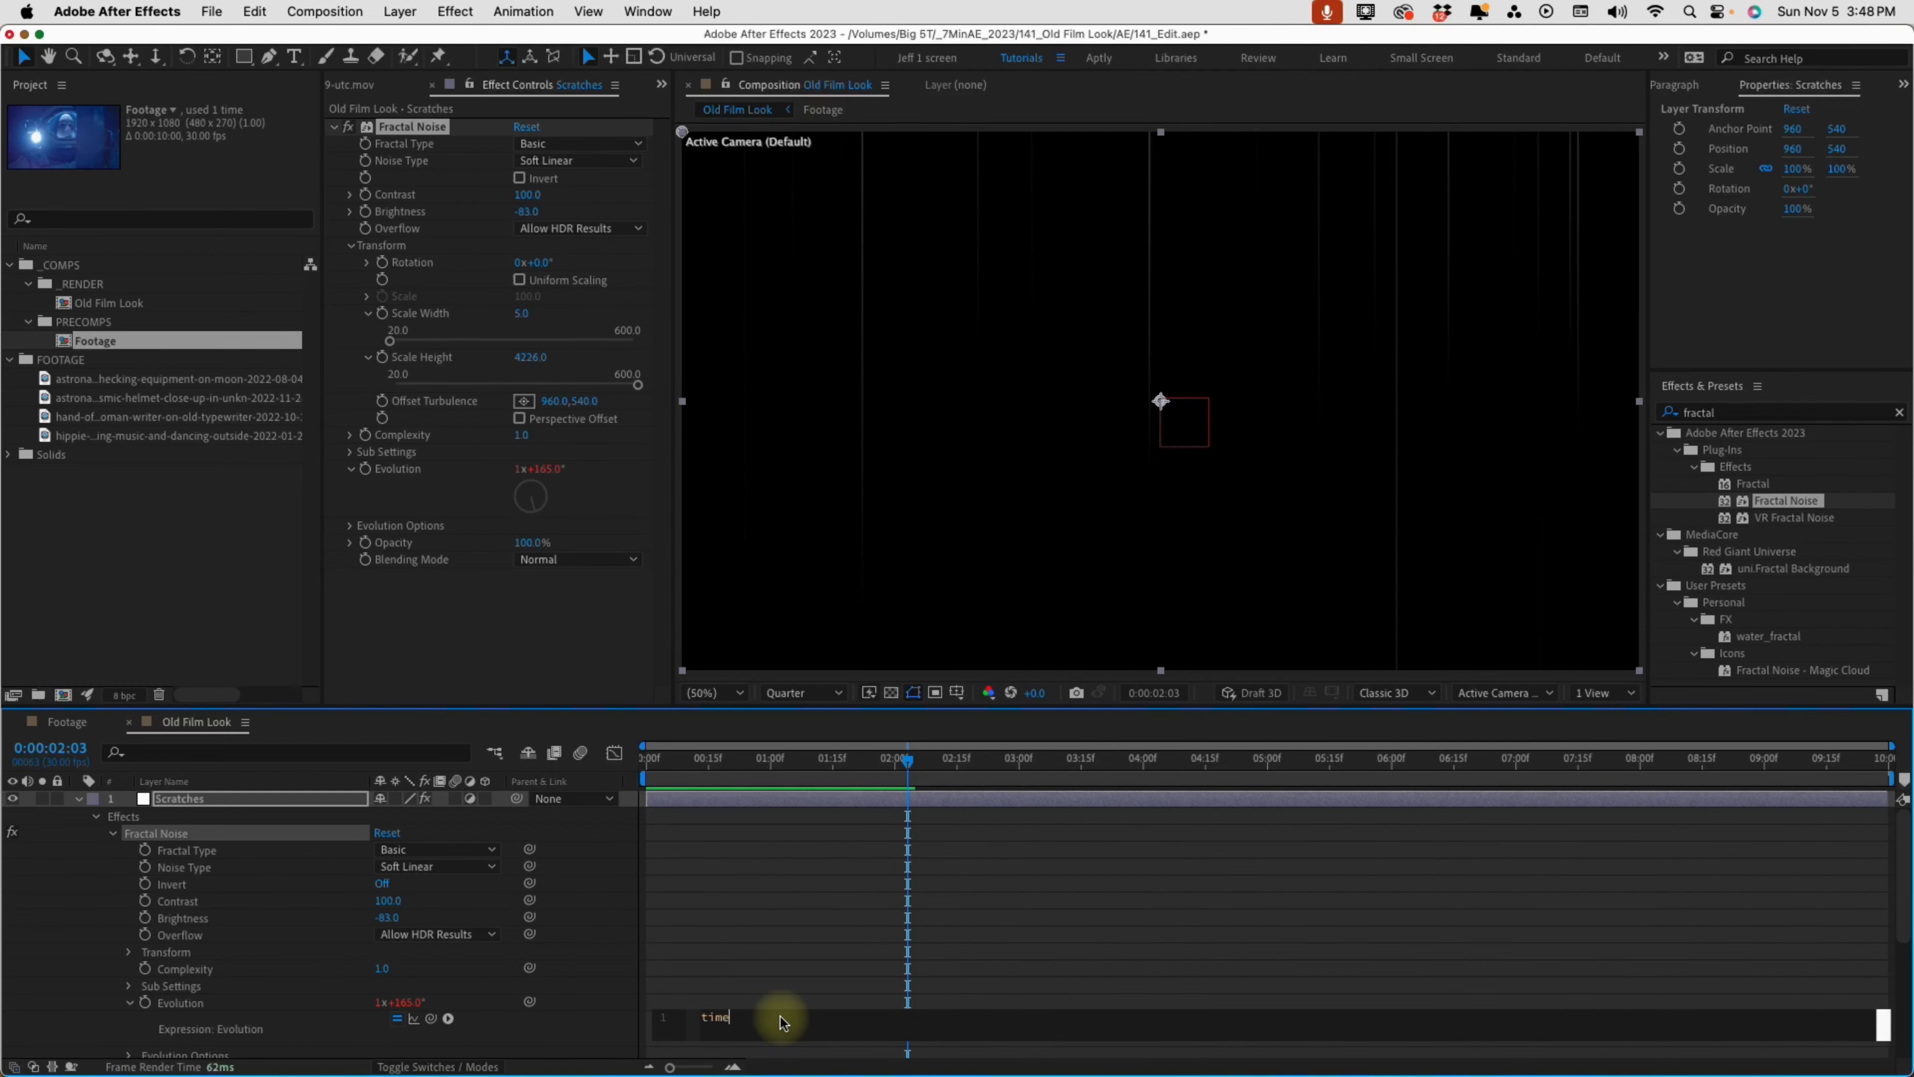
{"action": "type", "text": "500"}
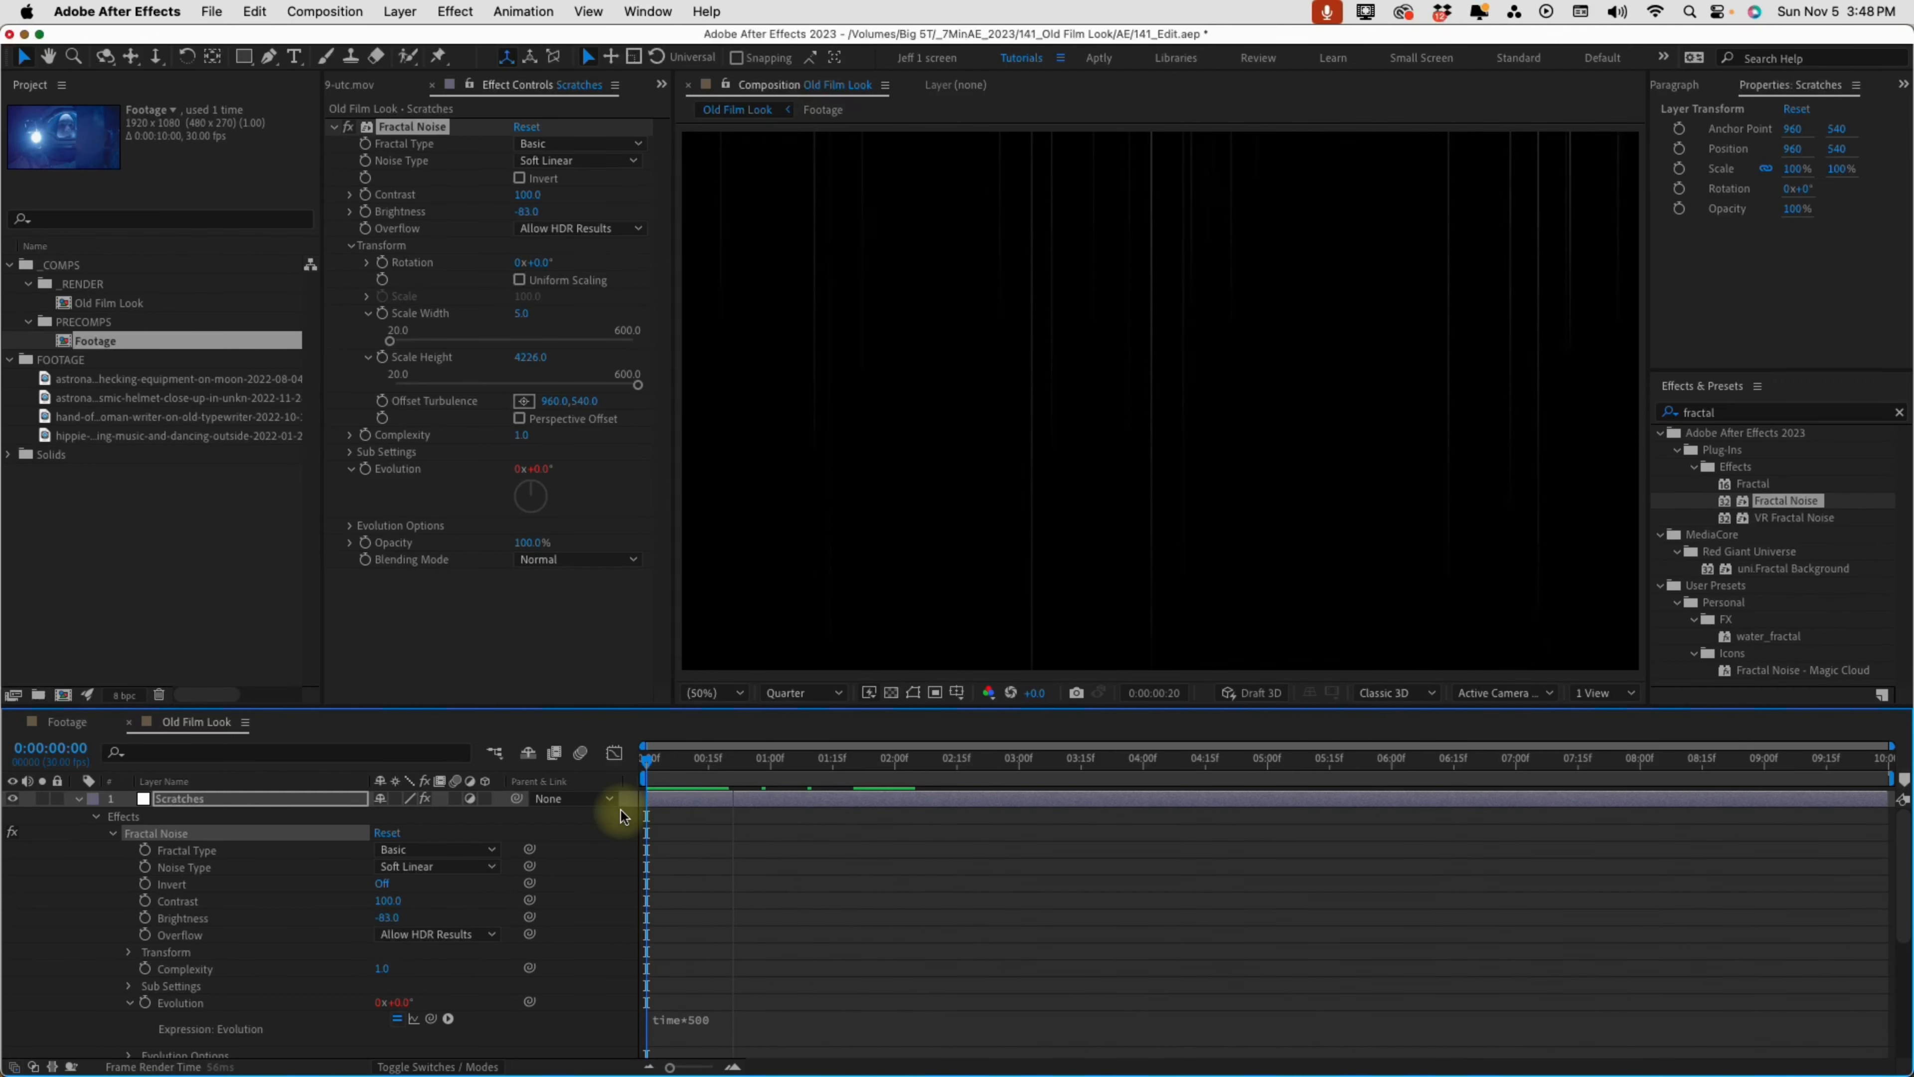
{"action": "key", "text": "space"}
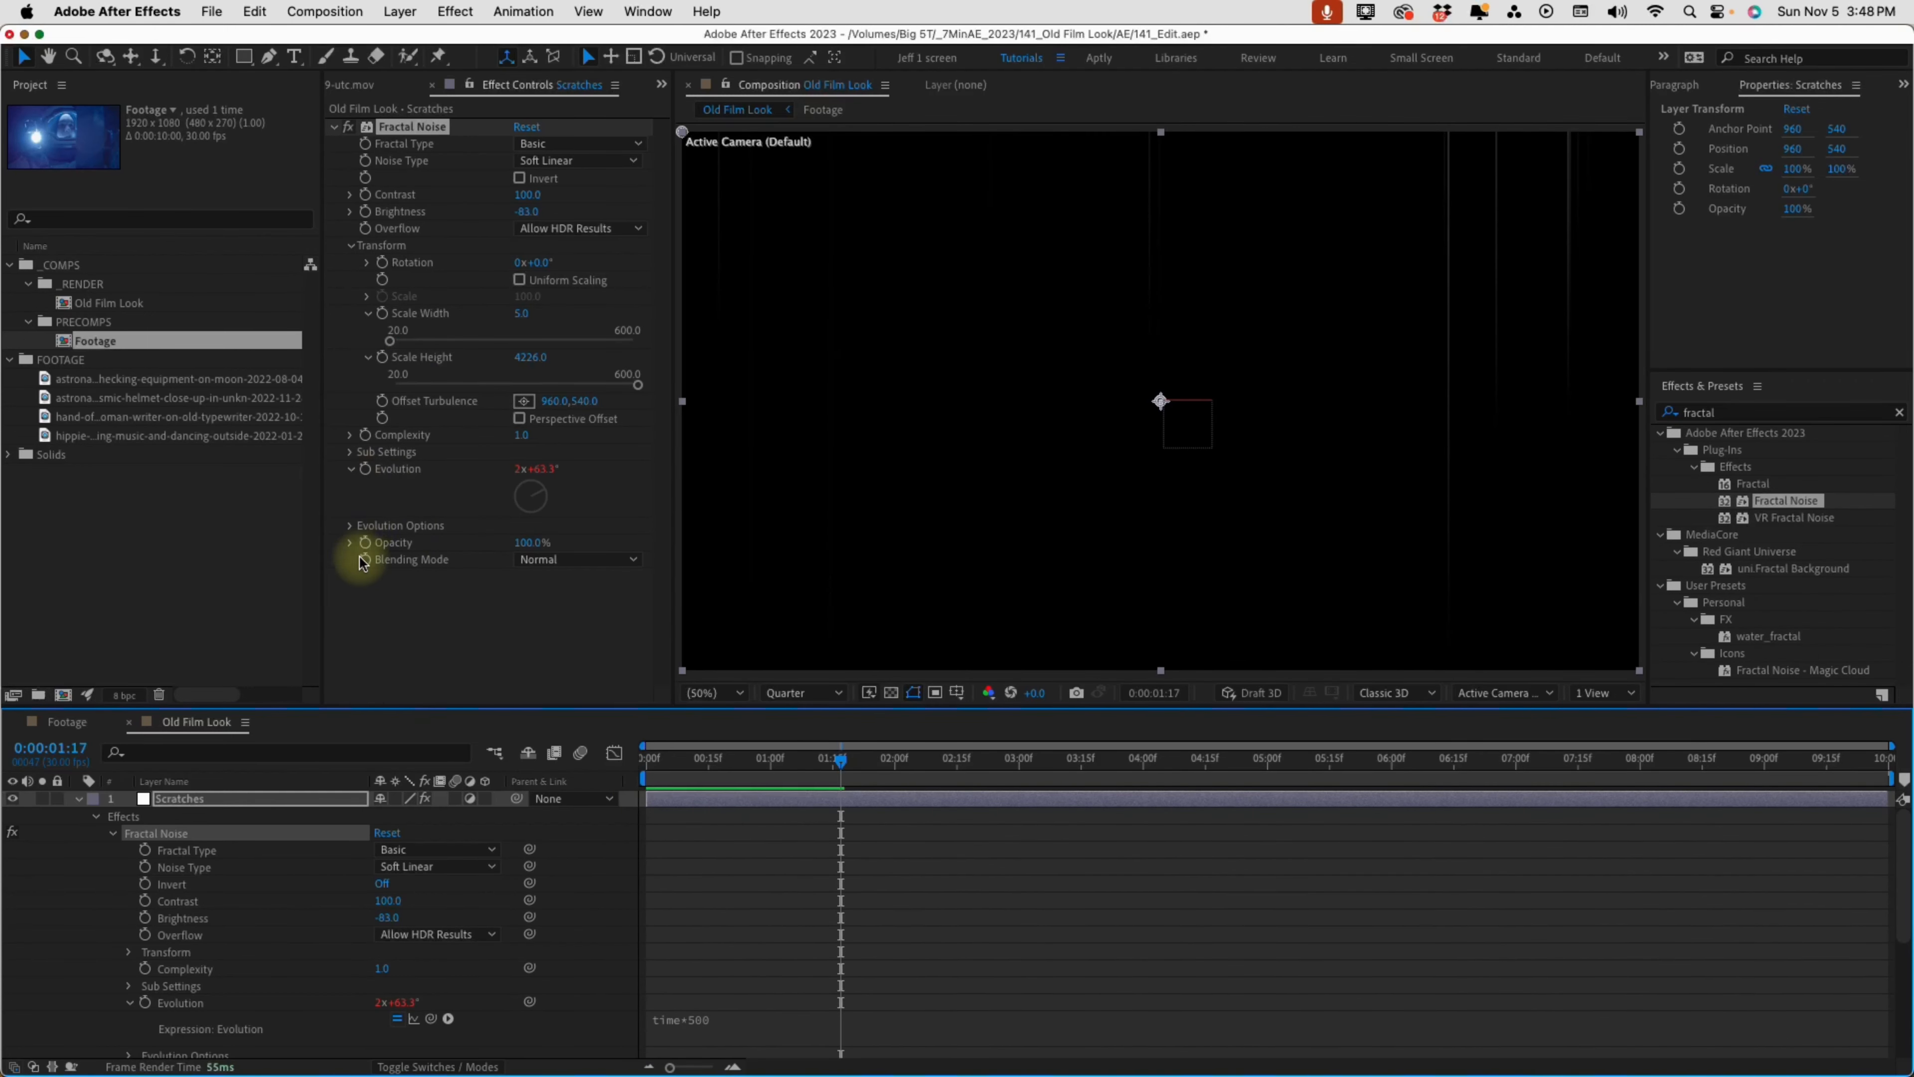
Set the Fractal Noise blending mode to Screen and preview the scratches over the footage from the start
{"action": "left_click", "coordinate": [541, 561]}
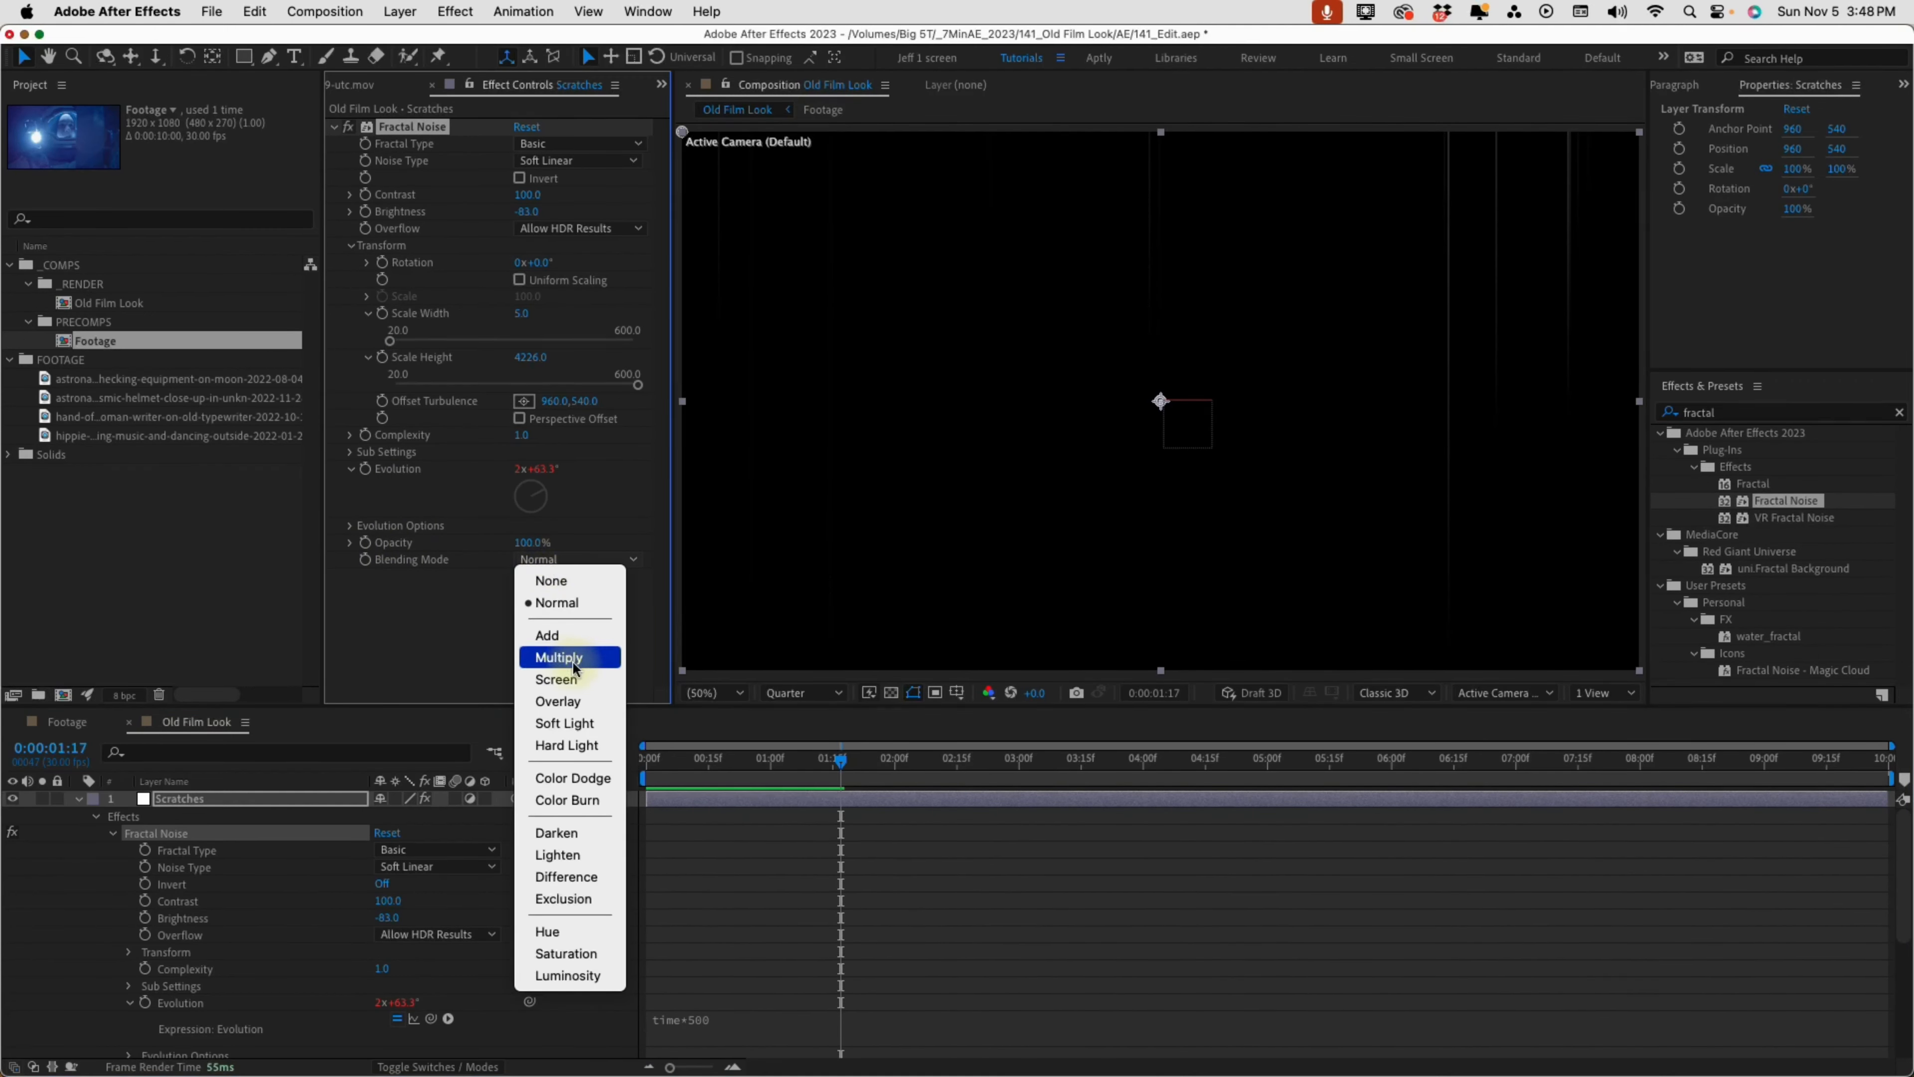
{"action": "left_click", "coordinate": [557, 678]}
{"action": "left_click", "coordinate": [642, 760]}
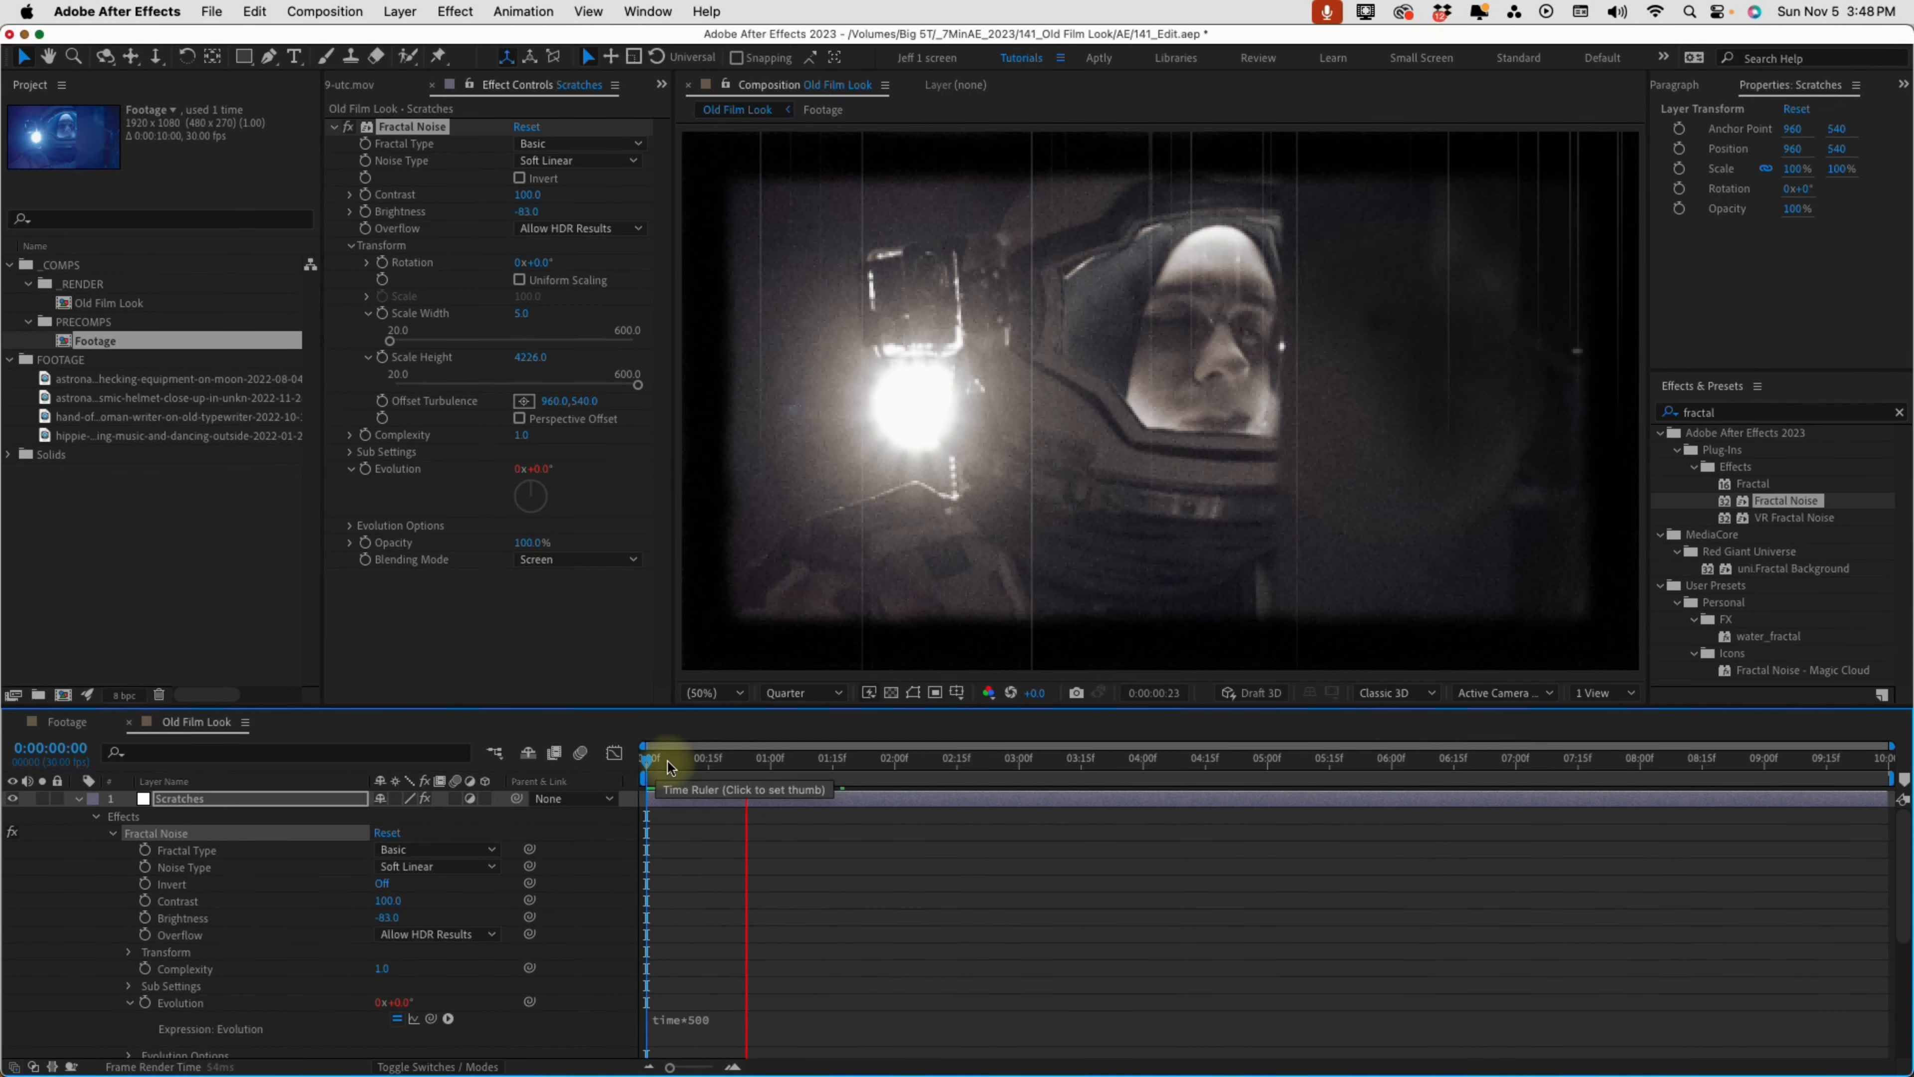
{"action": "key", "text": "space"}
Collapse the Scratches layer's properties and move the Border layer to the top of the layer stack
{"action": "left_click", "coordinate": [78, 797]}
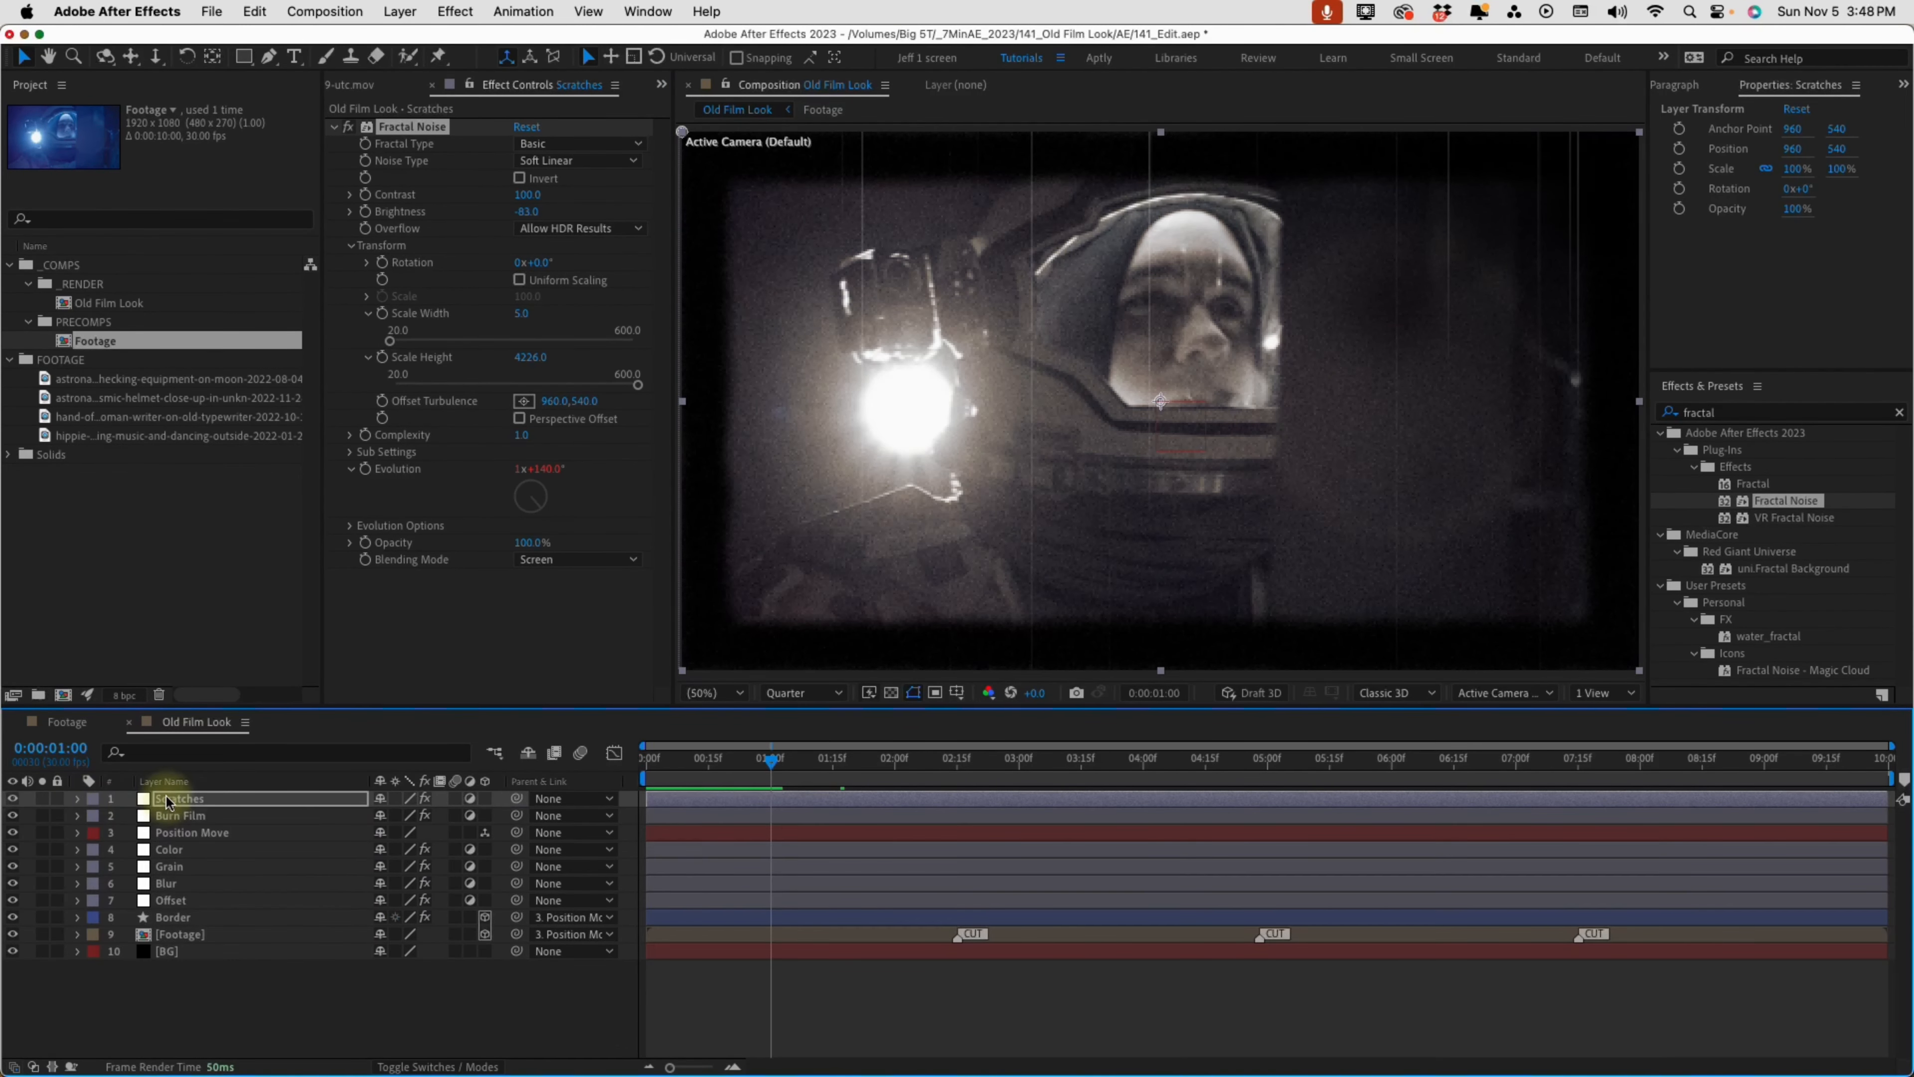
{"action": "left_click_drag", "start_coordinate": [174, 916], "coordinate": [200, 793]}
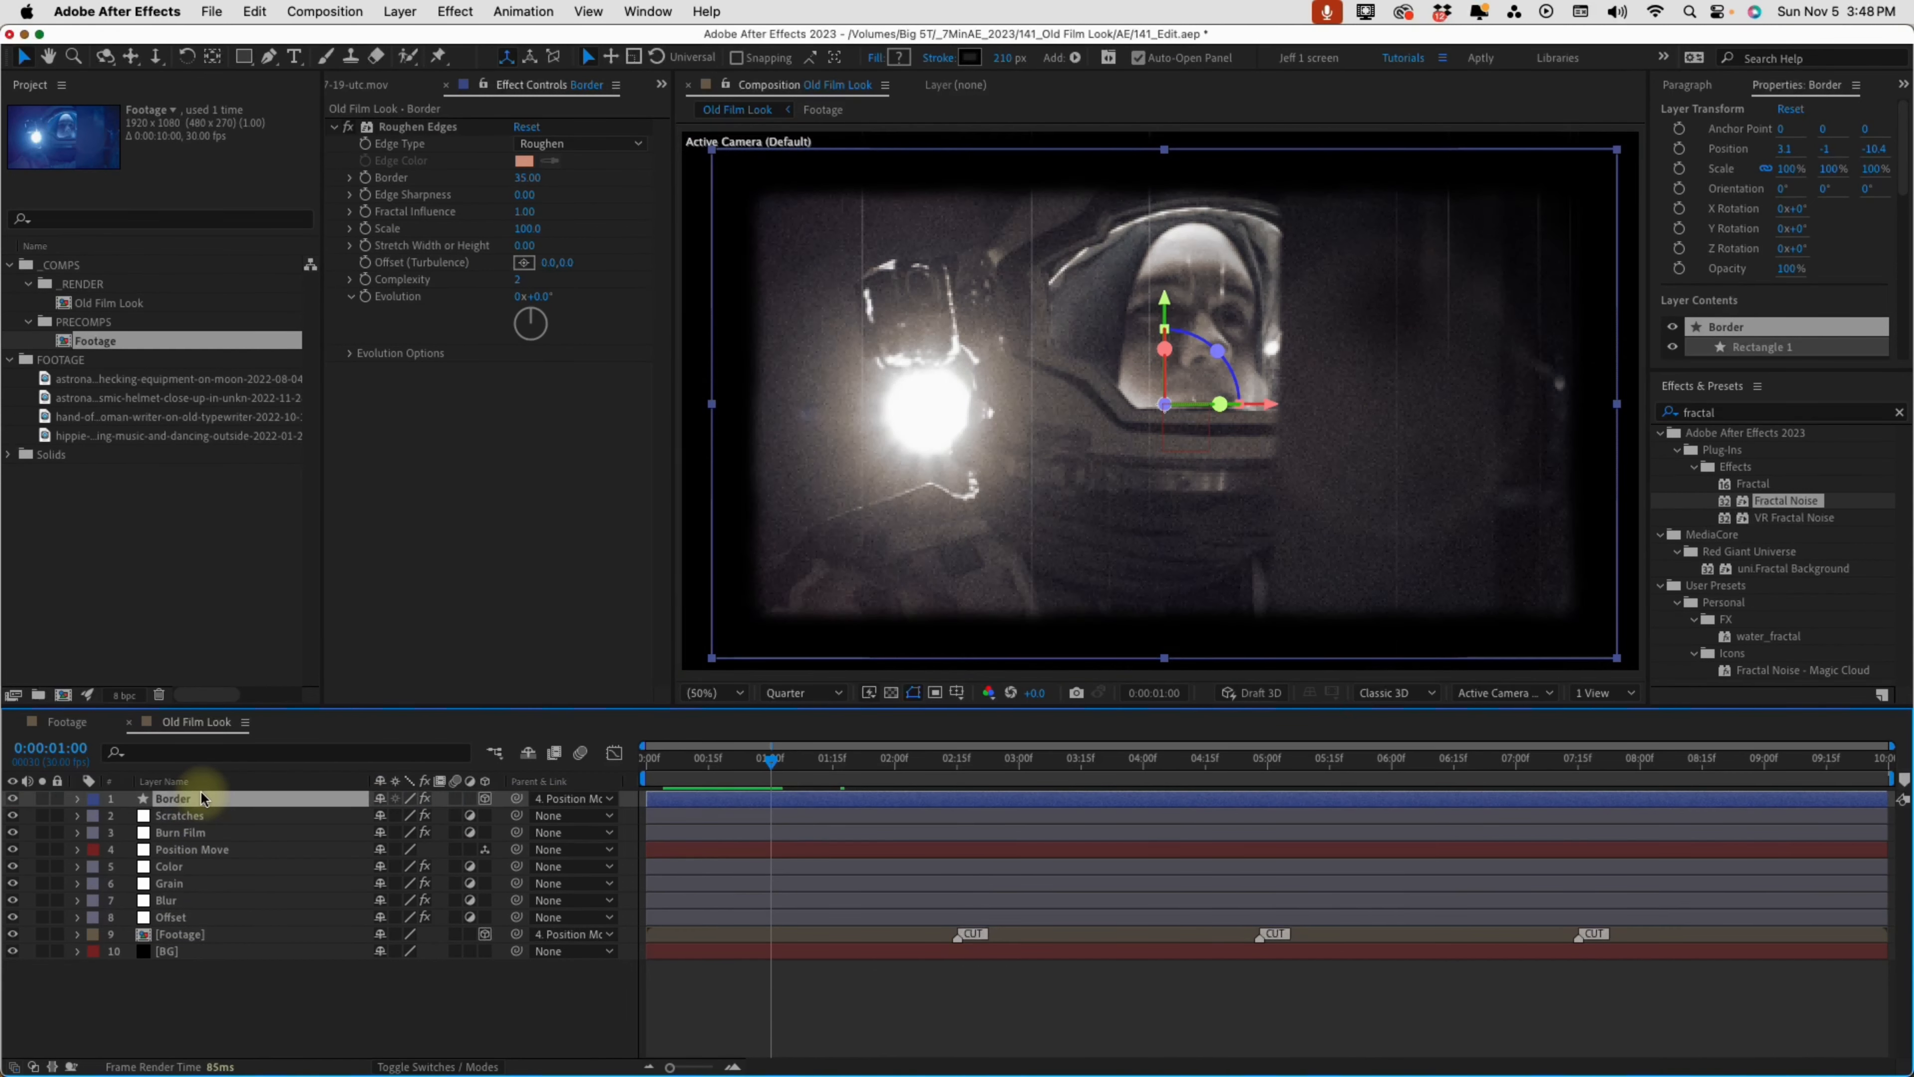
Set the Scratches layer's Fractal Noise Brightness to -85 and preview the composition from the start
{"action": "left_click", "coordinate": [391, 1010]}
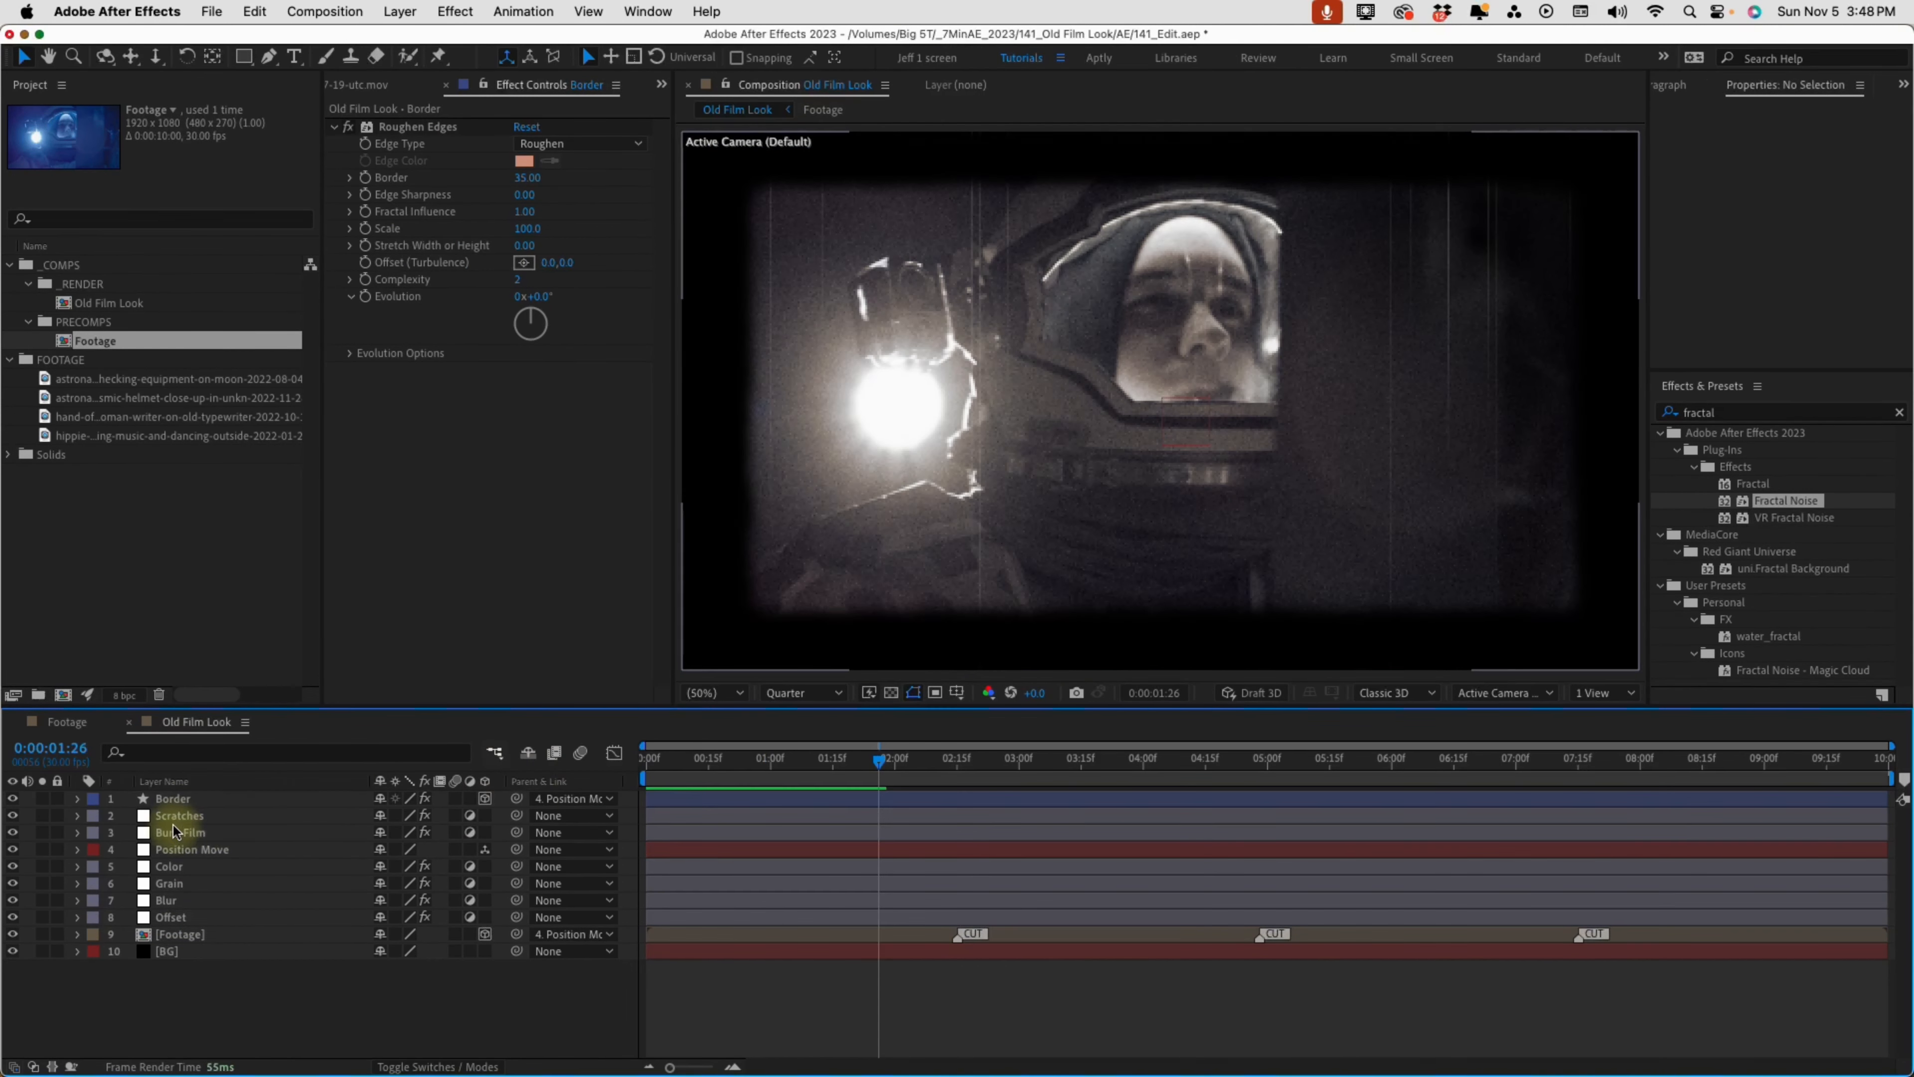
{"action": "left_click", "coordinate": [183, 818]}
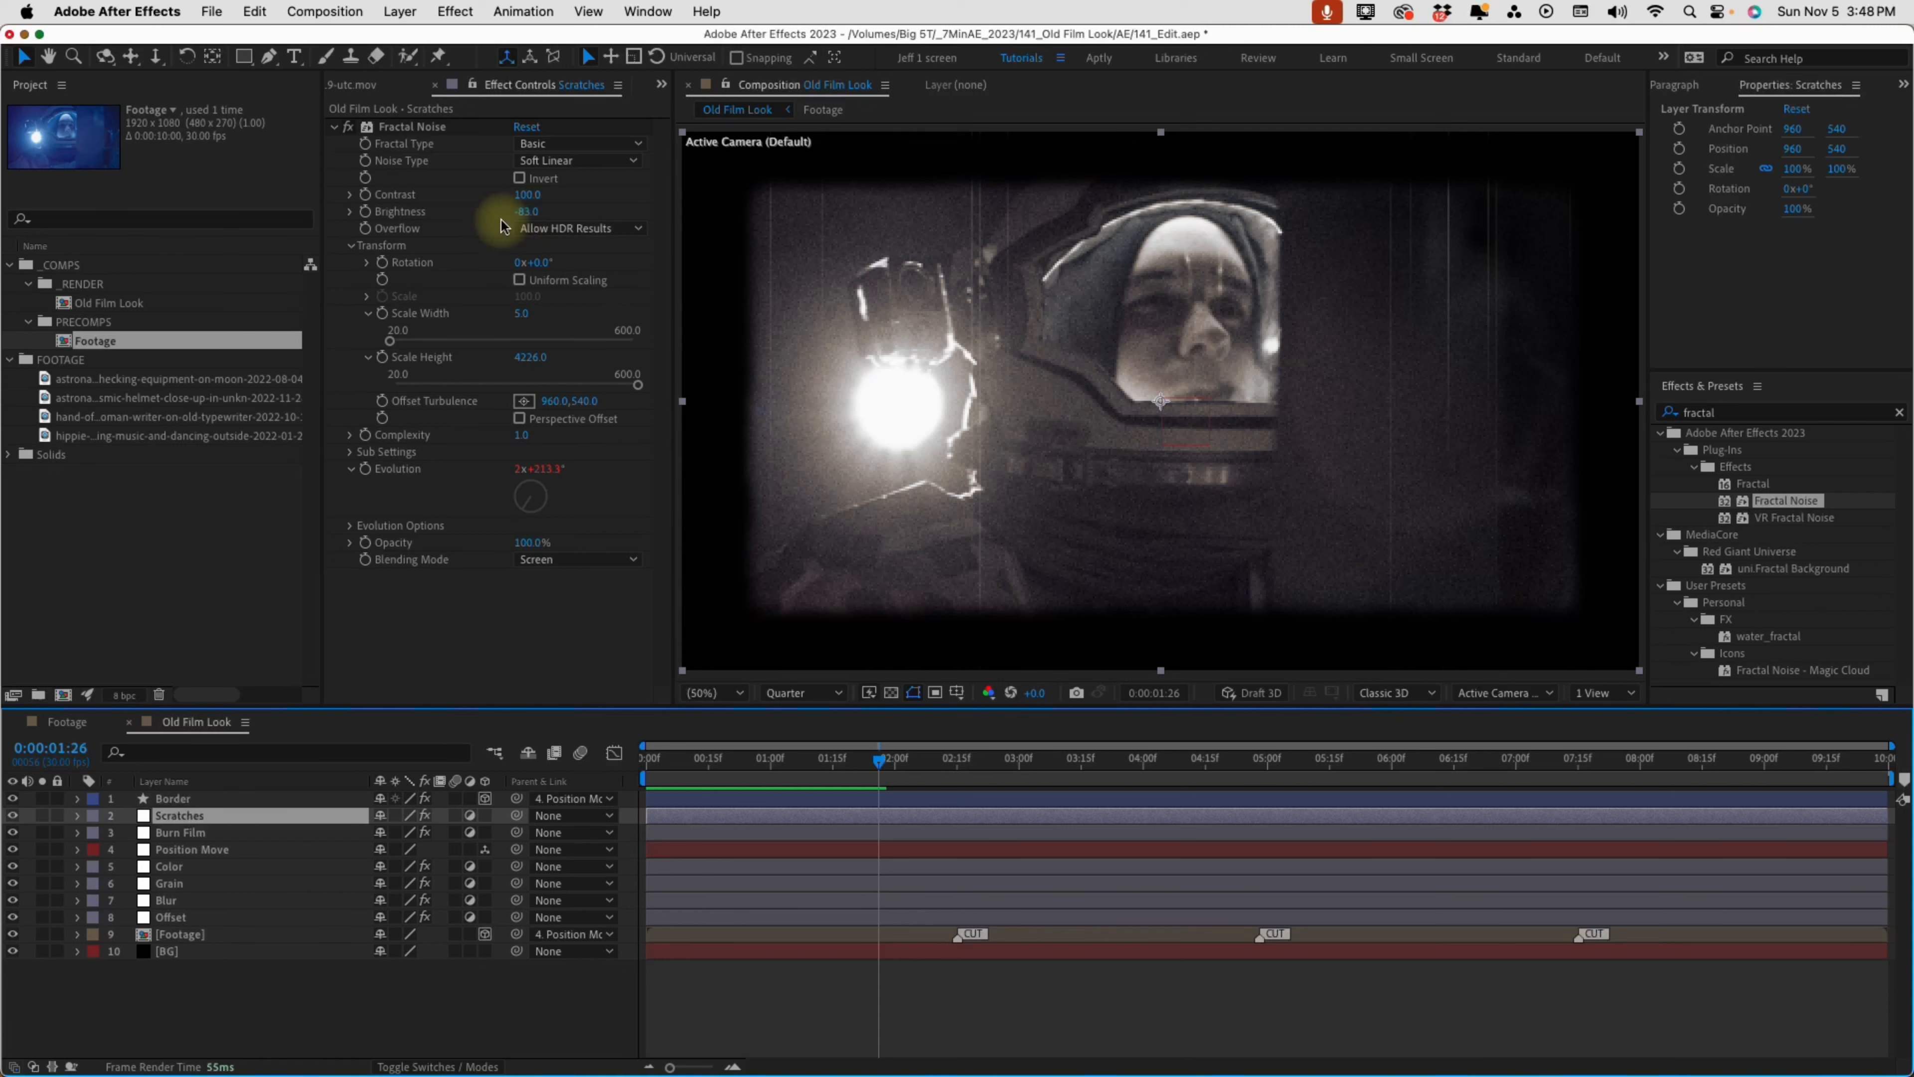
{"action": "left_click_drag", "start_coordinate": [526, 218], "coordinate": [511, 212]}
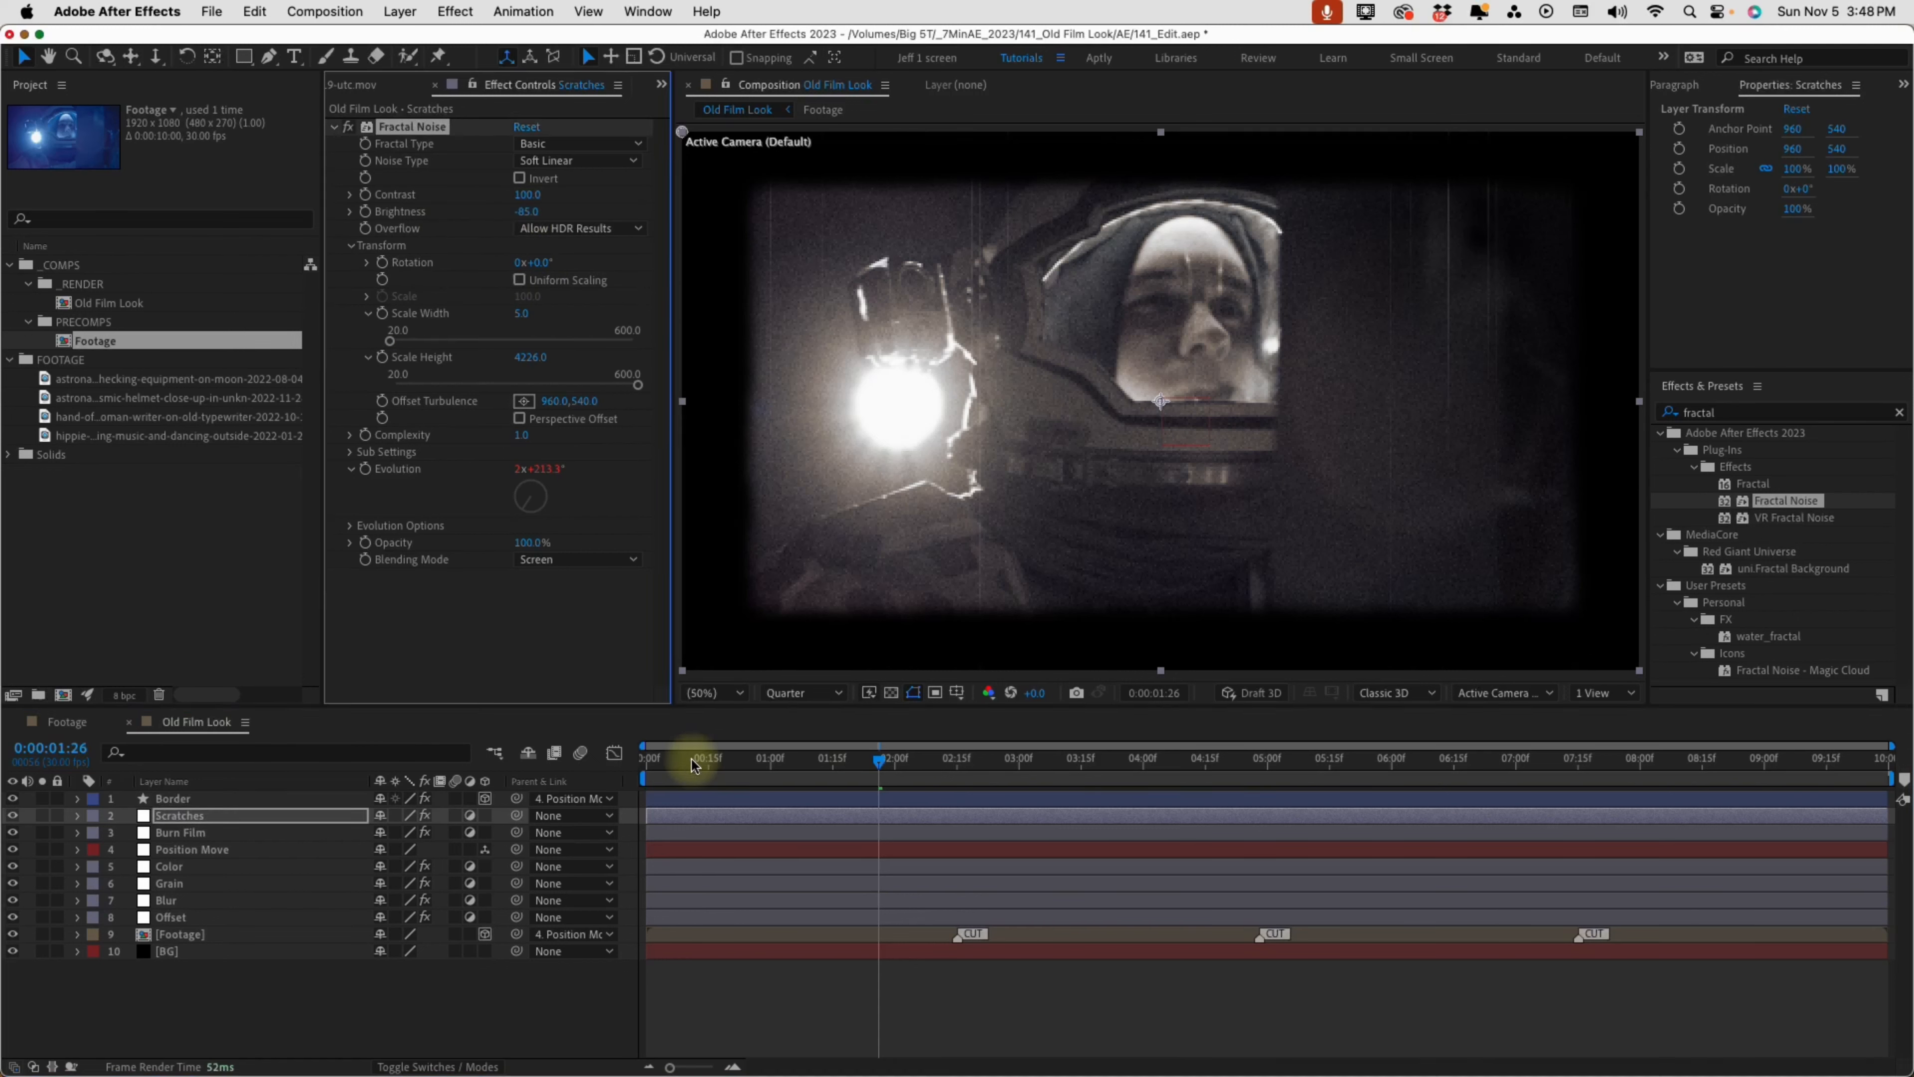
{"action": "left_click_drag", "start_coordinate": [691, 762], "coordinate": [611, 774]}
{"action": "key", "text": "space"}
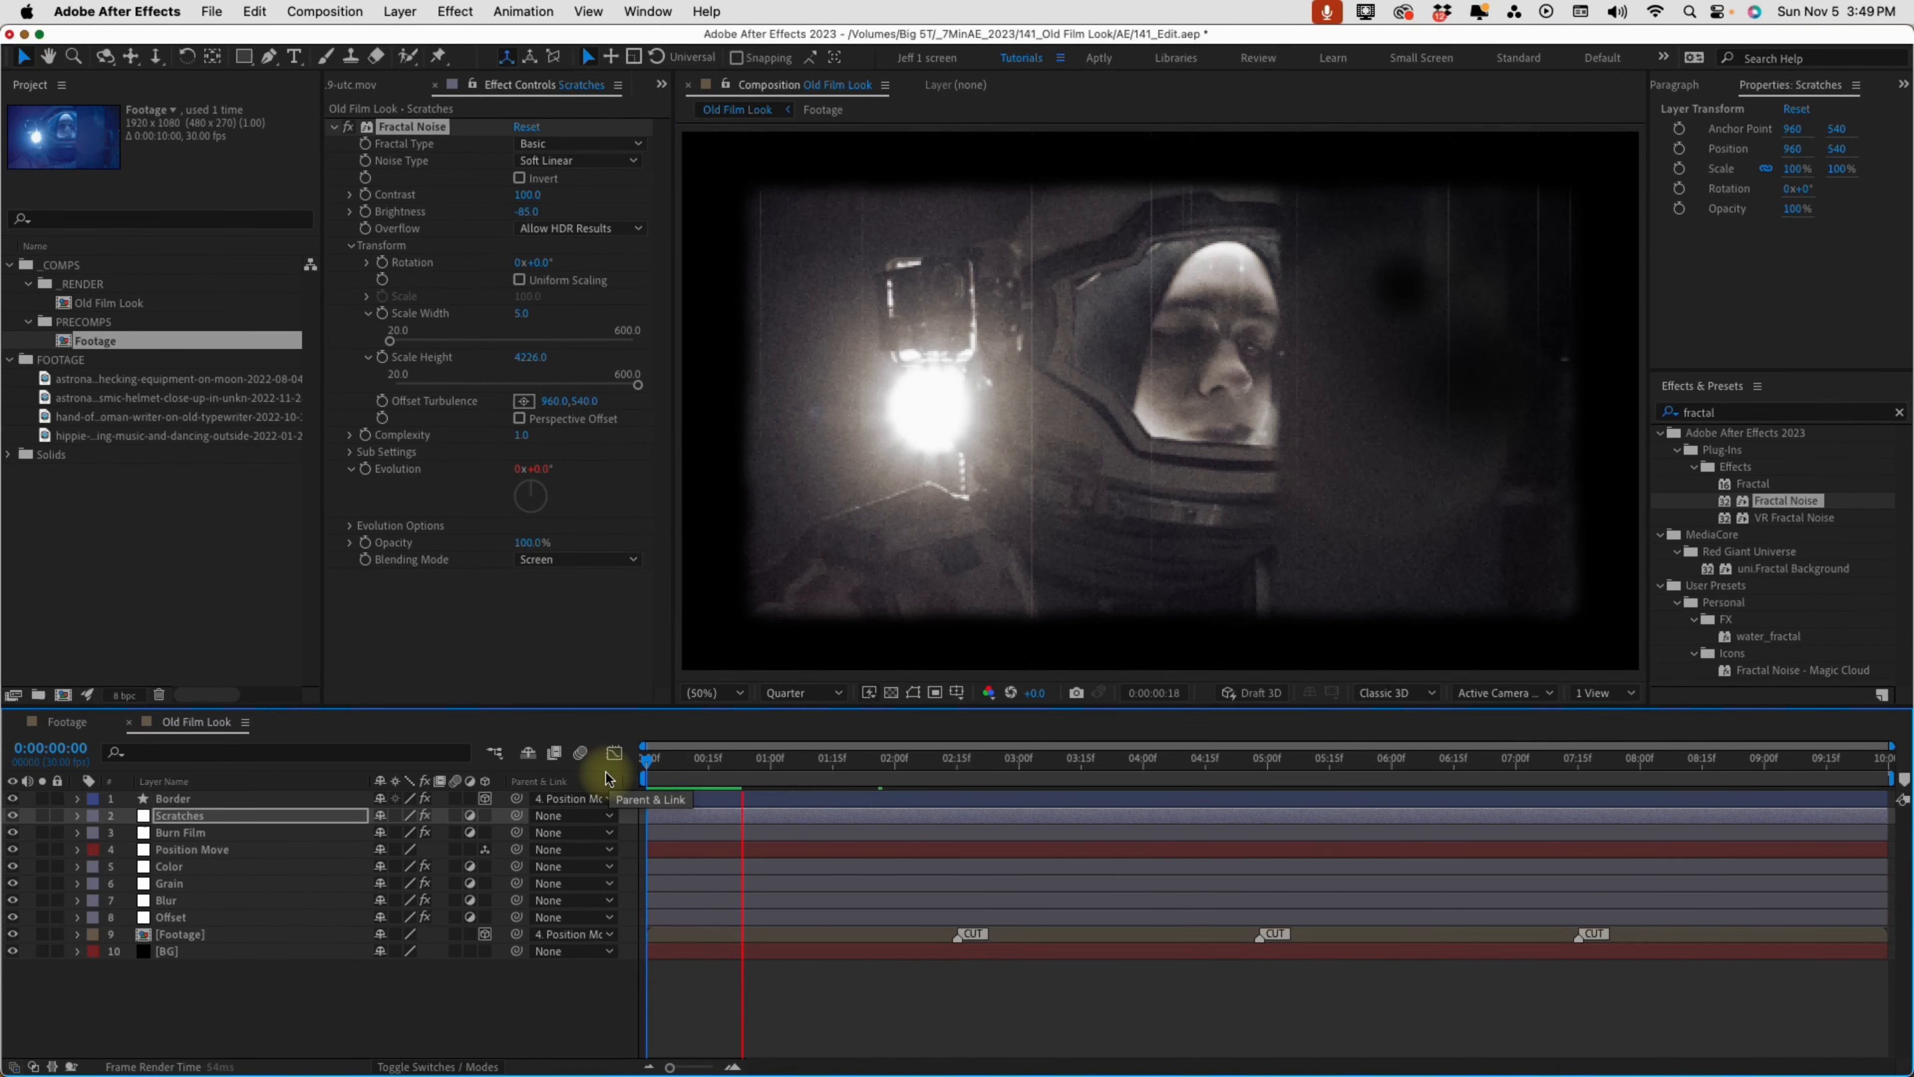
Set the Border layer's stroke width to 185 px
{"action": "left_click", "coordinate": [174, 799]}
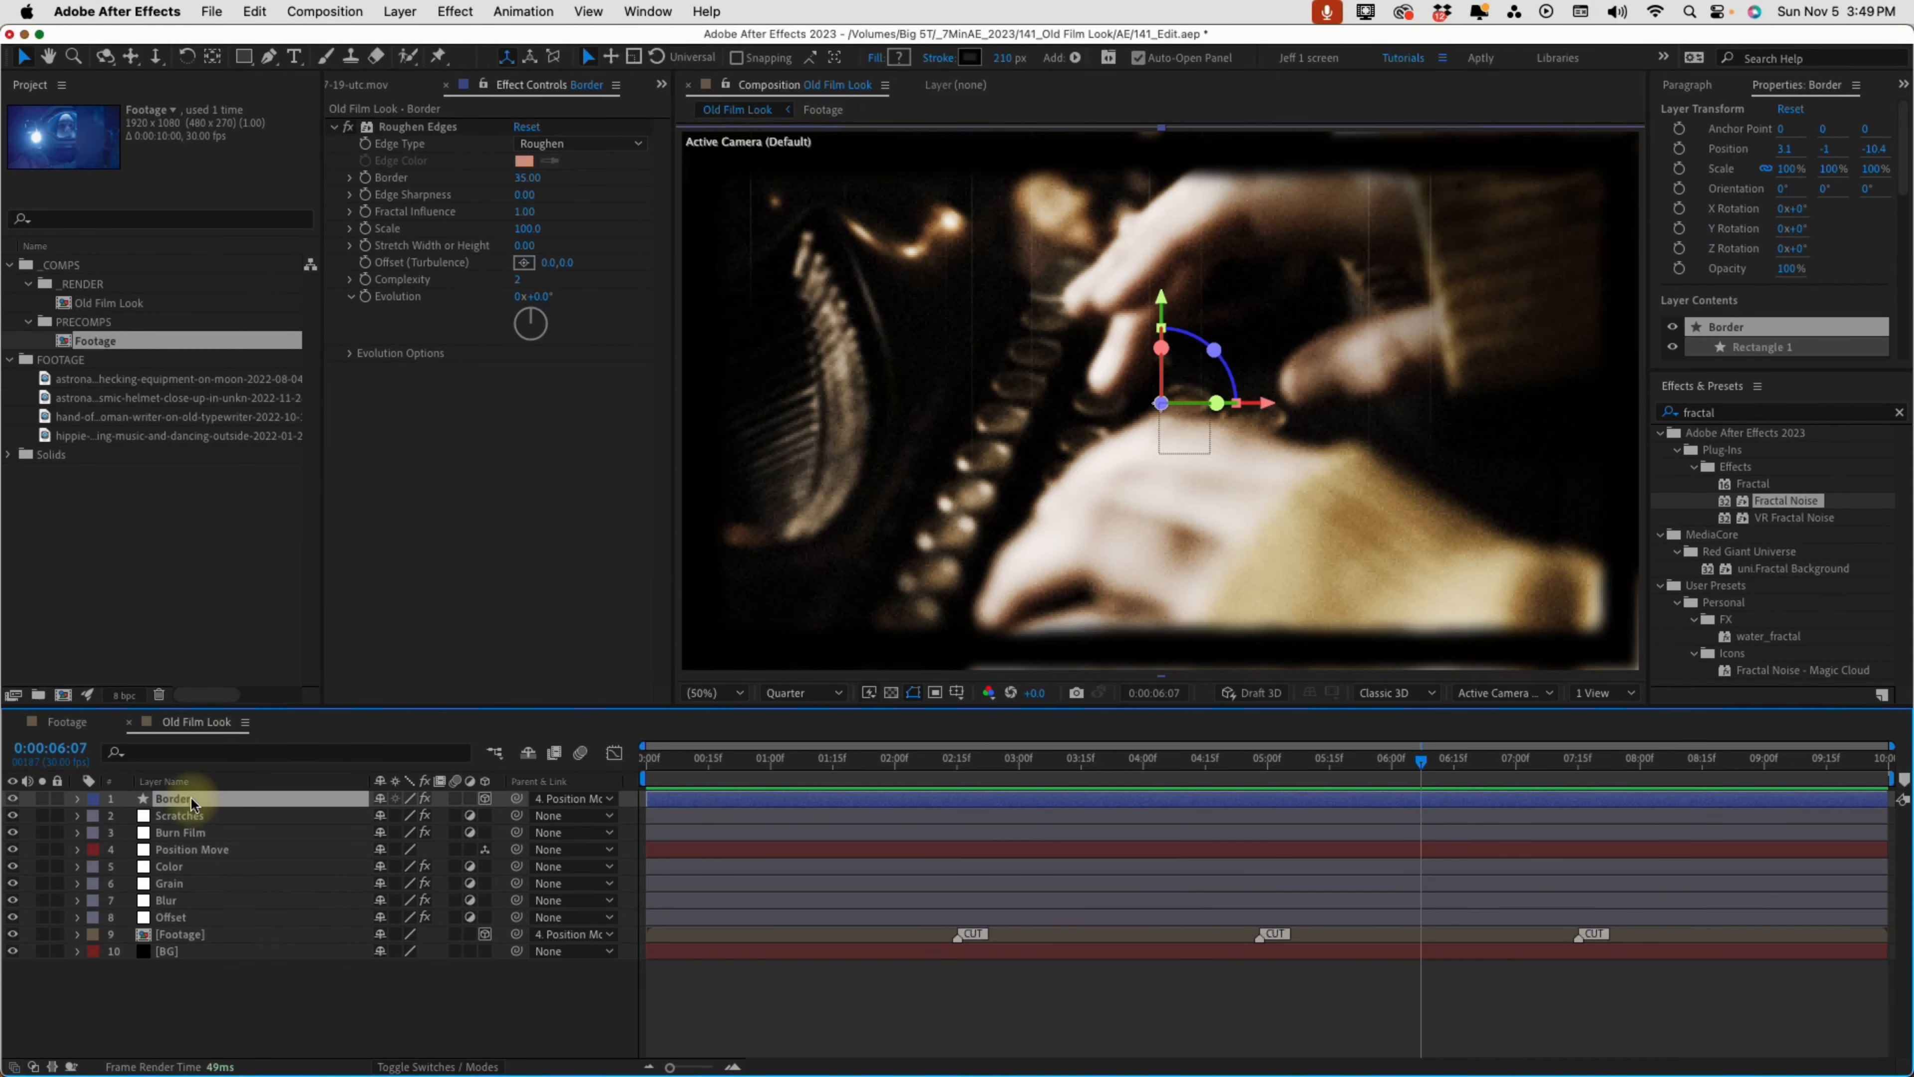
{"action": "left_click", "coordinate": [1015, 58]}
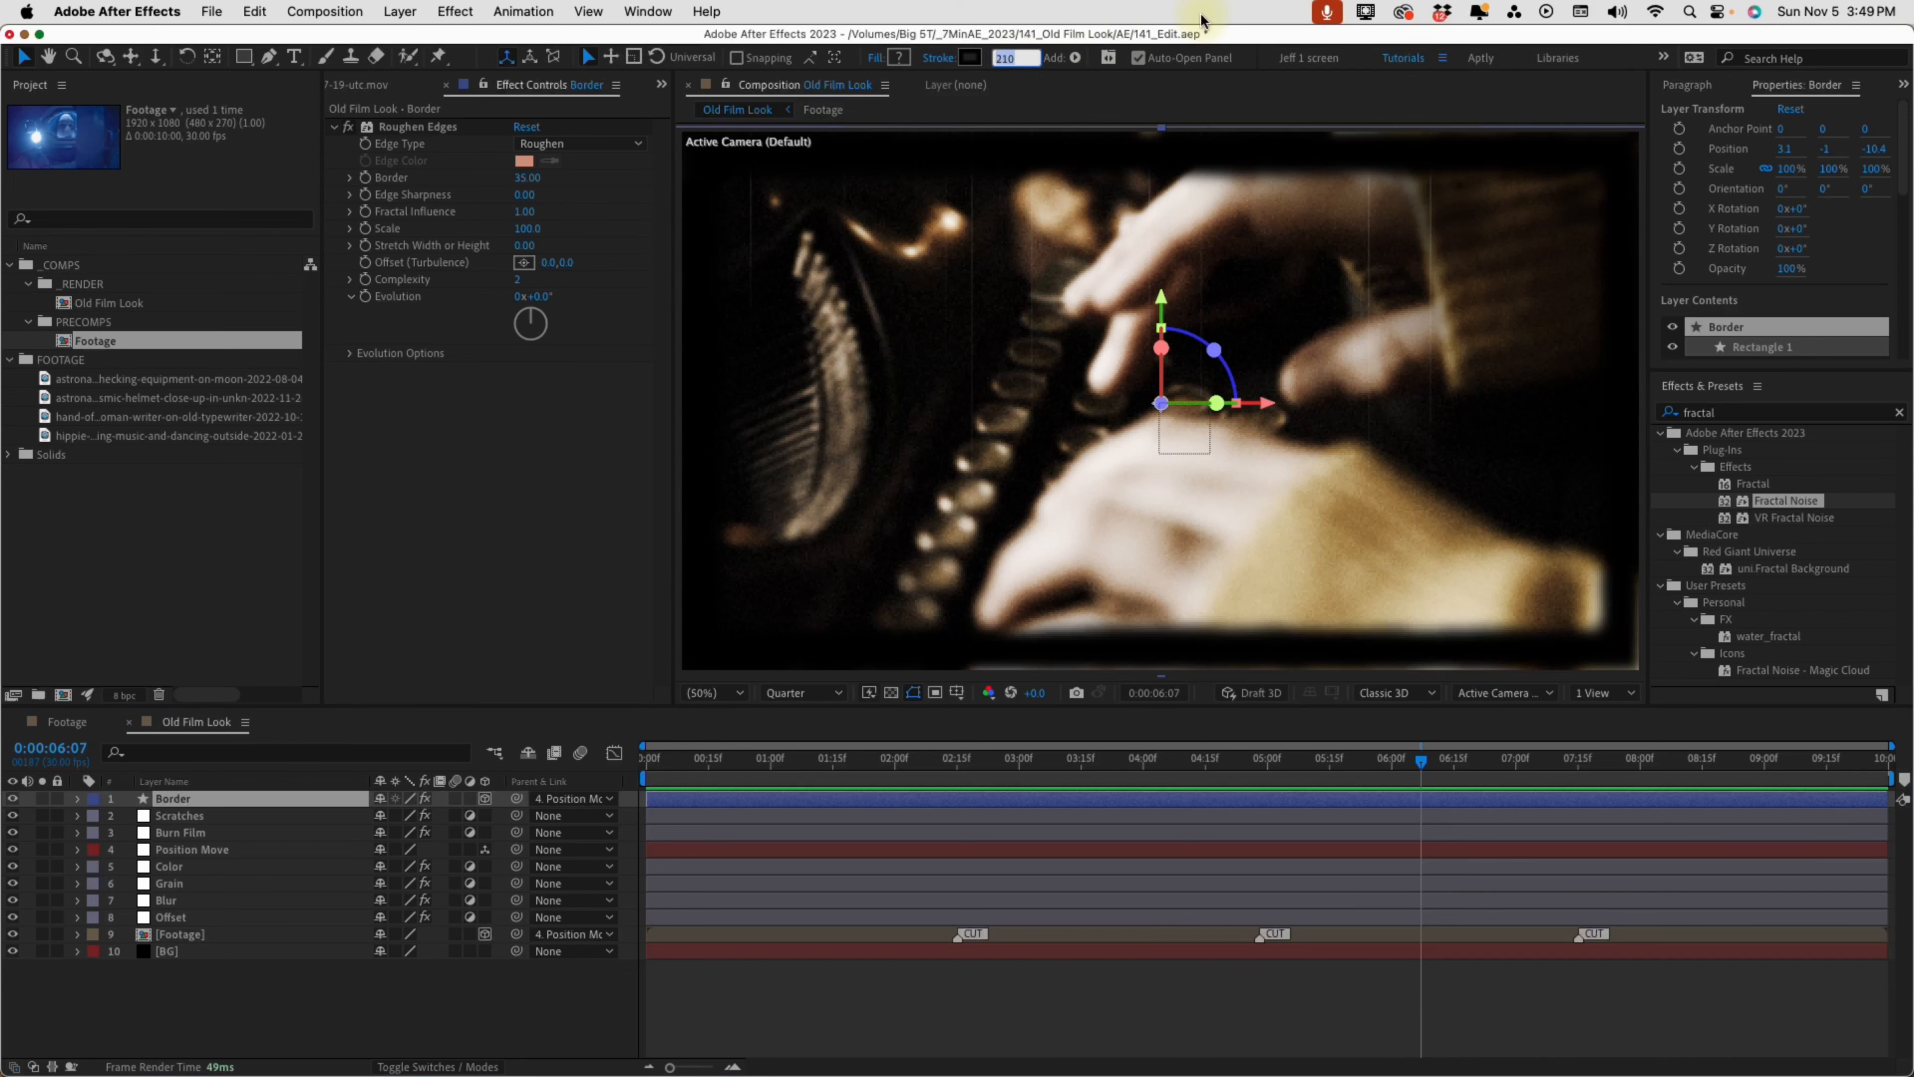
{"action": "type", "text": "185"}
{"action": "key", "text": "Return"}
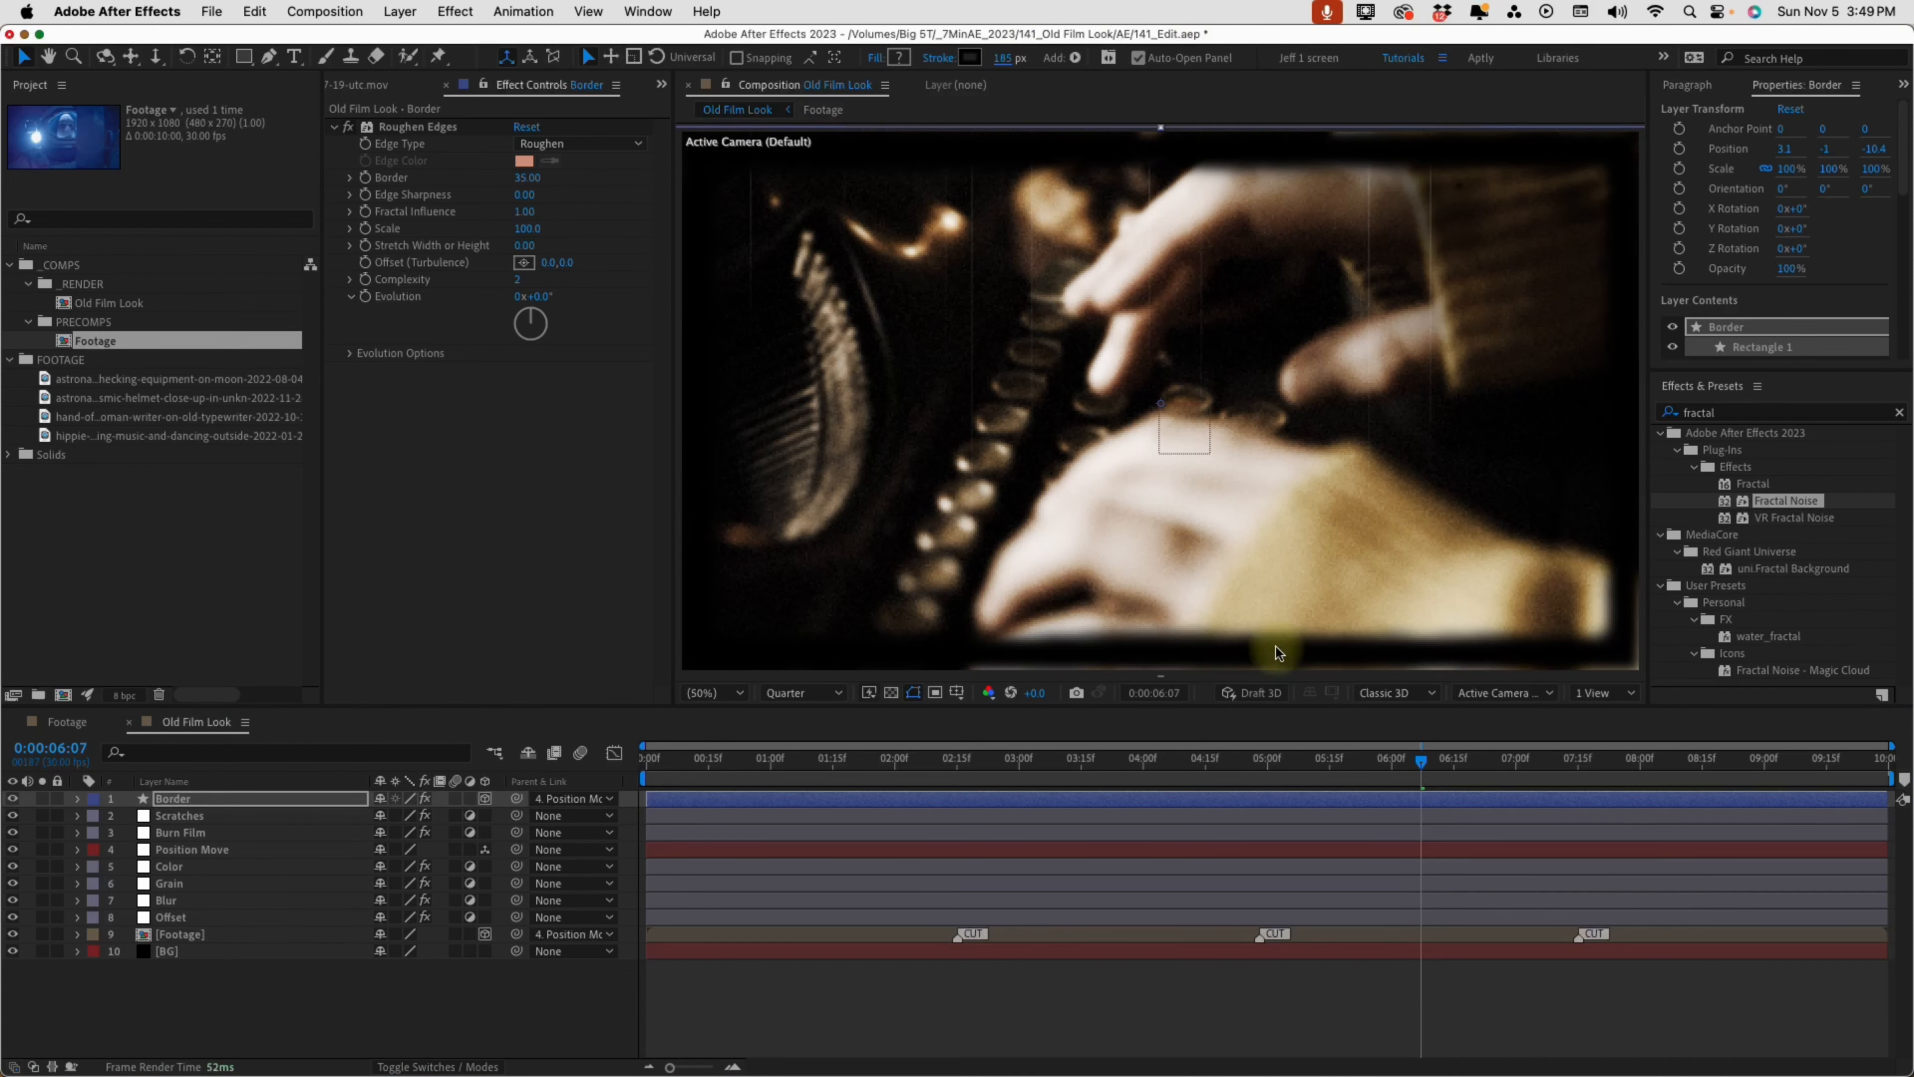
Set the composition preview resolution to Full and inspect the frames around the second CUT marker, starting at 0:00:04:24
{"action": "left_click", "coordinate": [803, 692]}
{"action": "left_click", "coordinate": [787, 746]}
{"action": "left_click", "coordinate": [1244, 760]}
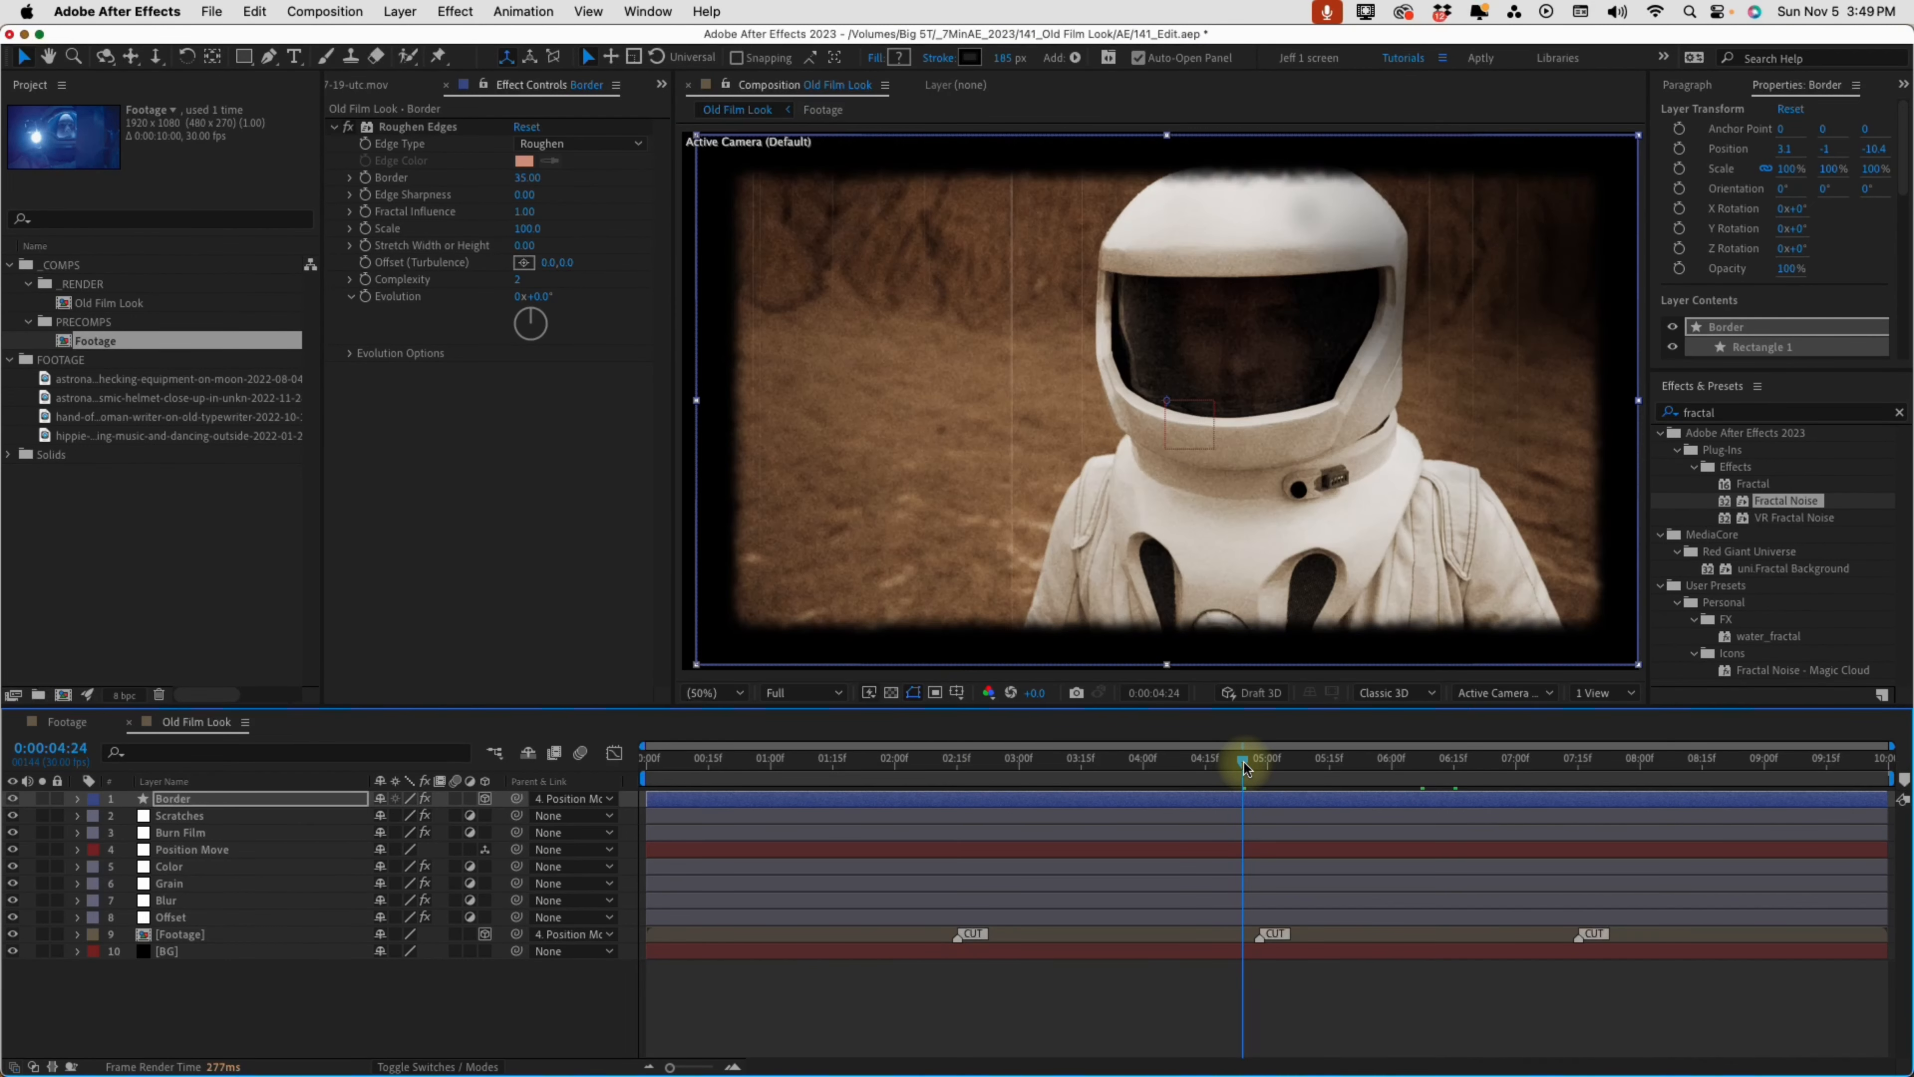
{"action": "left_click_drag", "start_coordinate": [1244, 760], "coordinate": [1271, 761]}
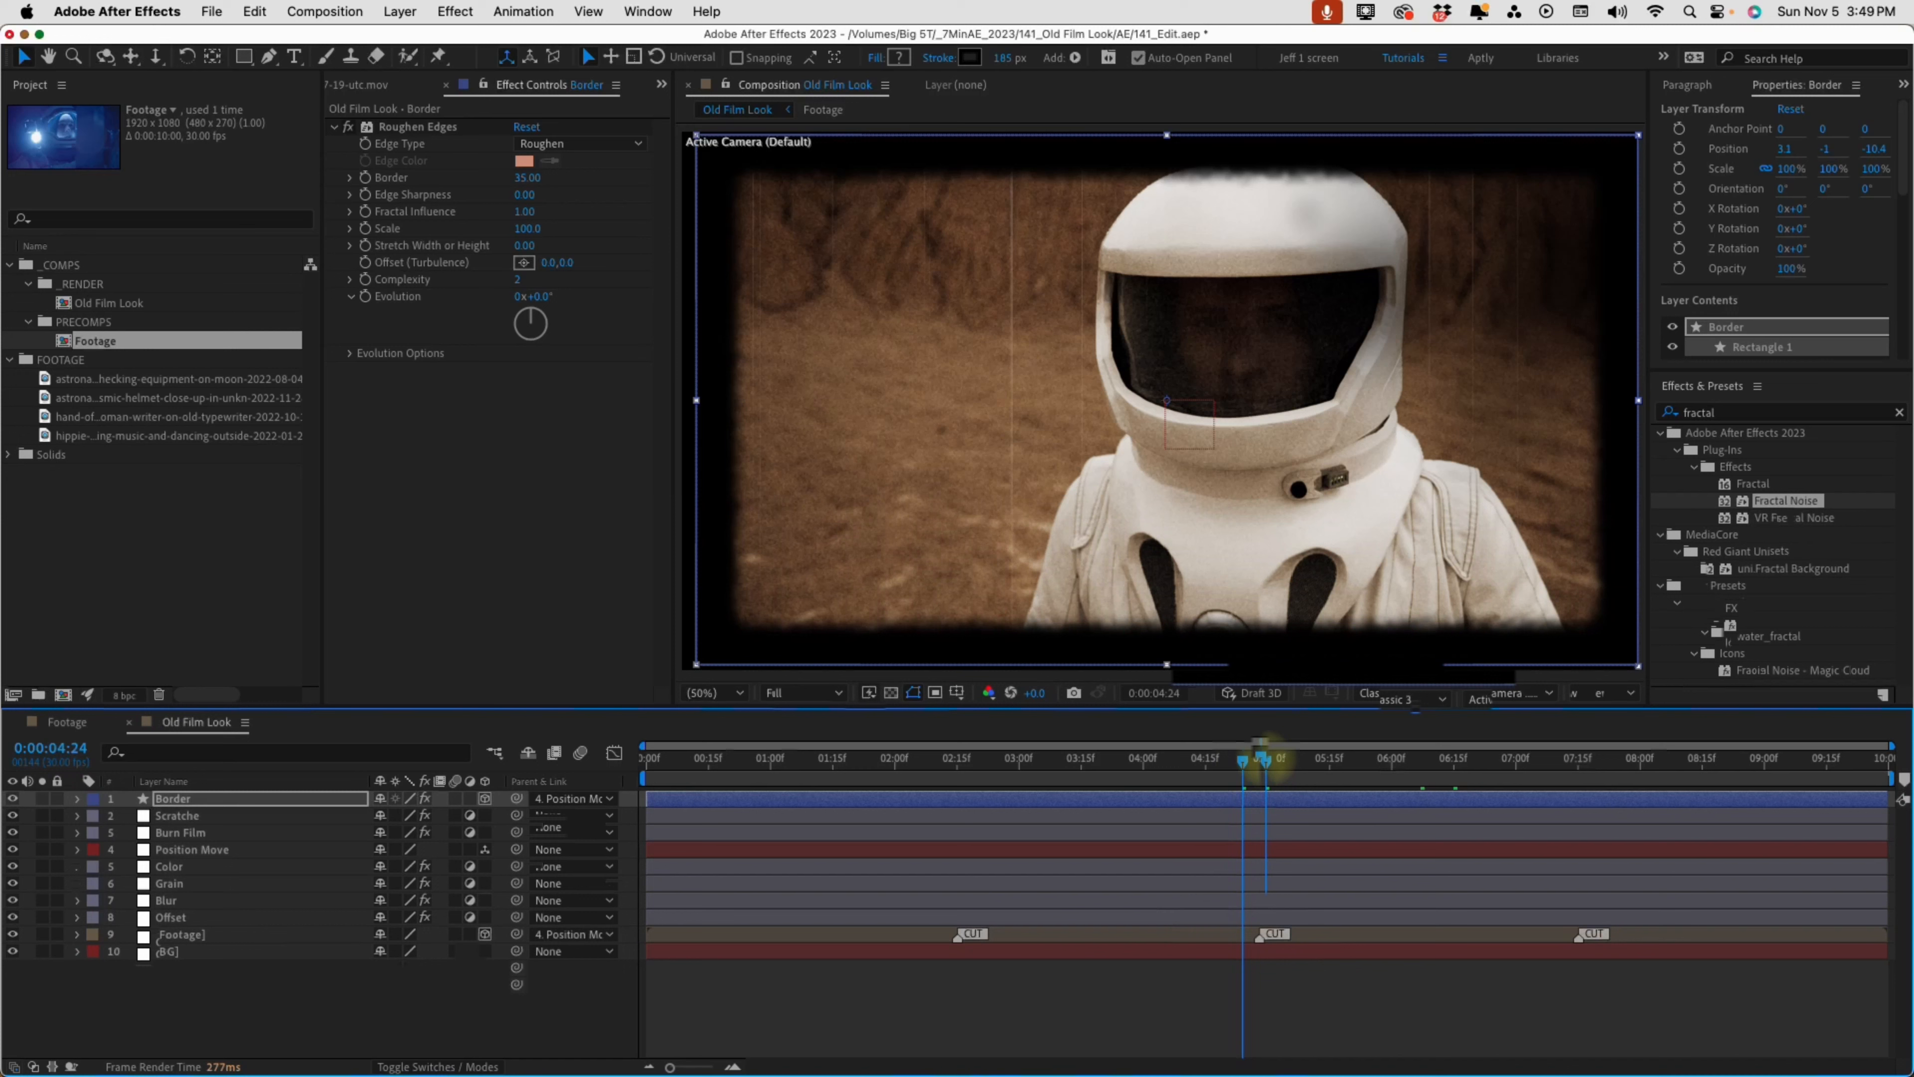